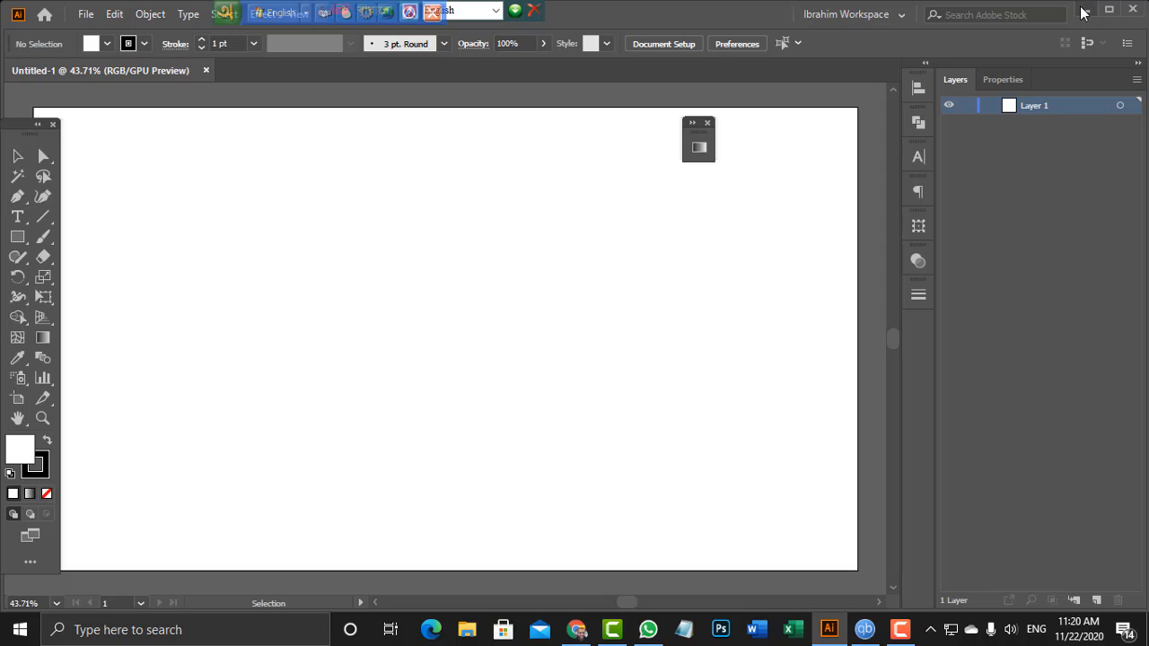
Check the desktop's Illustrator Note folder for the Curvature tool.png practice image and return to Illustrator
left_click(1084, 11)
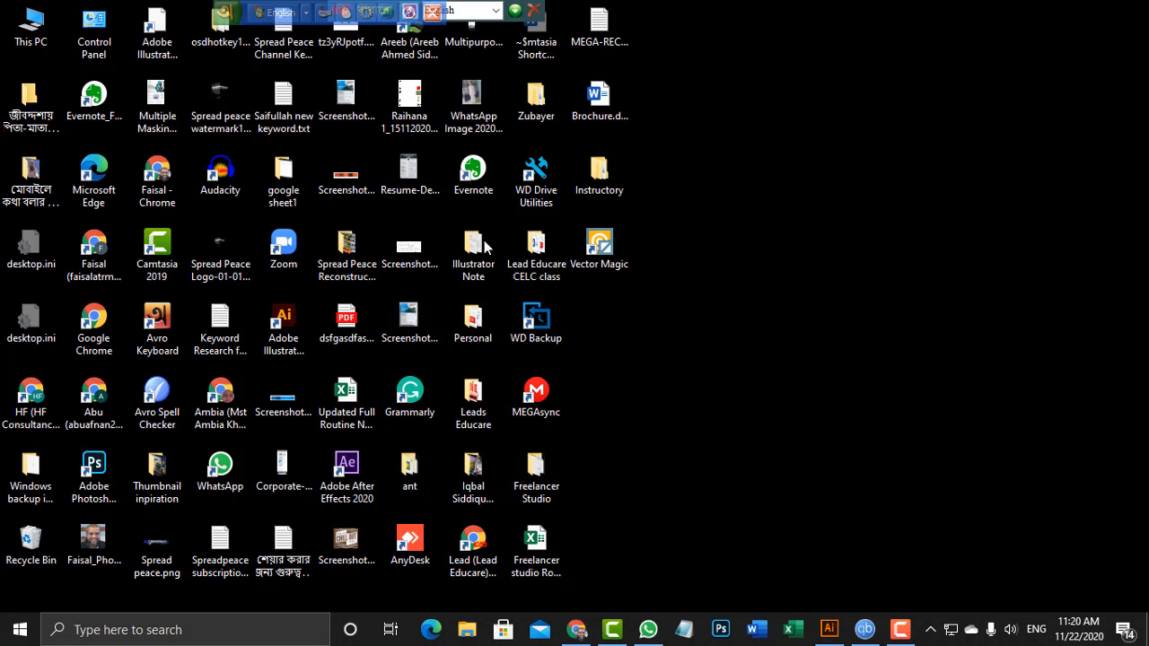
double_click(473, 251)
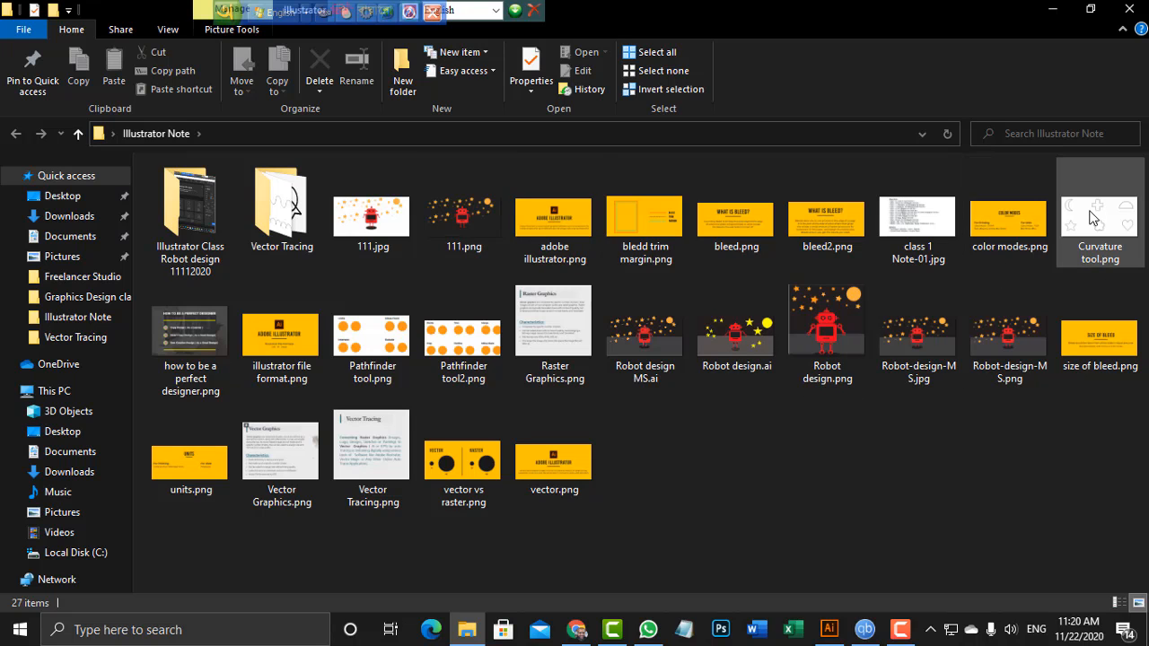
left_click(1129, 8)
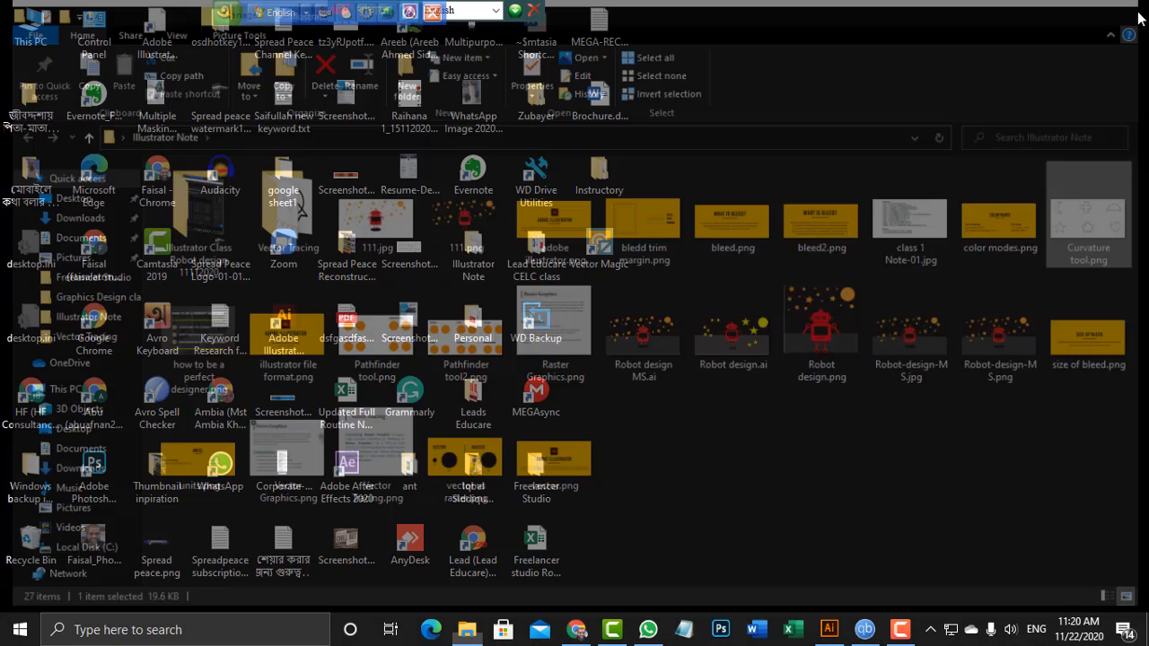
left_click(829, 629)
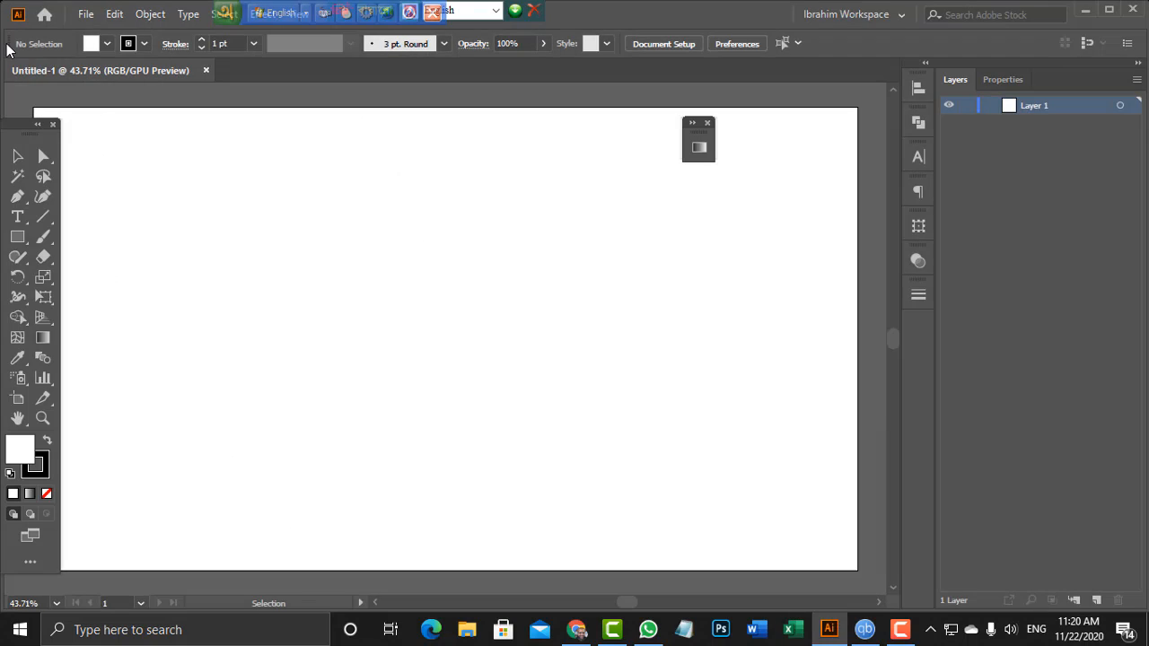
Place Curvature tool.png from the Illustrator Note folder as an unlinked image spanning most of the artboard's width
left_click(85, 15)
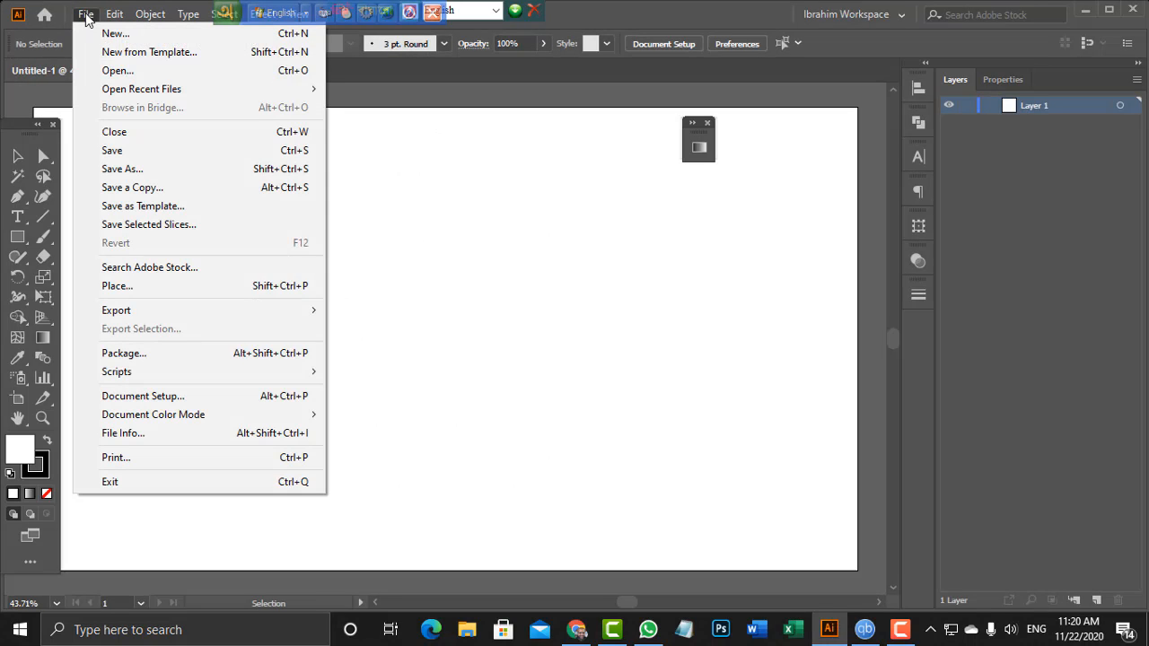
left_click(136, 286)
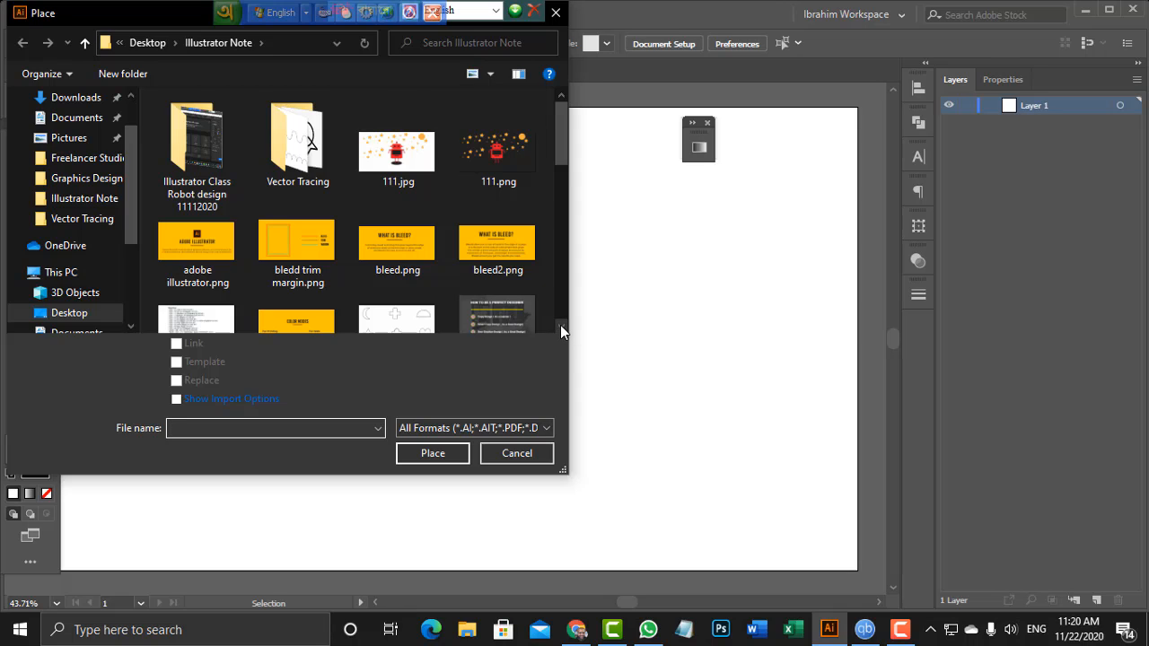
scroll(560, 325, "down", 1)
left_click(417, 276)
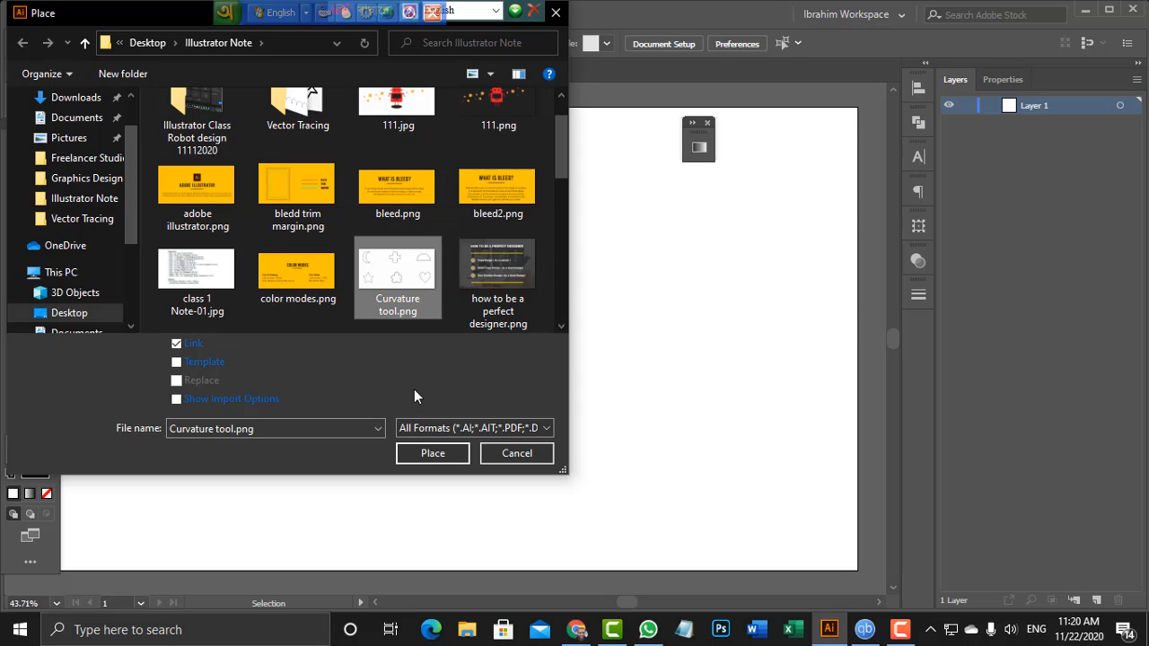
left_click(176, 346)
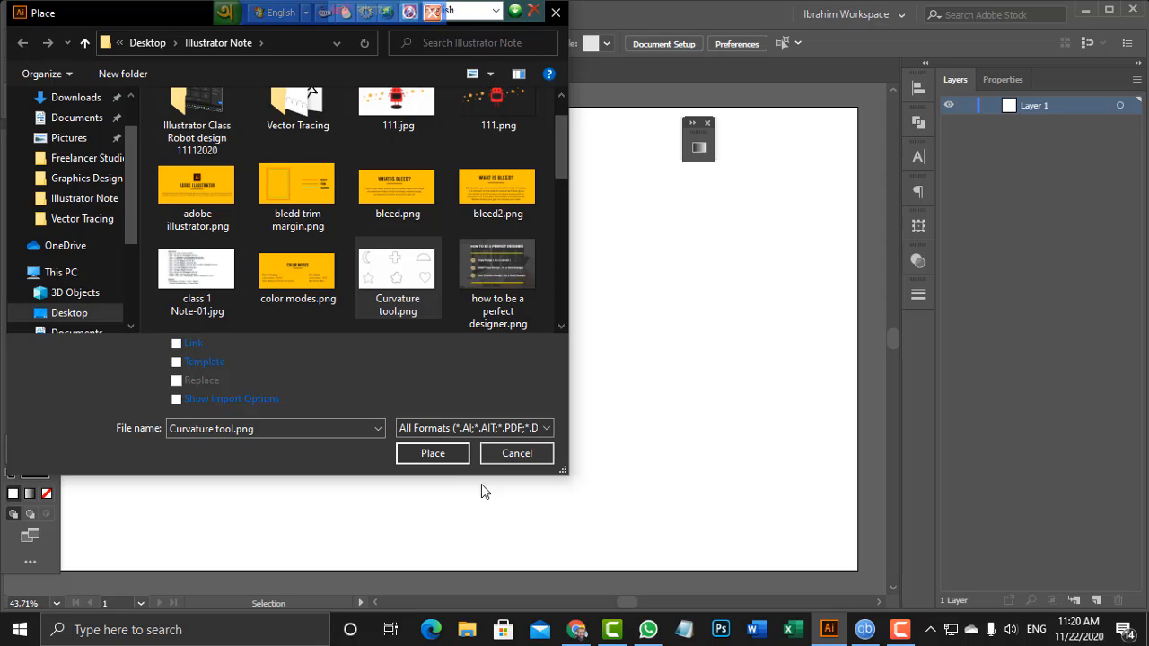
left_click(434, 453)
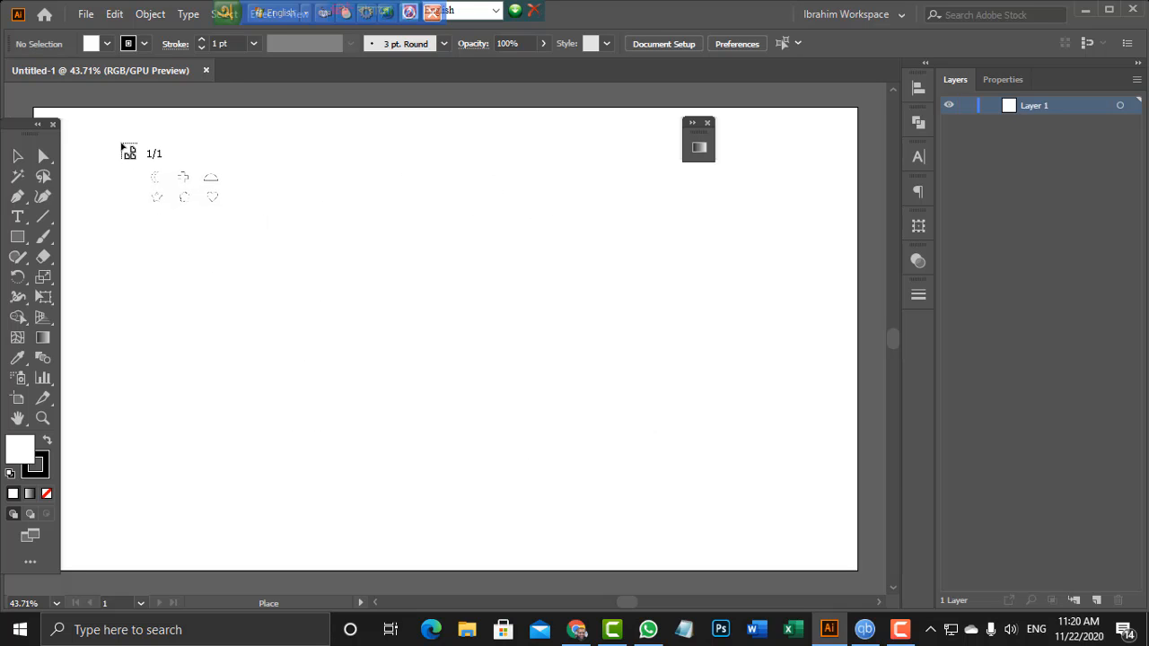
left_click_drag(120, 142, 696, 428)
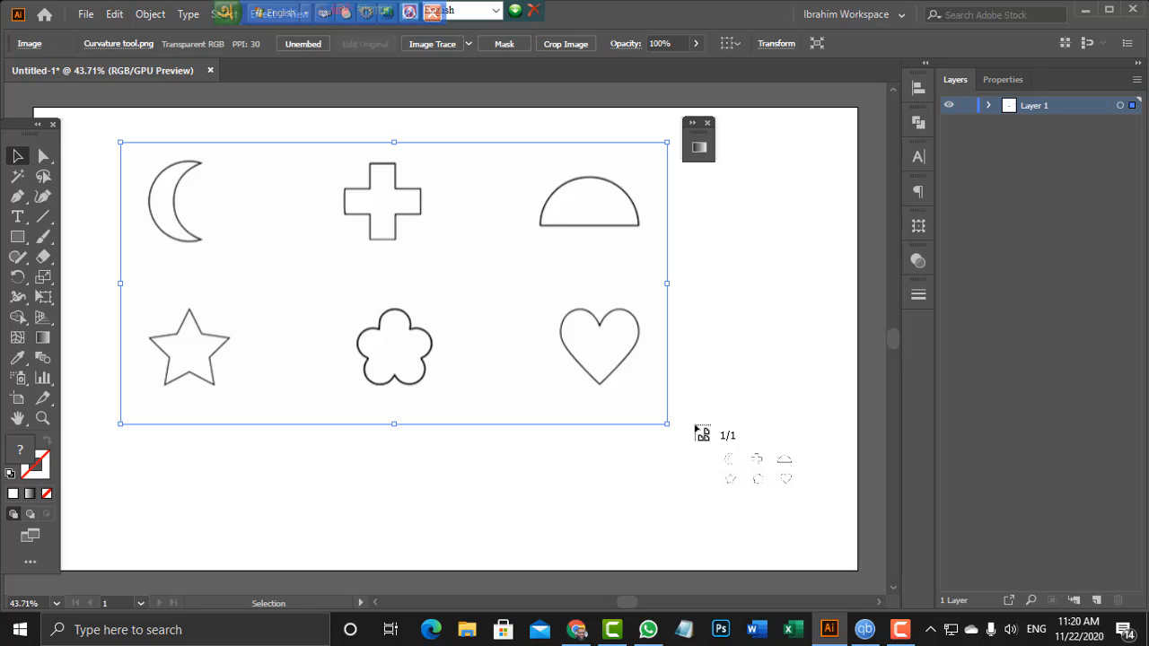
left_click(86, 123)
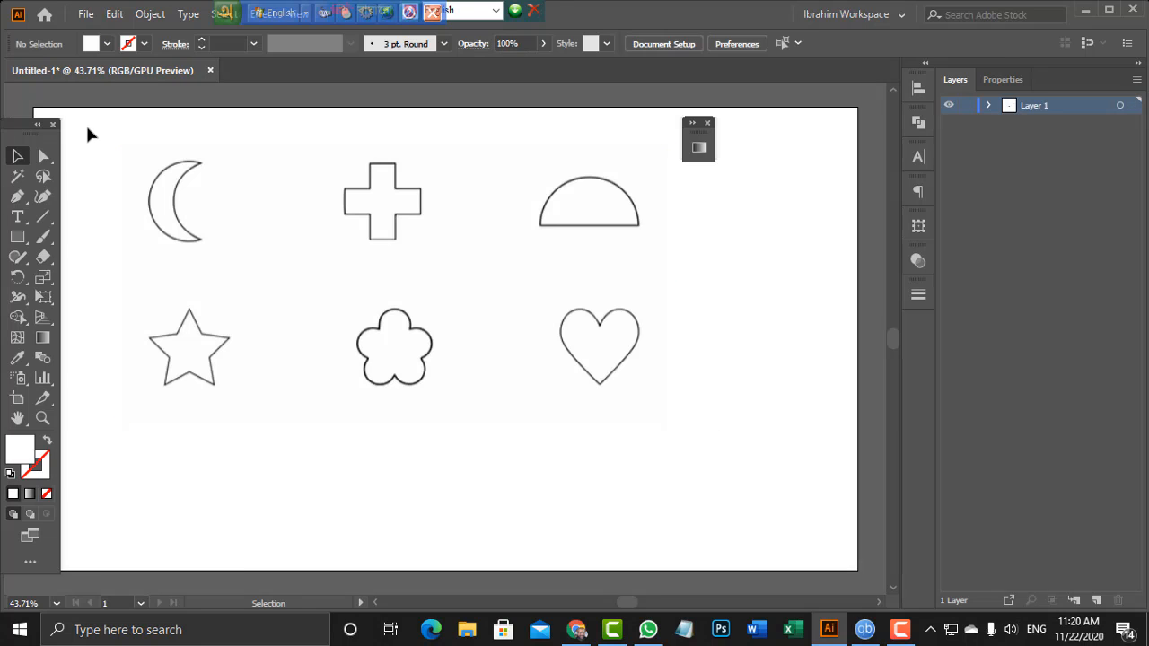
Move the placed shapes image slightly right of the artboard's centre and deselect it
left_click_drag(167, 201, 474, 252)
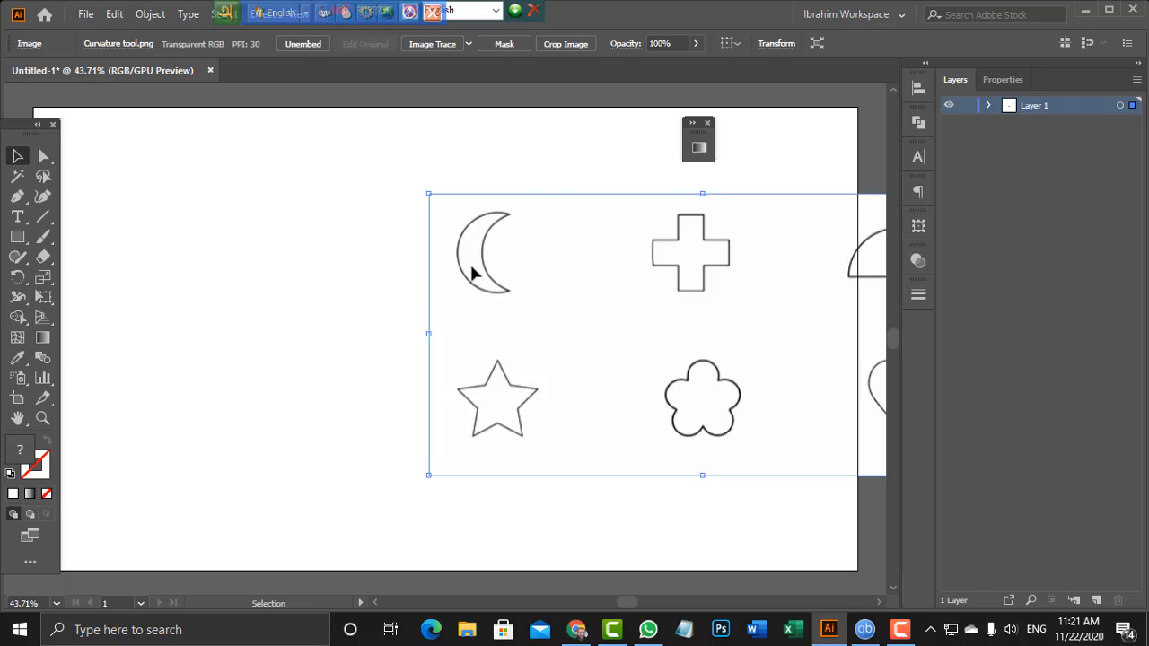
left_click_drag(482, 267, 314, 262)
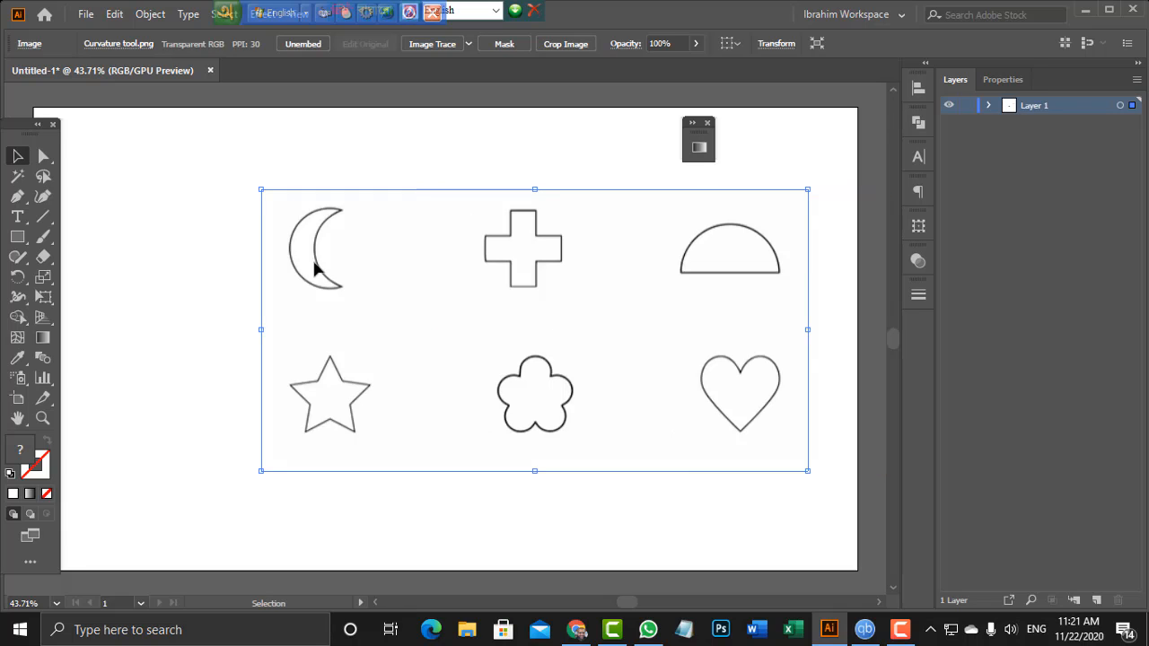
key("a")
key("ctrl+2")
left_click_drag(290, 253, 340, 274)
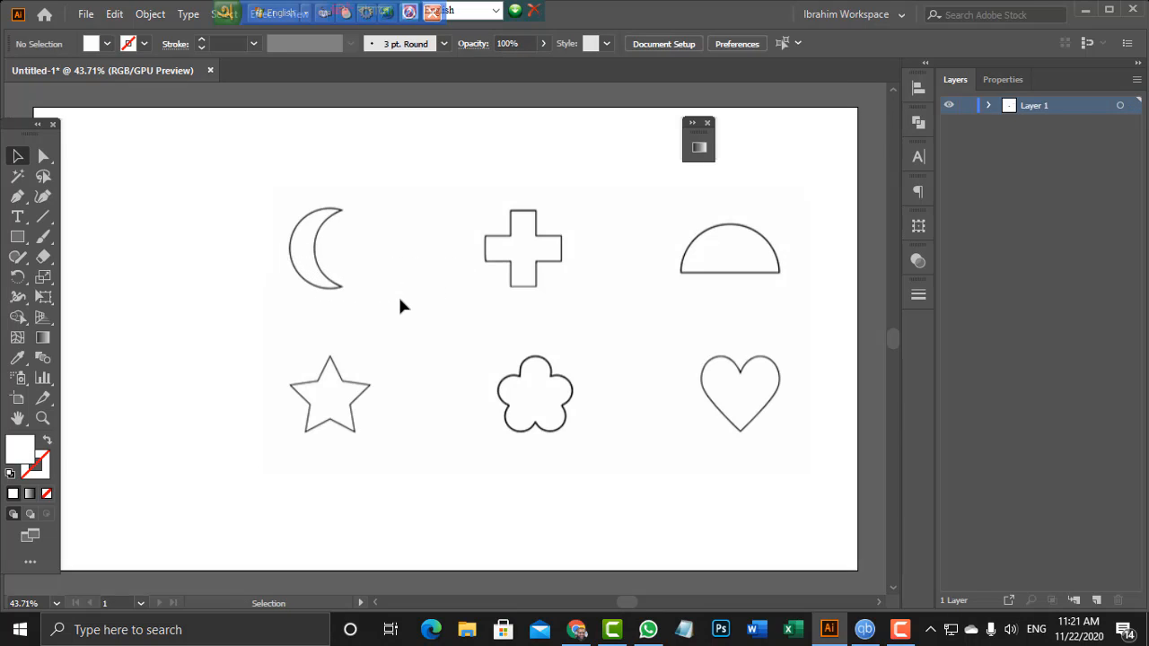
Examine the crescent moon outline close up and compare it with the whole artboard
key("z")
left_click(320, 271)
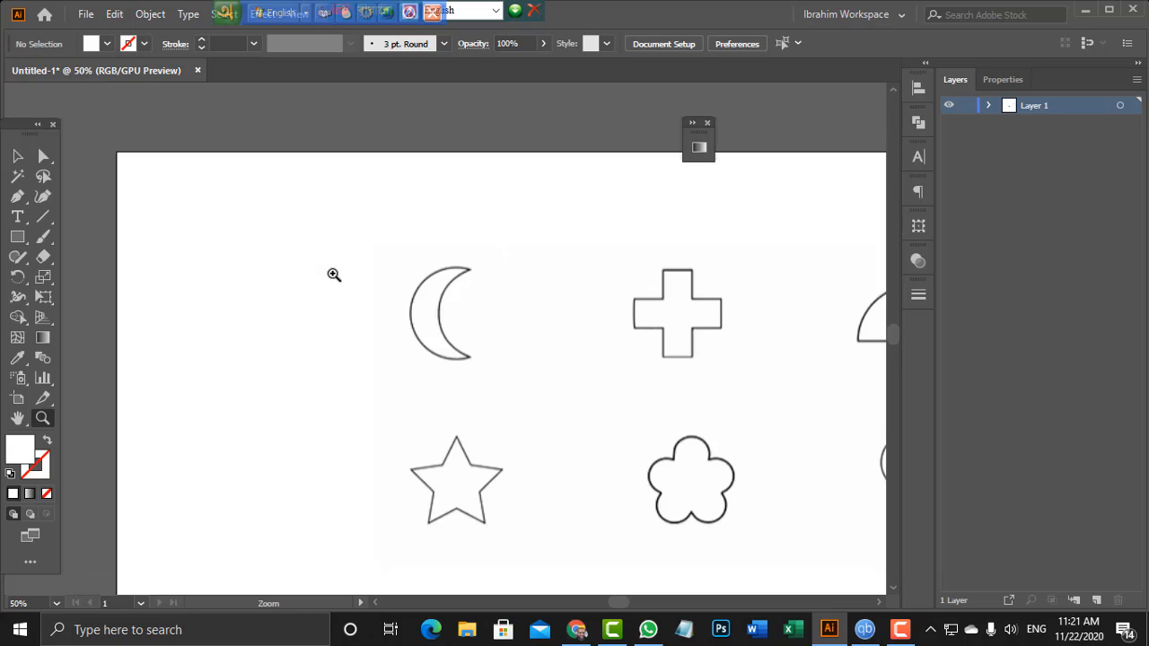
left_click(441, 320)
left_click(443, 321)
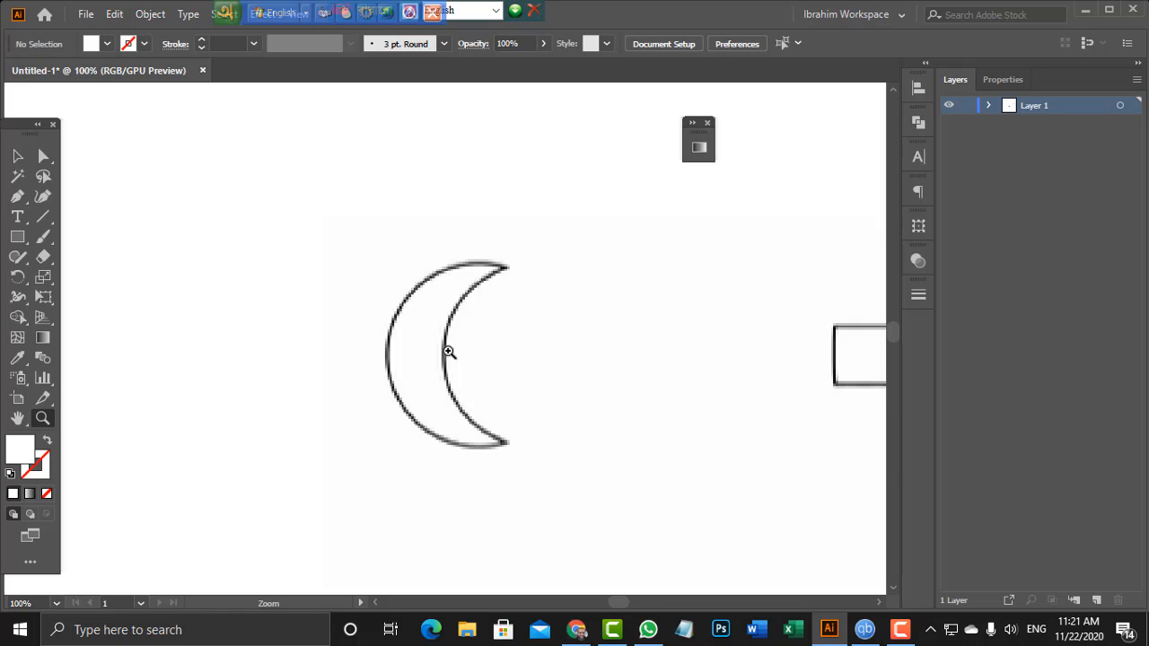
key("v")
key("ctrl+minus")
key("ctrl+minus")
key("ctrl+minus")
key("ctrl+minus")
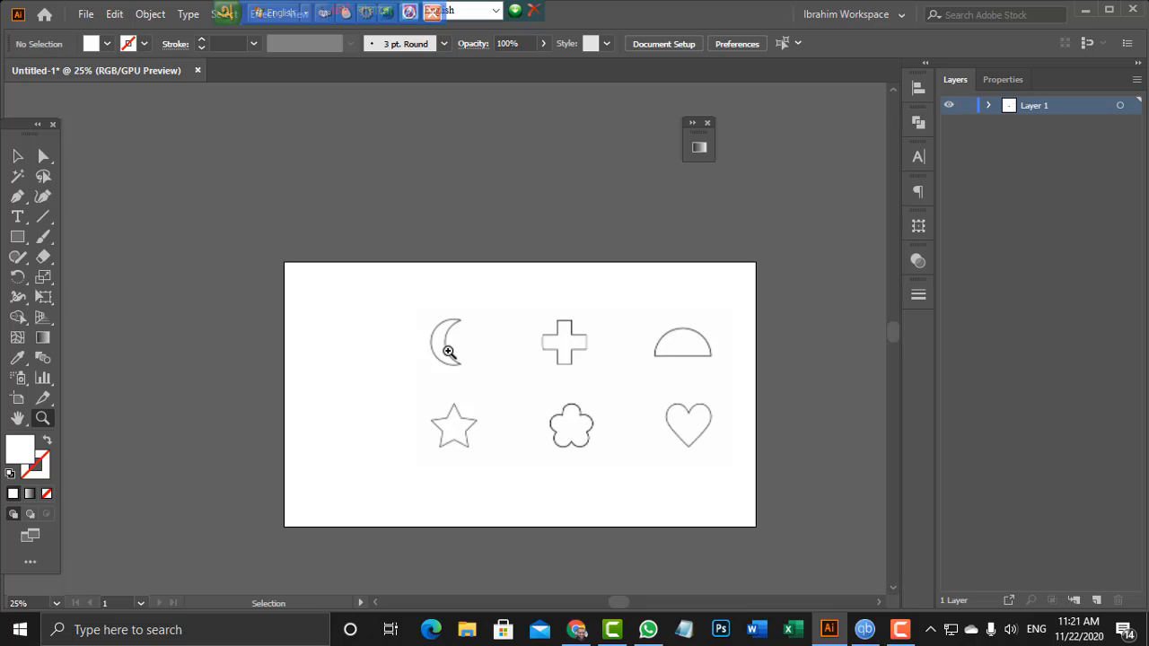
key("ctrl+minus")
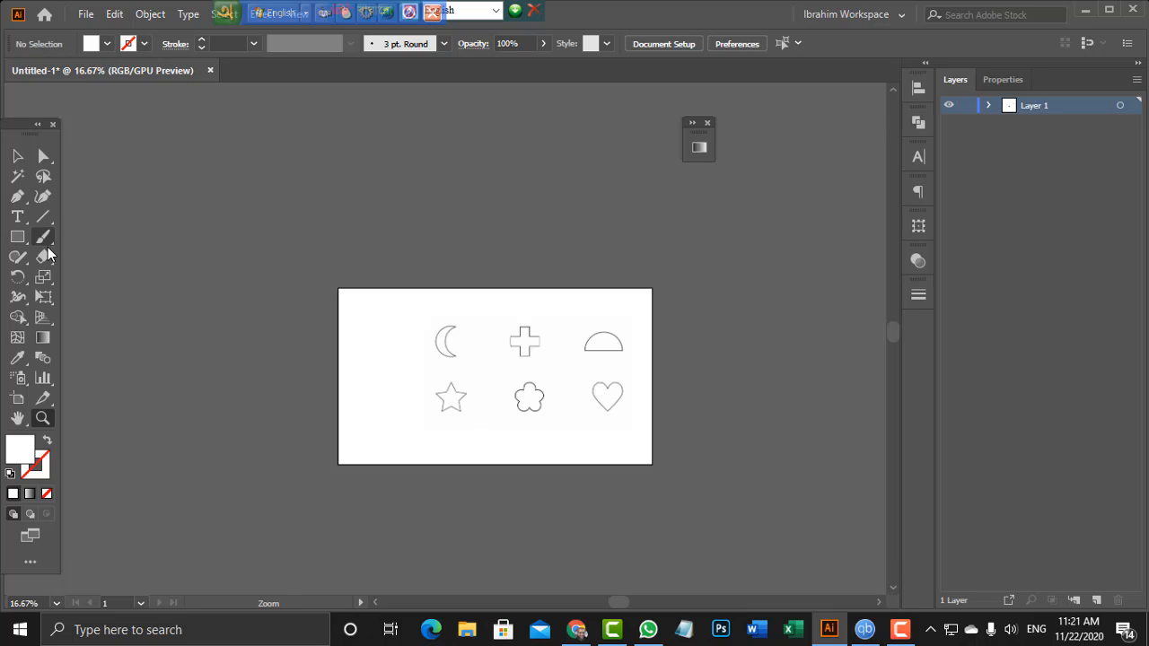
left_click(16, 157)
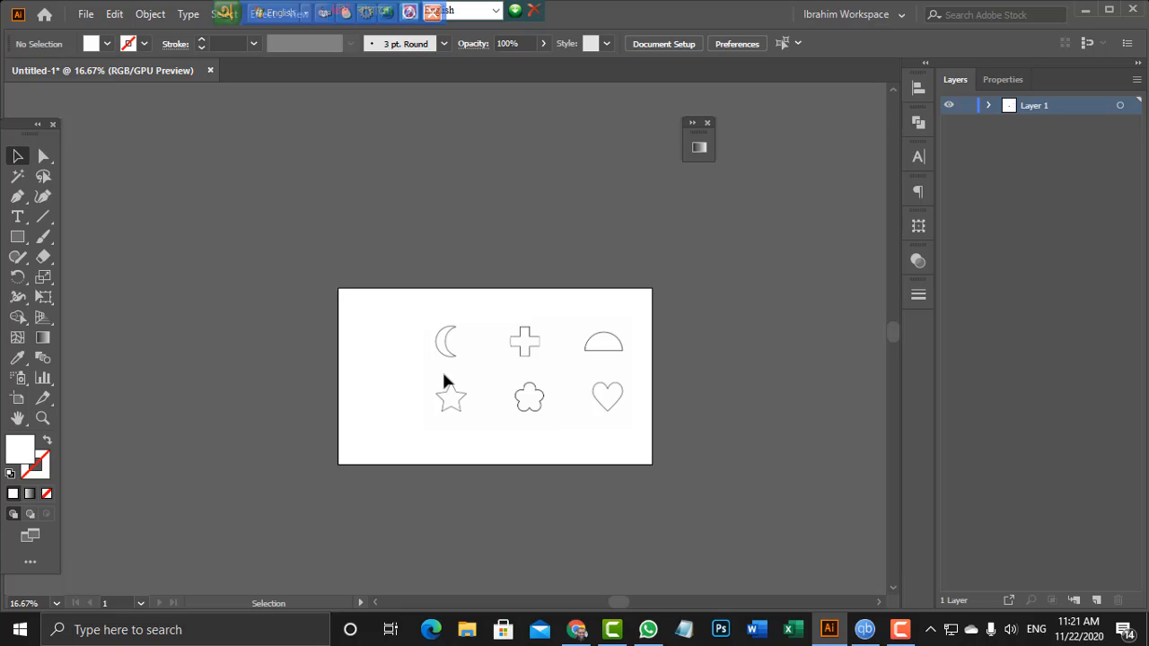
key("z")
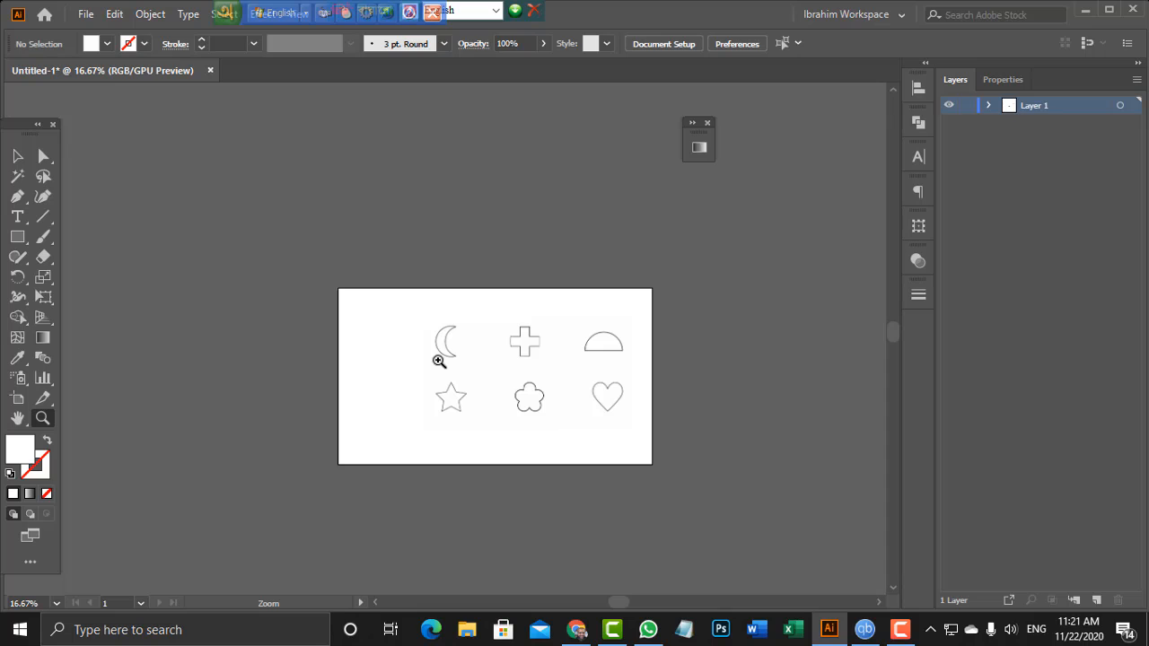
left_click(440, 357)
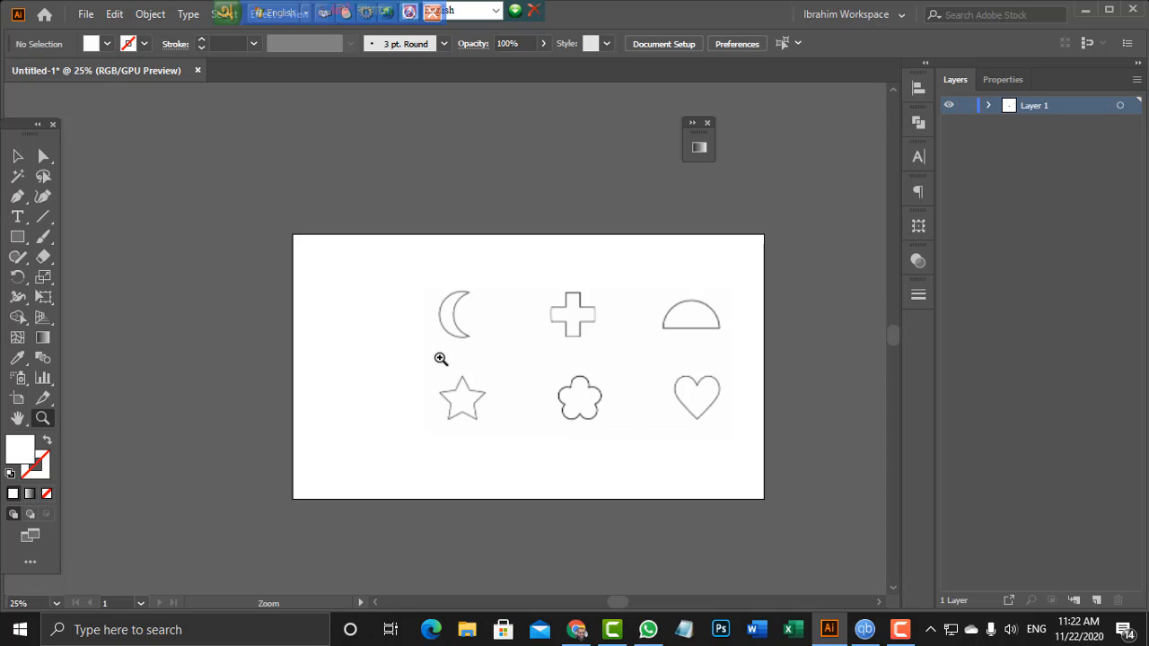
left_click(461, 348)
left_click(430, 335)
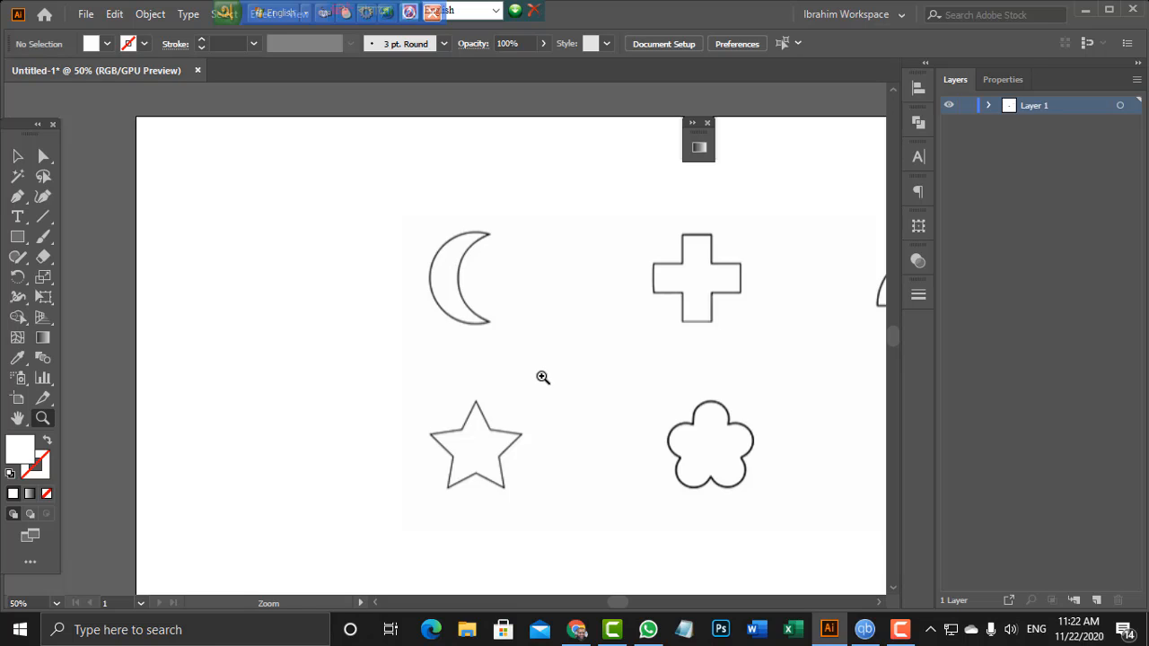
key("ctrl+0")
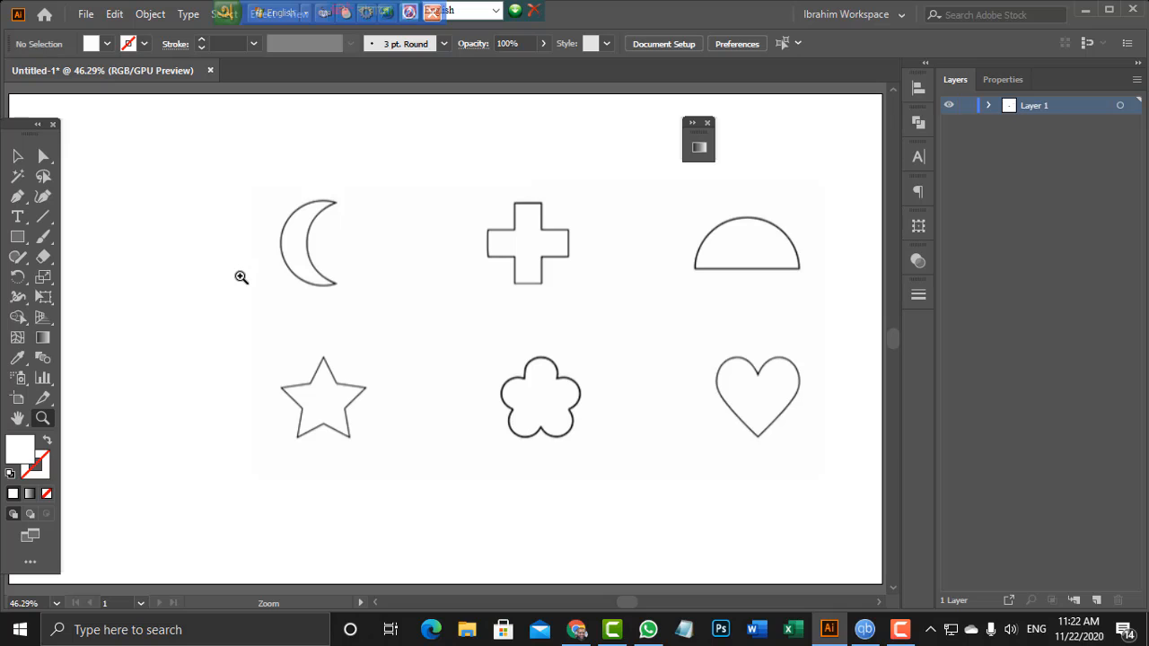
key("ctrl+a")
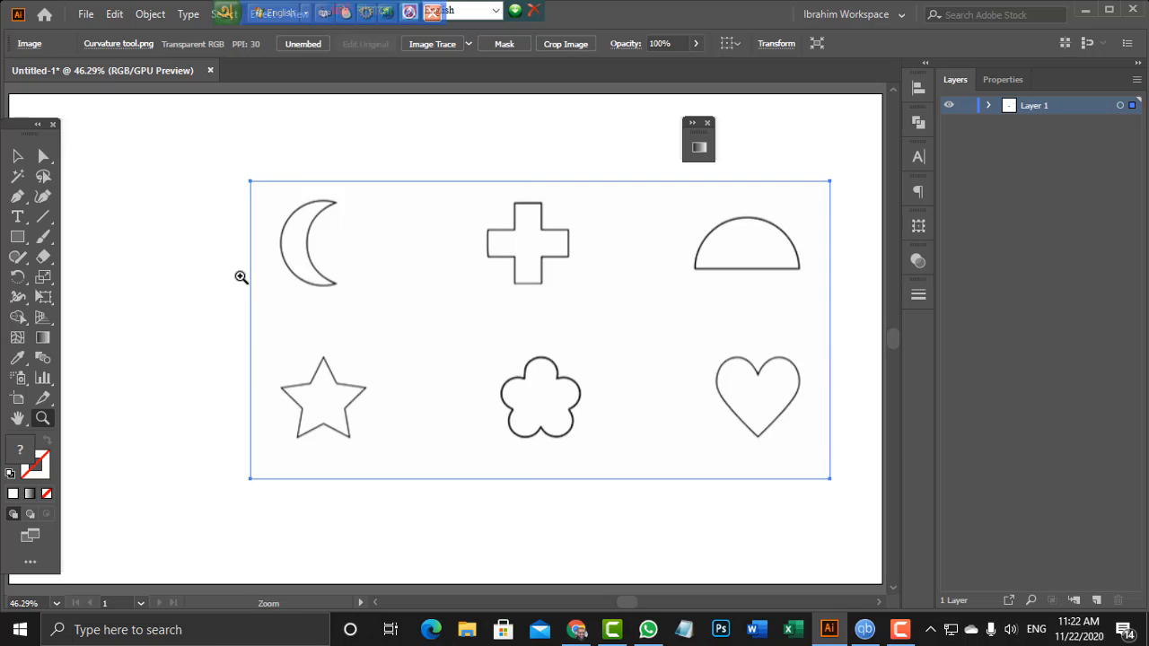
left_click(17, 155)
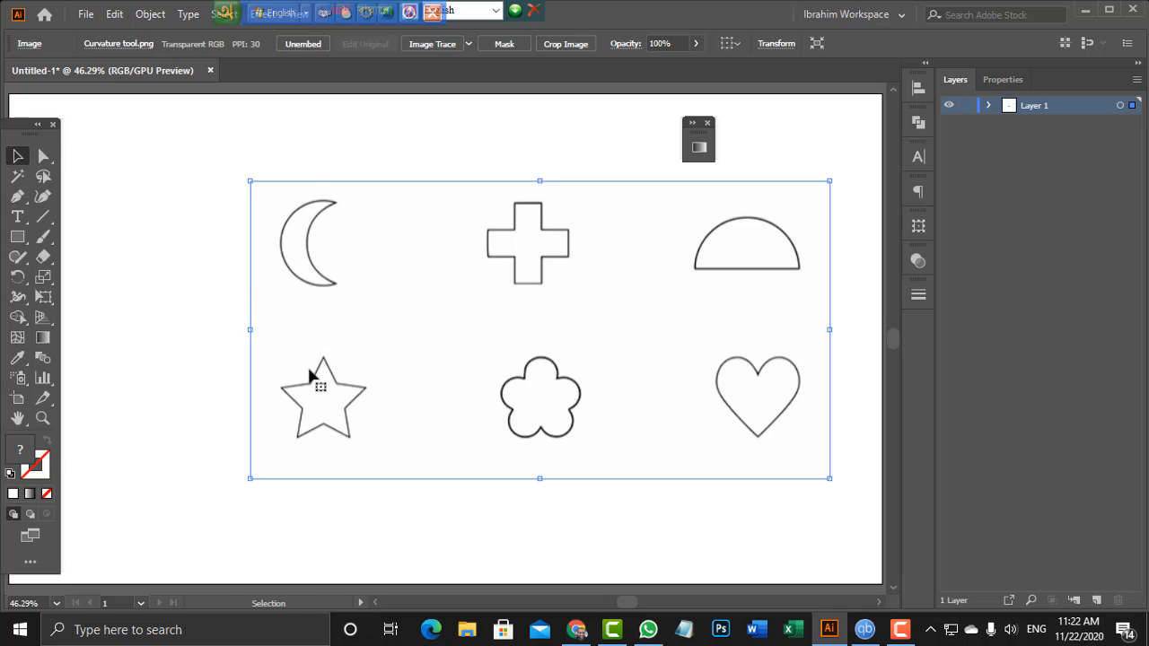
key("a")
key("v")
left_click(144, 213)
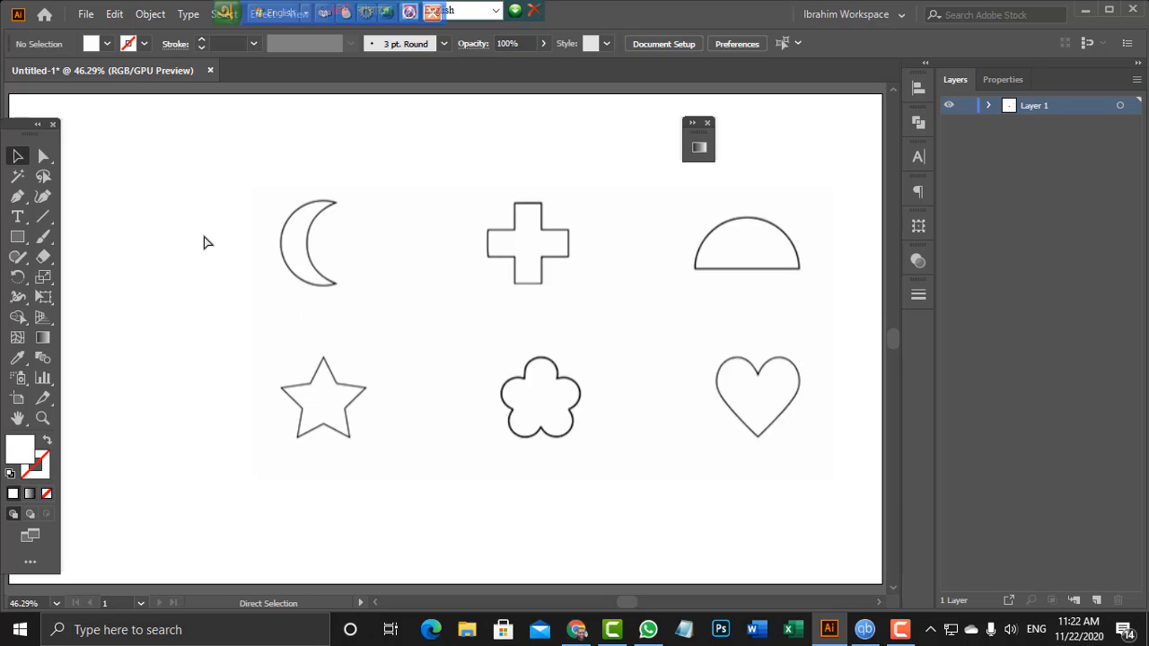
key("ctrl+minus")
key("ctrl+minus")
key("ctrl+minus")
key("ctrl+minus")
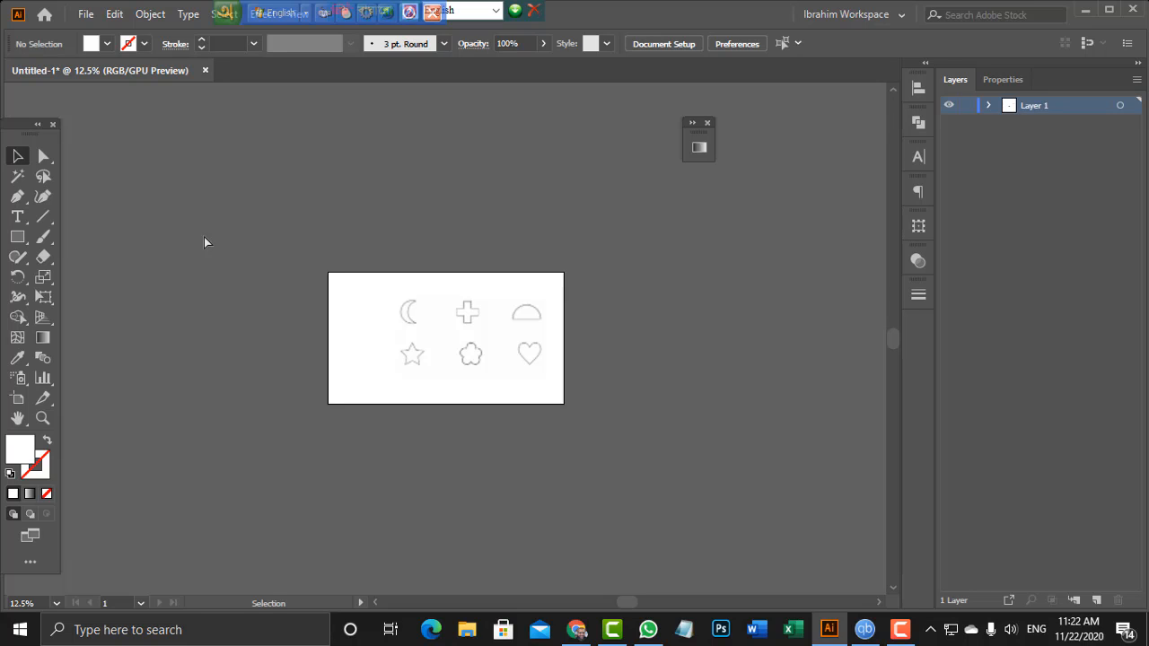
key("ctrl+minus")
key("ctrl+minus")
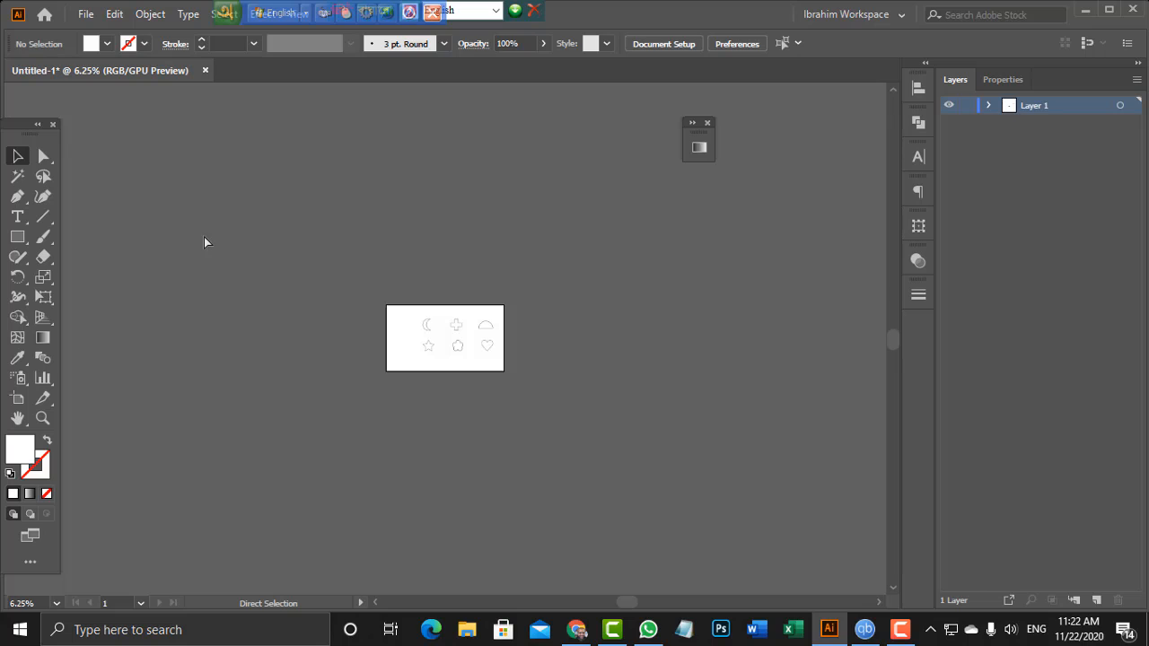
key("ctrl+plus")
key("ctrl+plus")
key("ctrl+plus")
key("ctrl+plus")
key("ctrl+plus")
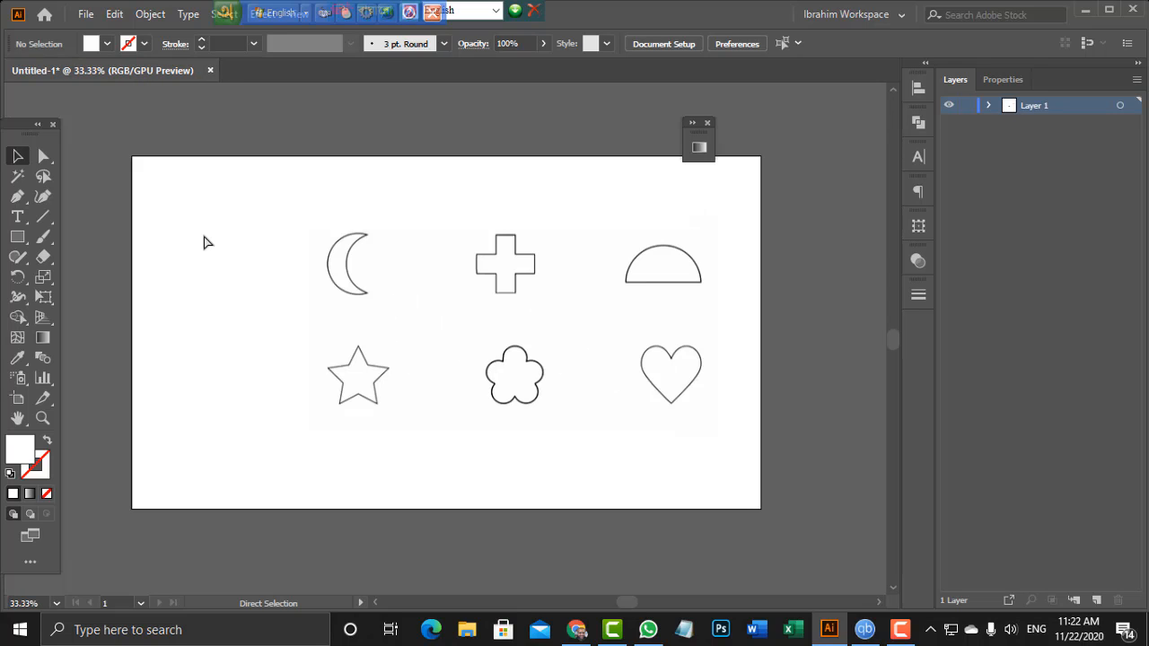
key("ctrl+0")
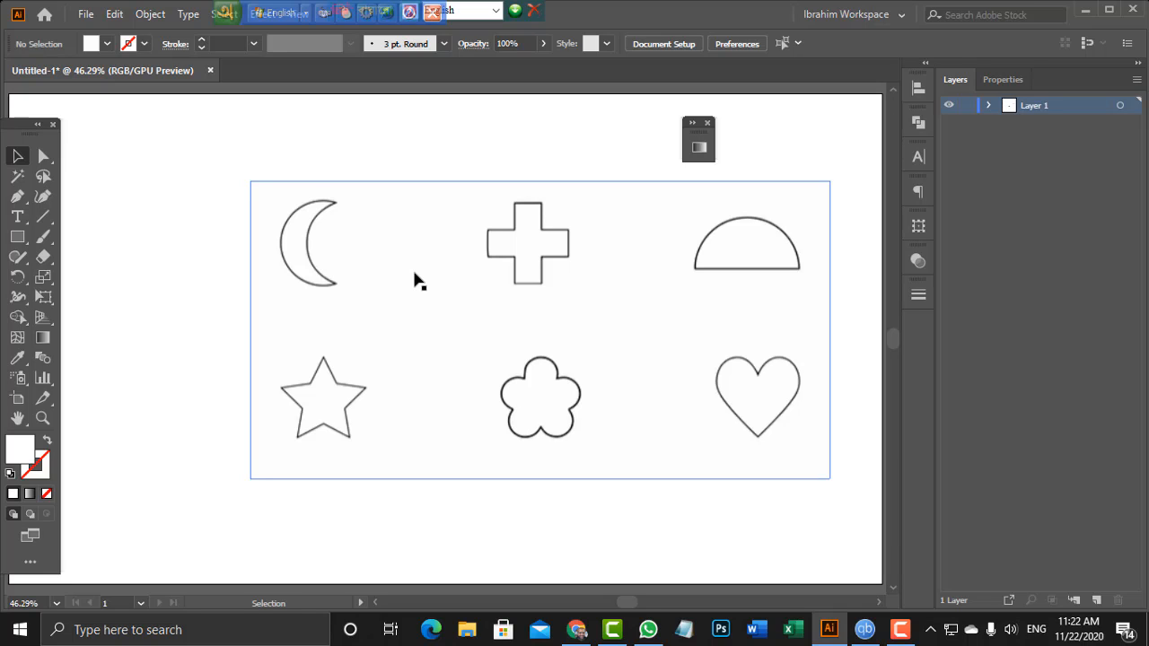
Start tracing the crescent moon with the Curvature tool, placing points from its upper tip along the outer curve to mid-height
key("z")
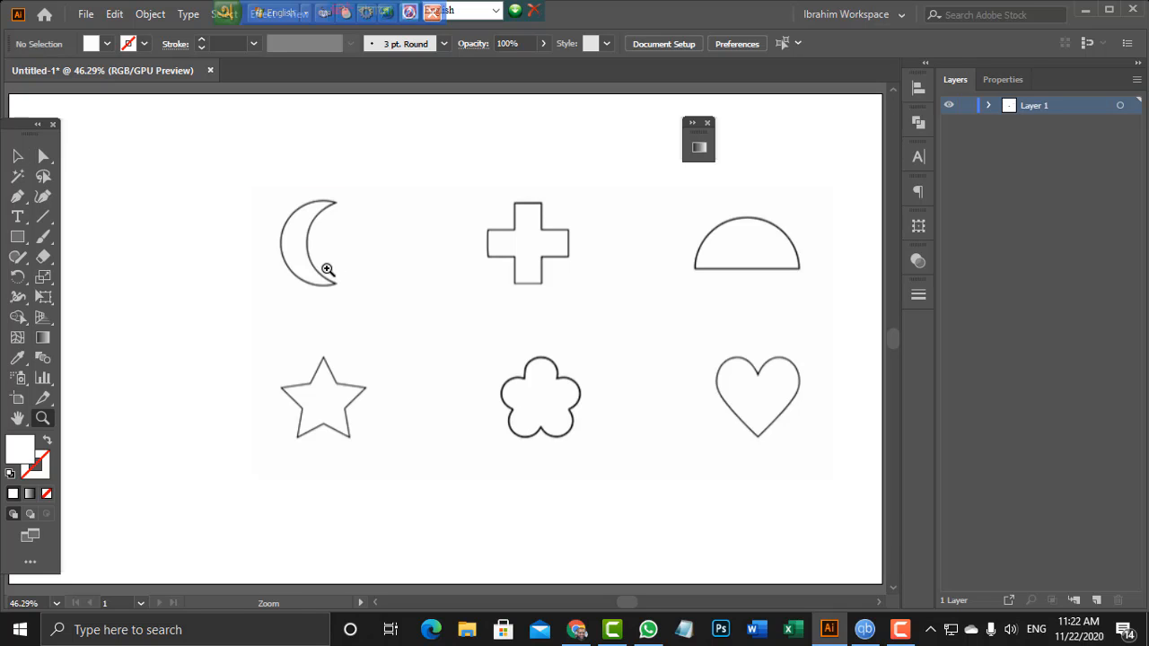
left_click(328, 270)
left_click(409, 313)
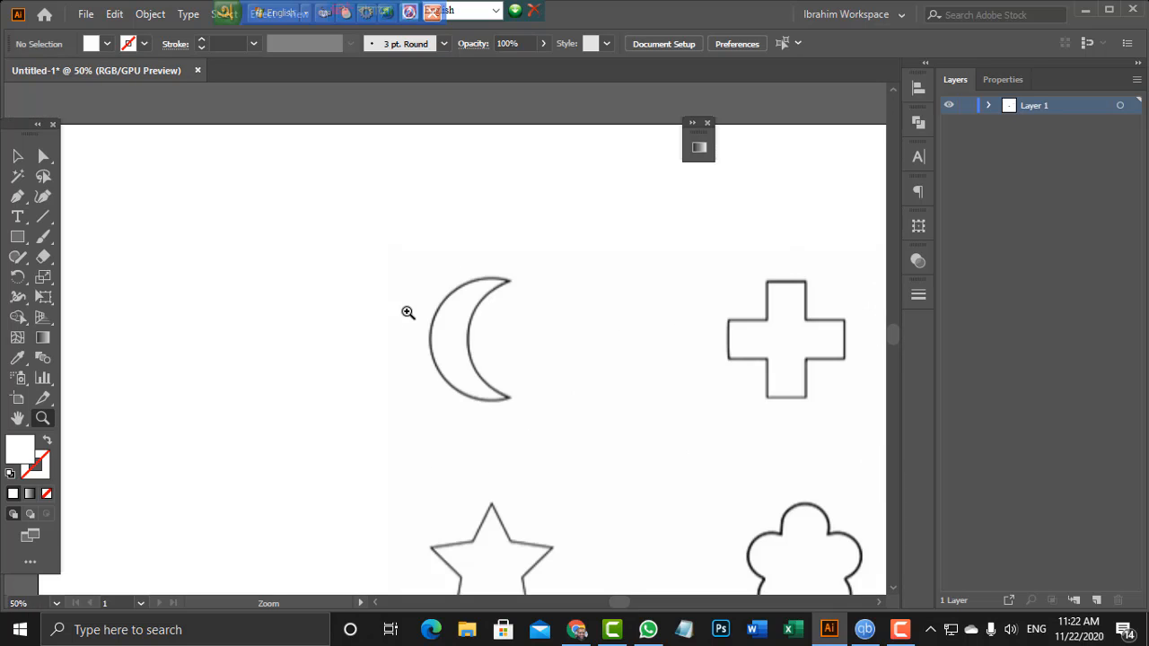
left_click(493, 330)
left_click(432, 353)
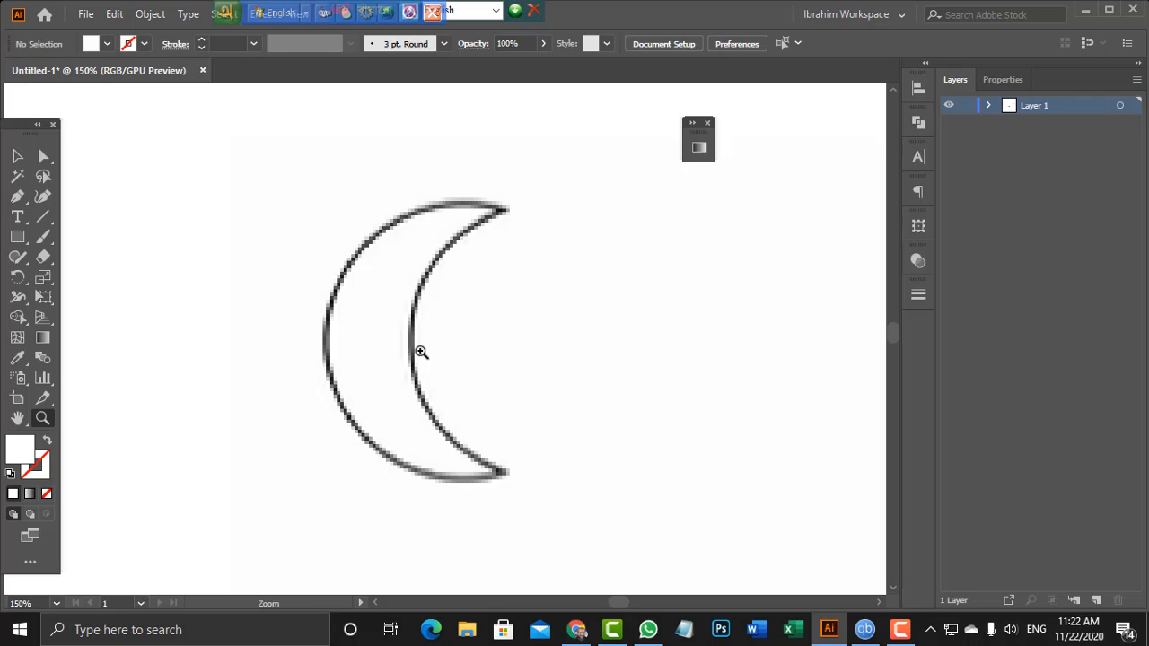
key("ctrl")
left_click(43, 198)
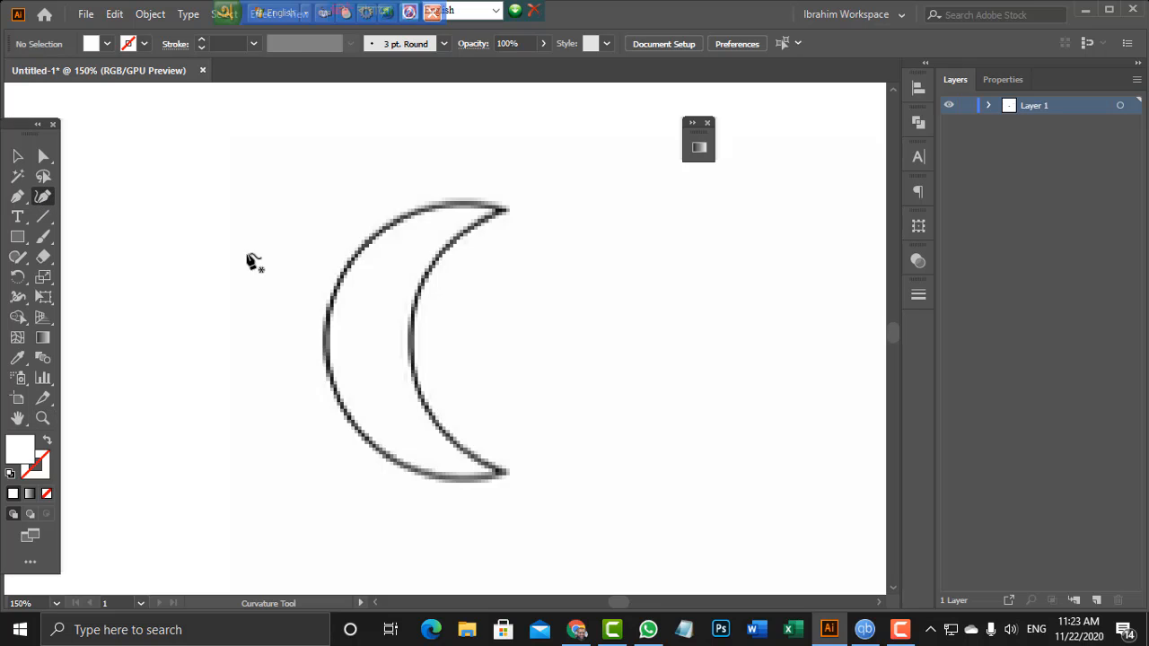
left_click(503, 209)
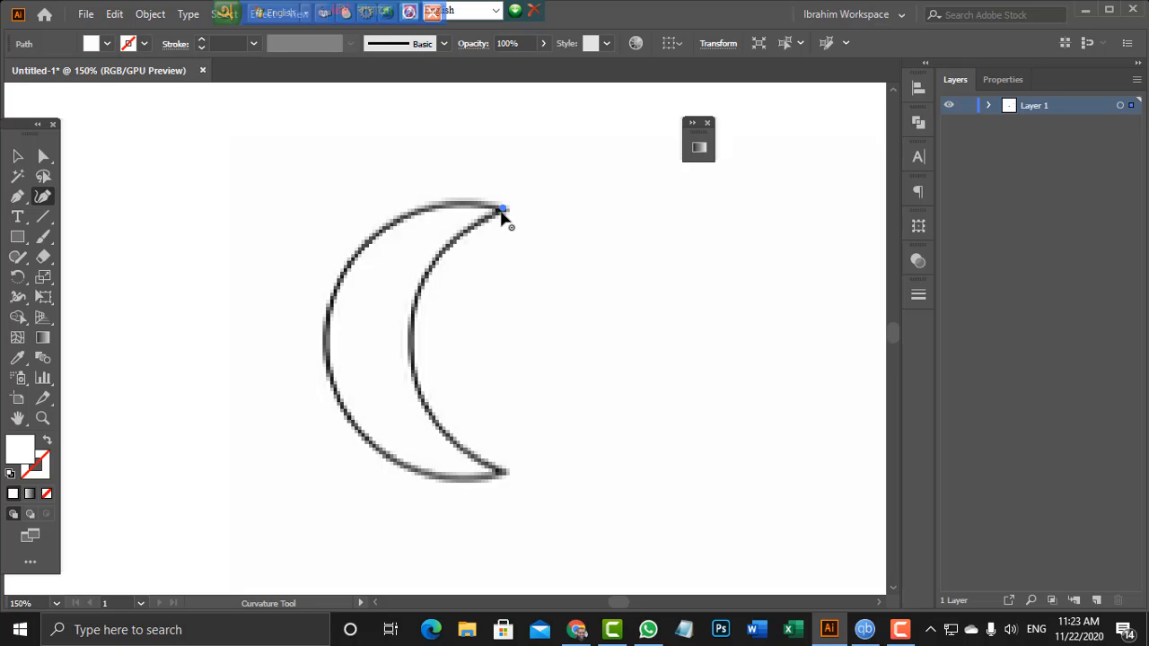
left_click(404, 216)
left_click(326, 354)
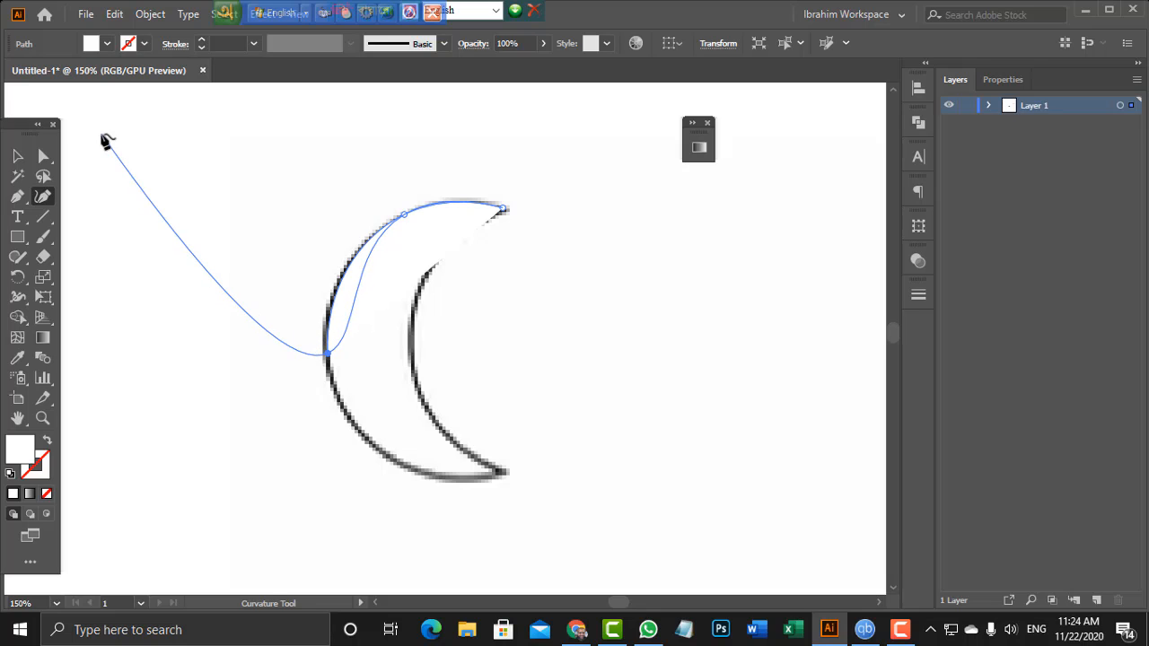
Set the traced path to no fill with an orange 3 pt stroke
left_click(108, 44)
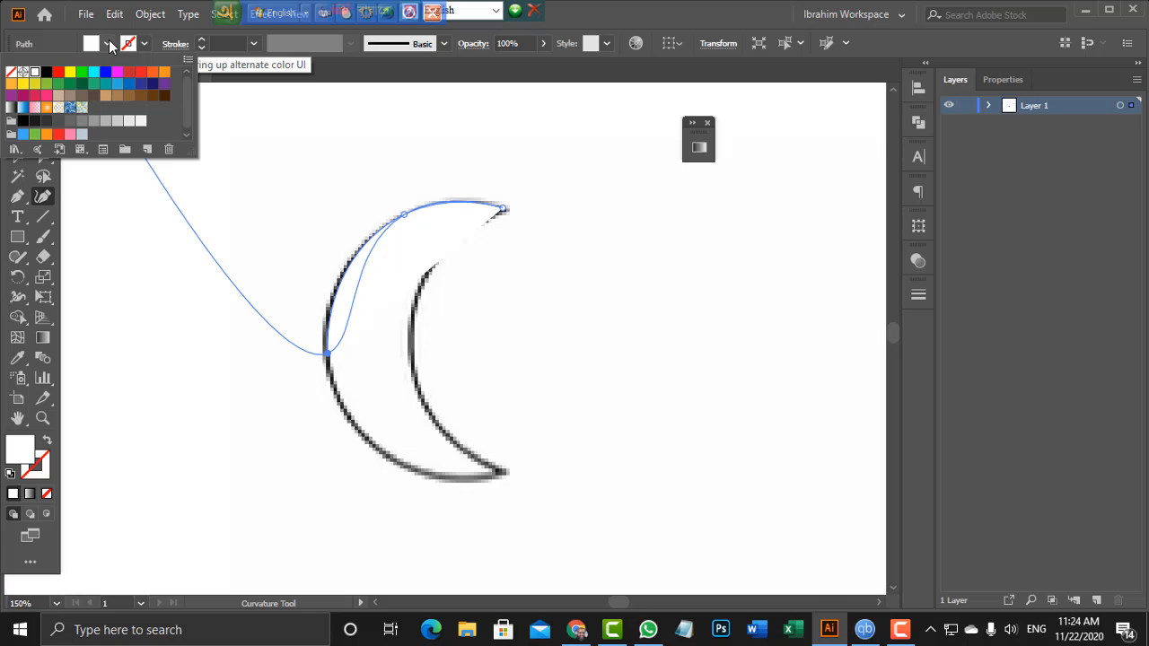
left_click(11, 73)
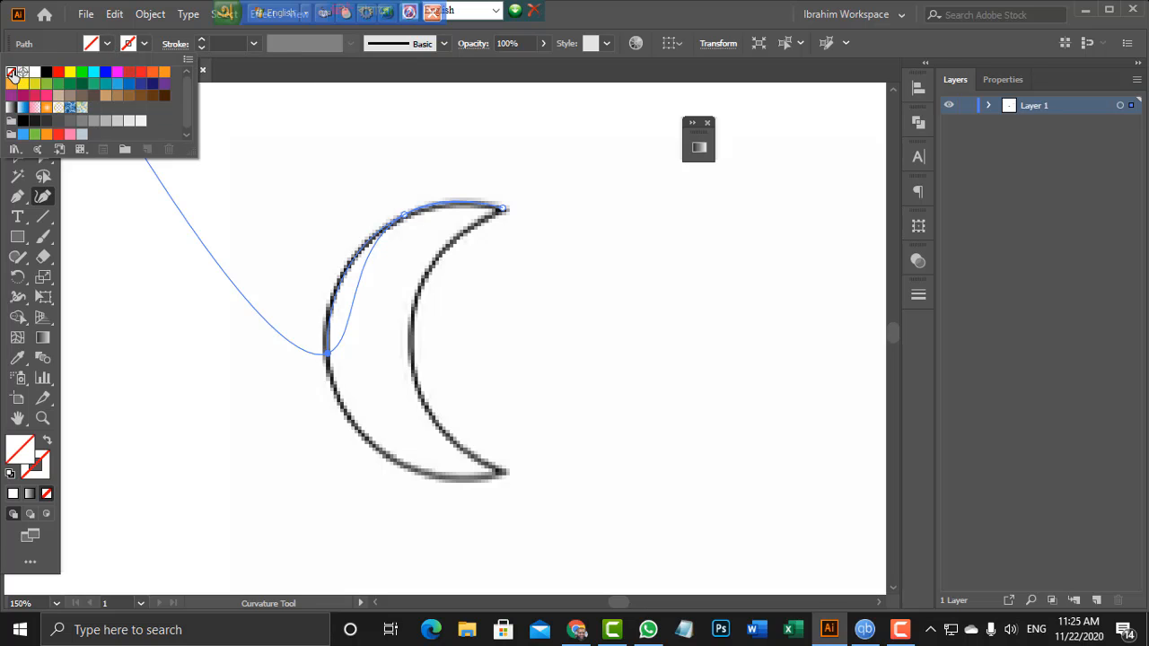
left_click(146, 44)
left_click(146, 44)
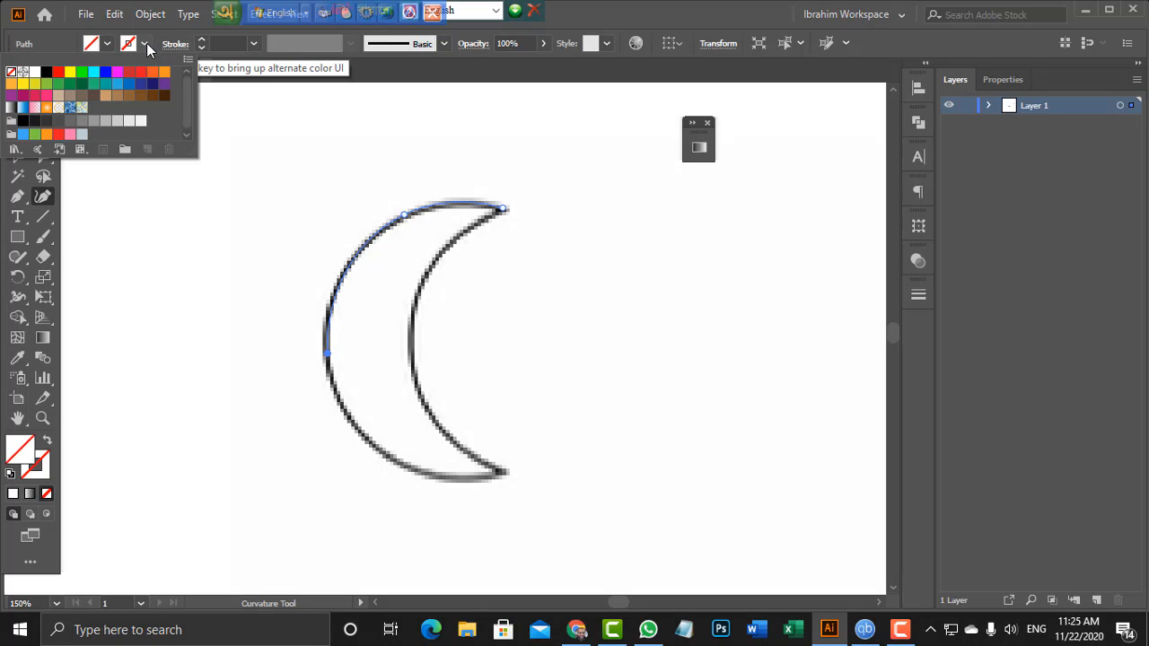
left_click(164, 72)
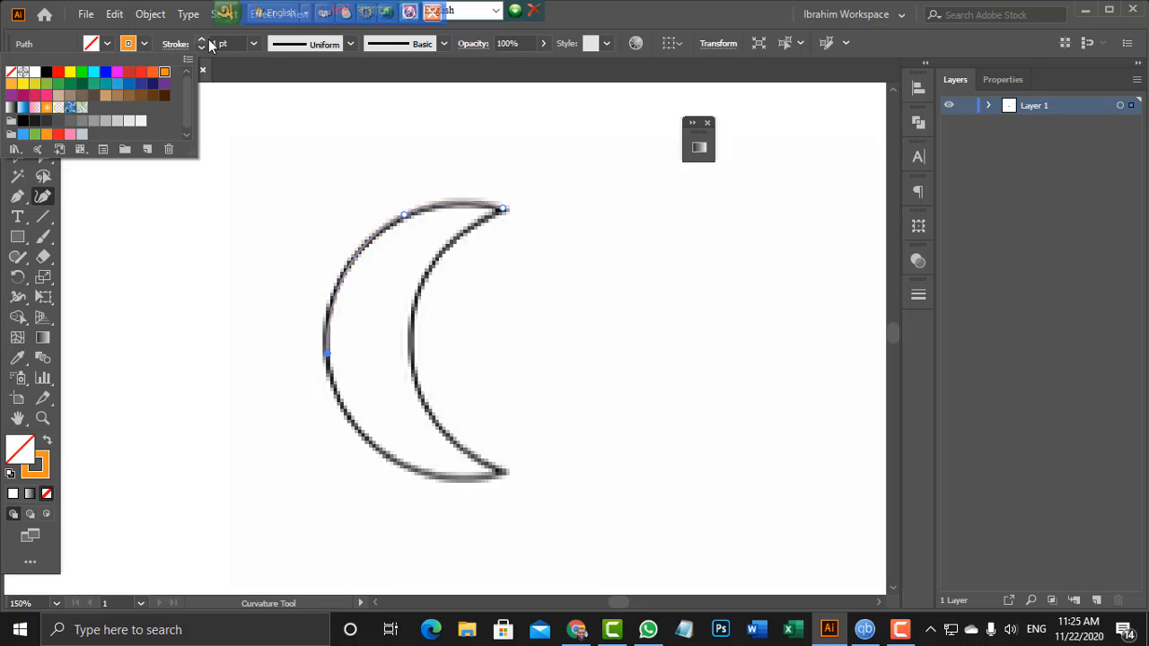
left_click(202, 40)
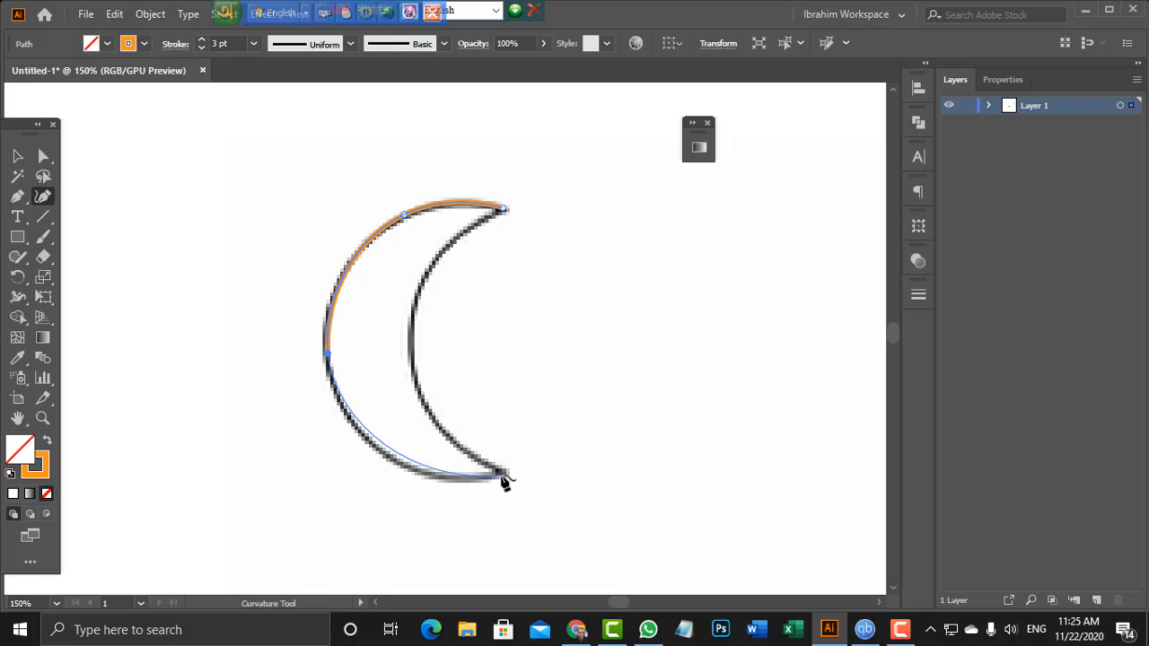
Continue the path around the crescent's lower tip as a corner, follow the inner curve, and close it at the upper tip
left_click(445, 478)
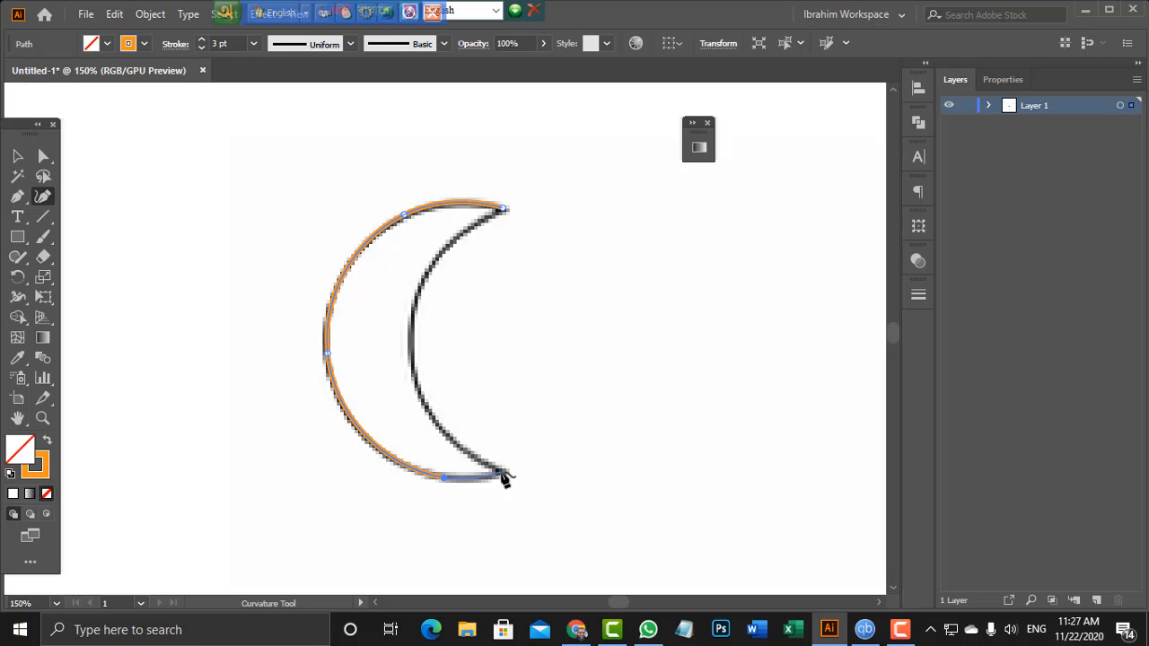
left_click(501, 475)
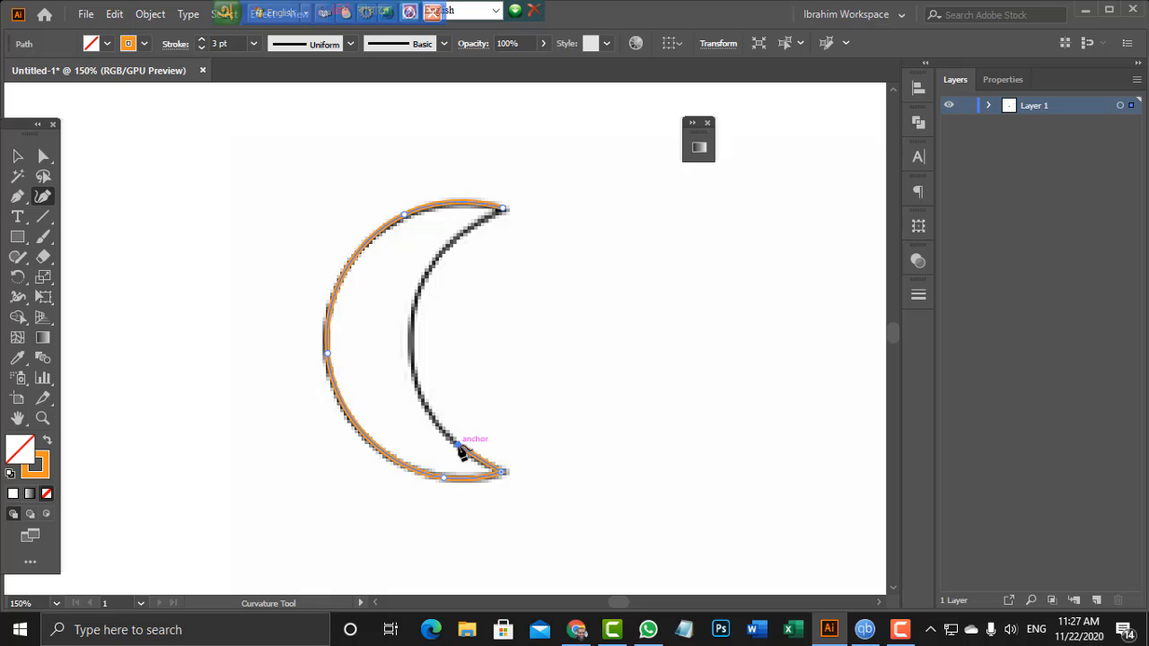
left_click(458, 444)
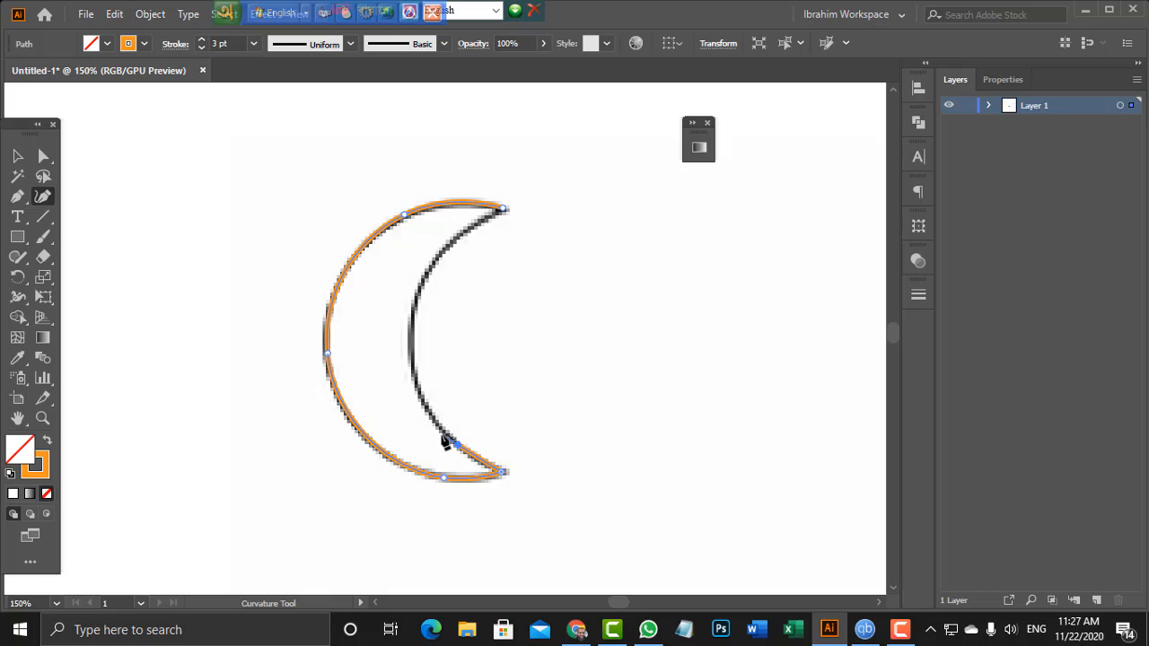
left_click(413, 371)
left_click(425, 277)
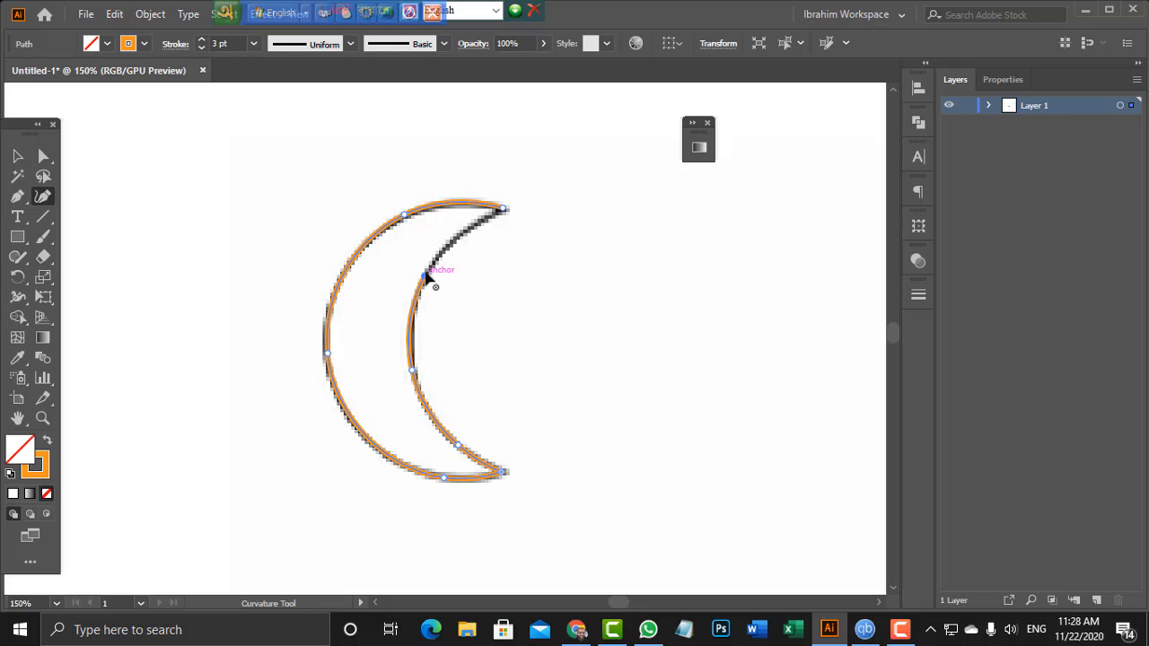
left_click(504, 211)
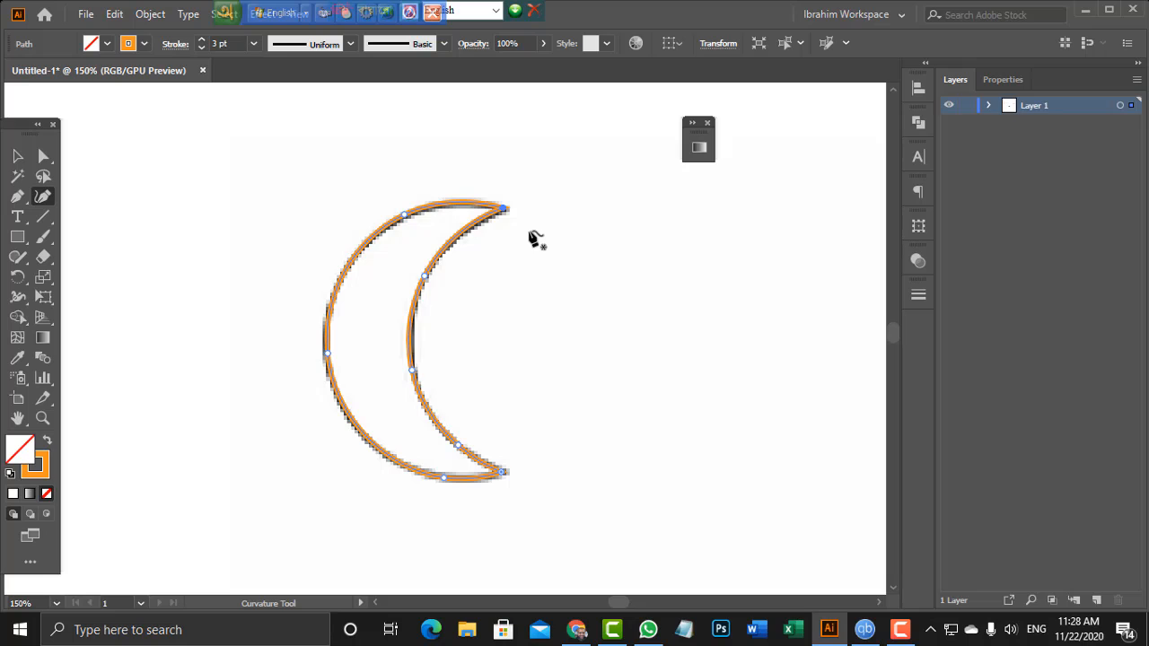
left_click(18, 155)
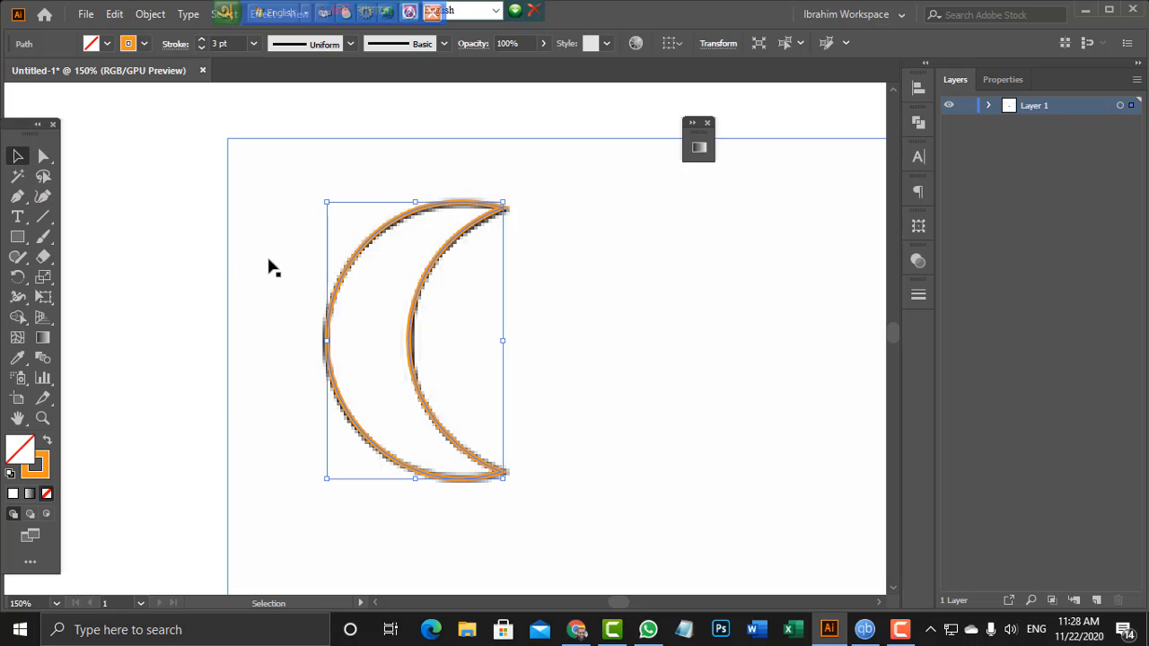
left_click_drag(344, 277, 558, 296)
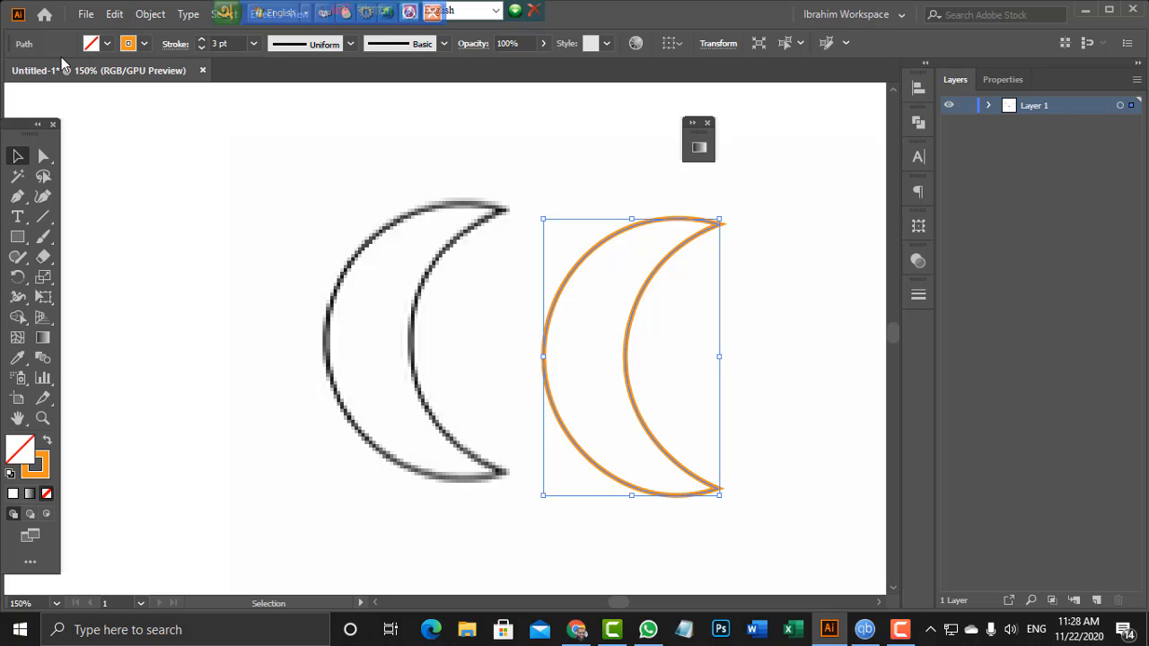
left_click(107, 44)
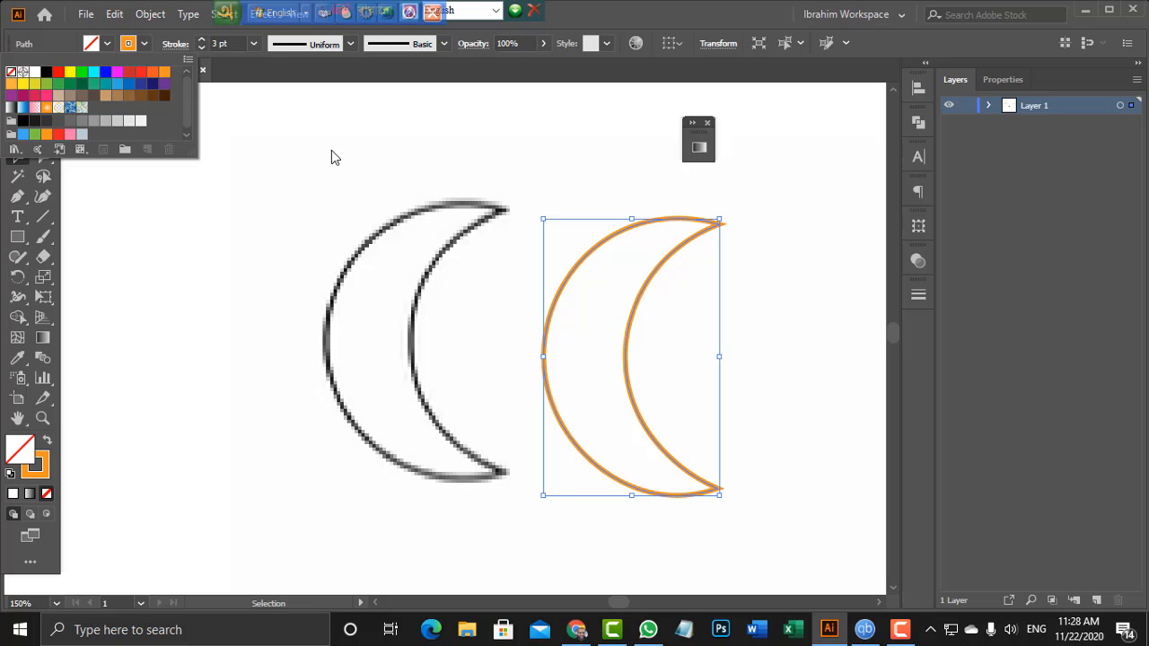
key("Escape")
key("a")
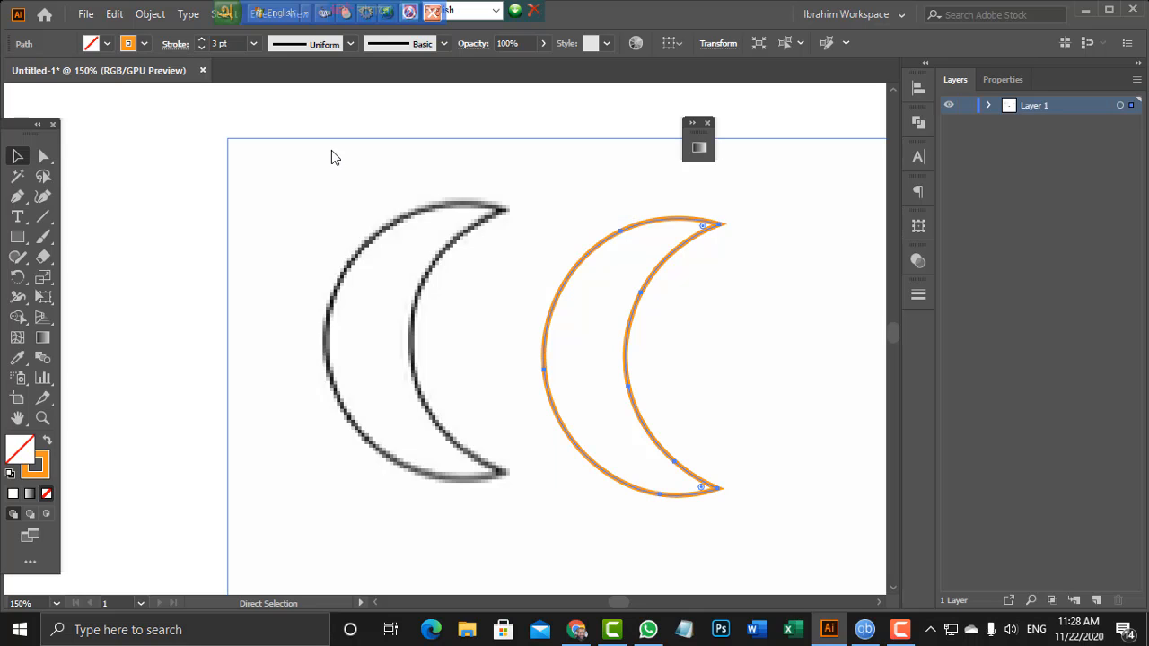
key("ctrl+z")
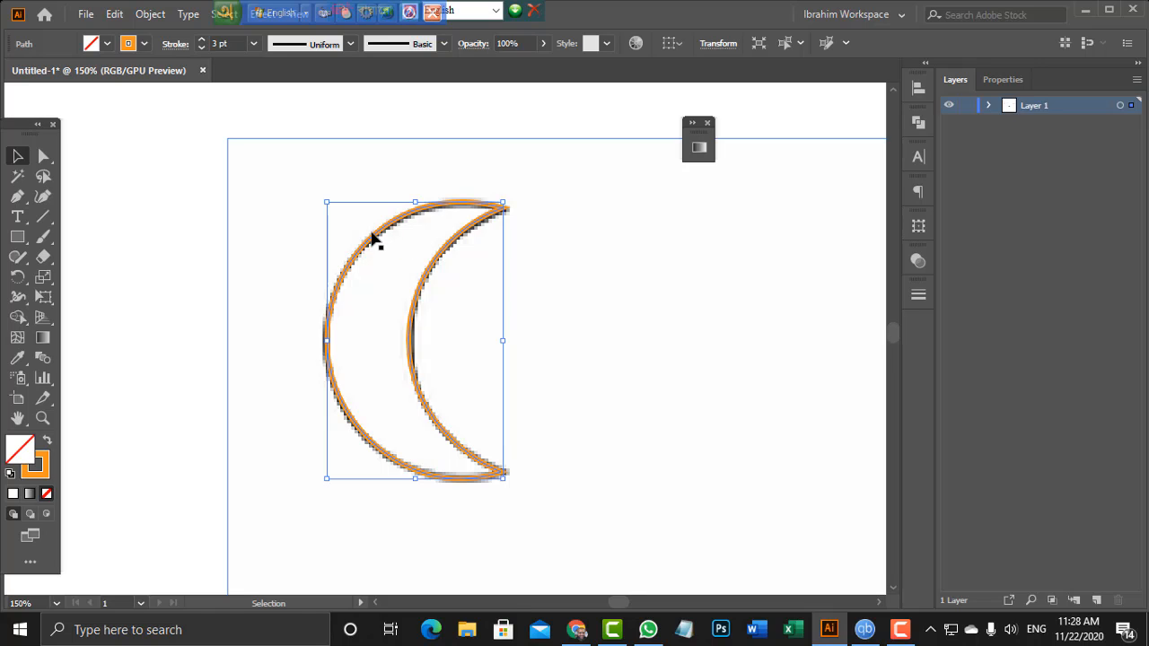
left_click_drag(375, 238, 617, 252)
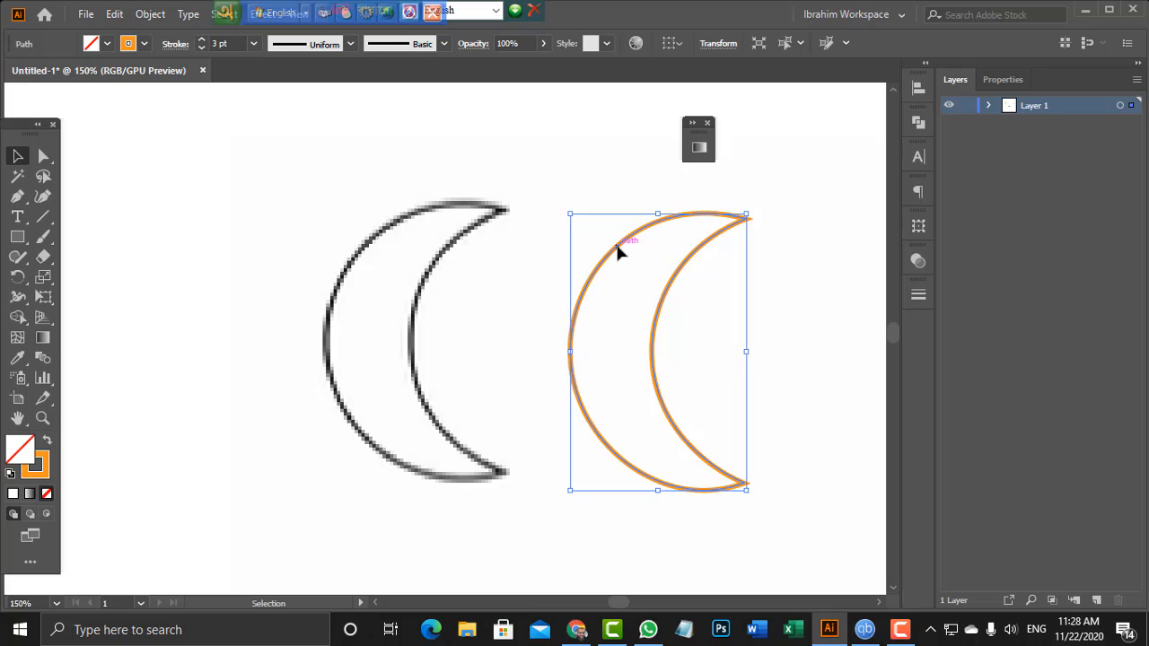
left_click(793, 244)
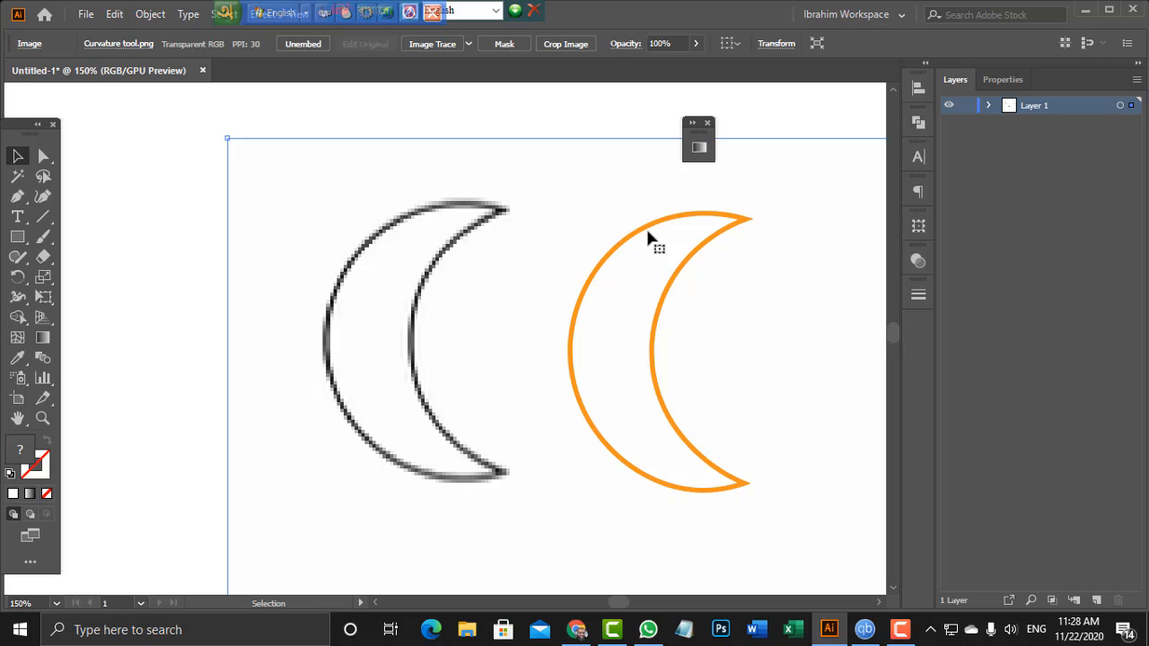
key("ctrl+z")
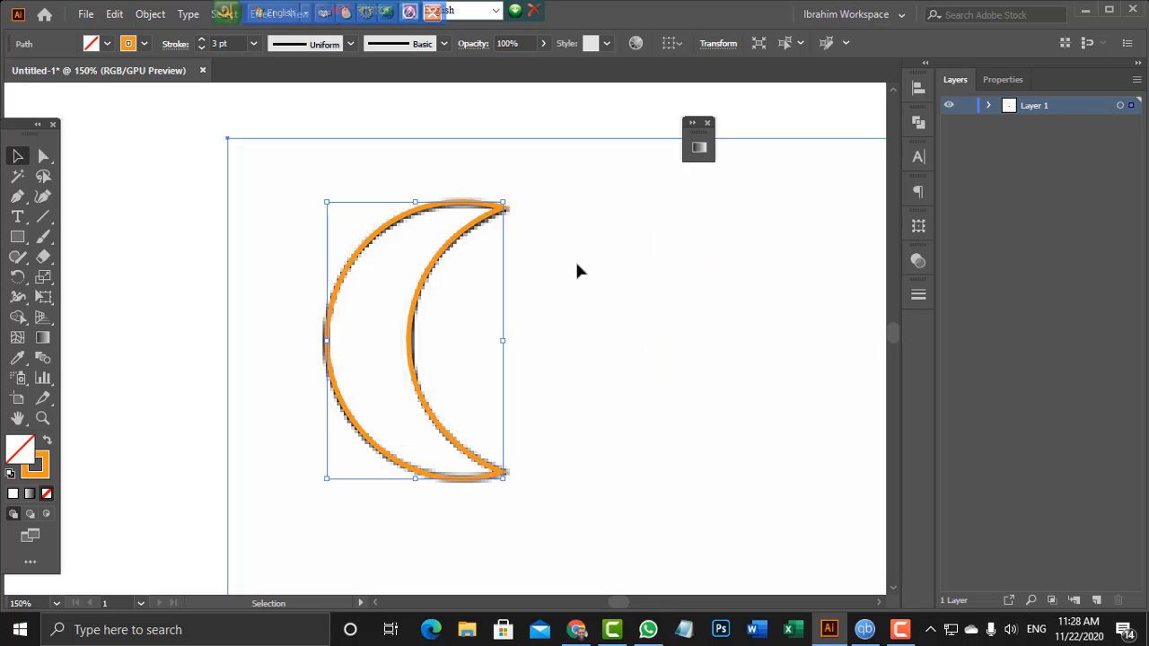
Move the traced crescent just right of the original moon outline and fill it with the same orange as its stroke
left_click(574, 261)
left_click(381, 235)
left_click_drag(362, 254, 594, 260)
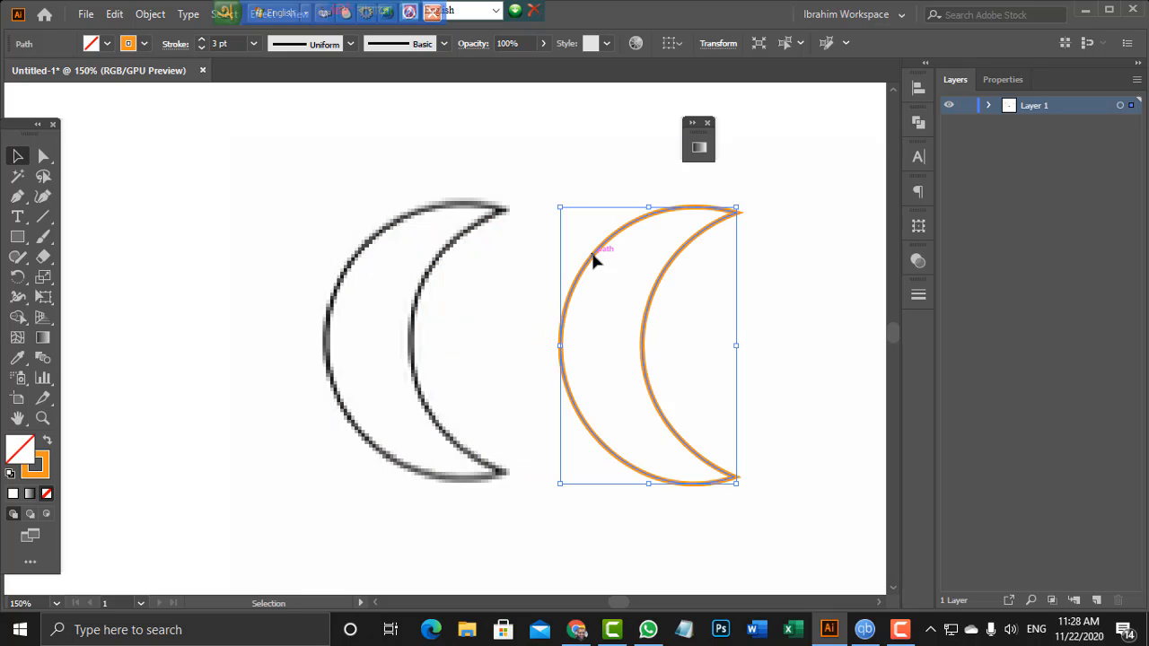
left_click(107, 43)
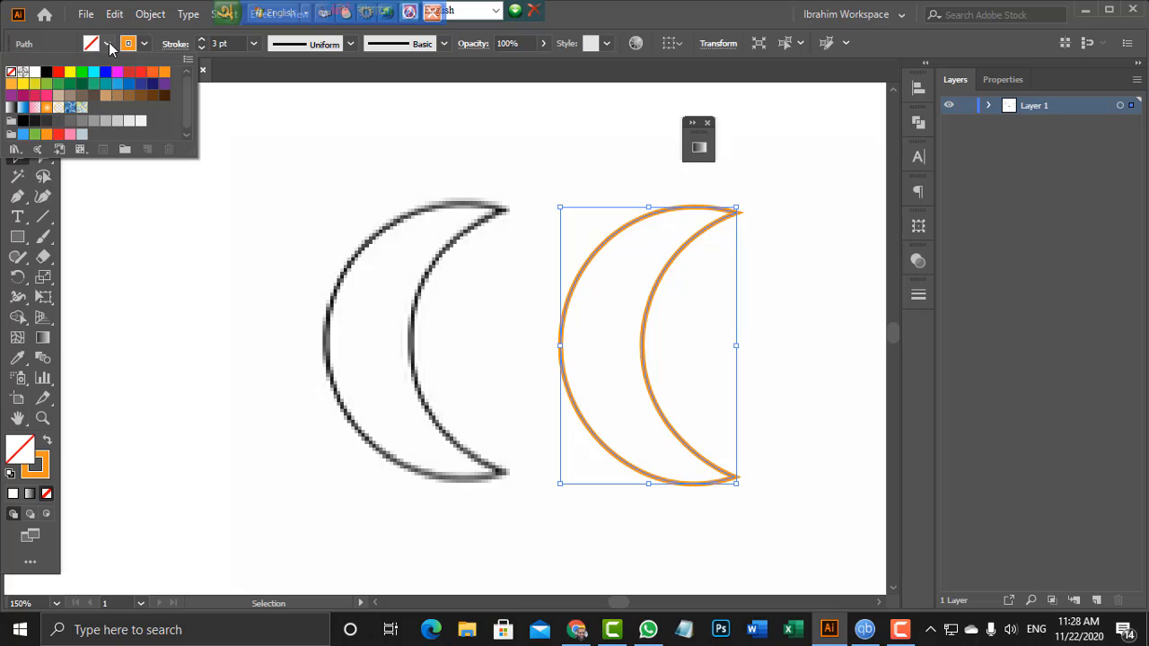
left_click(165, 72)
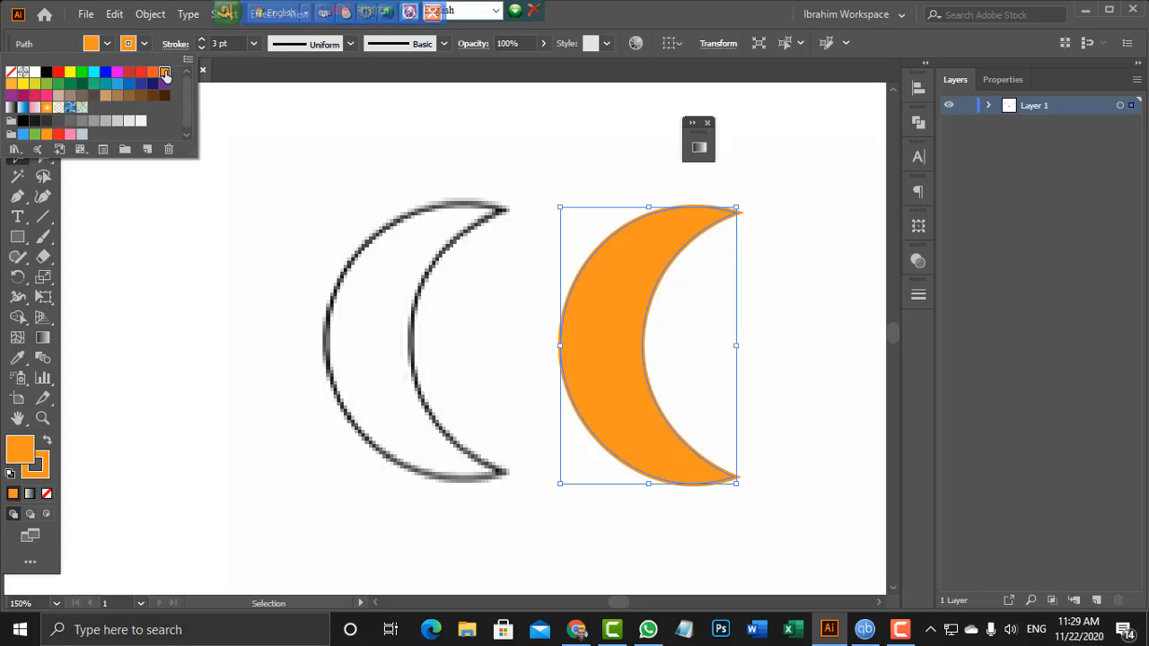
left_click(264, 218)
left_click(260, 175)
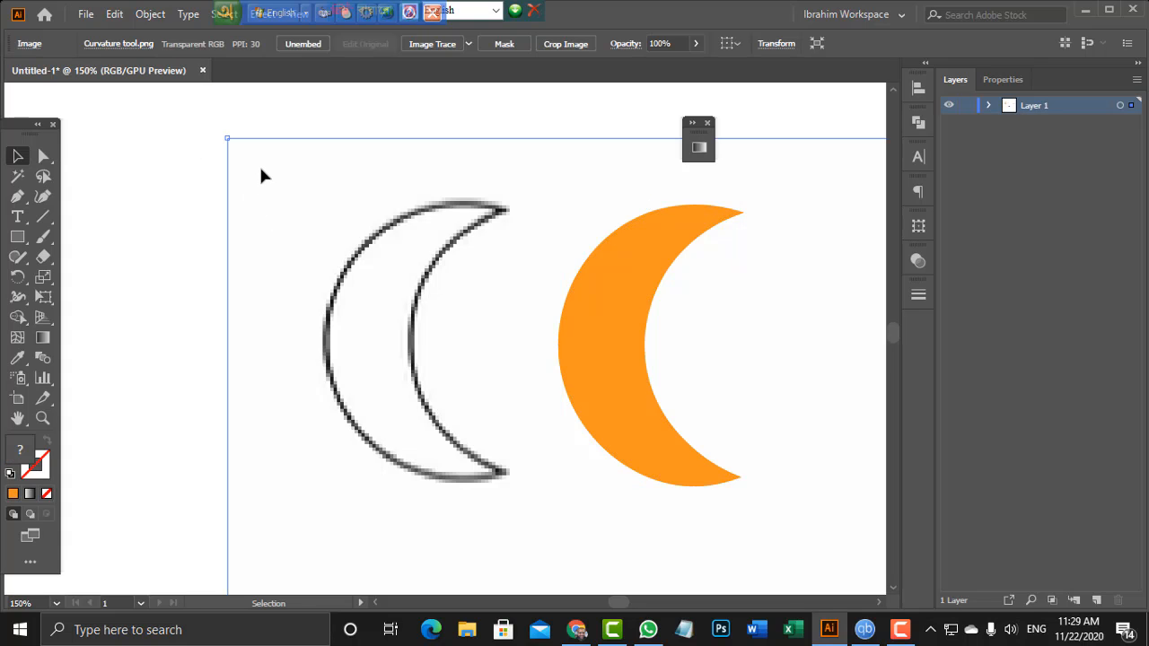
Move the filled orange crescent off the practice image to the blank upper-left area of the artboard
left_click_drag(589, 326, 621, 306)
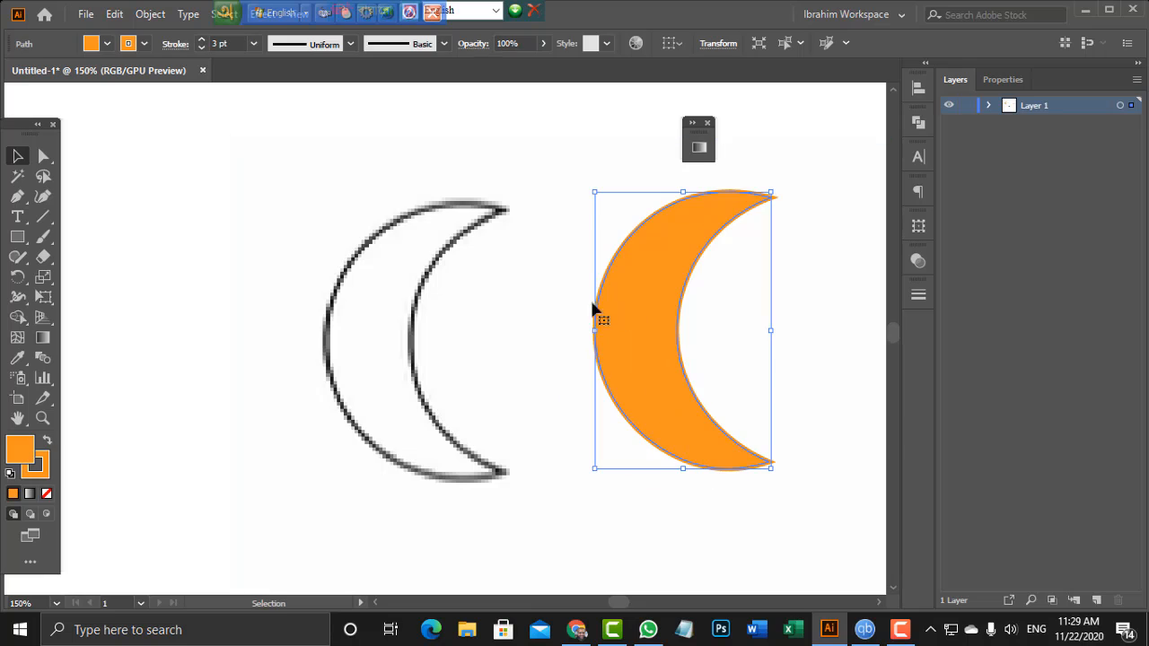
key("ctrl+minus")
key("ctrl+minus")
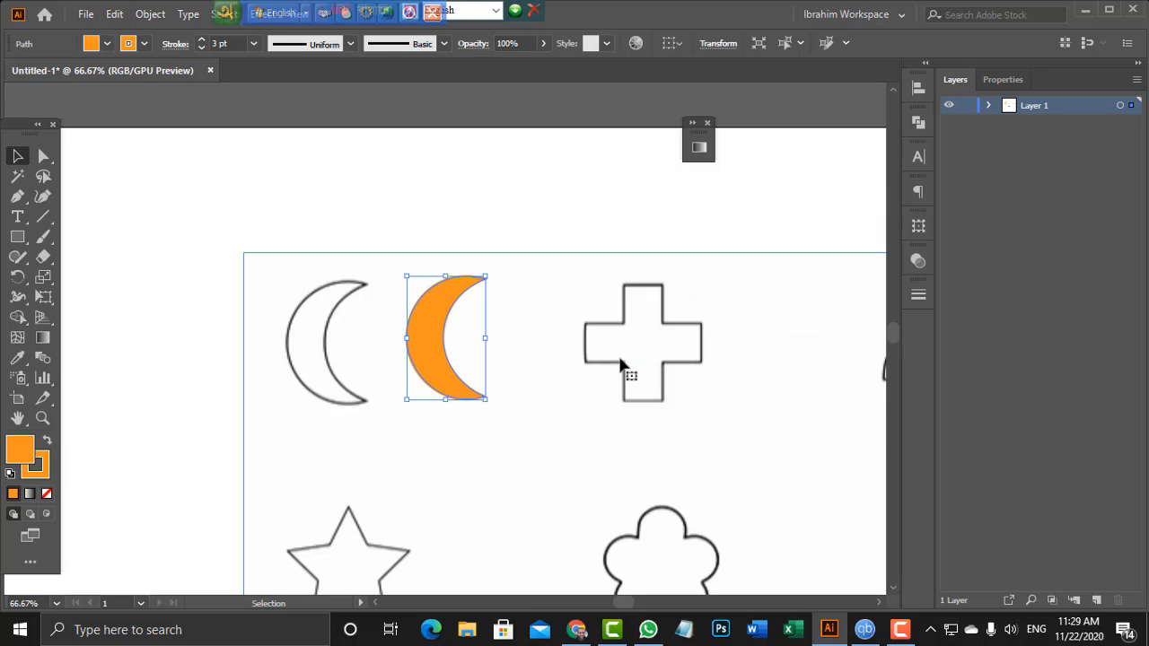
left_click_drag(439, 359, 98, 233)
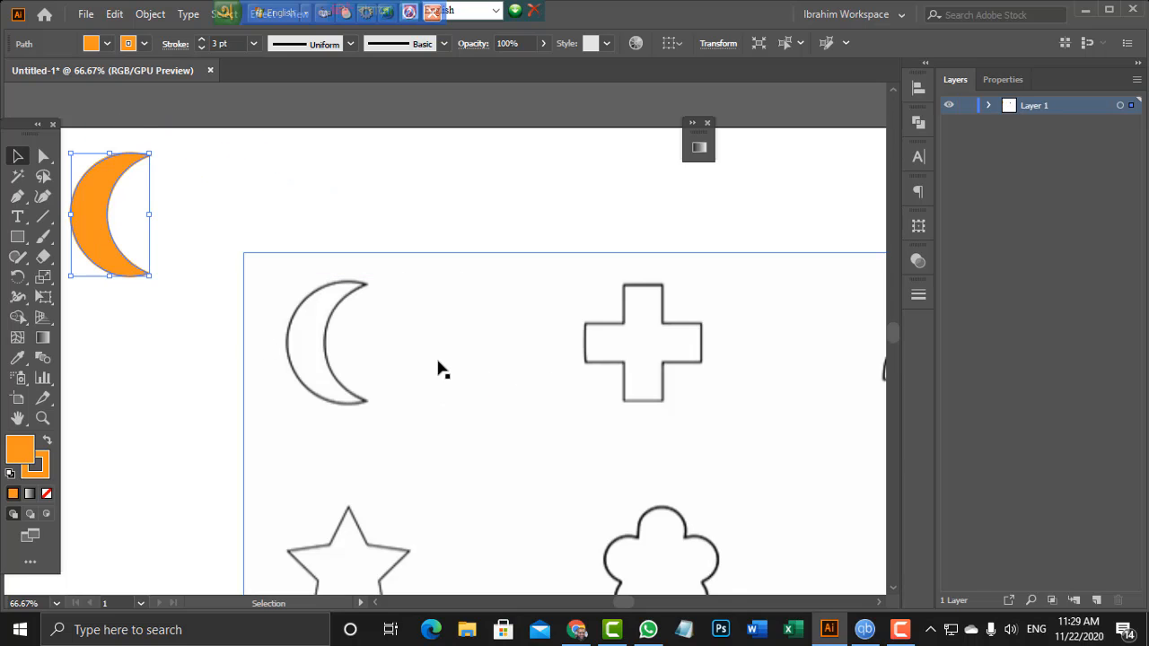
left_click(634, 341)
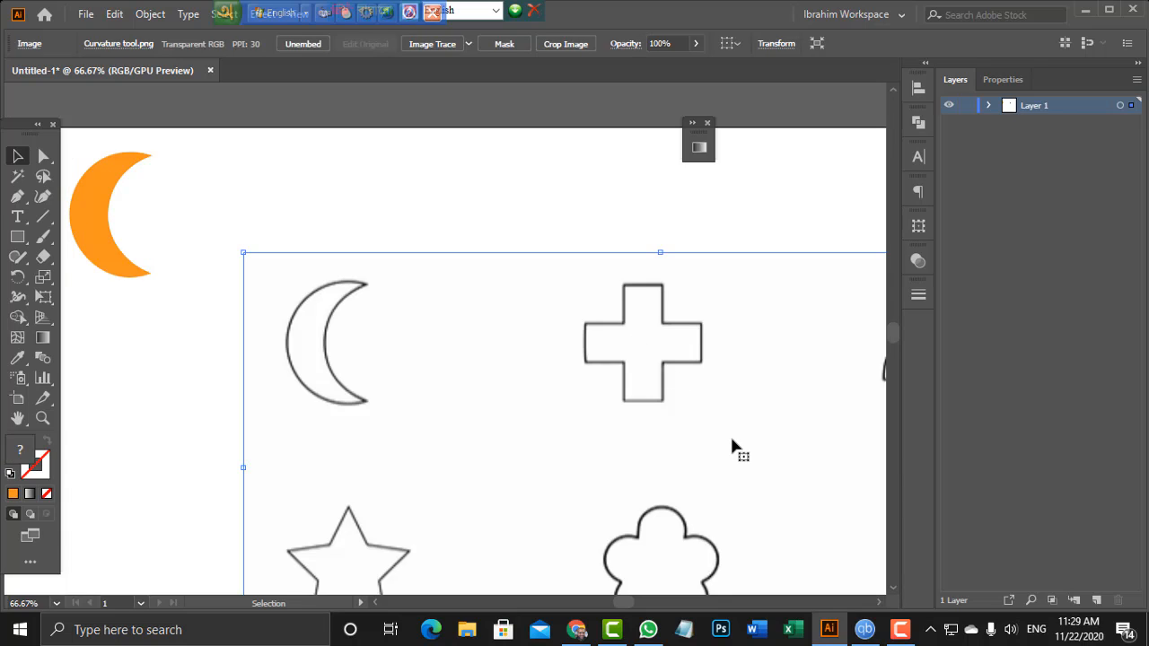
Move the placed shapes image slightly up and a little to the right on the artboard
left_click(880, 602)
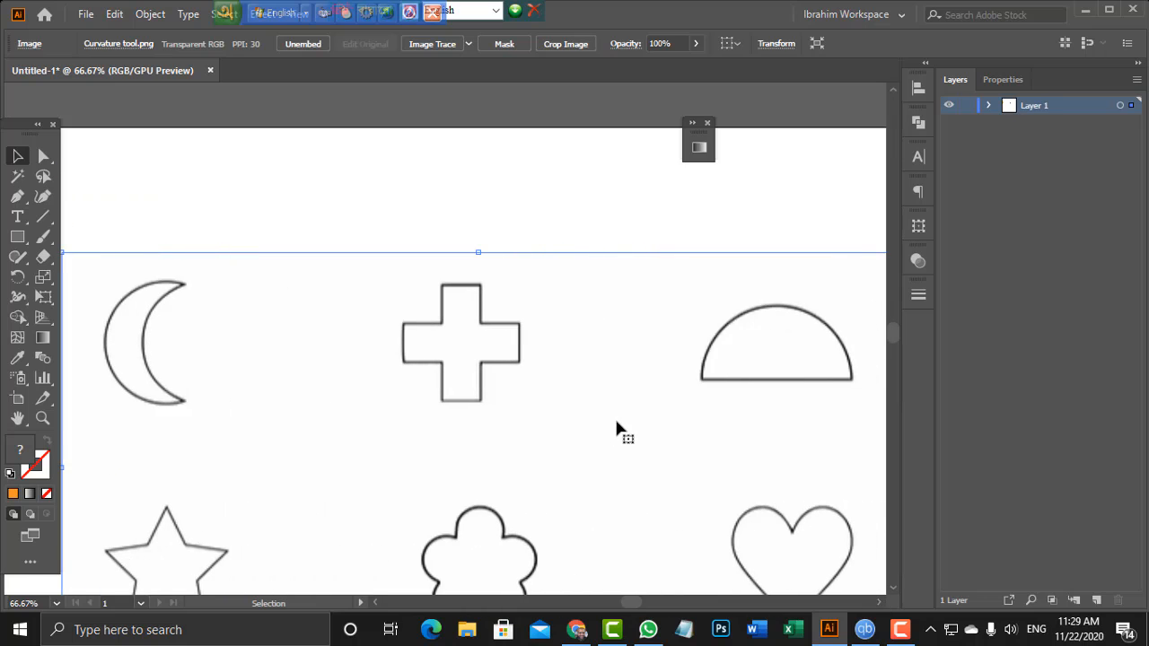
scroll(617, 428, "down", 2)
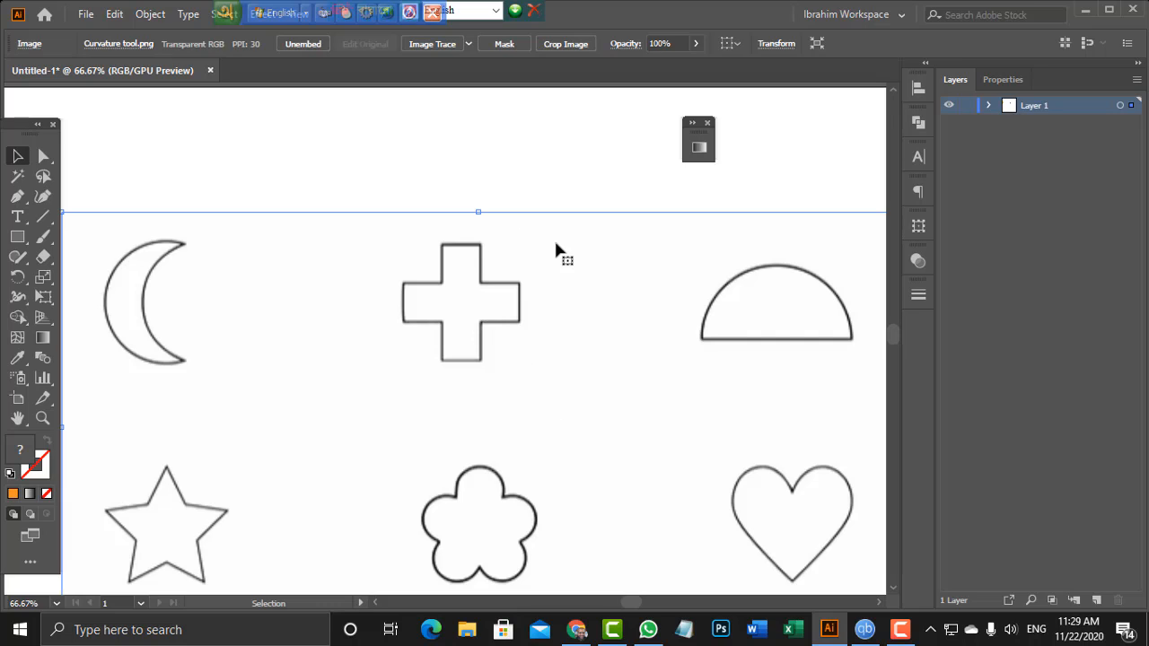
mouse_move(555, 243)
left_mouse_down()
mouse_move(605, 248)
mouse_move(563, 229)
mouse_move(563, 252)
left_mouse_up()
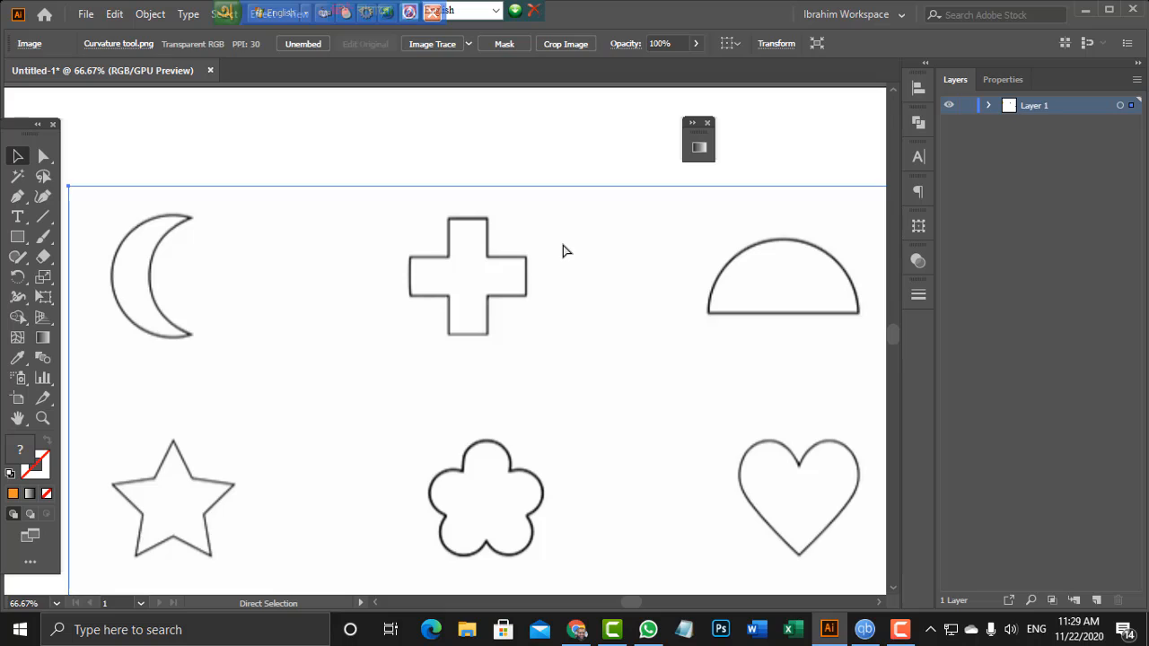
Deselect the practice image and start tracing the cross with the Curvature tool, placing corner points from the upper arm's top-right to the right arm's upper-right corner
key("ctrl+shift+a")
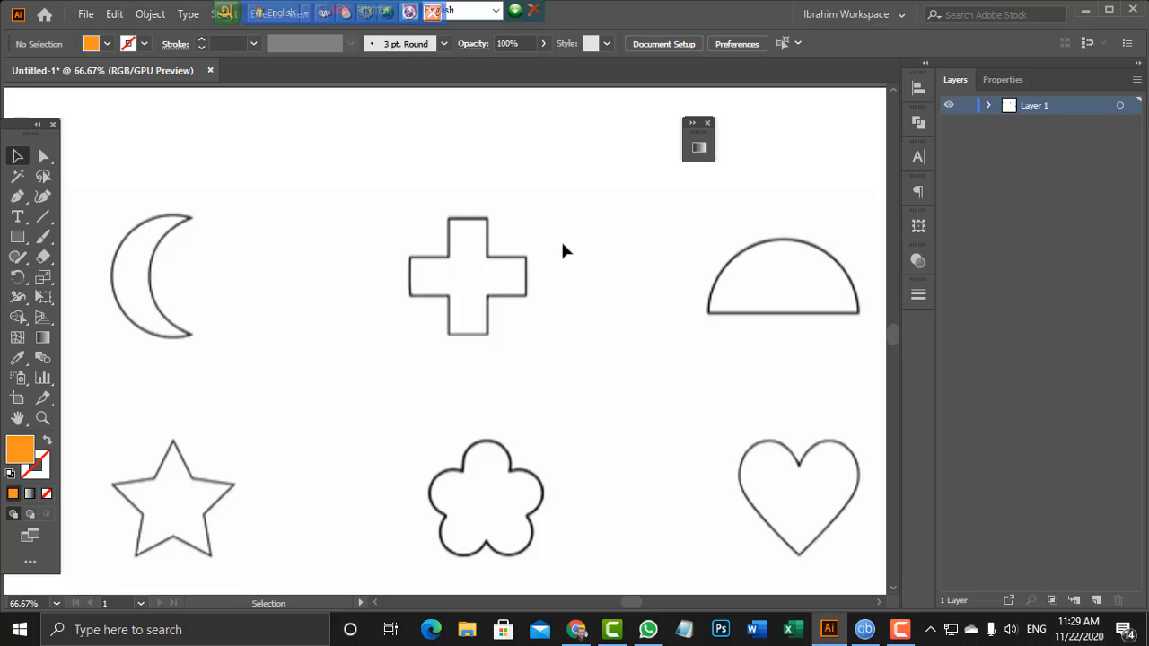
key("z")
left_click(474, 263)
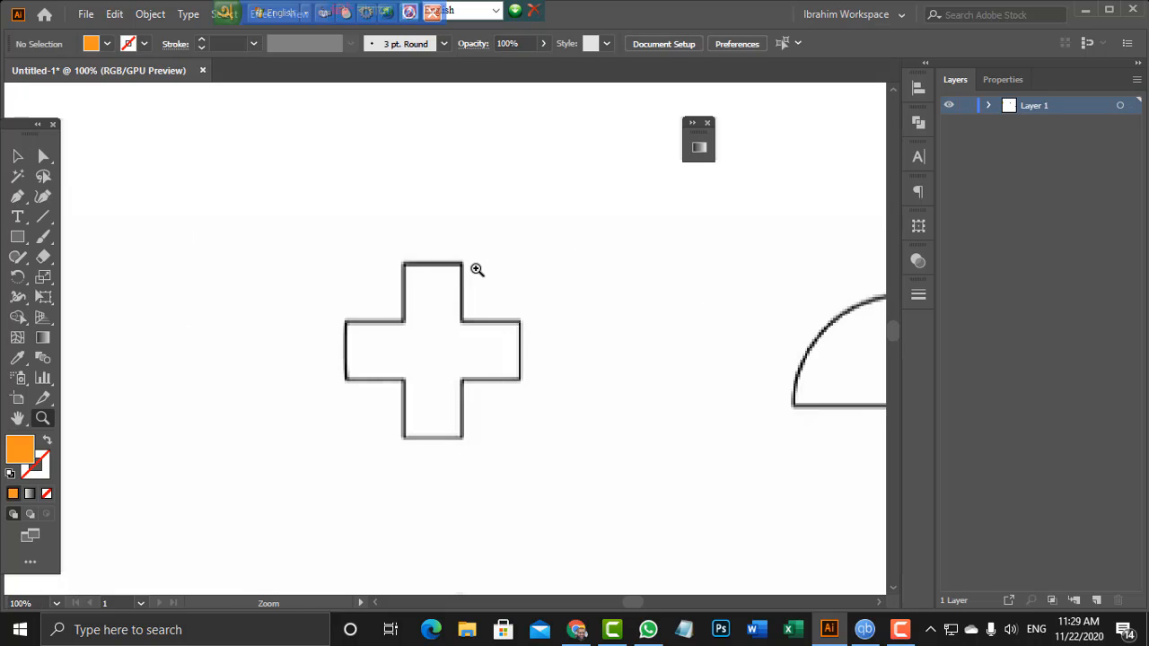
left_click(439, 325)
left_click(437, 349)
left_click(437, 349)
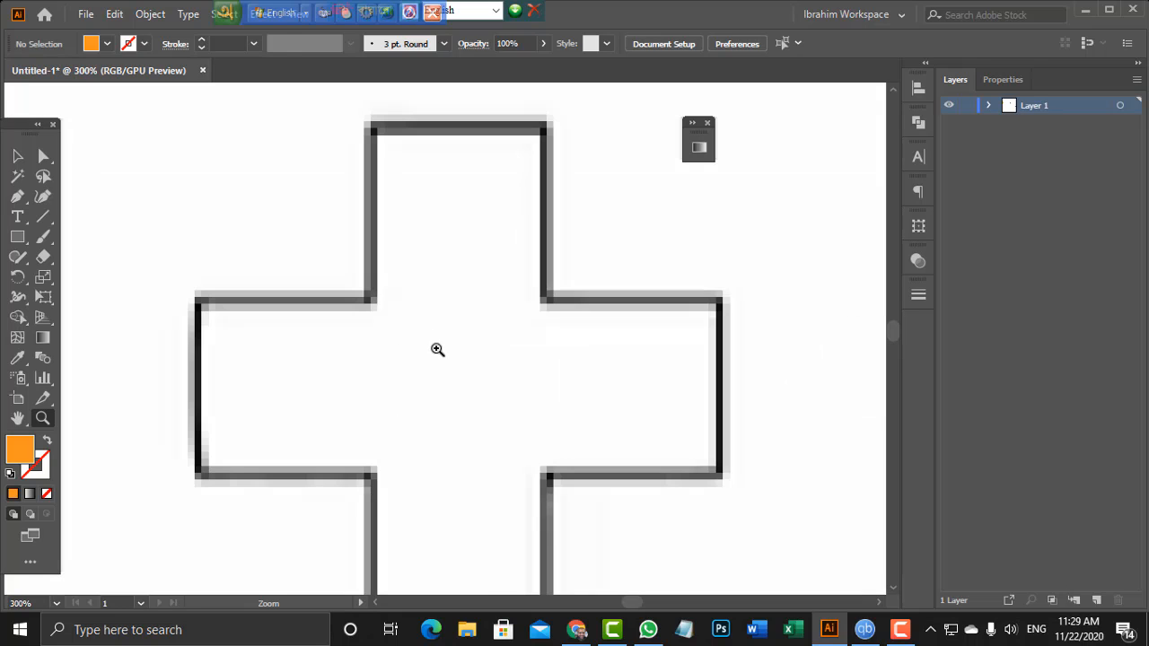
scroll(438, 349, "down", 1)
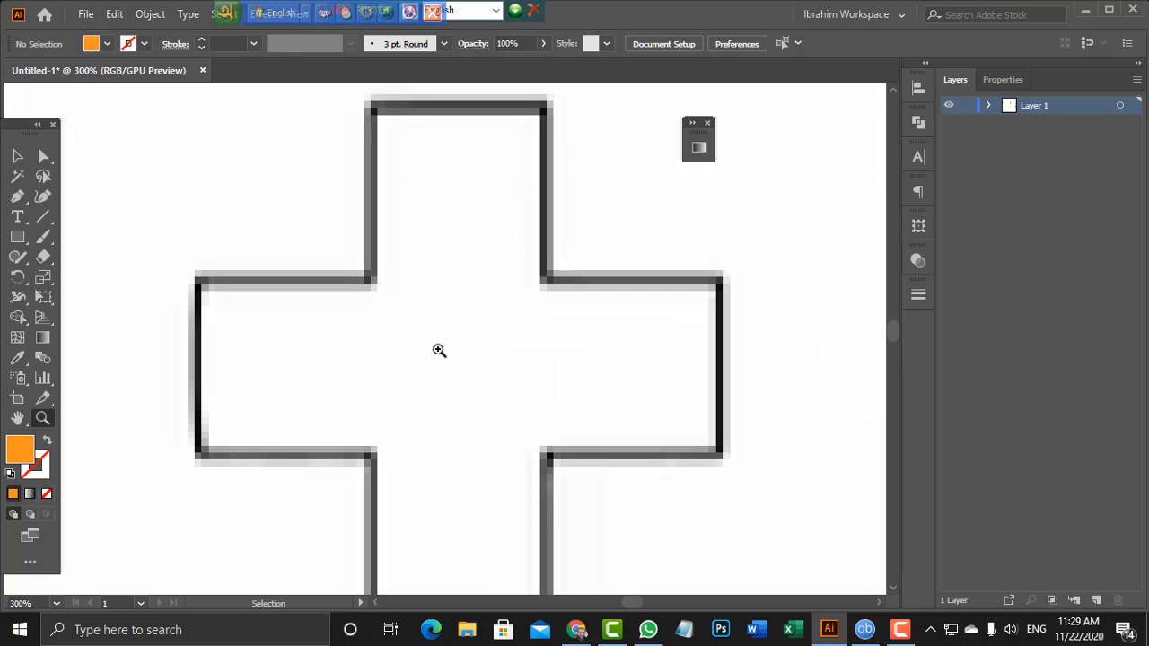
key("ctrl+minus")
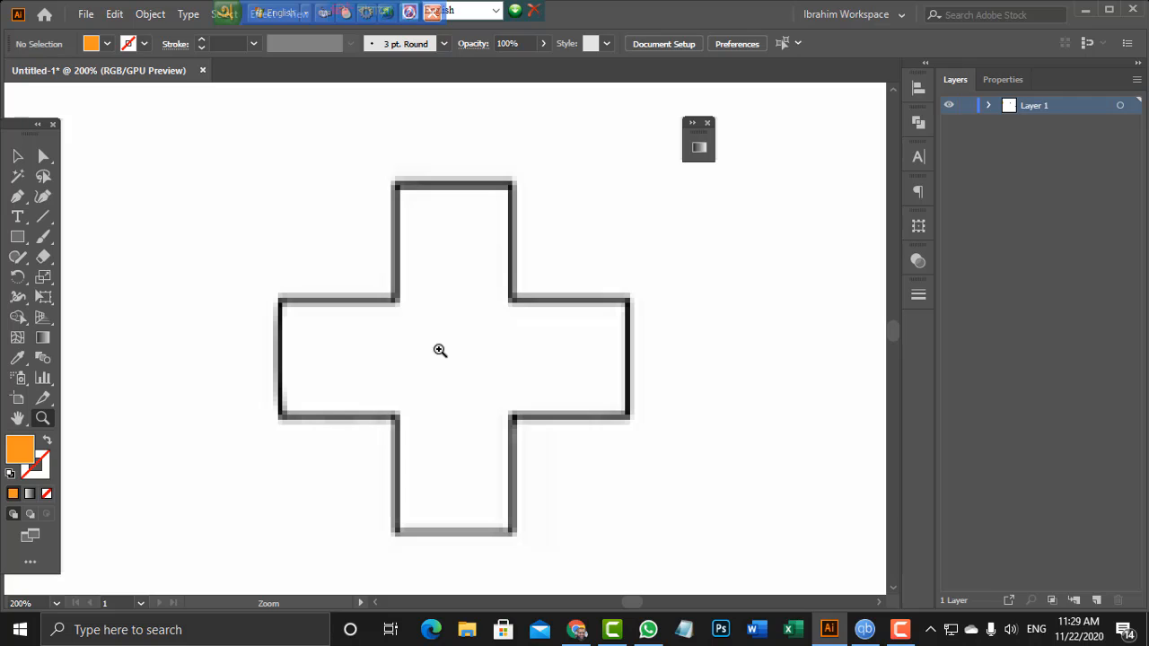
left_click(42, 198)
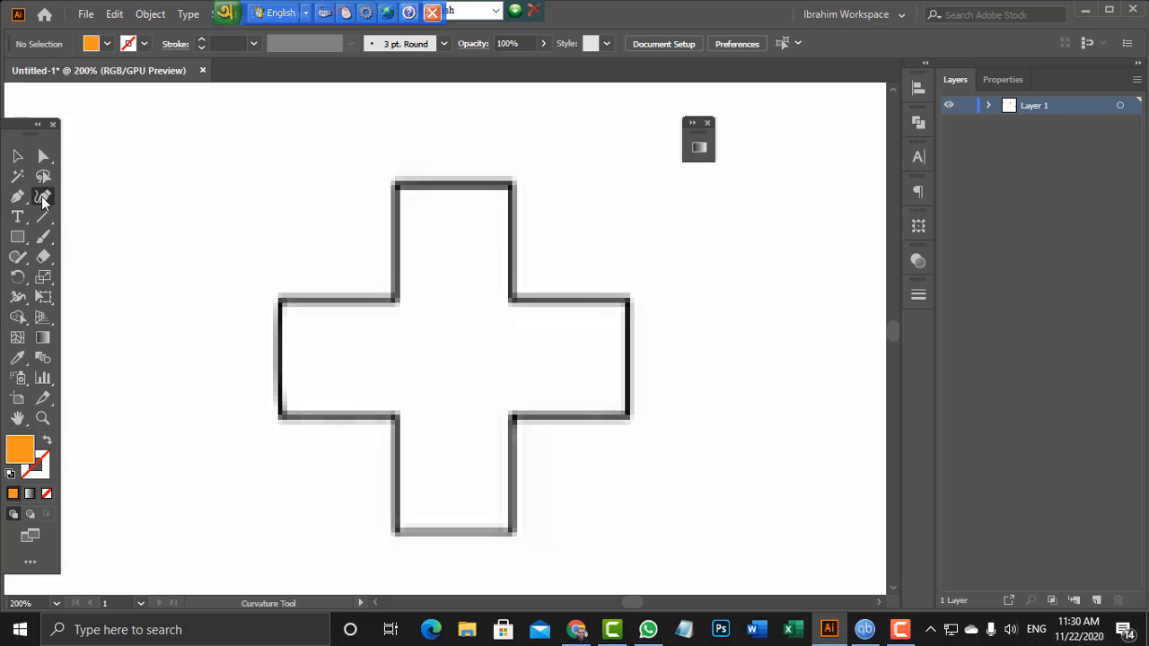
left_click(512, 185)
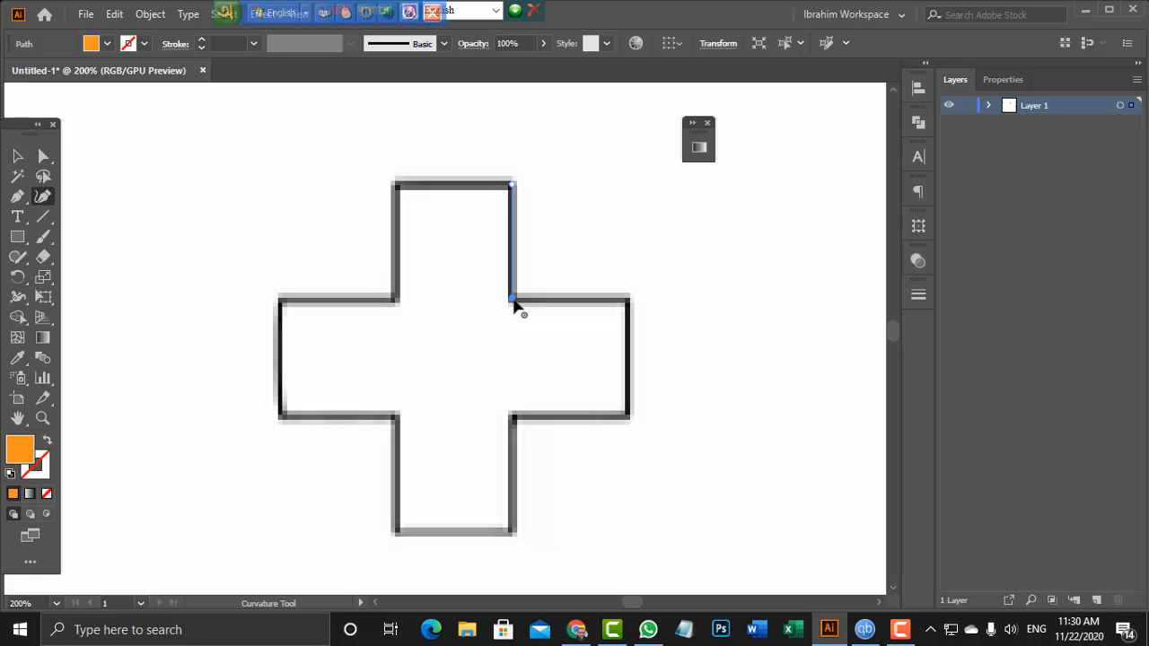
left_click(629, 301)
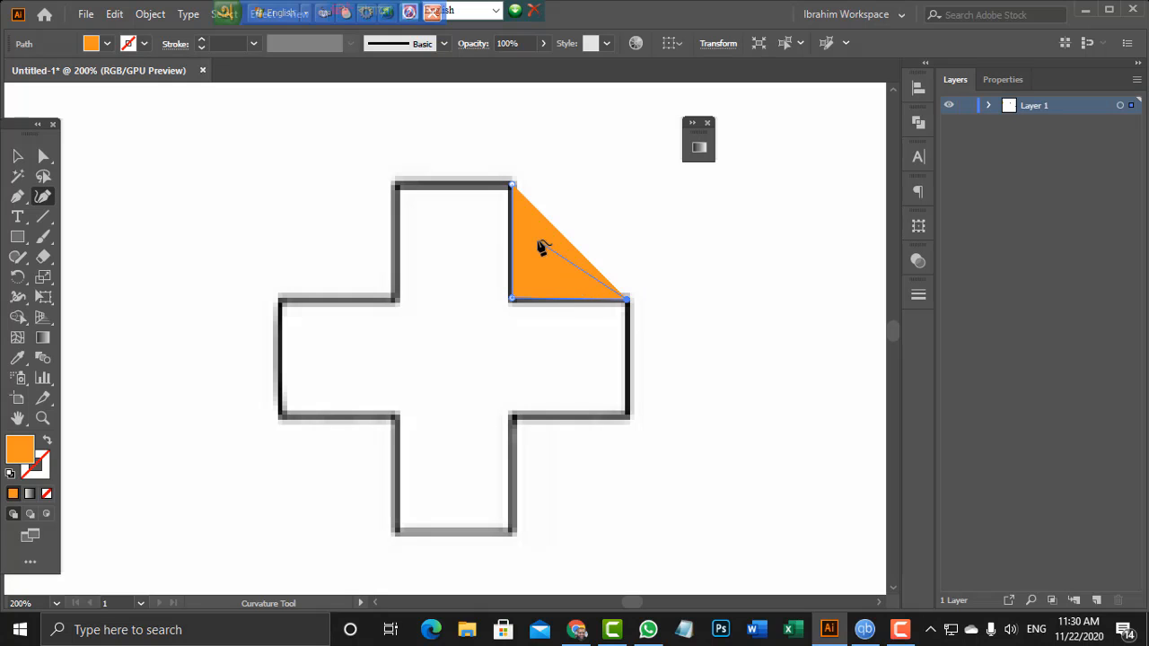
Set the partial cross path to no fill and an orange stroke
left_click(107, 43)
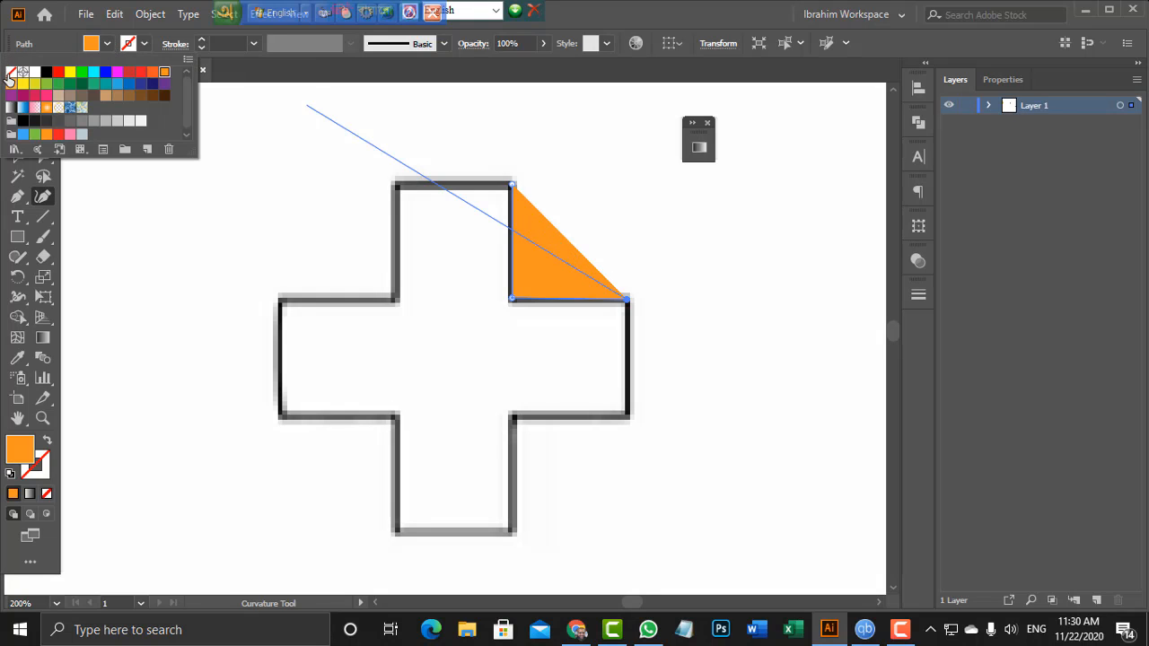
left_click(10, 72)
left_click(144, 44)
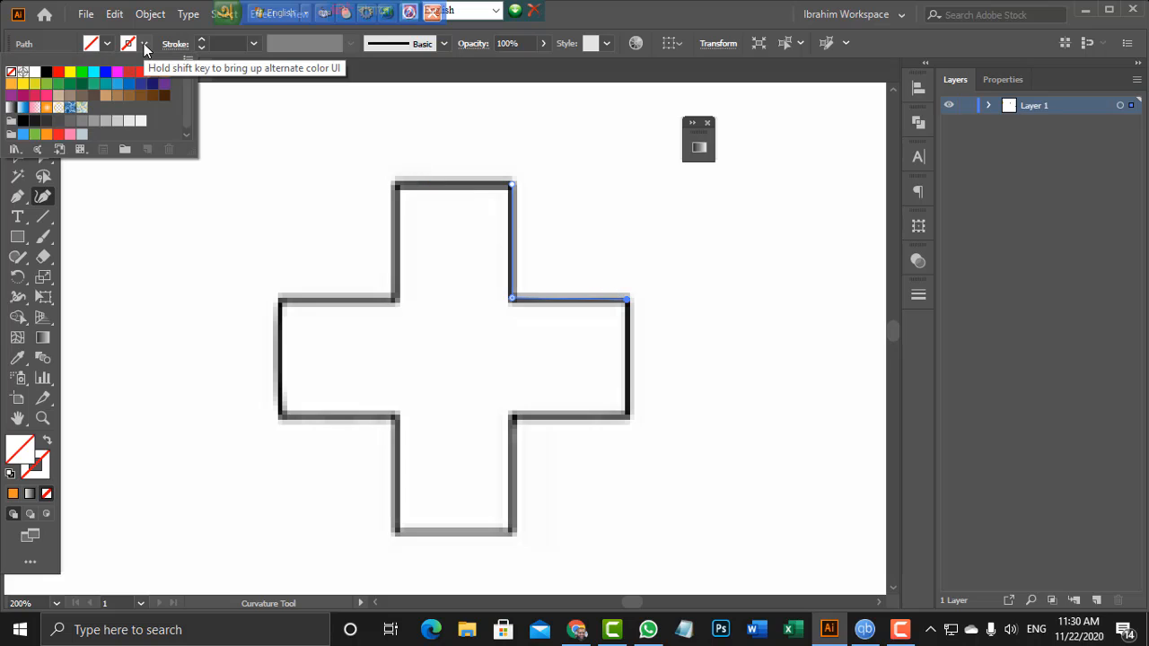
left_click(164, 72)
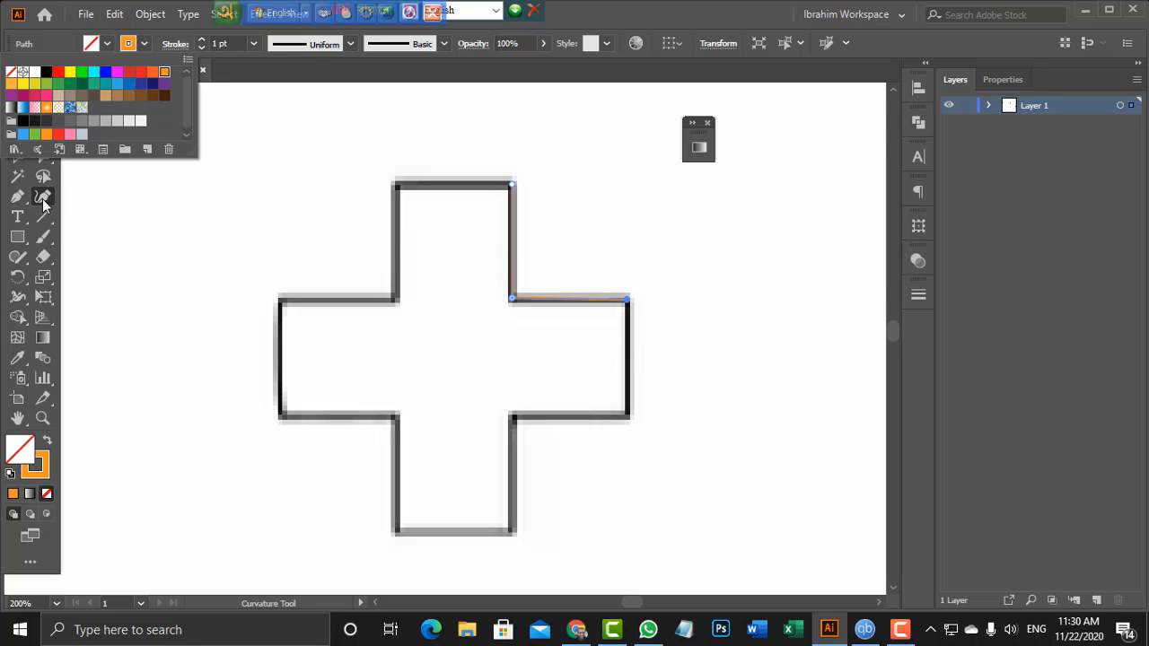
left_click(341, 76)
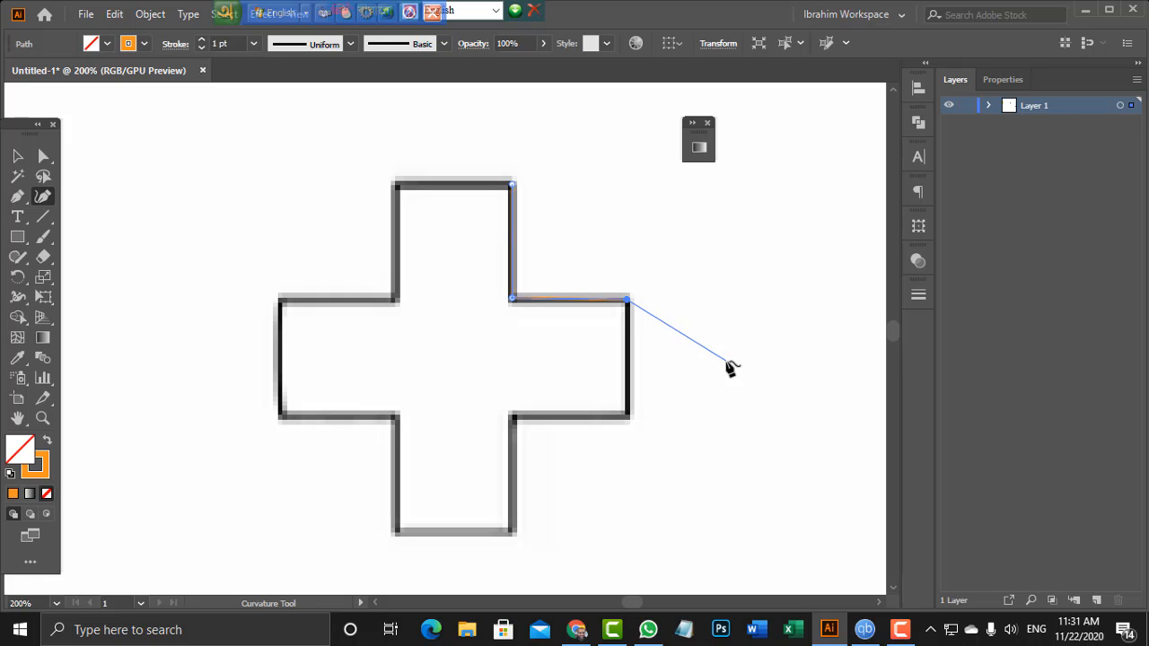
Continue the path with corner points around the right, lower and left arms to the cross's upper-left inner corner
left_click(628, 416)
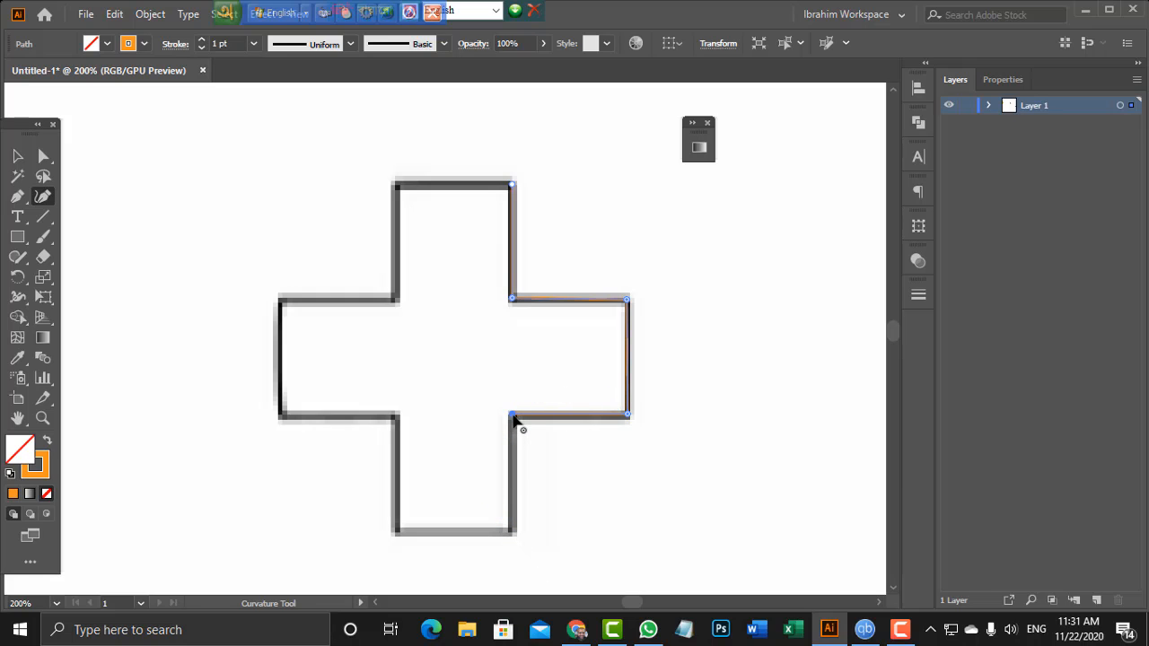
left_click(513, 531)
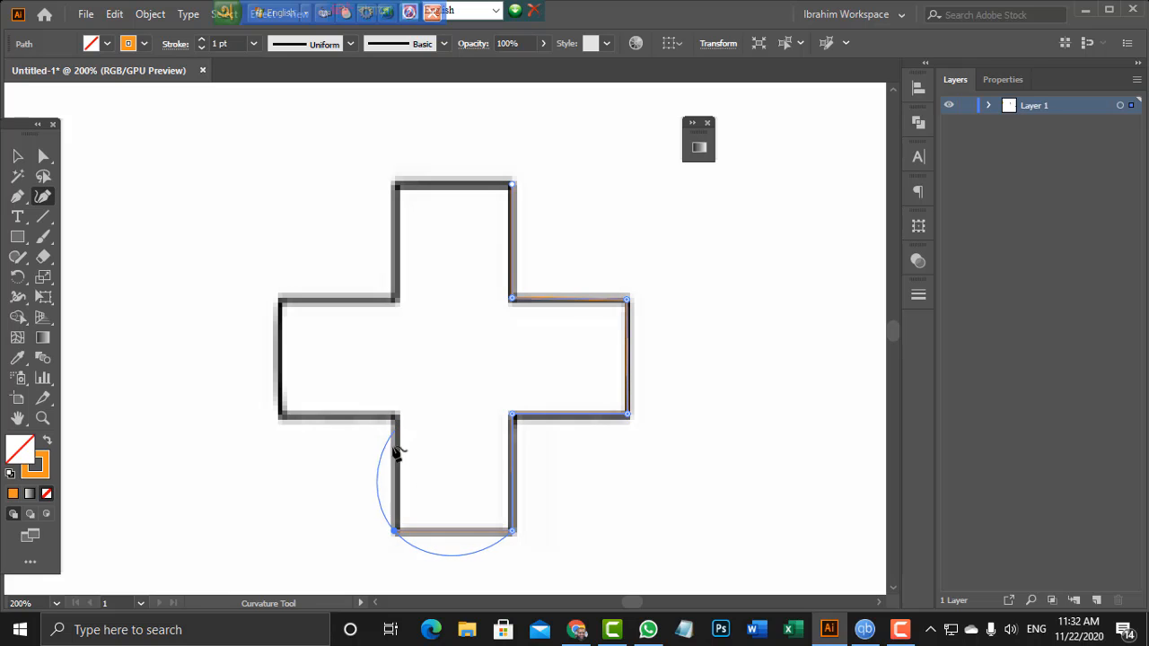
left_click(395, 531)
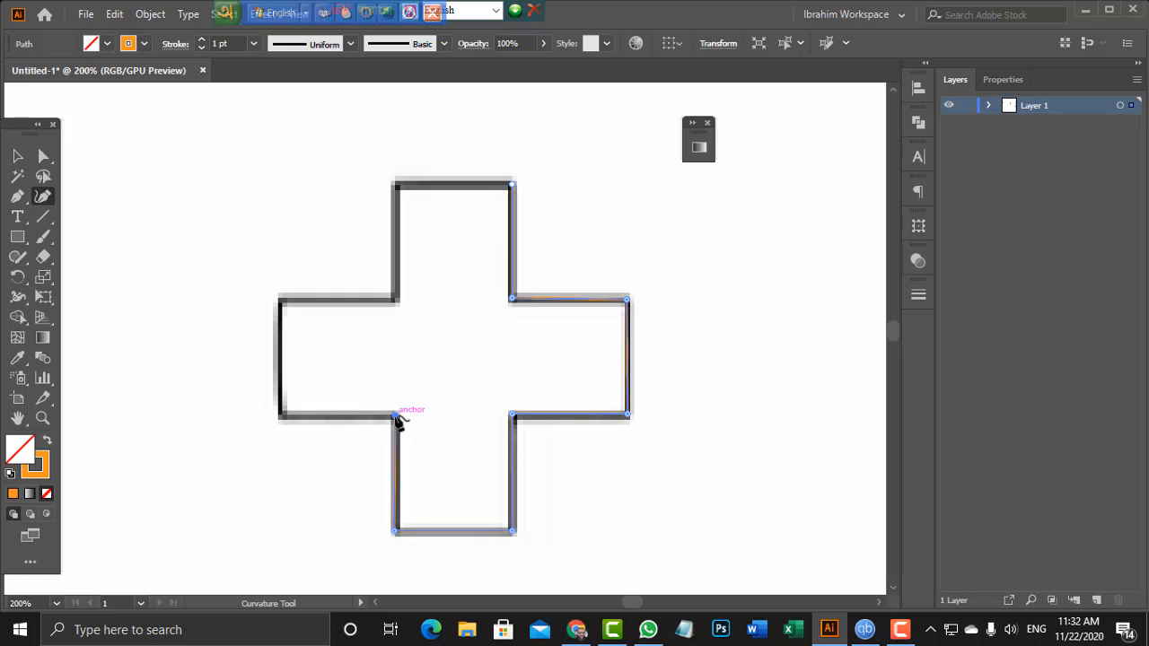
double_click(276, 416)
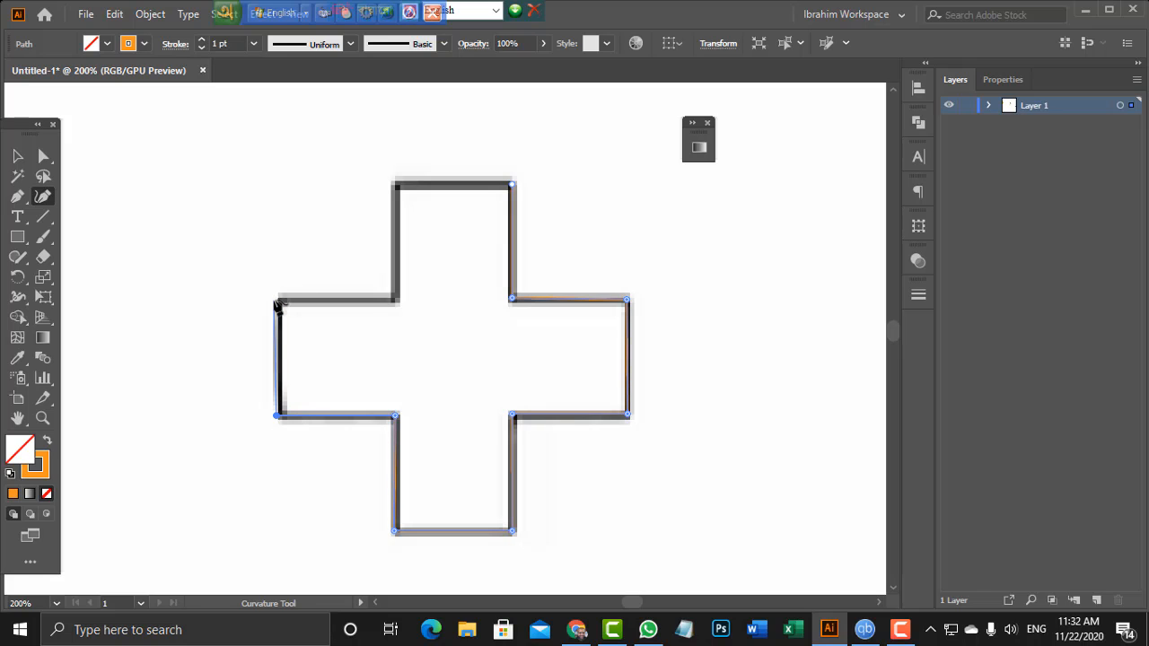
double_click(277, 295)
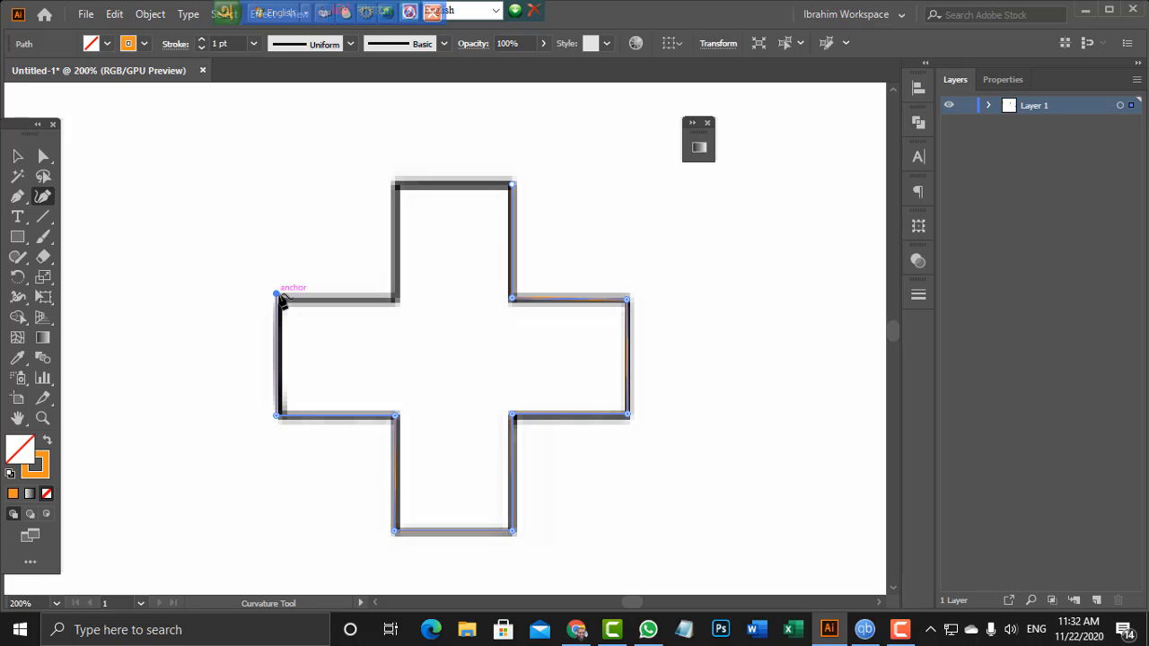
double_click(395, 298)
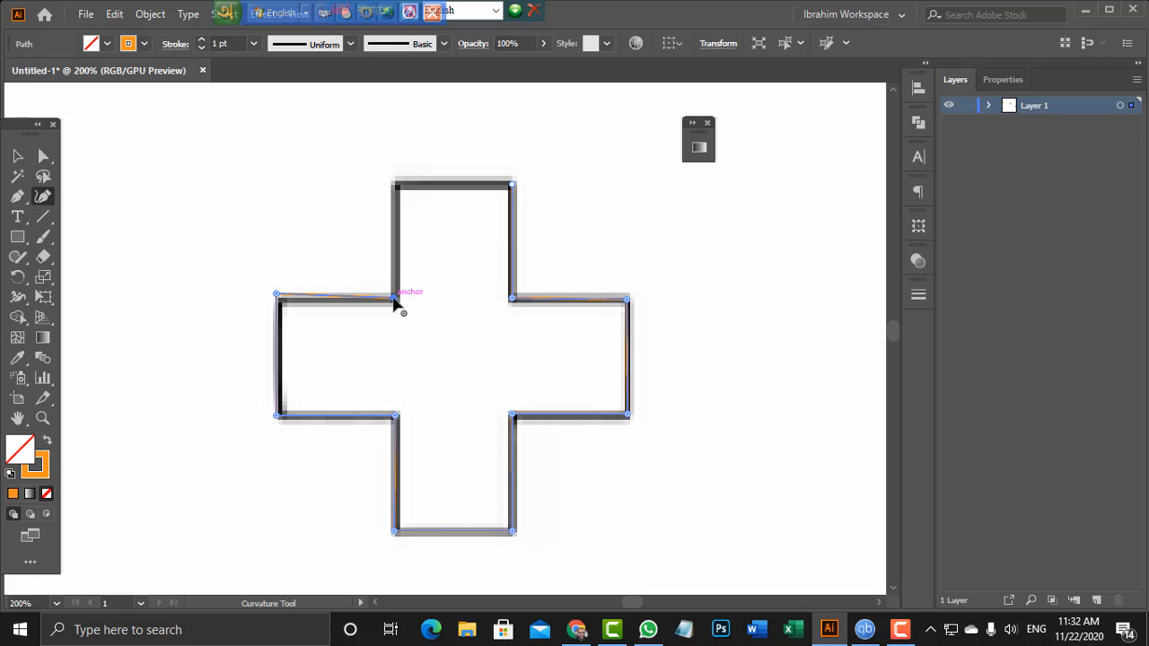
Place the upper arm's top-left corner, undo and re-place it closer to the outline, and close the cross path at its starting point
double_click(396, 179)
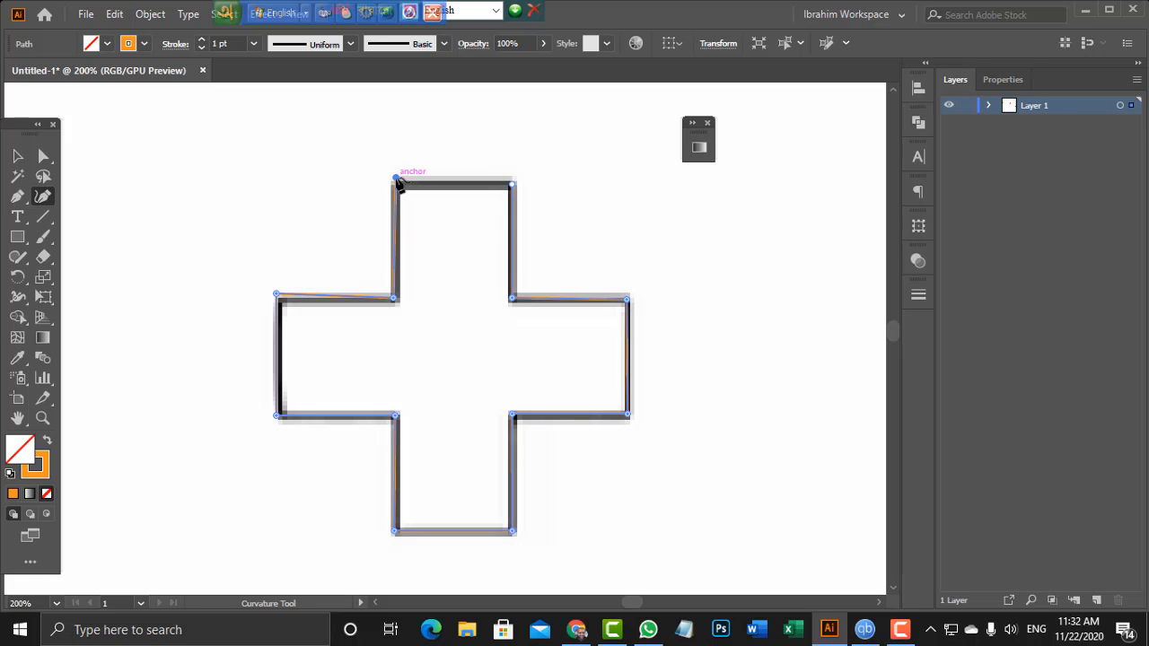
double_click(513, 184)
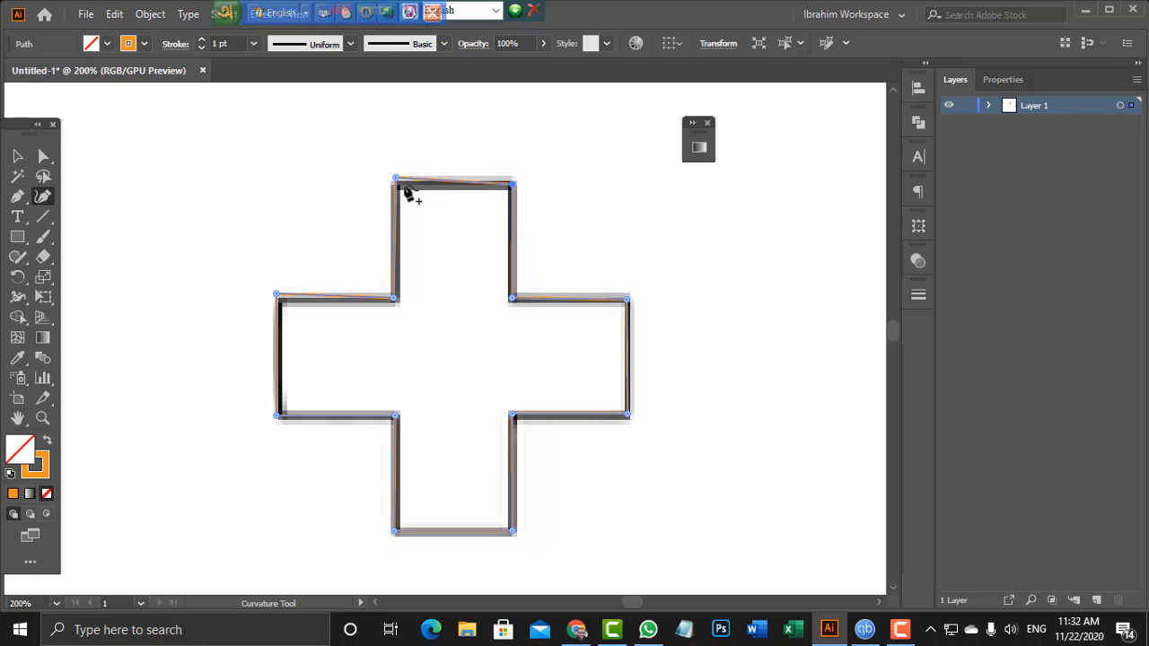
key("ctrl+z")
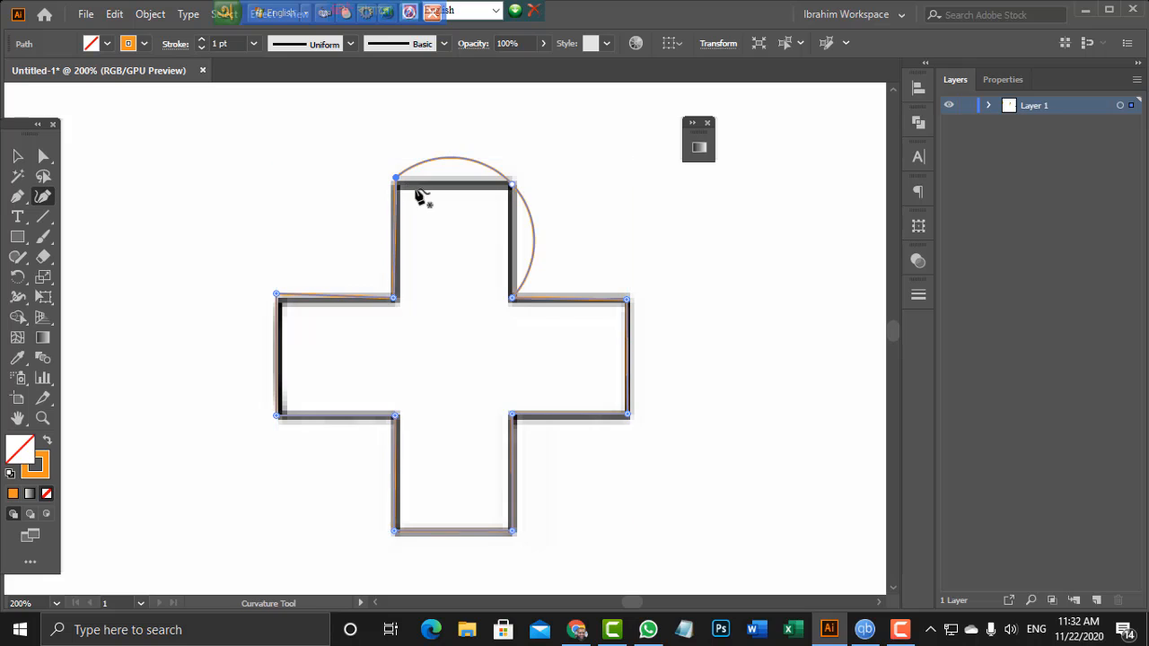
key("ctrl+shift+z")
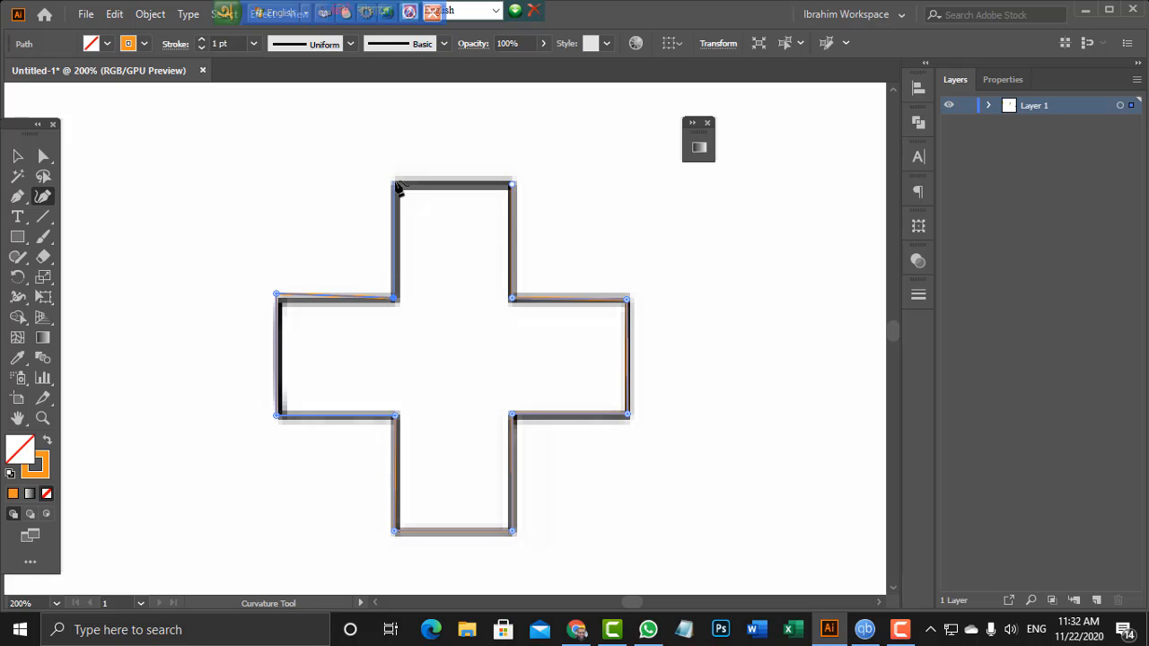
left_click(395, 184)
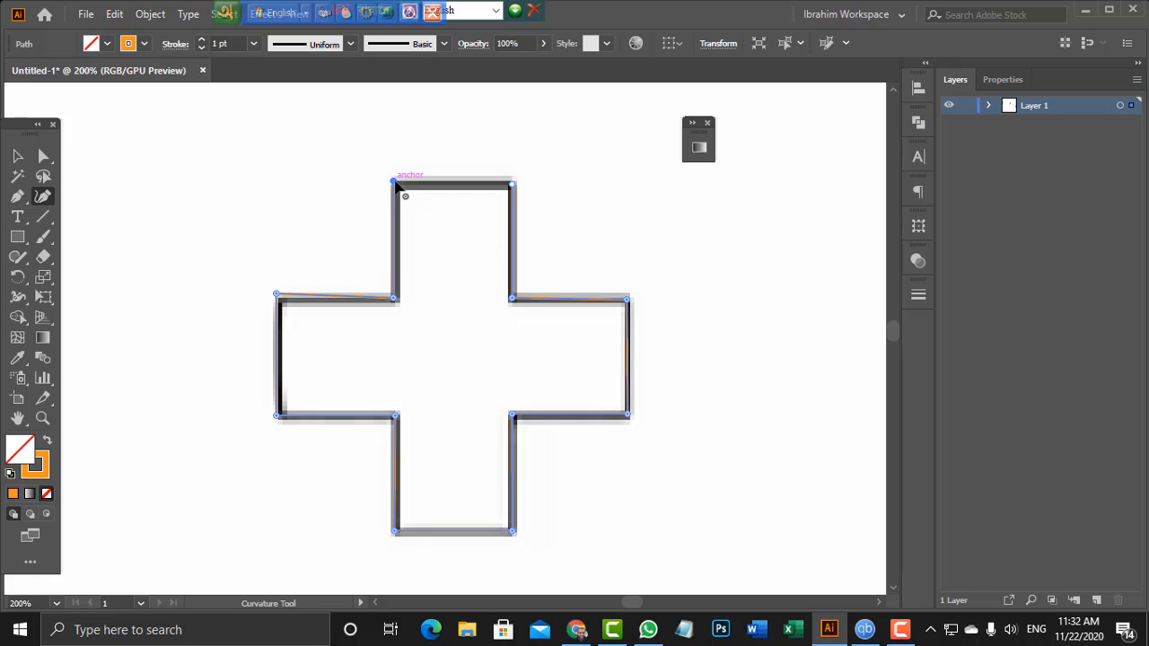
left_click(513, 185)
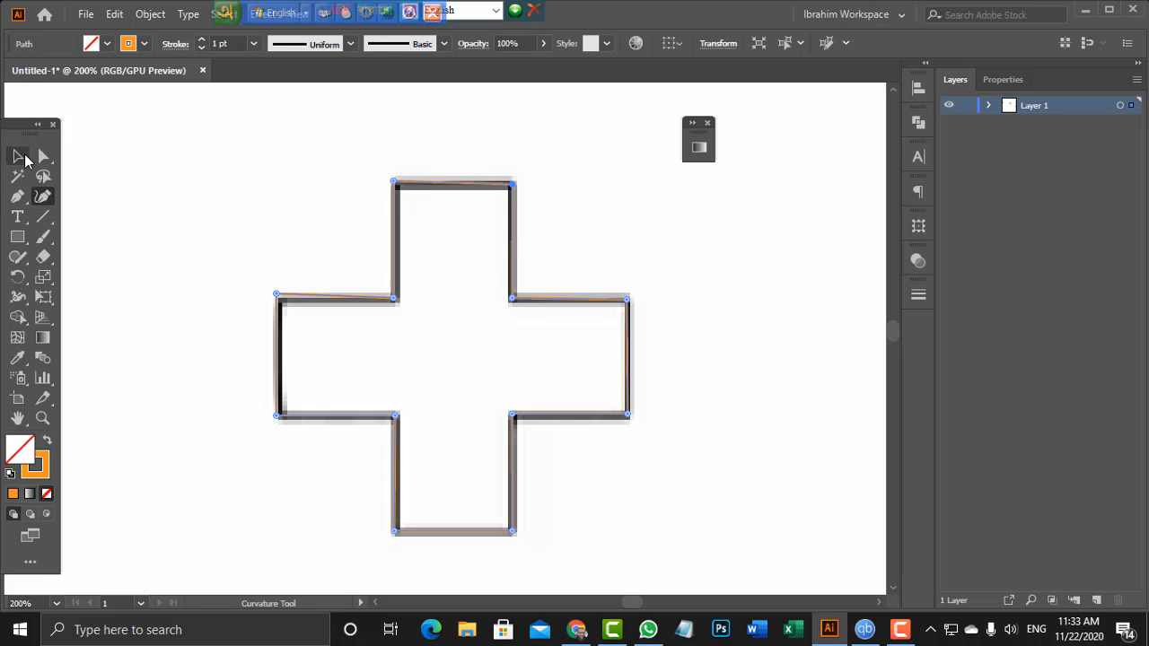
Select the traced cross and shift its left arm's upper corner and upper arm's left corner onto the outline with the Curvature tool
left_click(18, 157)
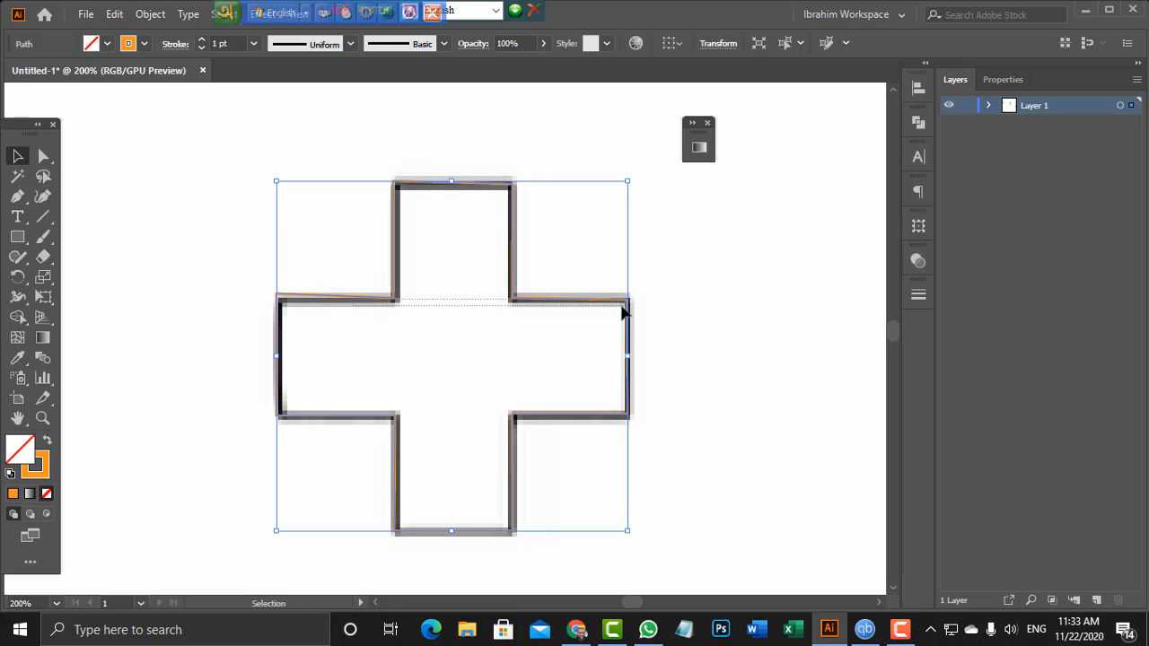
left_click(380, 310)
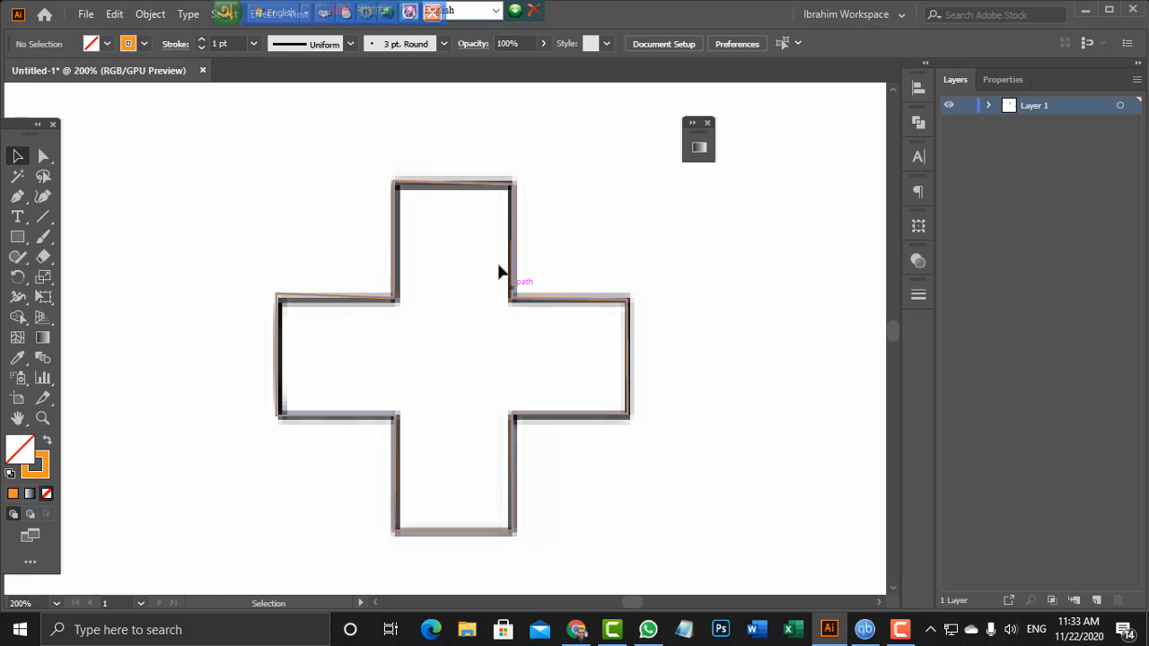
left_click(446, 187)
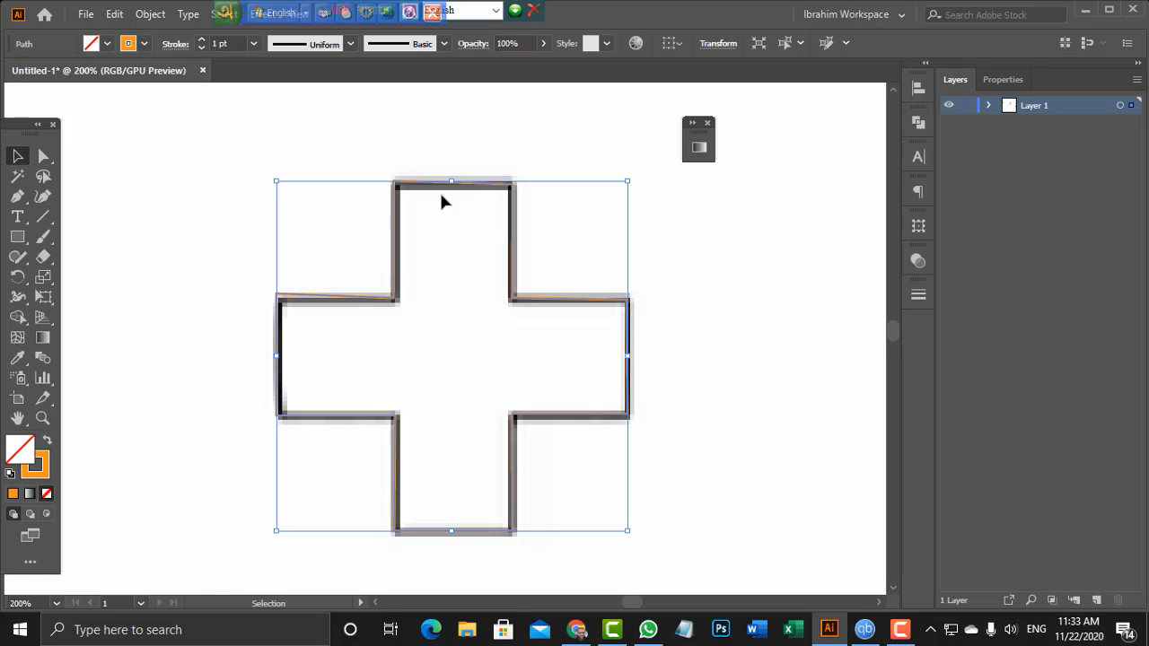
left_click(36, 197)
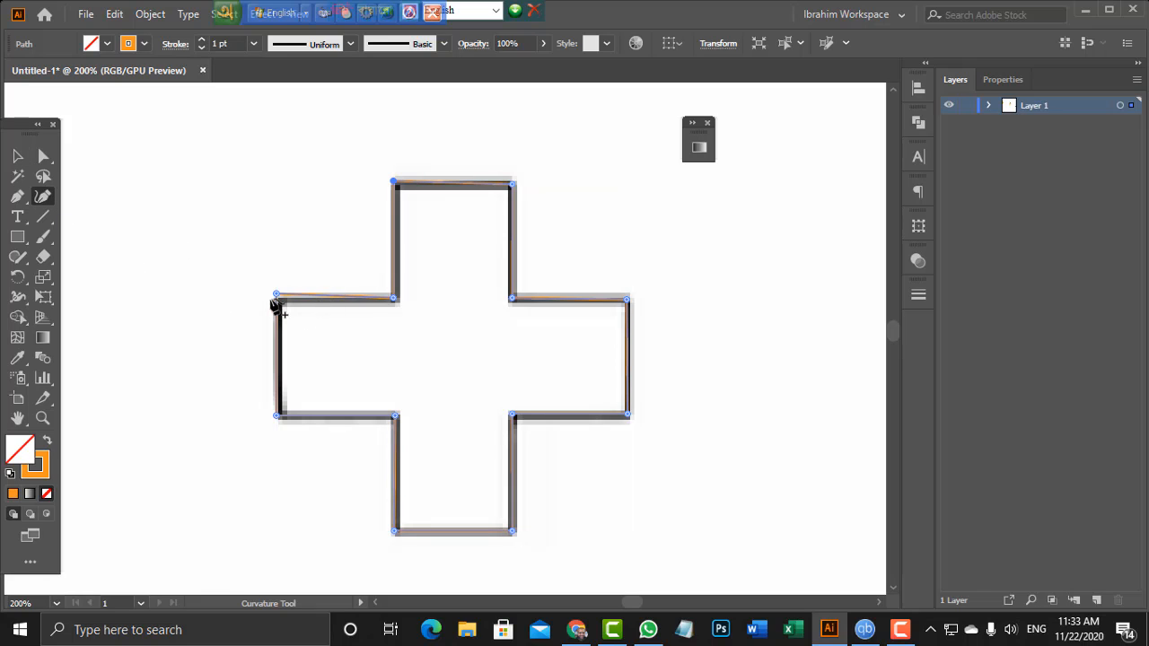
left_click_drag(276, 295, 279, 302)
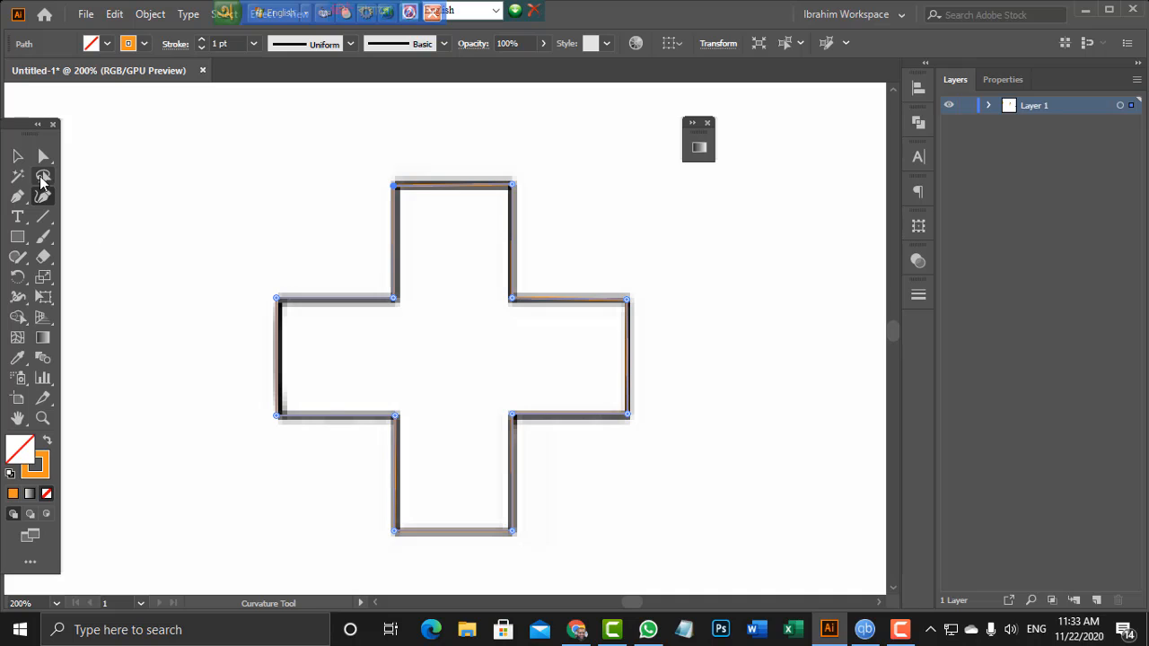
Move the traced cross up and to the left of its original outline and fill it with dark green
left_click(17, 156)
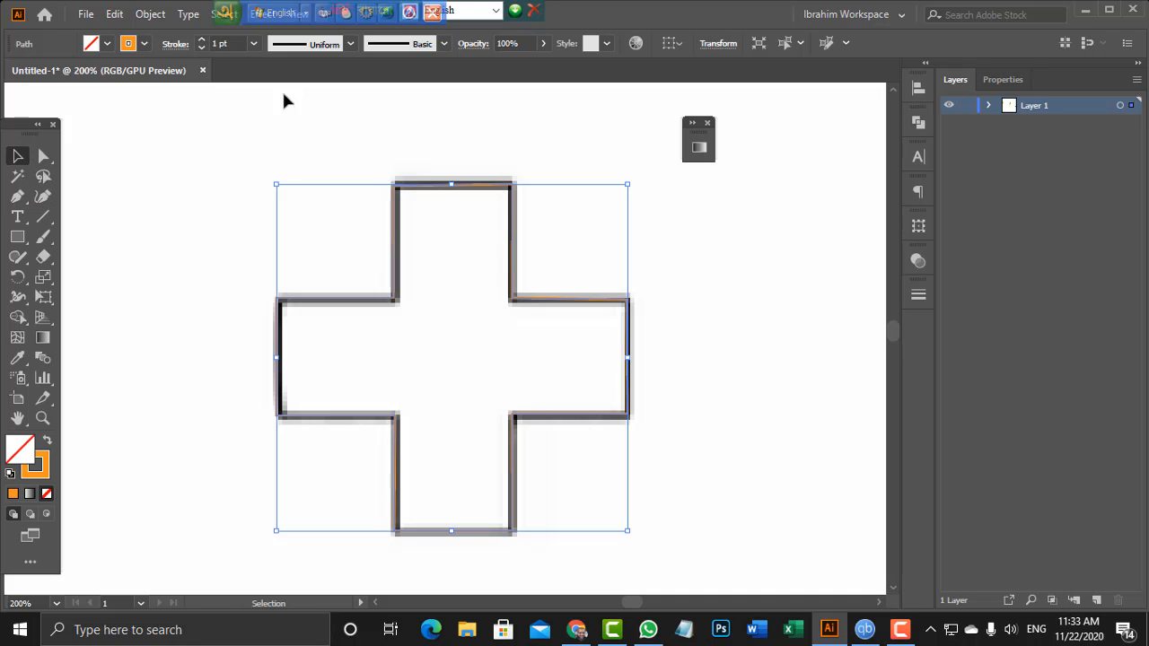
left_click_drag(393, 237, 188, 176)
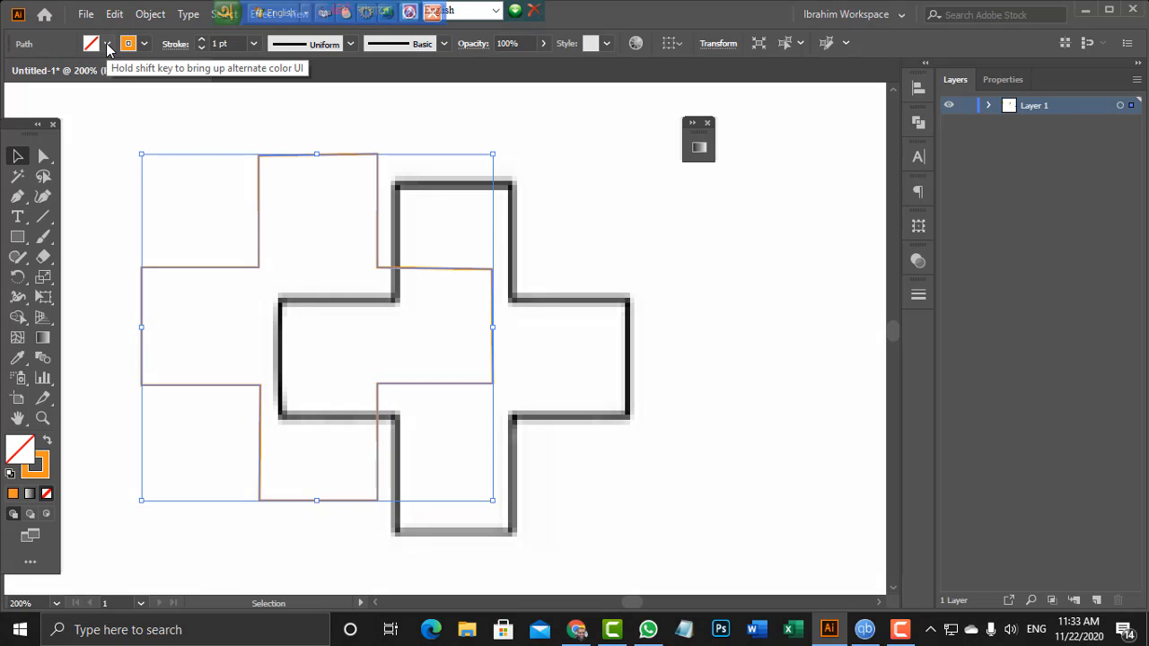
left_click(108, 44)
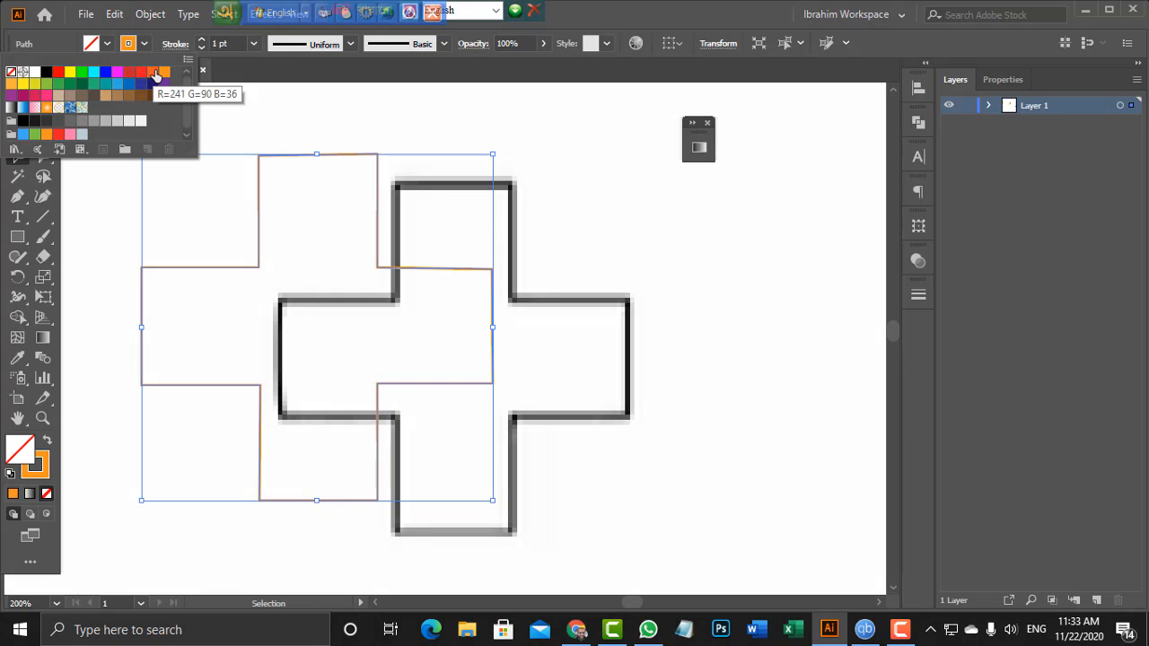
left_click(81, 84)
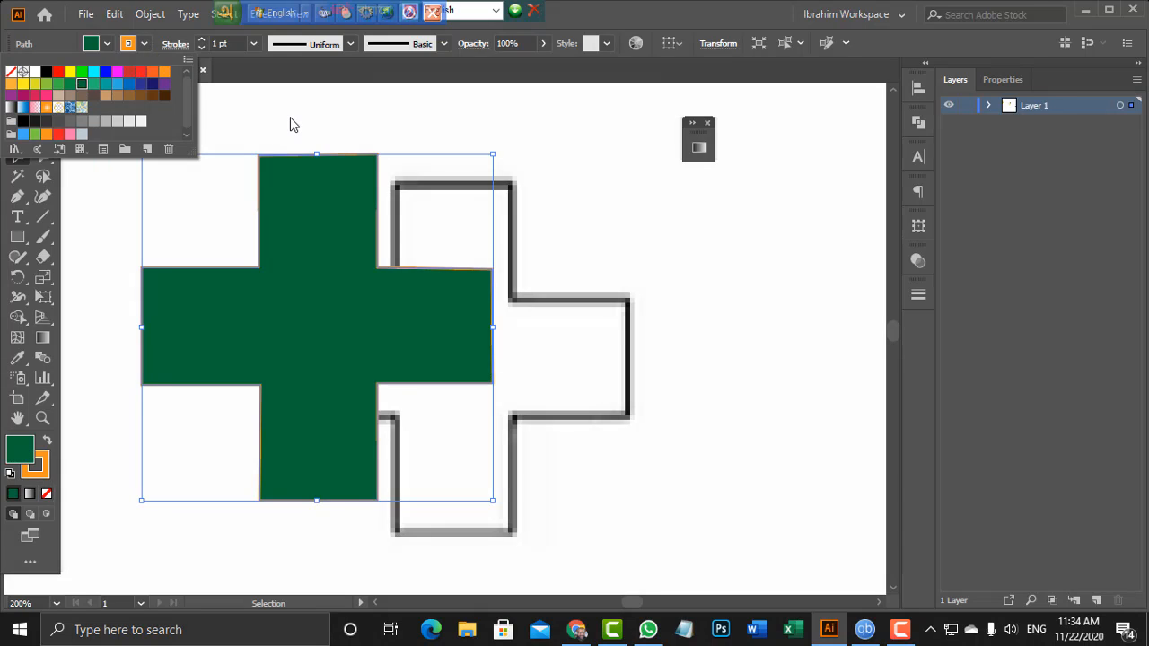
Remove the orange stroke from the green cross
left_click(144, 45)
left_click(144, 45)
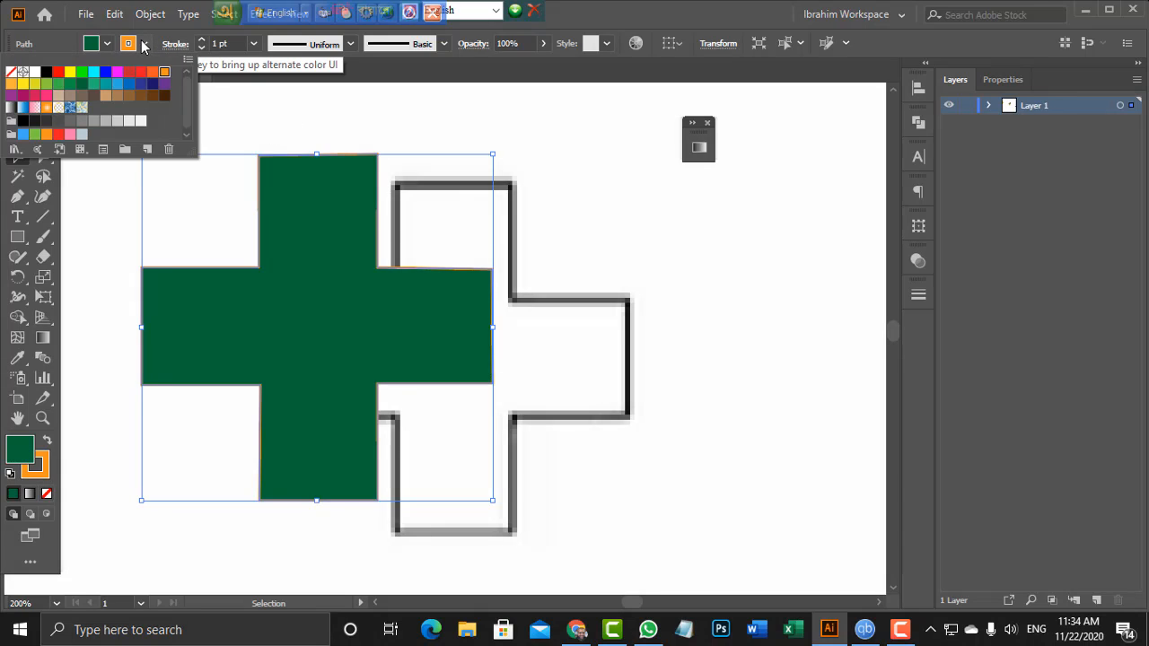
left_click(7, 74)
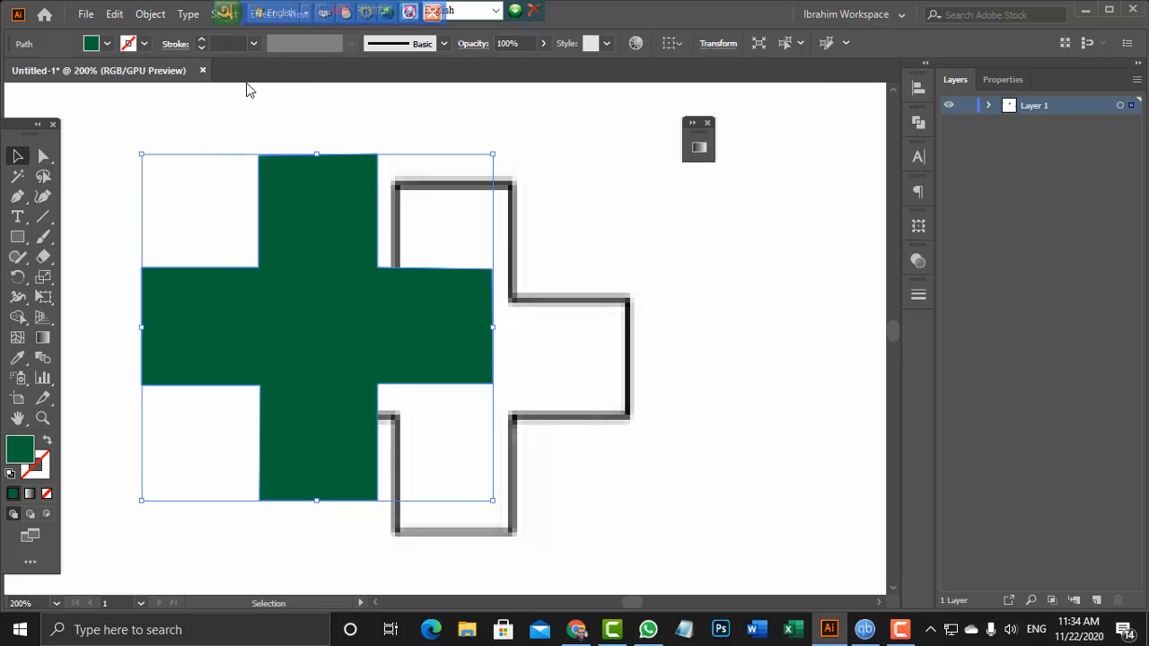
Move the green cross off its outline to the artboard's upper-left area, beside the orange crescent, and deselect it
mouse_move(316, 259)
left_mouse_down()
mouse_move(254, 239)
mouse_move(313, 243)
left_mouse_up()
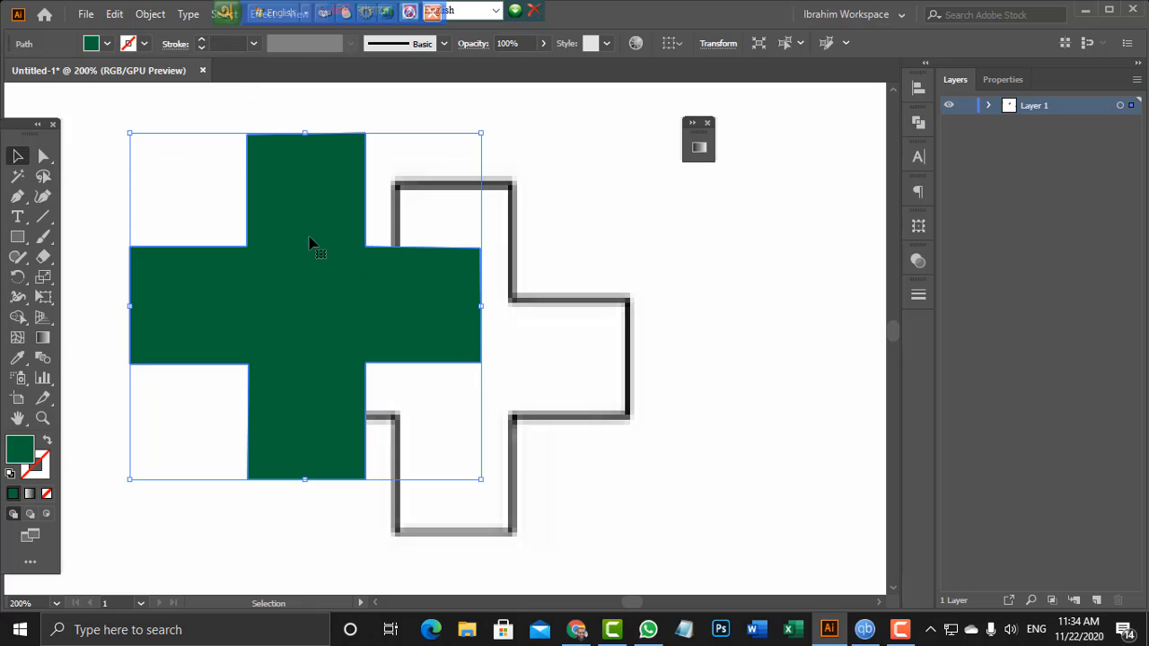
key("ctrl")
key("ctrl+minus")
key("ctrl+minus")
key("ctrl+minus")
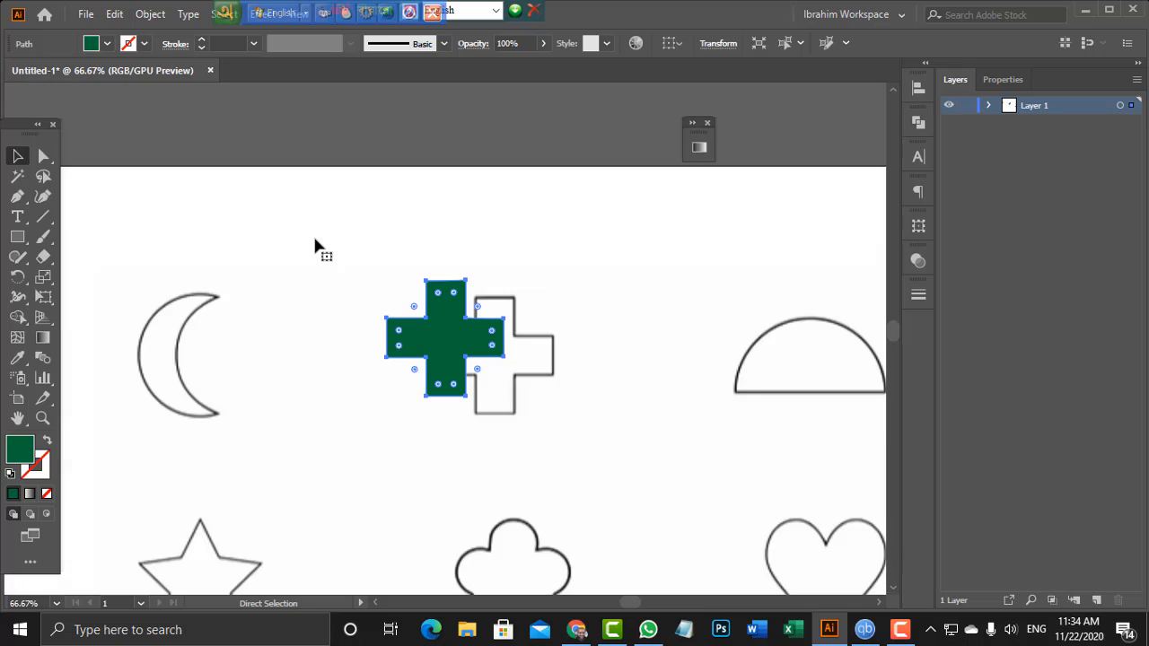
key("ctrl+minus")
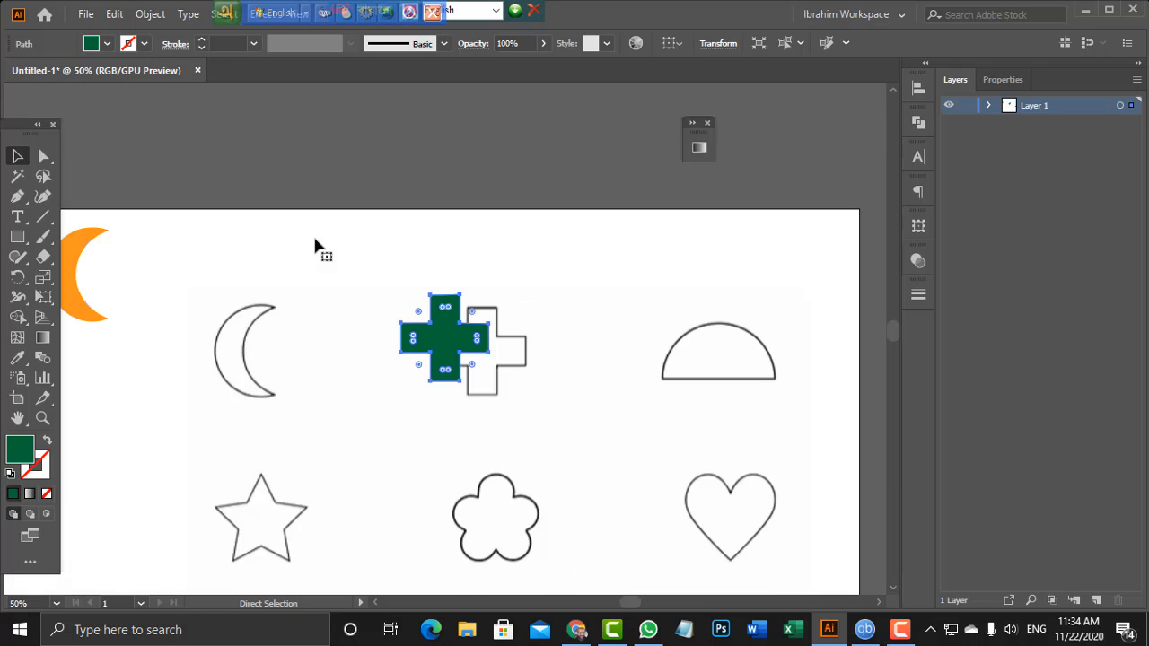
key("ctrl")
key("ctrl+minus")
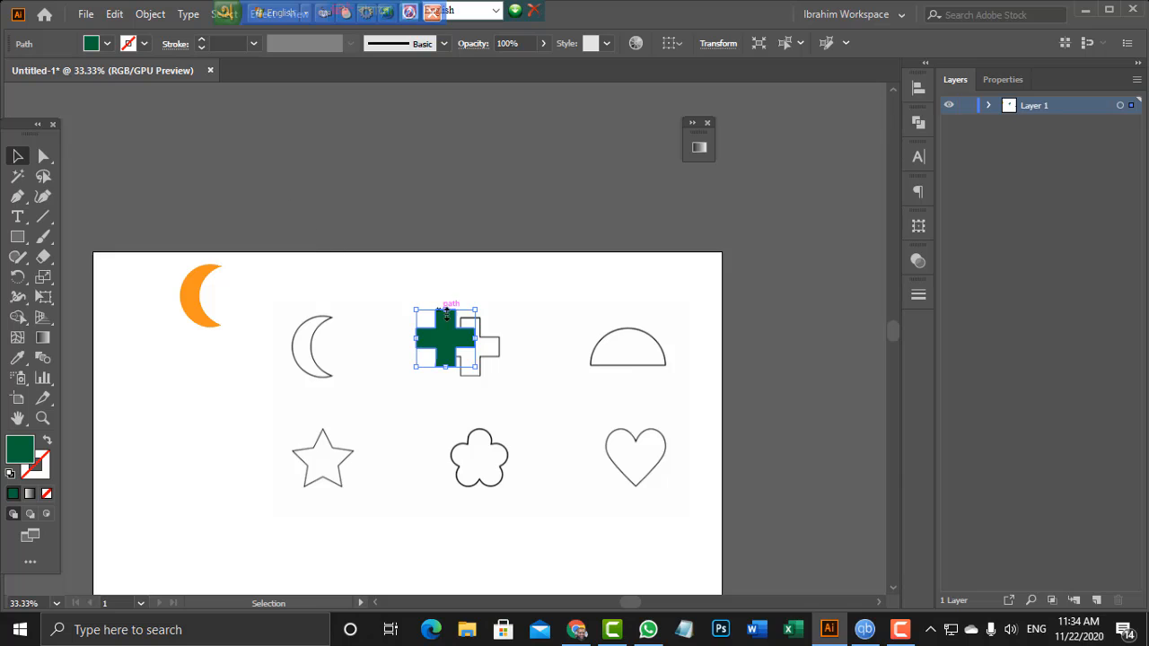
left_click_drag(427, 344, 268, 286)
left_click(417, 295)
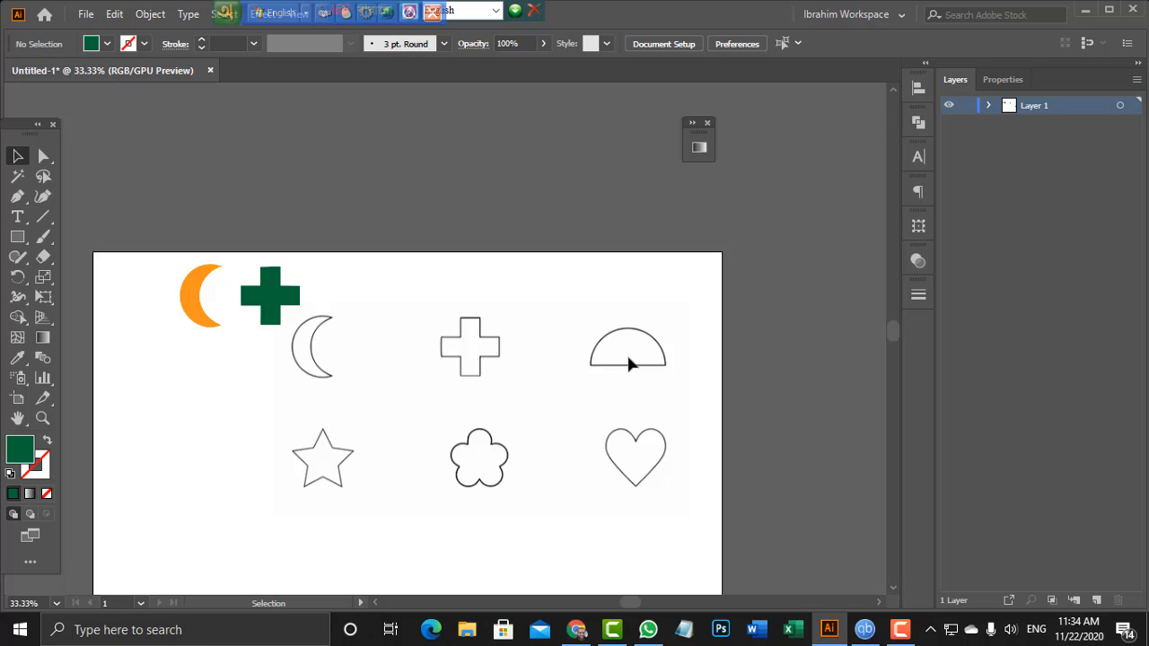
Expand Layer 1's contents and lock the orange crescent path and the green cross path
key("z")
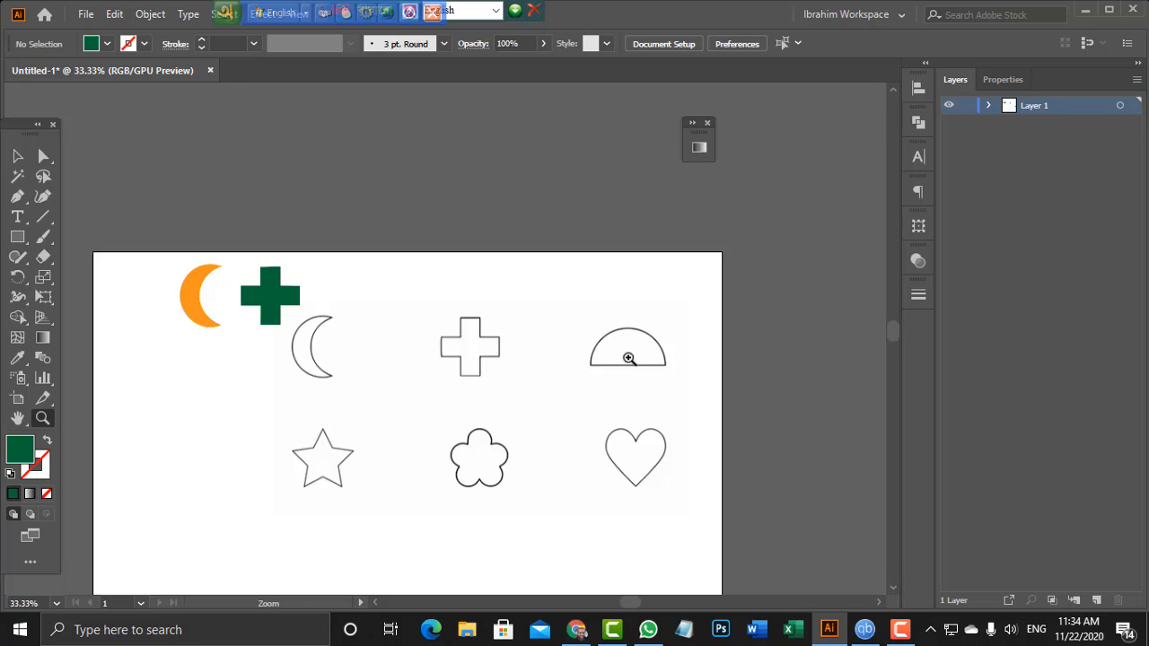
left_click(626, 356)
left_click(496, 342)
left_click(351, 327)
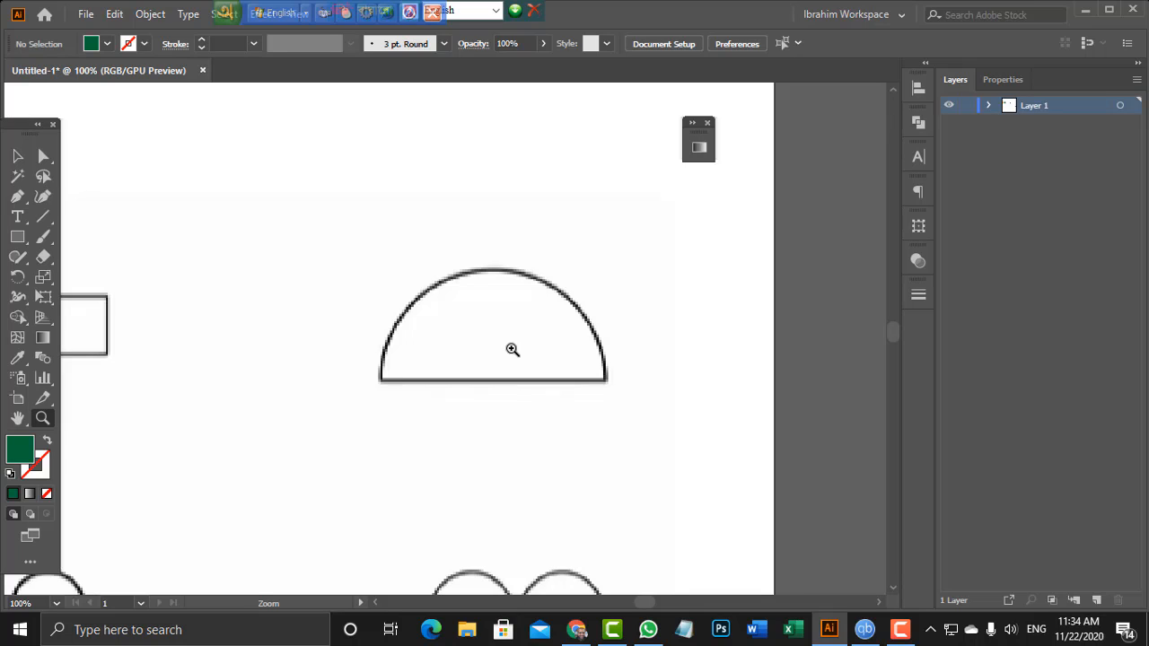
left_click(990, 106)
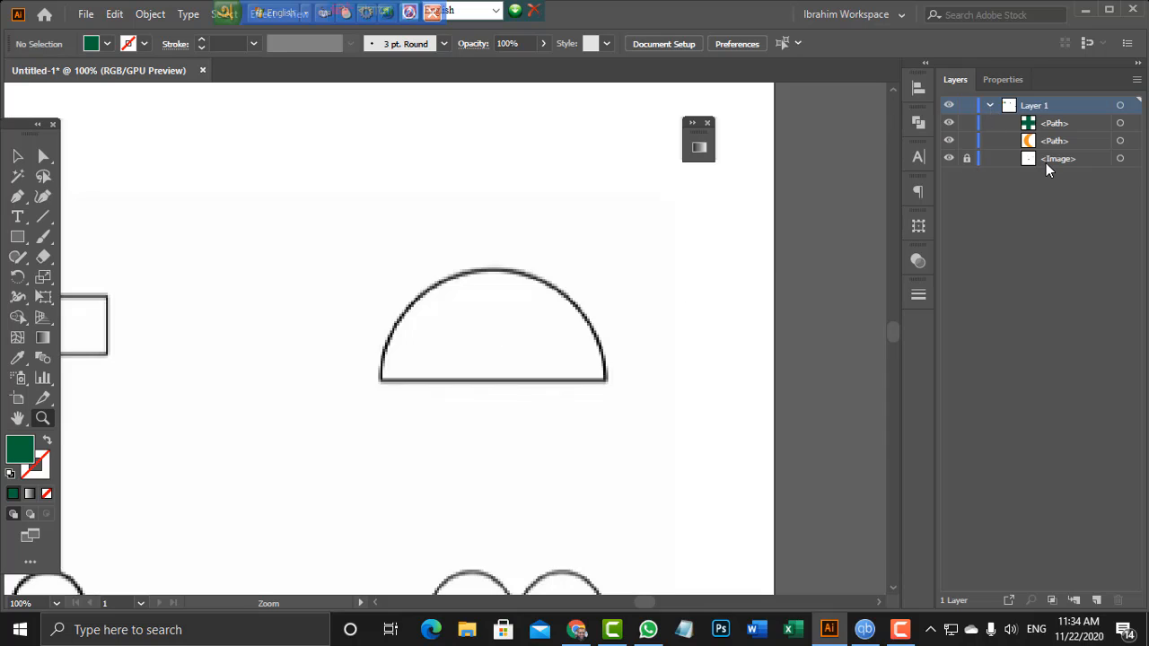
left_click(967, 141)
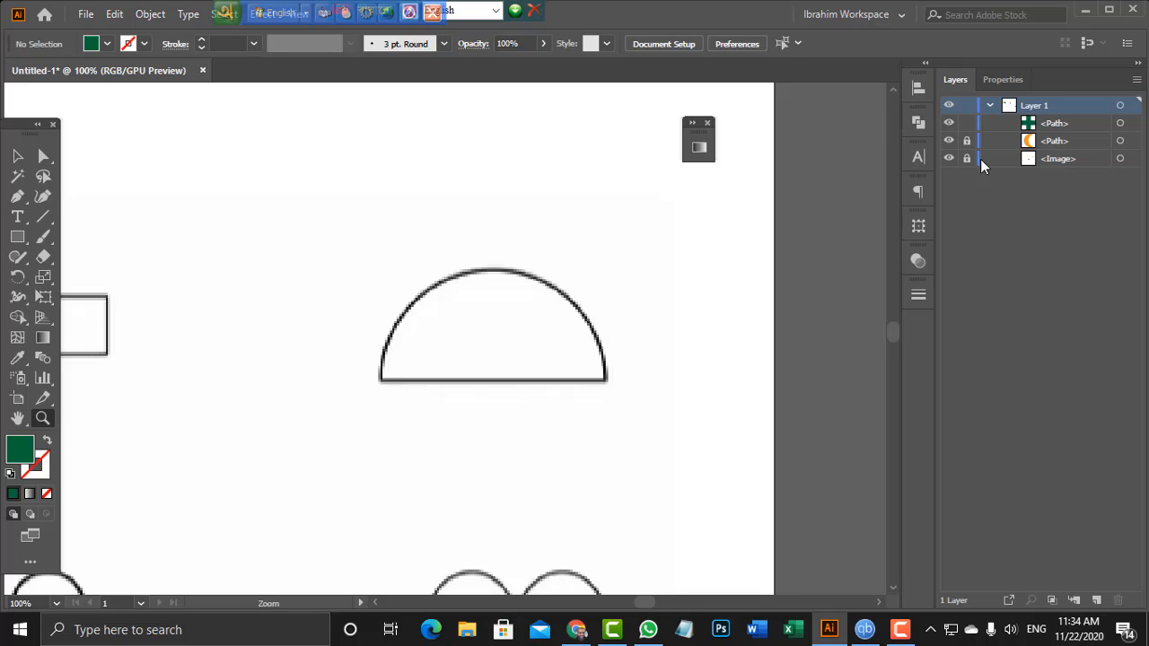
left_click(967, 123)
Unlock all objects, clear the selection, and lock only the practice image again
key("ctrl+alt+2")
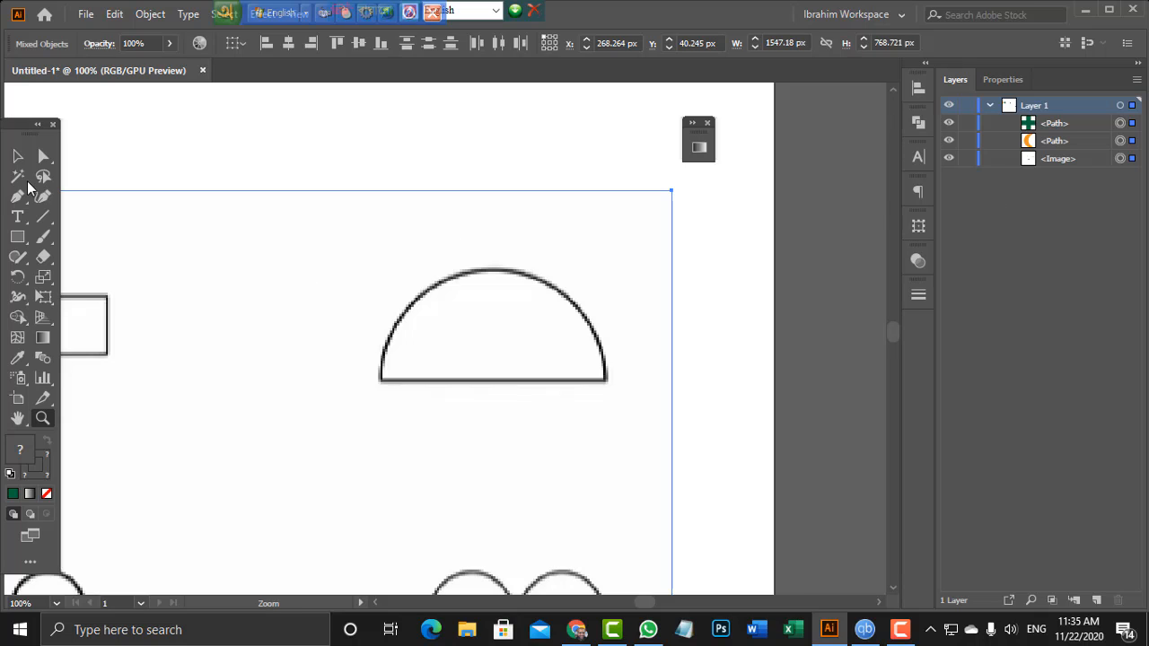
left_click(17, 155)
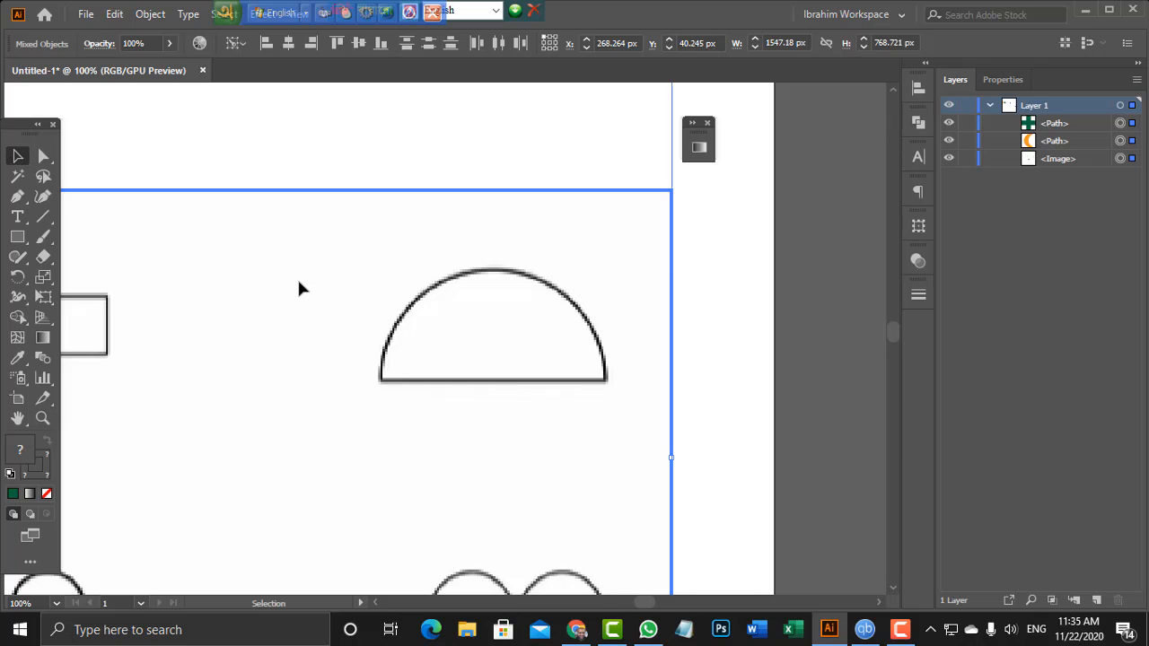
left_click(700, 294)
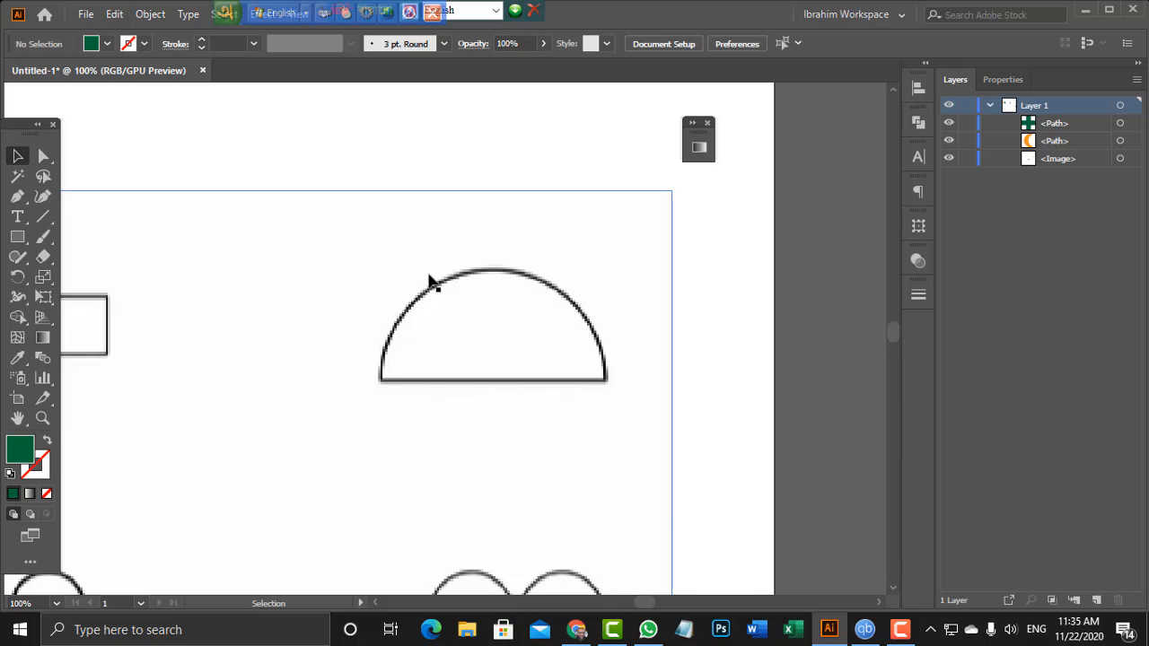
left_click(388, 266)
key("a")
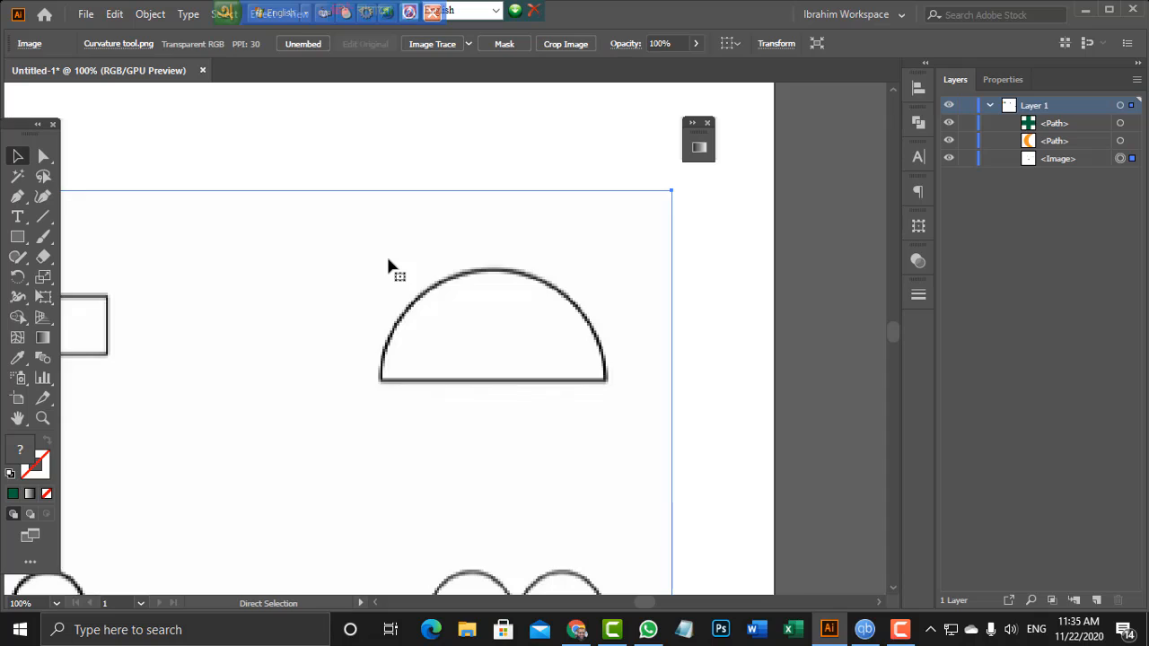
key("ctrl+2")
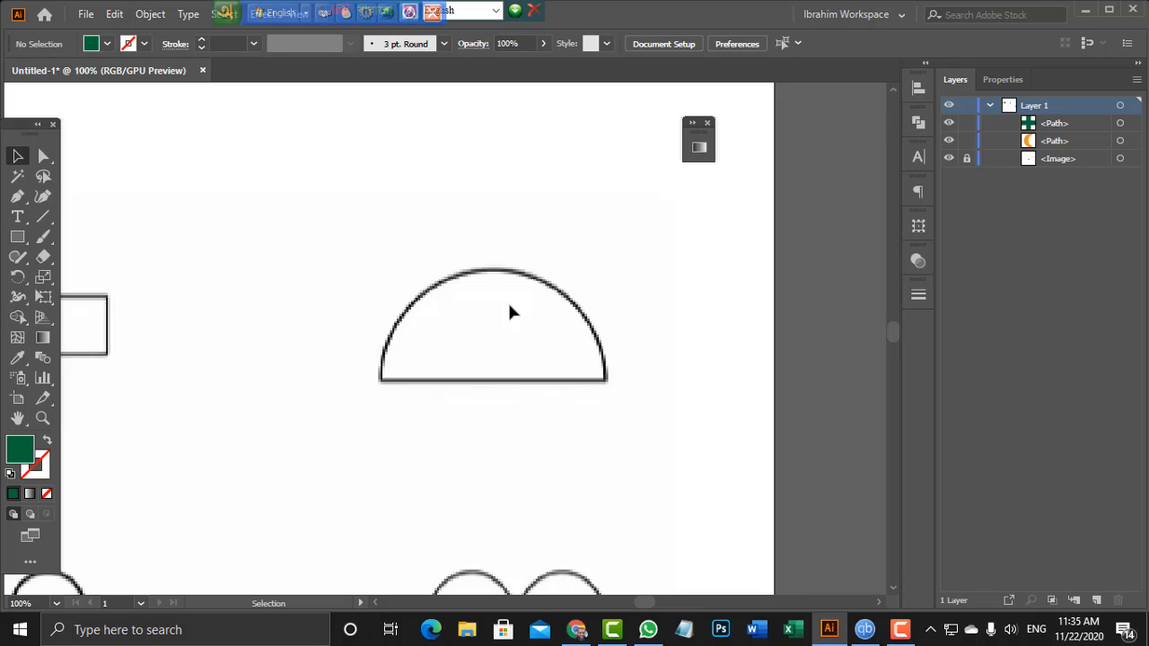
Select the orange crescent on the artboard and lock it
key("space")
left_click_drag(179, 185, 745, 205)
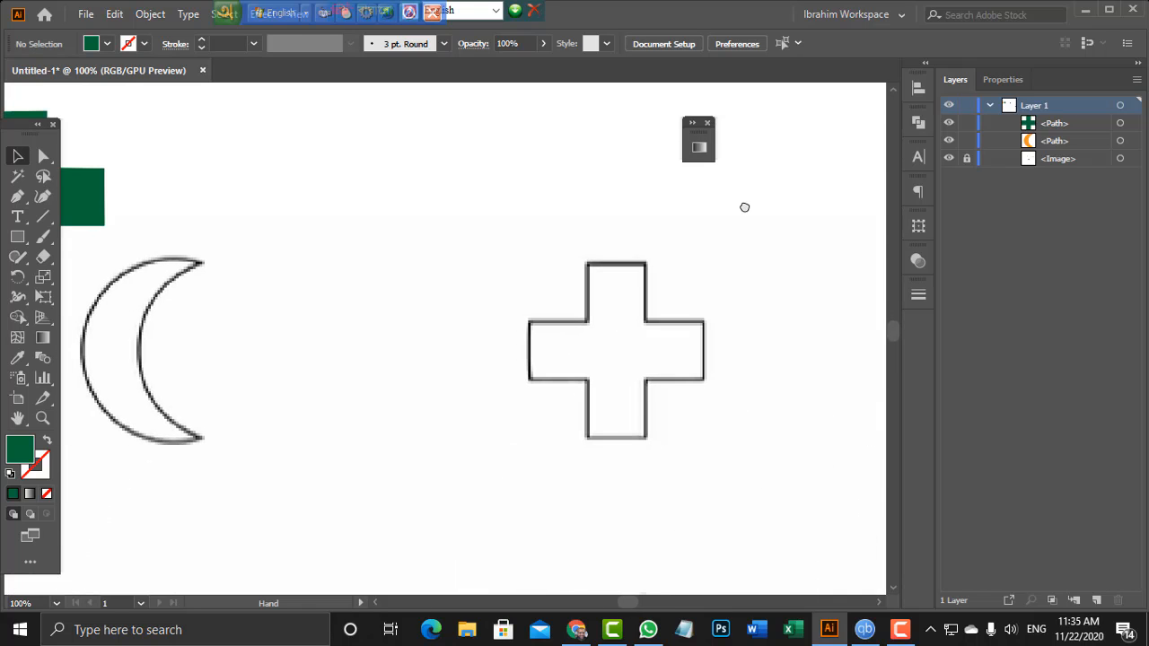
left_click_drag(290, 231, 680, 305)
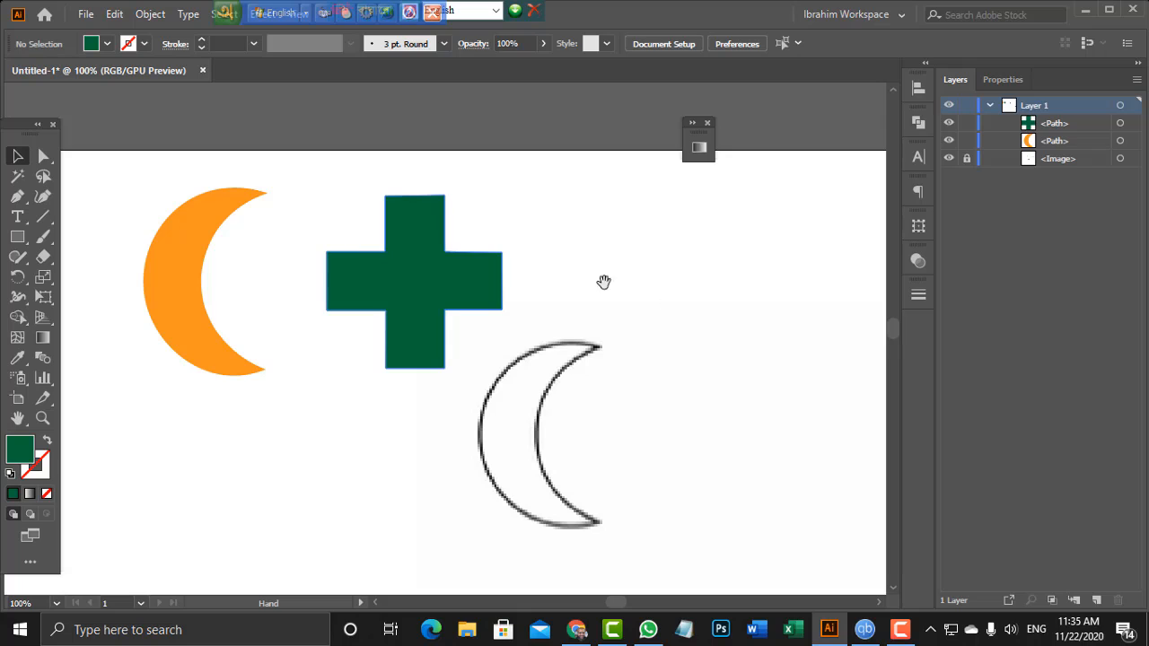
left_click_drag(533, 250, 611, 251)
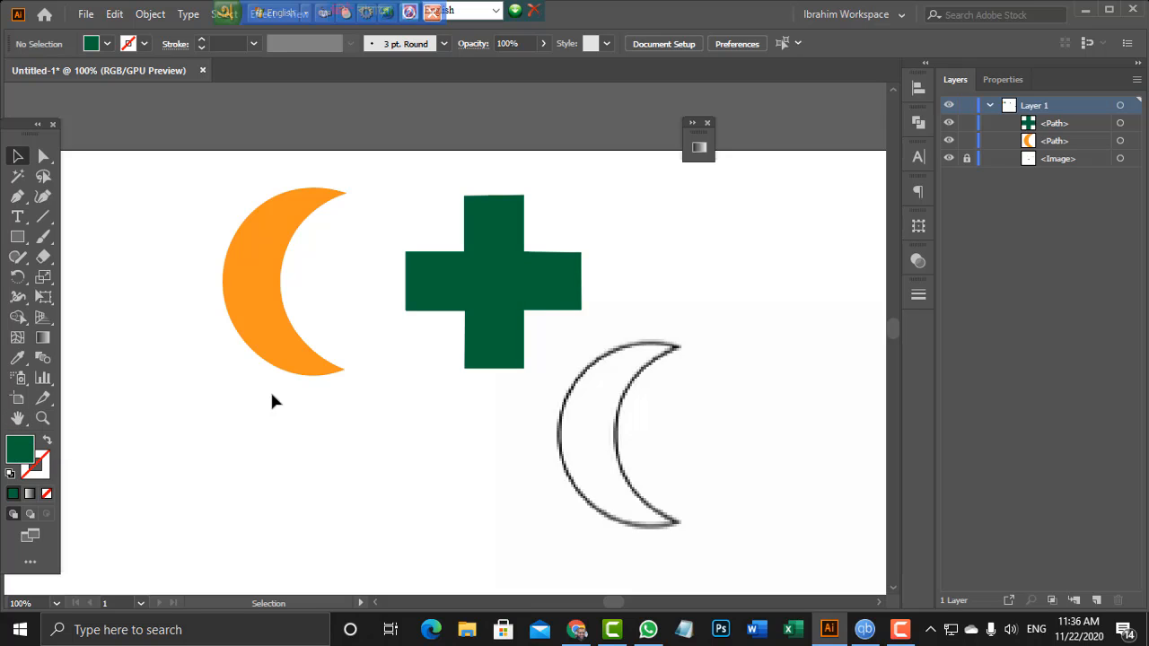
left_click(289, 343)
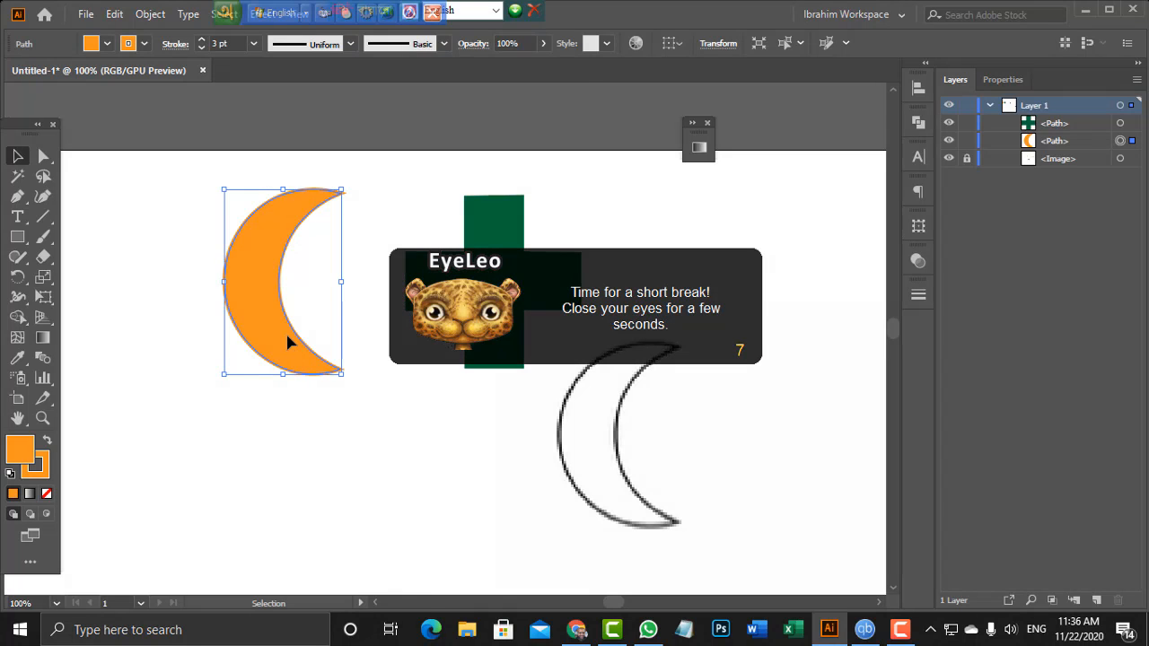
key("ctrl")
key("ctrl+shift+a")
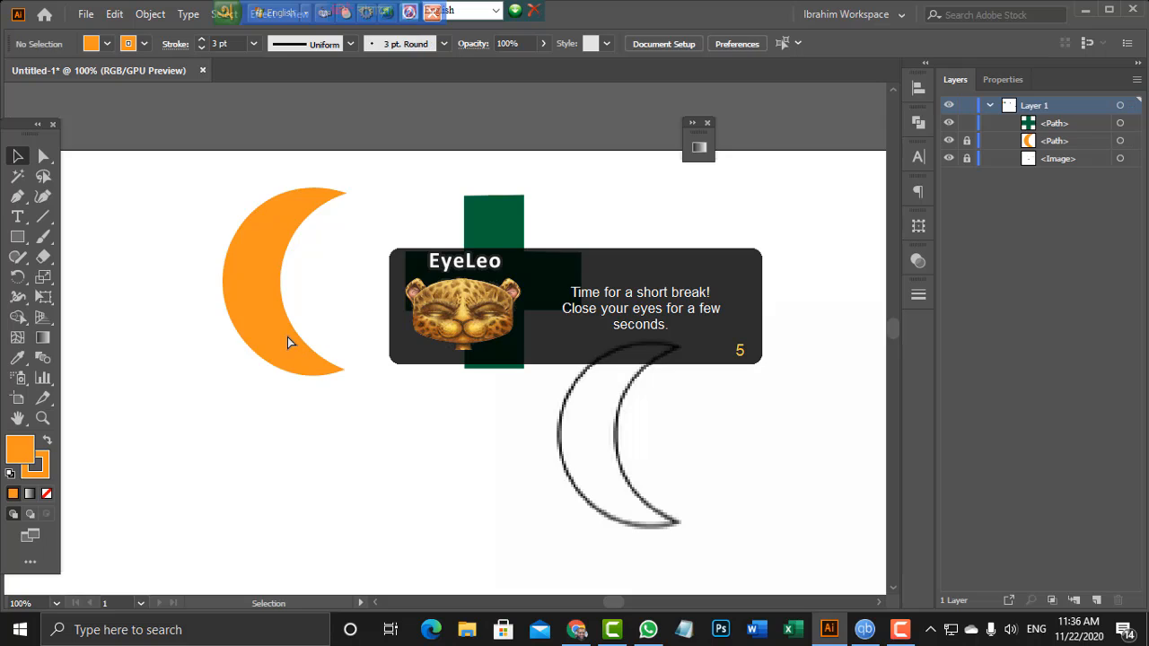
left_click(967, 141)
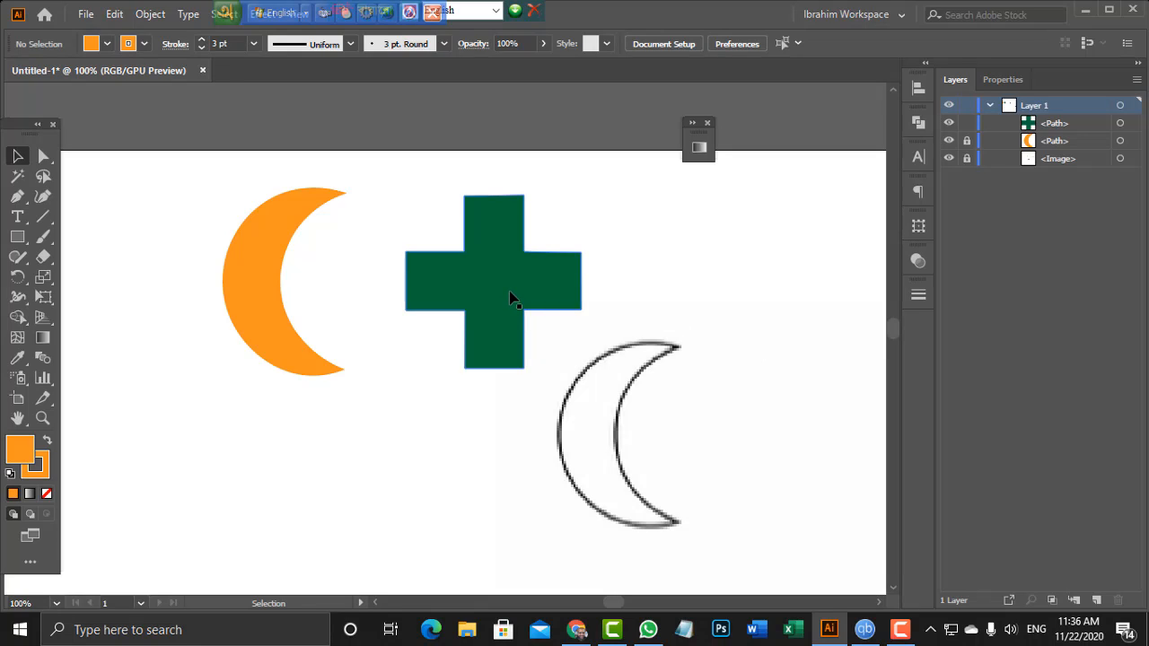
Select the green cross on the artboard and lock it
left_click(510, 299)
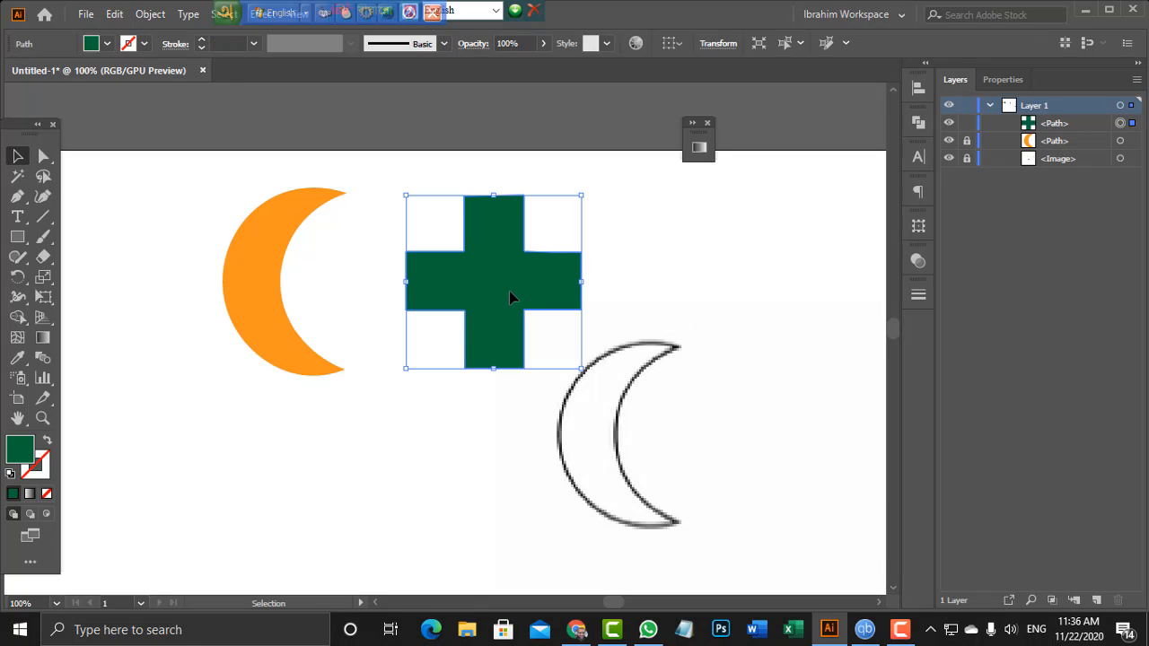
key("a")
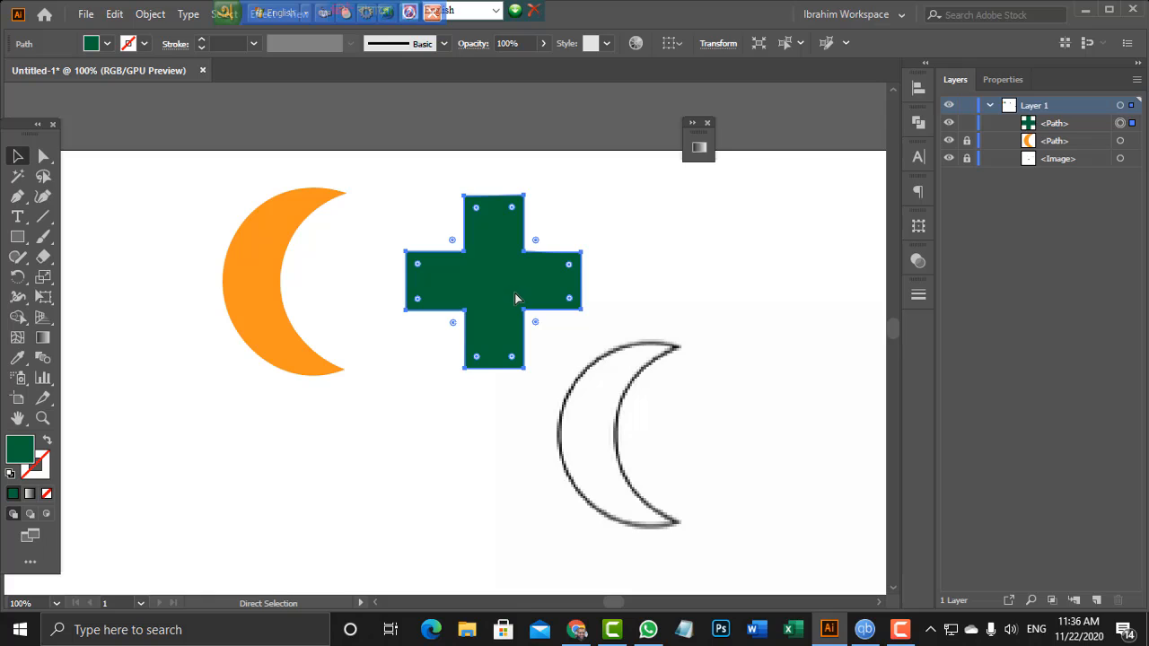
key("ctrl+2")
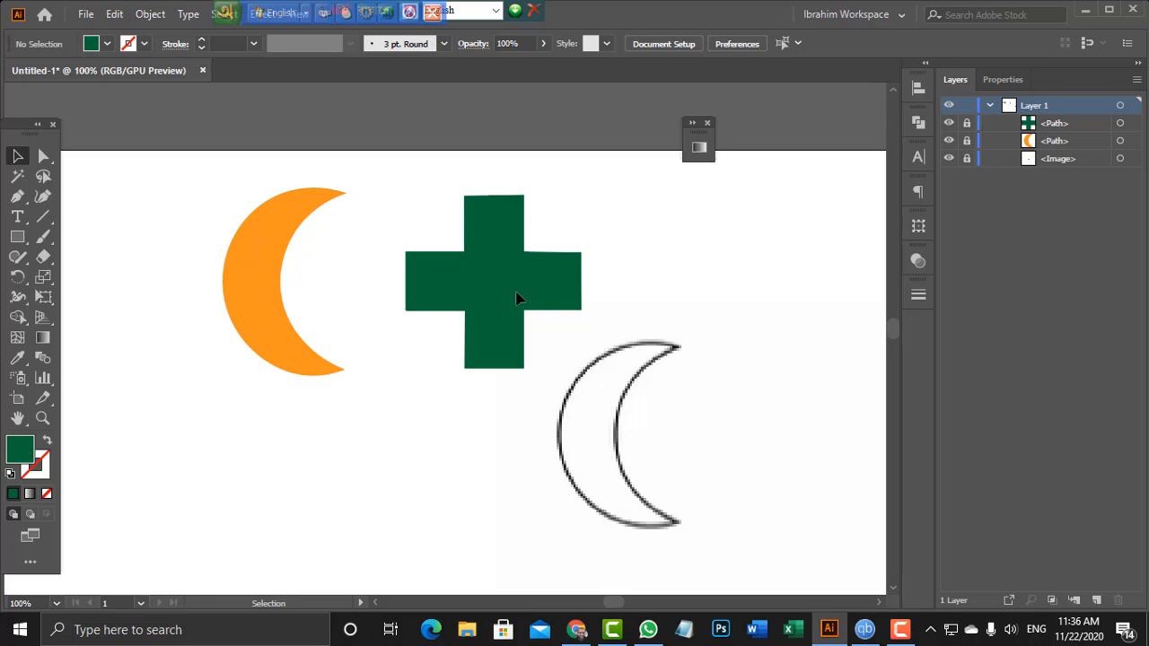
key("ctrl")
Start tracing the half circle with the Curvature tool, placing points at both ends of its straight base and on the arc's right side
key("space")
left_click_drag(800, 407, 526, 282)
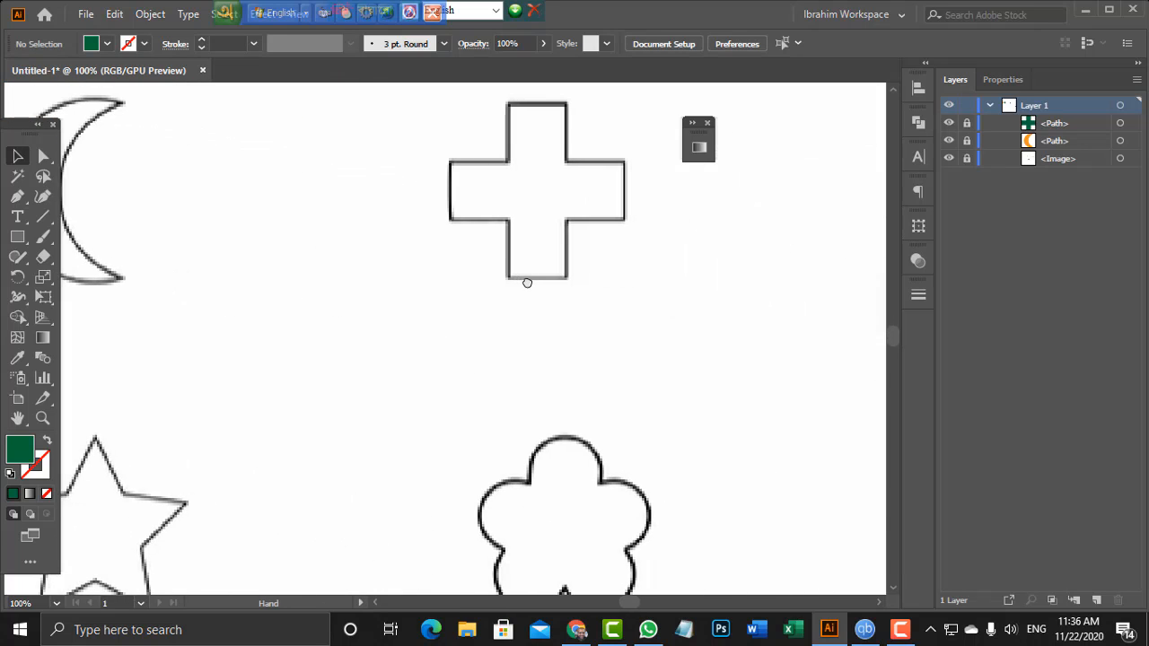
left_click_drag(716, 308, 398, 297)
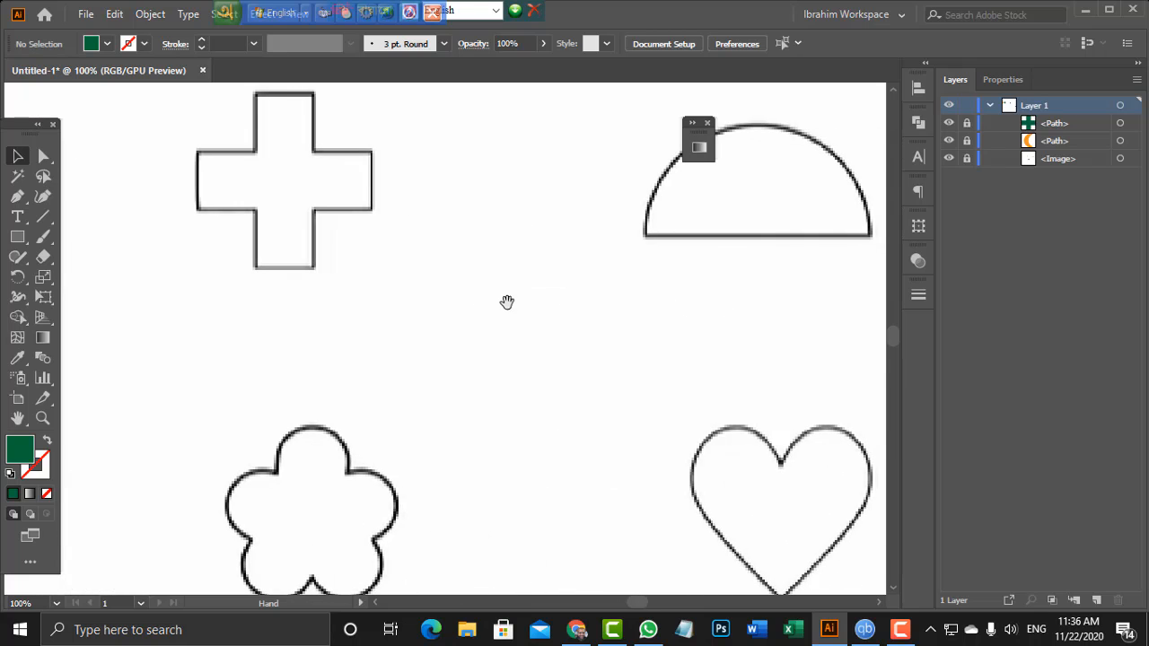
left_click_drag(718, 329, 555, 355)
left_click_drag(646, 303, 605, 369)
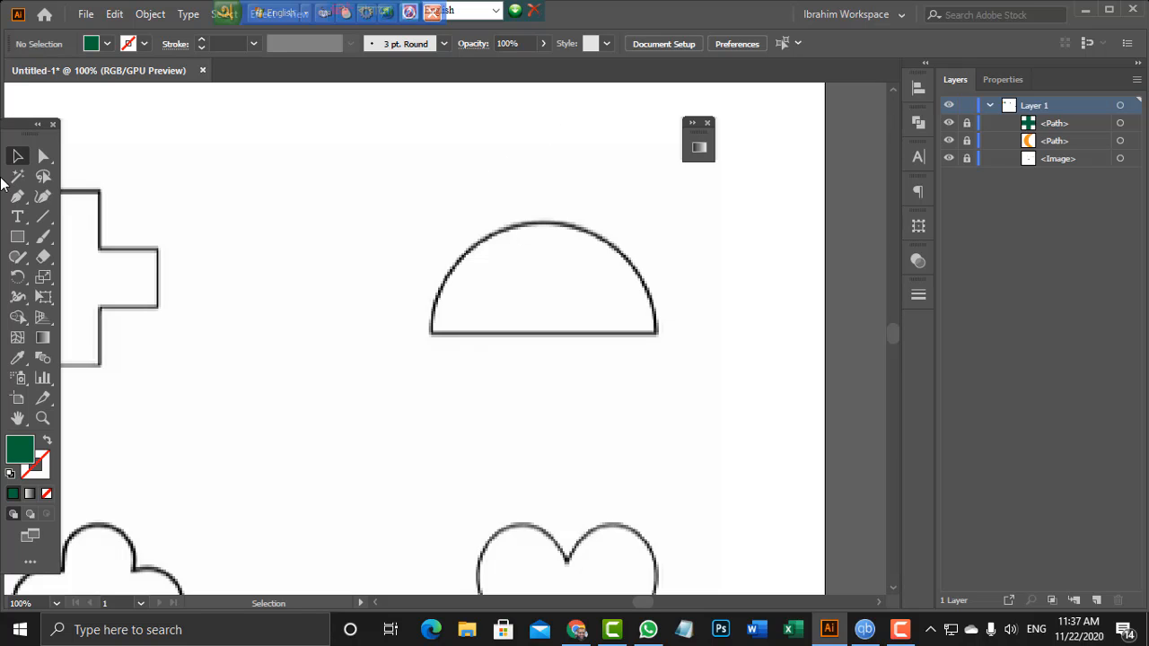
left_click(43, 196)
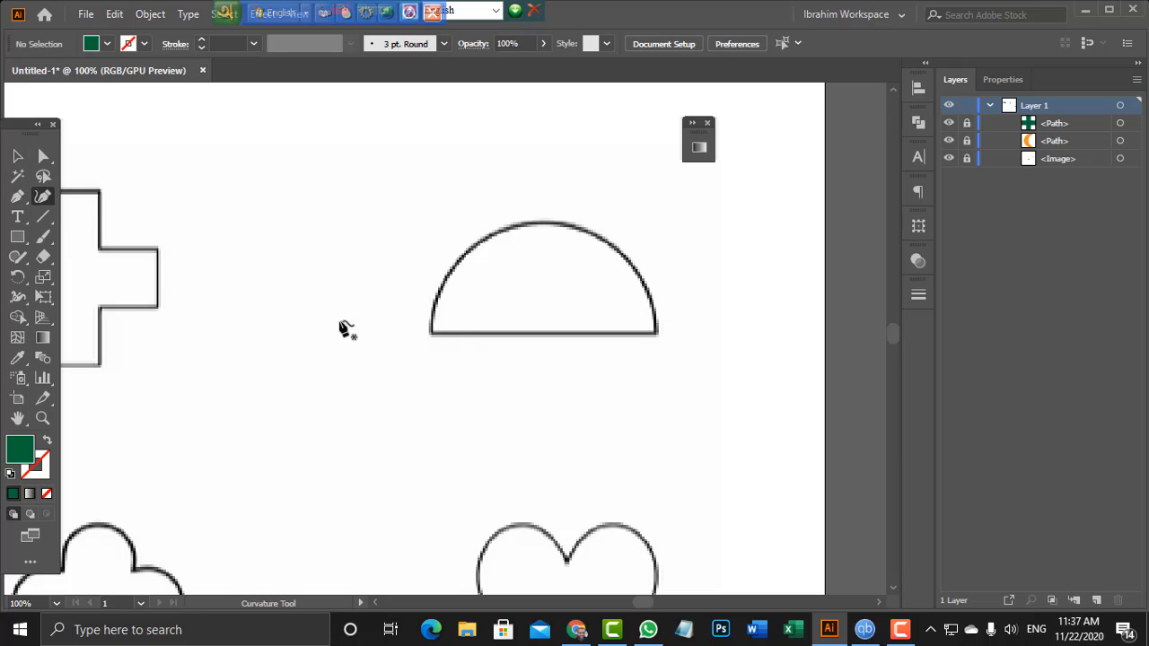
left_click(432, 332)
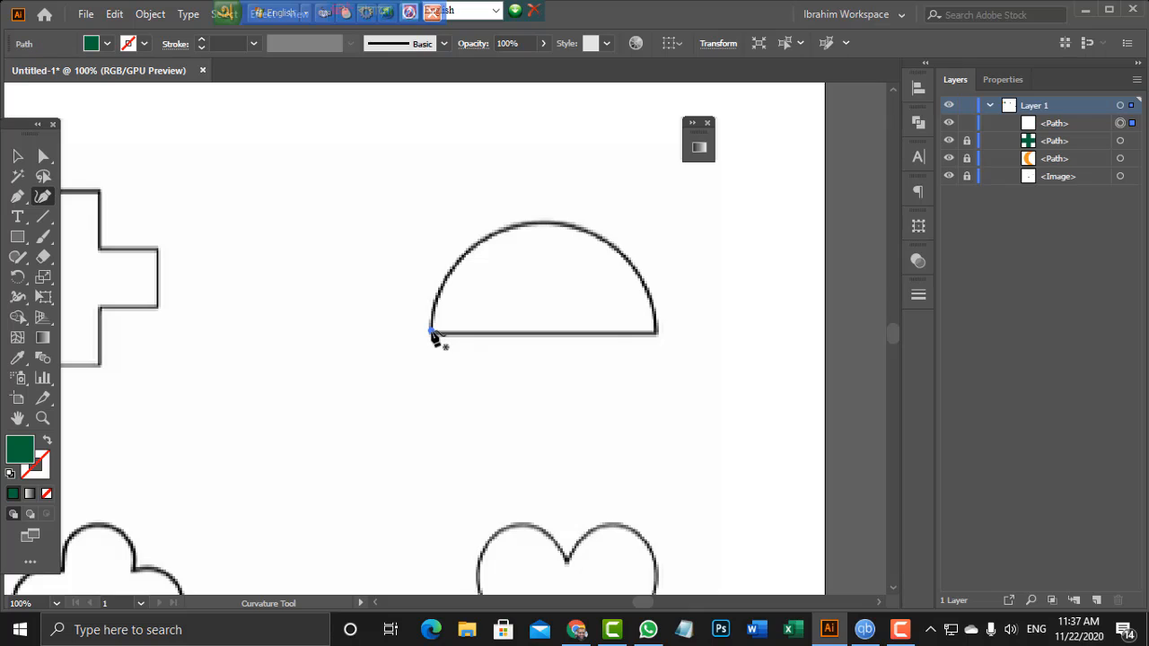
left_click(658, 334)
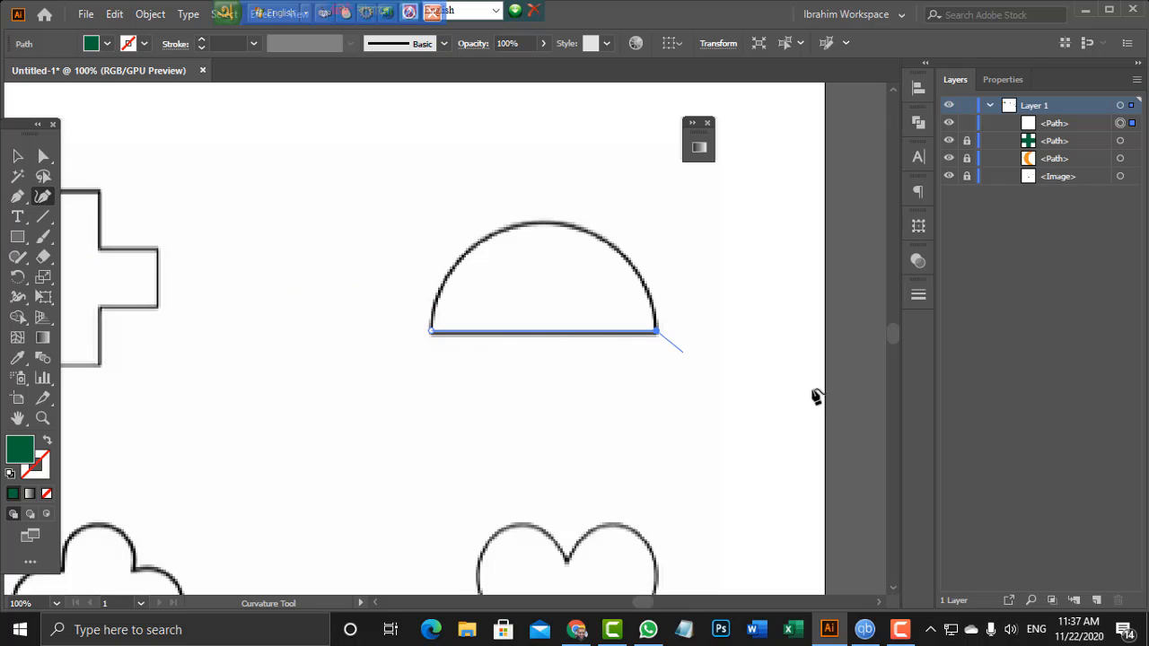
left_click(627, 258)
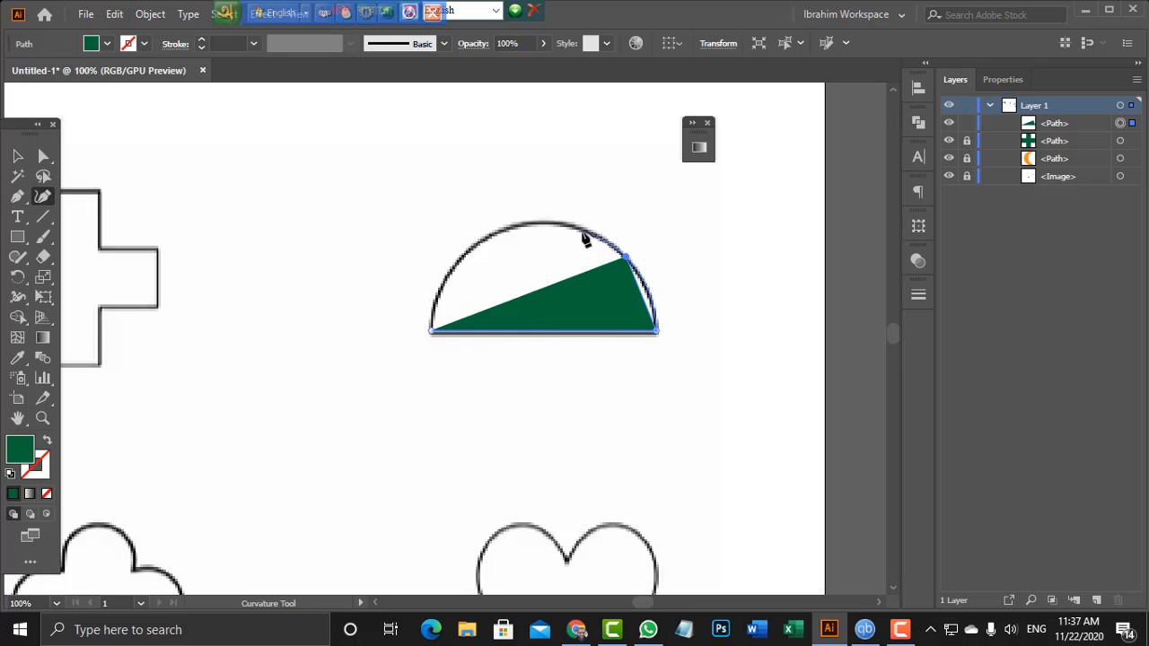
Remove the fill from the half-circle path and give it an orange 2 pt stroke
left_click(105, 43)
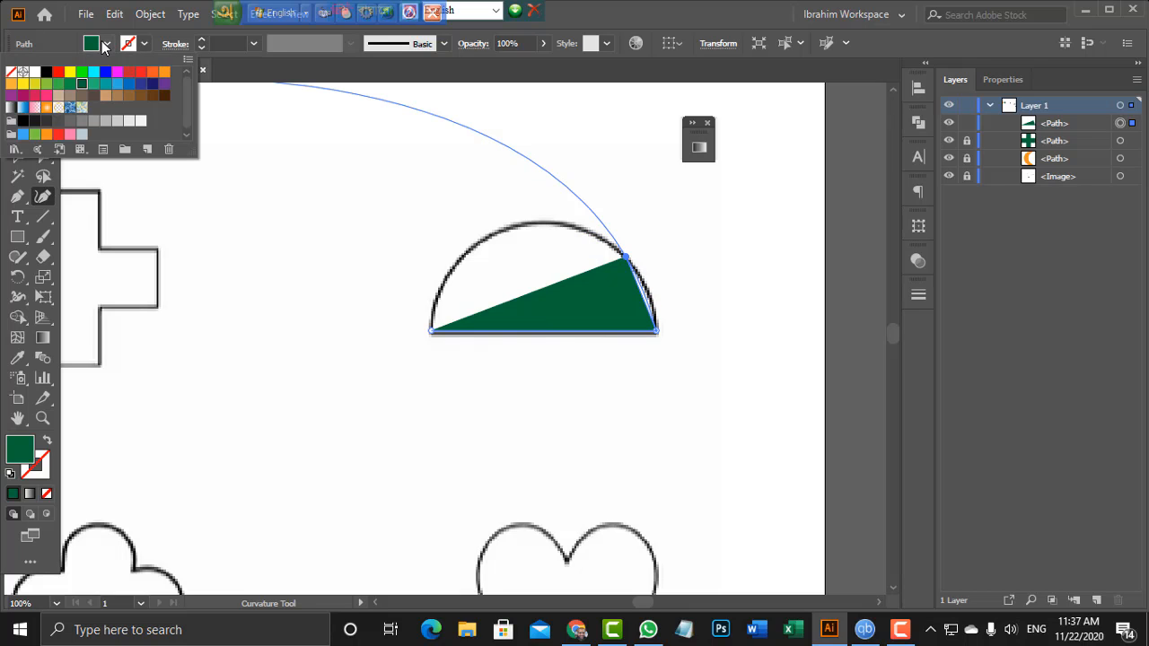
left_click(11, 72)
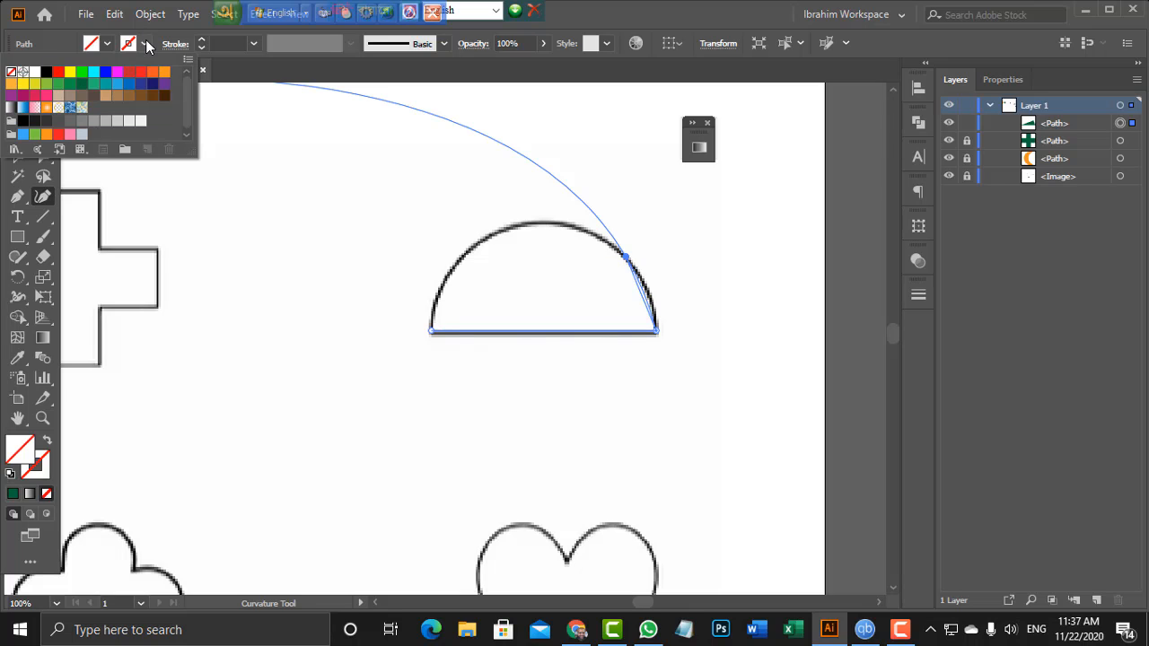
left_click(146, 44)
left_click(145, 44)
left_click(161, 71)
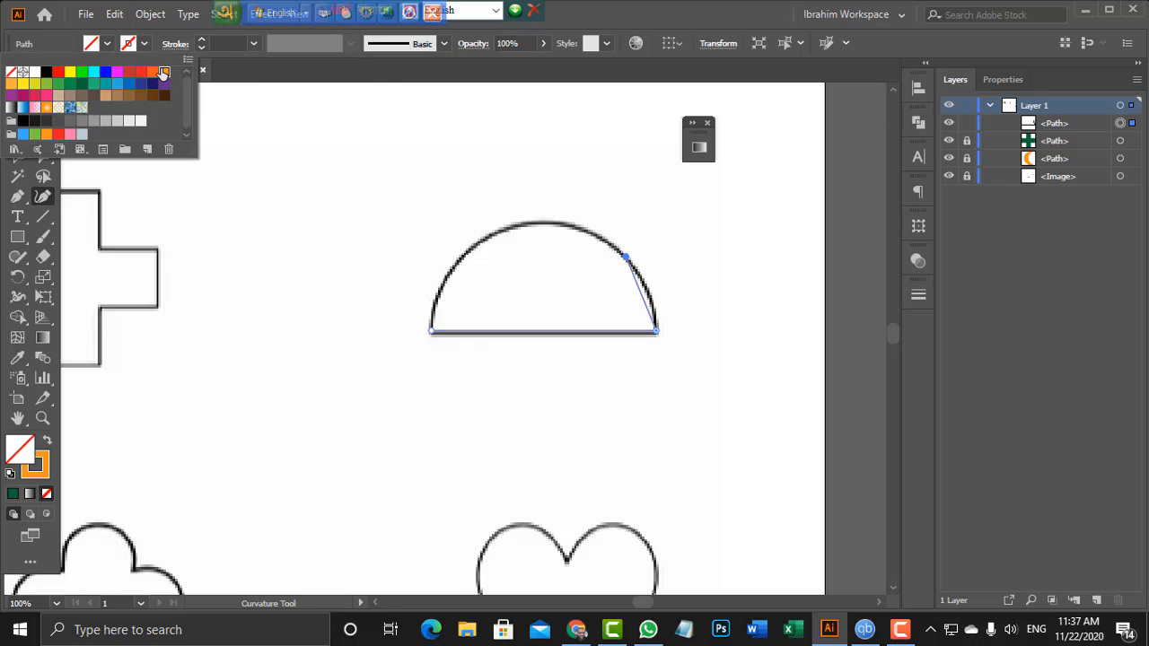
left_click(201, 39)
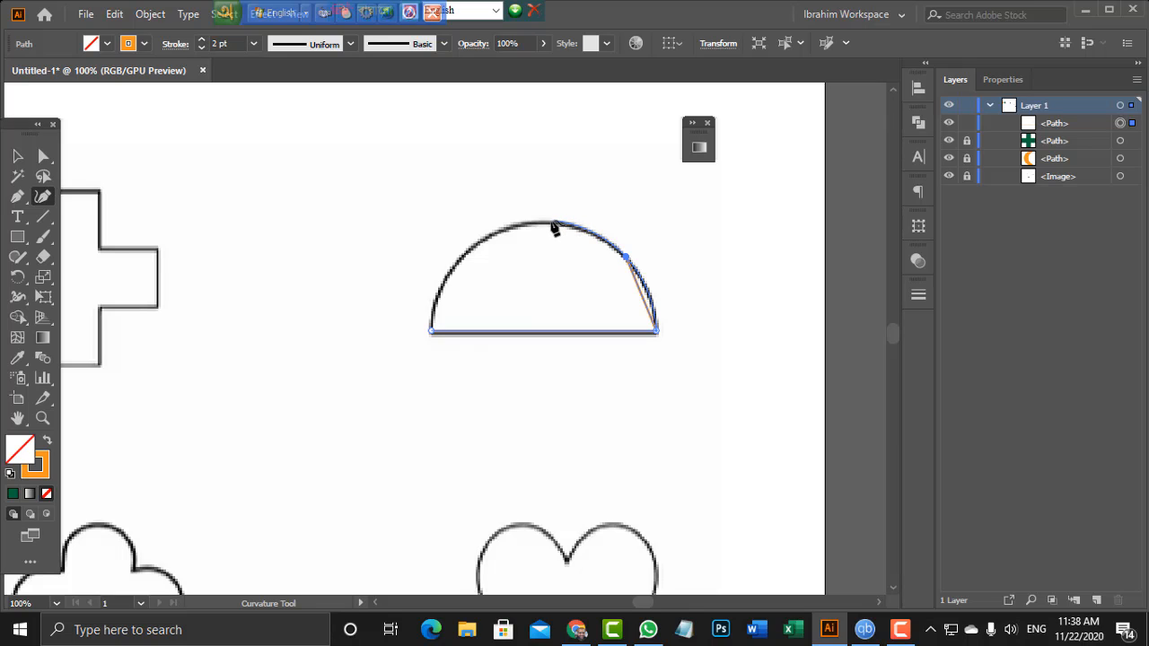
Add a point on the arc's left side, close the half-circle path at the base's left end, and make that point a corner
left_click(483, 240)
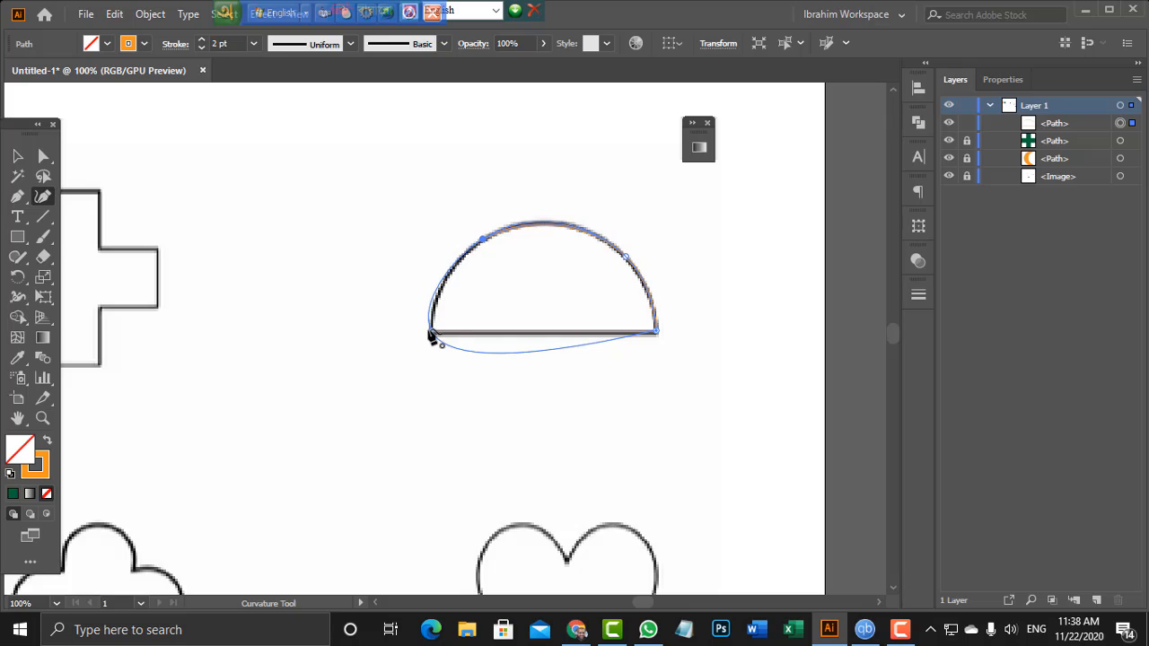
left_click(430, 332)
left_click(433, 334)
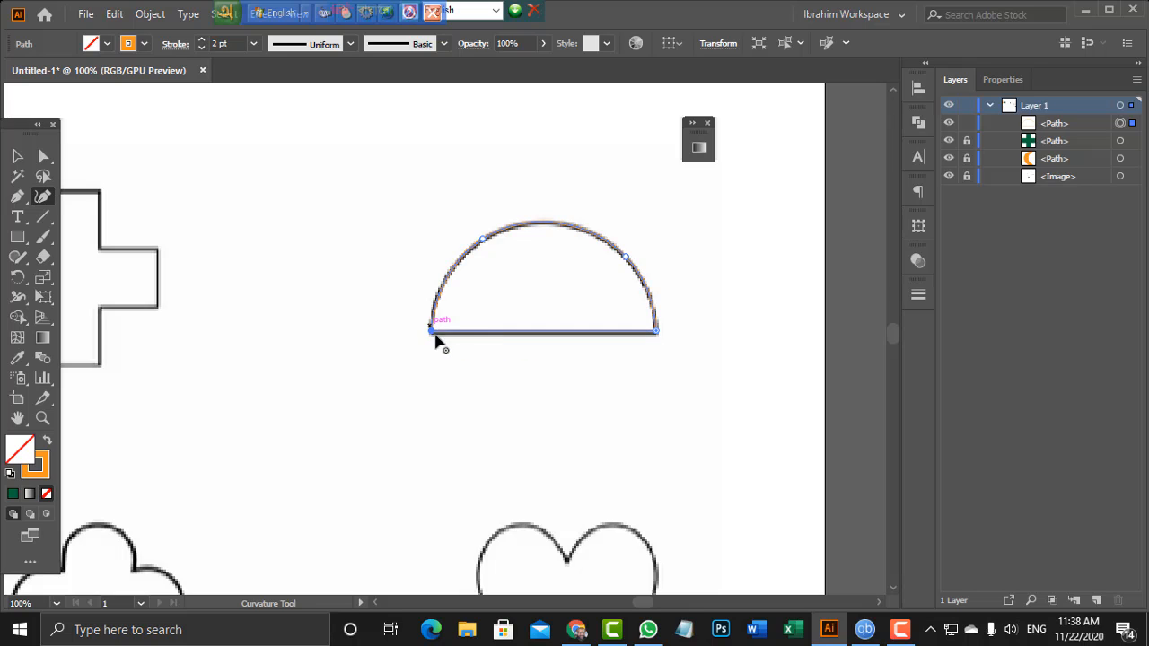
Move the traced half circle up and left off its outline, fill it with blue, and remove its stroke
left_click(17, 156)
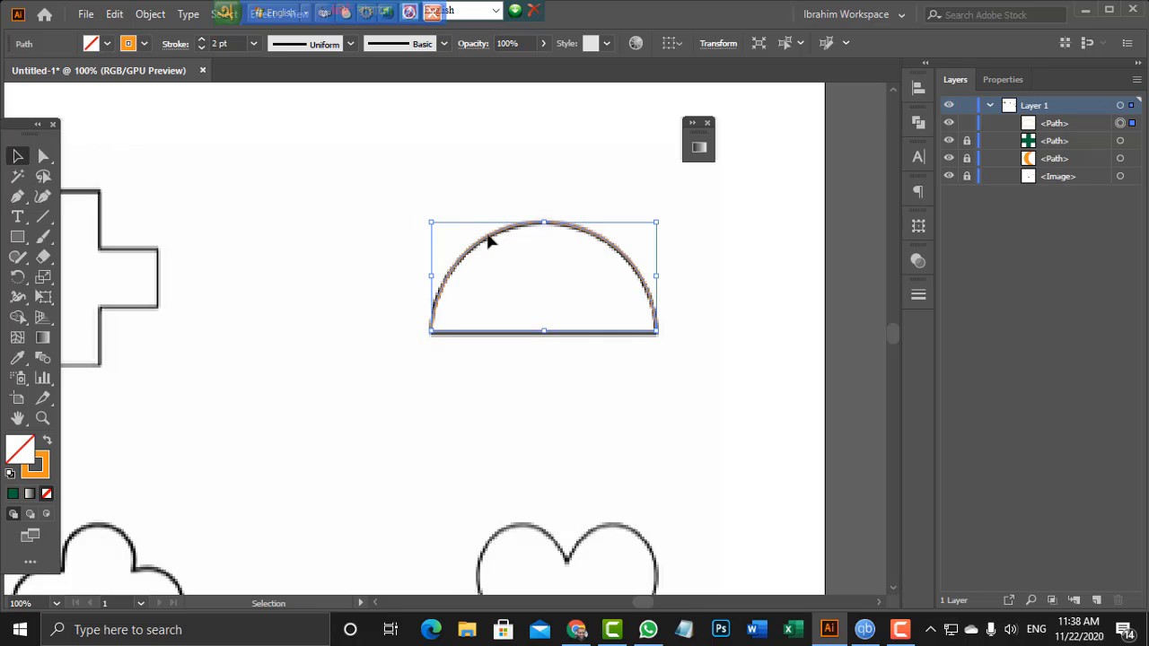
left_click_drag(500, 241, 320, 142)
left_click(106, 43)
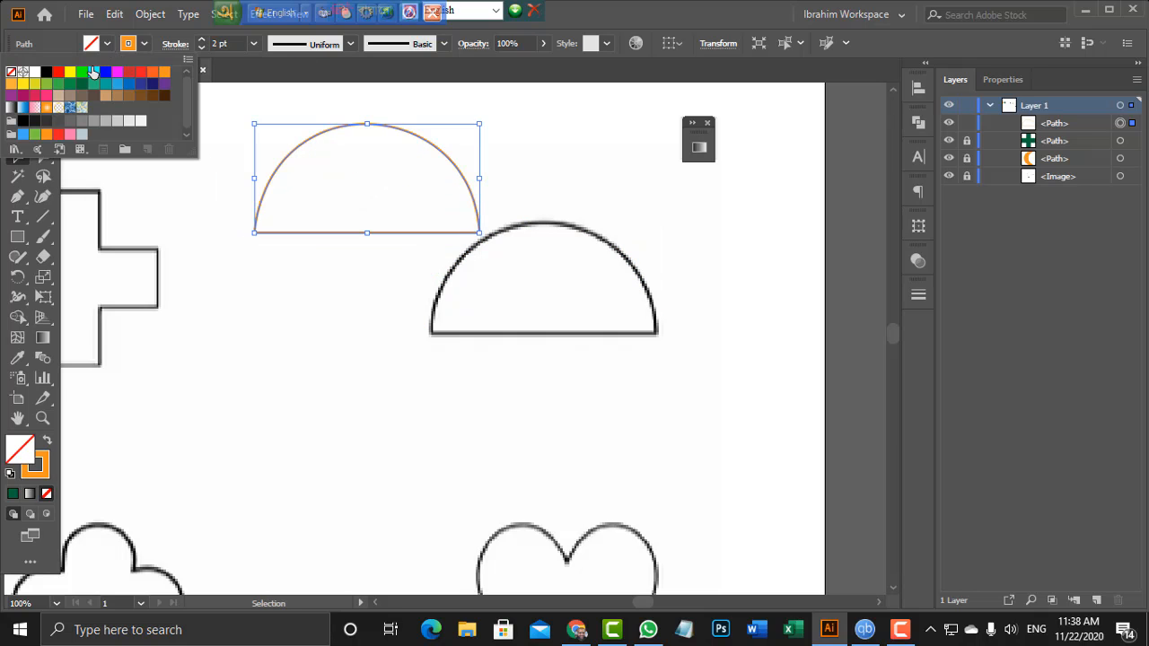
left_click(105, 72)
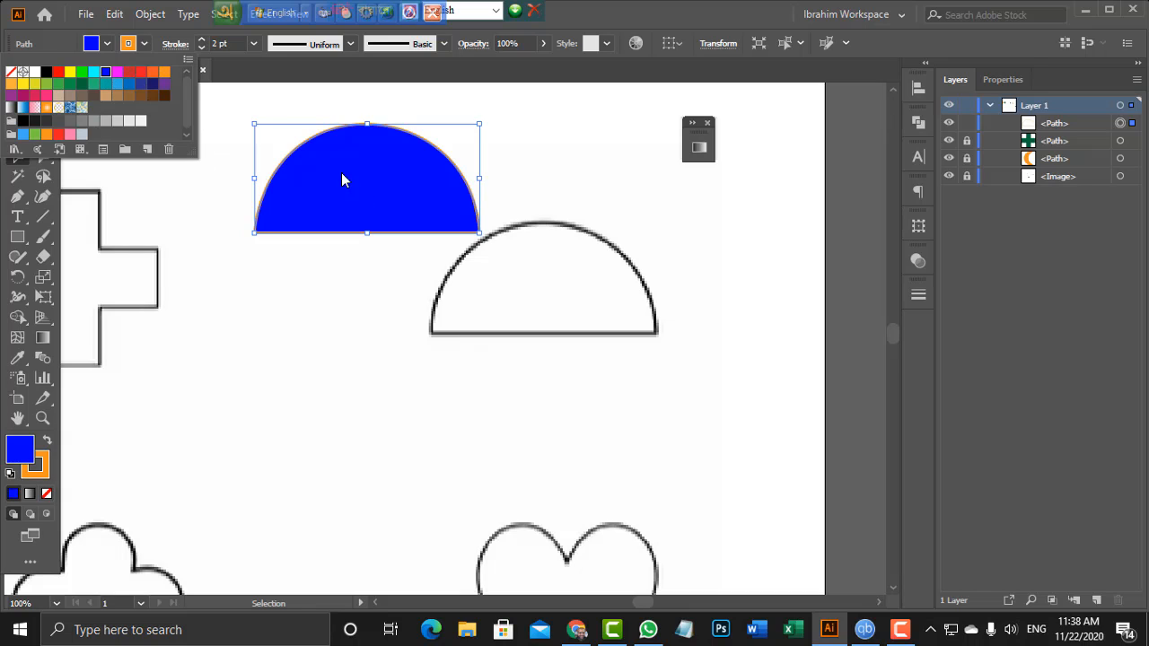
left_click(144, 43)
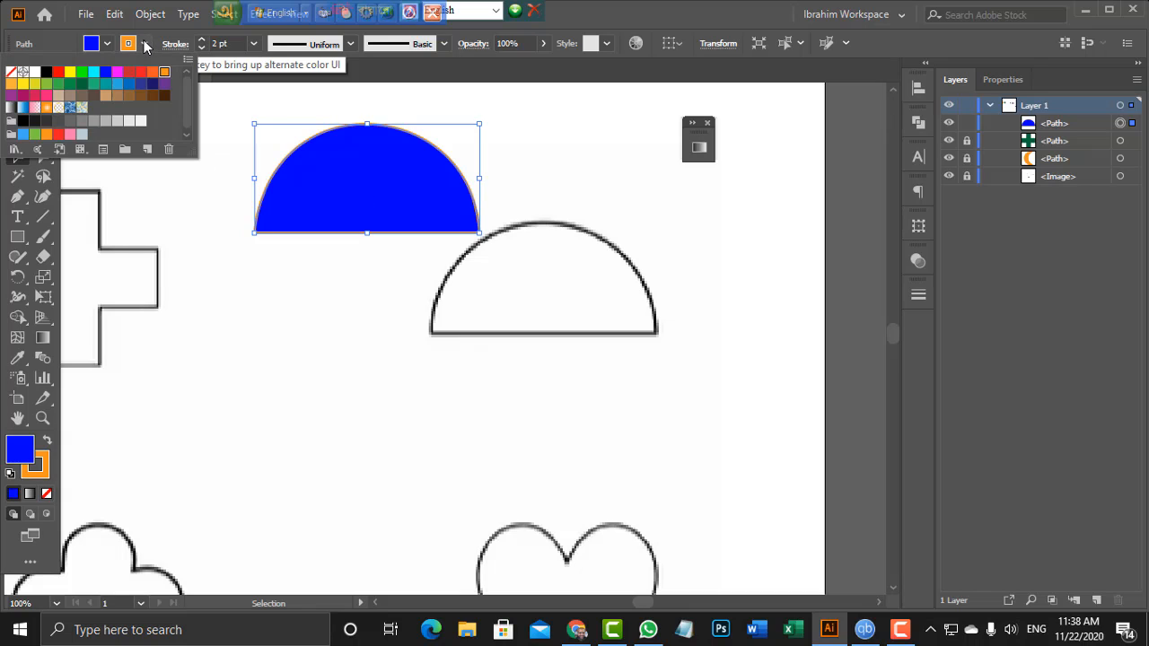
left_click(11, 71)
left_click(226, 189)
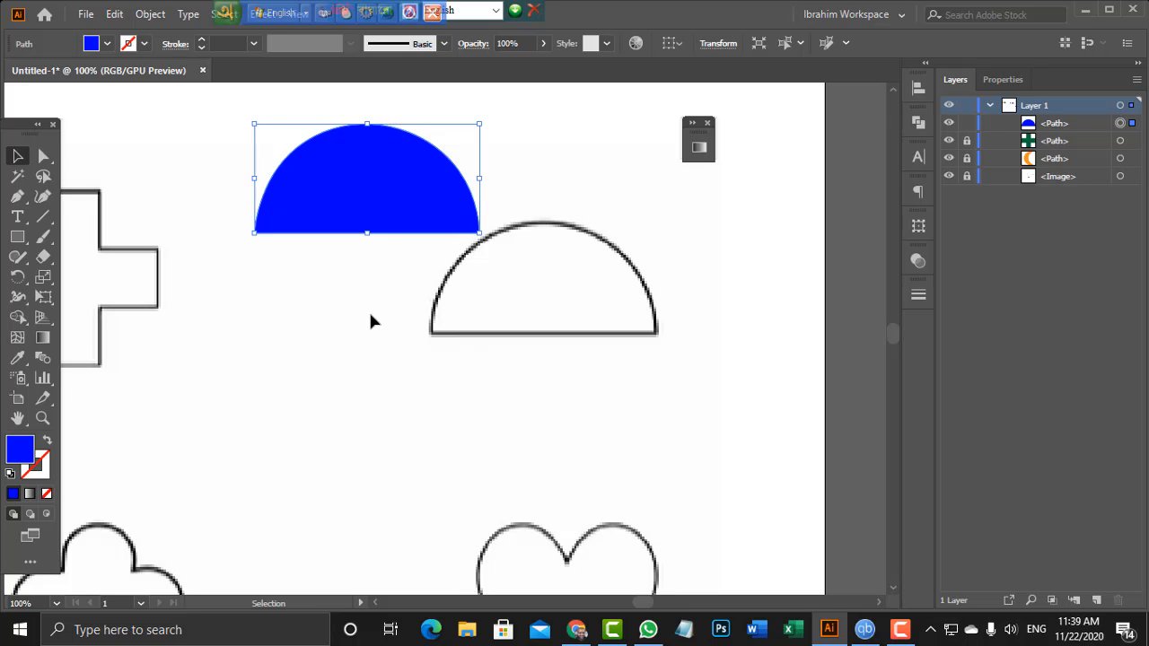
Move the blue half circle next to the green cross at the artboard's upper edge and deselect it
key("a")
key("ctrl+minus")
key("ctrl+minus")
key("ctrl+minus")
key("ctrl+minus")
key("ctrl+minus")
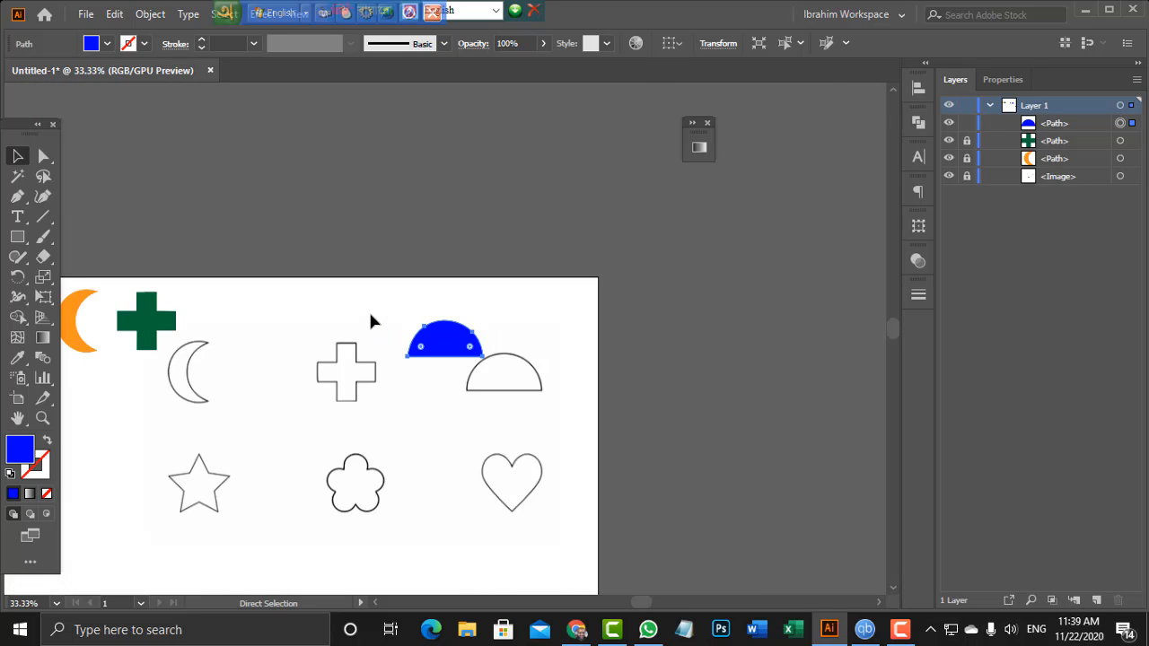
key("v")
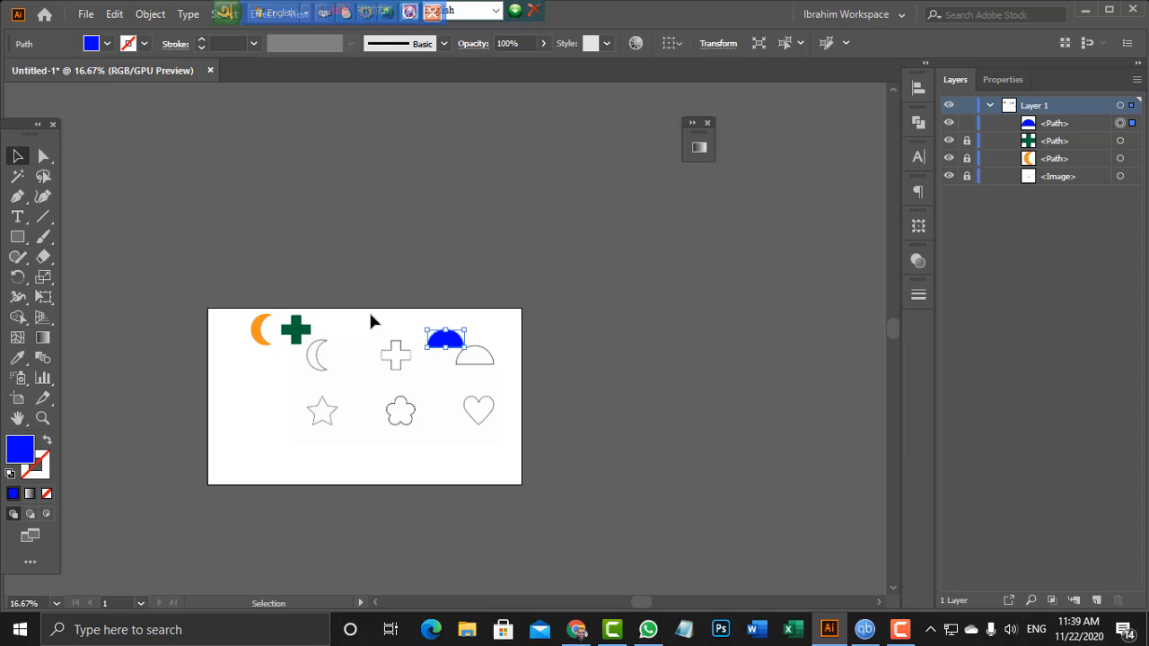
left_click_drag(460, 340, 351, 340)
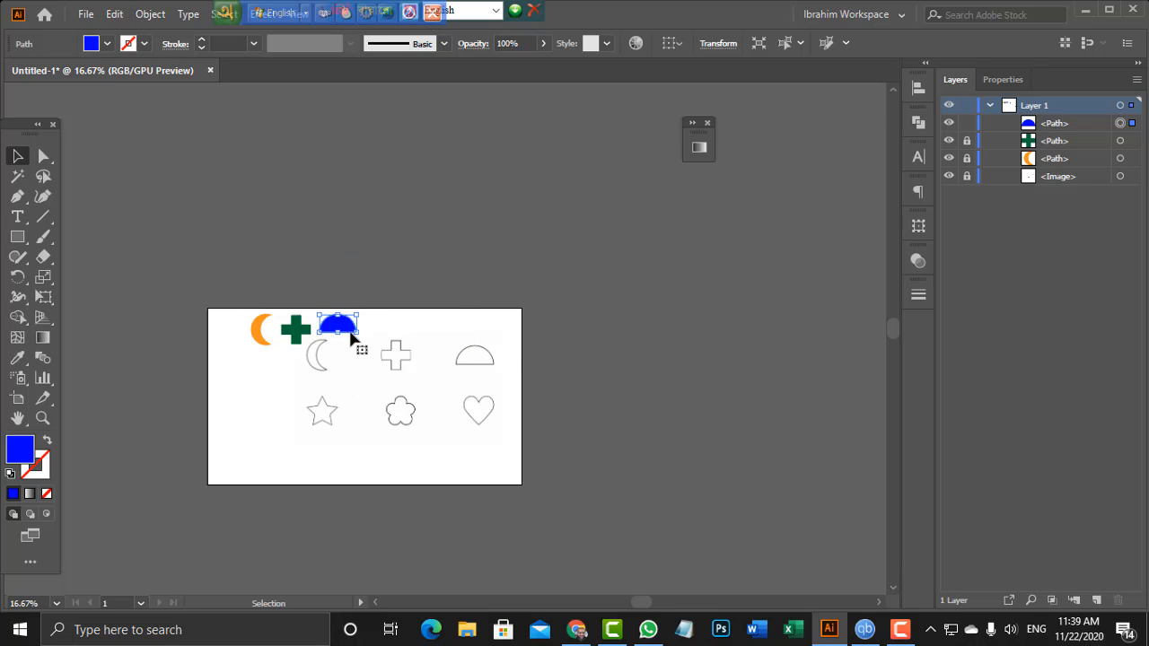
left_click(319, 415)
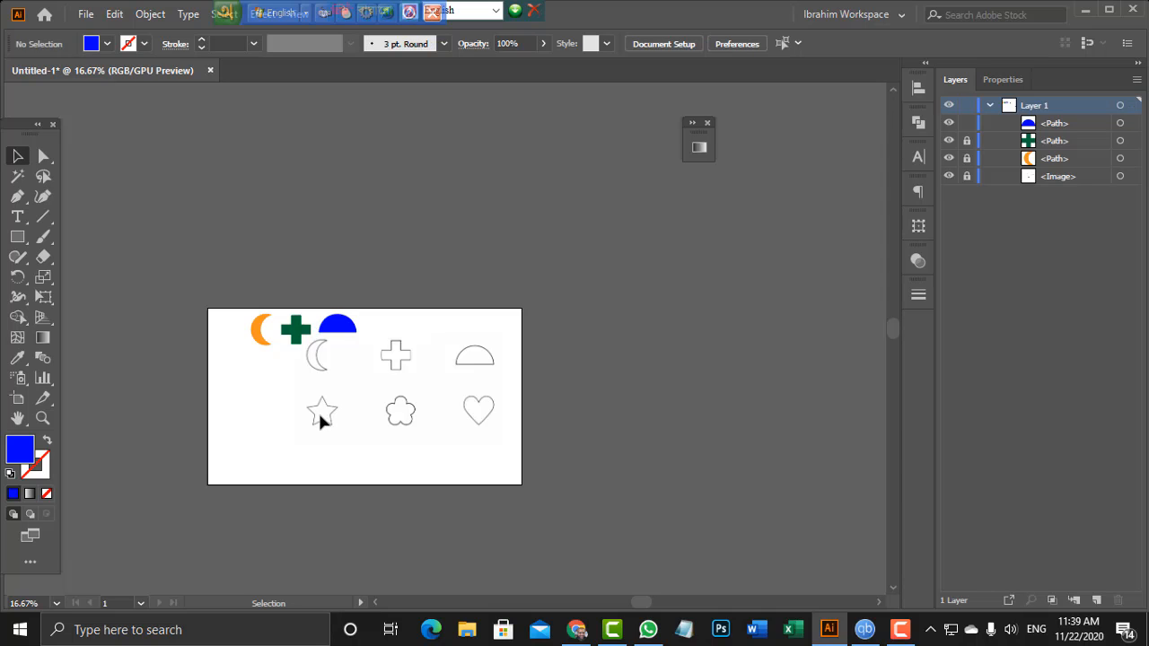
Set no fill and an orange 2 pt stroke for tracing the star outline
key("z")
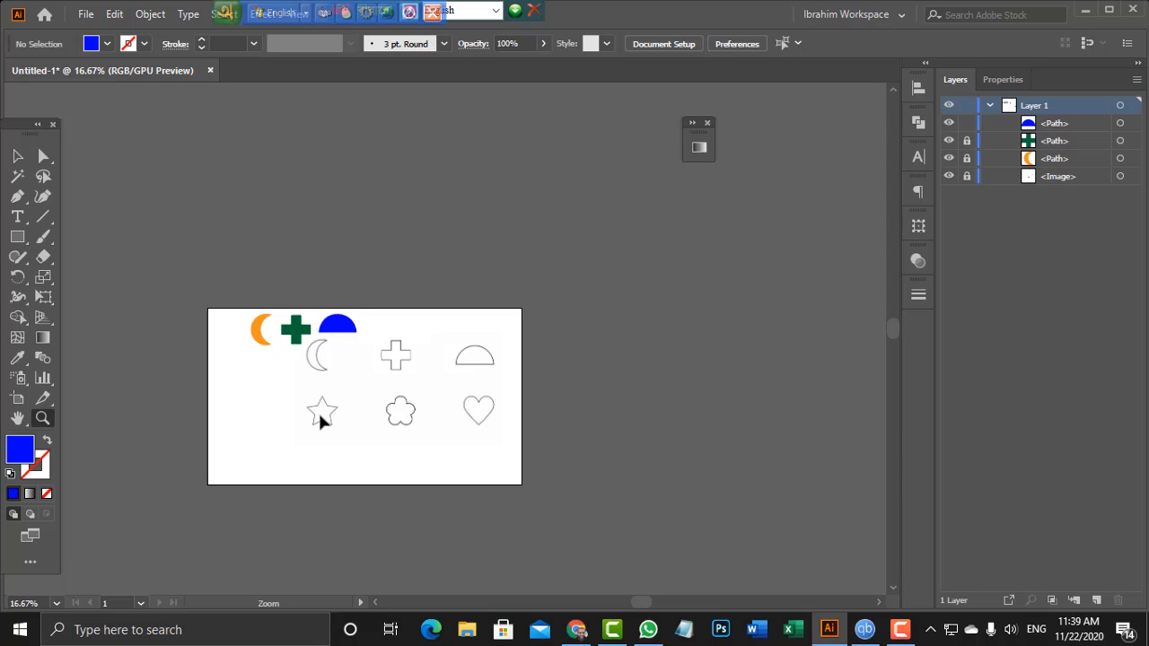
left_click(339, 414)
left_click(444, 356)
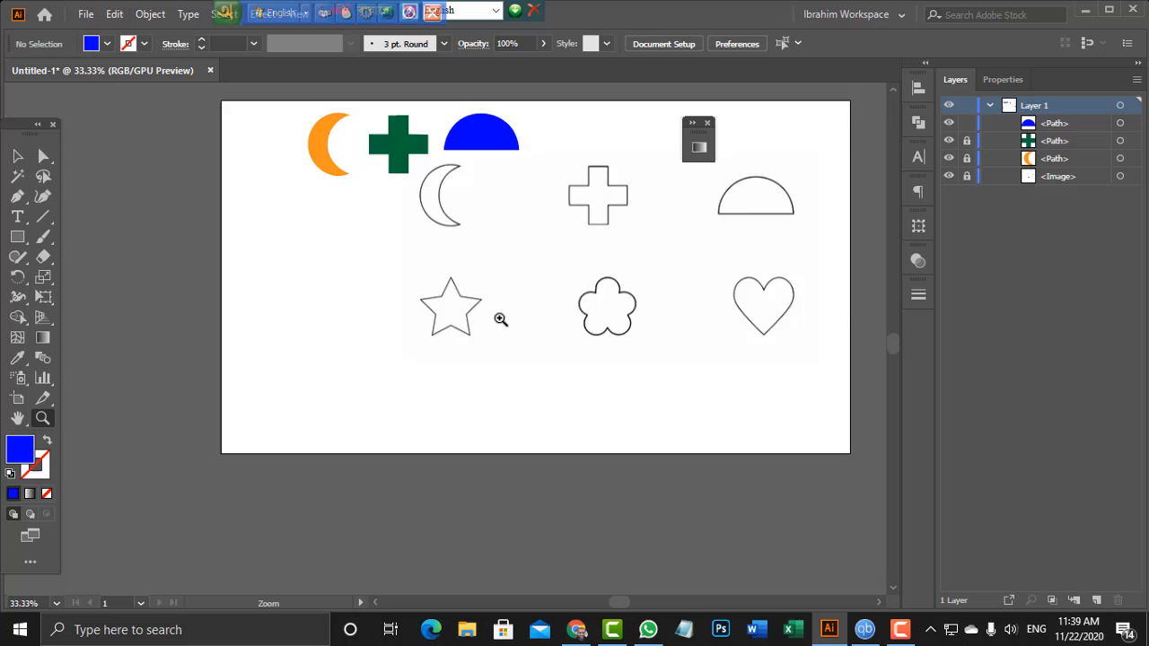
left_click(447, 319)
left_click(451, 323)
left_click(452, 324)
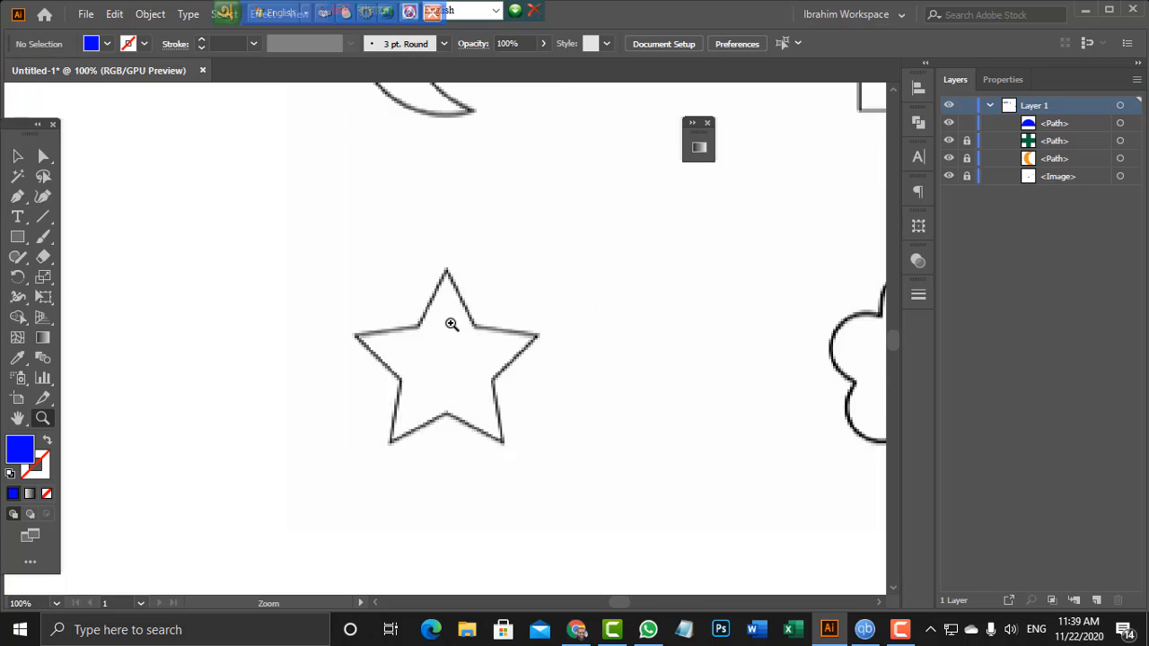
left_click(452, 324)
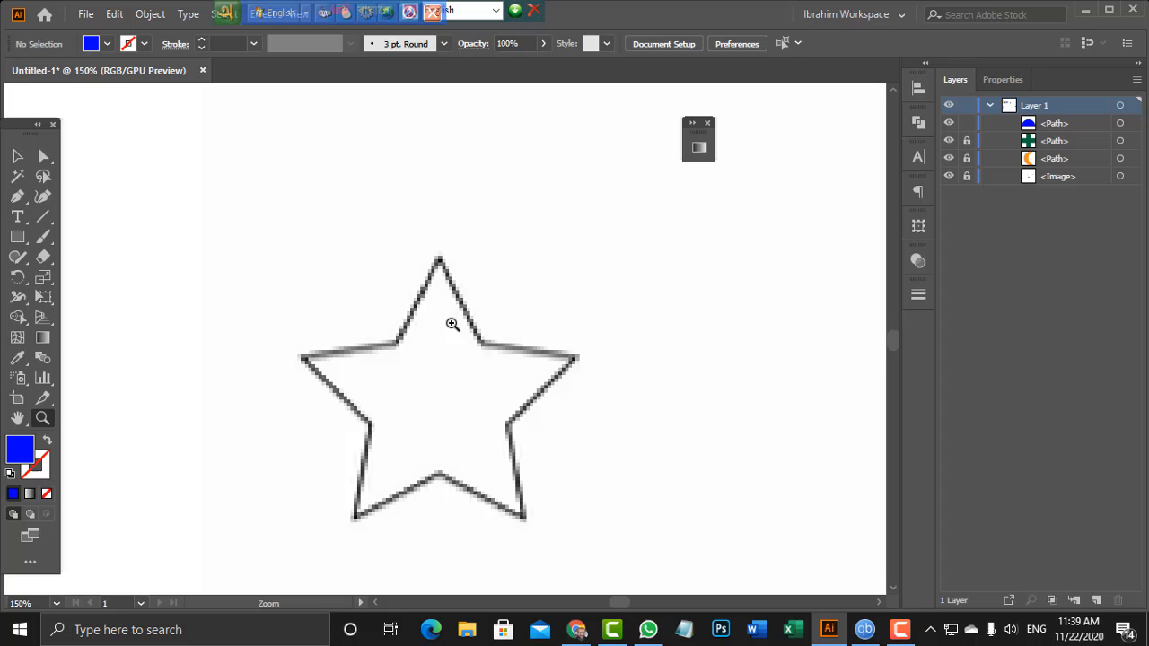
left_click(106, 44)
left_click(11, 71)
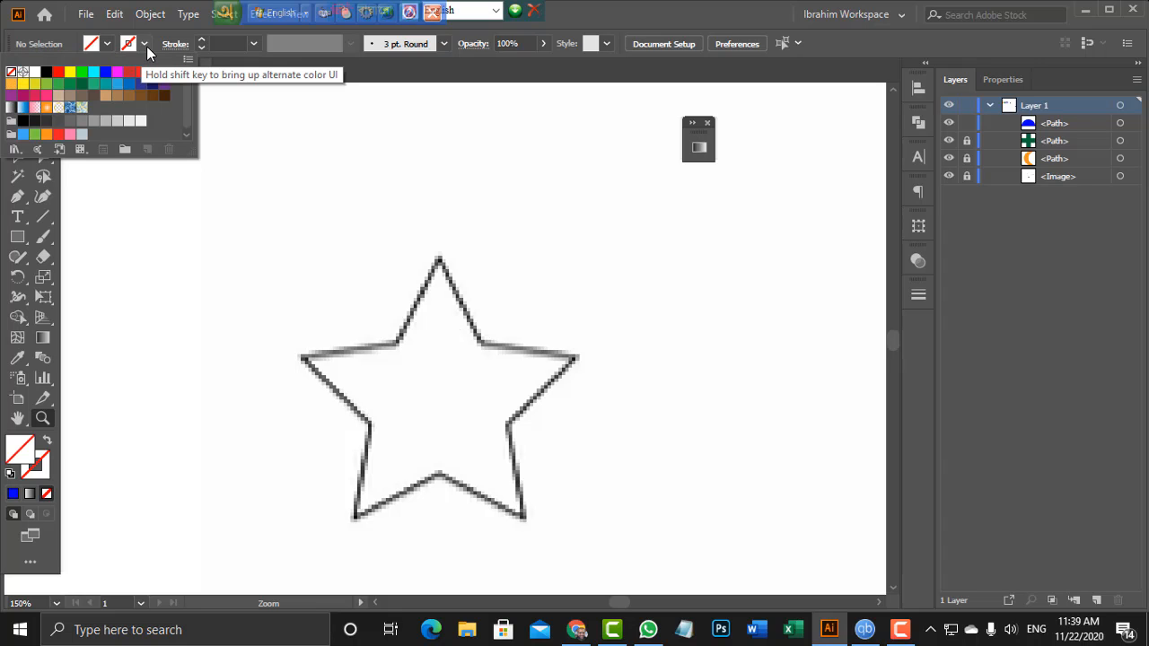
left_click(144, 44)
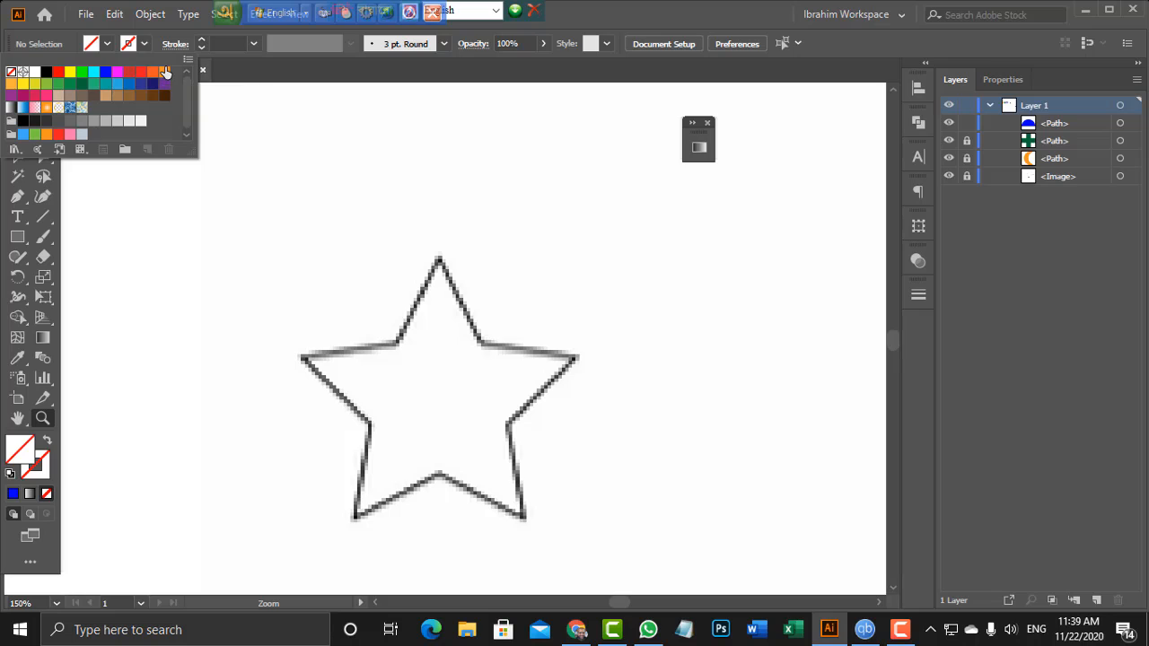
left_click(164, 71)
left_click(201, 40)
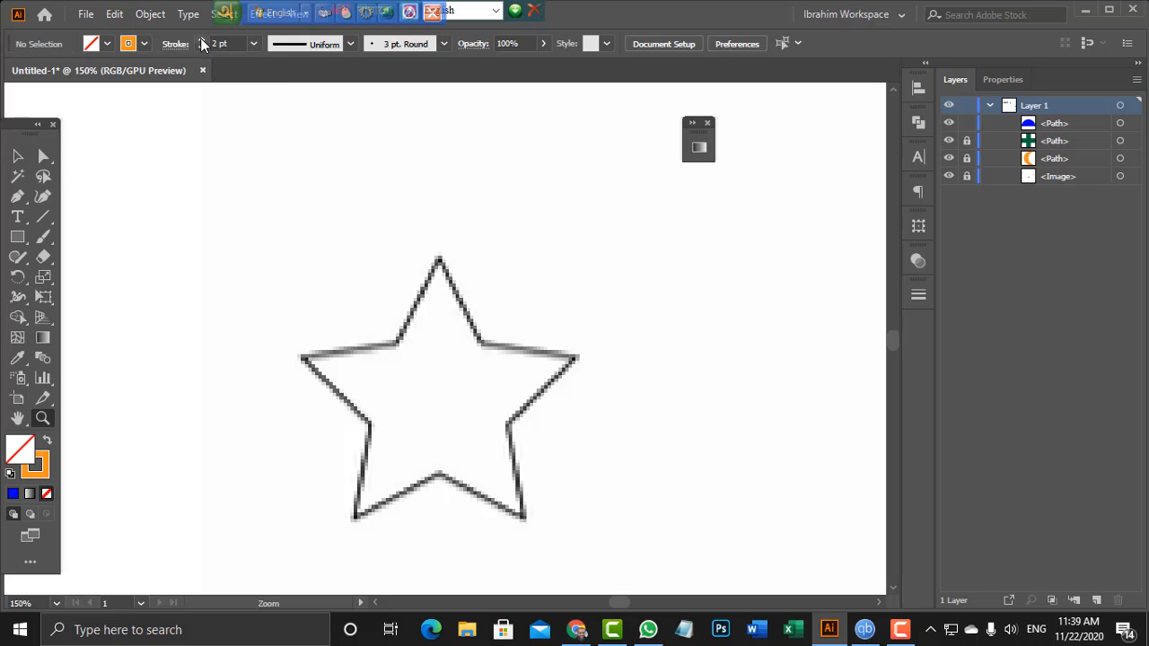
Start a Curvature tool path at the star's top tip
left_click(42, 197)
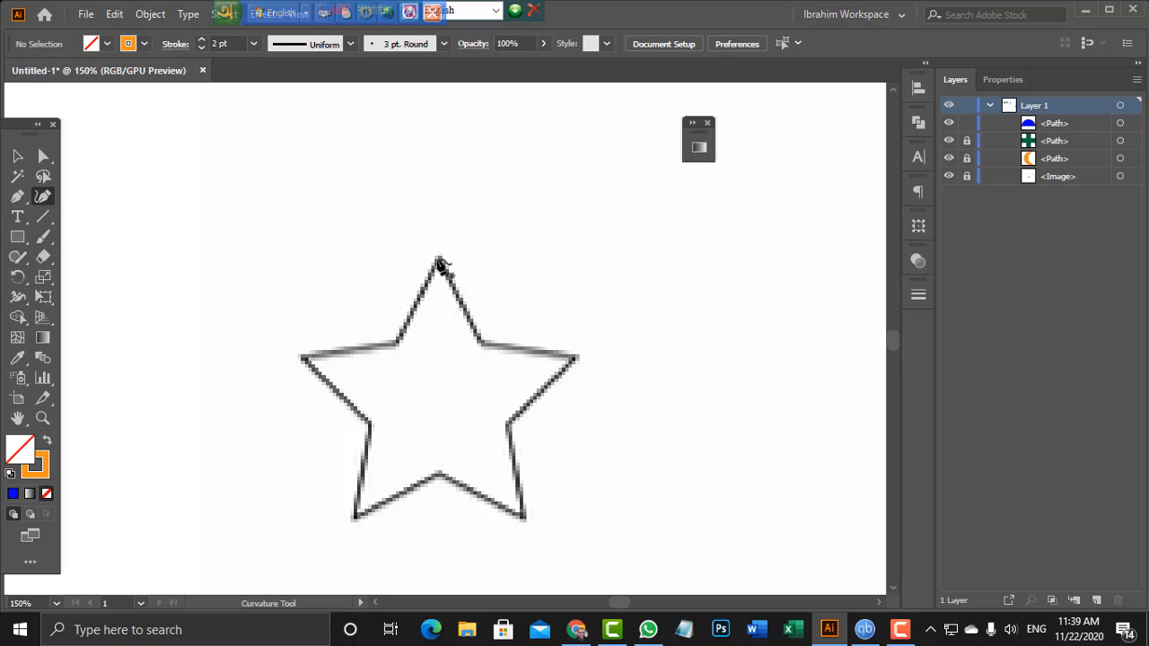
left_click(438, 261)
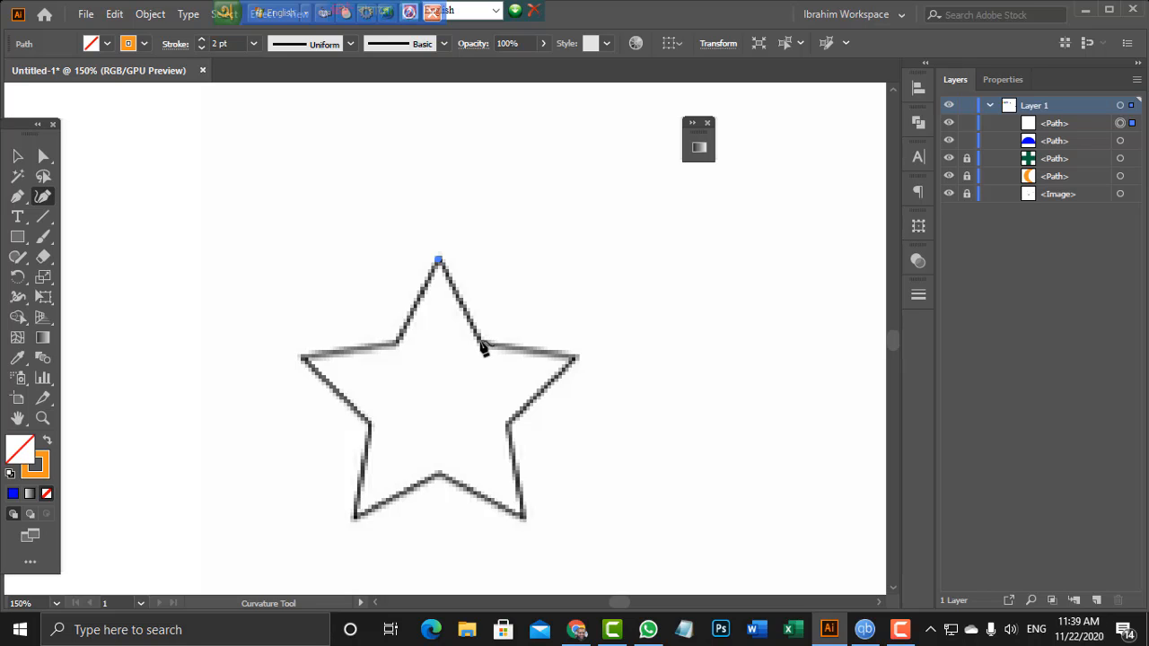
left_click(503, 323)
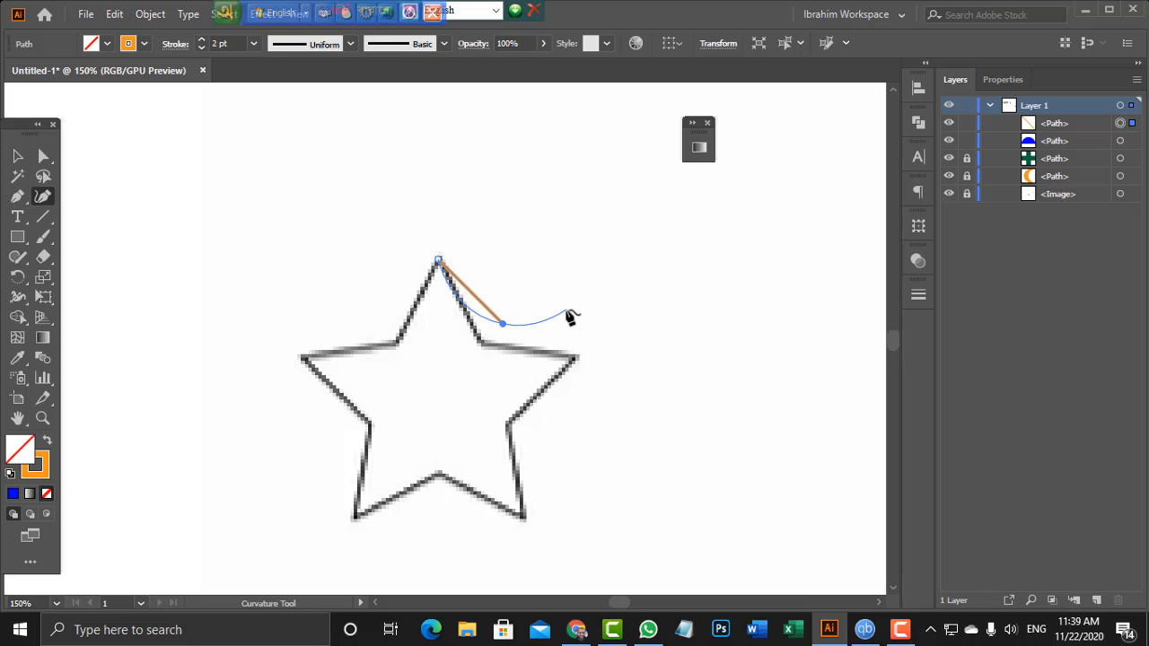
key("Escape")
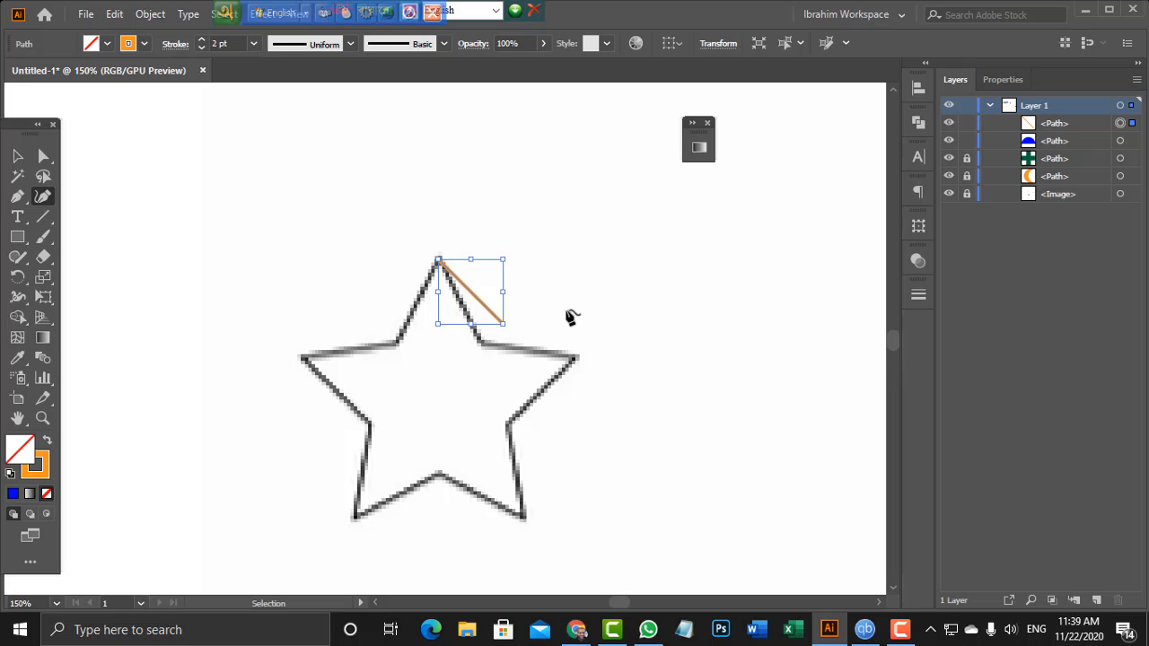
key("ctrl+z")
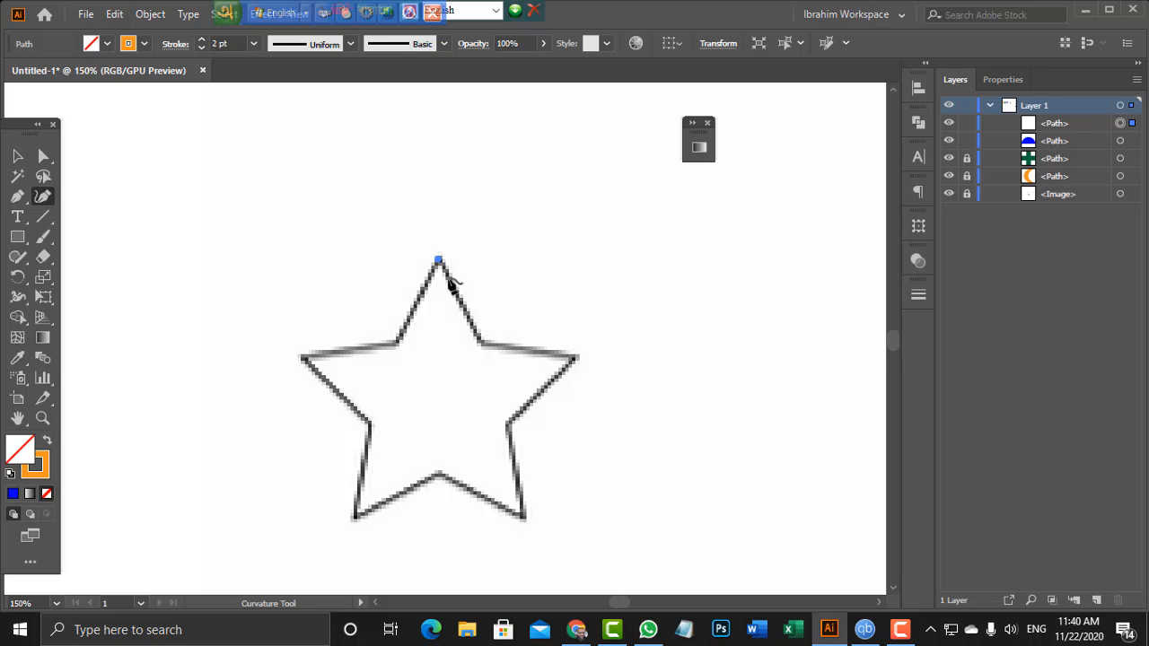
Trace the star clockwise from its top tip, placing a corner point at each remaining inner and outer vertex
left_click(479, 339)
left_click(572, 358)
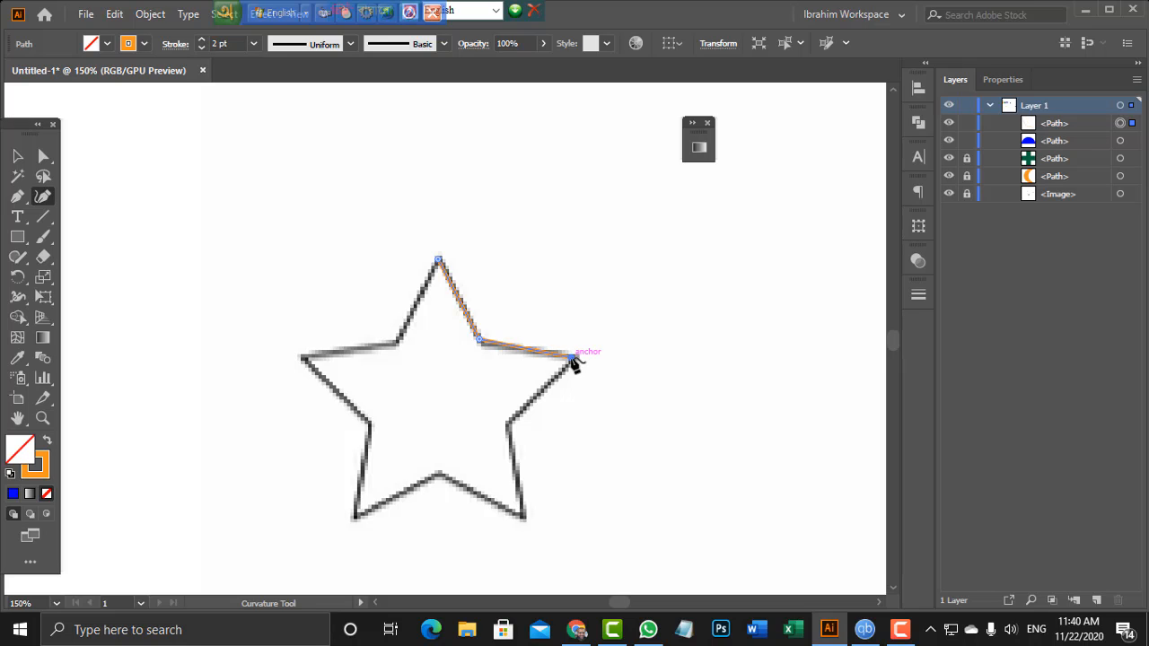
left_click(509, 426)
left_click(524, 517)
left_click(438, 475)
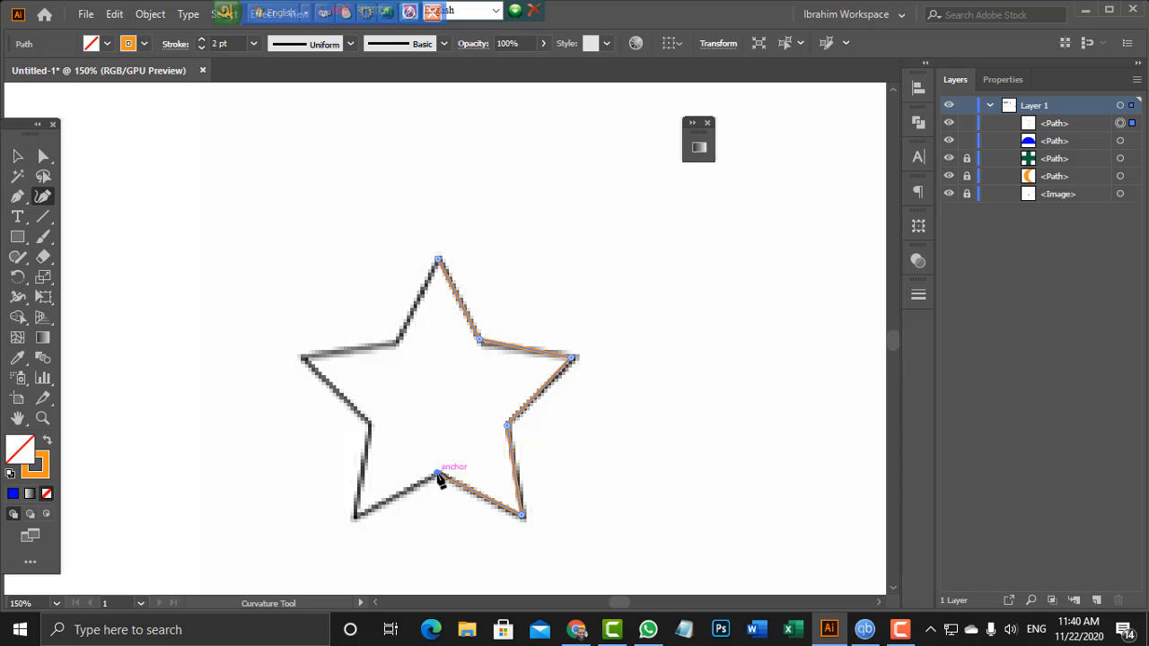
left_click(358, 518)
left_click(369, 421)
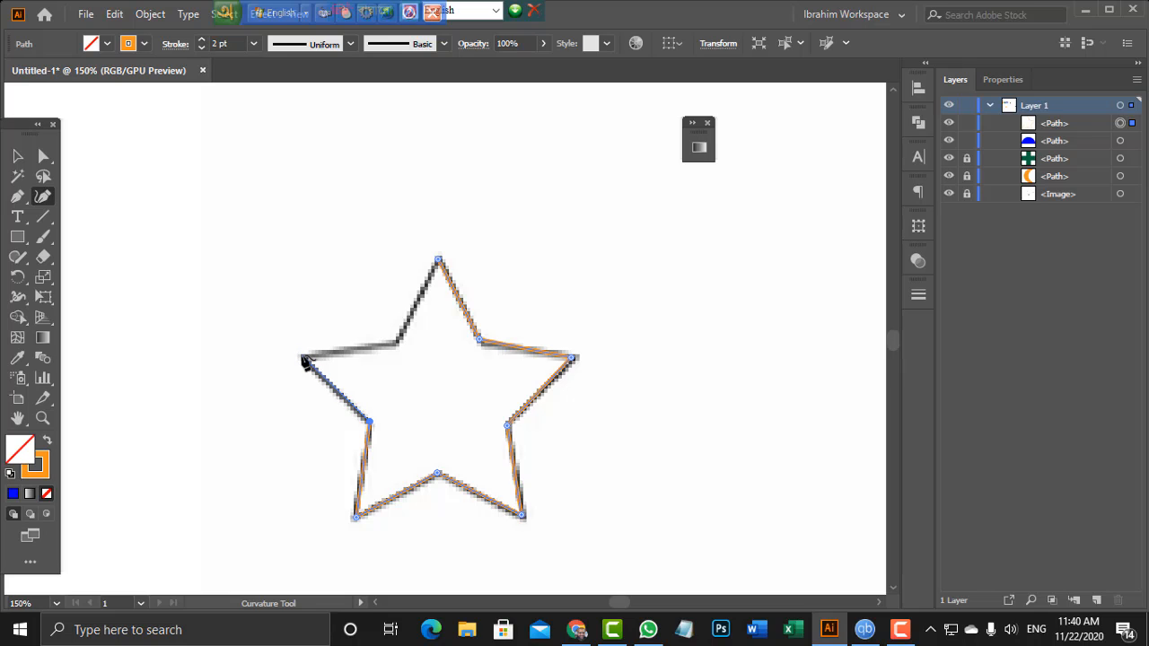
left_click(302, 357)
left_click(395, 344)
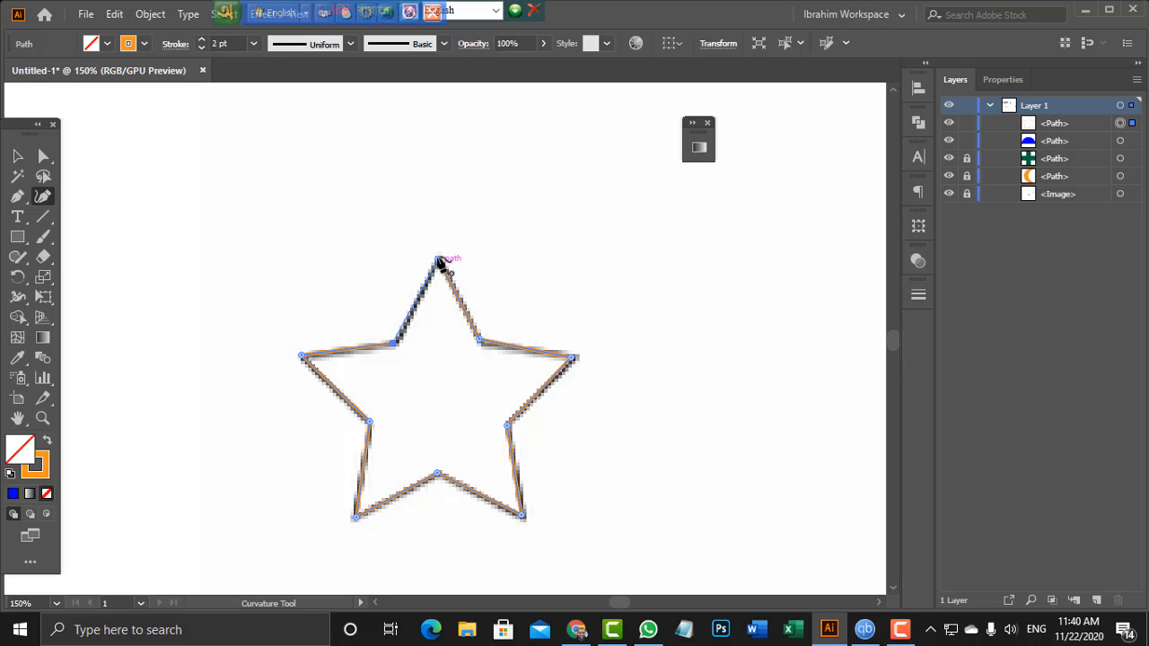
Close the star path at its top tip and convert that point from smooth to corner
left_click(439, 261)
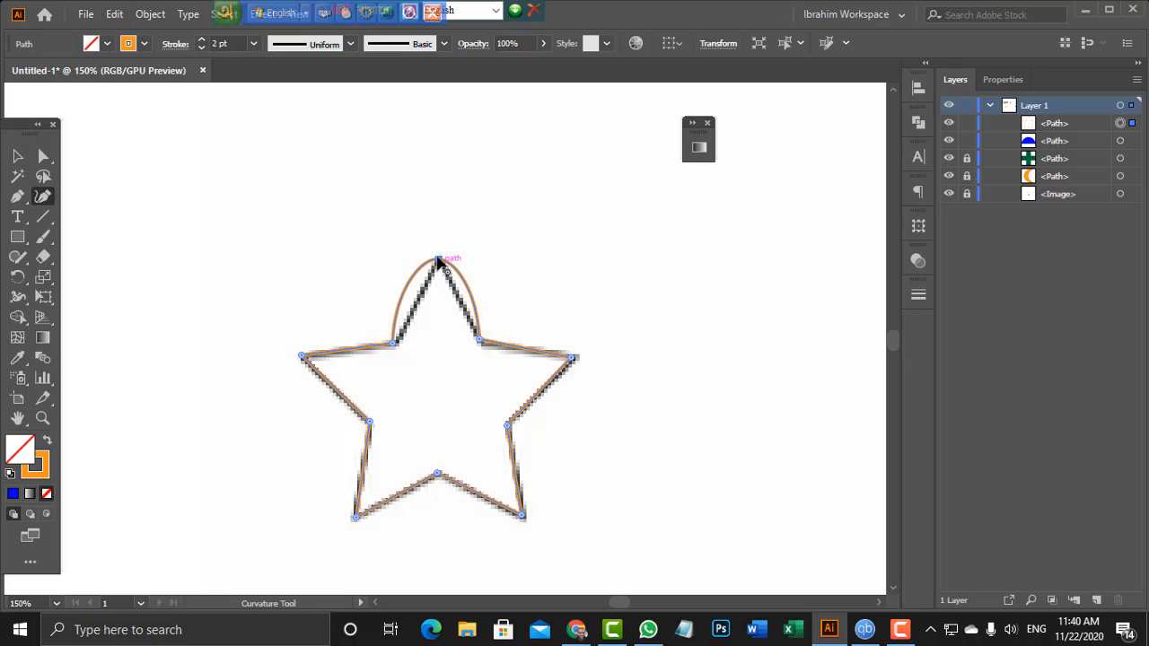
left_click(438, 261)
double_click(438, 262)
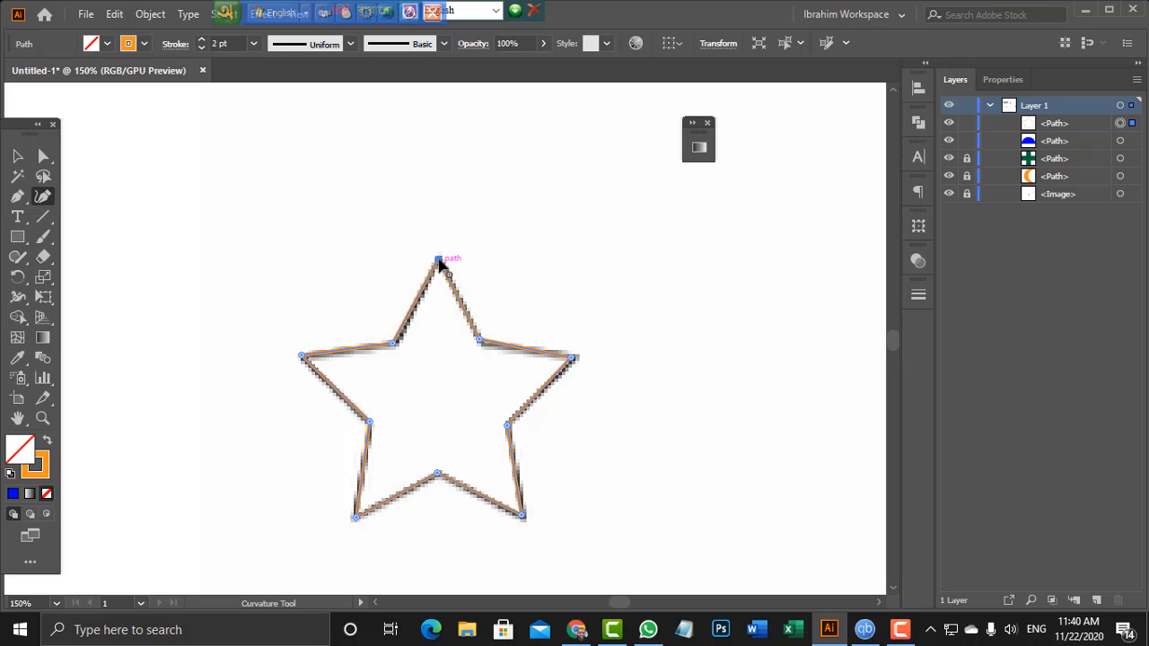
Fill the traced star with RGB Yellow and remove its stroke
left_click(19, 156)
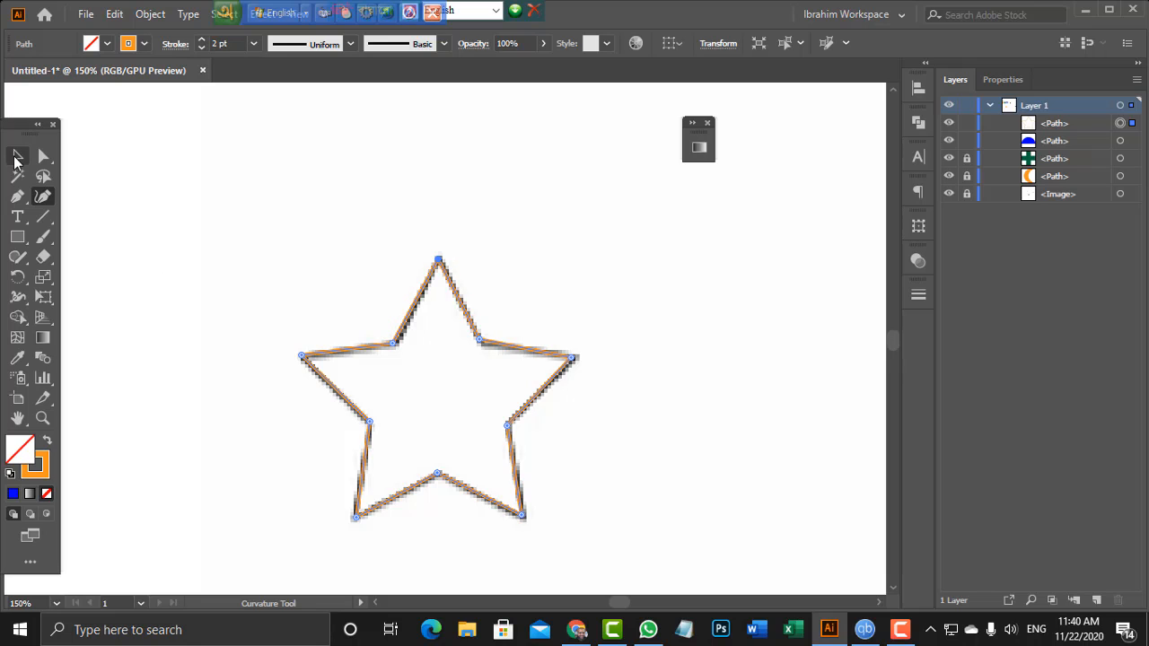
left_click(106, 44)
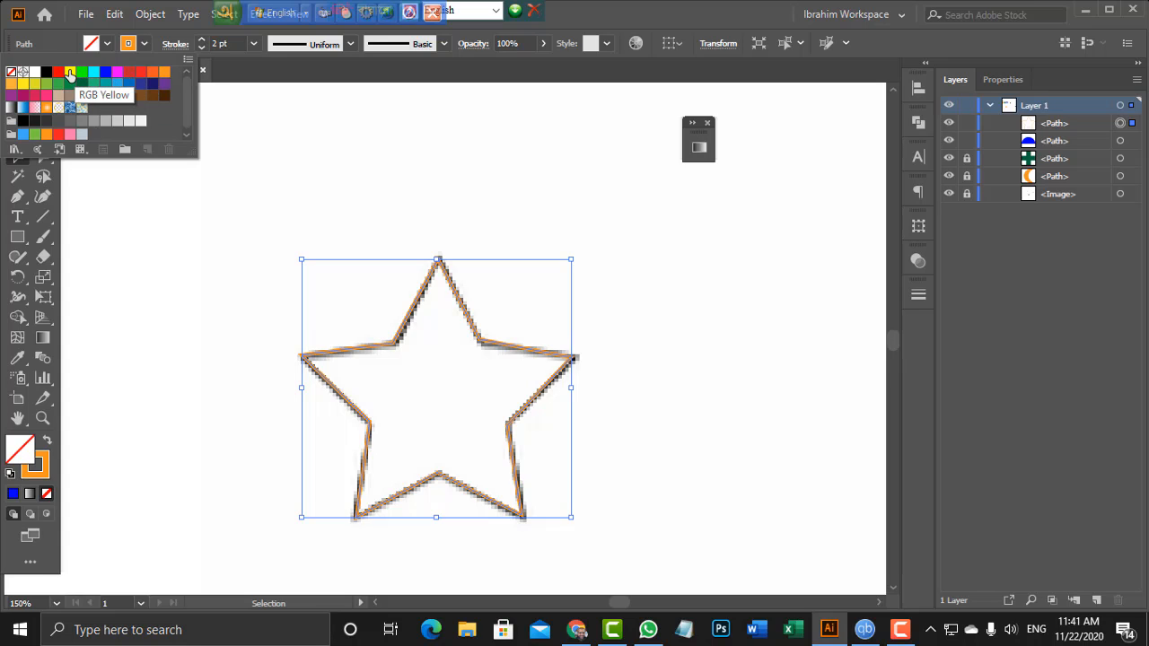
left_click(69, 75)
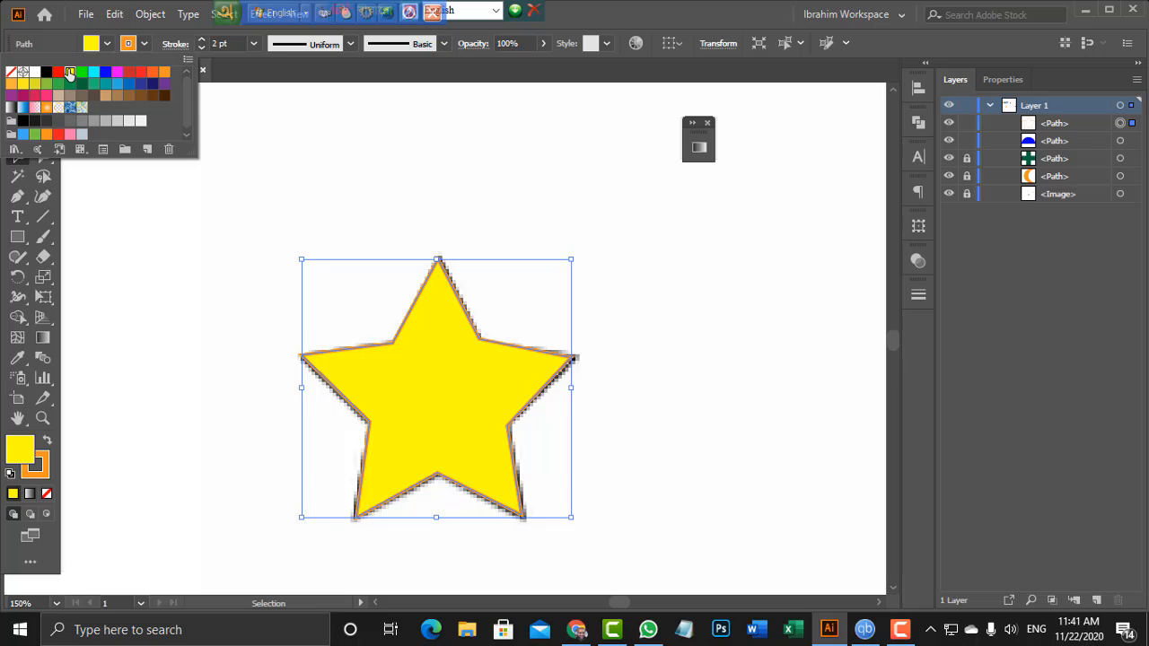
left_click(143, 45)
left_click(144, 45)
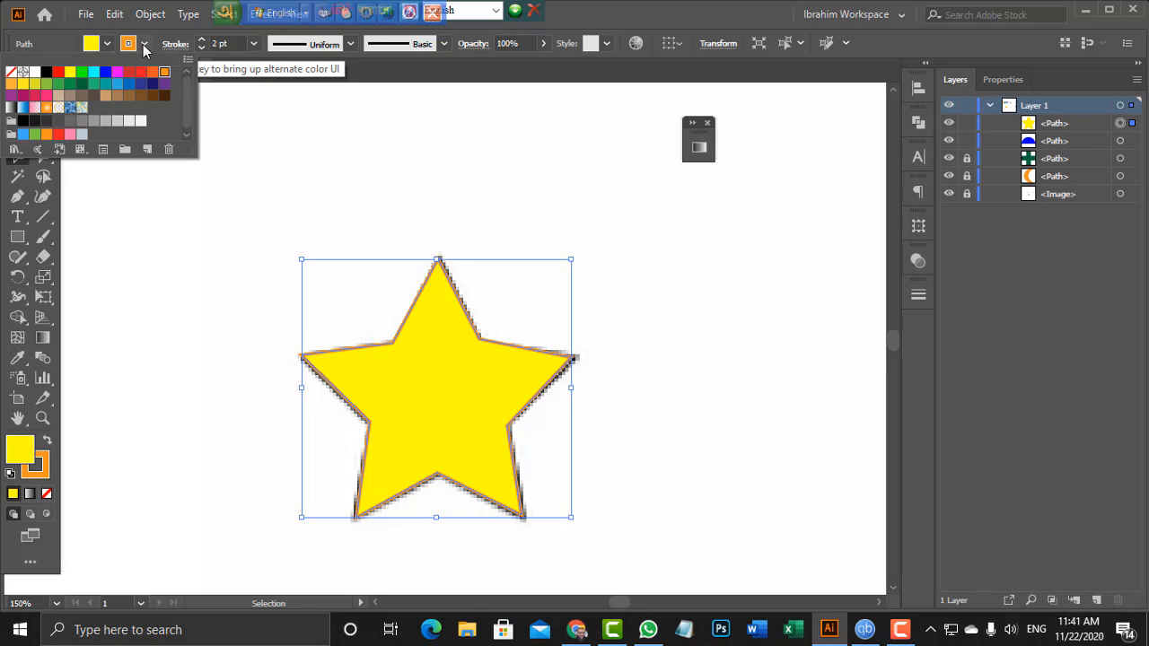
left_click(10, 72)
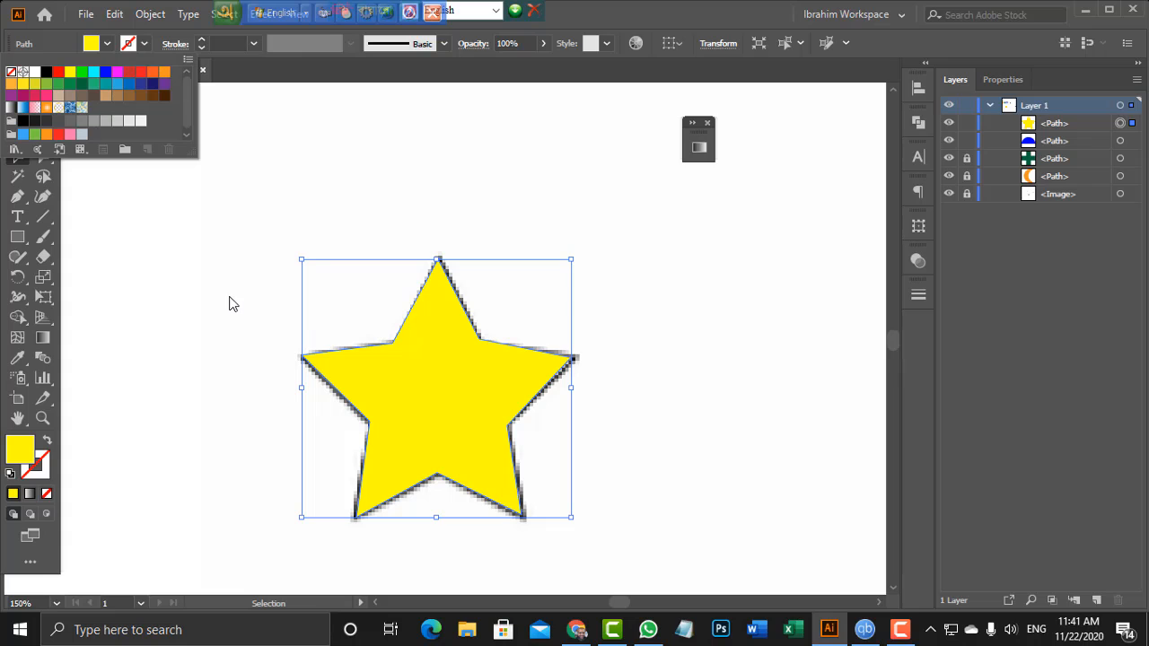
left_click(416, 352)
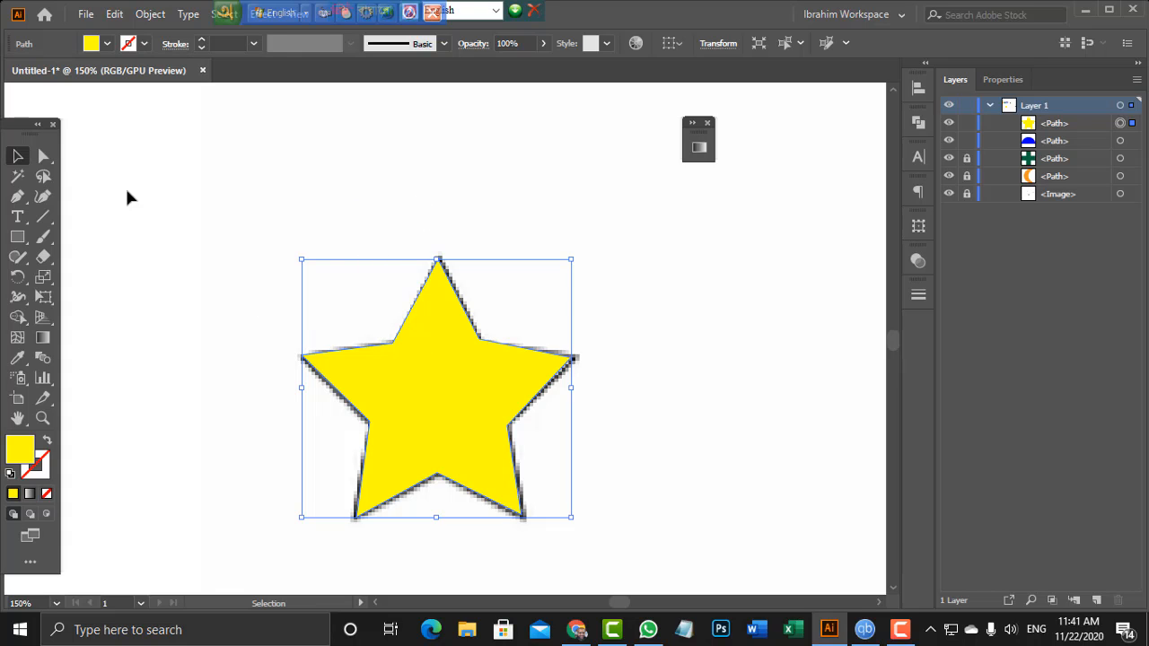
Move the yellow star off its outline and into the row of finished shapes, beside the blue semicircle
left_click_drag(463, 416, 308, 314)
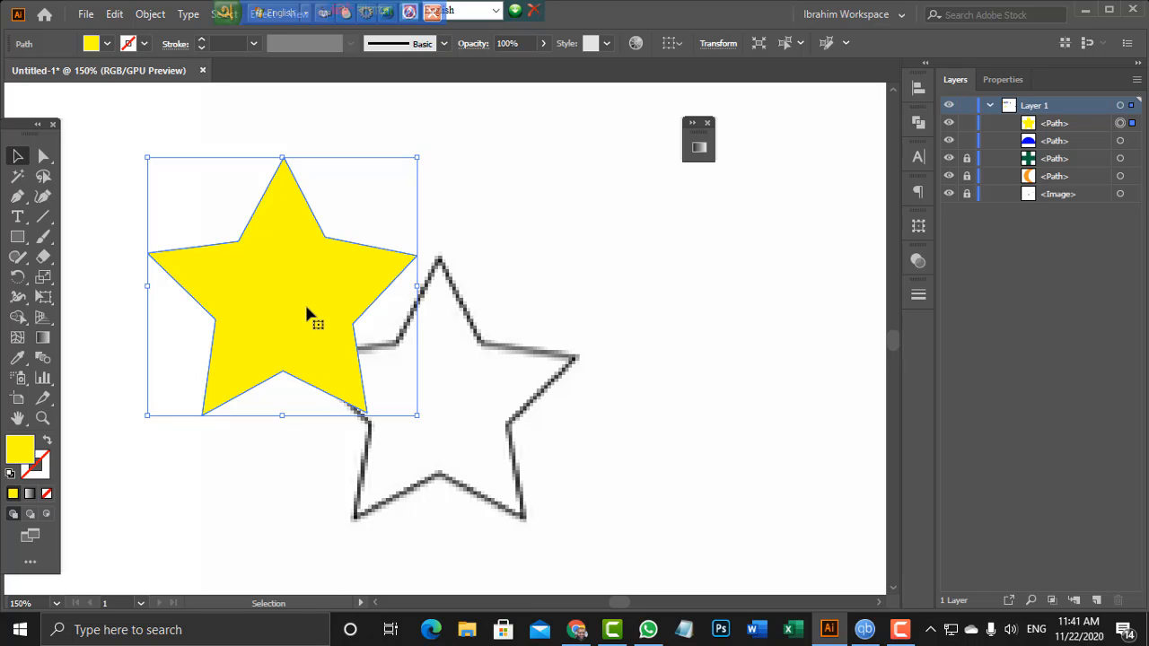
key("ctrl+minus")
key("ctrl+minus")
key("ctrl+minus")
key("ctrl+minus")
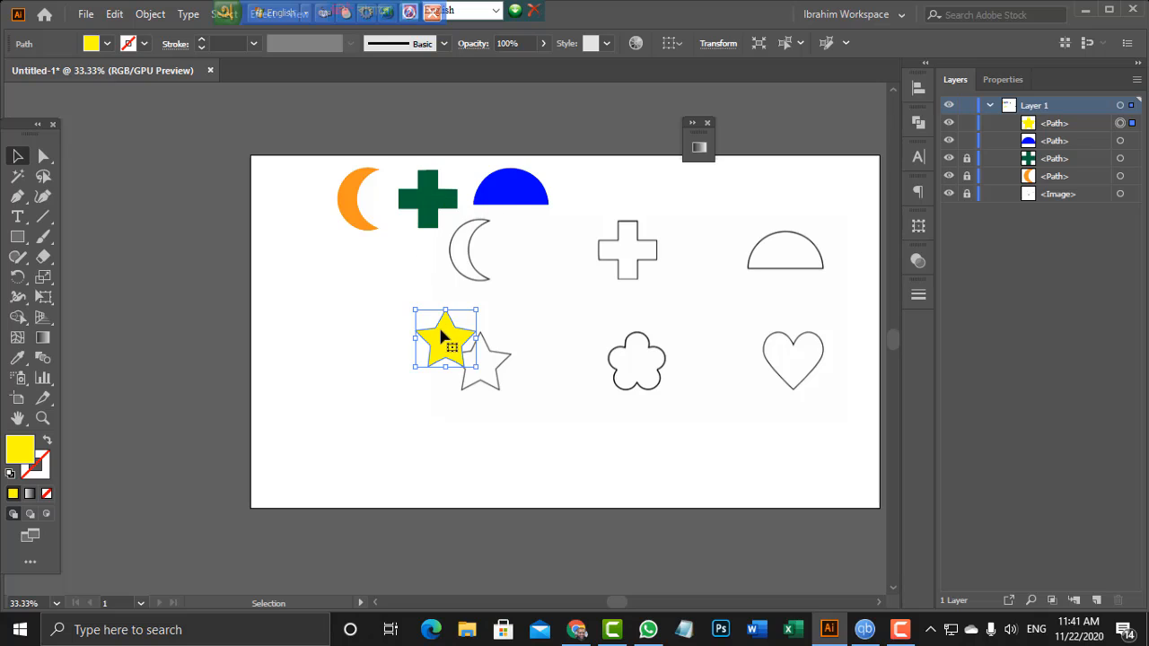
left_click_drag(442, 336, 582, 185)
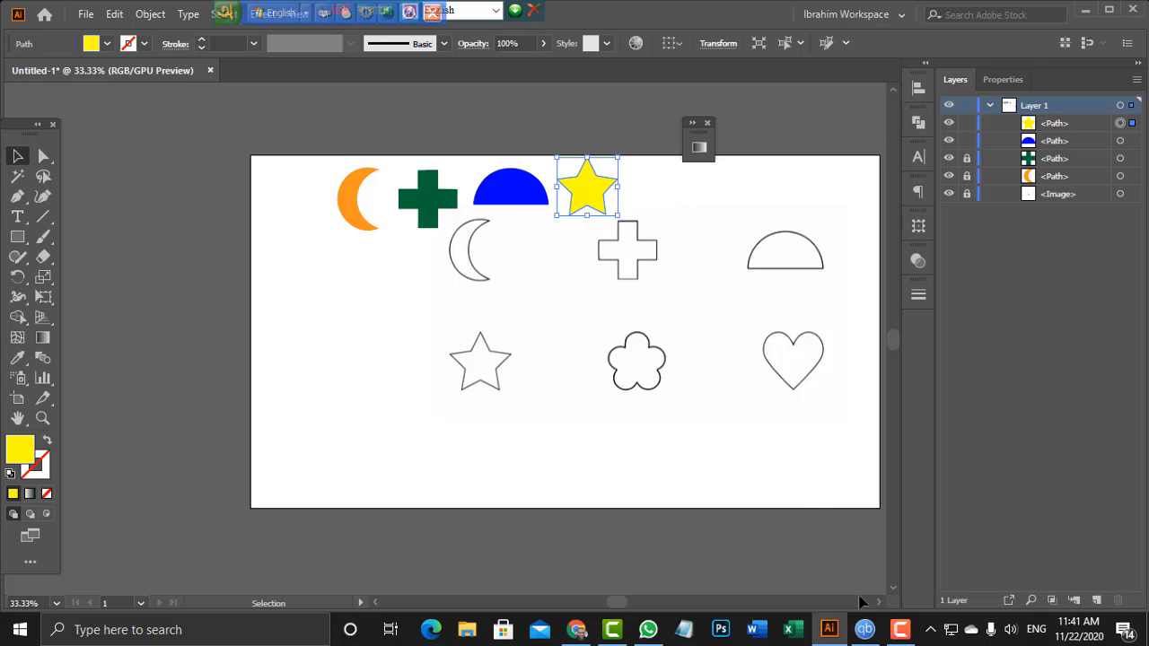
left_click(899, 629)
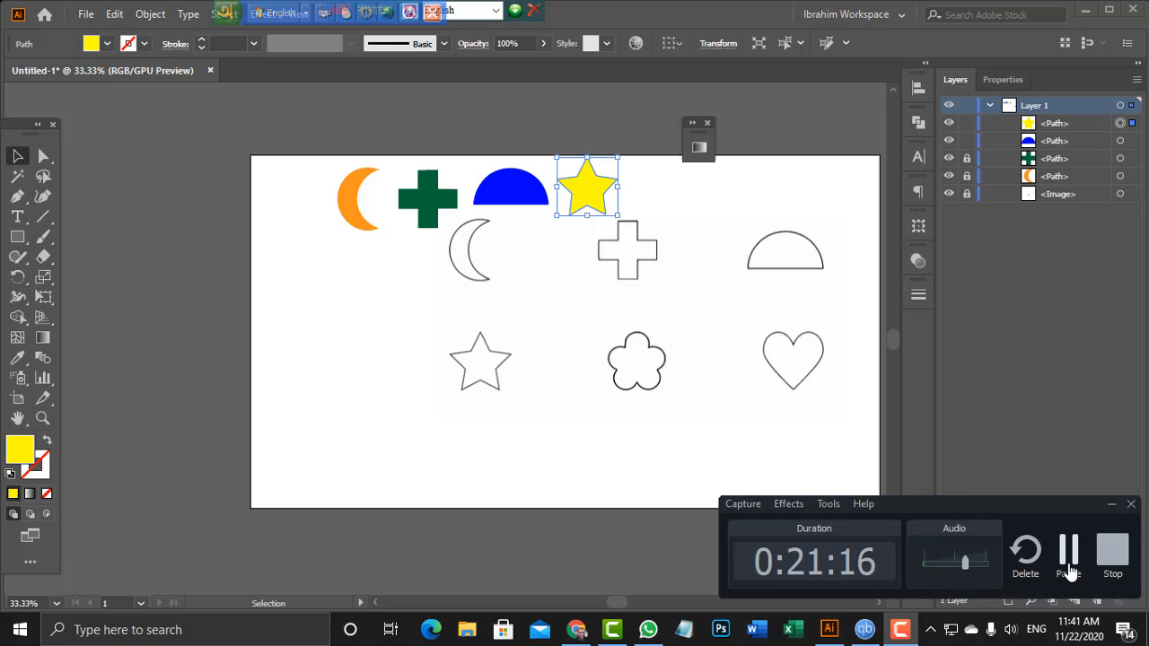
left_click(1068, 564)
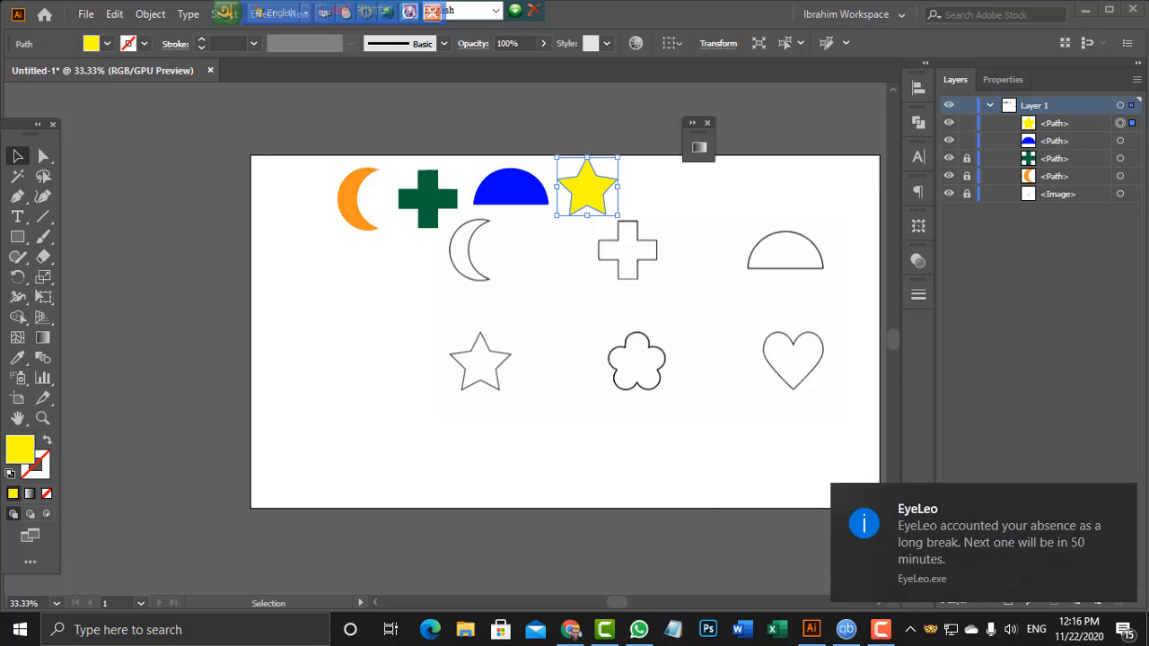
left_click(1119, 500)
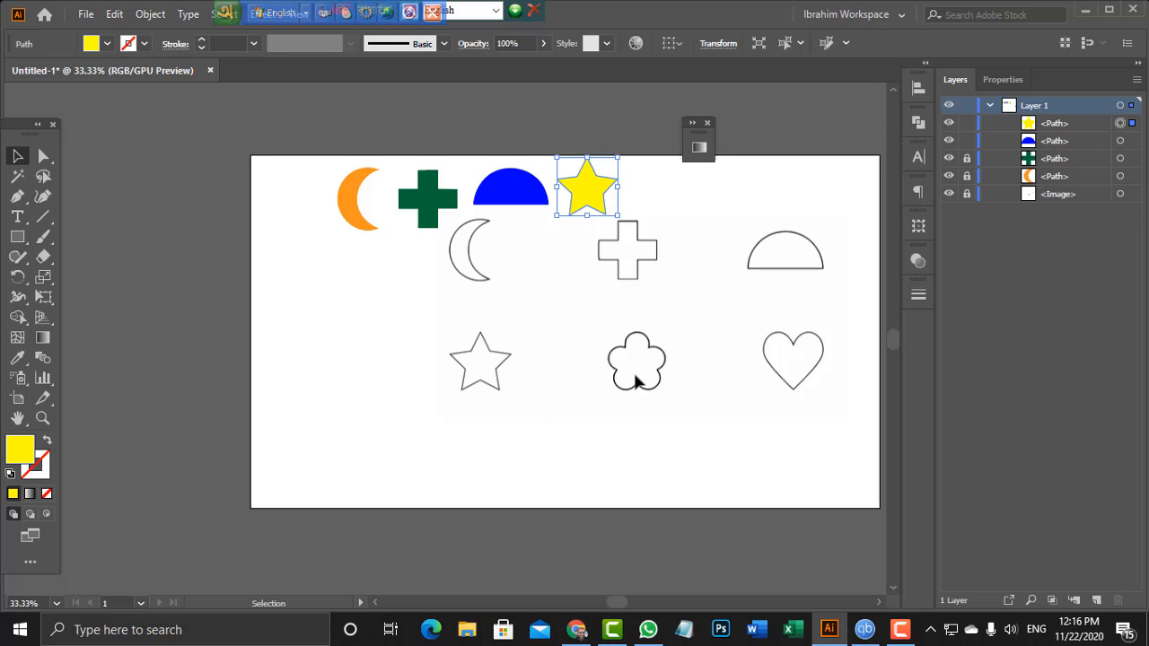
Start a Curvature tool path at the flower's upper-left notch and trace the top petal, ending with a corner point at the upper-right notch
key("z")
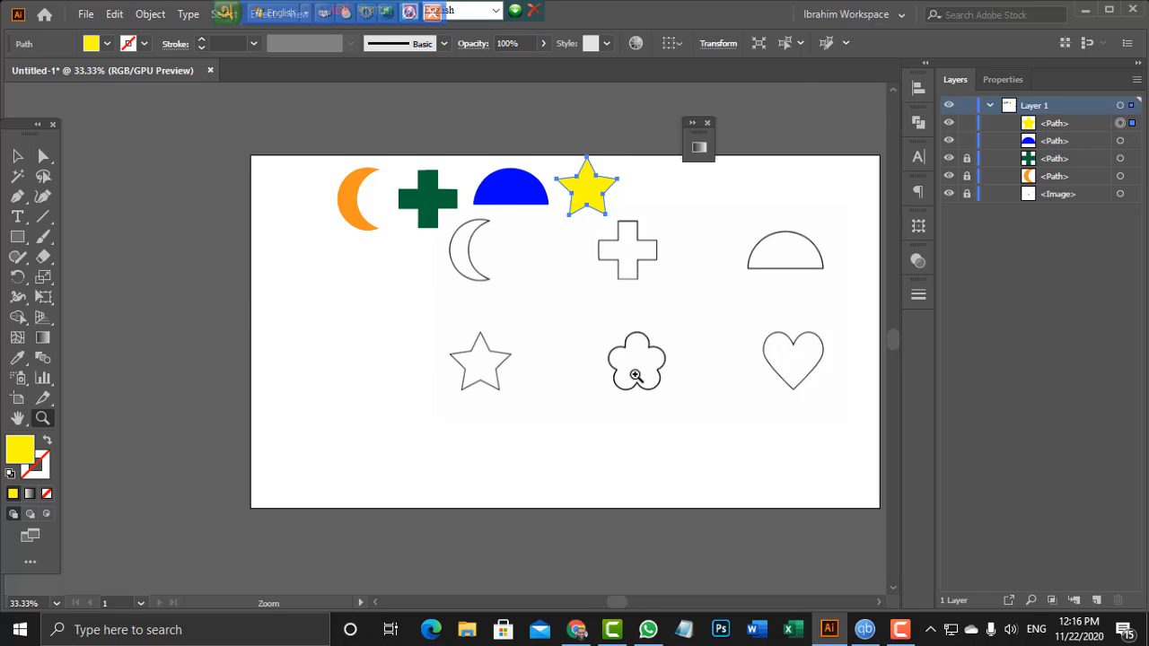
left_click(636, 379)
left_click(466, 335)
left_click(466, 335)
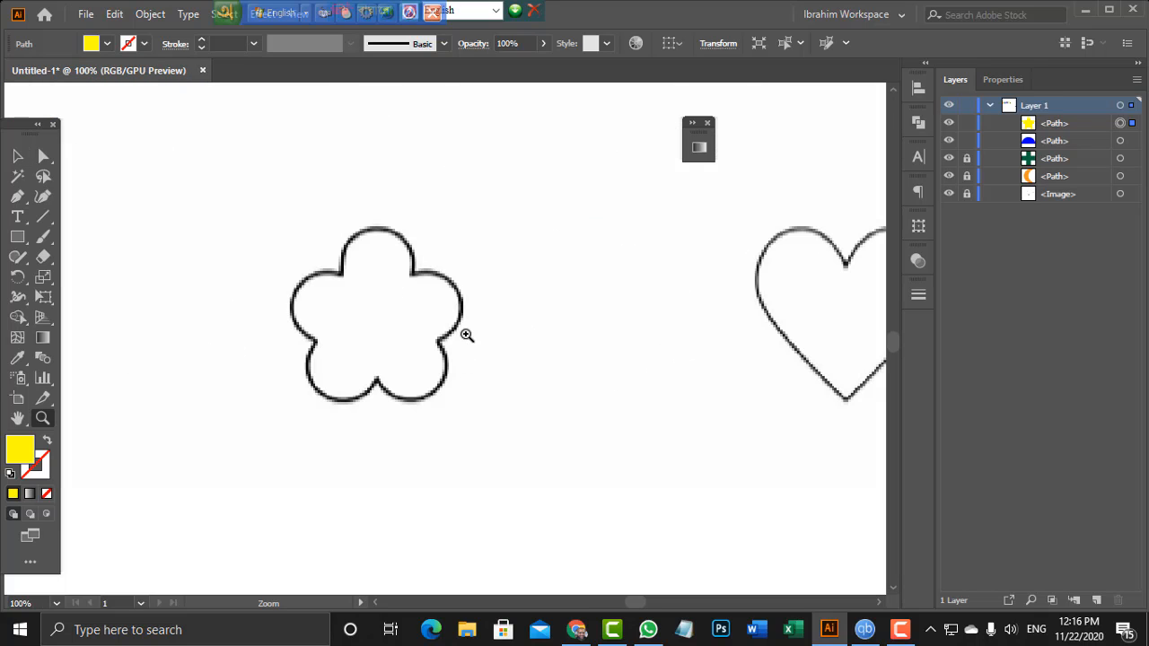
left_click(43, 198)
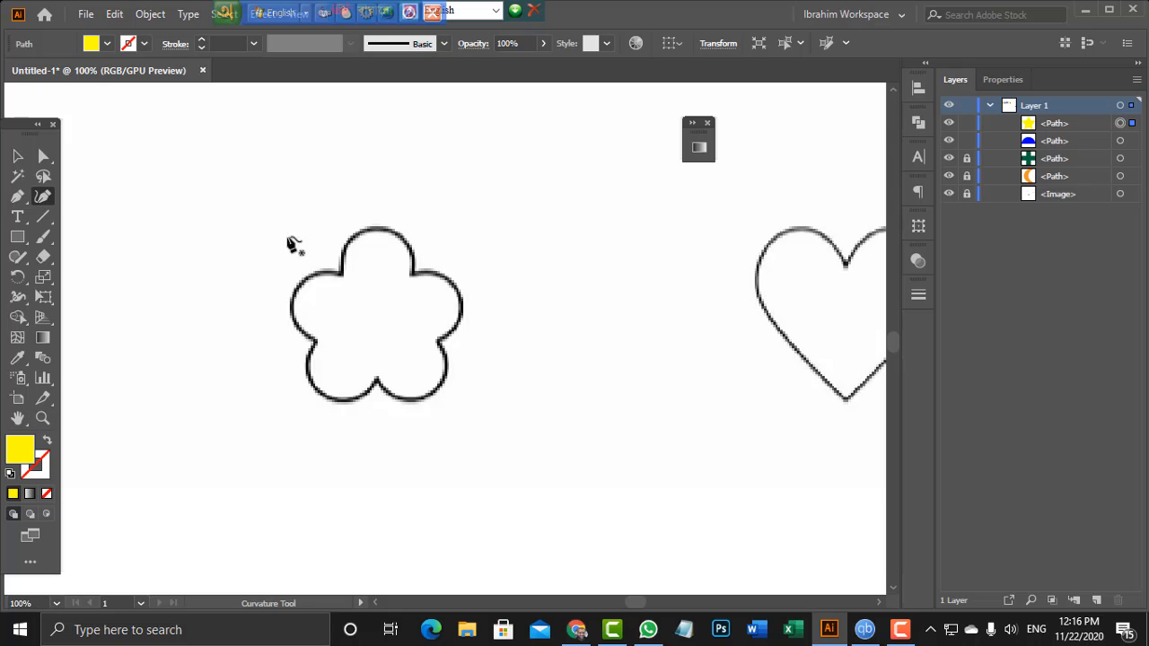
left_click(341, 272)
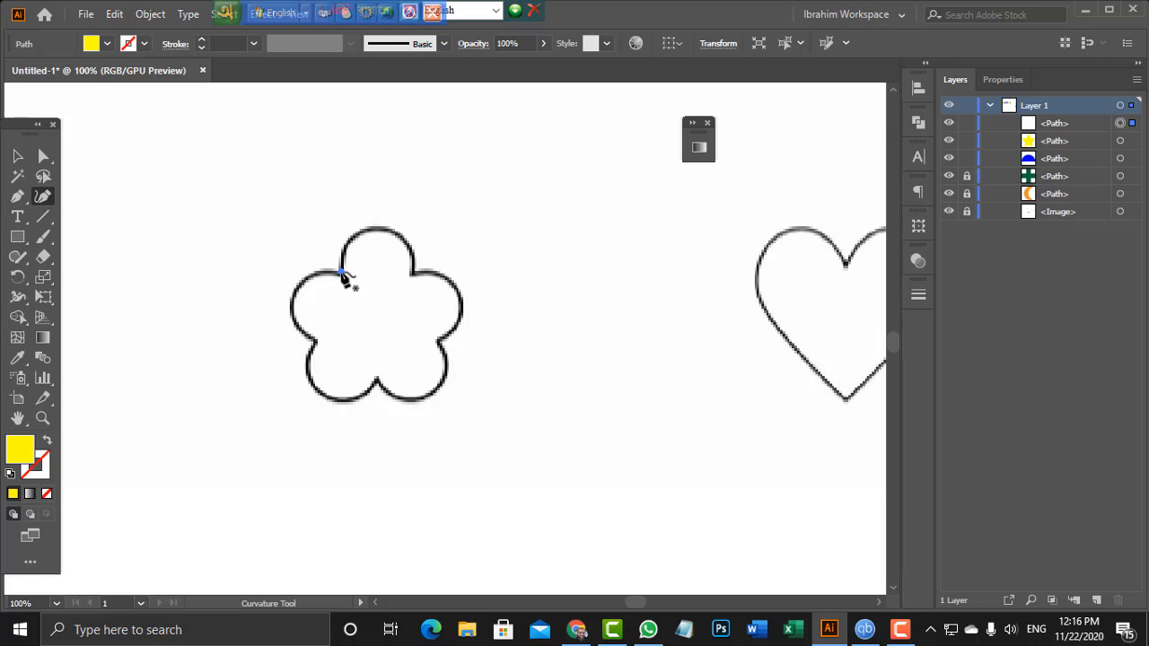
left_click(384, 228)
left_click_drag(385, 232, 368, 235)
left_click(394, 231)
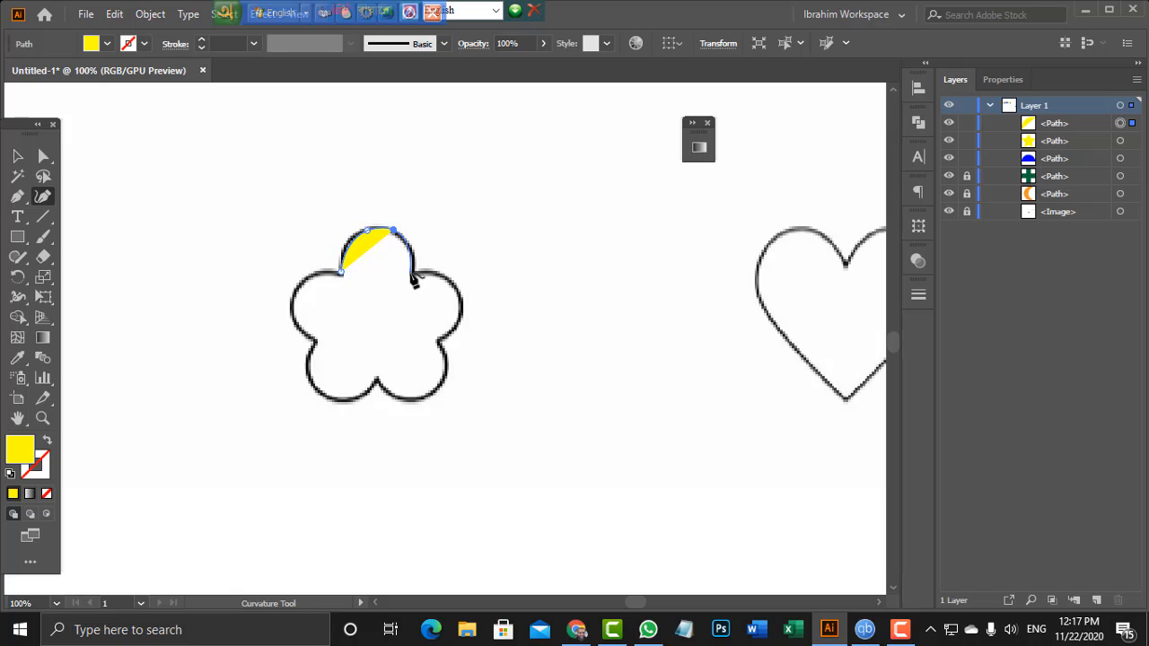
left_click(413, 273)
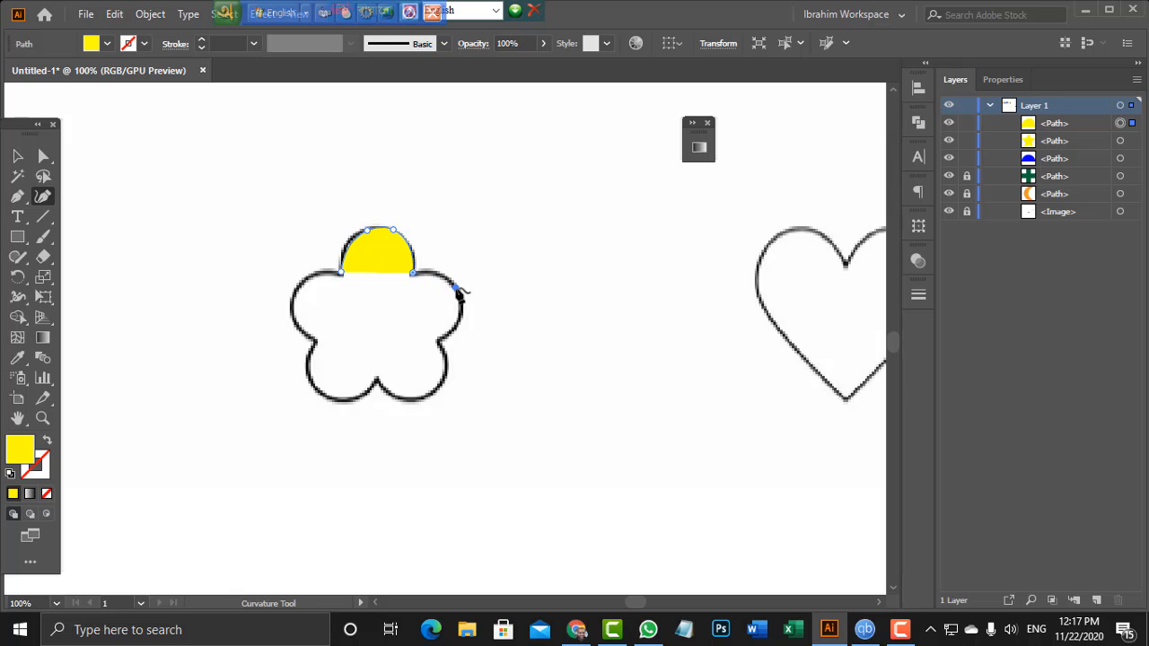
Trace the flower's right and lower-right petals with smooth curve points, placing corner points at the lower-right and bottom notches
left_click(457, 289)
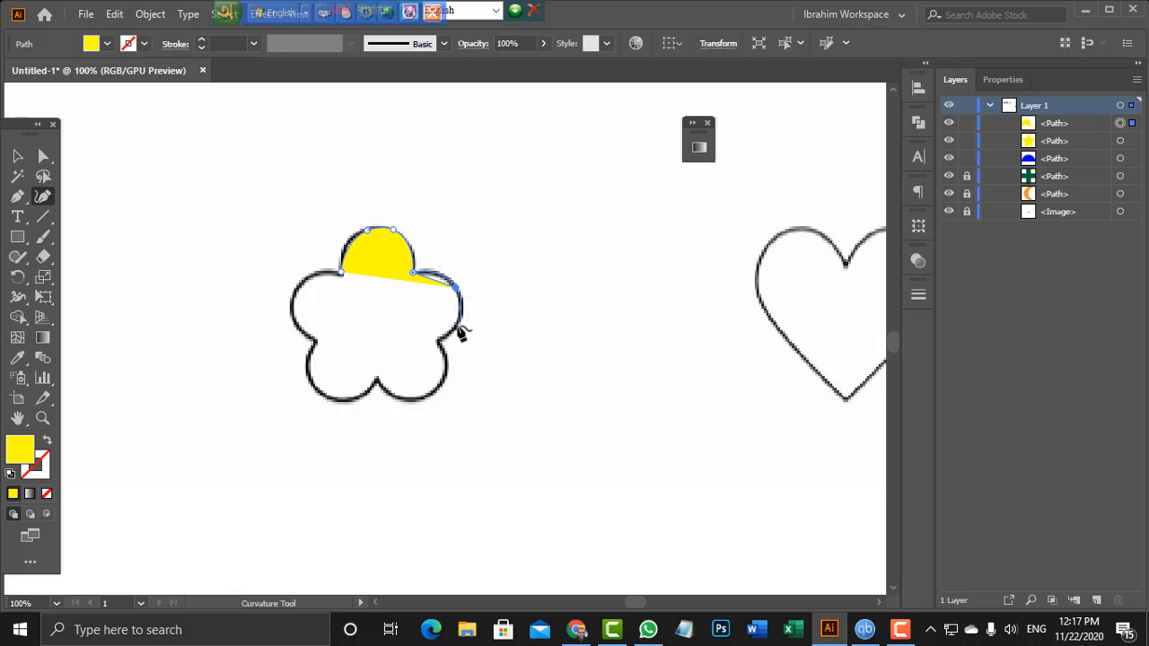
left_click(458, 325)
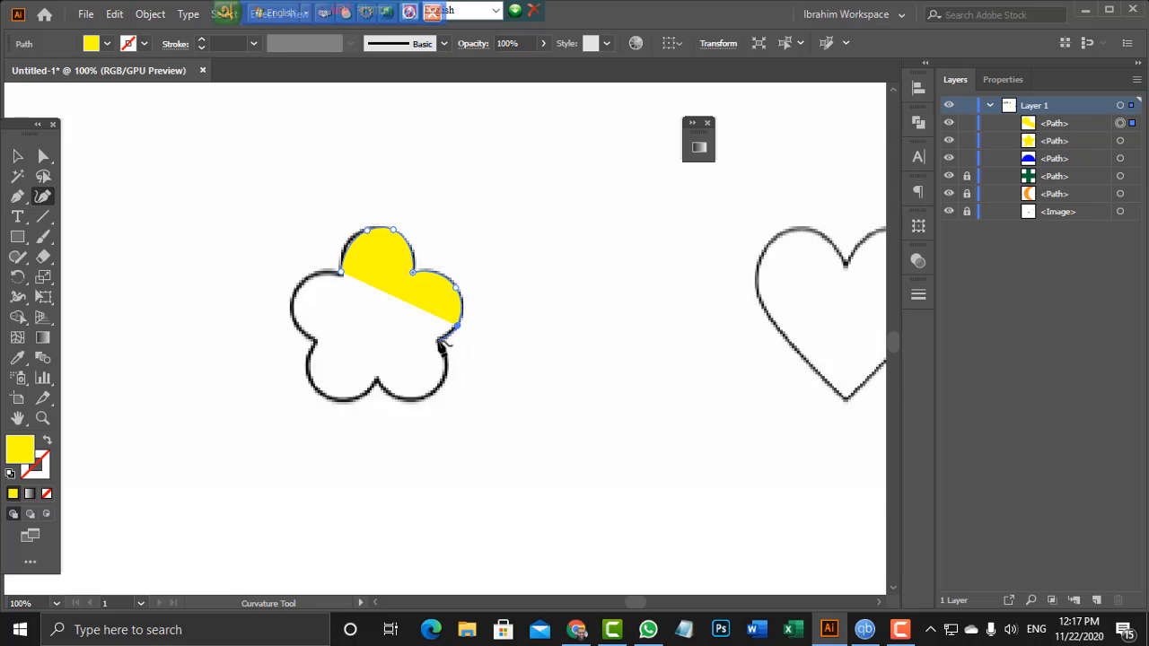
left_click(439, 341)
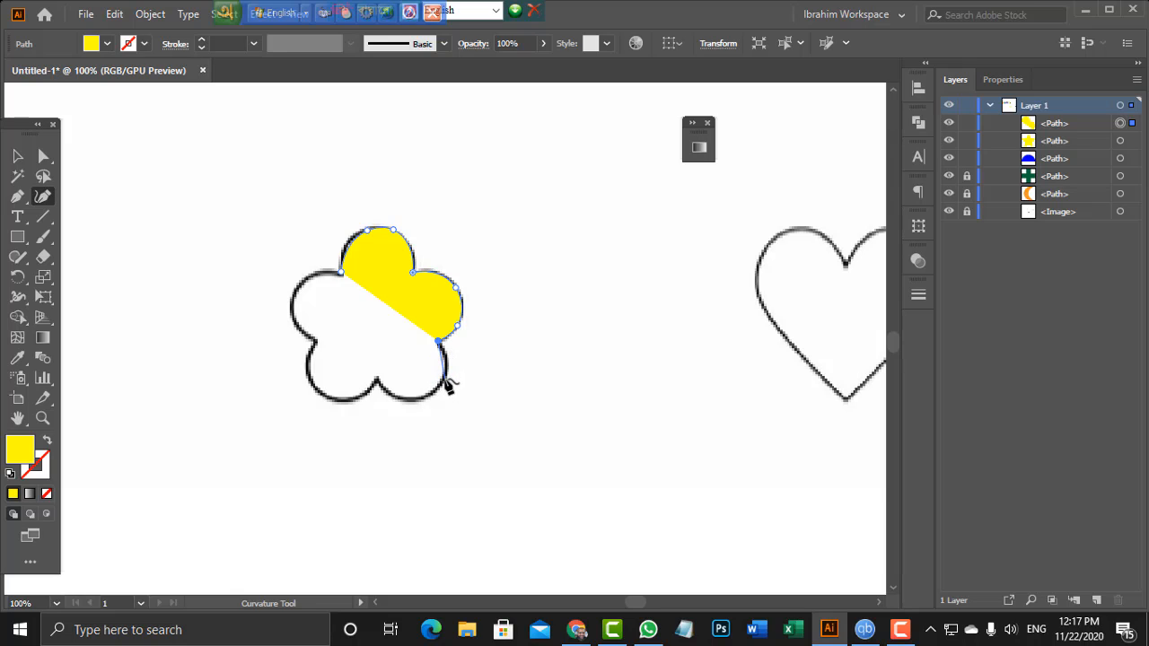
left_click(444, 380)
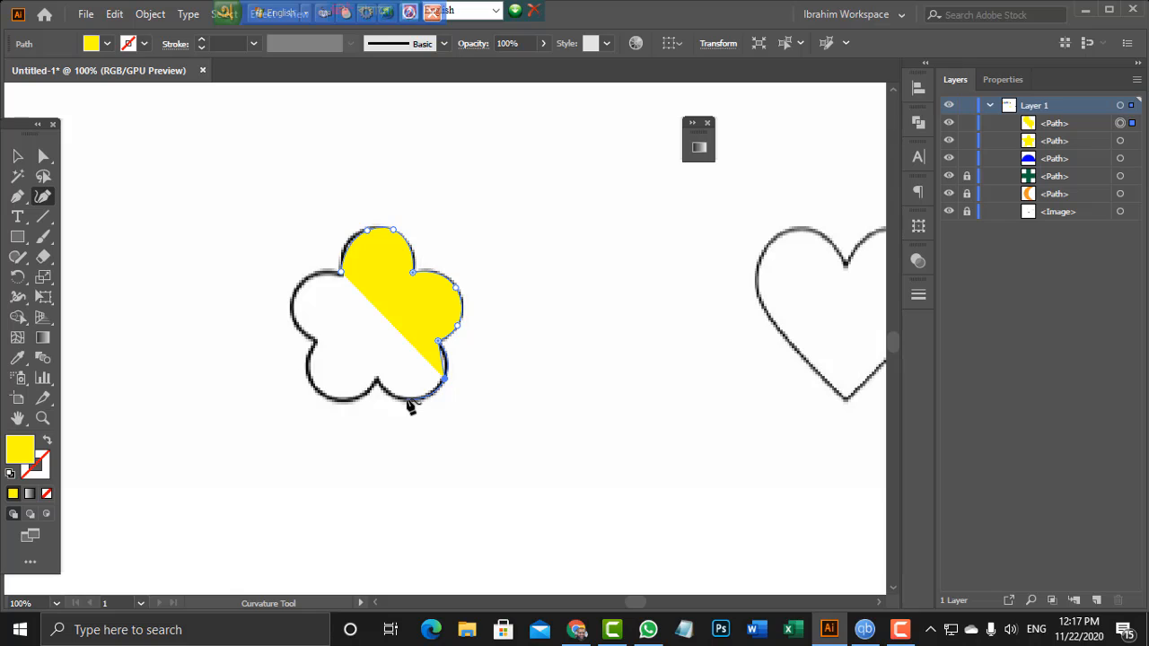
left_click(407, 399)
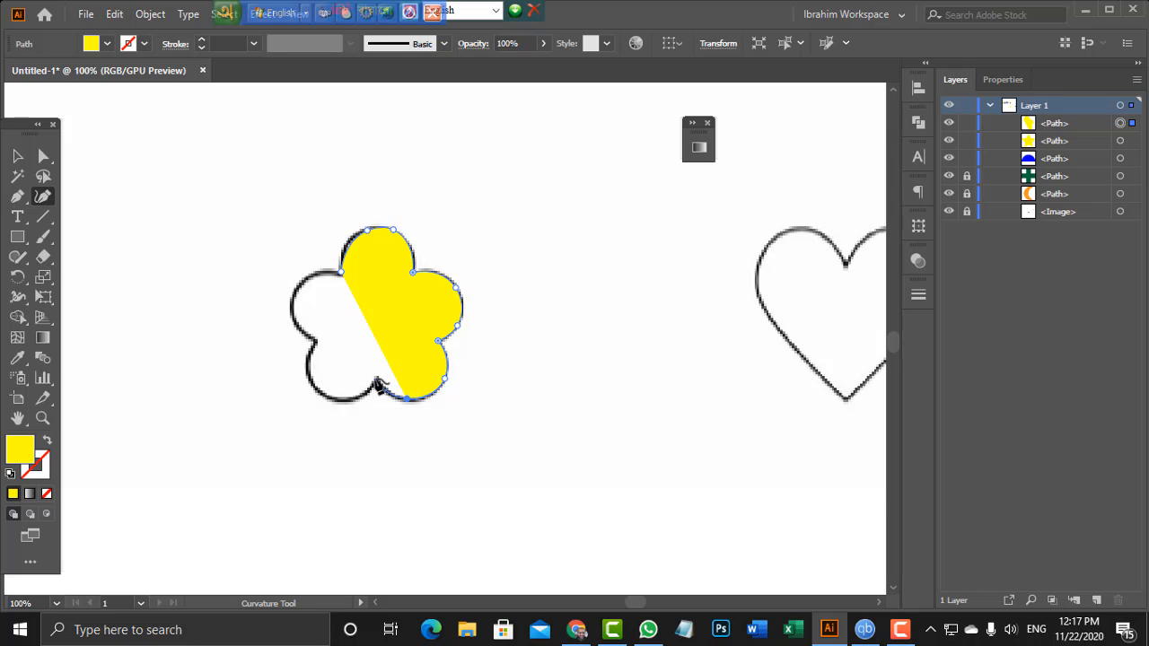
left_click(375, 379)
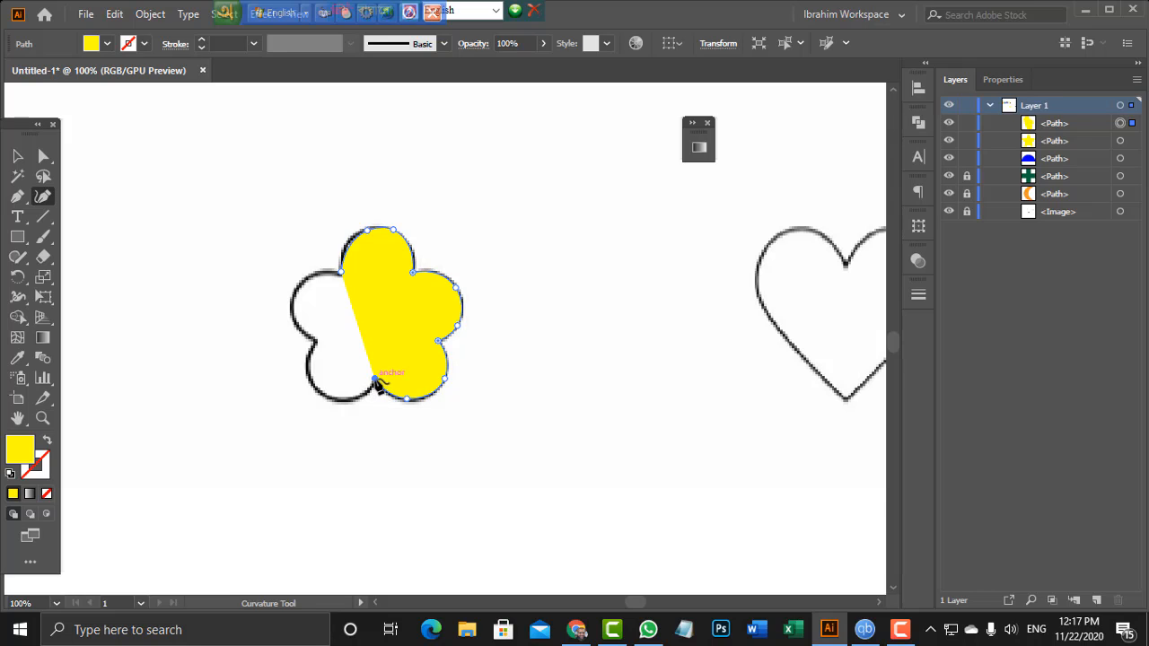
Trace the flower's lower-left and upper-left petals with a corner point at the notch between them, closing the path at its starting point
left_click(331, 397)
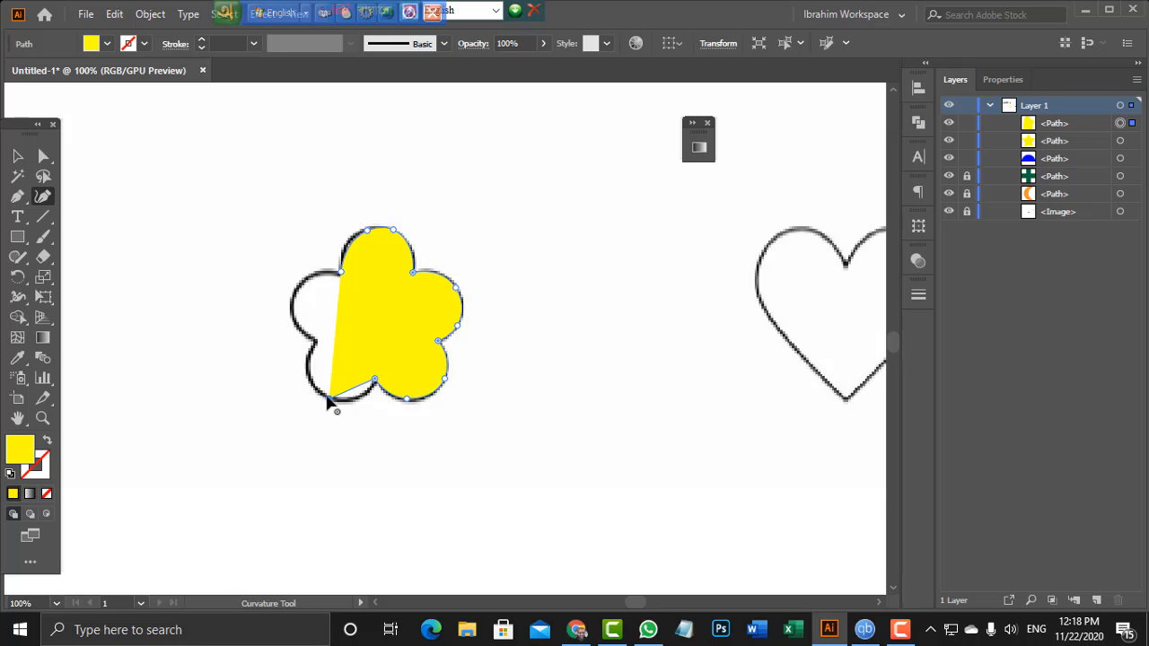
left_click_drag(332, 397, 345, 400)
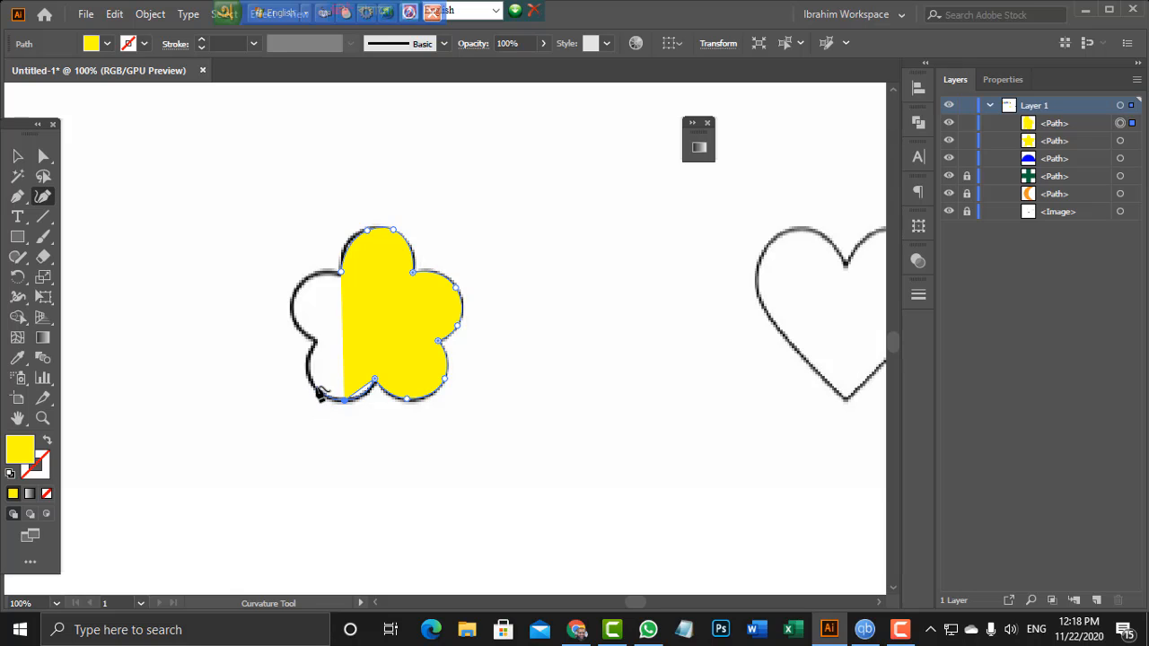
left_click(316, 388)
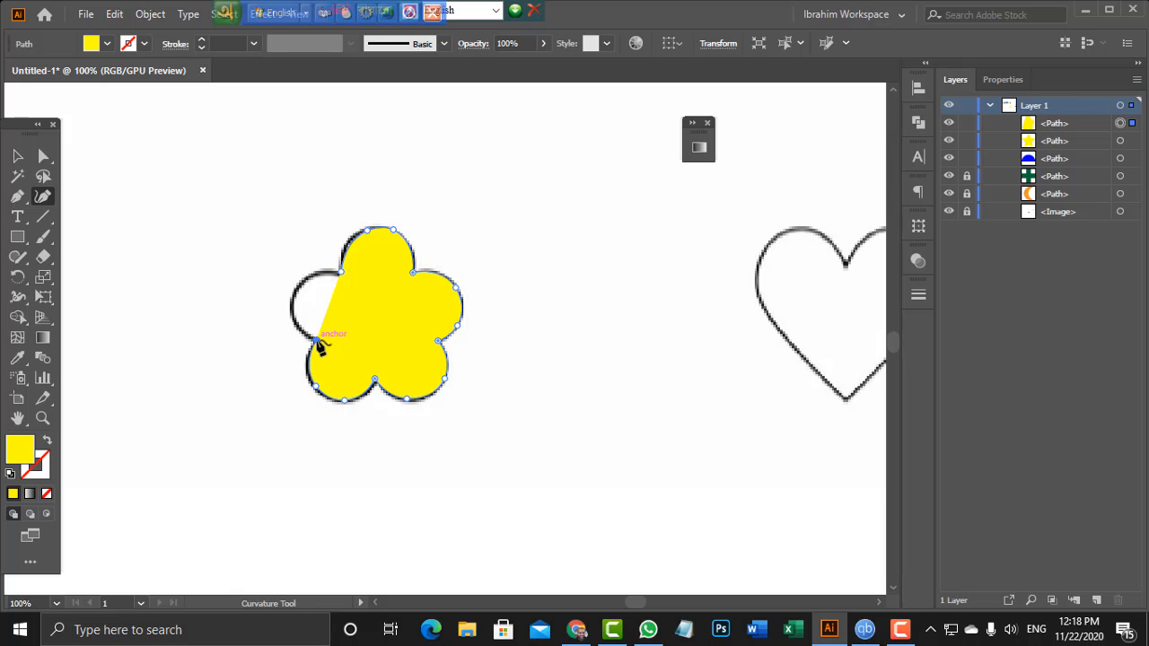
left_click(318, 340)
left_click(291, 295)
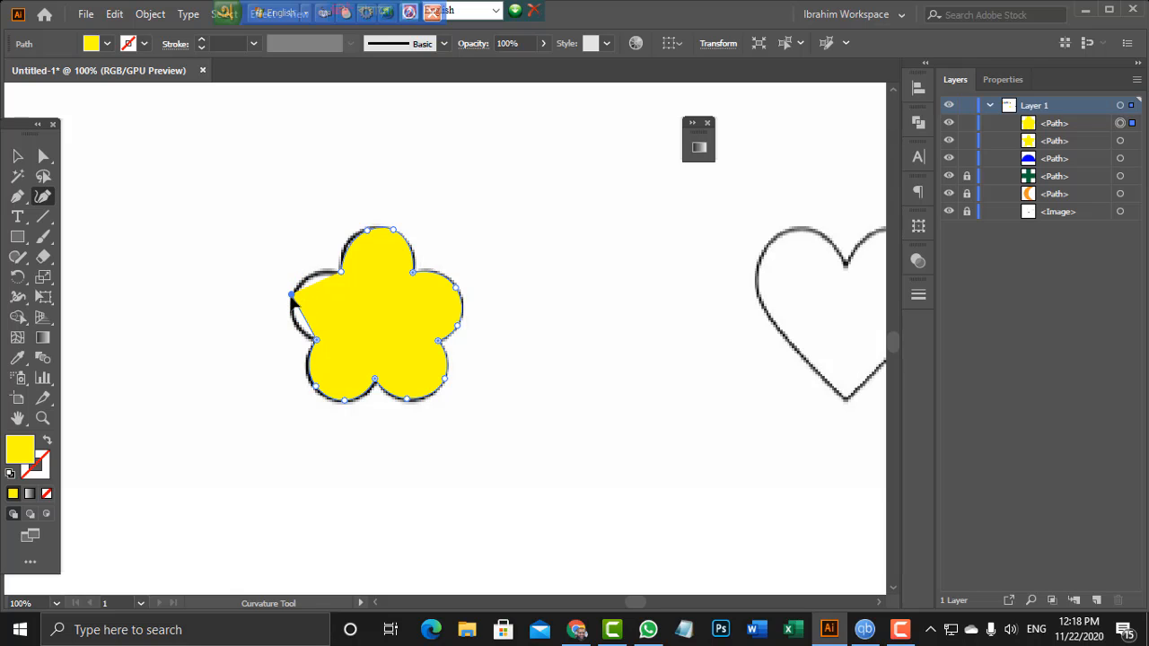
left_click_drag(291, 296, 291, 305)
left_click(342, 274)
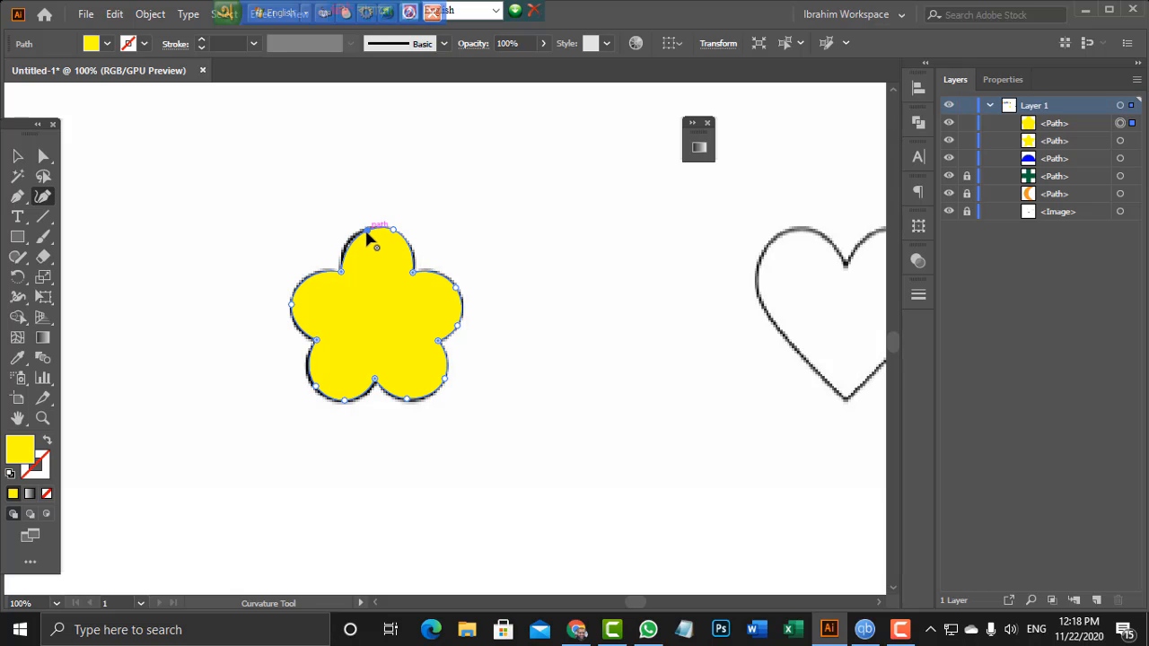
Shift the top petal's left curve point outward onto the outline and give the flower an orange stroke (R=247 G=147 B=30)
left_click_drag(366, 233, 358, 236)
left_click(357, 233)
left_click(145, 45)
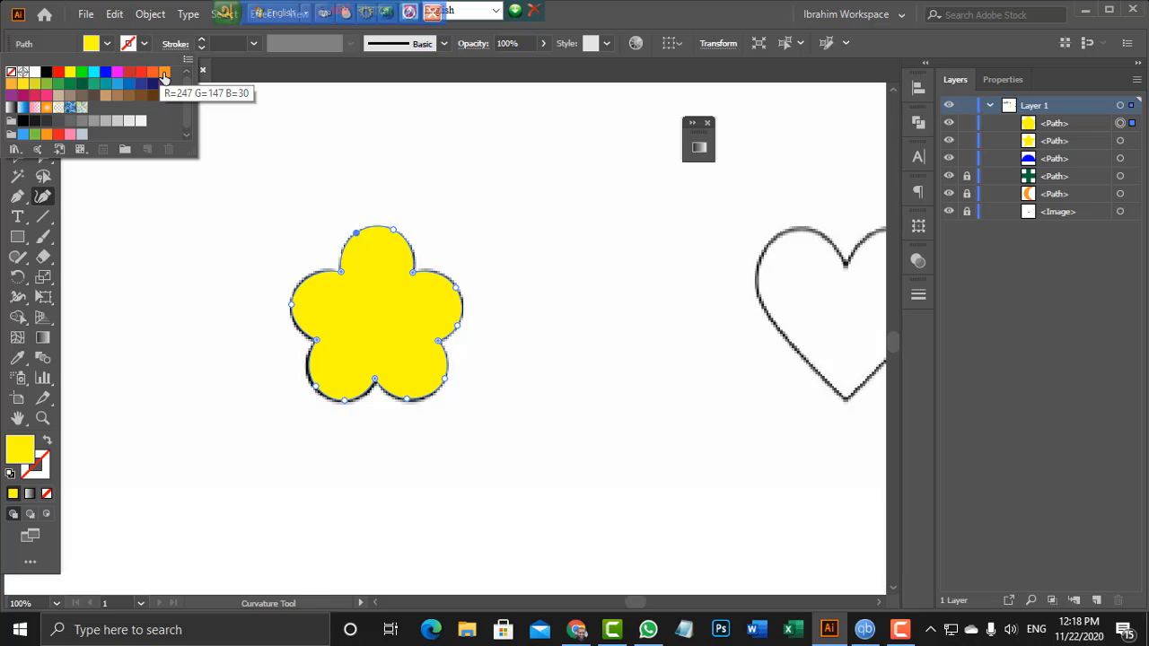
left_click(164, 78)
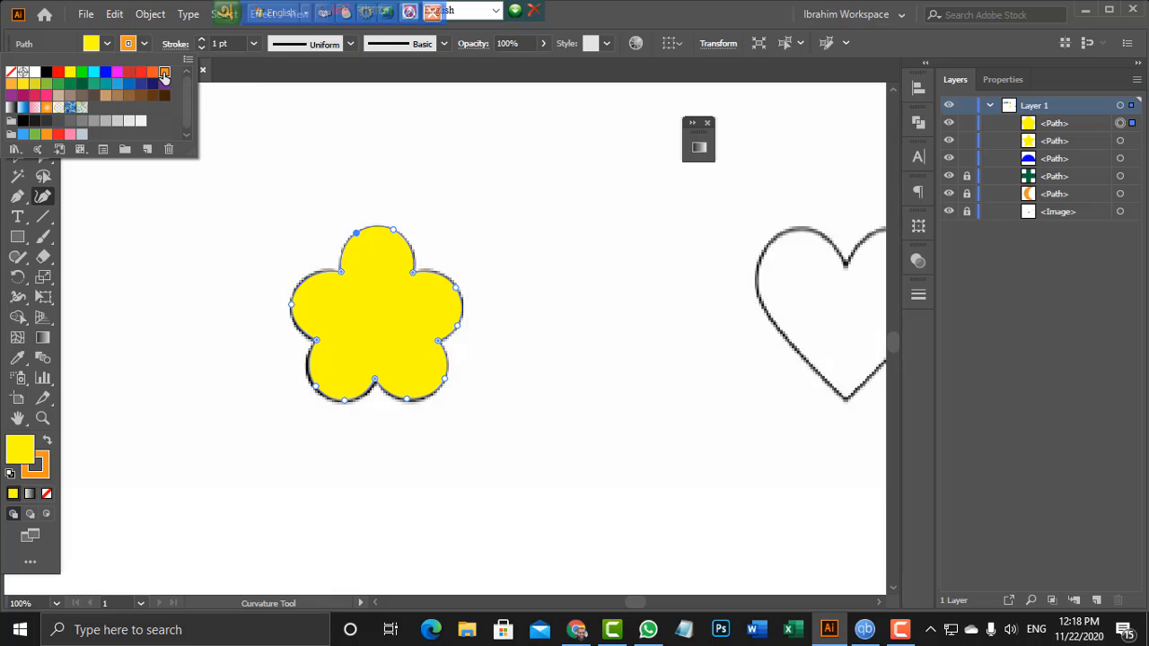
left_click(108, 44)
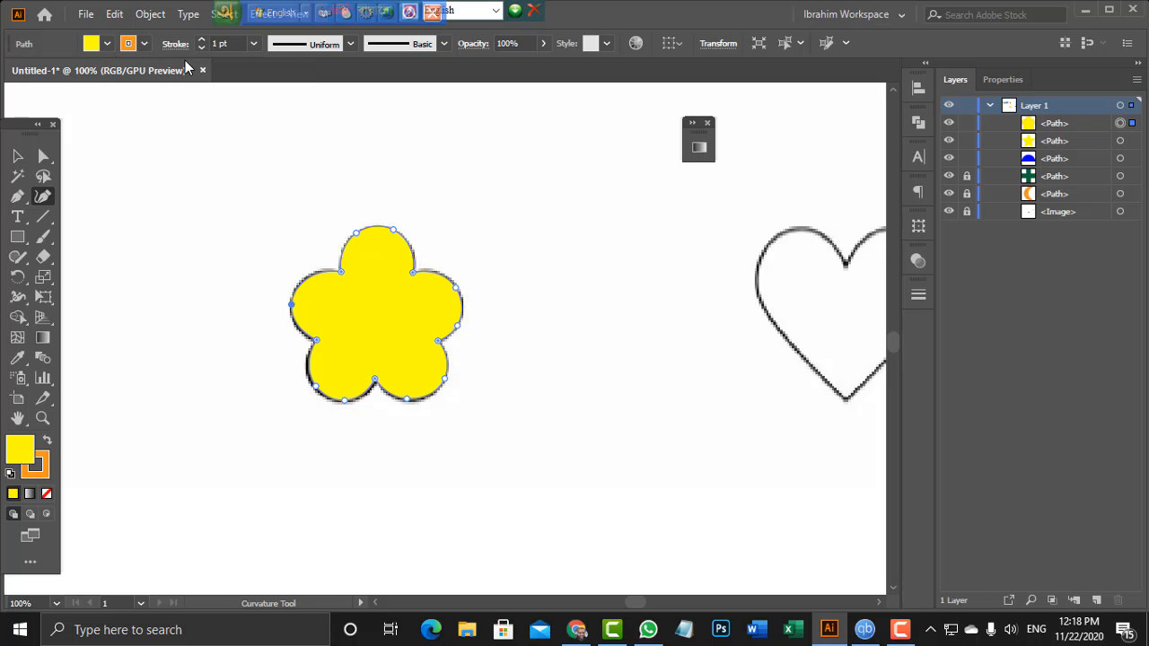
Move the traced flower up and to the left, clear of its outline
left_click(18, 158)
left_click_drag(359, 325, 204, 254)
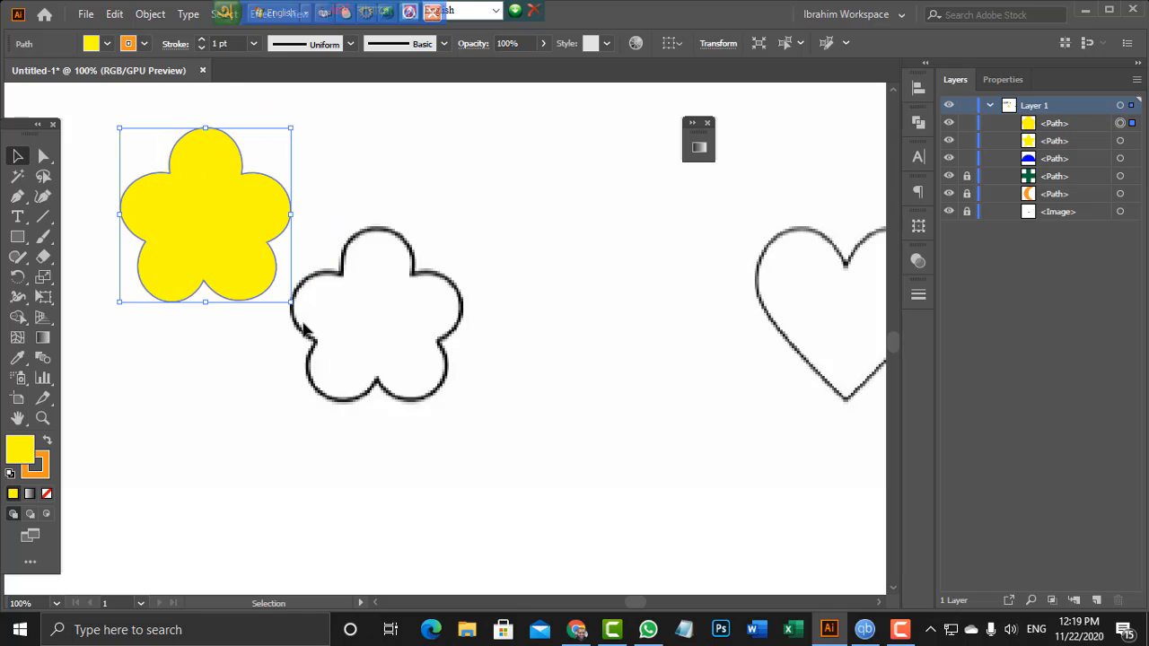
key("ctrl+minus")
key("ctrl+minus")
key("ctrl+minus")
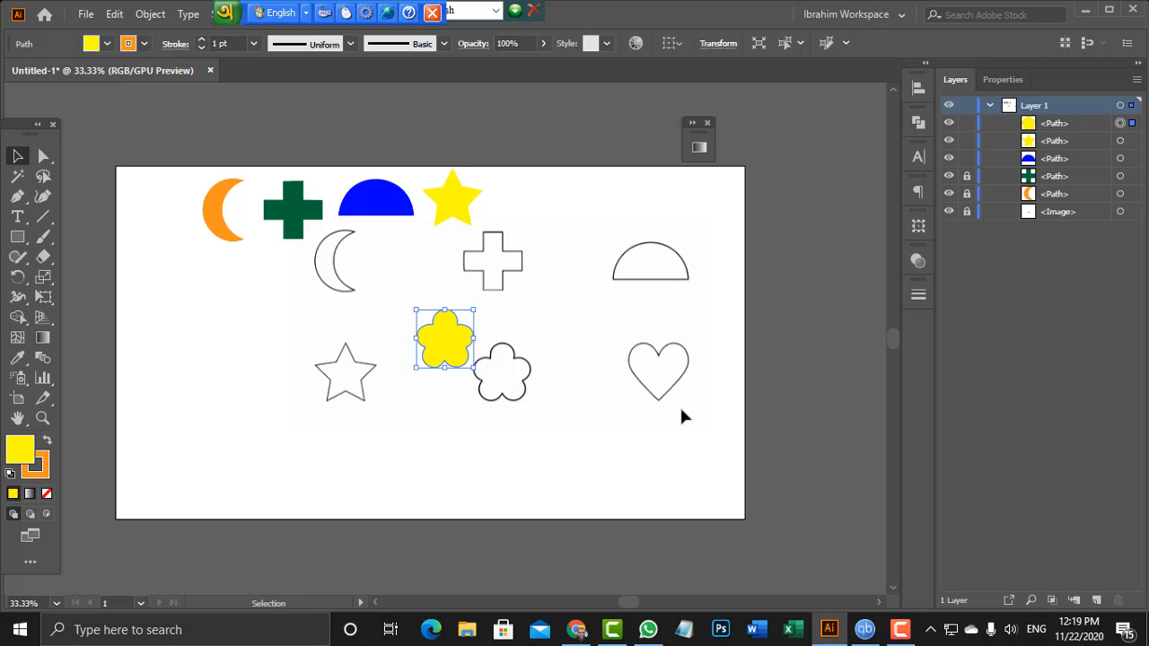
Start tracing the heart with the Curvature tool at its top notch, setting a curve point on the right lobe's inner edge
key("z")
left_click(659, 383)
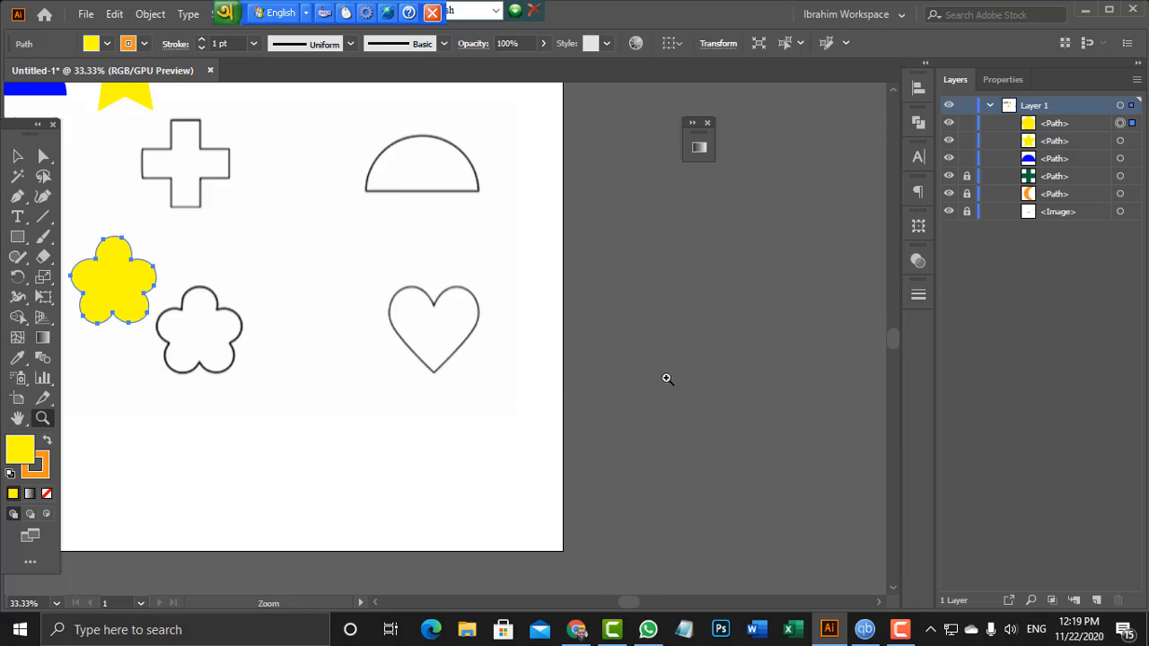
left_click(449, 336)
left_click(449, 337)
left_click(449, 337)
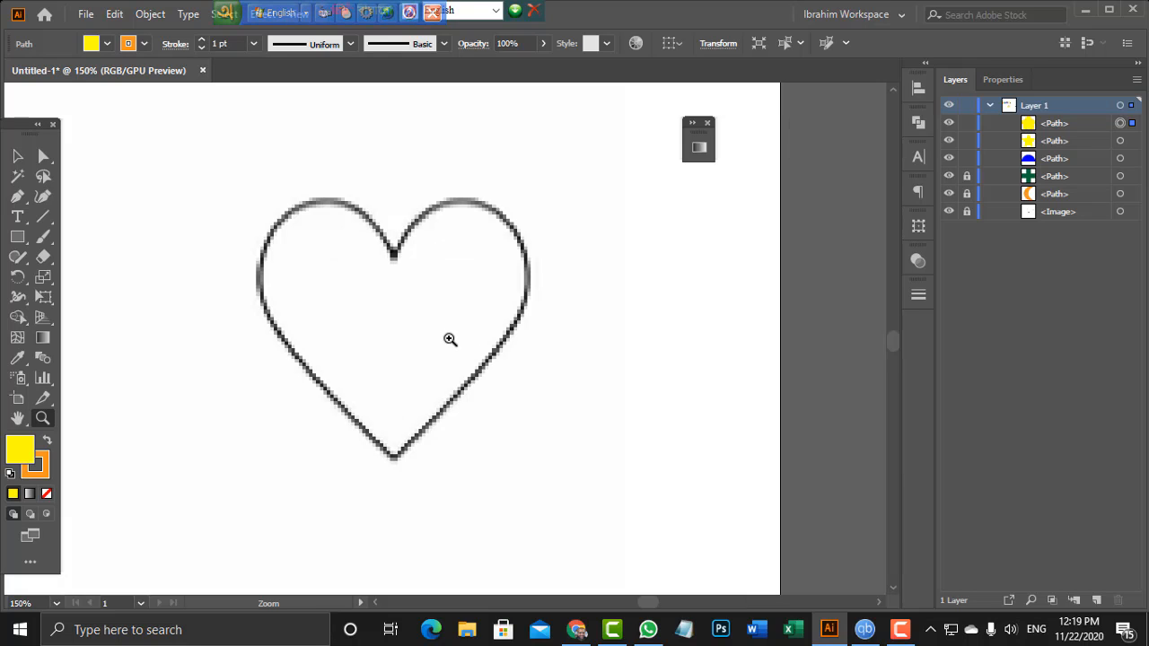
left_click(41, 198)
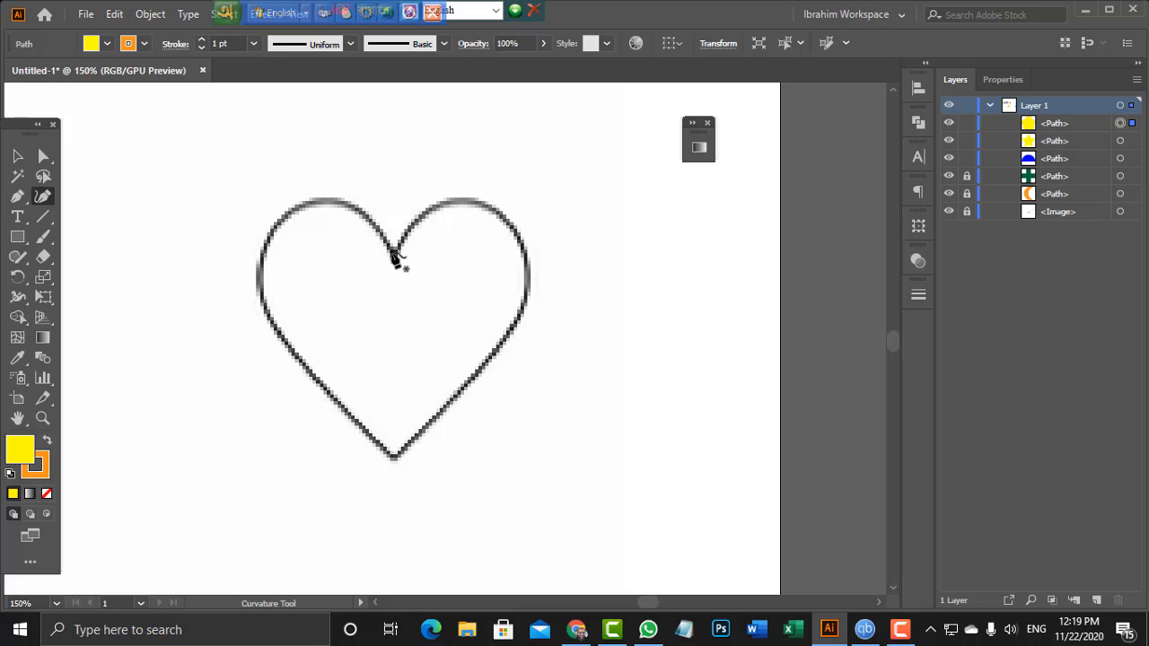
left_click(393, 253)
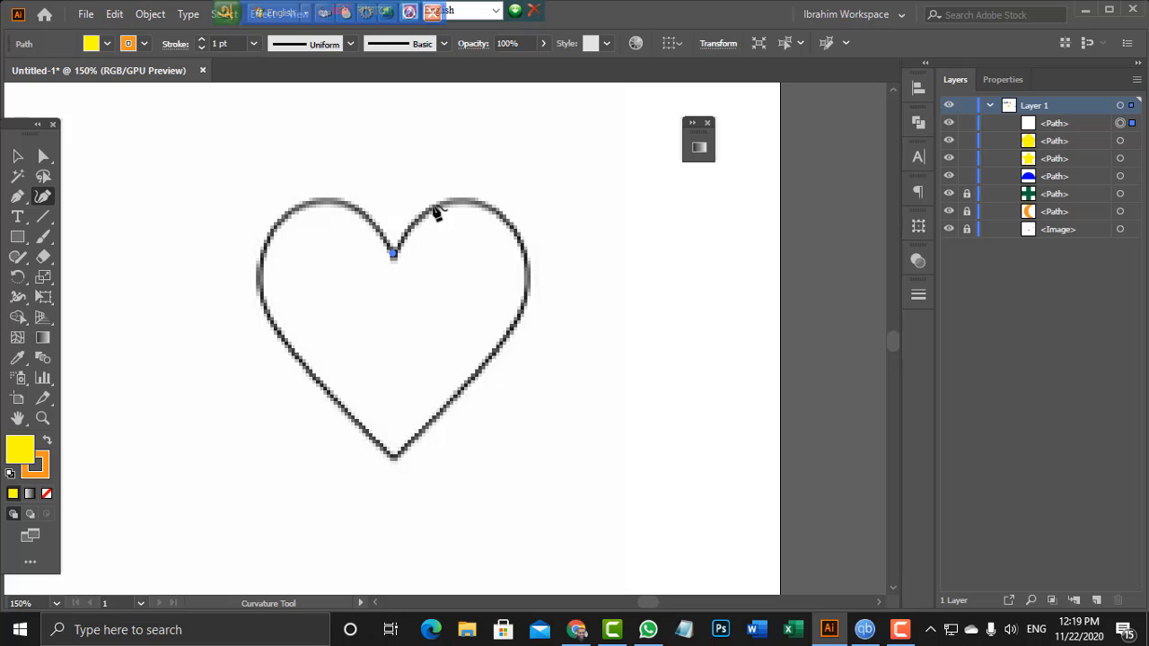
left_click(435, 205)
left_click_drag(432, 204, 422, 214)
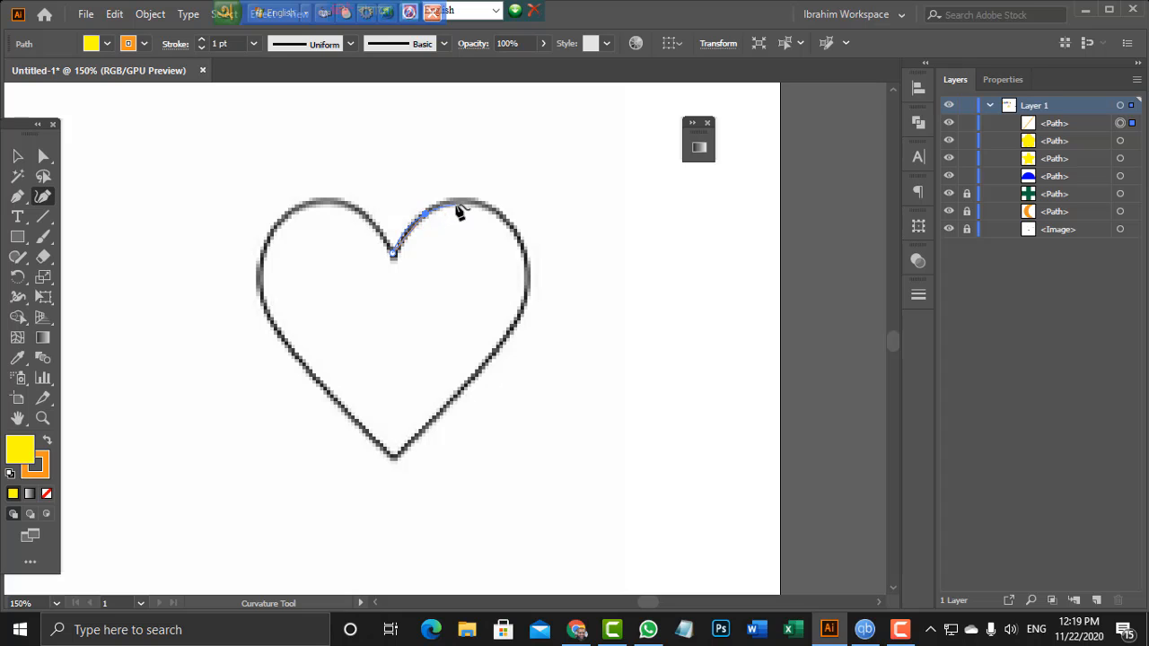
Continue the heart path around the right lobe and down the straight right side, with corner points at the lower-right bend and bottom tip
left_click(472, 208)
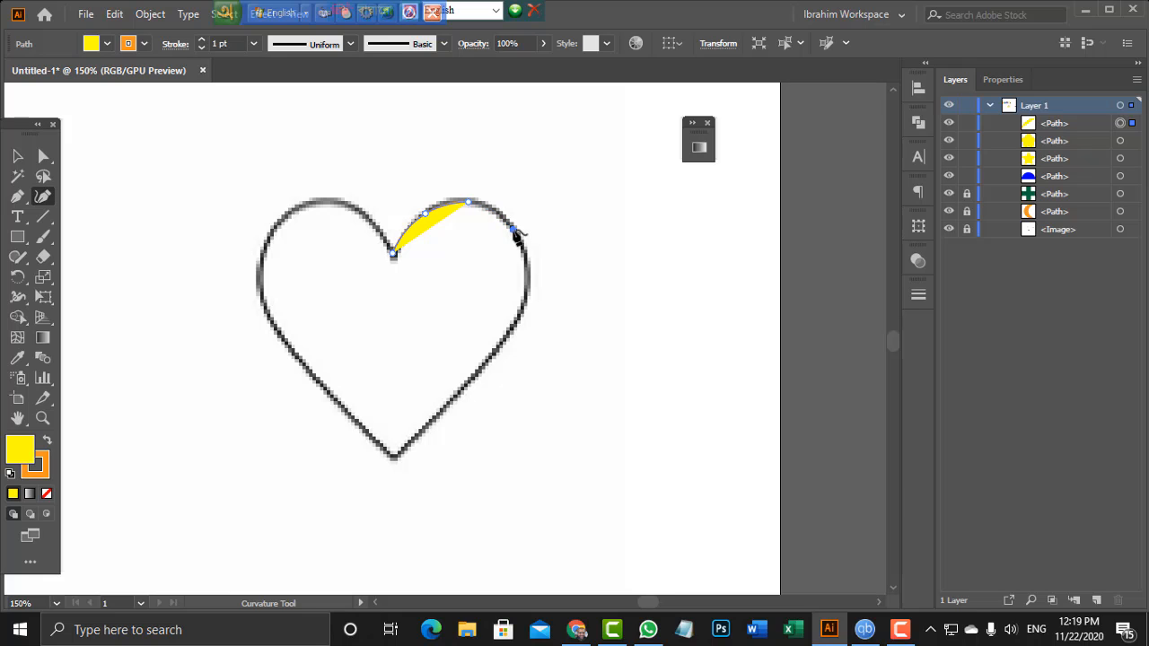
left_click(514, 233)
left_click(525, 302)
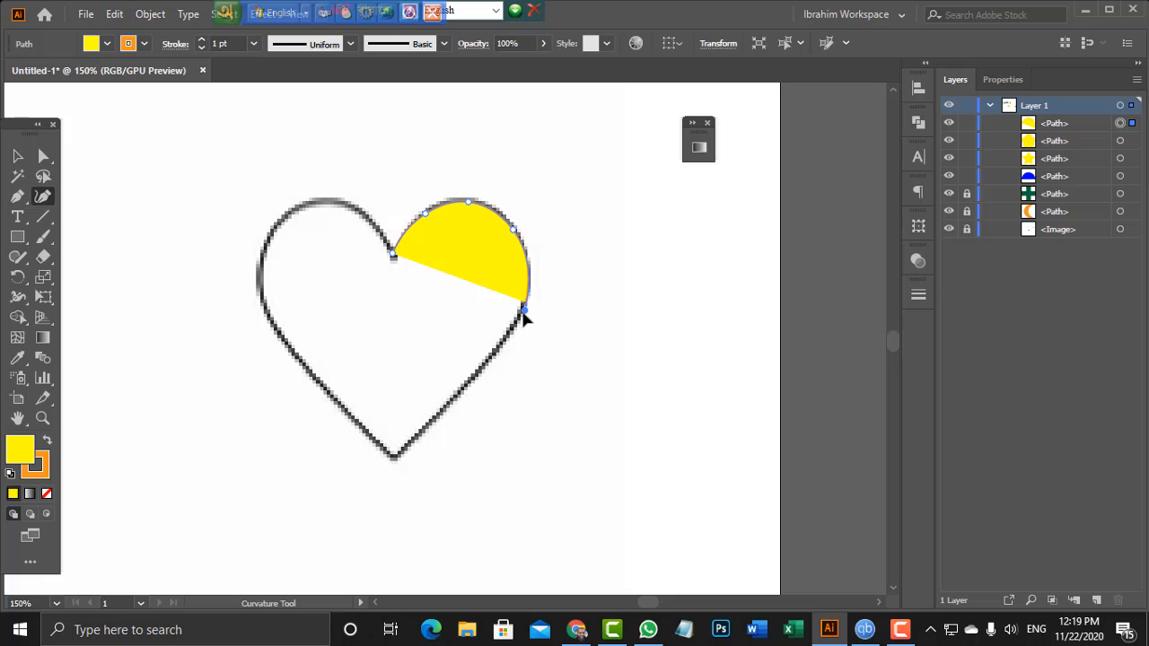
left_click(509, 334)
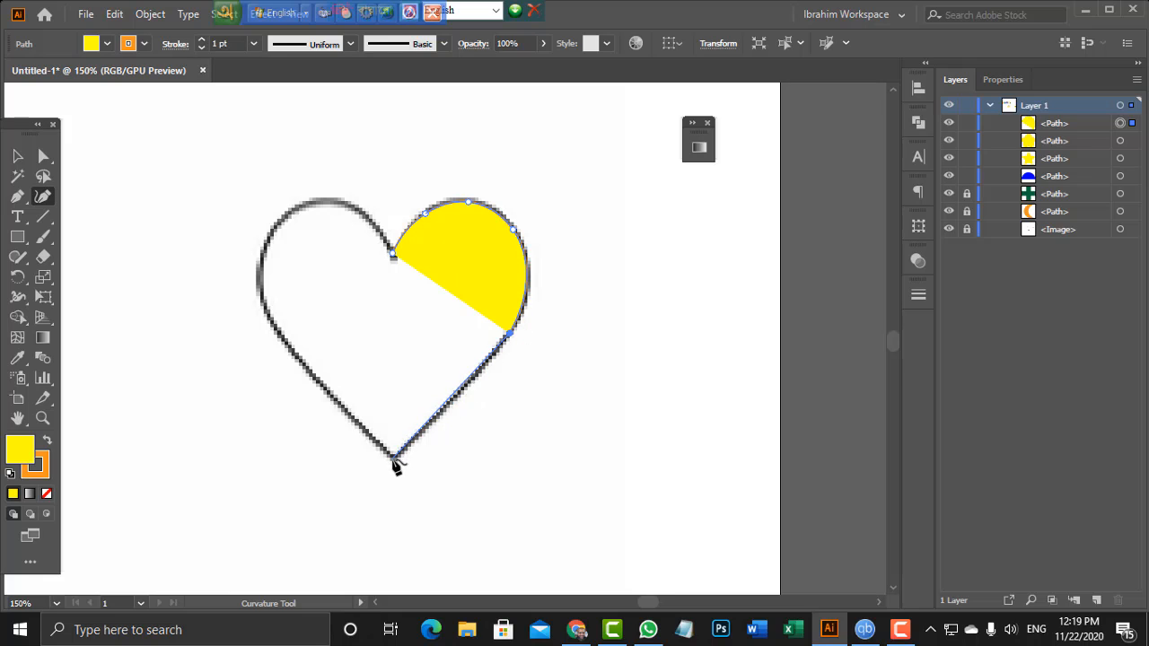
left_click(396, 459)
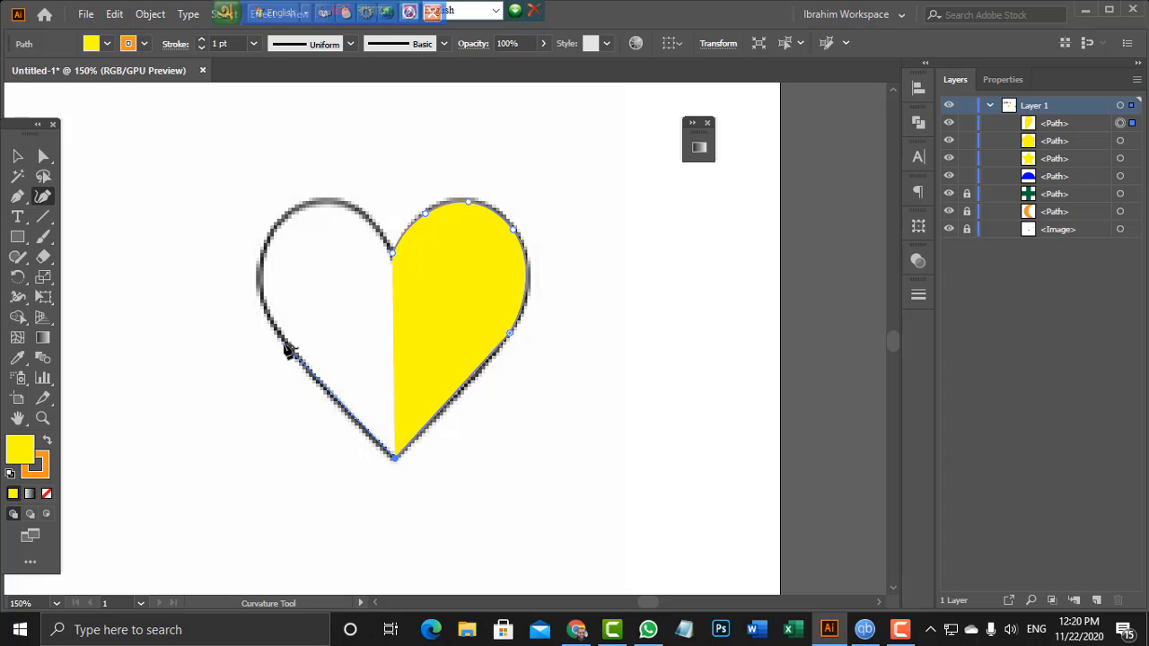
Trace the heart's left side and left lobe from the bottom tip, closing the path at the top notch
left_click(285, 344)
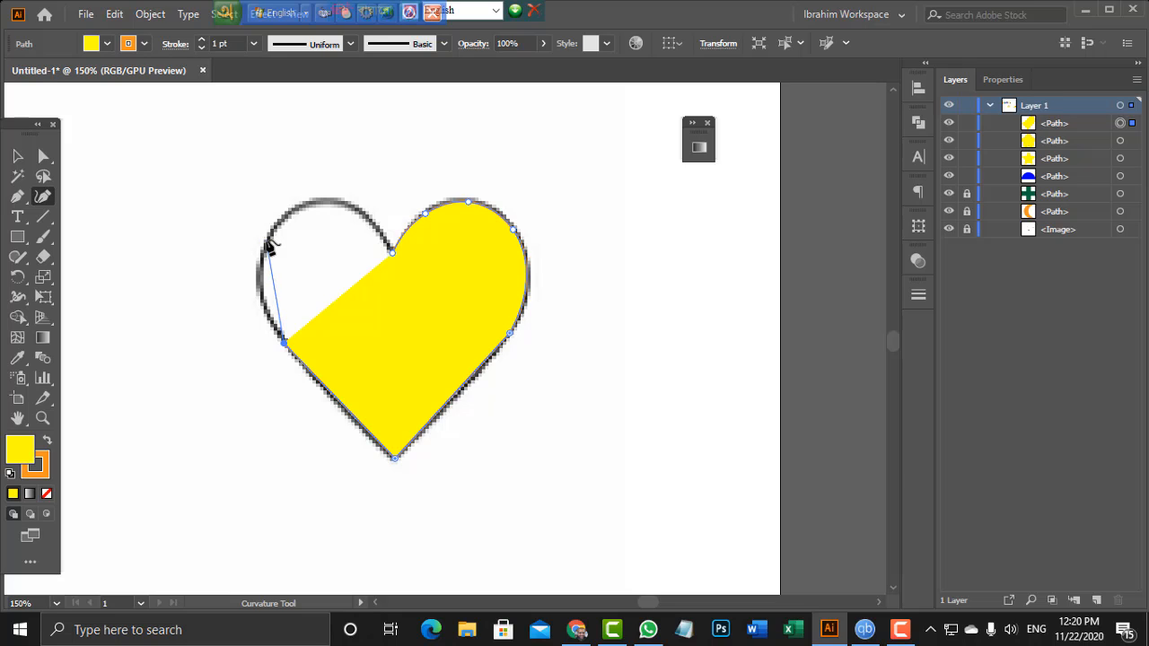
left_click(270, 242)
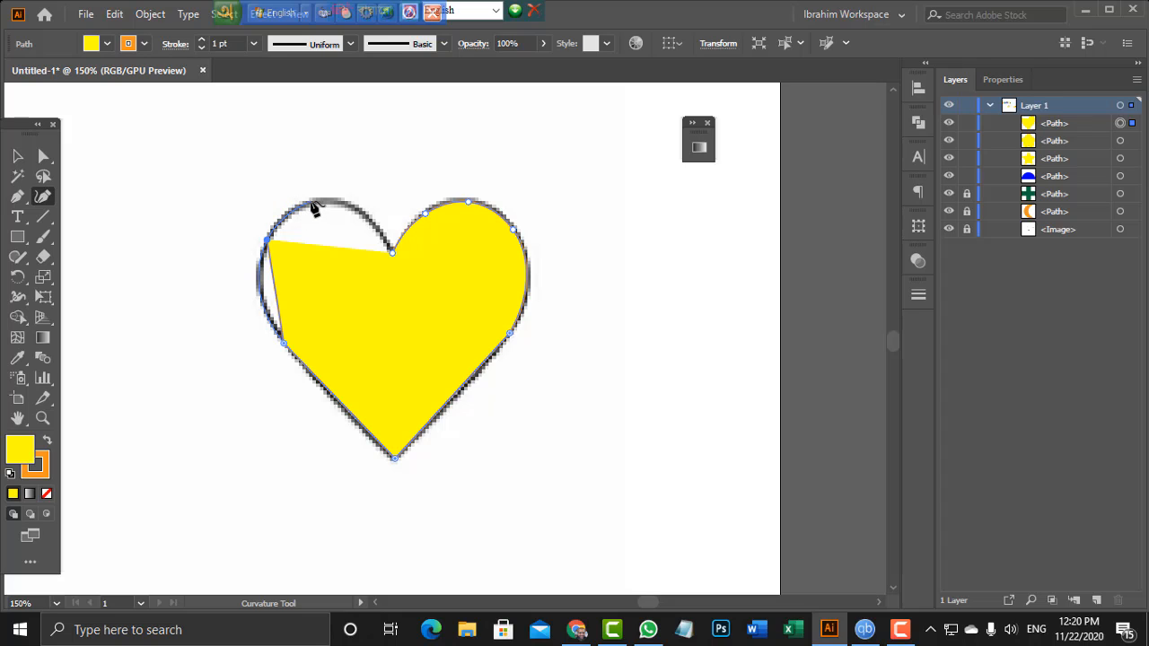
left_click(311, 202)
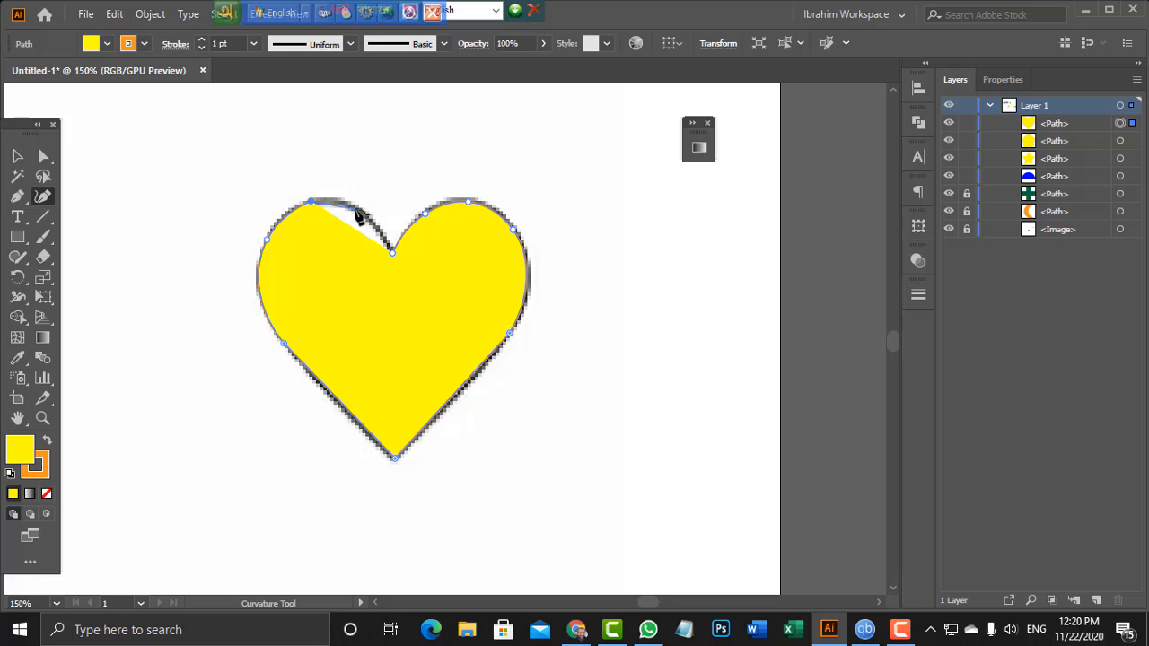
left_click(358, 209)
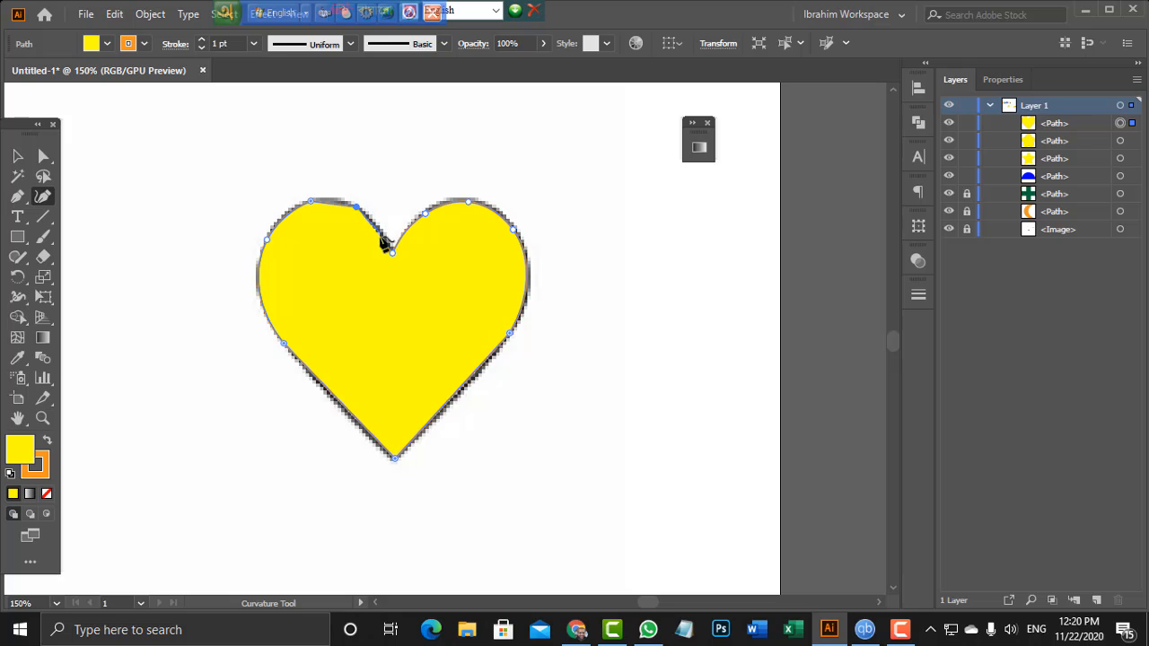
left_click_drag(357, 208, 339, 201)
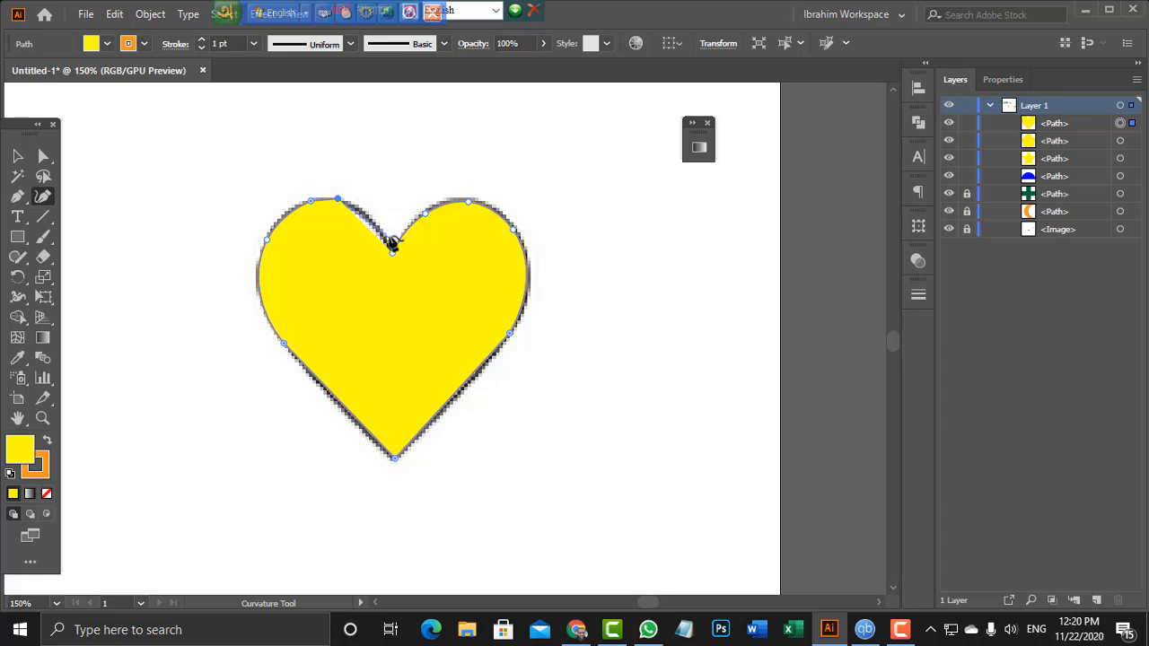
left_click(366, 215)
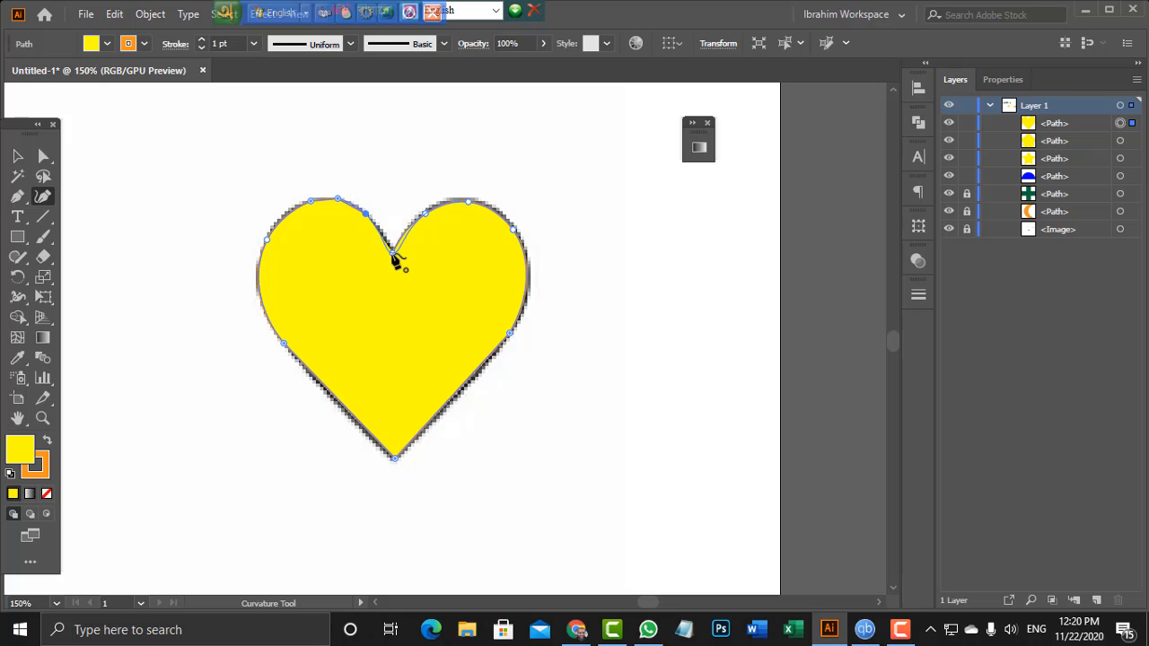
double_click(392, 254)
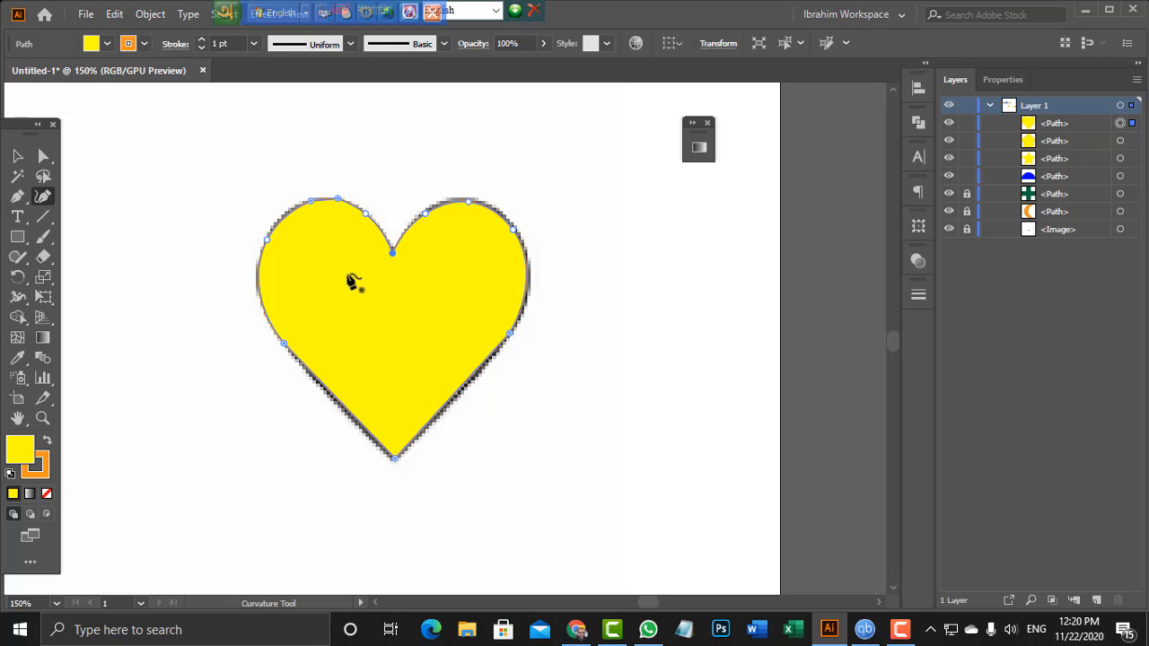
Move the traced heart to the right, clear of its outline, and deselect it
left_click(17, 156)
left_click_drag(299, 303, 601, 332)
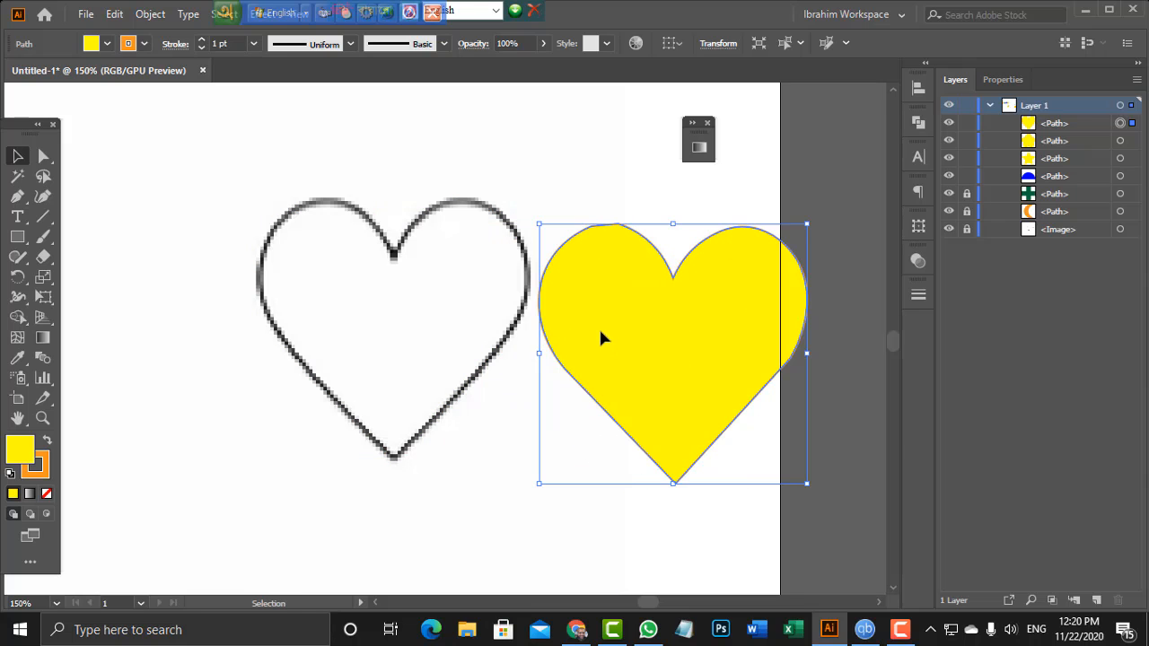
left_click(655, 202)
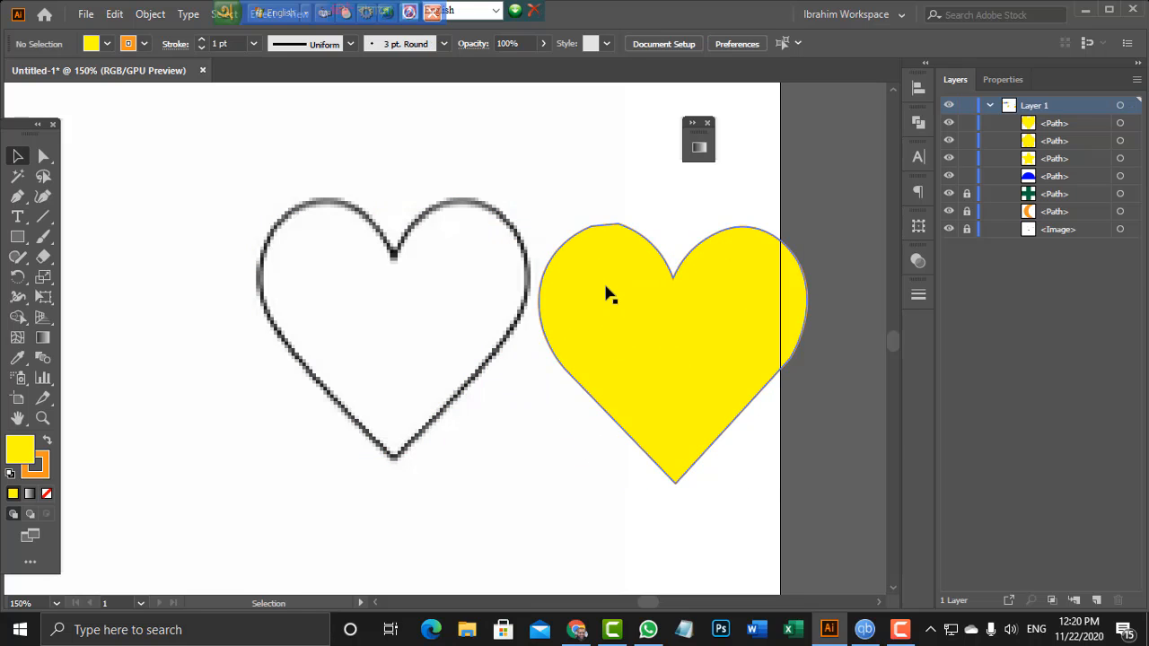
Adjust the traced heart's left lobe by shifting its top-left point slightly upward and to the right
left_click(607, 292)
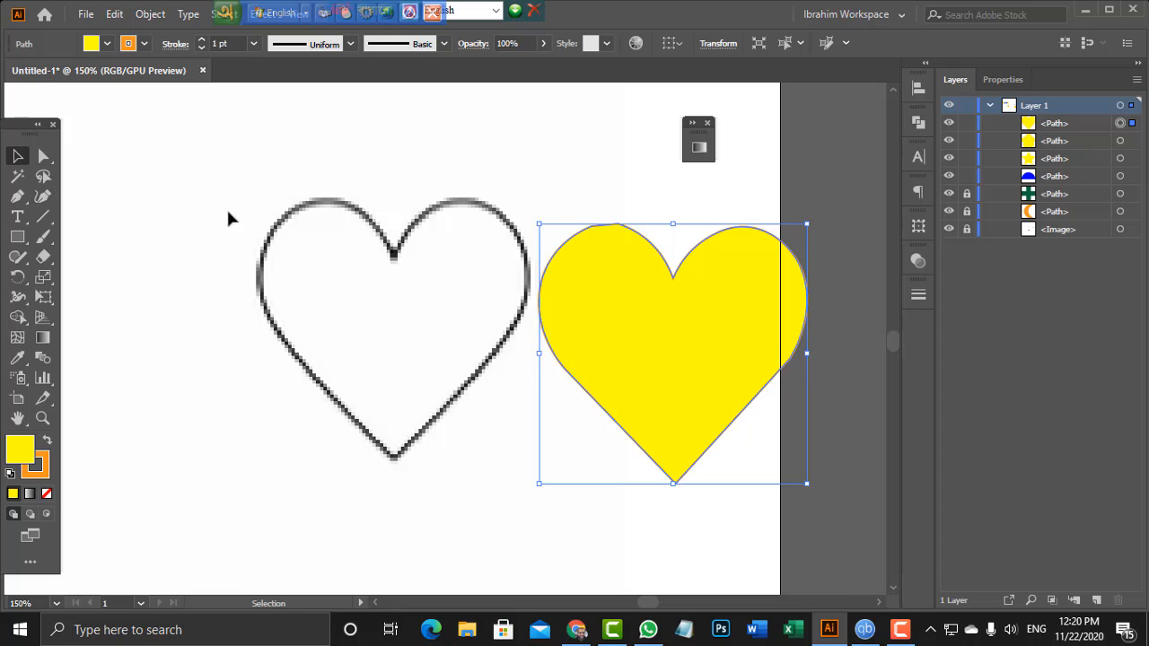
left_click(43, 197)
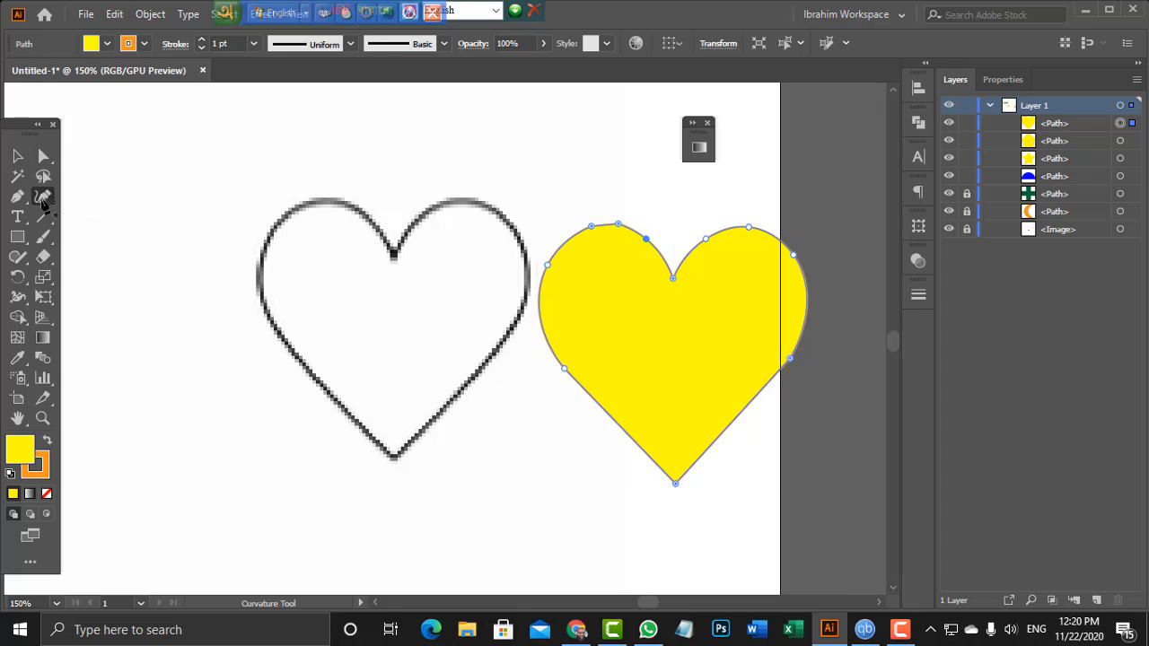
left_click(618, 225)
left_click(594, 223)
left_click(596, 223)
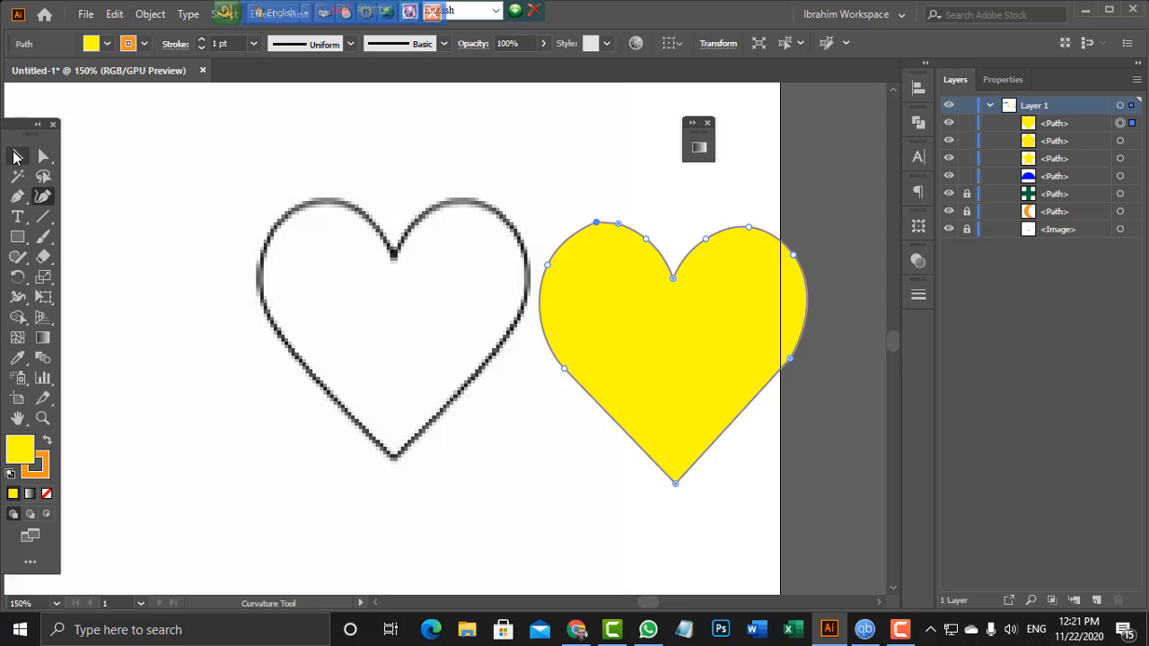
Move the traced heart back left so it partly overlaps its outline, and deselect it
left_click(16, 157)
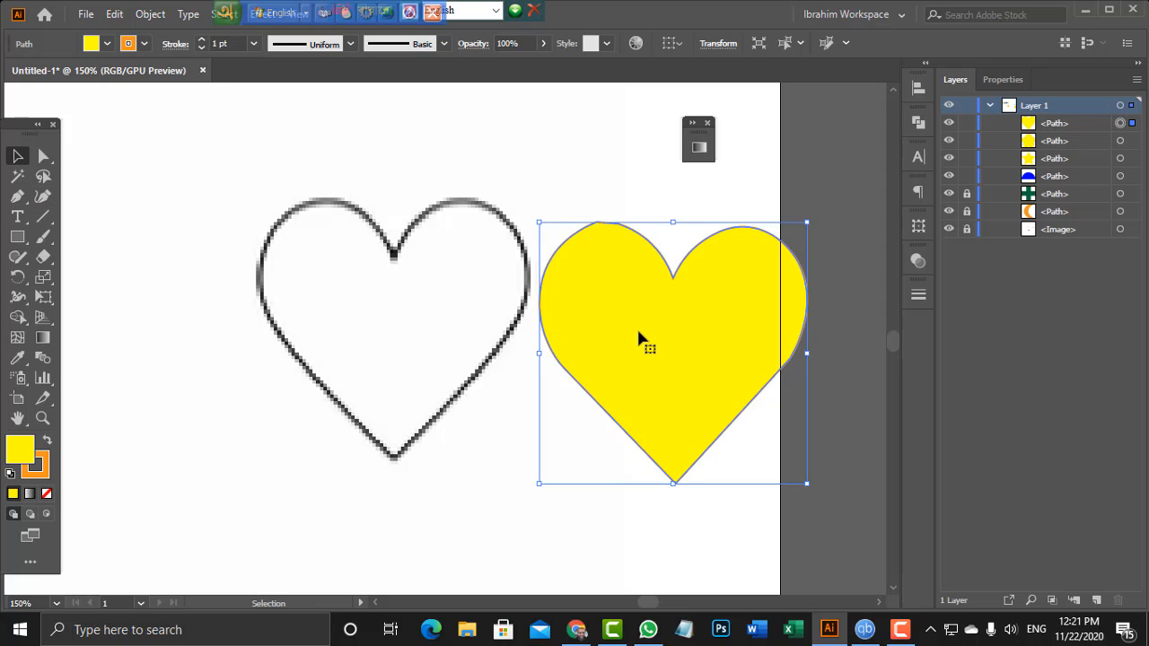
left_click_drag(641, 338, 337, 348)
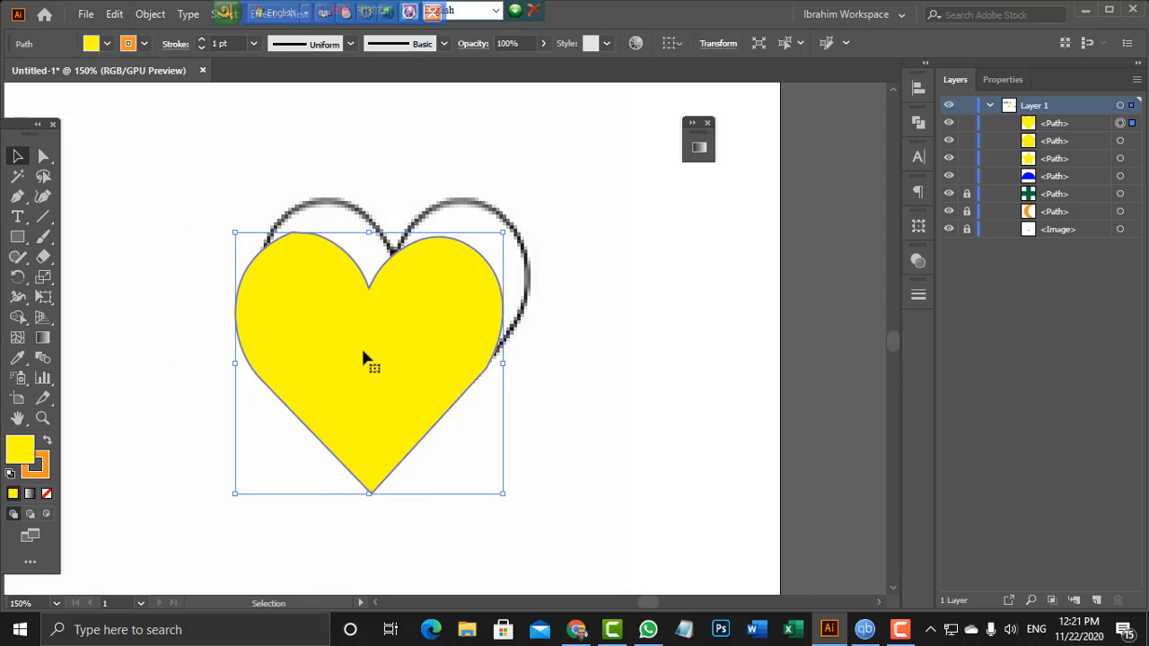
key("ctrl+minus")
key("ctrl+minus")
key("ctrl+minus")
key("ctrl+minus")
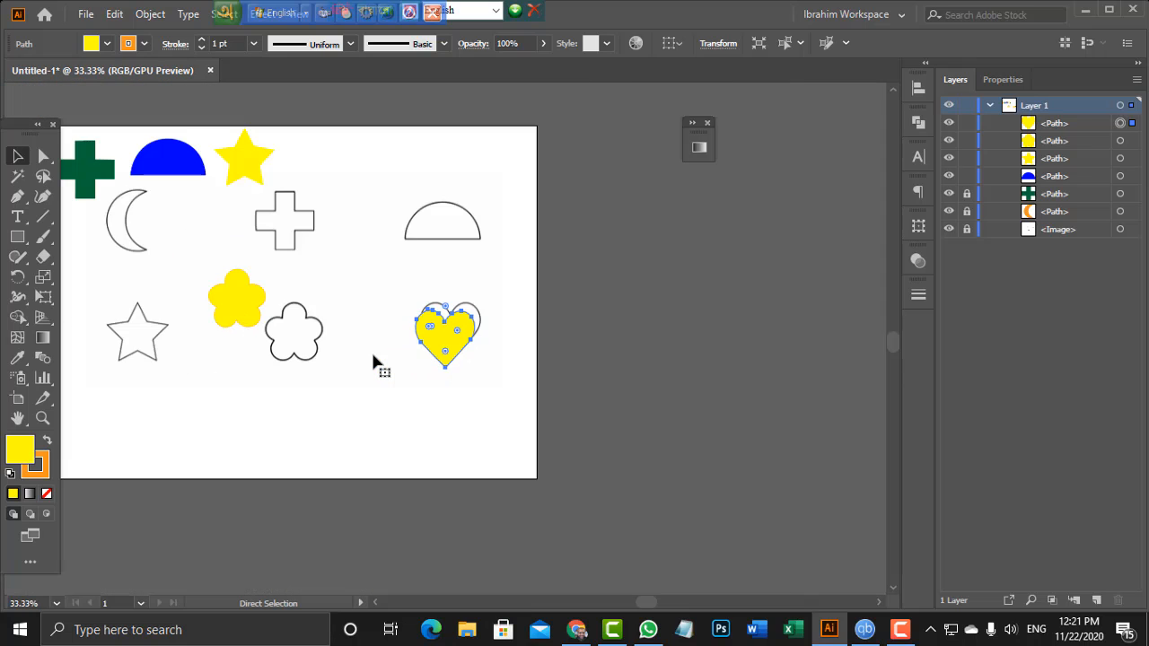
key("ctrl+minus")
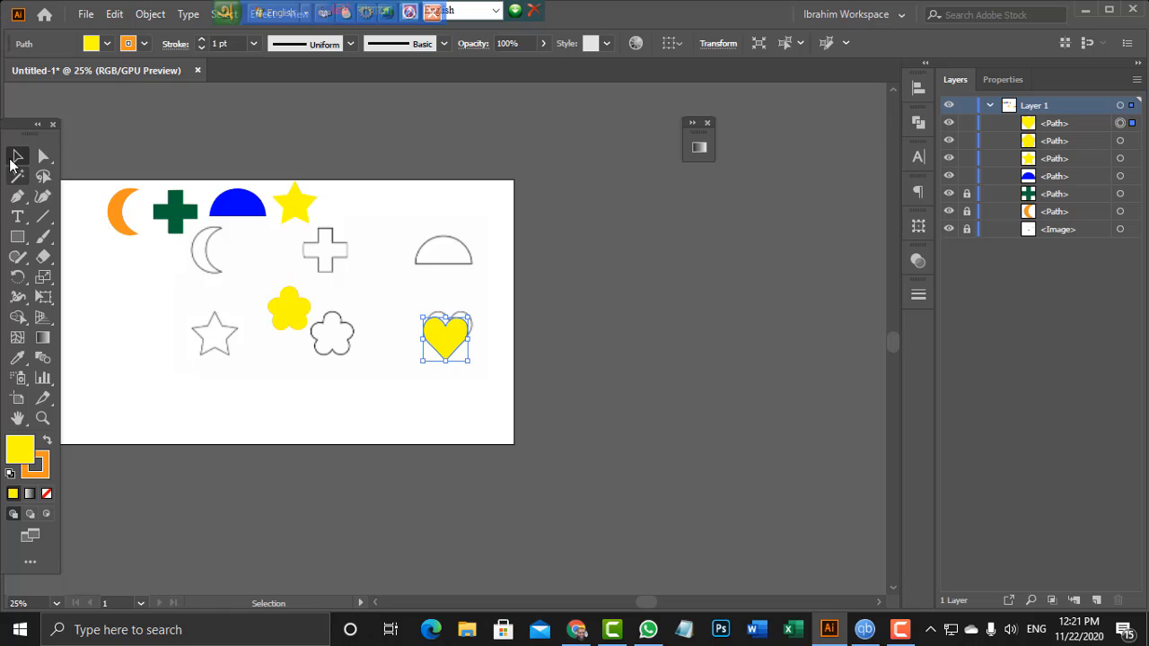
left_click(429, 393)
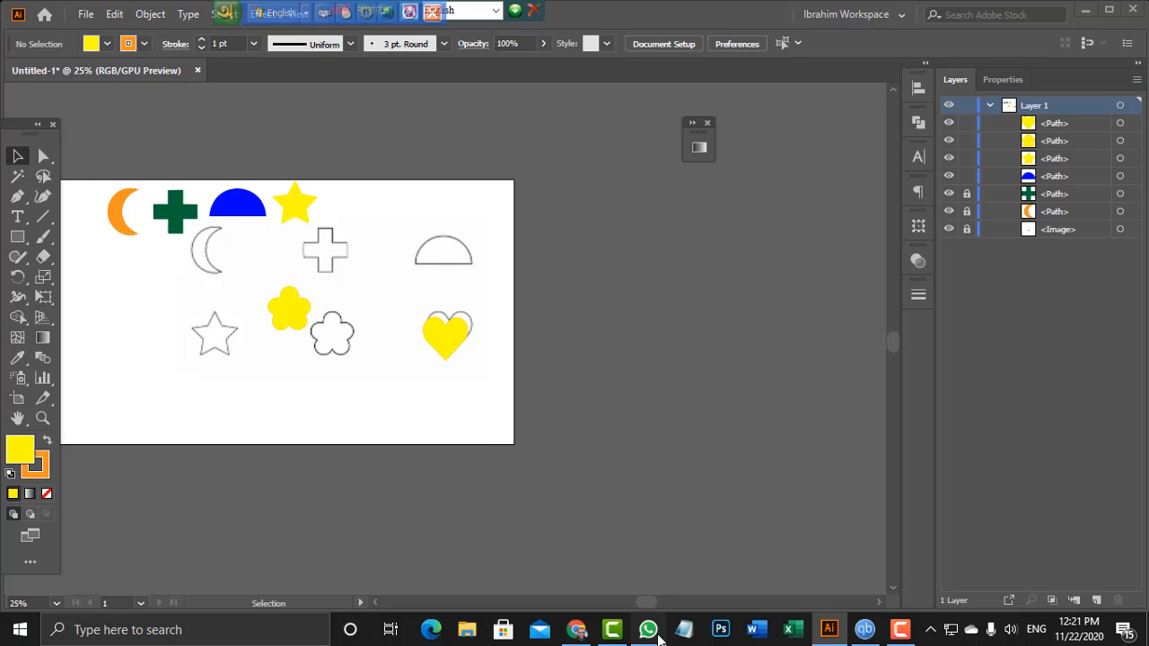
Switch to WhatsApp, search the chats for "lea" and open the LEADCOMPUTERGRAPHICSCLASS group
left_click(648, 629)
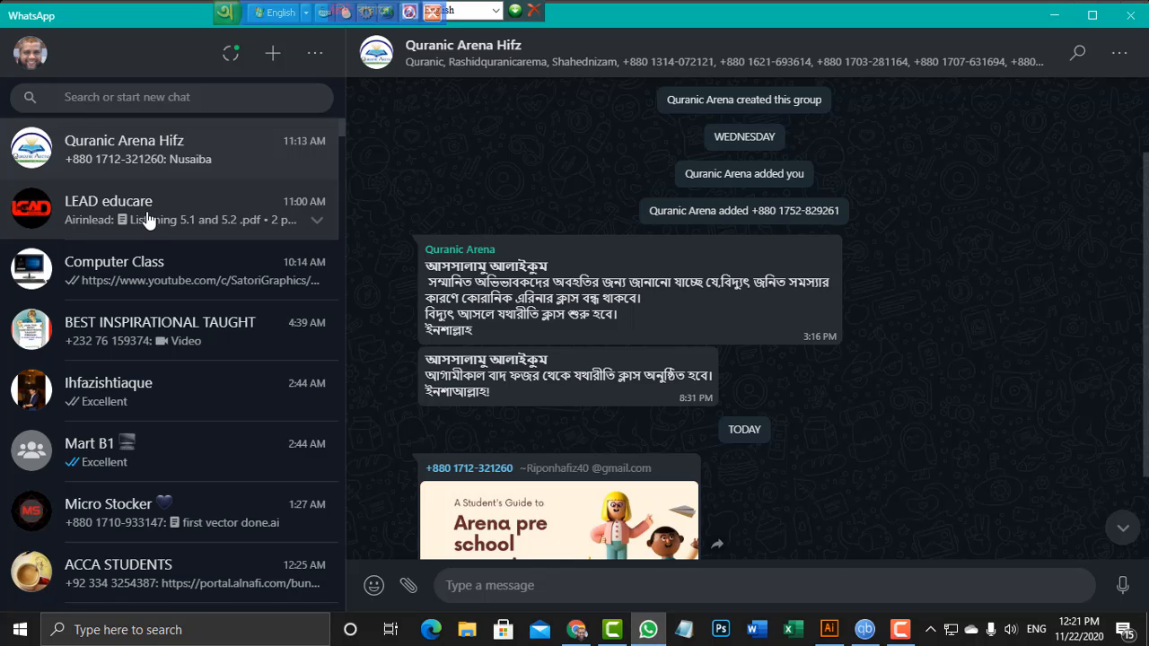
left_click(146, 278)
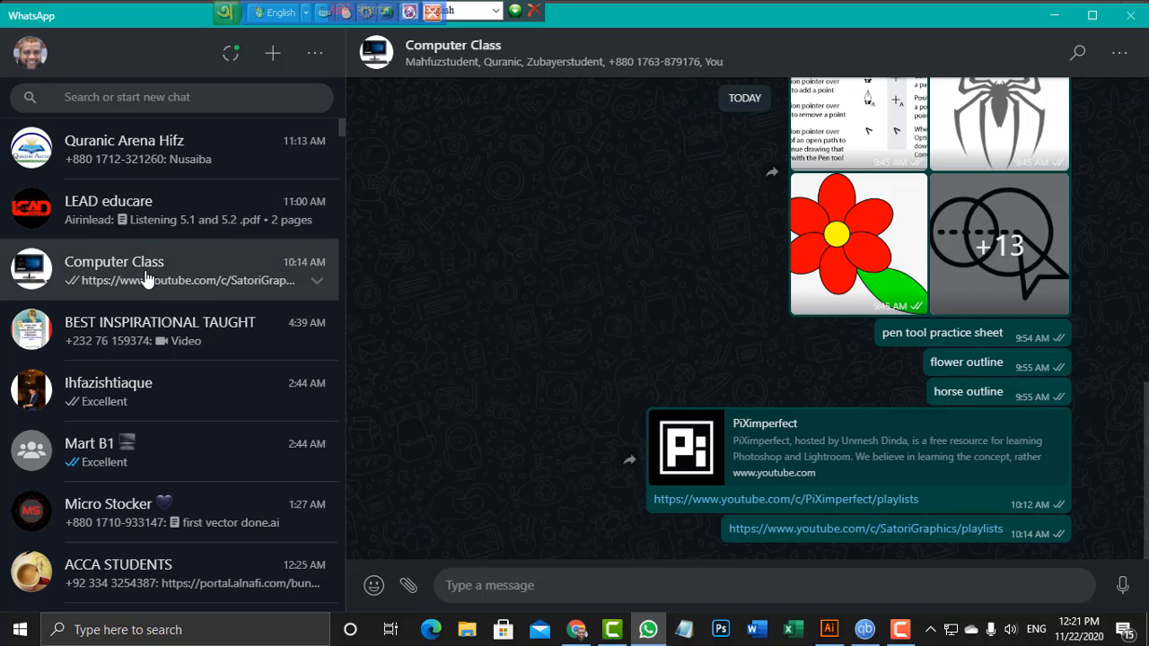
left_click(131, 101)
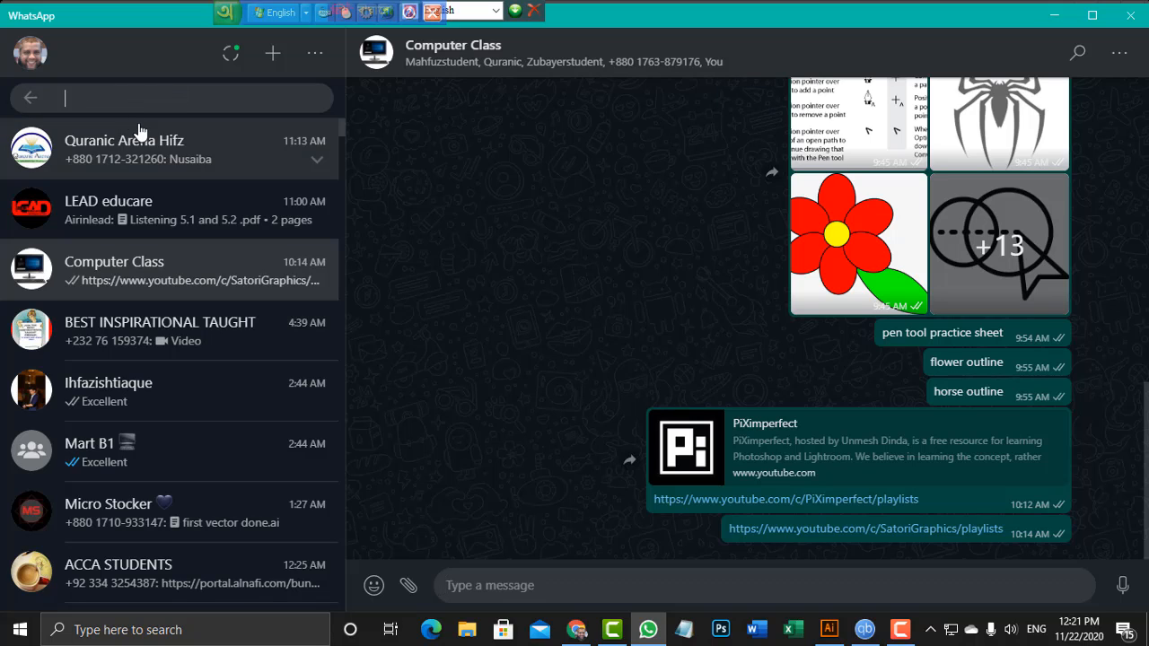
type("lea")
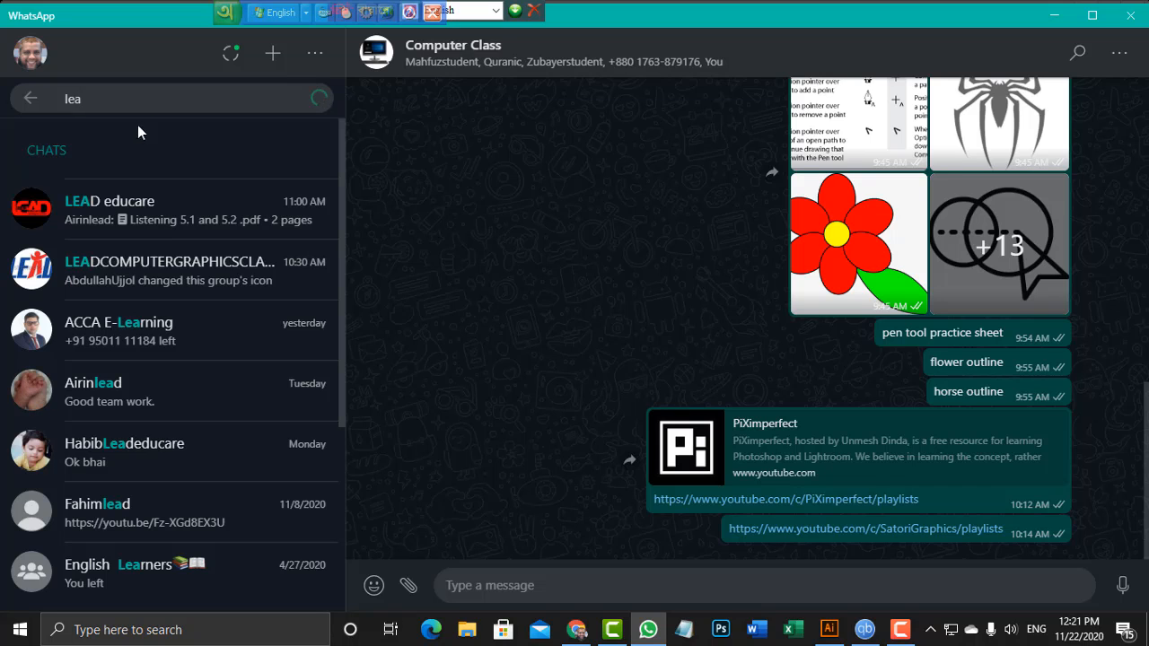
left_click(153, 269)
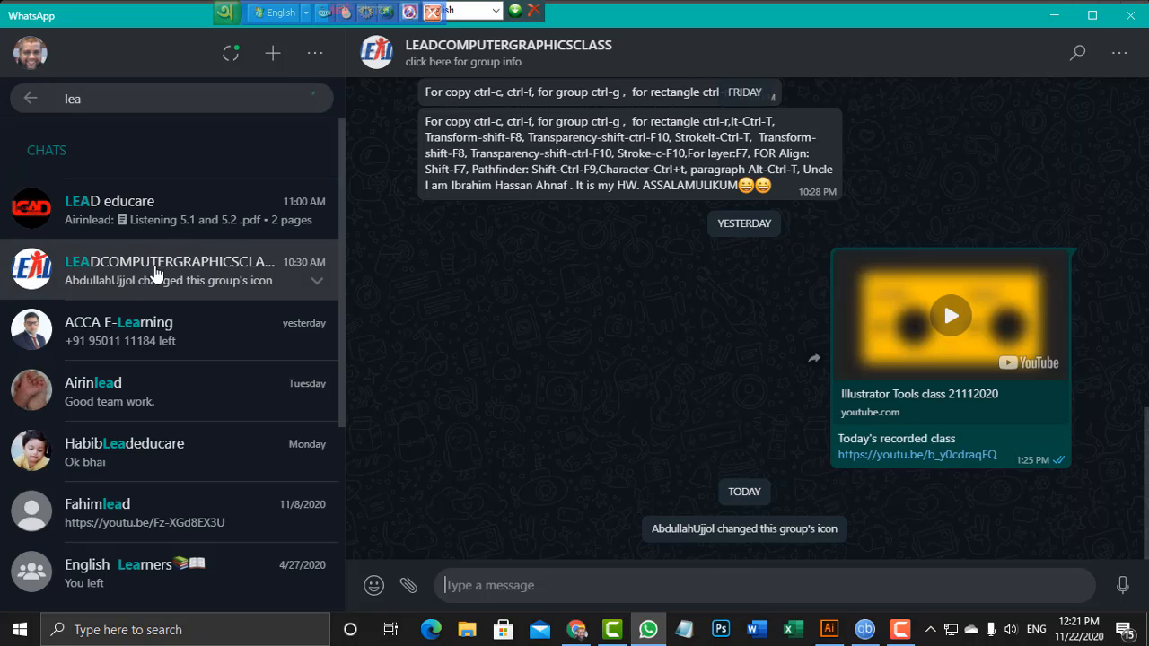
Attach all the images from the Vector Tracing folder and send them to the LEADCOMPUTERGRAPHICSCLASS group
left_click(410, 586)
left_click(409, 529)
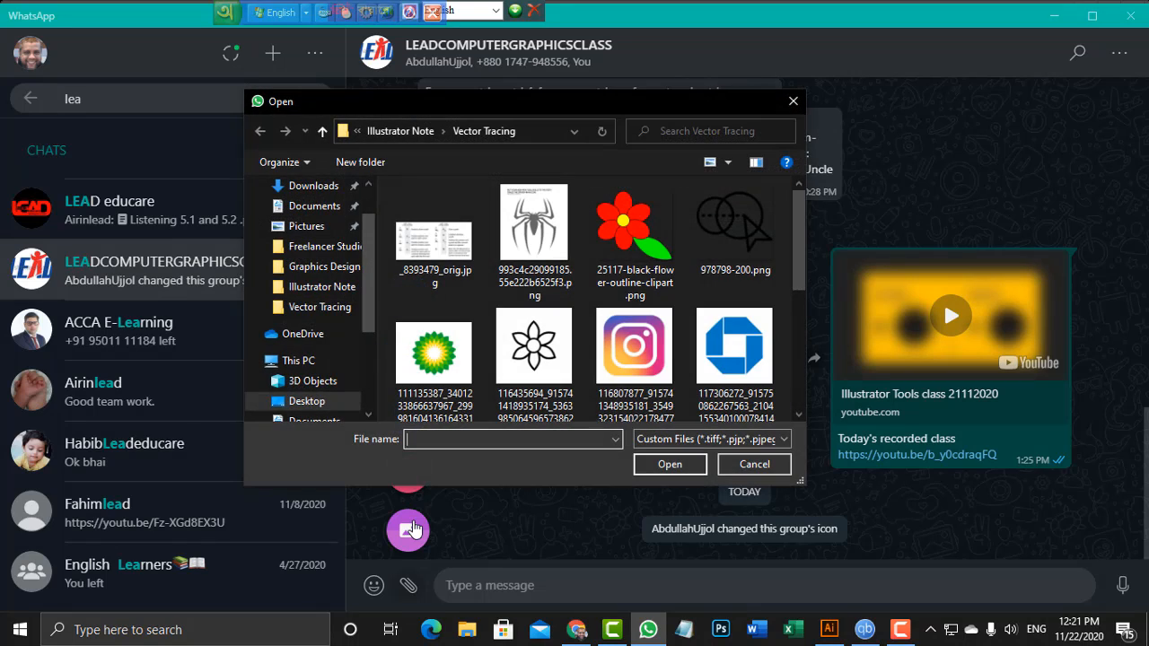
left_click(576, 311)
key("ctrl+a")
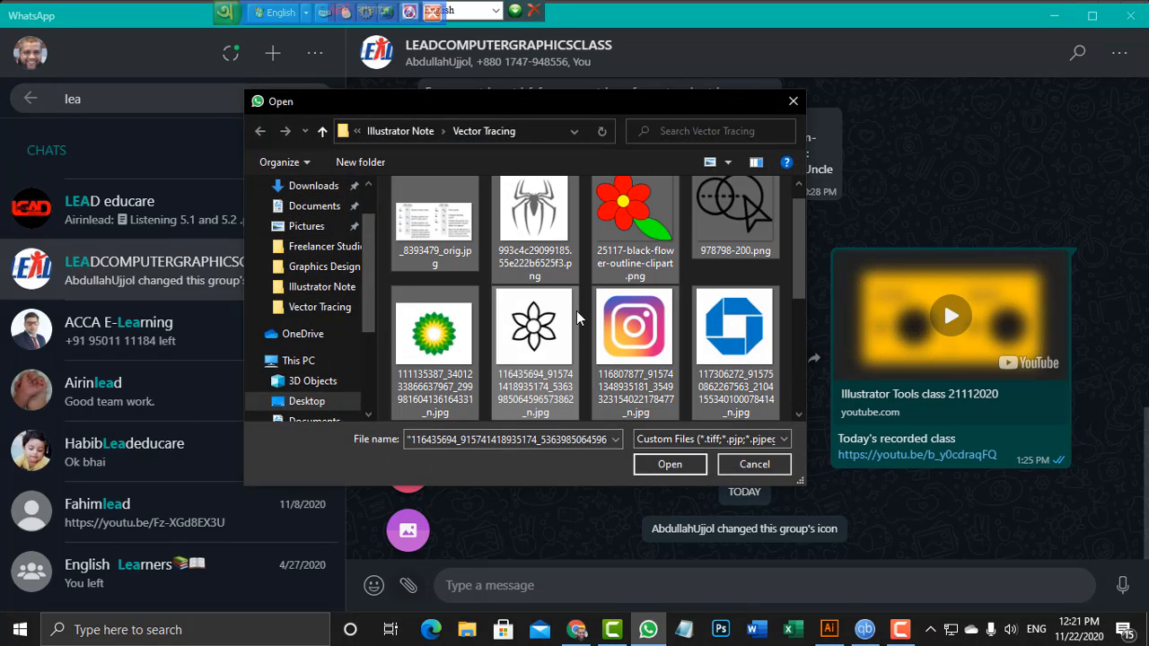
left_click(678, 467)
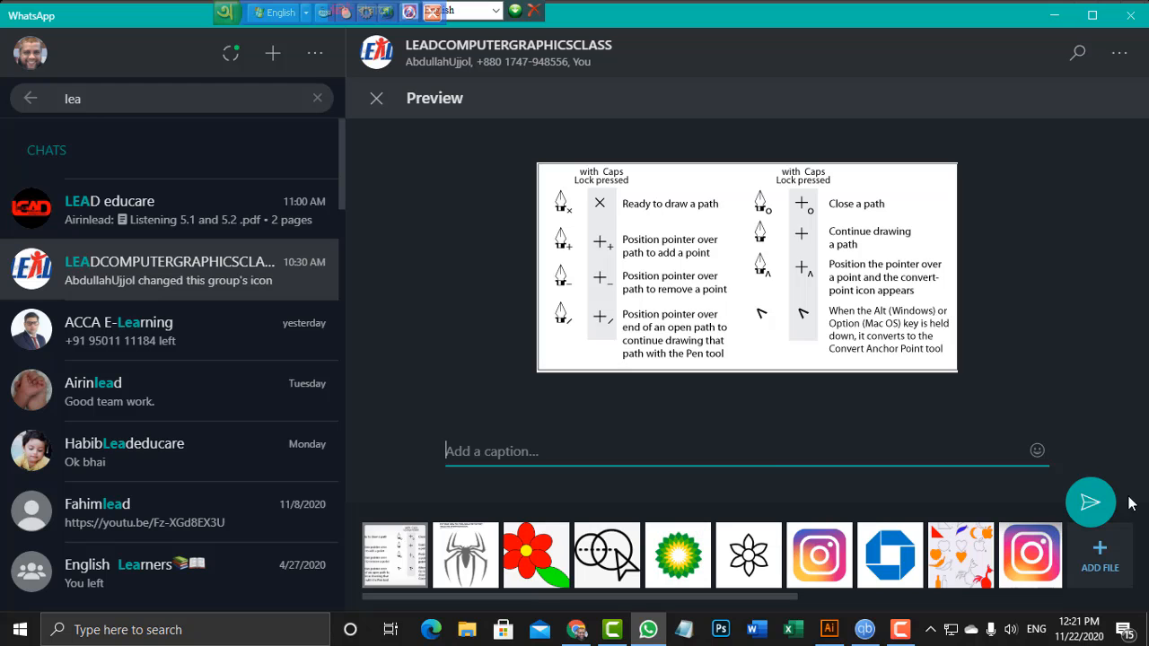
left_click(1092, 501)
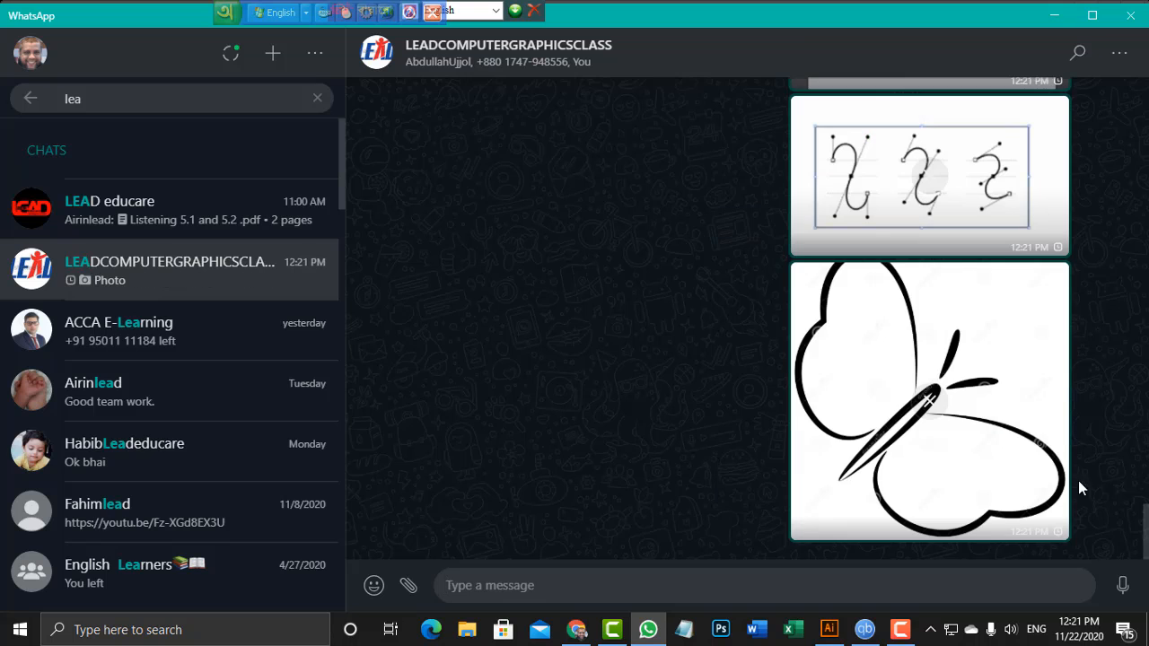
Attach Curvature tool.png from the Illustrator Note folder and send it to the LEADCOMPUTERGRAPHICSCLASS group
scroll(995, 469, "up", 12)
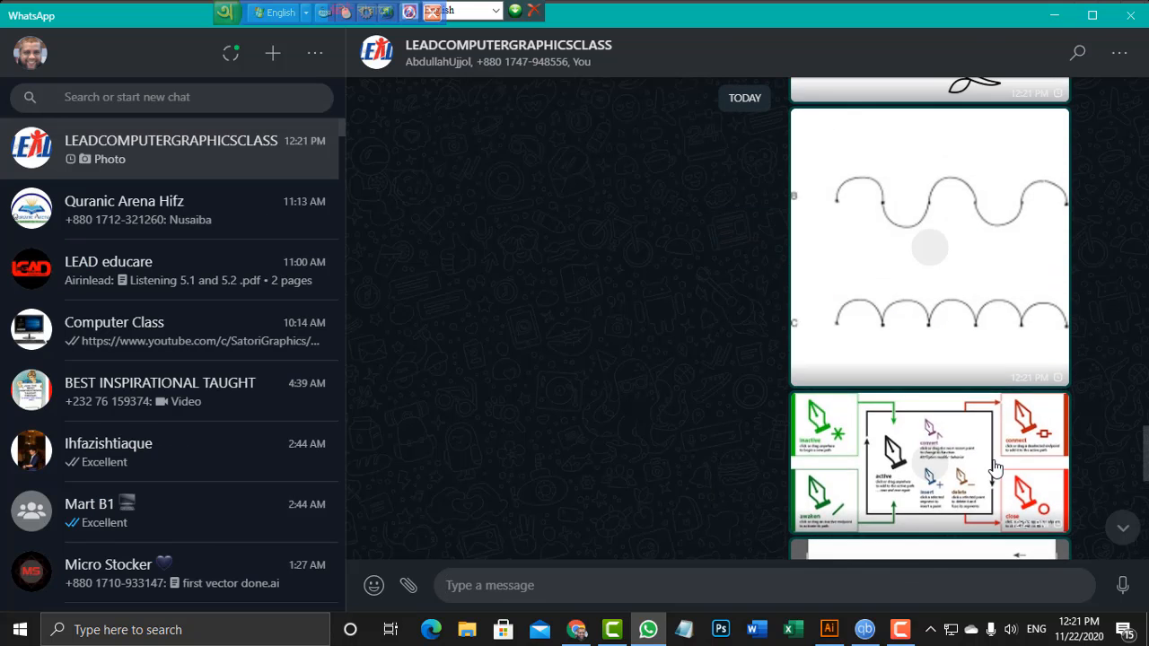
scroll(995, 469, "up", 15)
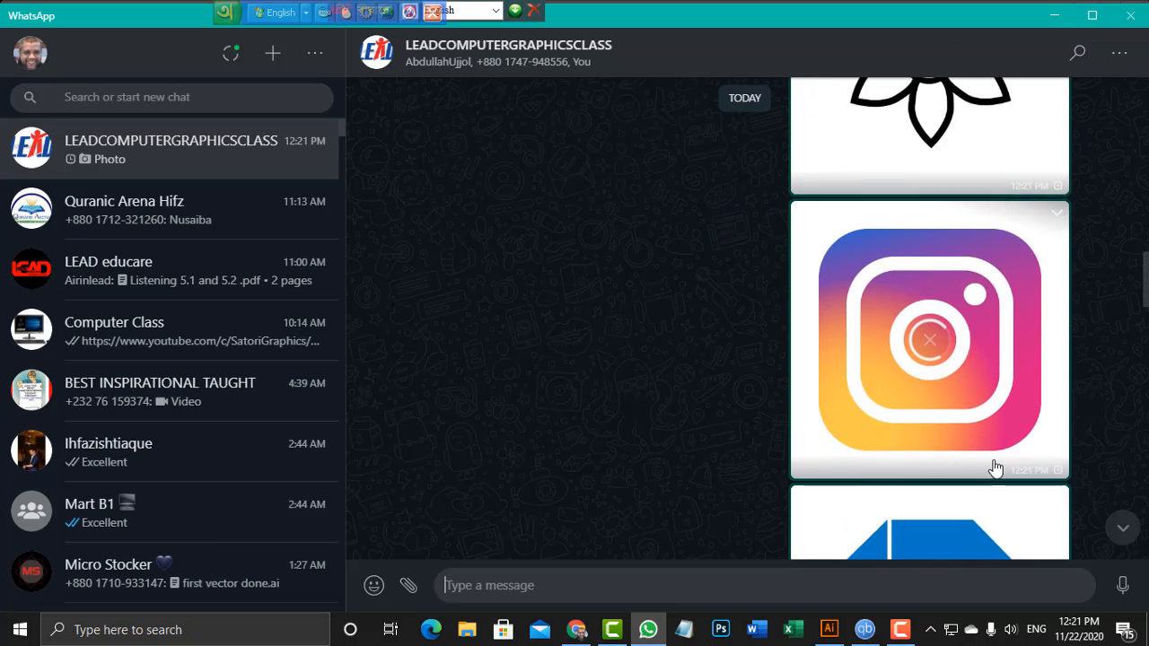
scroll(995, 468, "up", 8)
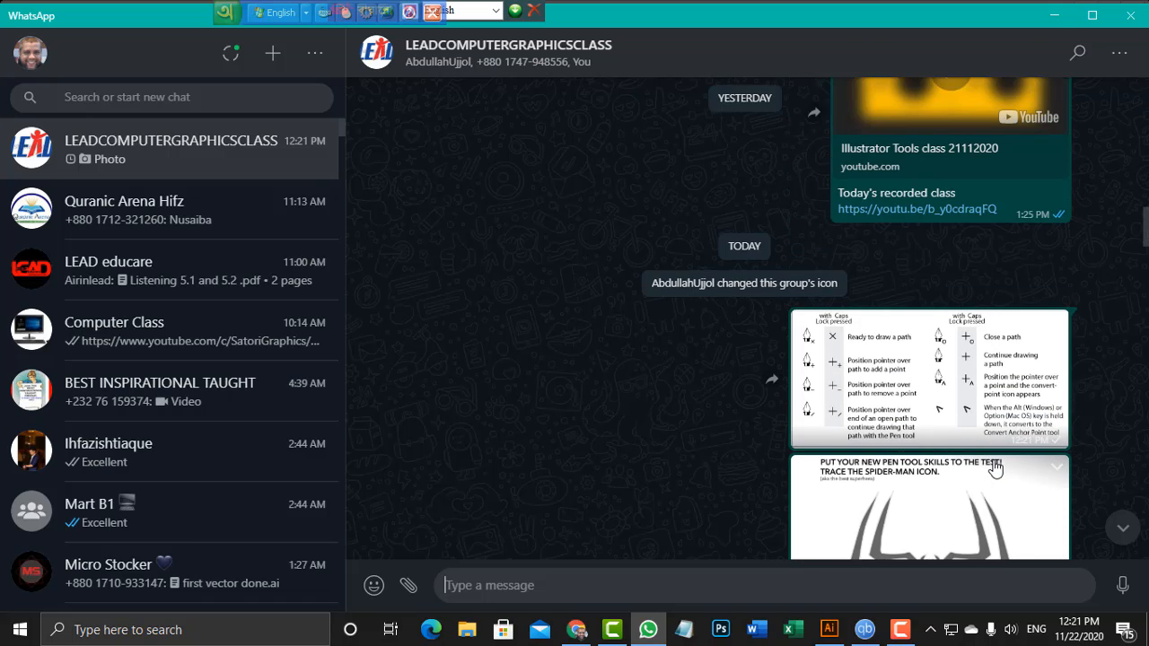
scroll(995, 468, "down", 7)
scroll(994, 469, "down", 3)
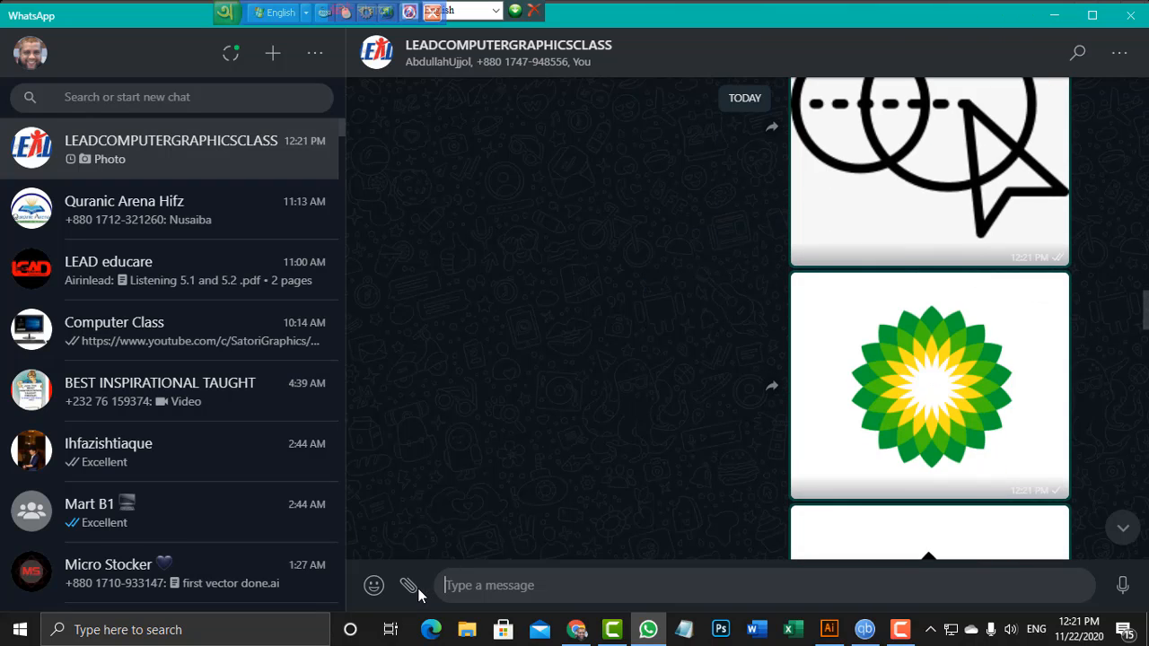
left_click(409, 586)
left_click(407, 529)
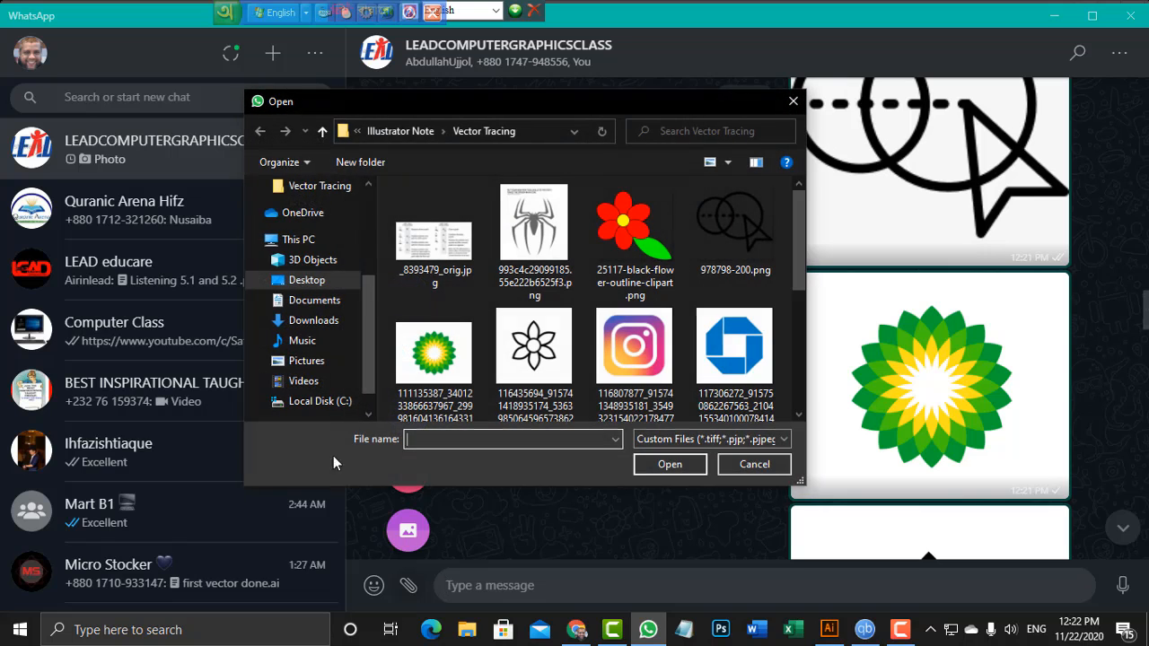
left_click(322, 131)
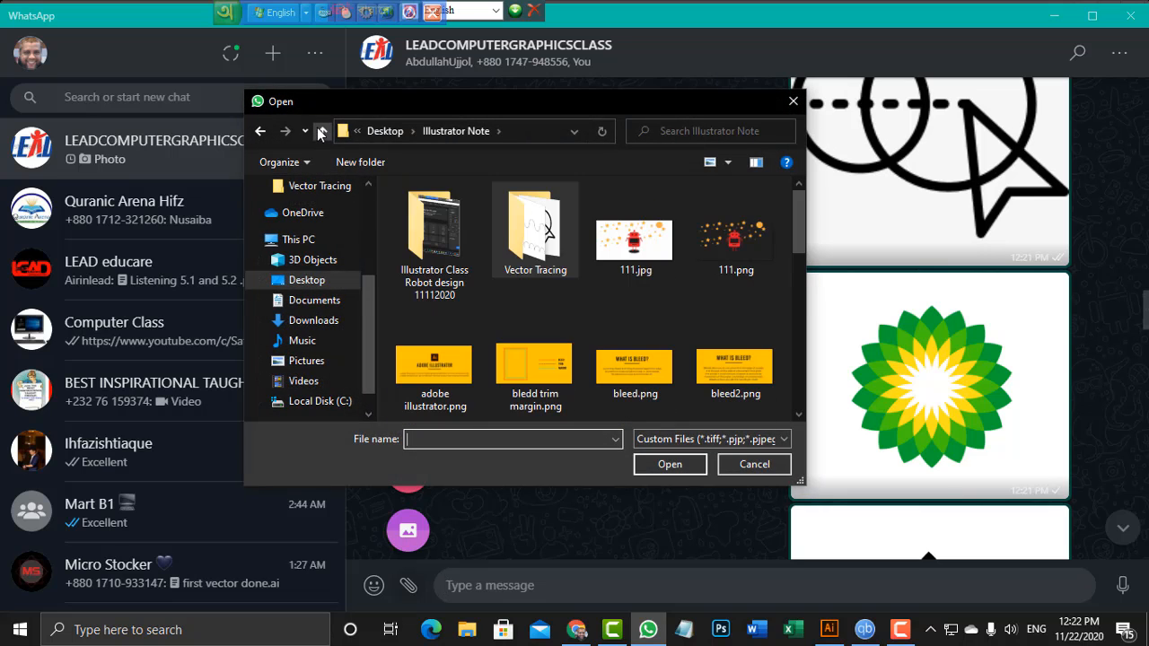
scroll(640, 289, "down", 3)
scroll(640, 289, "down", 3)
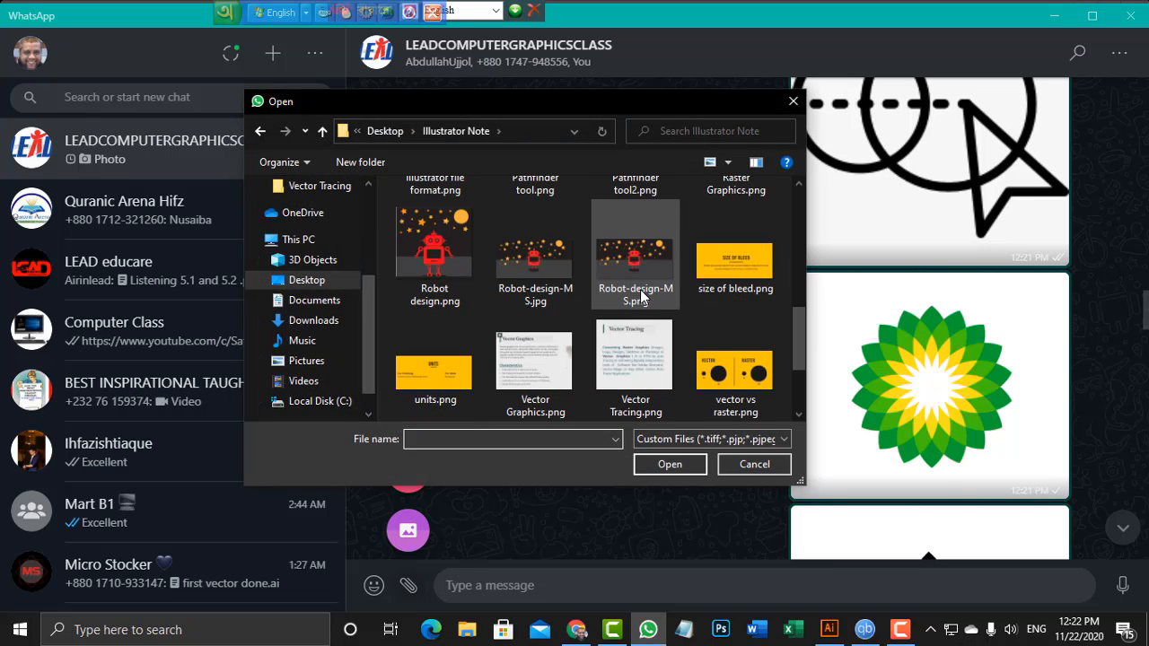
scroll(640, 289, "up", 4)
left_click(635, 226)
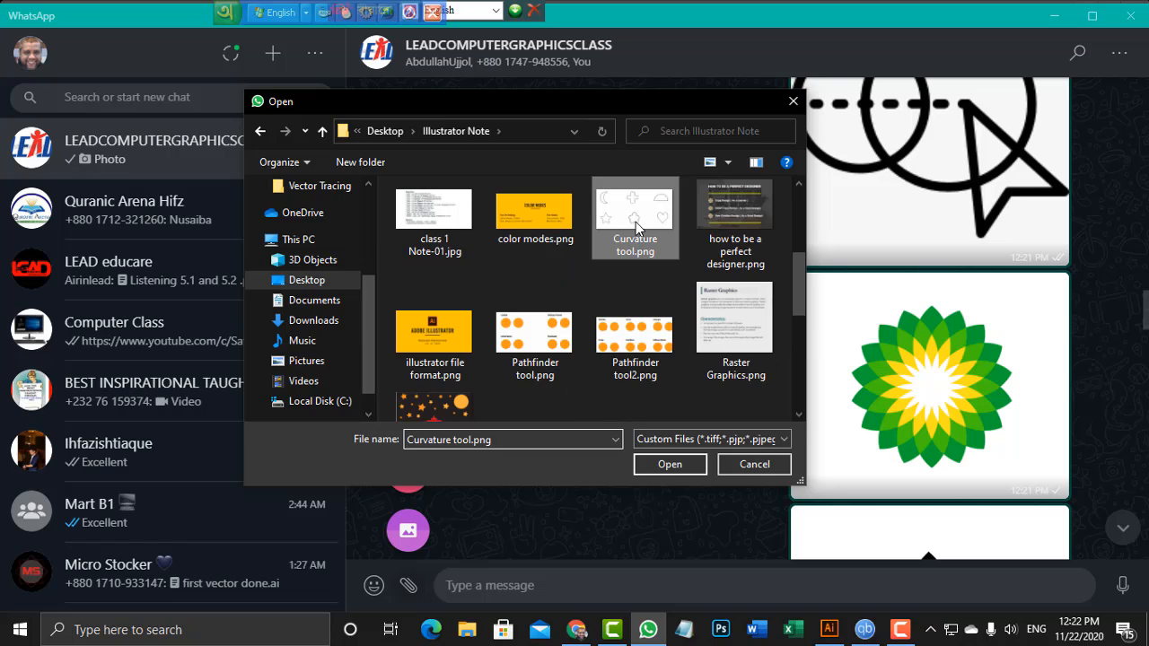
left_click(678, 466)
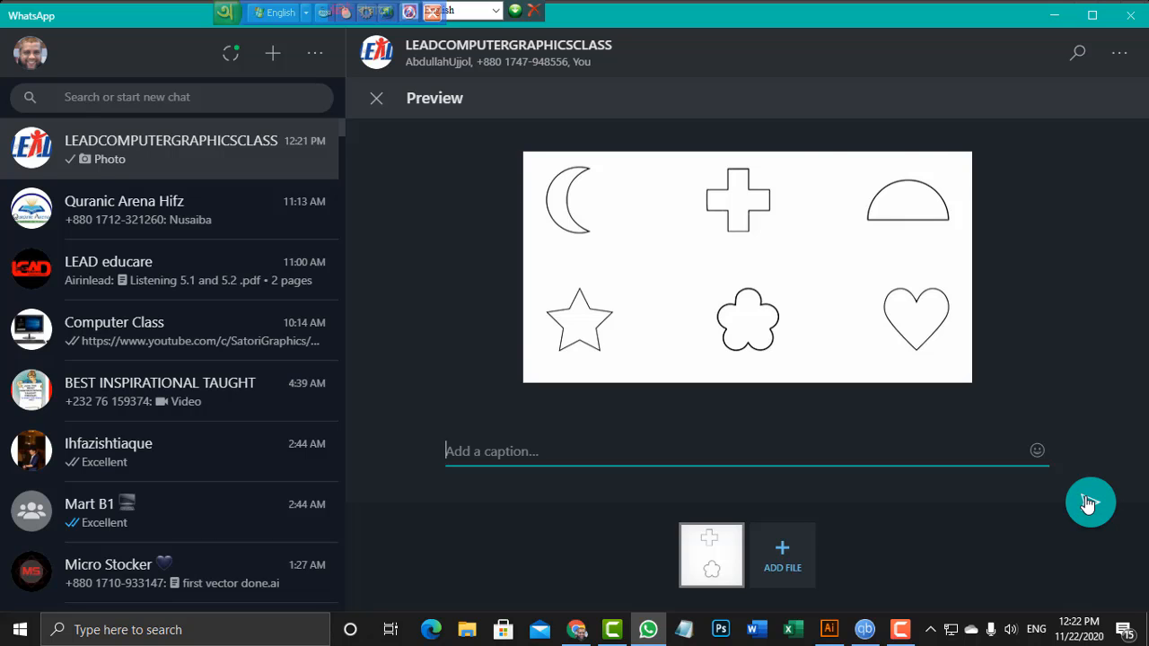
left_click(1089, 503)
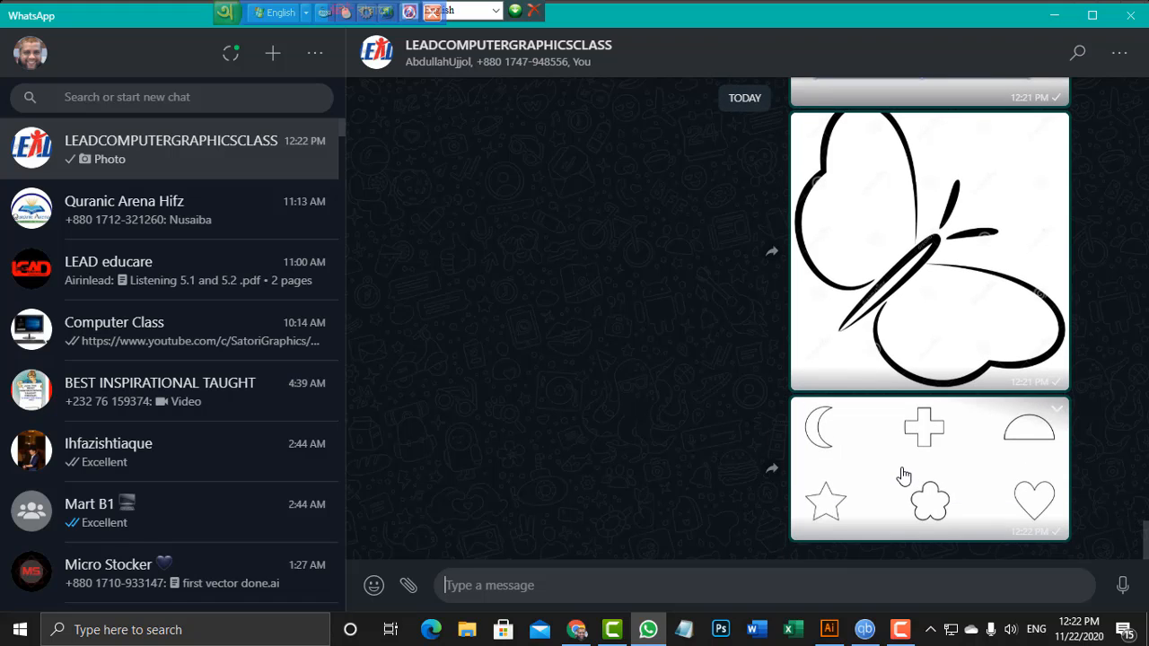
Switch back to Illustrator and delete the traced half circle, star, flower and heart
scroll(882, 476, "up", 3)
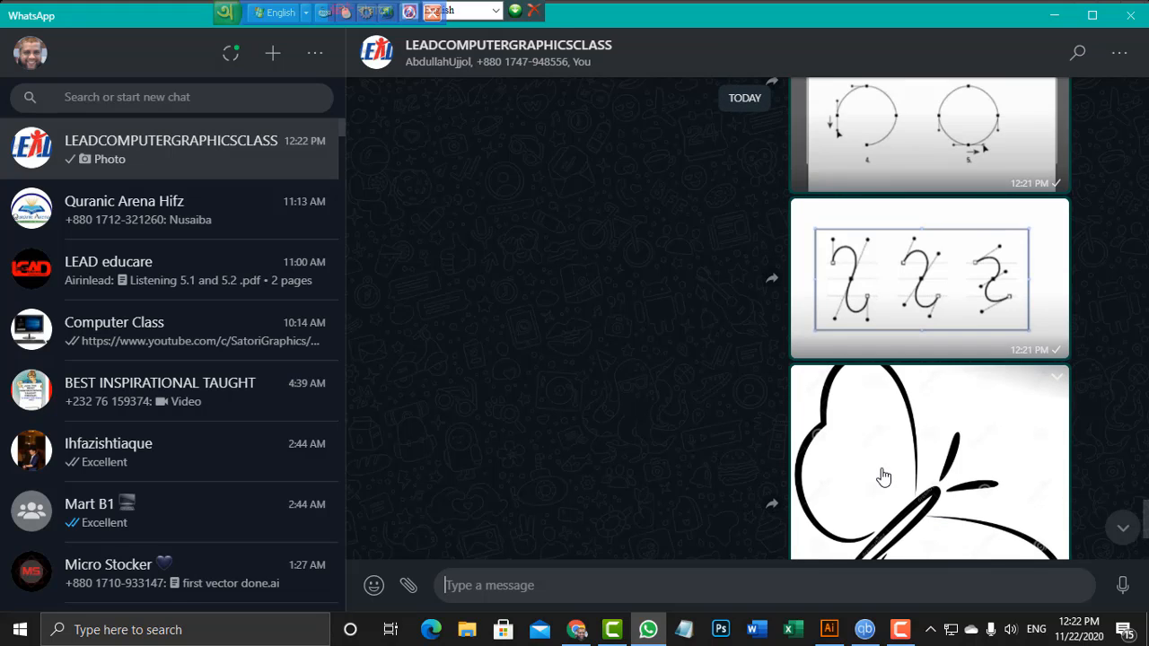
scroll(882, 475, "down", 2)
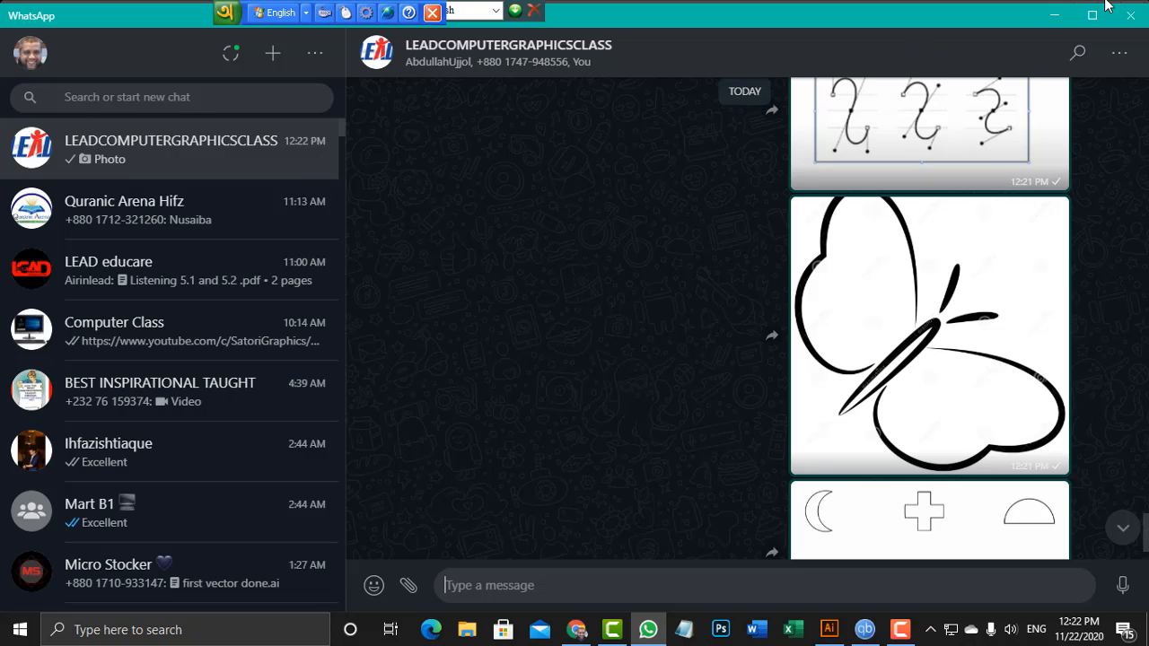
left_click(1052, 18)
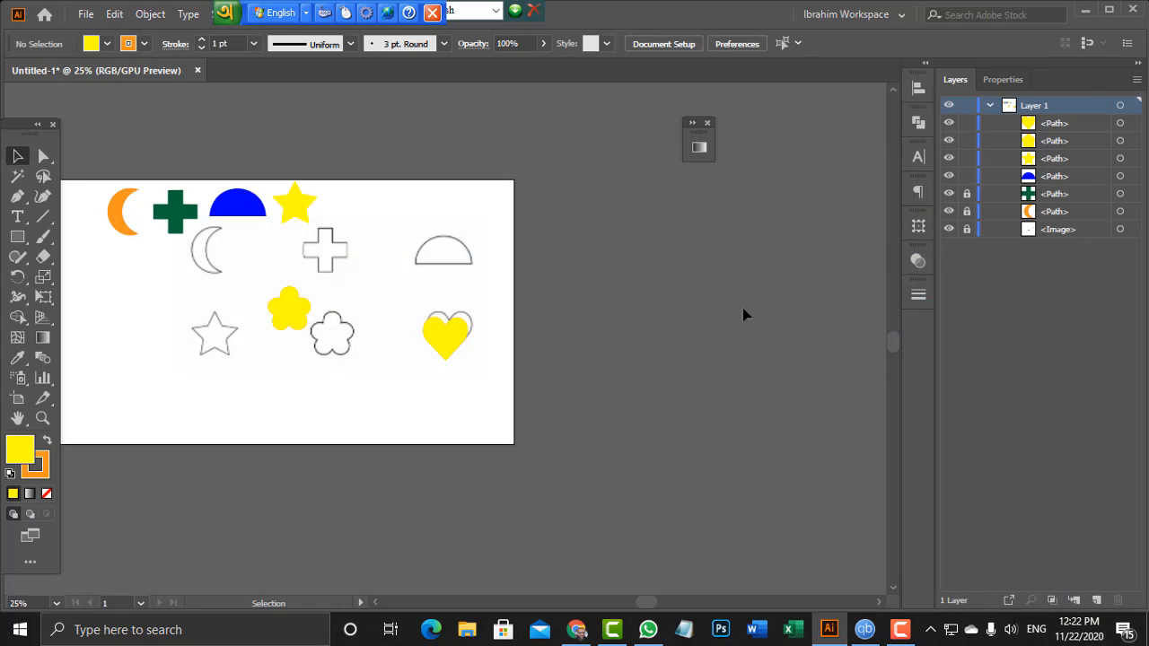
left_click_drag(127, 151, 492, 366)
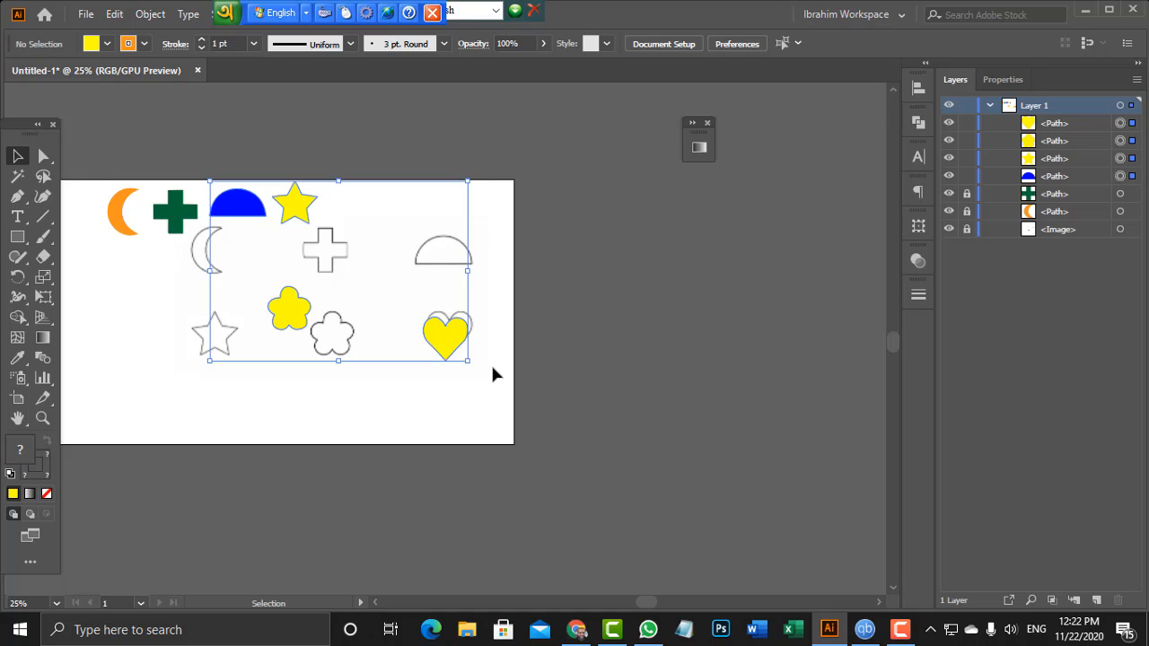
key("Delete")
Unlock all locked objects on the artboard, and delete the orange crescent and the green cross
left_click_drag(111, 152, 209, 289)
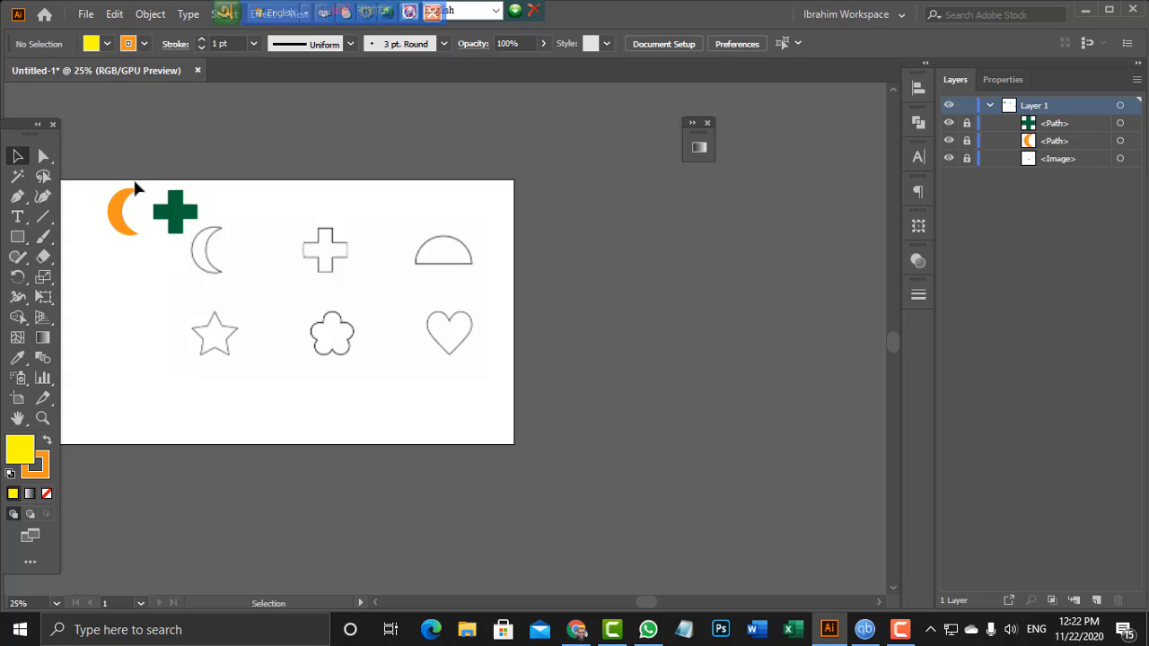
left_click_drag(107, 170, 178, 251)
key("alt")
key("ctrl+a")
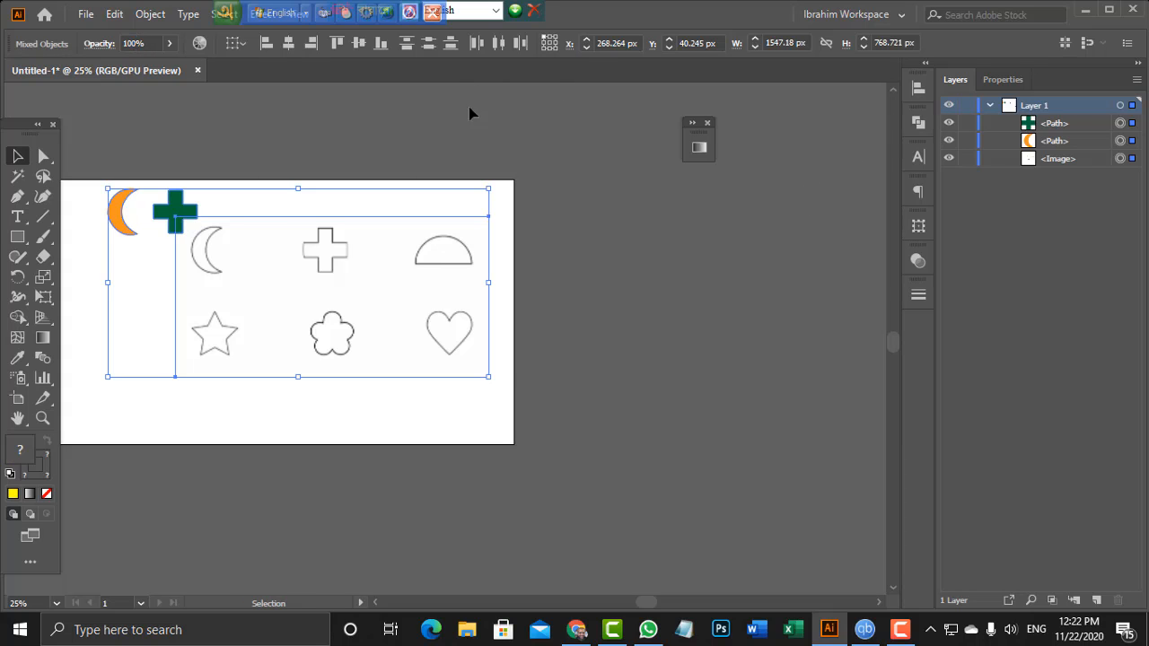
left_click(695, 275)
left_click(122, 231)
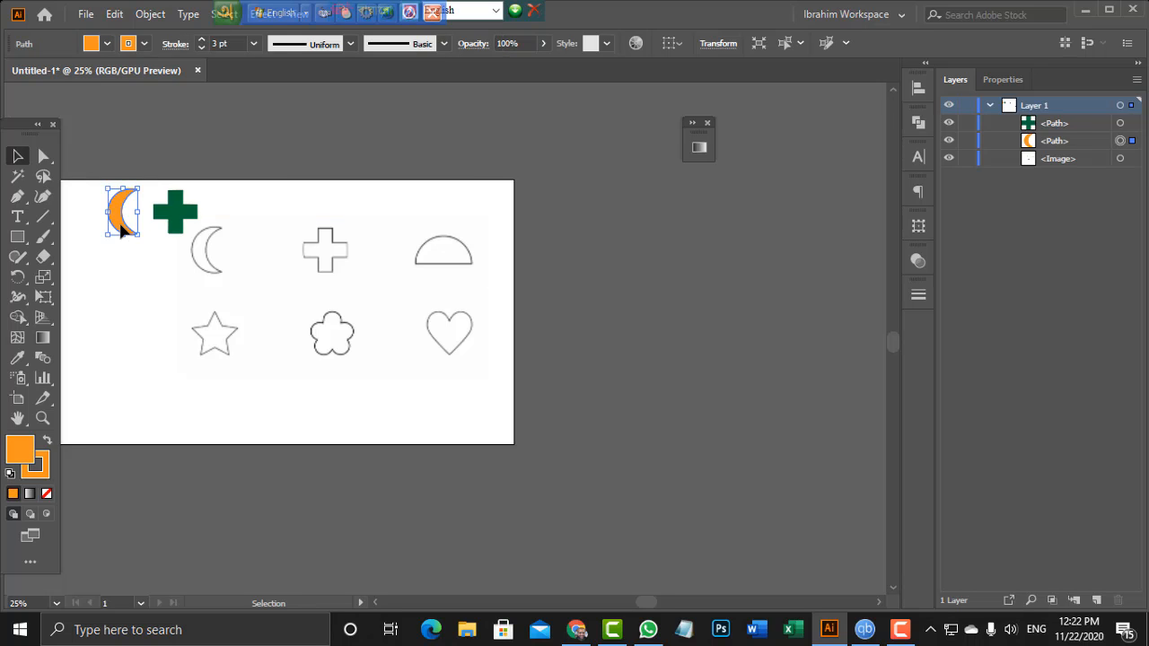
key("Delete")
left_click(173, 212)
key("Delete")
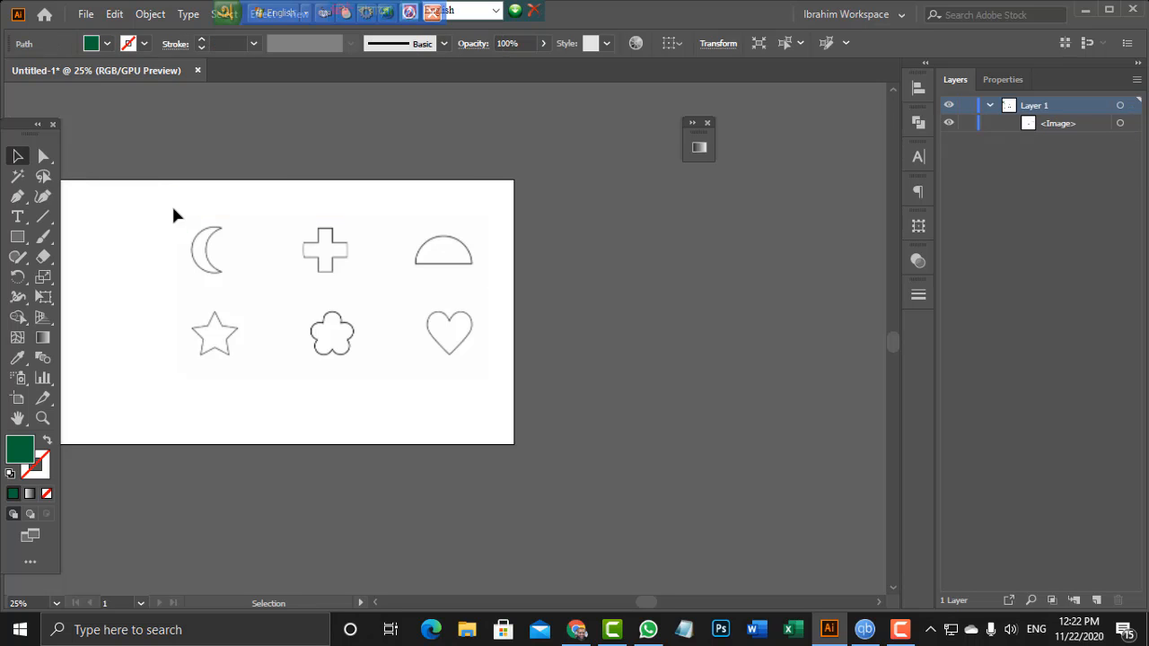
Move the practice image off the artboard, placing it to the right of it
left_click(231, 252)
left_click_drag(257, 251, 635, 272)
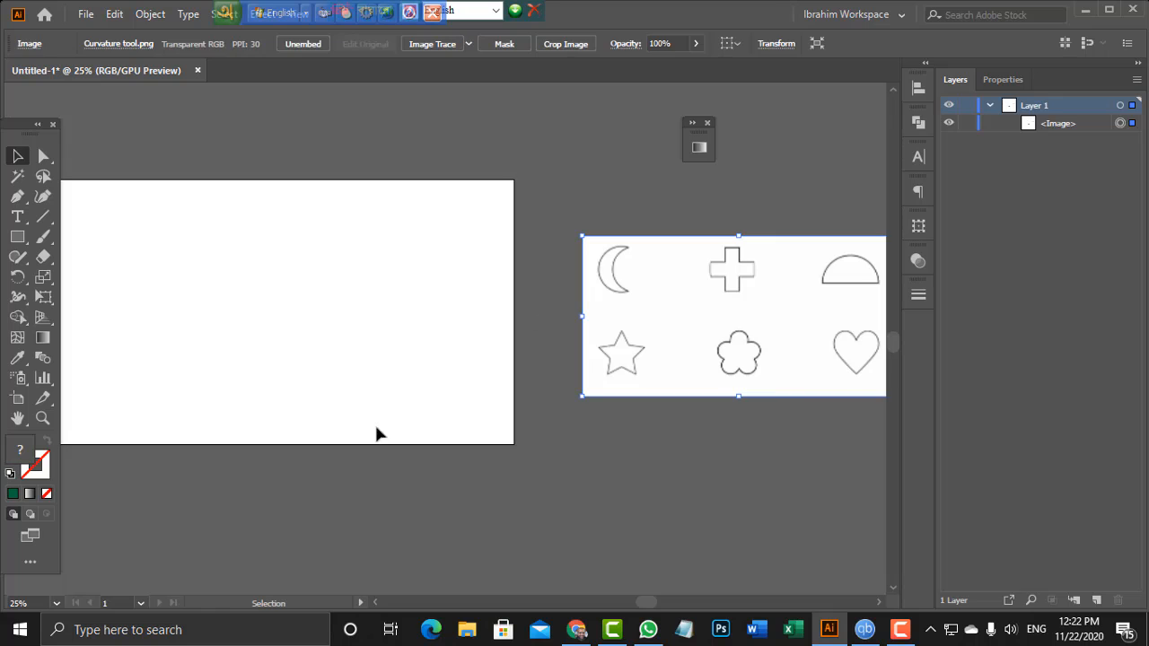
left_click(376, 604)
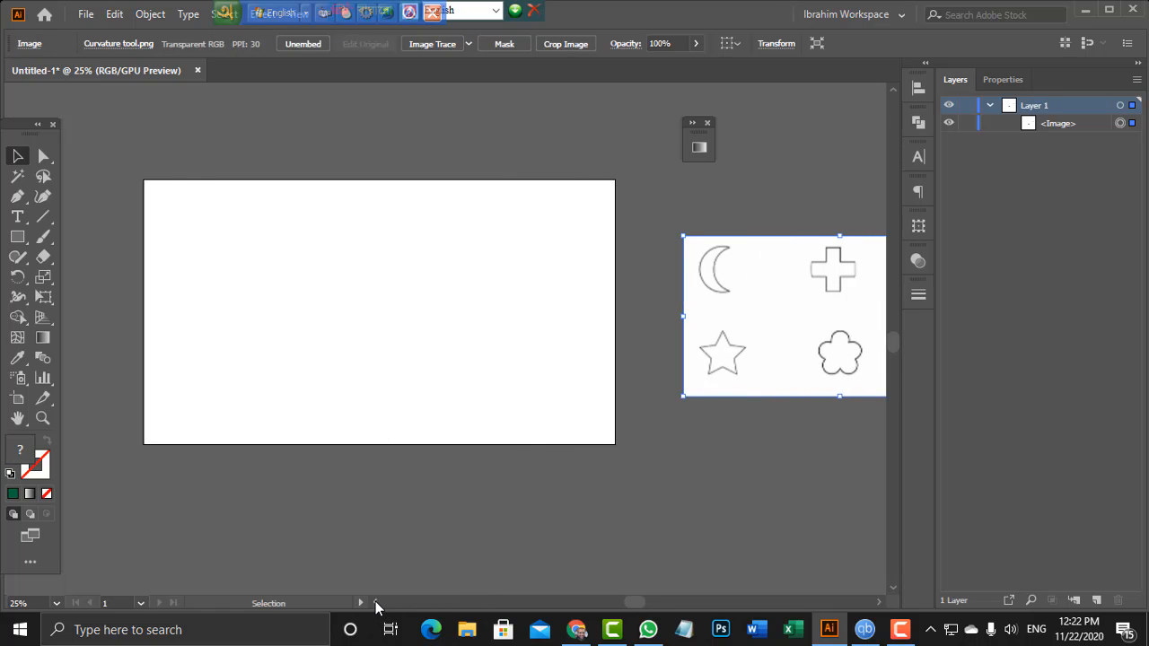
left_click(375, 603)
left_click(1087, 9)
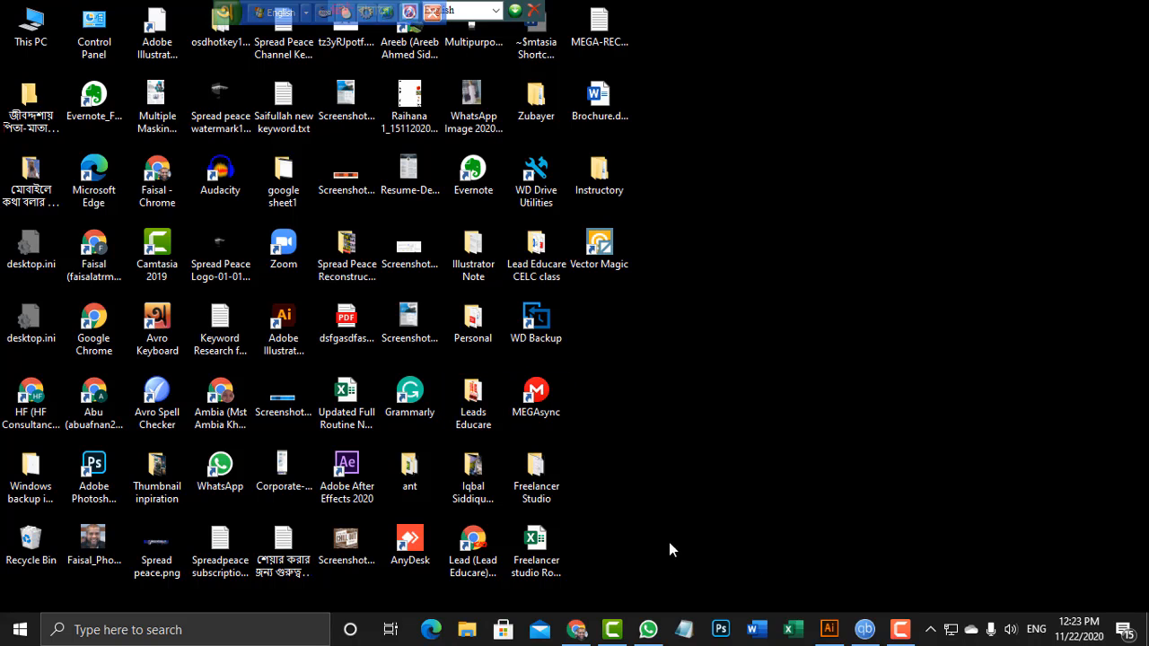
mouse_move(841, 627)
mouse_move(650, 633)
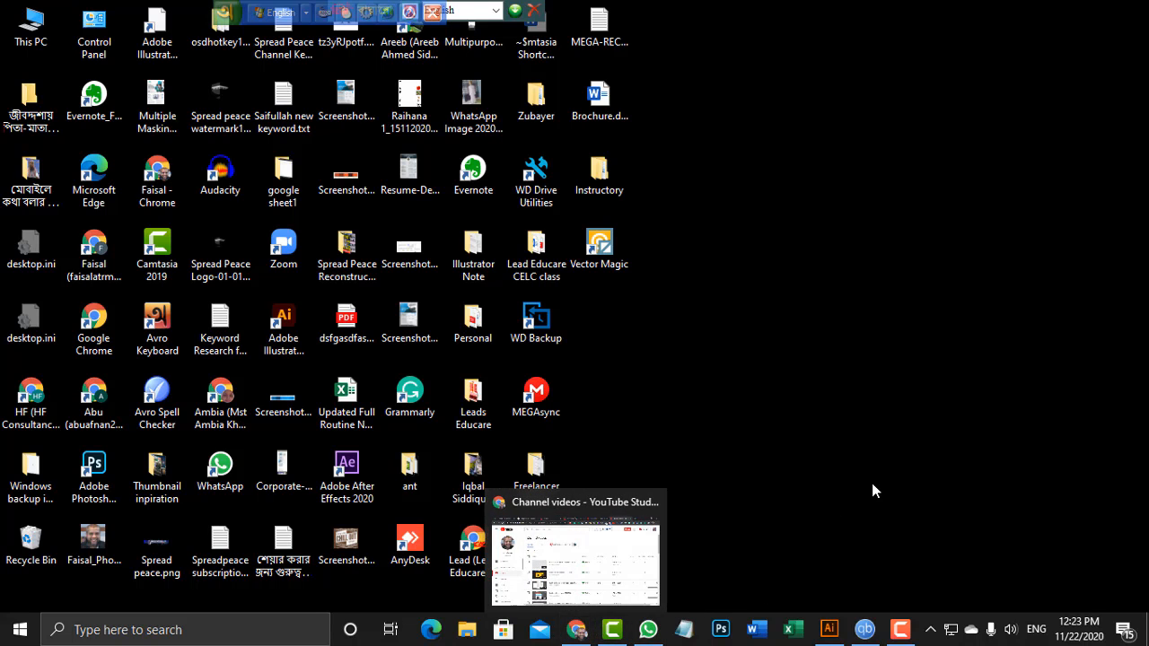
left_click(831, 628)
left_click(1085, 9)
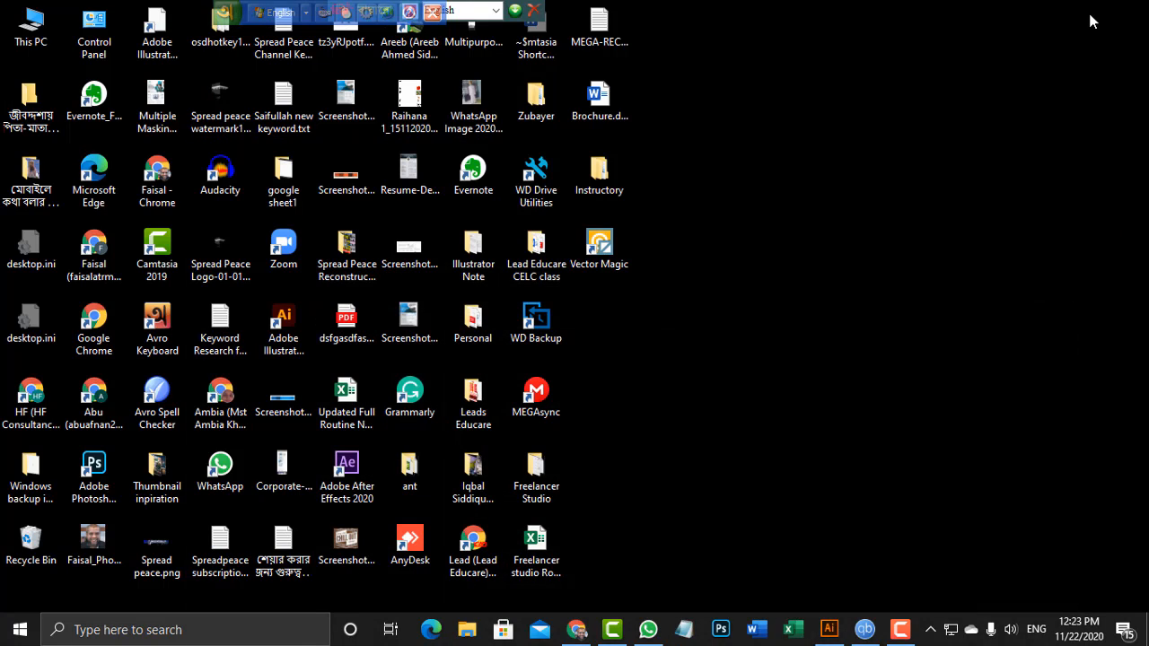
left_click(829, 629)
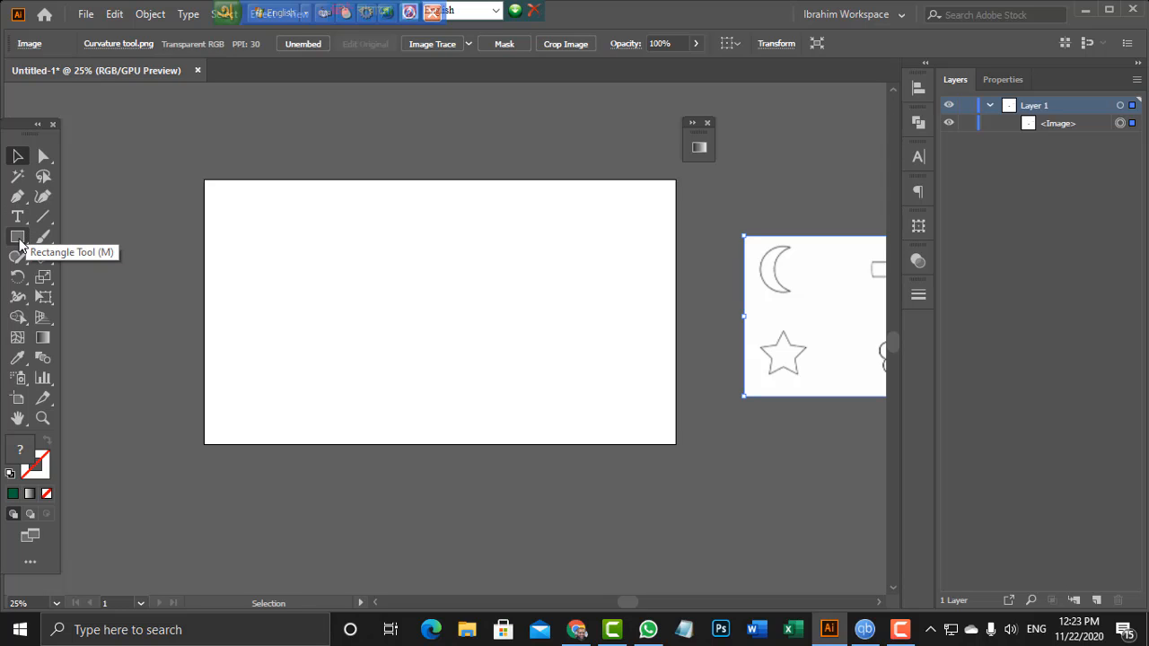
Draw a green hexagon with the Polygon tool over the artboard's upper-left area
left_click_drag(19, 241, 93, 324)
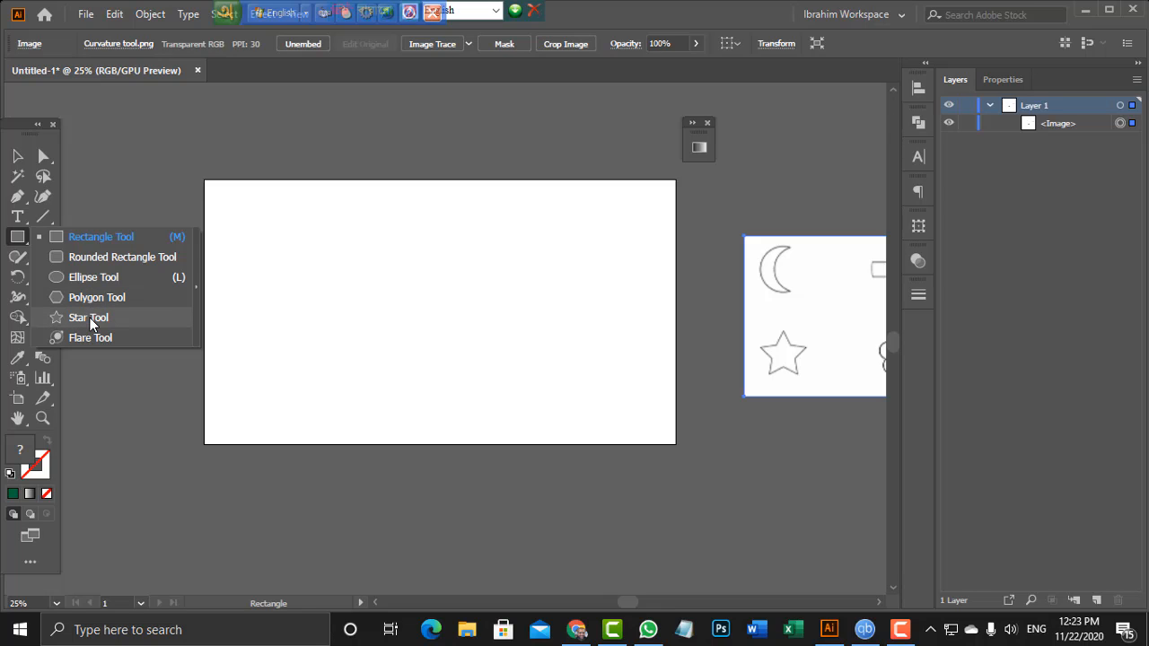
left_click_drag(90, 319, 95, 299)
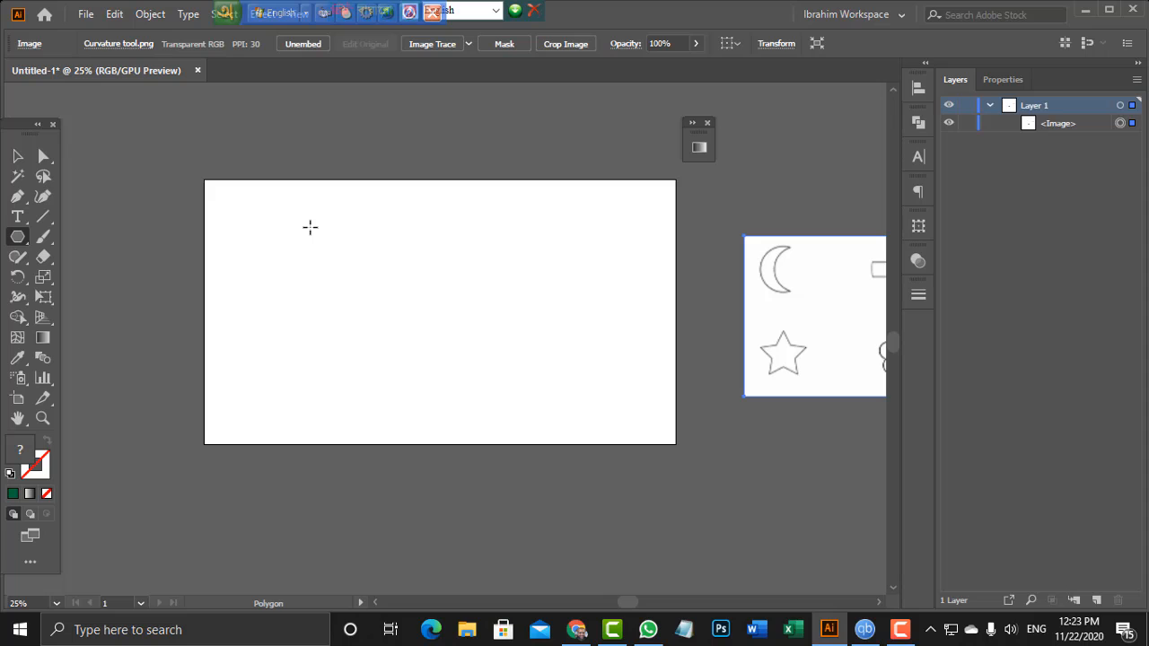
left_click_drag(310, 227, 382, 272)
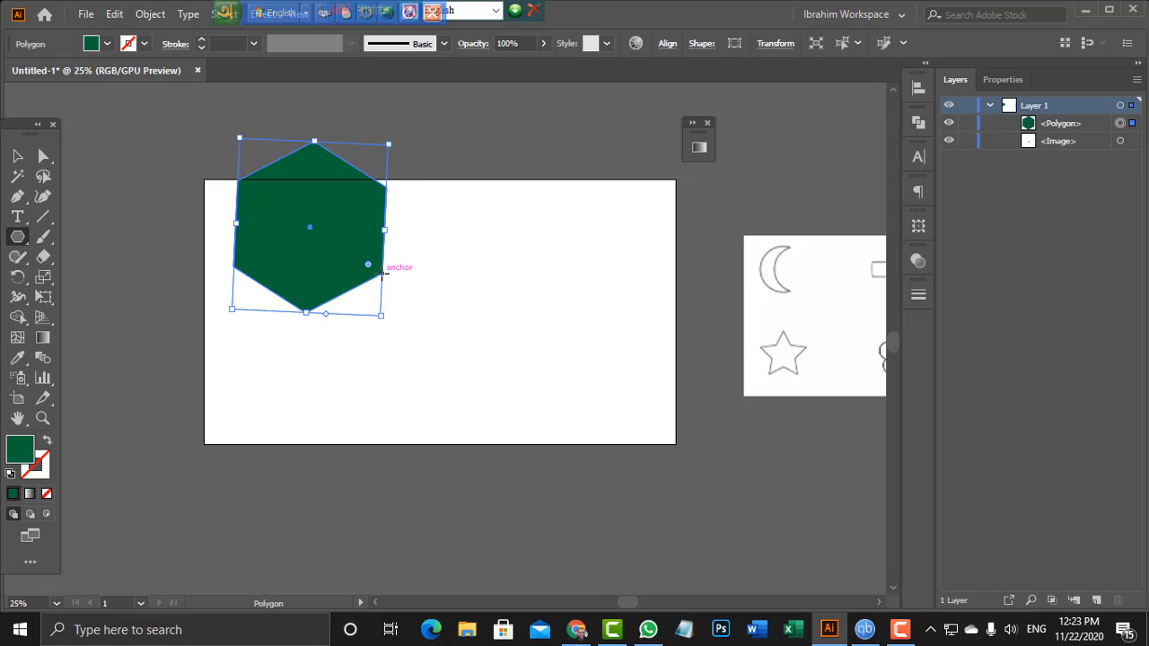
Duplicate the hexagon horizontally to the artboard's upper-right area, and select the original hexagon
left_click(14, 160)
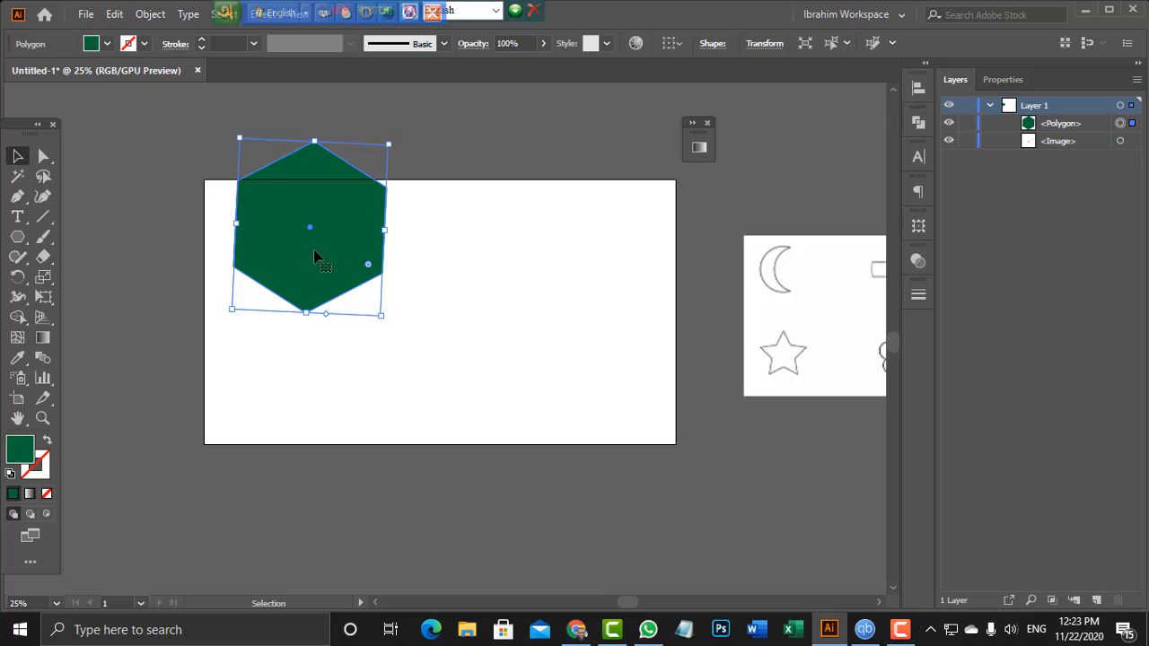
left_click_drag(338, 256, 581, 254)
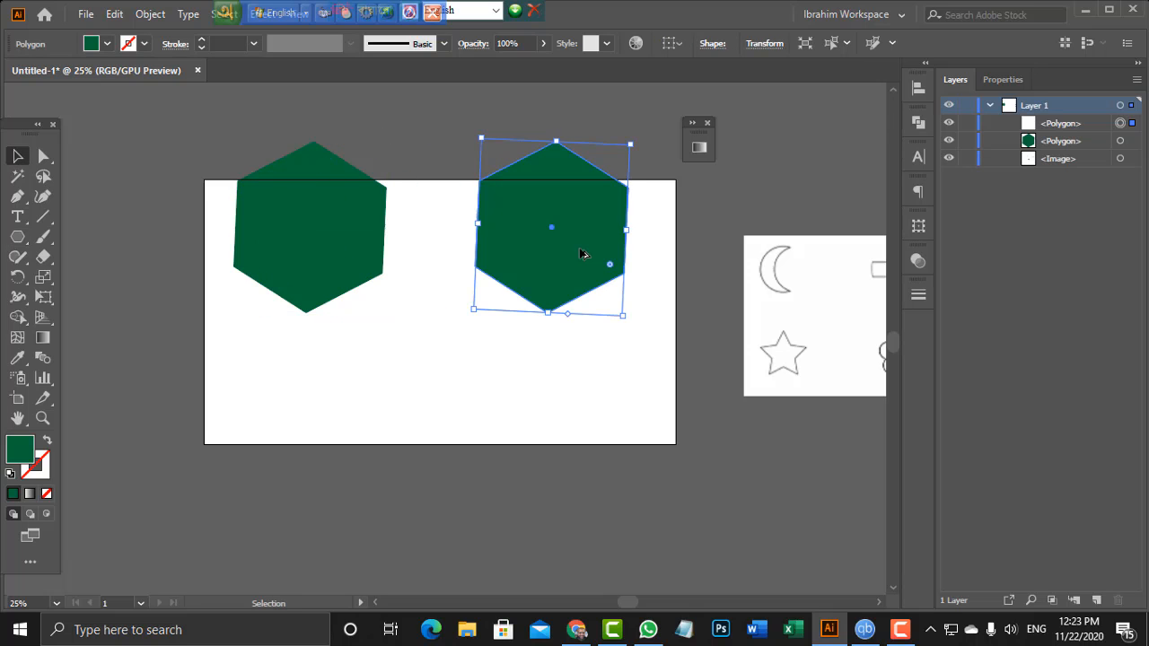
left_click(317, 256)
left_click(595, 255)
left_click(249, 225)
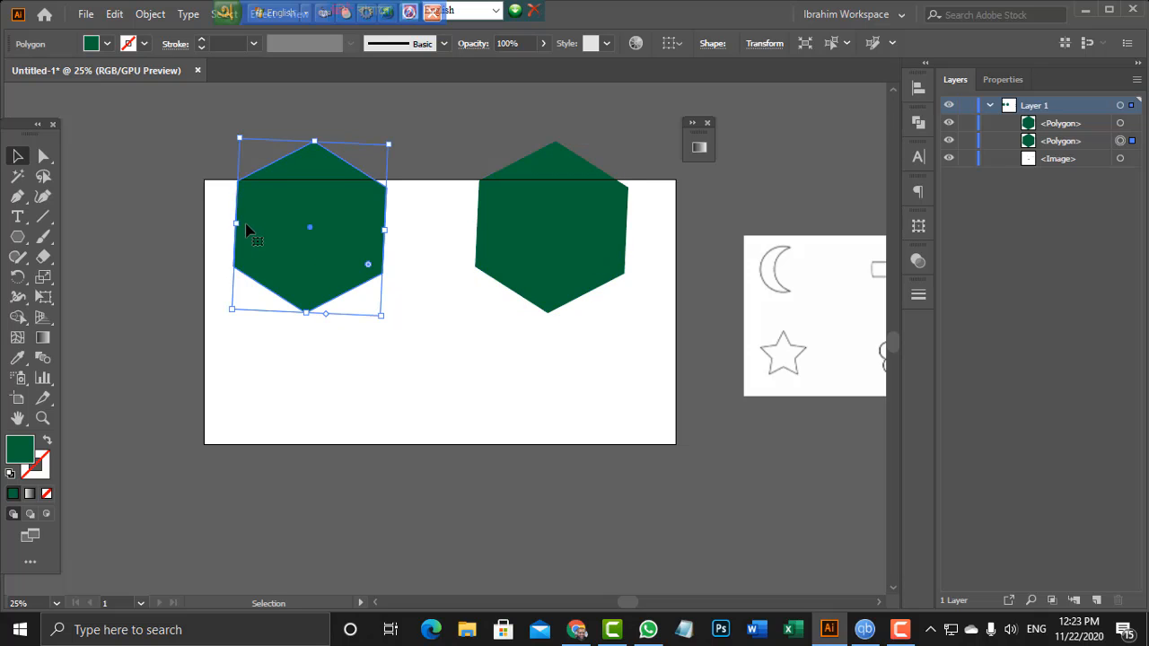
Add the point text "Vector" below the left hexagon
left_click(17, 217)
left_click(263, 337)
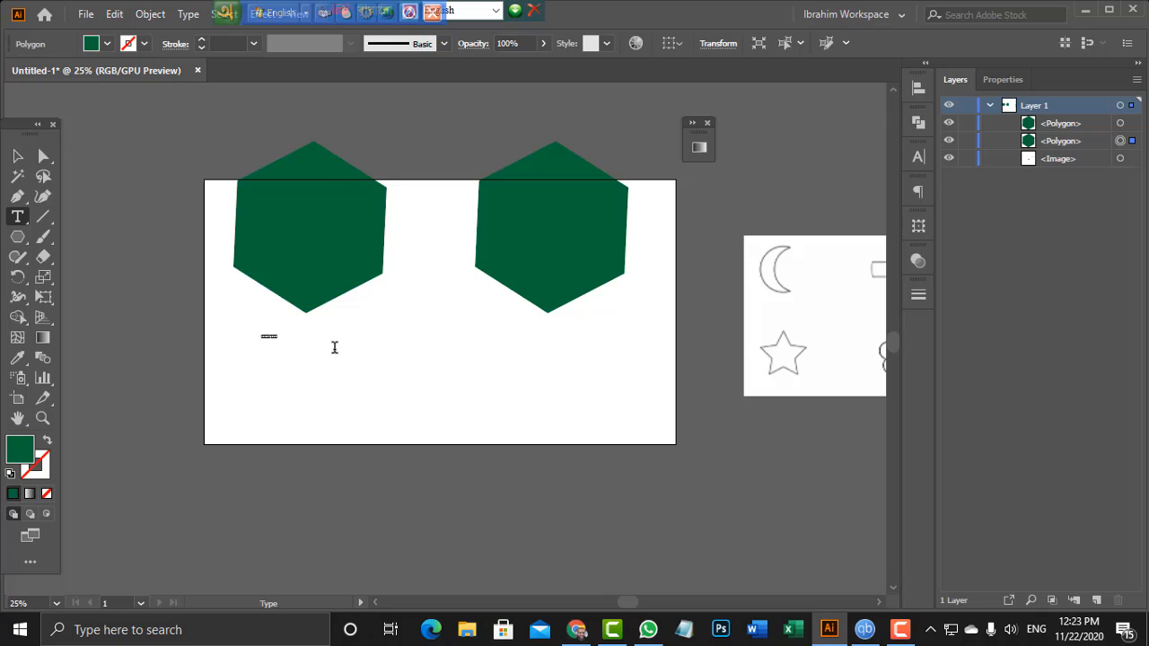
type("V")
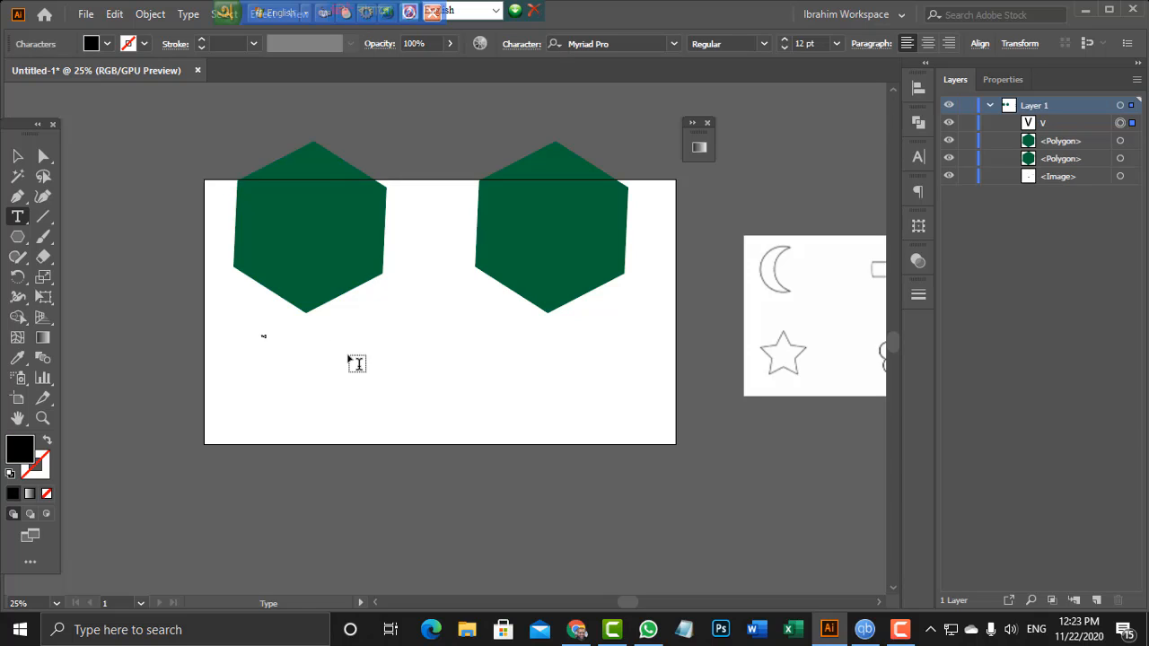
type("ector")
key("Escape")
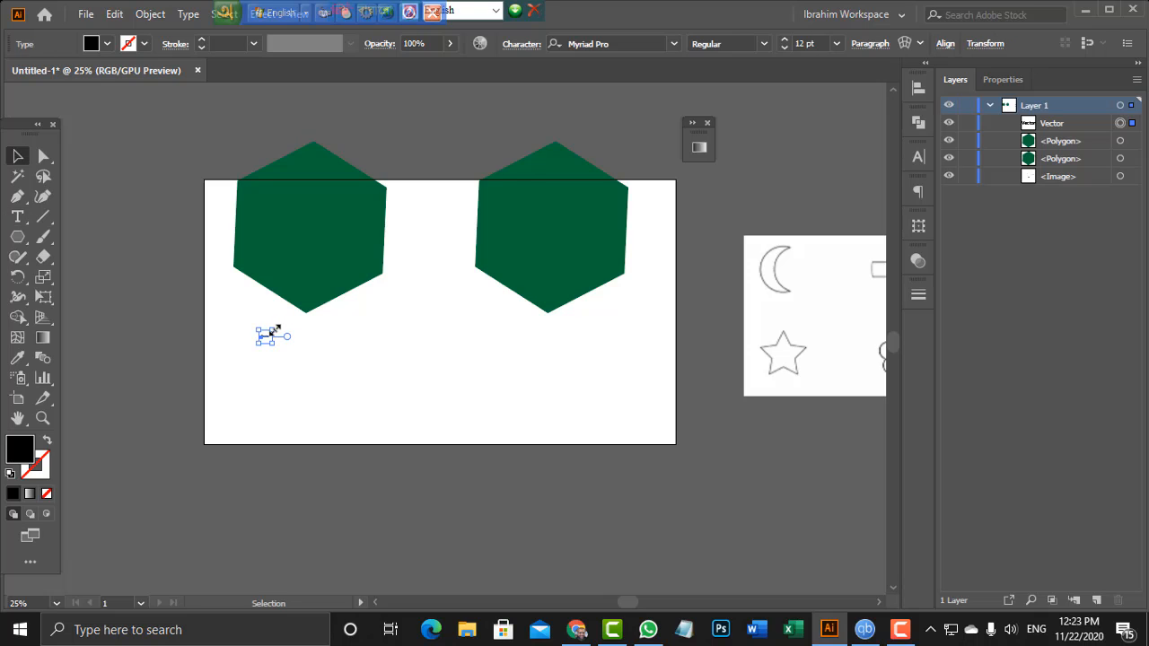
Enlarge the "Vector" text to about 363 pt and place a copy of it beneath the right hexagon
left_click_drag(273, 330, 431, 282)
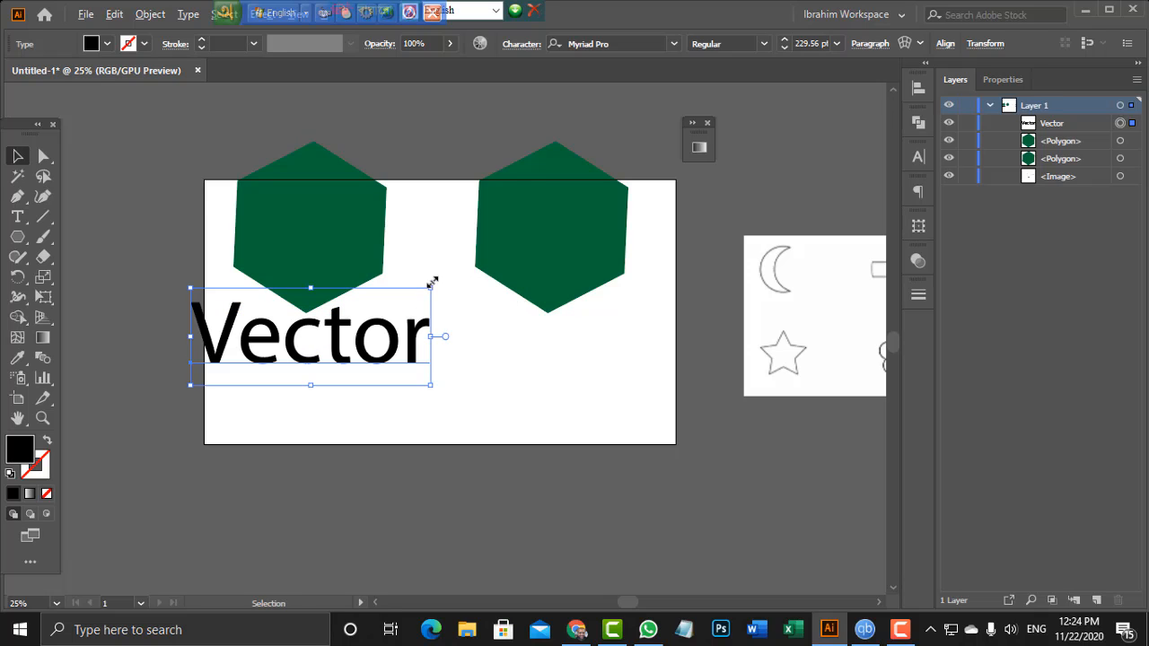
left_click_drag(339, 358, 607, 356)
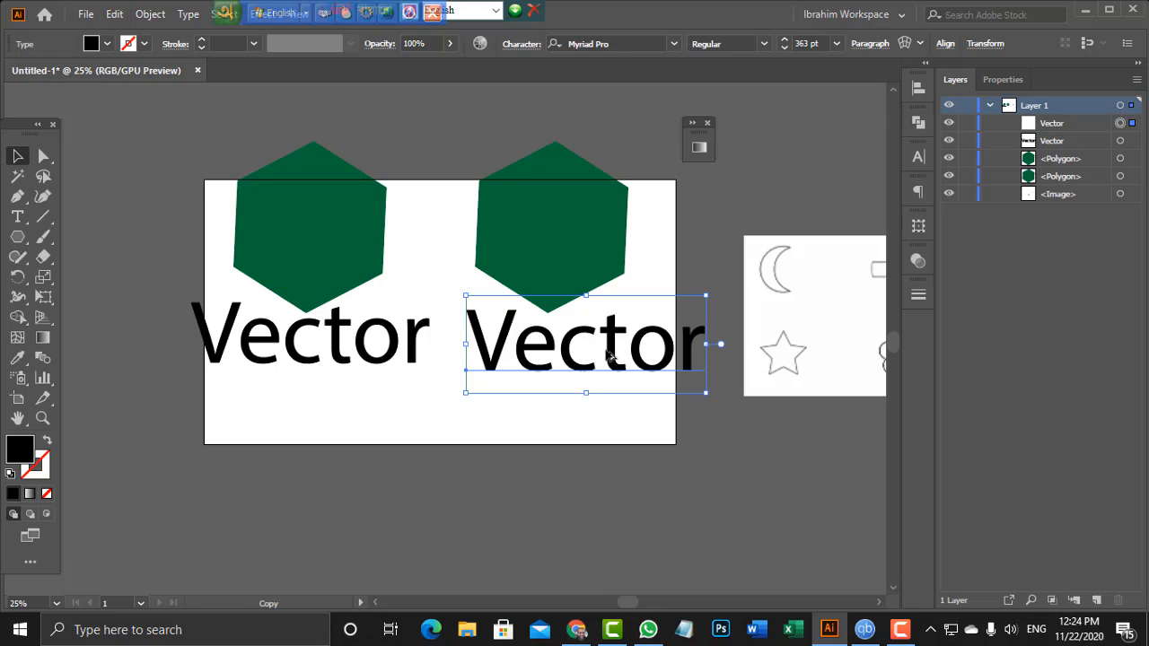
Replace the "Vector" text beneath the right hexagon with "Raster"
key("t")
left_click(574, 359)
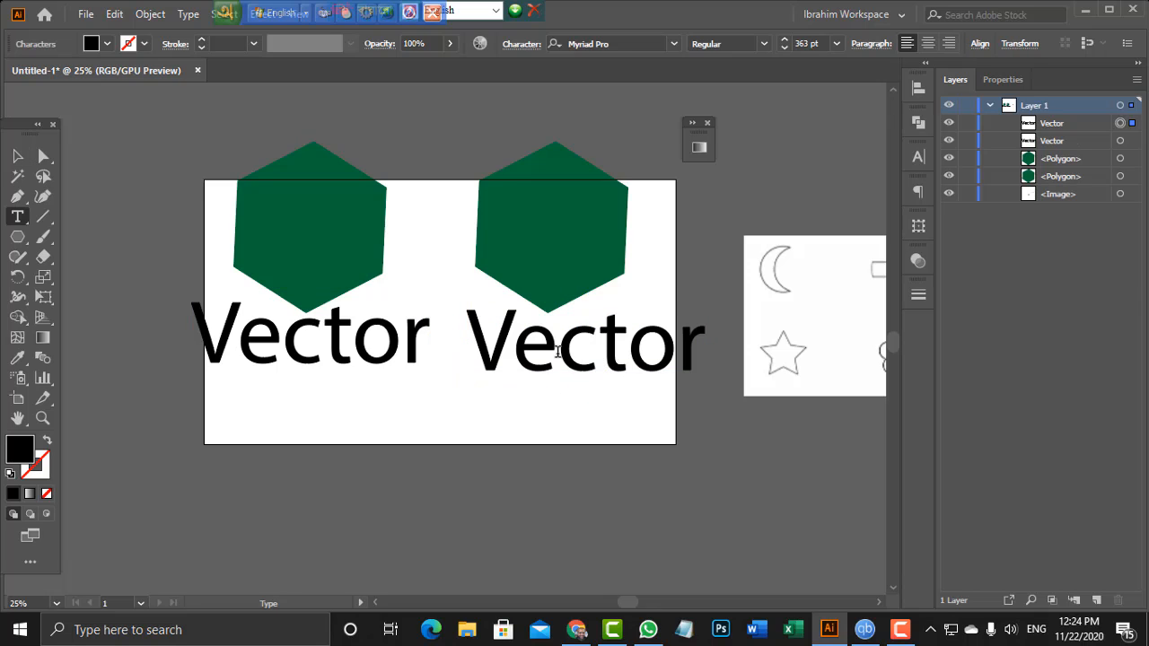
key("BackSpace")
key("BackSpace")
key("Delete")
key("Delete")
key("Delete")
key("Delete")
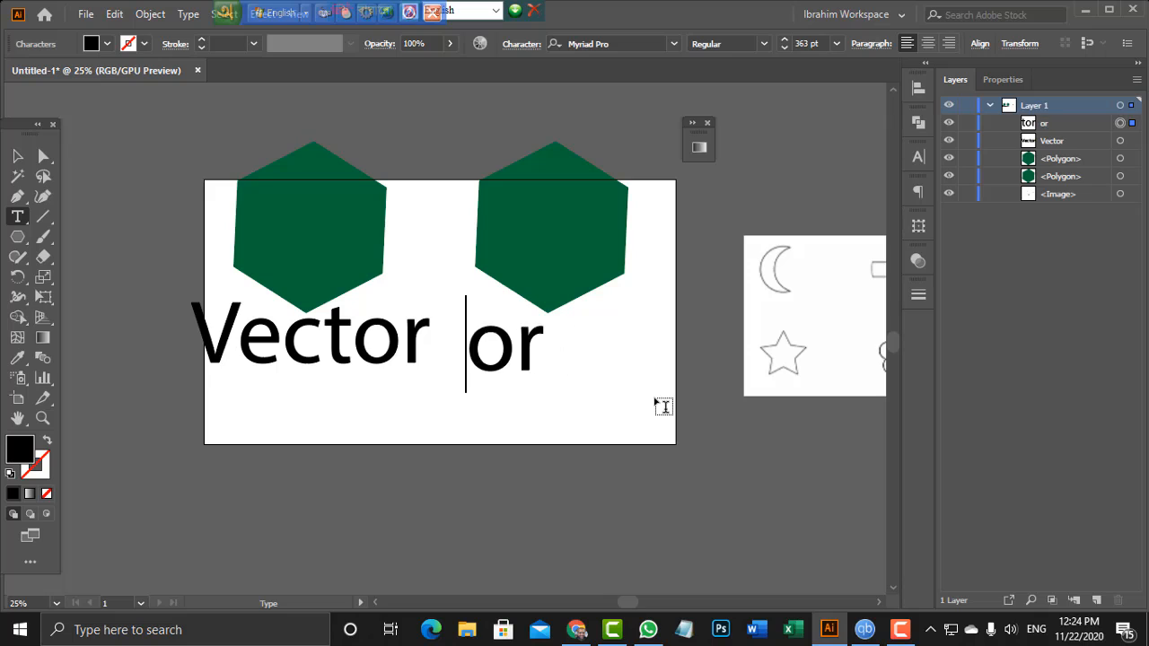
type("Raster")
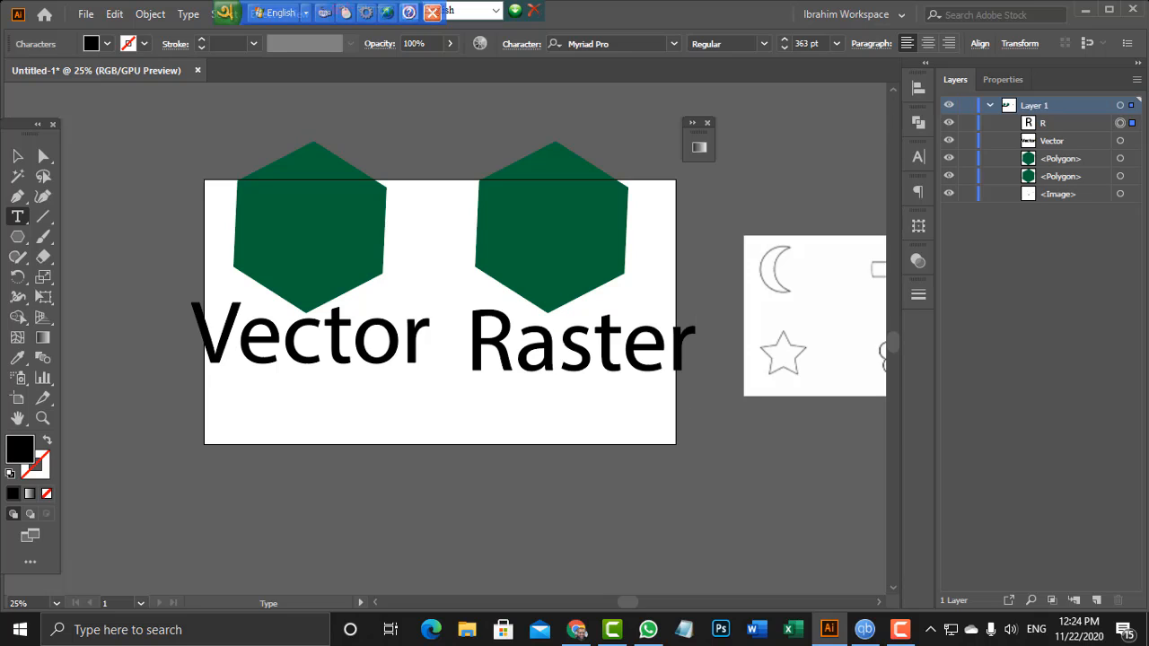
key("Escape")
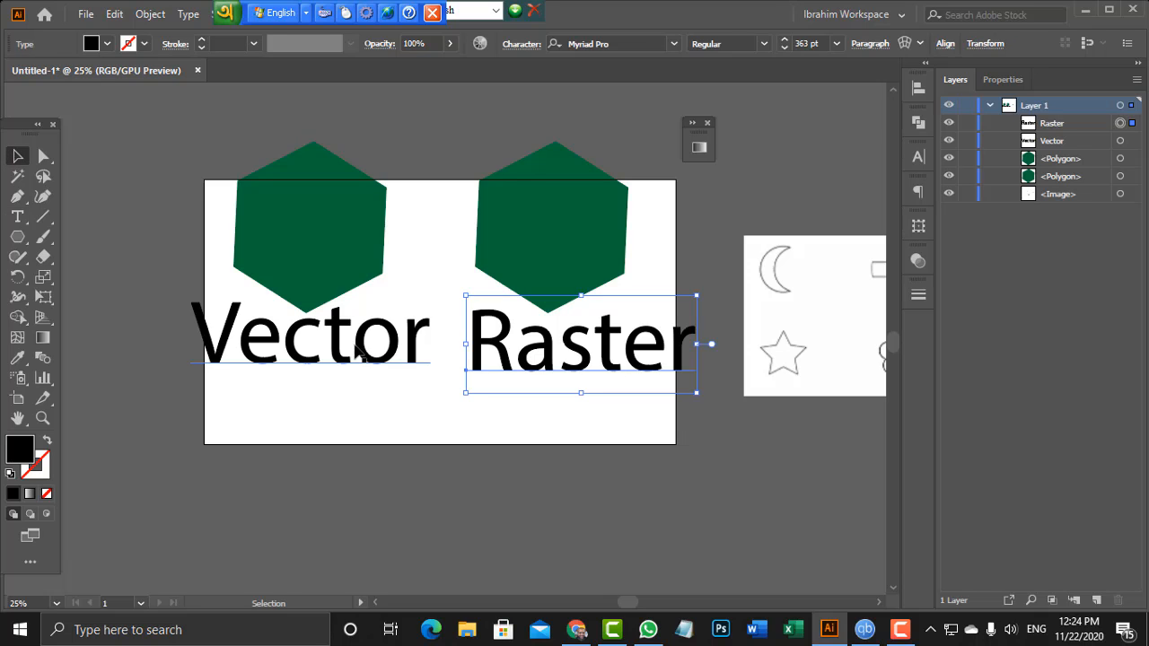
Move both labels lower on the artboard and reposition each hexagon above its label, with the pairs spread apart
left_click_drag(339, 356, 329, 401)
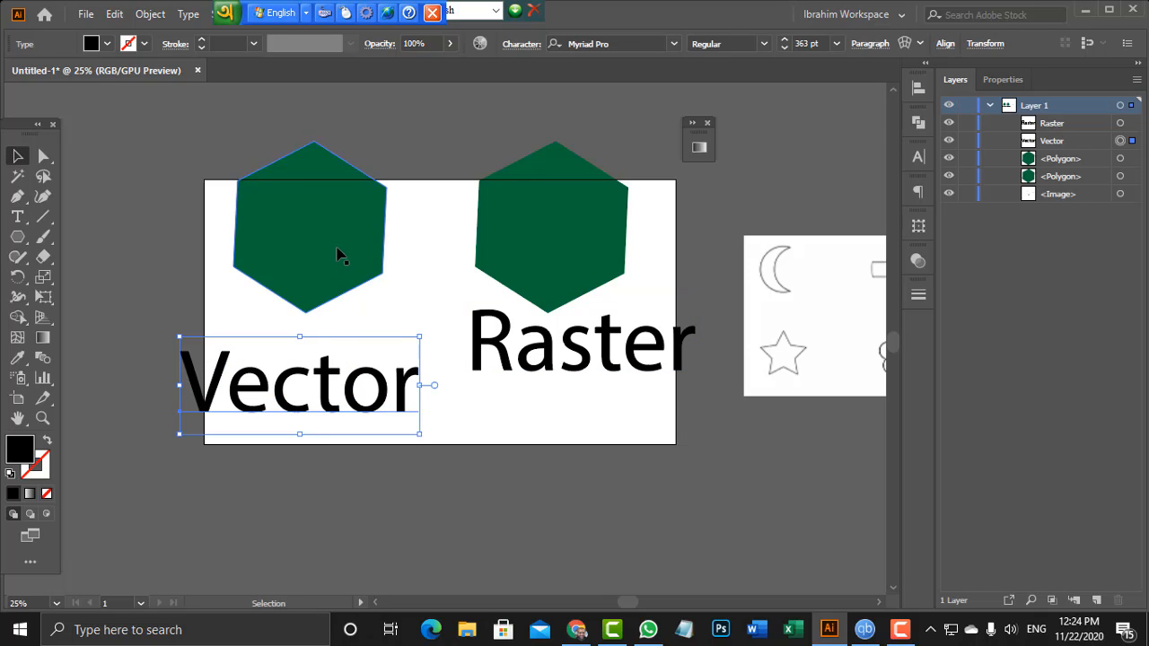
left_click_drag(341, 251, 323, 278)
left_click_drag(590, 357, 607, 405)
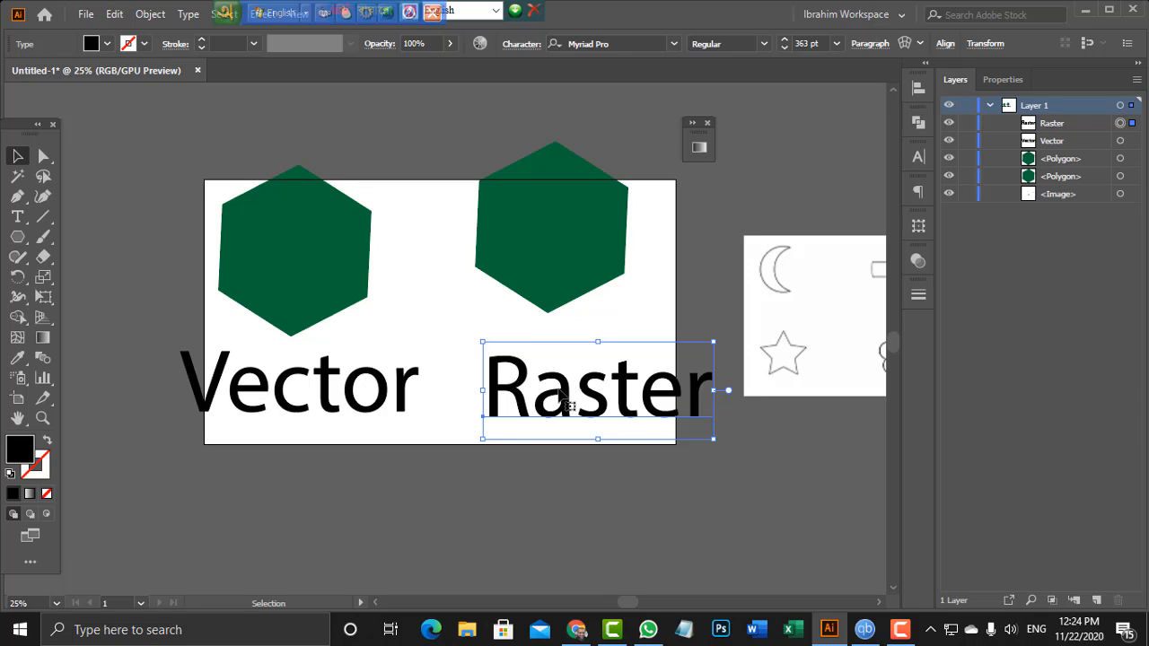
left_click(575, 258)
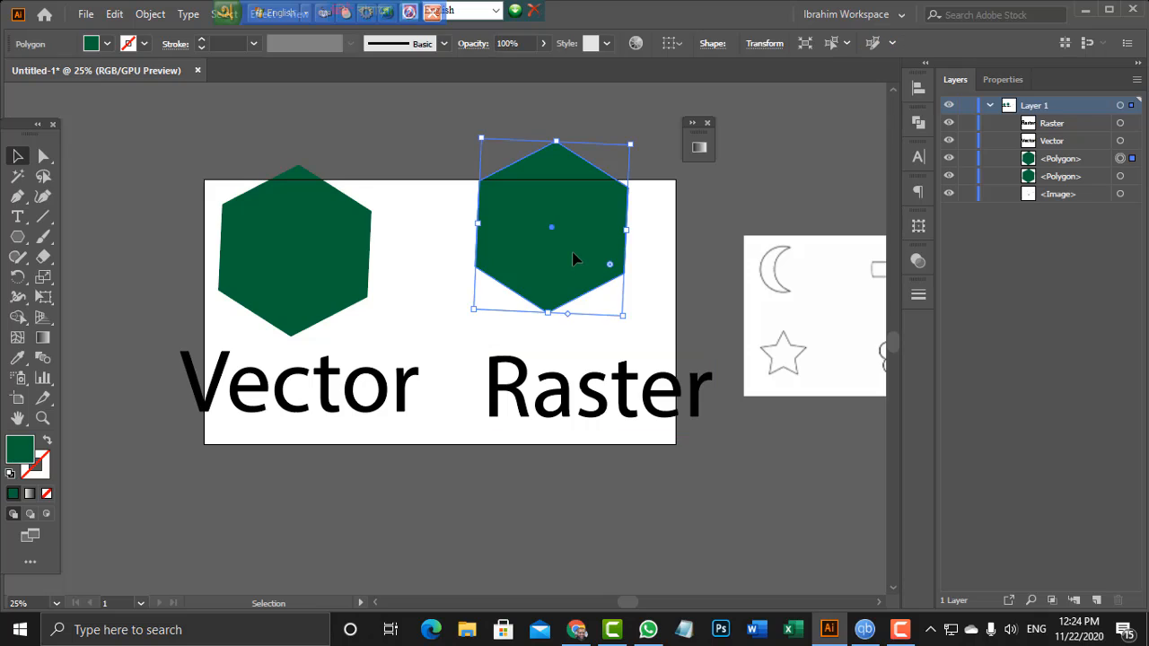
left_click_drag(575, 259, 613, 266)
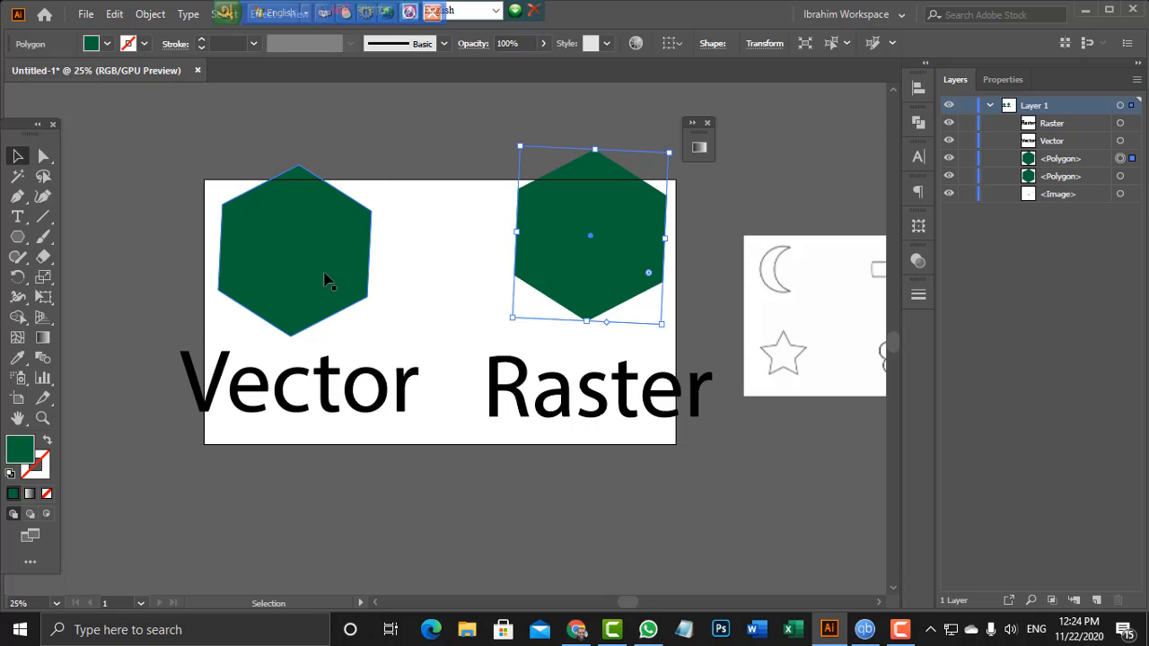
left_click(326, 277)
left_click(595, 273)
left_click(260, 406)
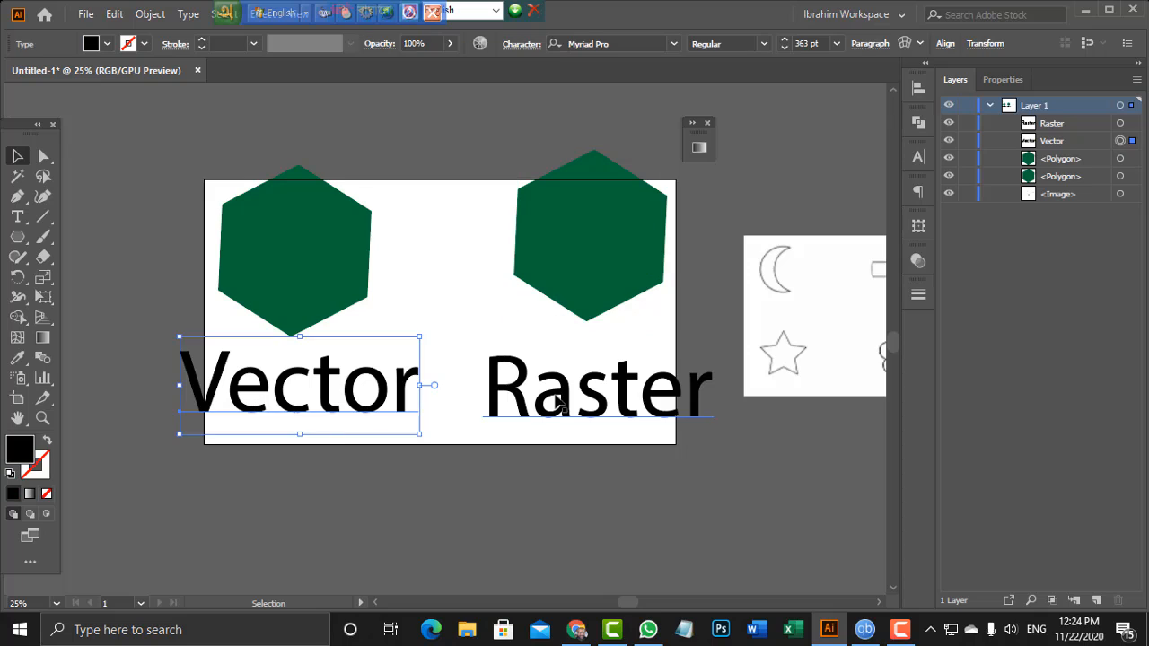
left_click(558, 401)
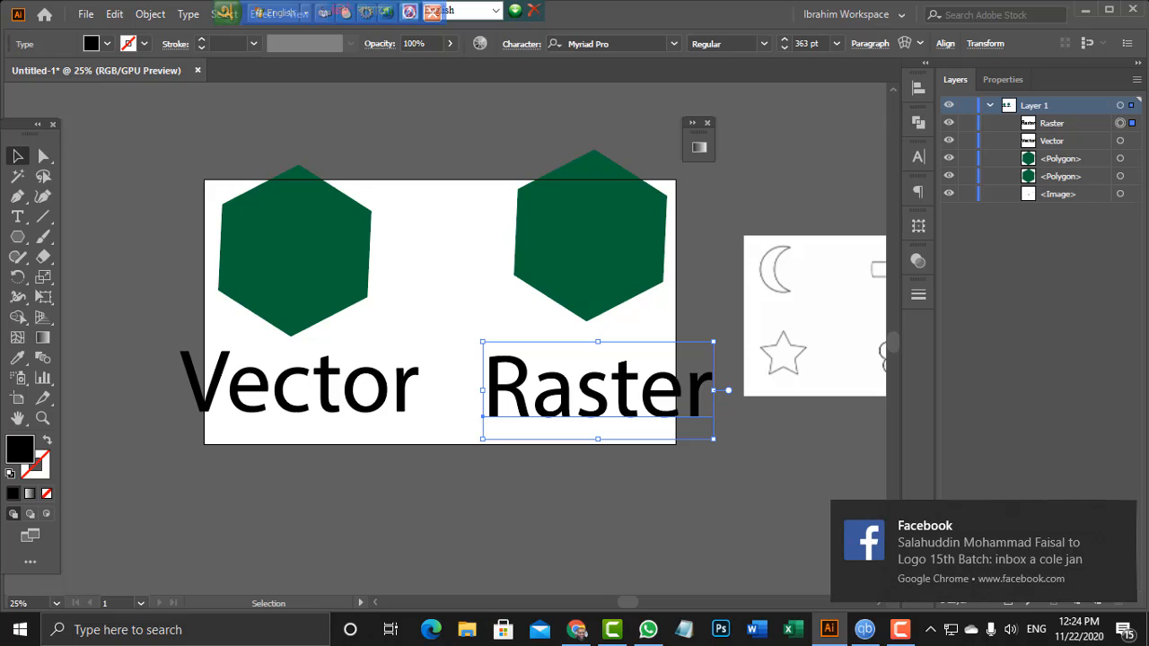
left_click(1122, 515)
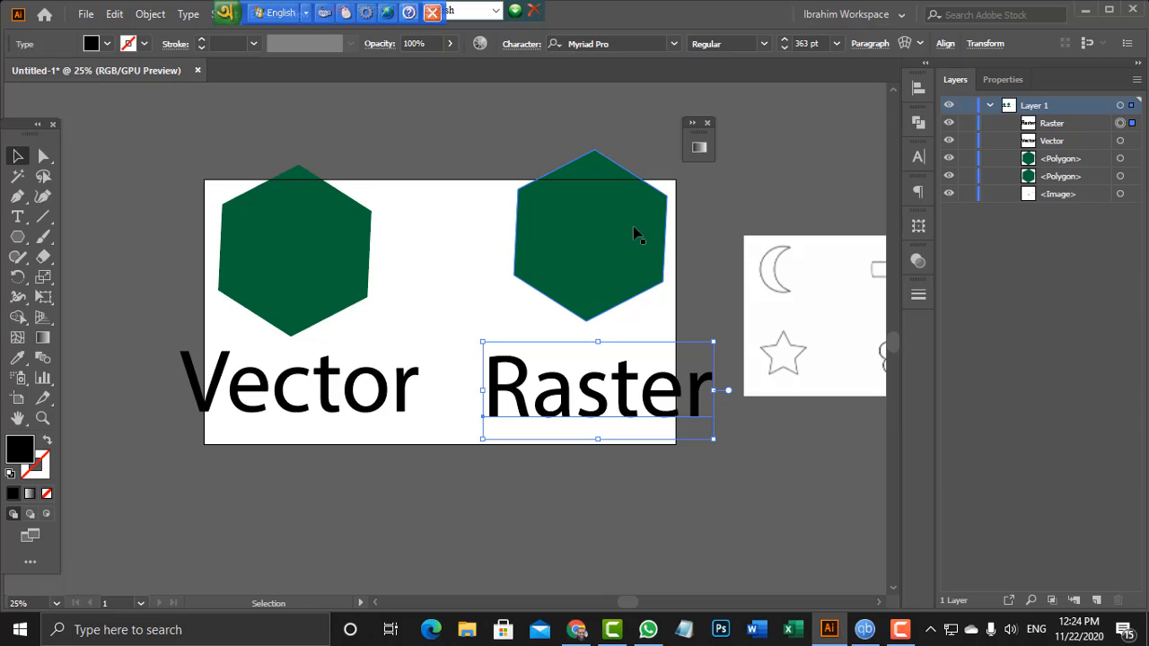
left_click(605, 277)
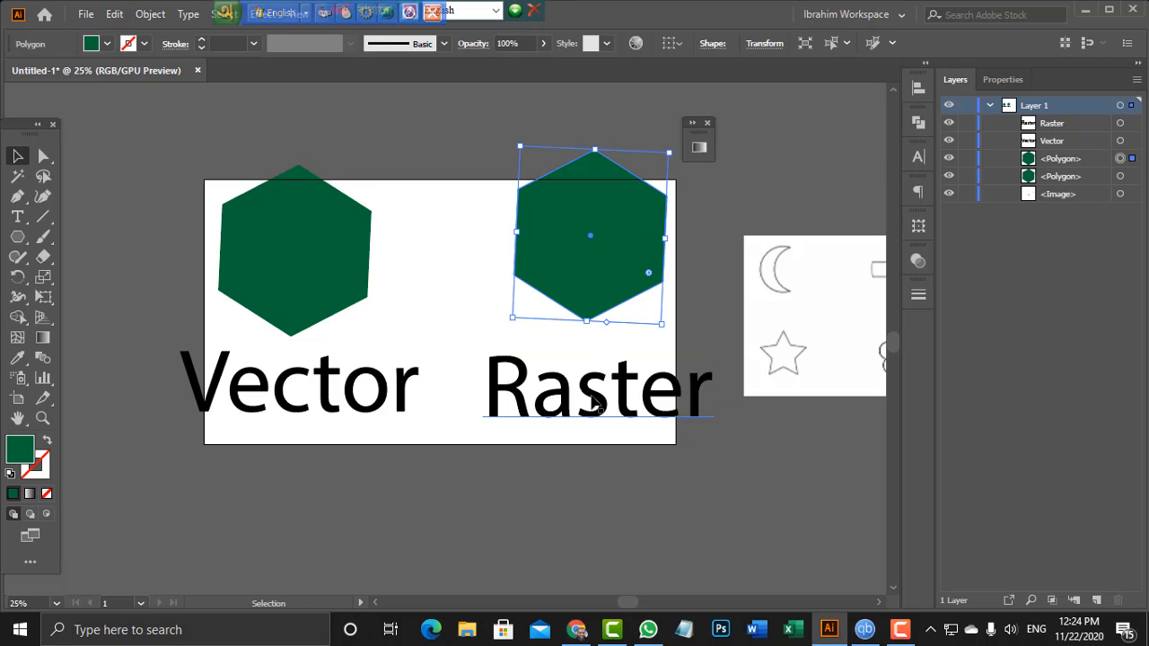
left_click(594, 402)
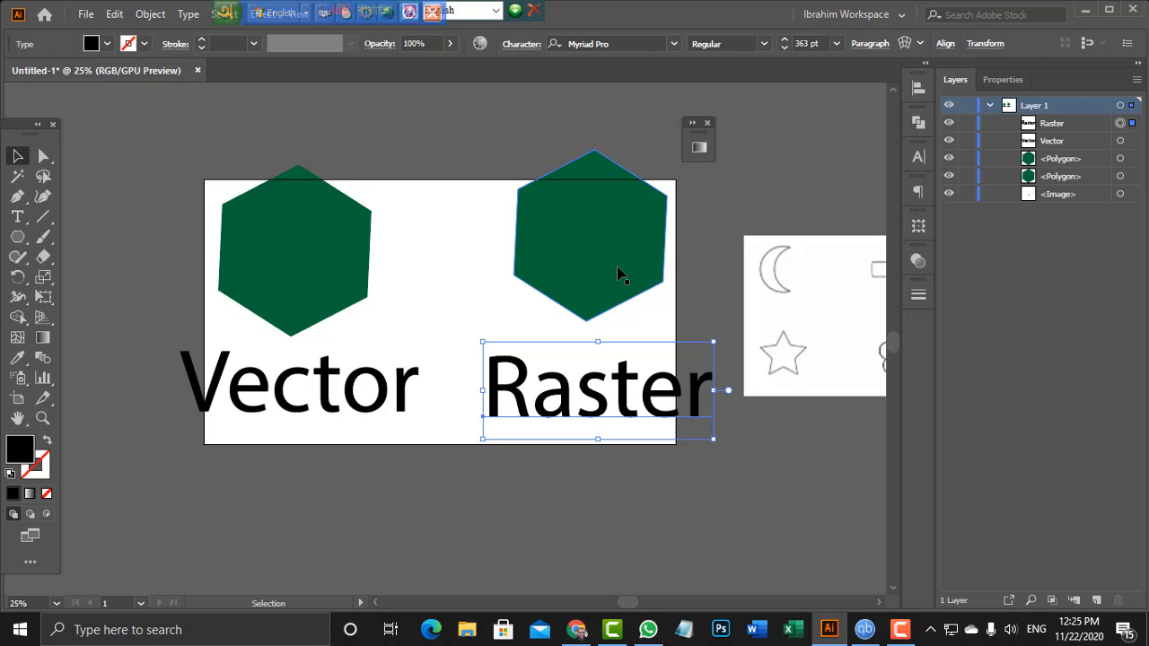
Group the left hexagon with the "Vector" text, and group the right hexagon with the "Raster" text
left_click(285, 275)
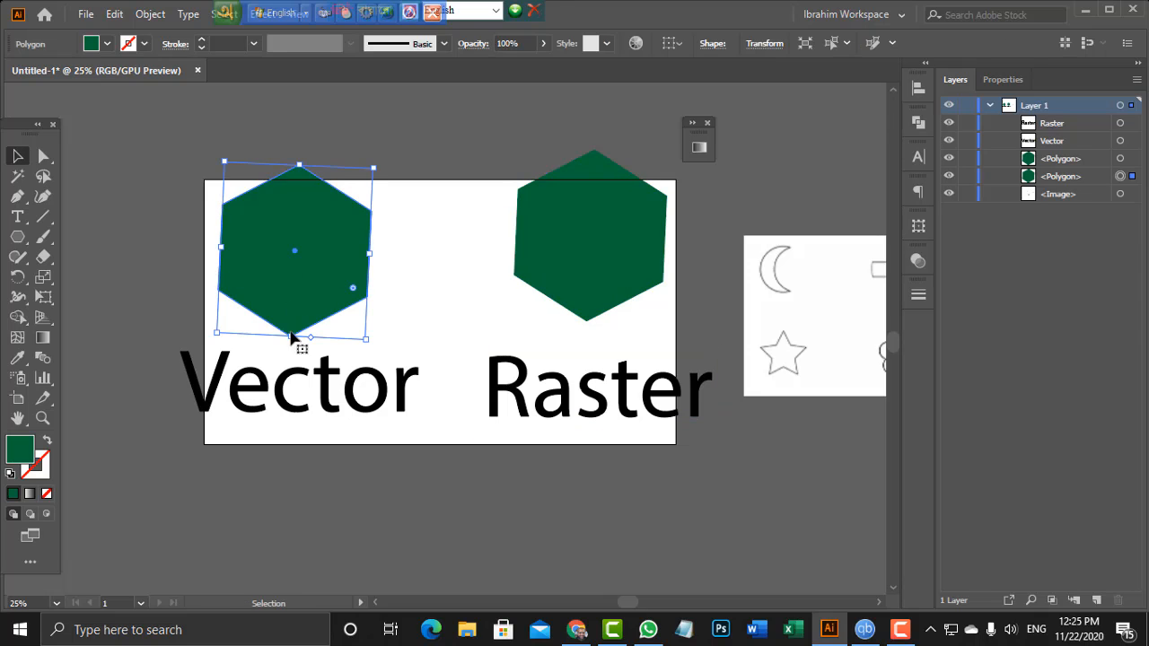
left_click(288, 378, "shift")
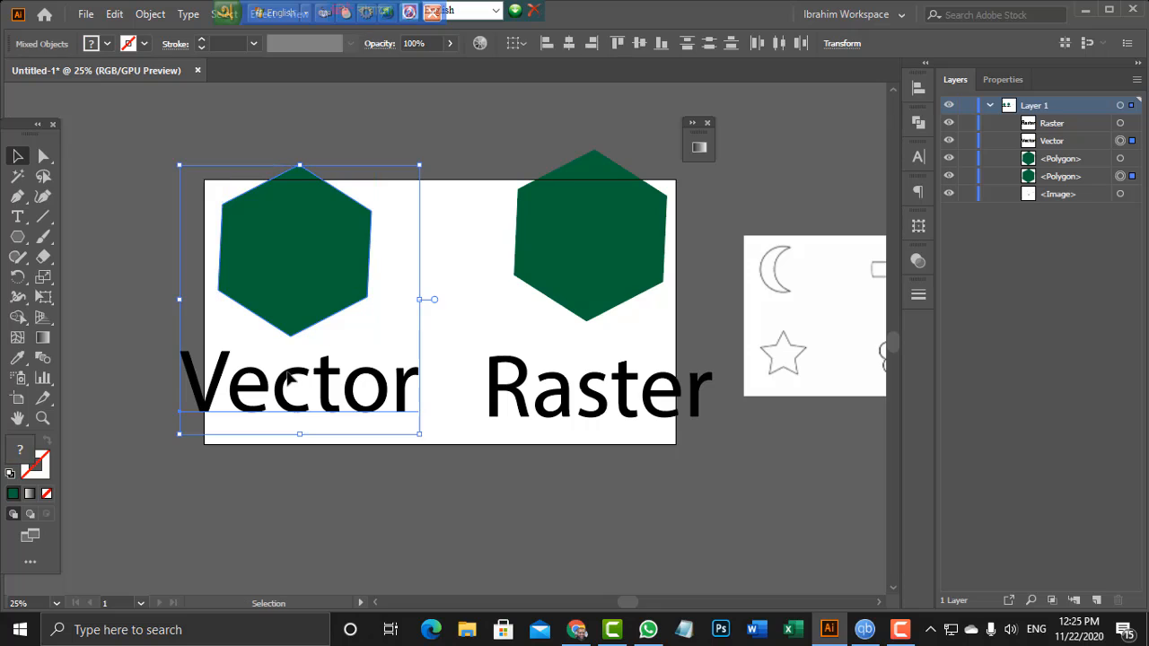
key("ctrl+g")
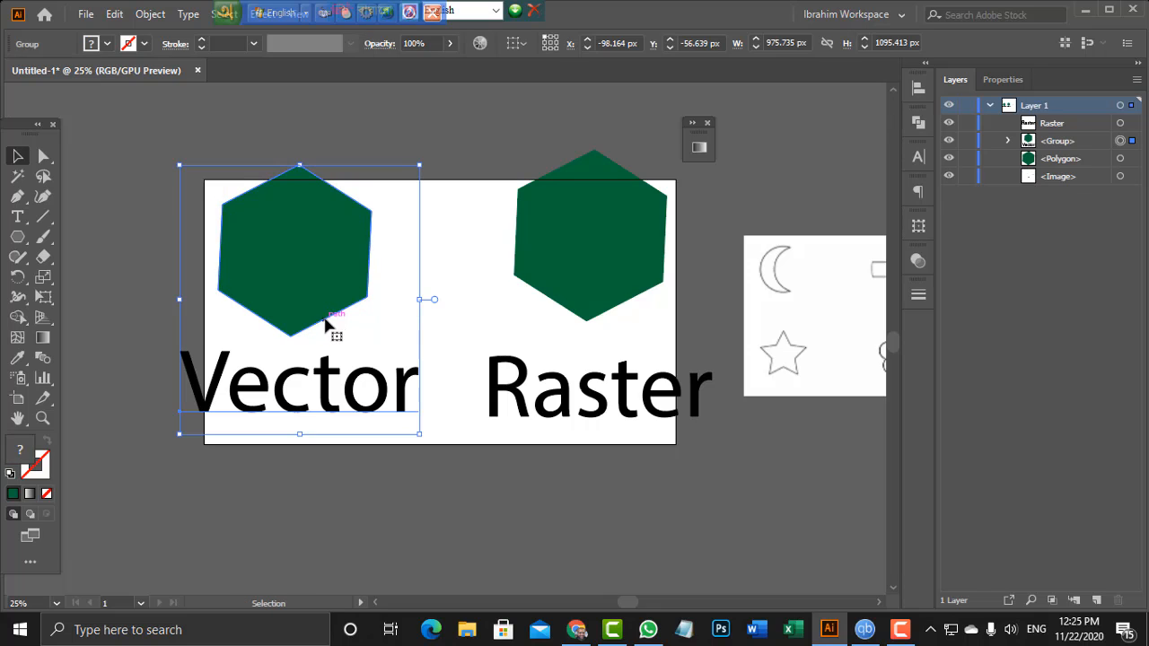
left_click(622, 282)
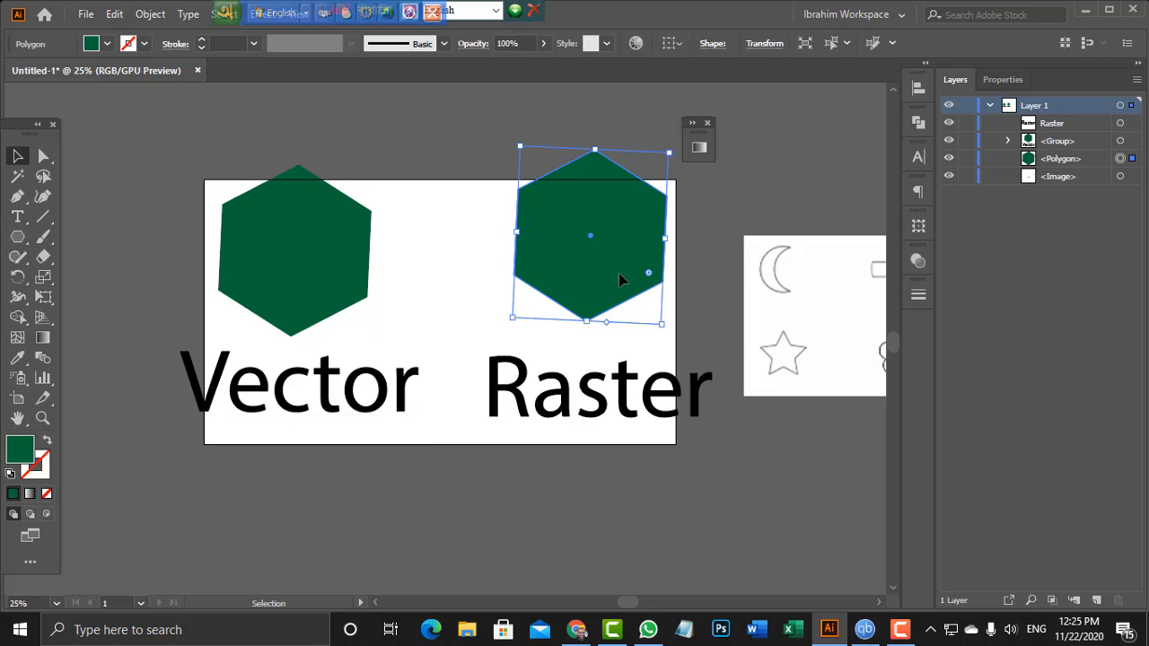
left_click(595, 396, "shift")
key("a")
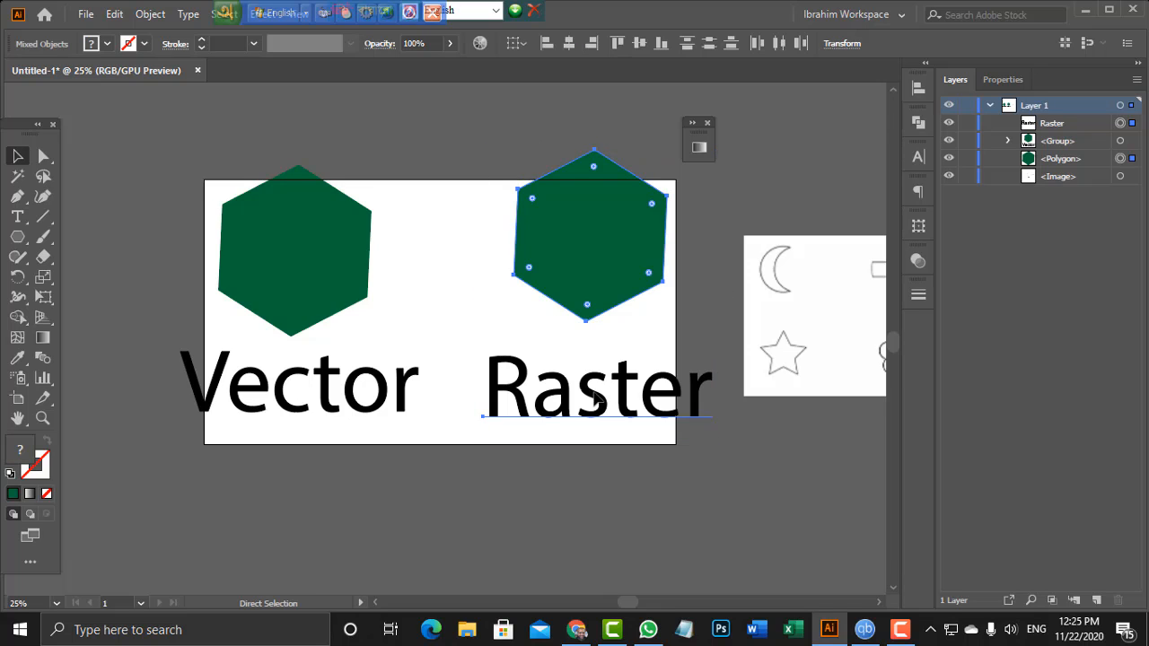
key("ctrl+g")
key("v")
left_click(301, 263)
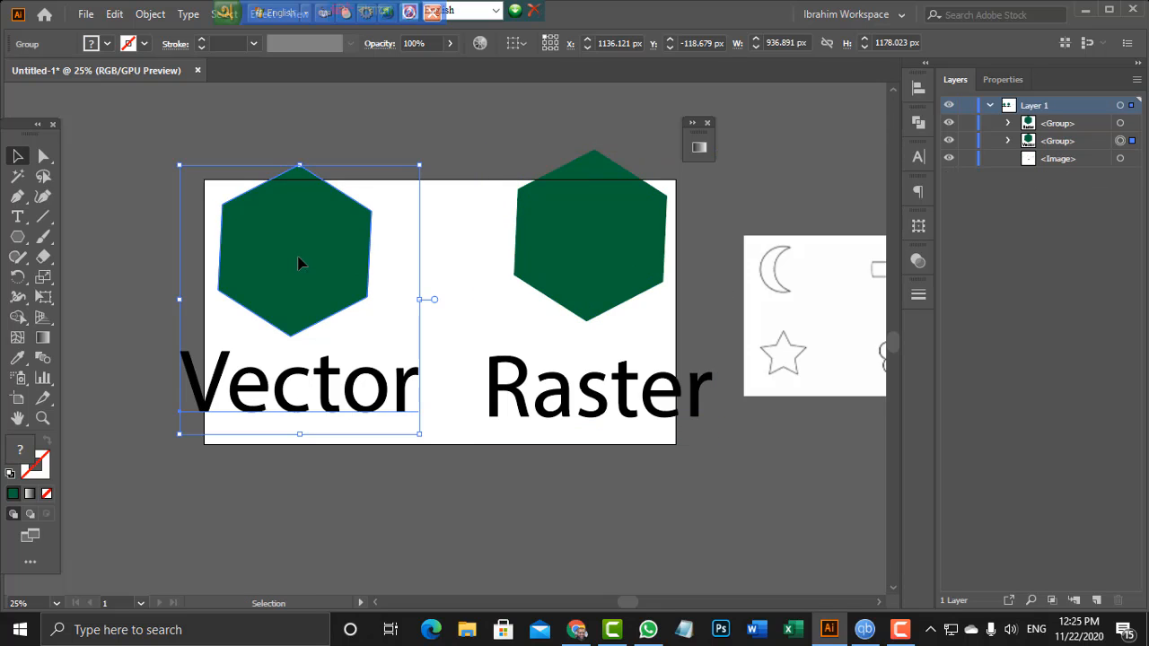
left_click(658, 244)
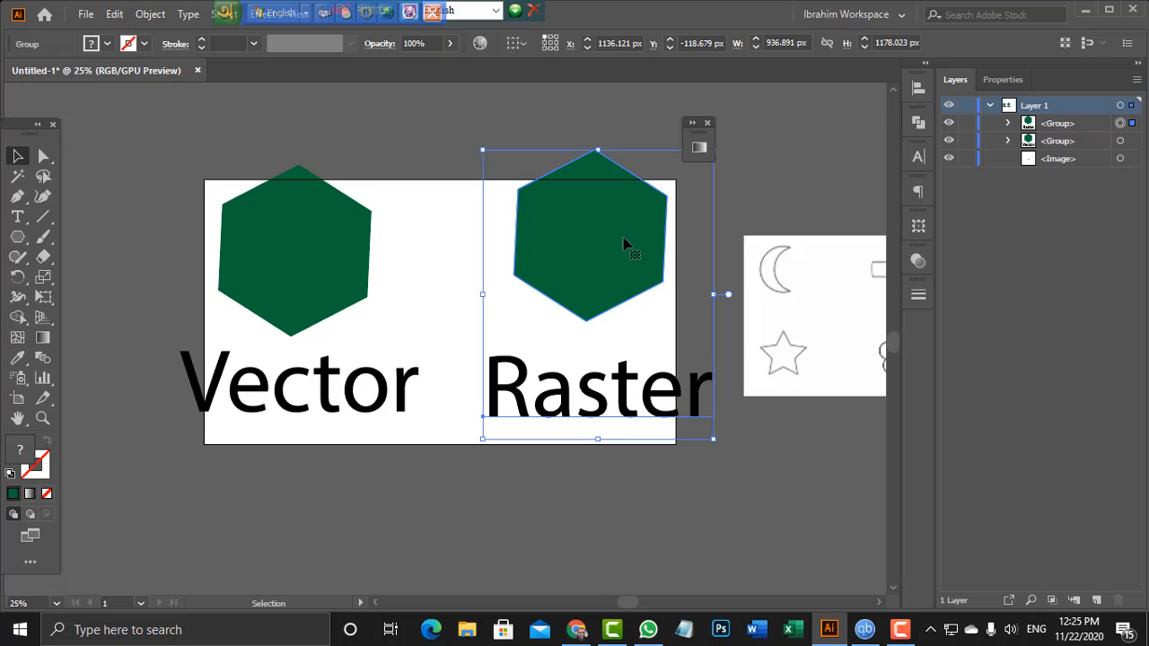
left_click(308, 248)
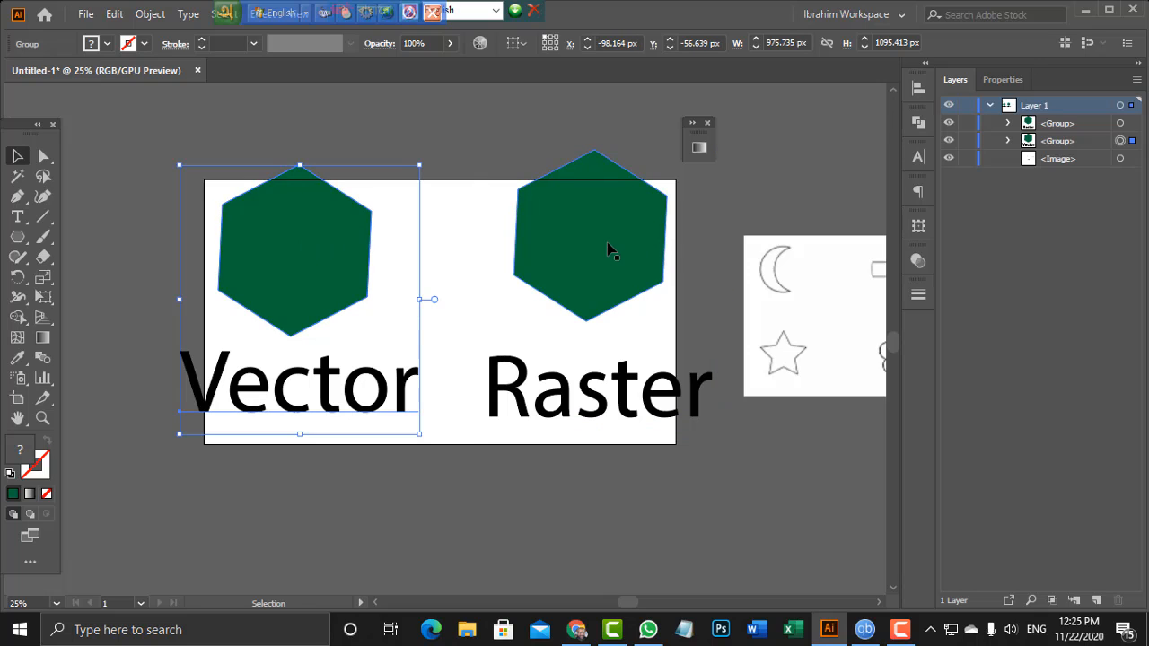
Apply the Rasterize effect to the "Raster" group with RGB color, Screen (72 ppi) resolution, a transparent background and no anti-aliasing
left_click(574, 235)
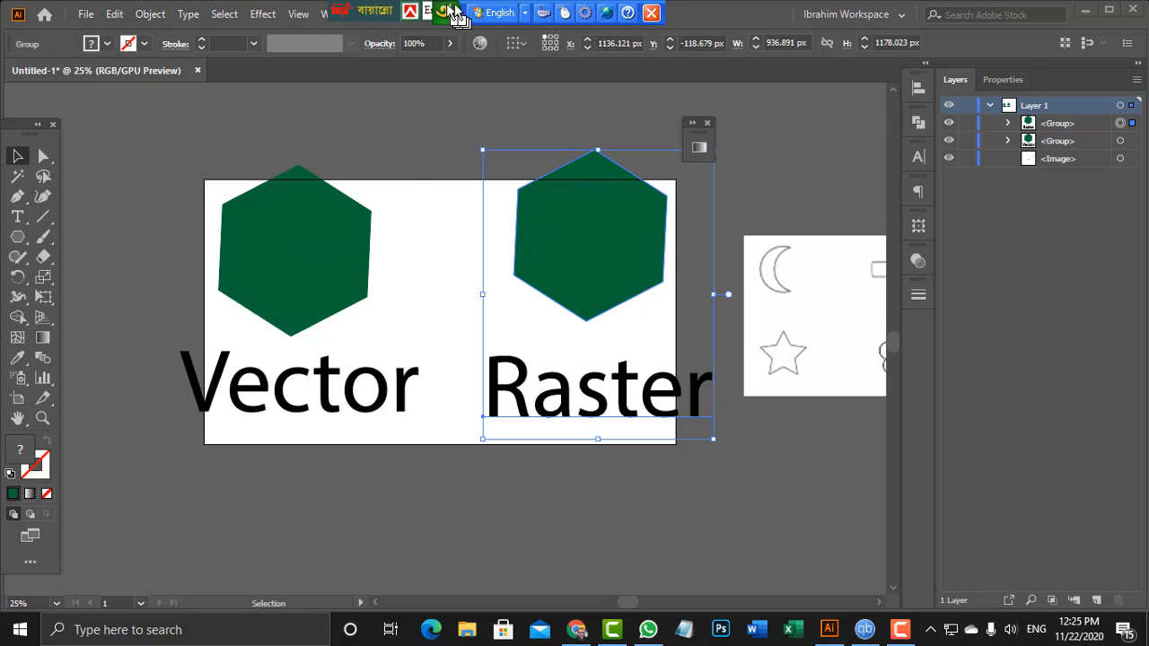
left_click(263, 16)
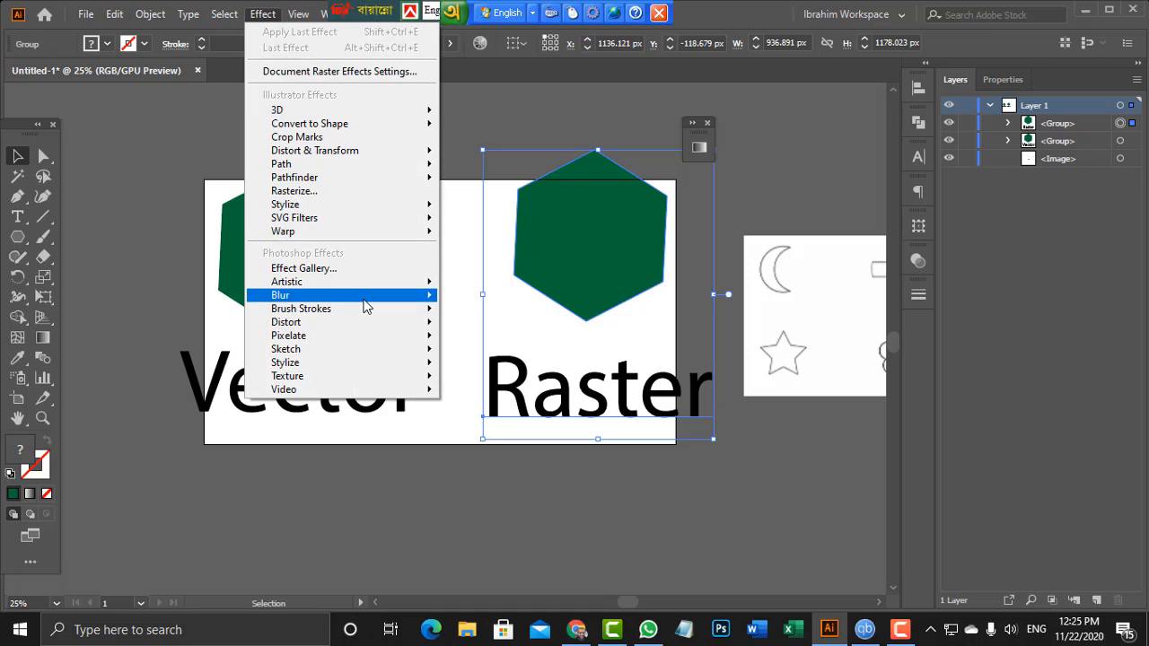
mouse_move(366, 322)
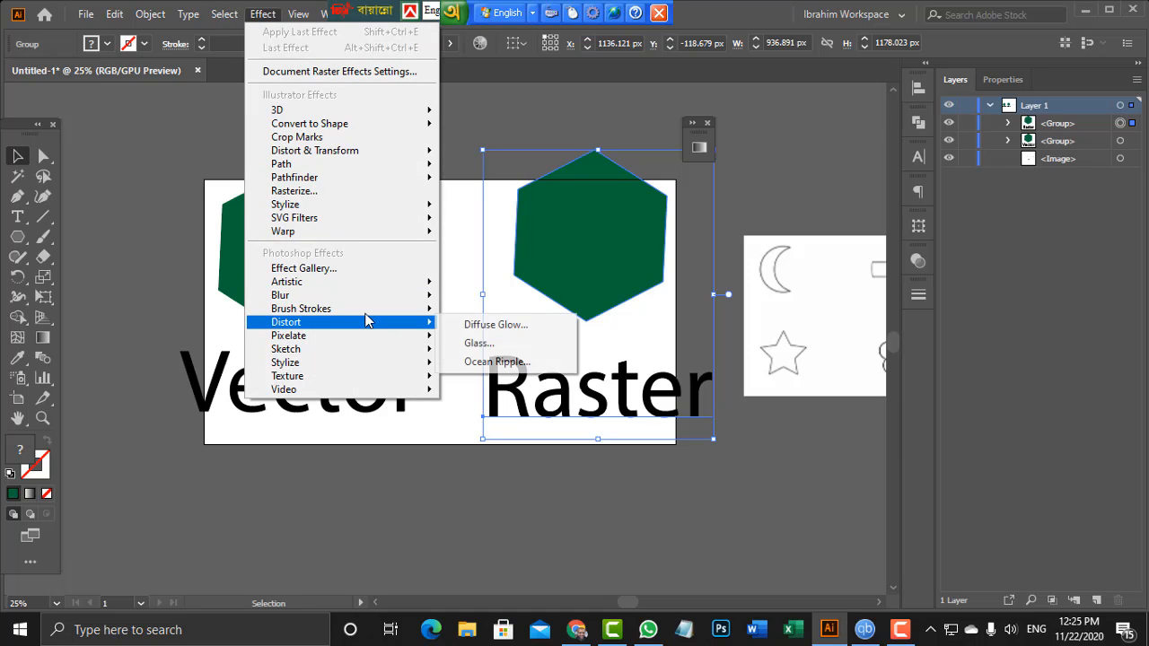
left_click(326, 190)
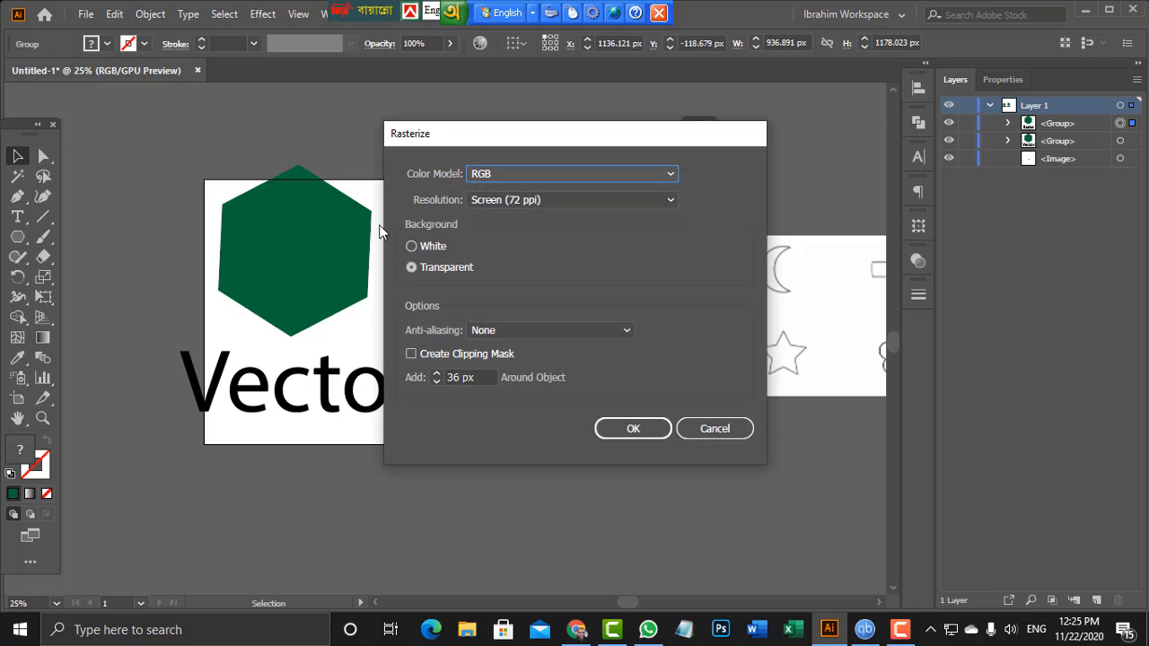
left_click(633, 429)
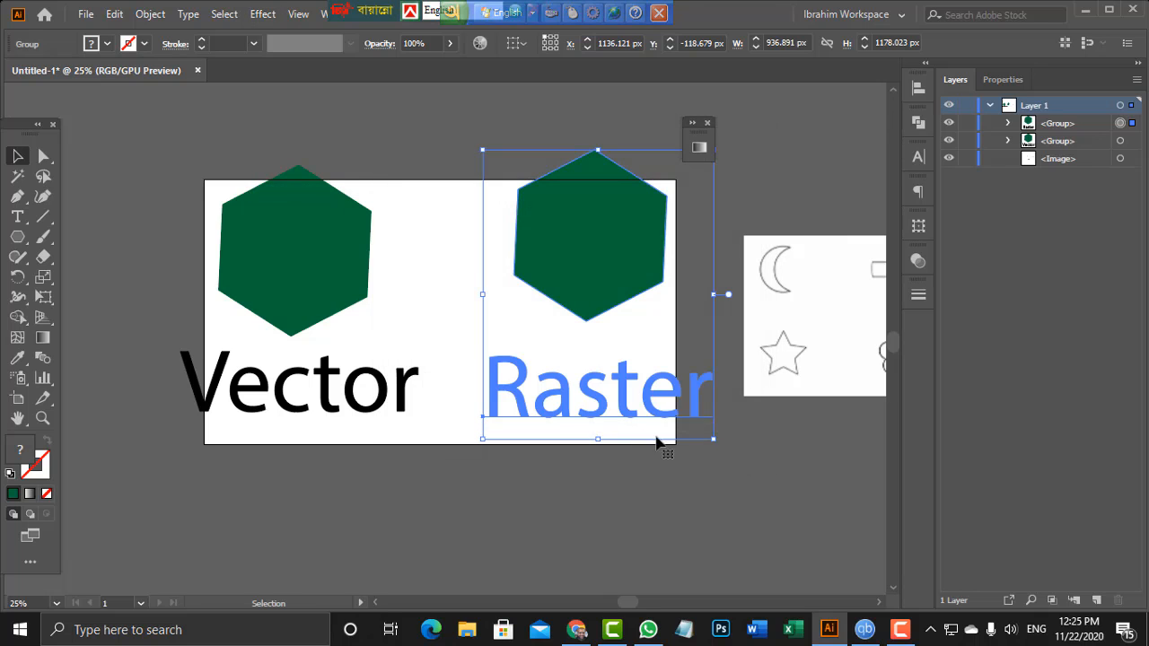
left_click(746, 495)
left_click(600, 281)
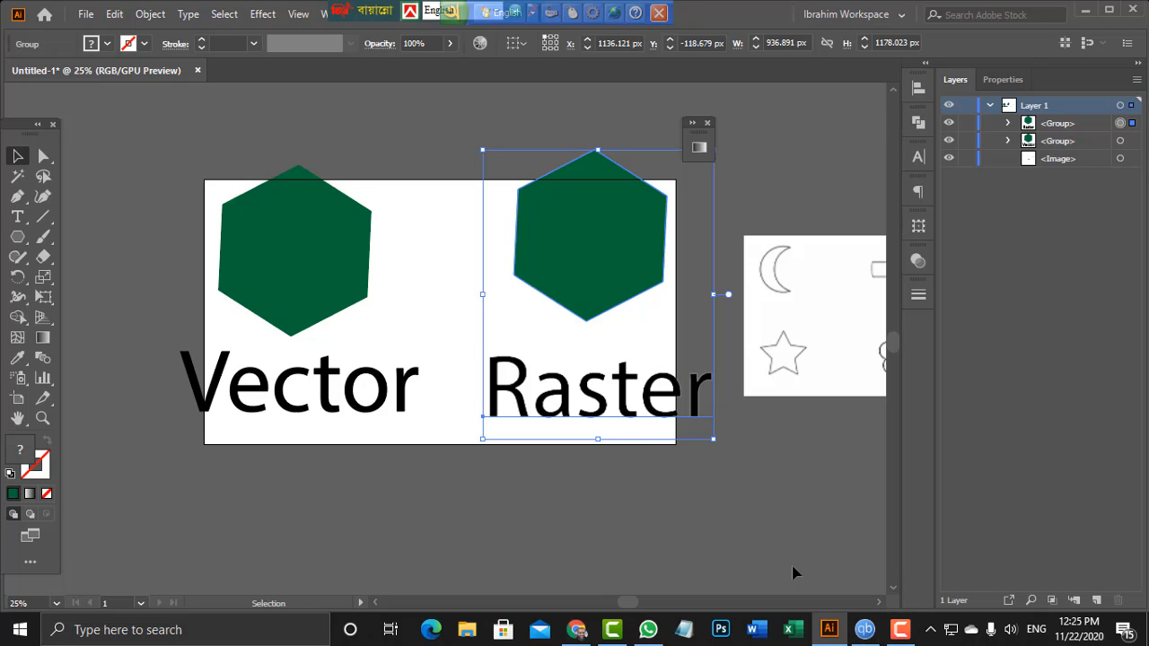
left_click(793, 571)
left_click(634, 287)
Examine the lower edge of the "Vector" hexagon at increasing magnification up to 1200%
left_click(258, 298)
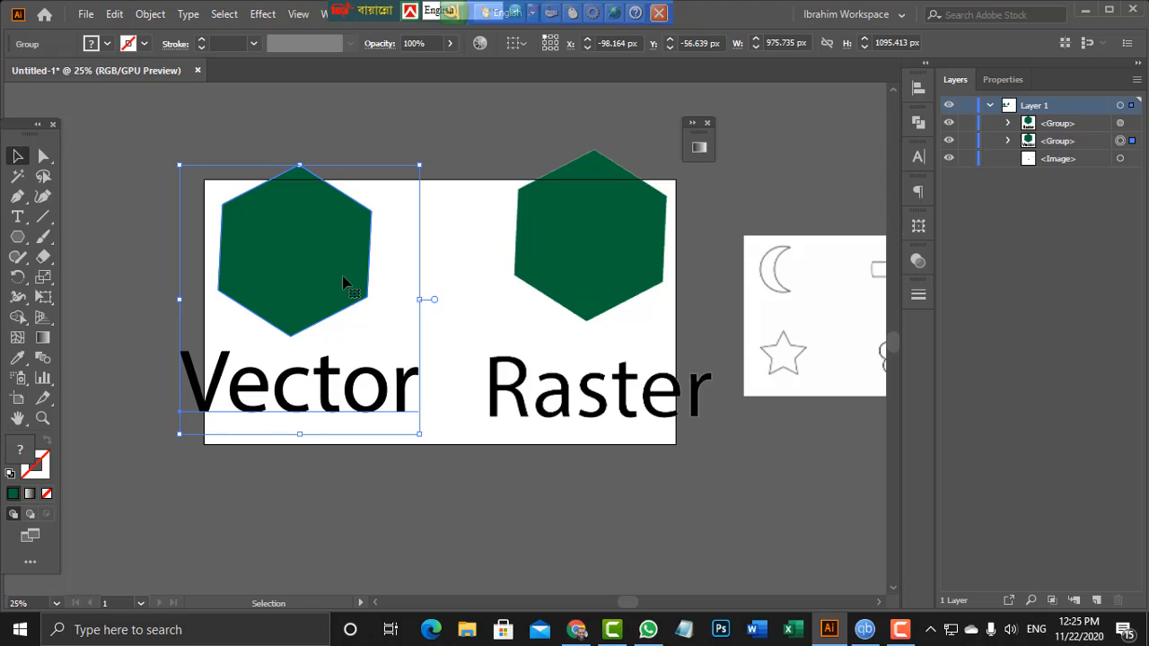
key("z")
left_click(280, 294)
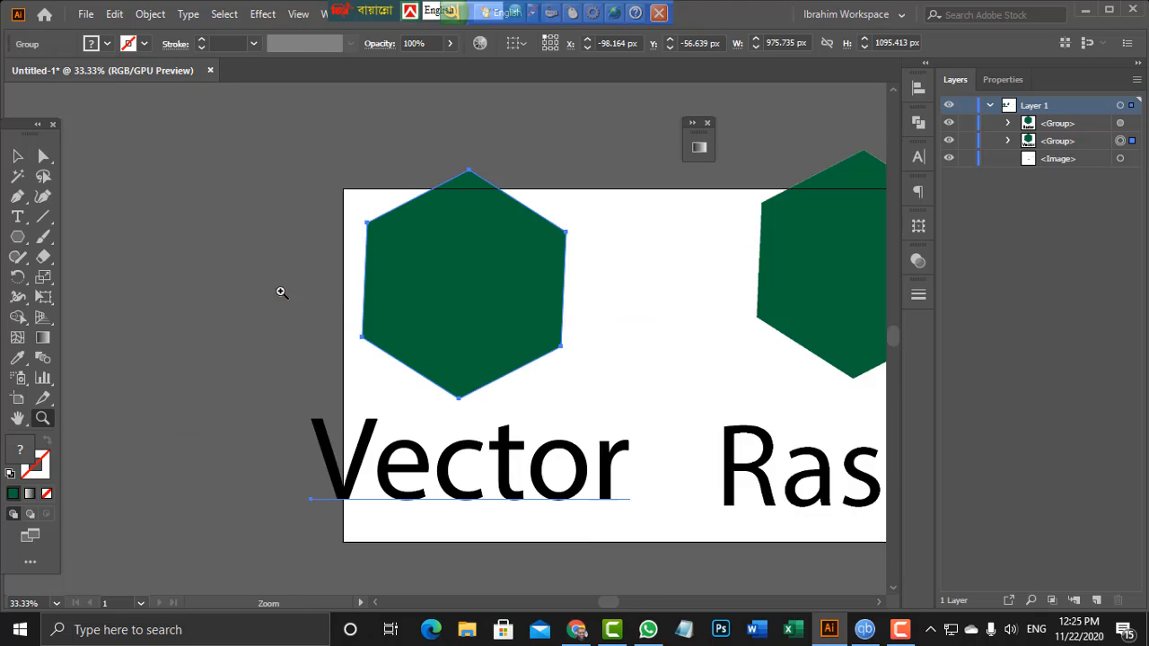
left_click(453, 323)
left_click(658, 345)
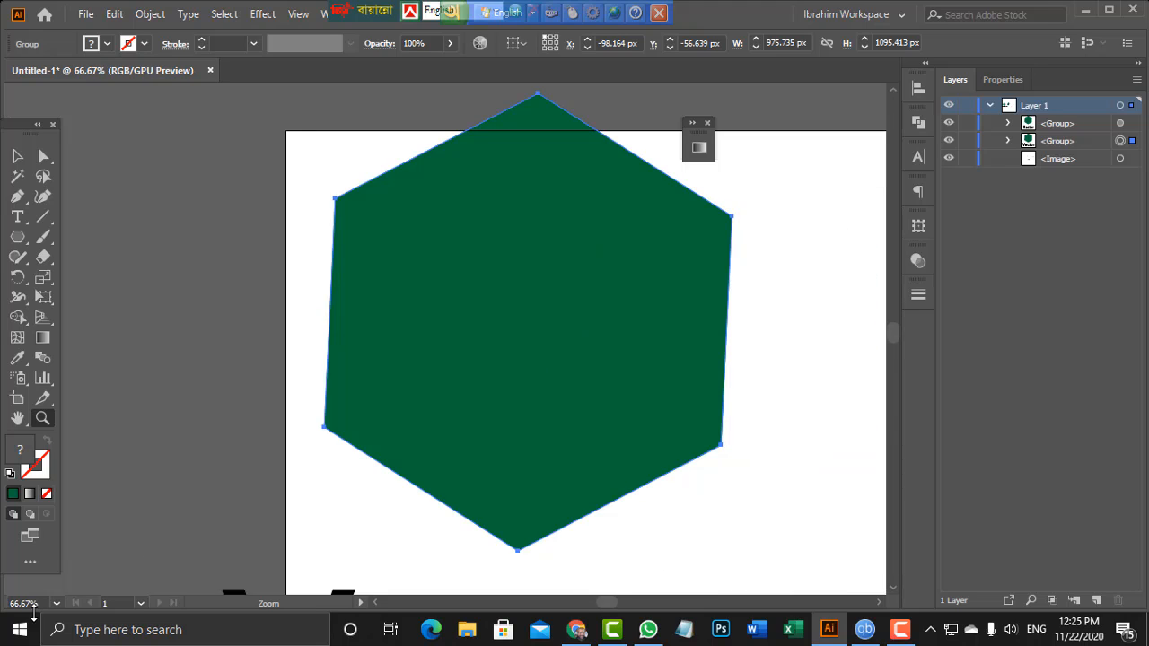
left_click(484, 416)
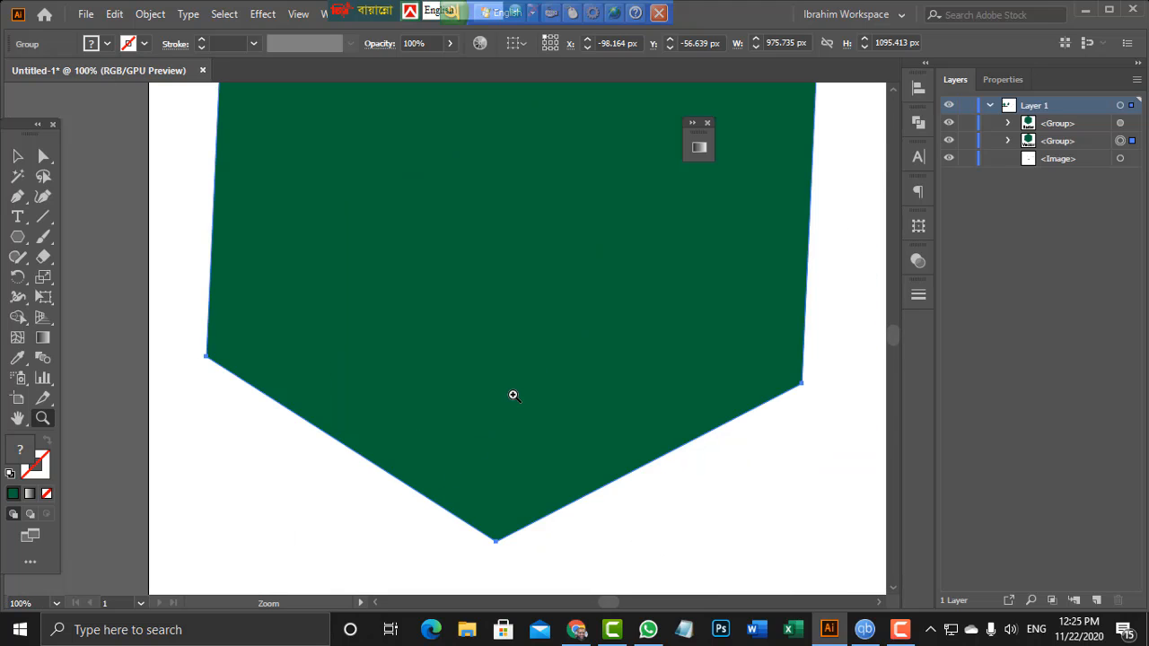
left_click_drag(514, 396, 513, 396)
left_click(483, 343)
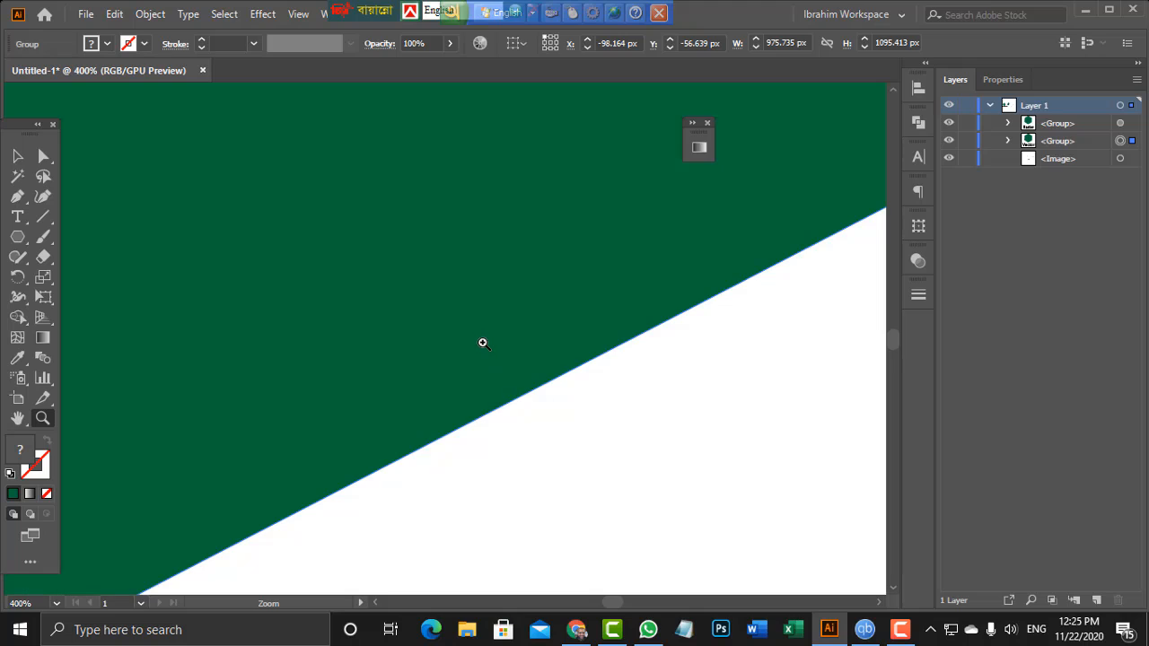
left_click(483, 343)
left_click(483, 343)
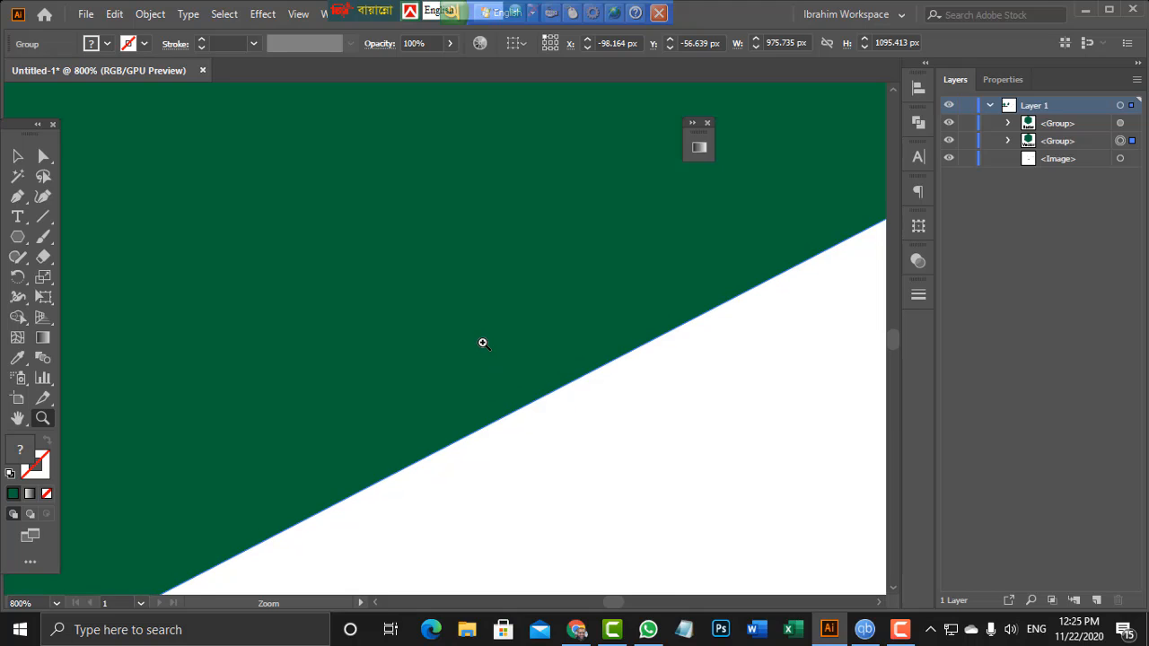
left_click(483, 343)
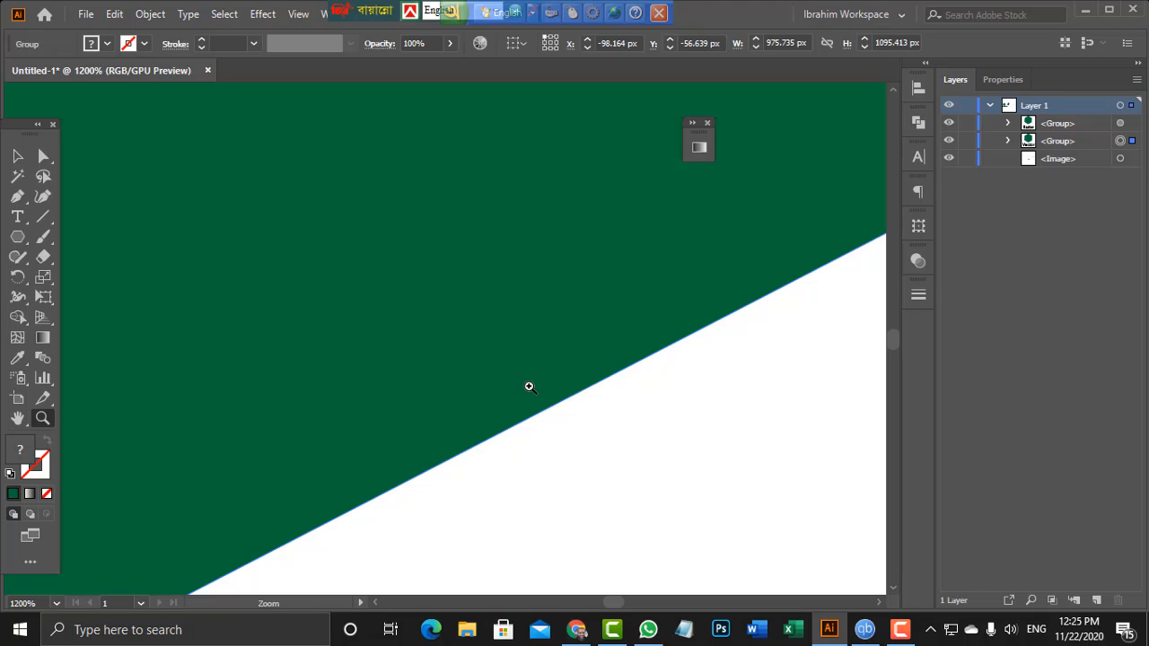
key("space")
left_click_drag(639, 318, 83, 370)
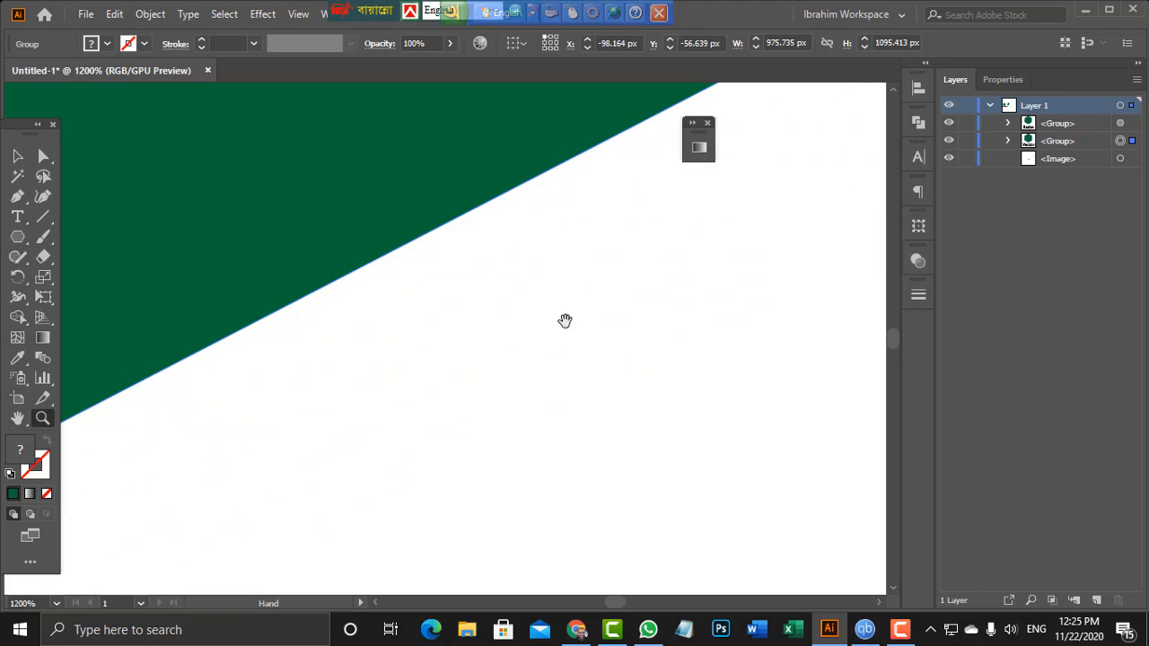
left_click_drag(698, 291, 108, 430)
left_click_drag(492, 356, 74, 426)
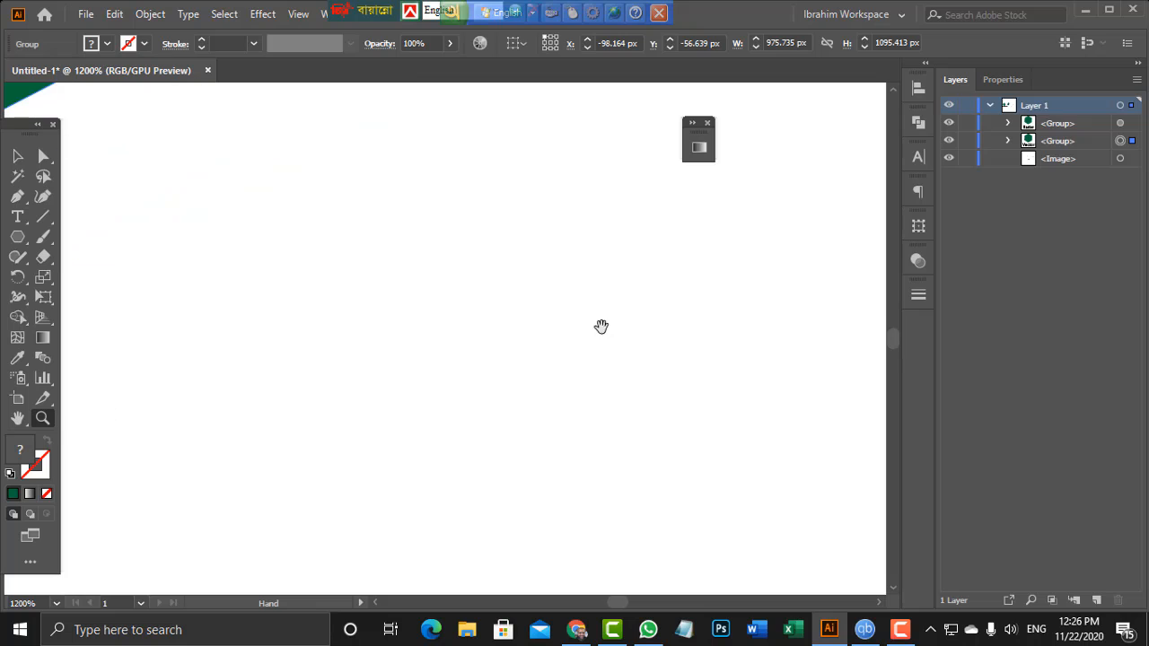
left_click_drag(629, 329, 59, 424)
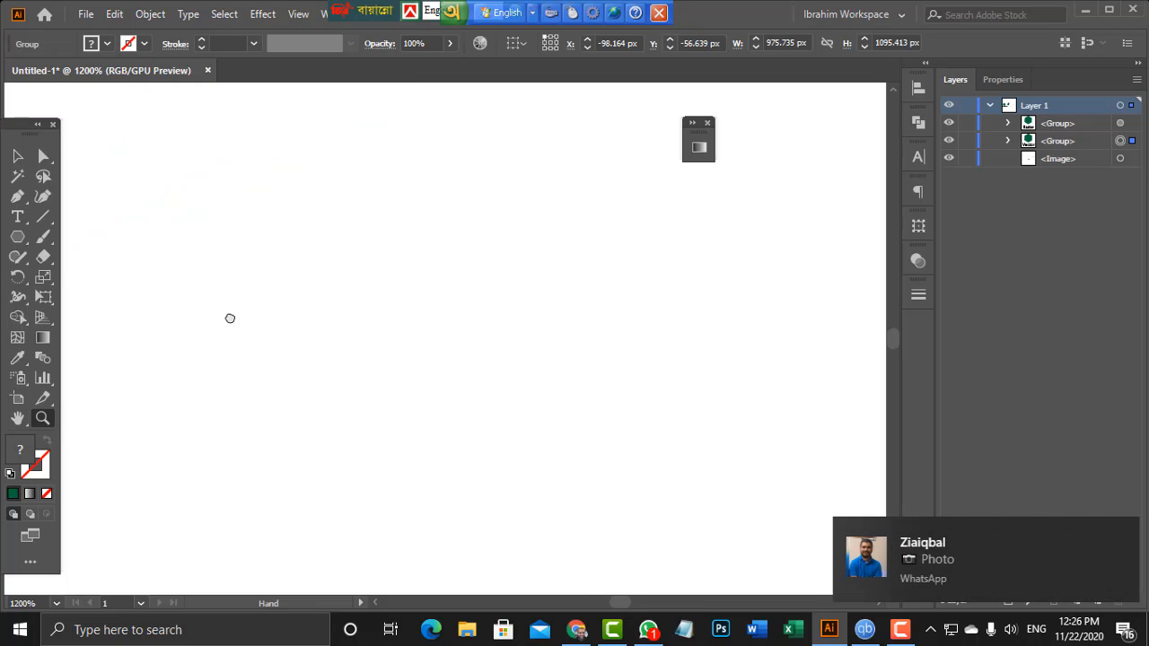
left_click_drag(590, 357, 182, 313)
left_click_drag(728, 345, 107, 350)
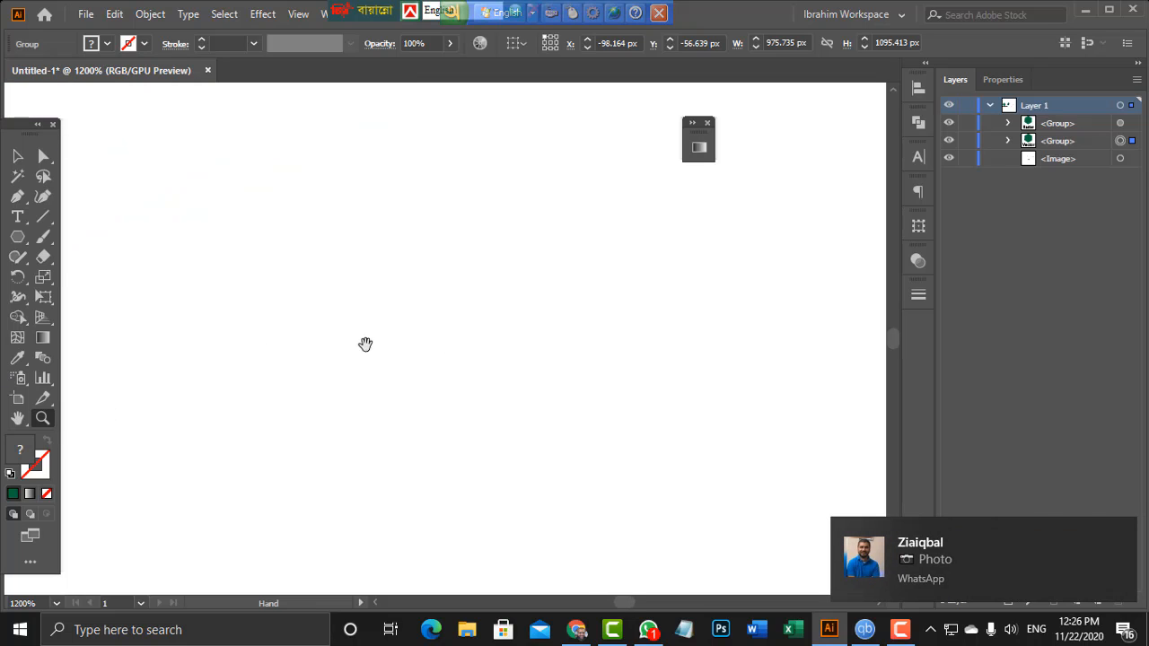
left_click_drag(547, 334, 321, 309)
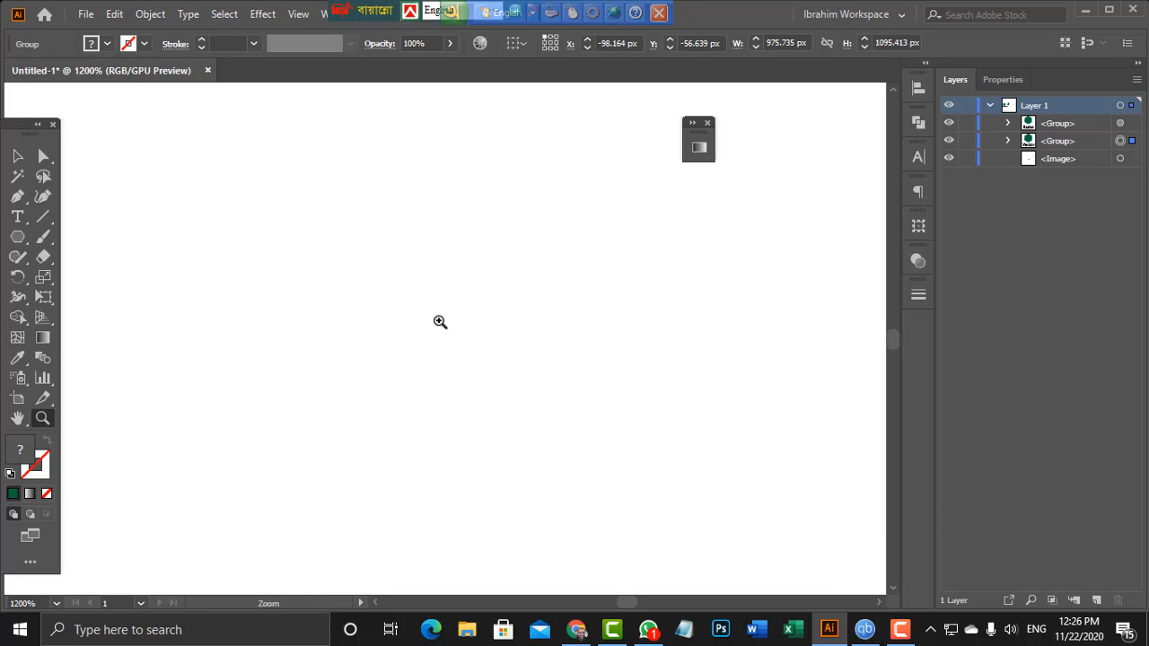
Move the "Raster" group about 62 px left and 23 px down on the artboard
key("ctrl+0")
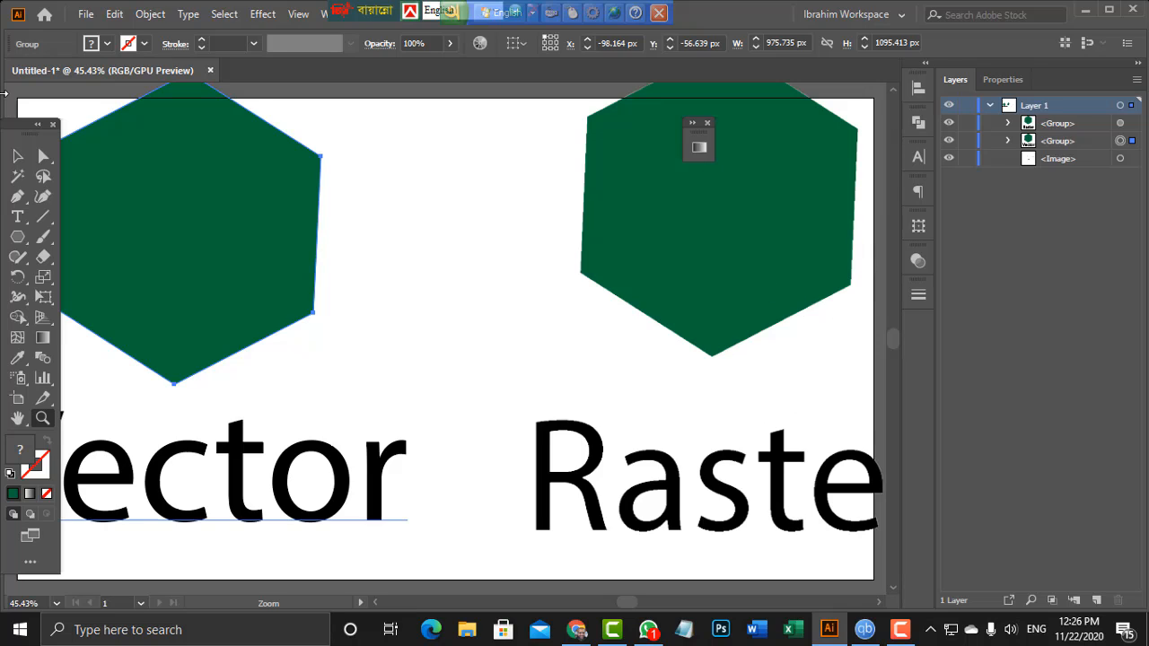
left_click(16, 160)
left_click_drag(762, 234, 733, 244)
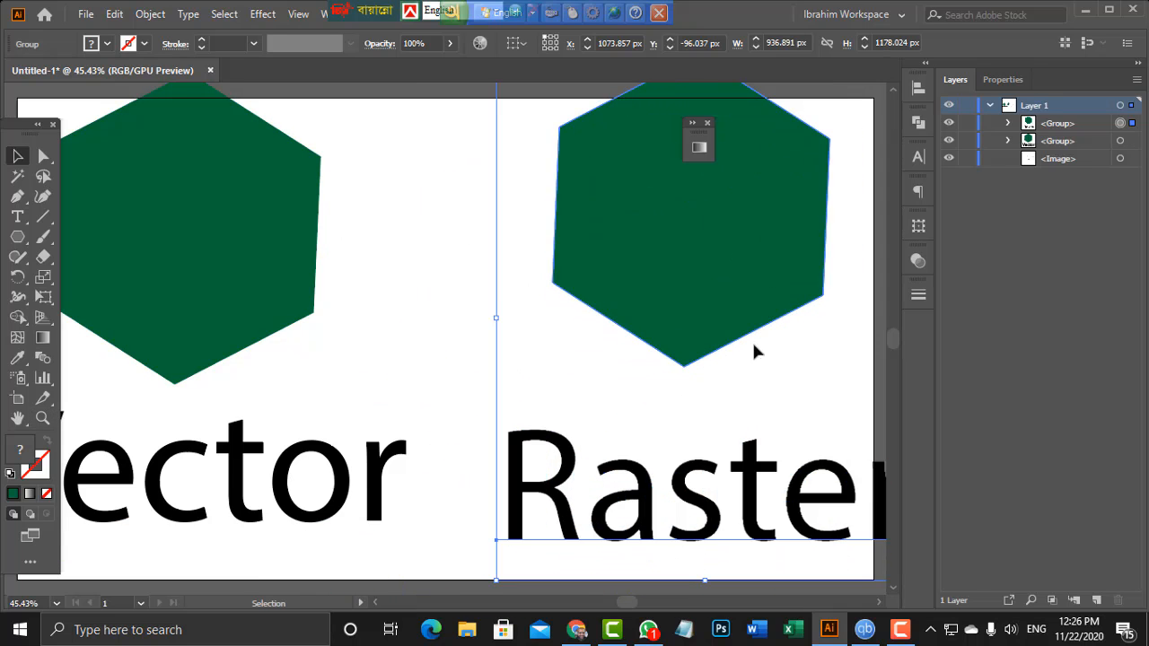
left_click(879, 604)
left_click(879, 604)
scroll(839, 401, "up", 1)
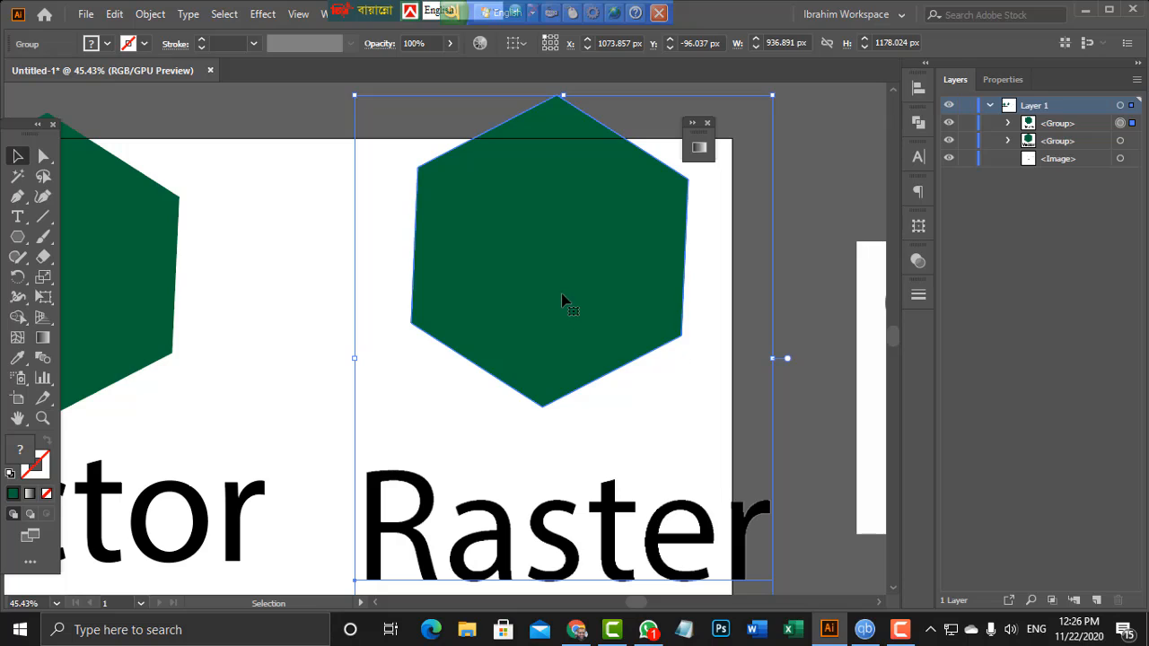
Examine the "Raster" hexagon at 1200% zoom and its edges at 200%
left_click(25, 603)
type("1200")
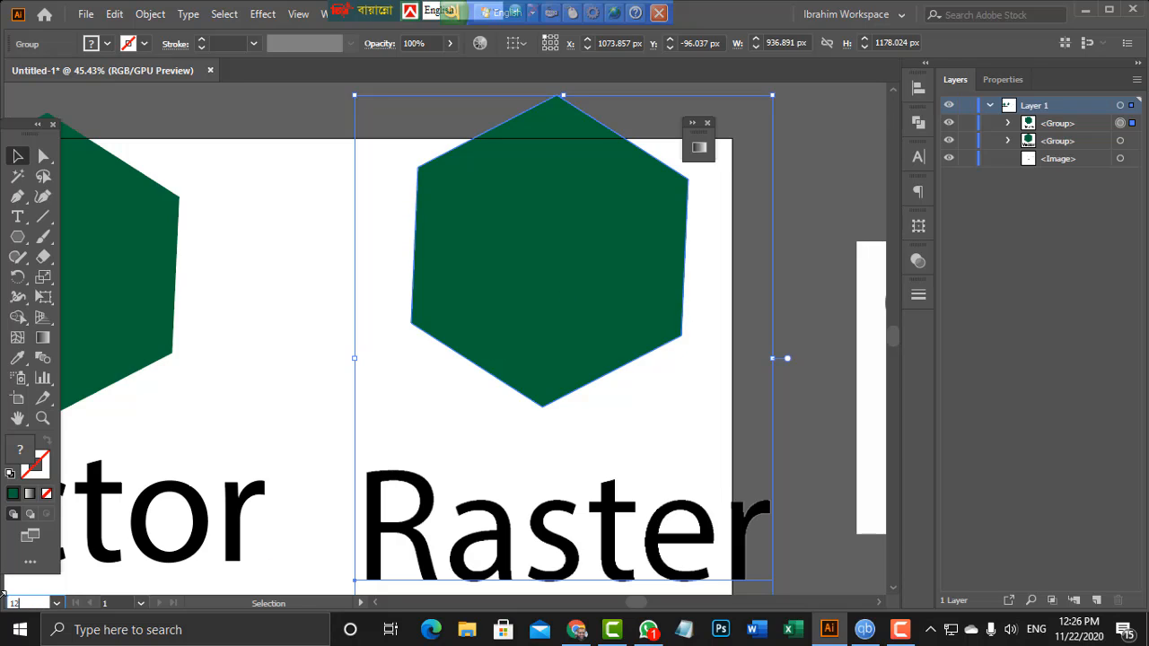
key("Return")
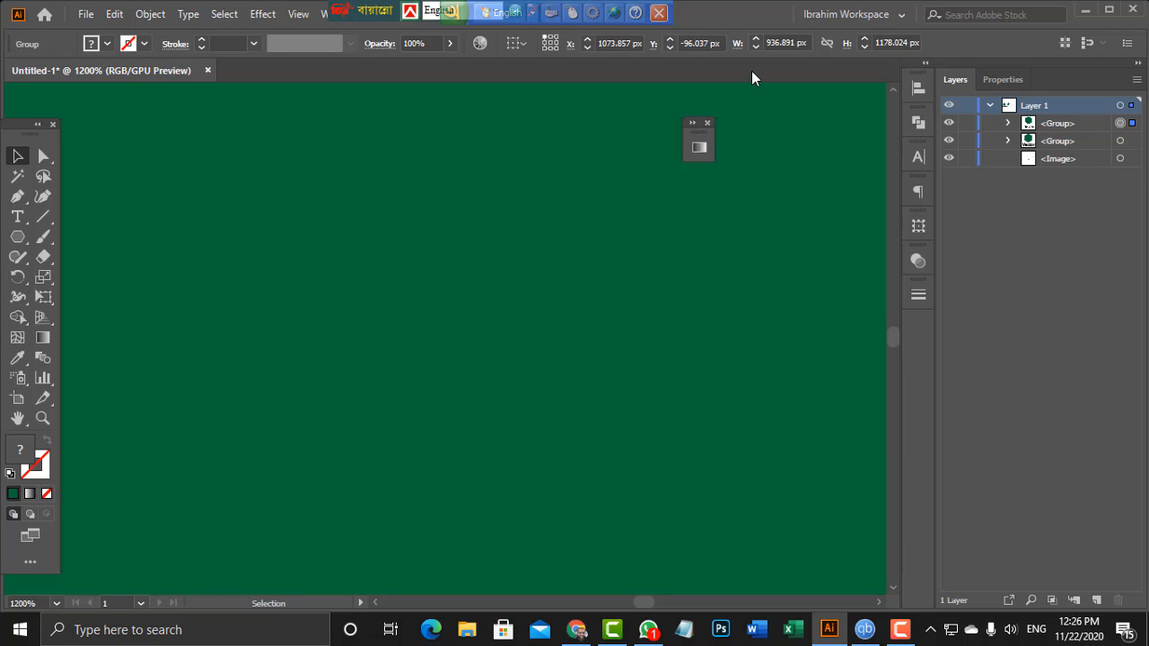
key("ctrl+minus")
key("ctrl+minus")
key("ctrl+minus")
key("ctrl+minus")
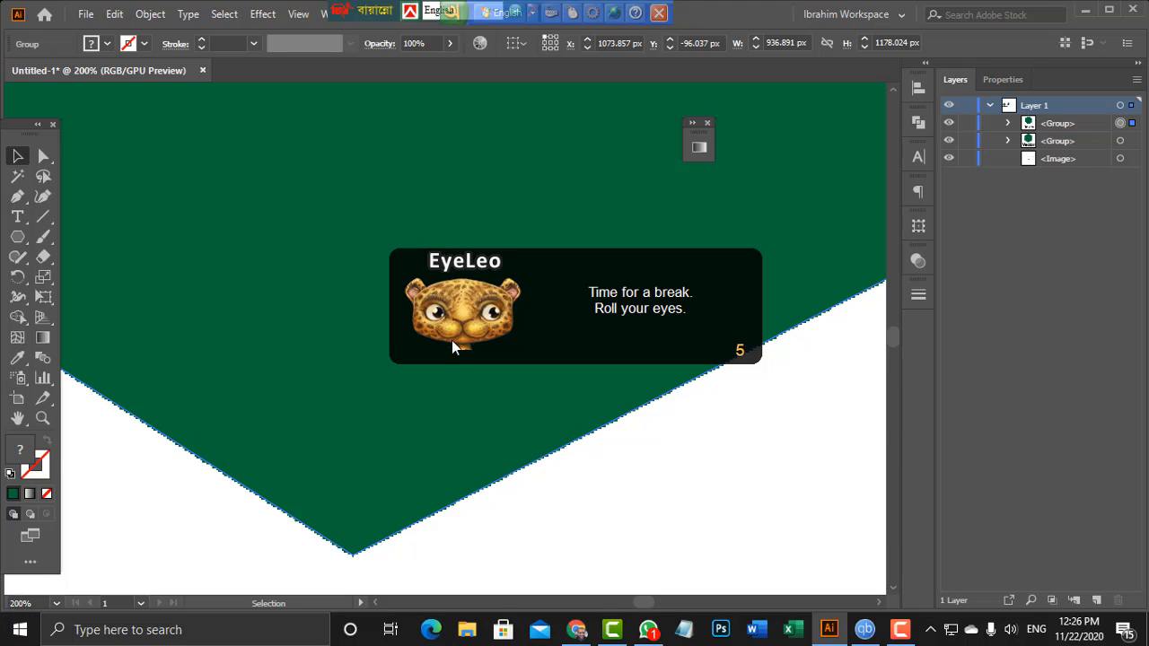
key("space")
left_click_drag(540, 114, 577, 192)
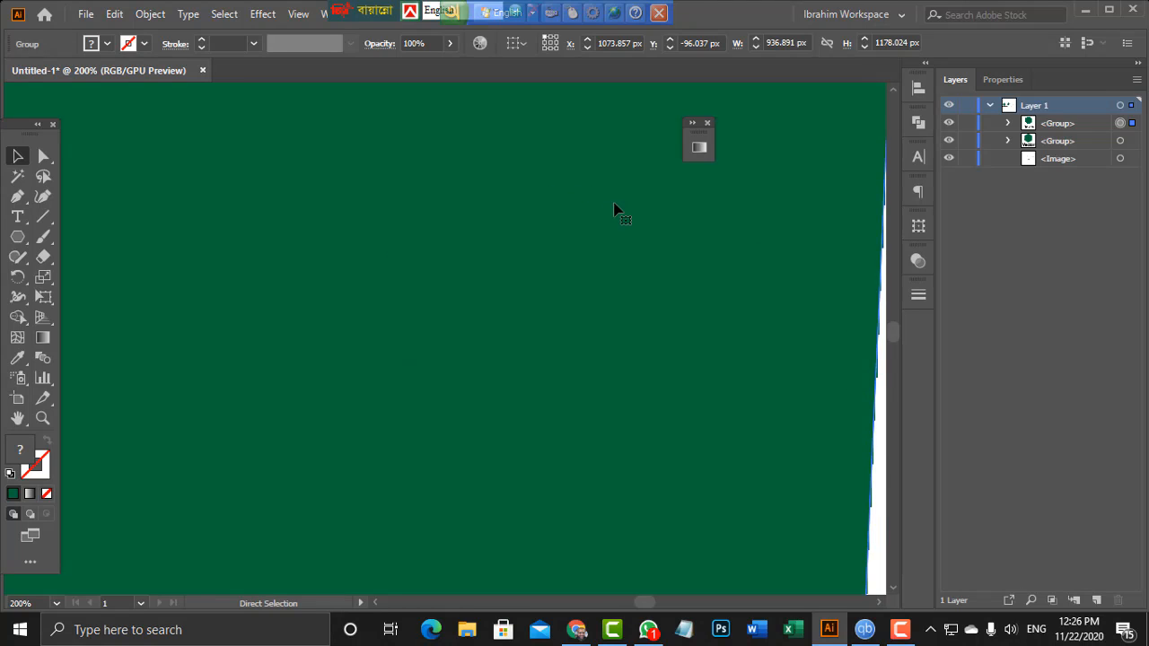
Move the "Raster" group down about 331 px and slightly left
key("ctrl+minus")
key("ctrl+minus")
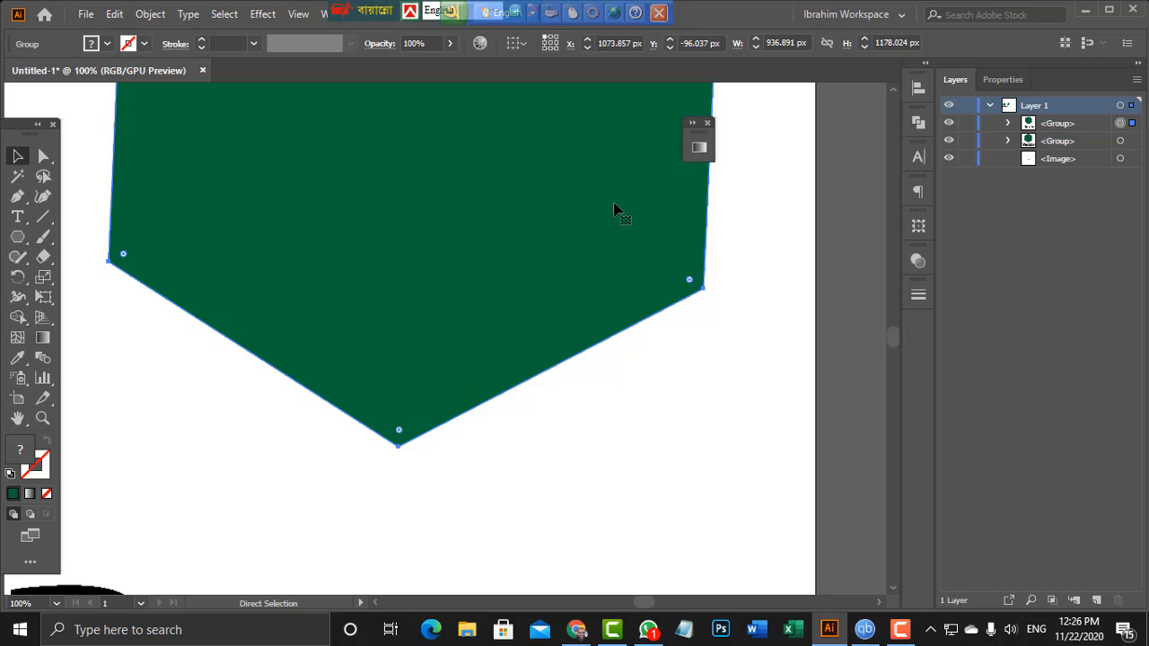
key("minus")
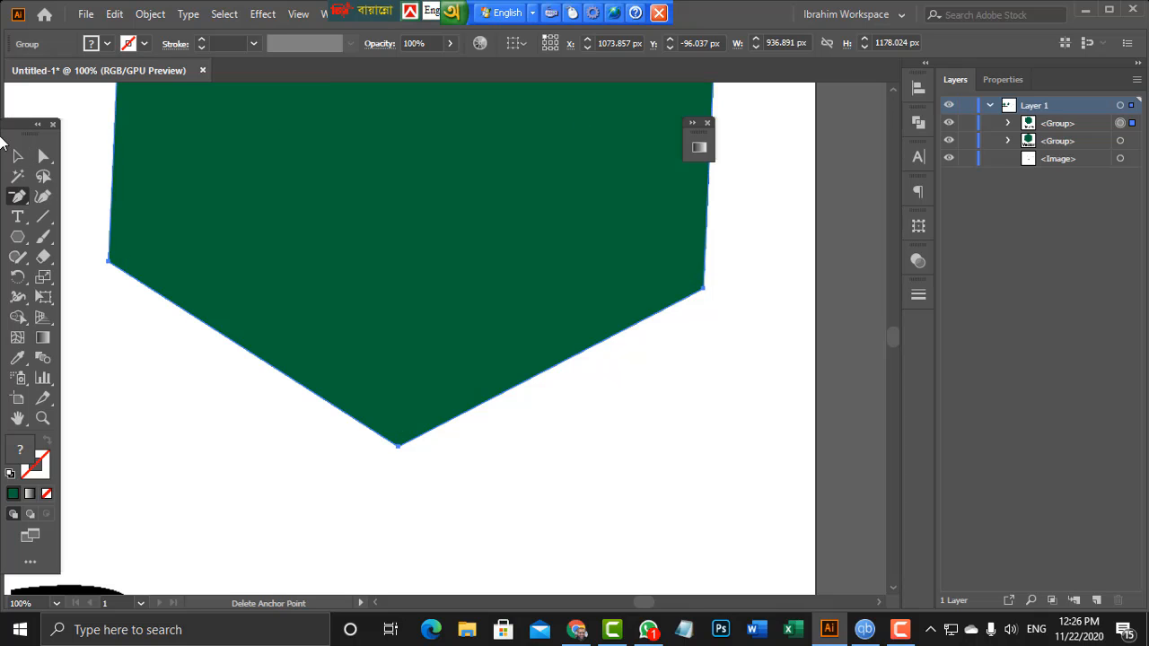
left_click(18, 156)
left_click_drag(451, 164, 503, 377)
mouse_move(506, 338)
left_mouse_down()
mouse_move(490, 372)
mouse_move(521, 336)
mouse_move(510, 348)
left_mouse_up()
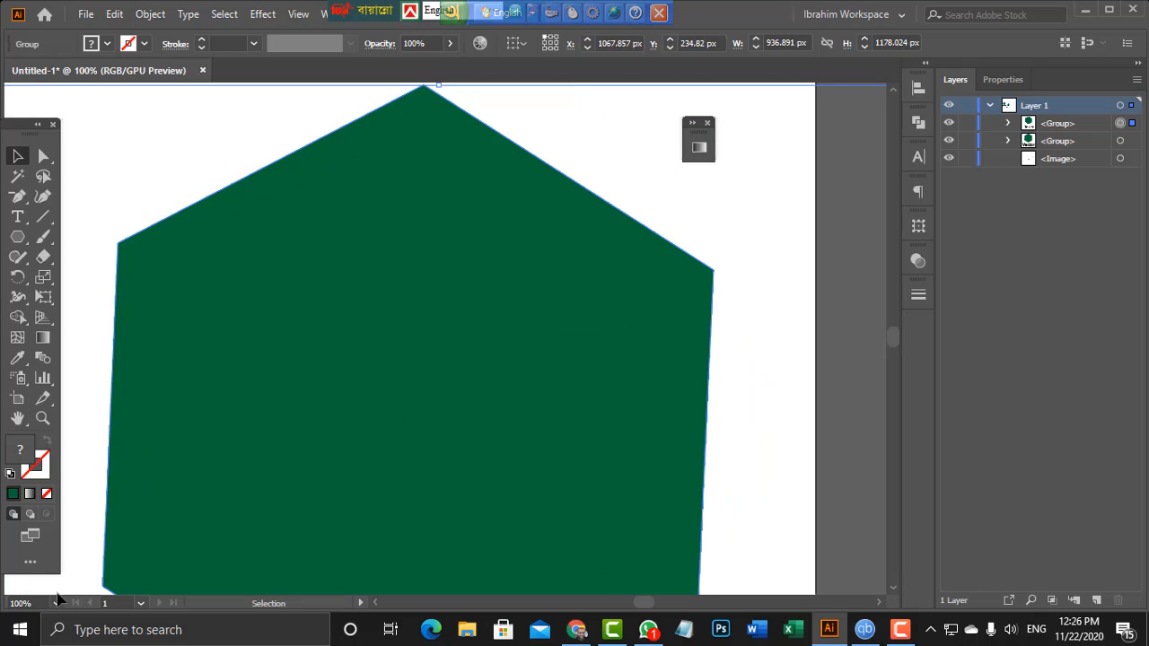
Inspect the "Raster" hexagon's edges at 200% zoom, and compare both hexagons with the whole artboard fitted in the window
left_click(57, 604)
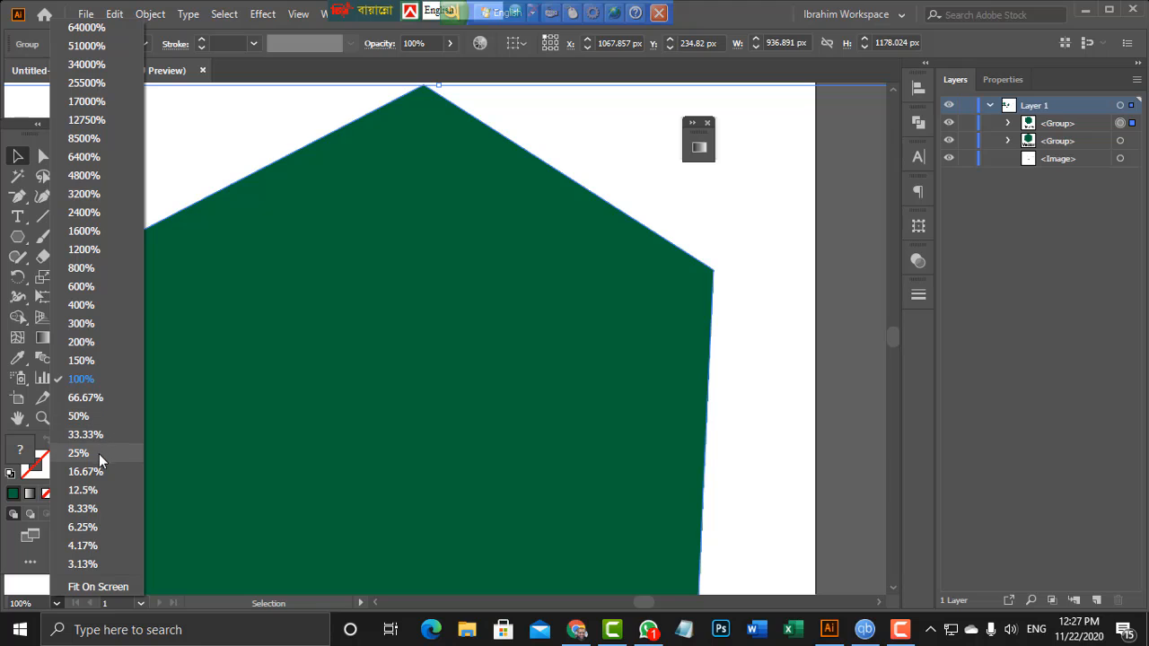
left_click(92, 342)
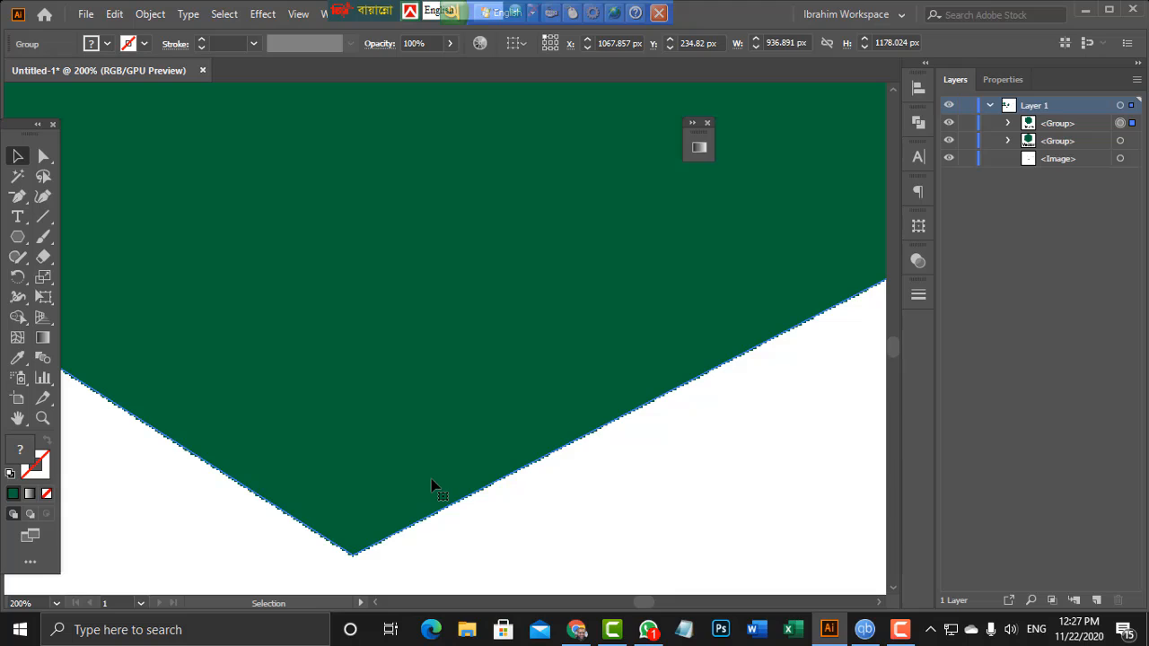
key("a")
key("v")
key("a")
key("ctrl+0")
key("v")
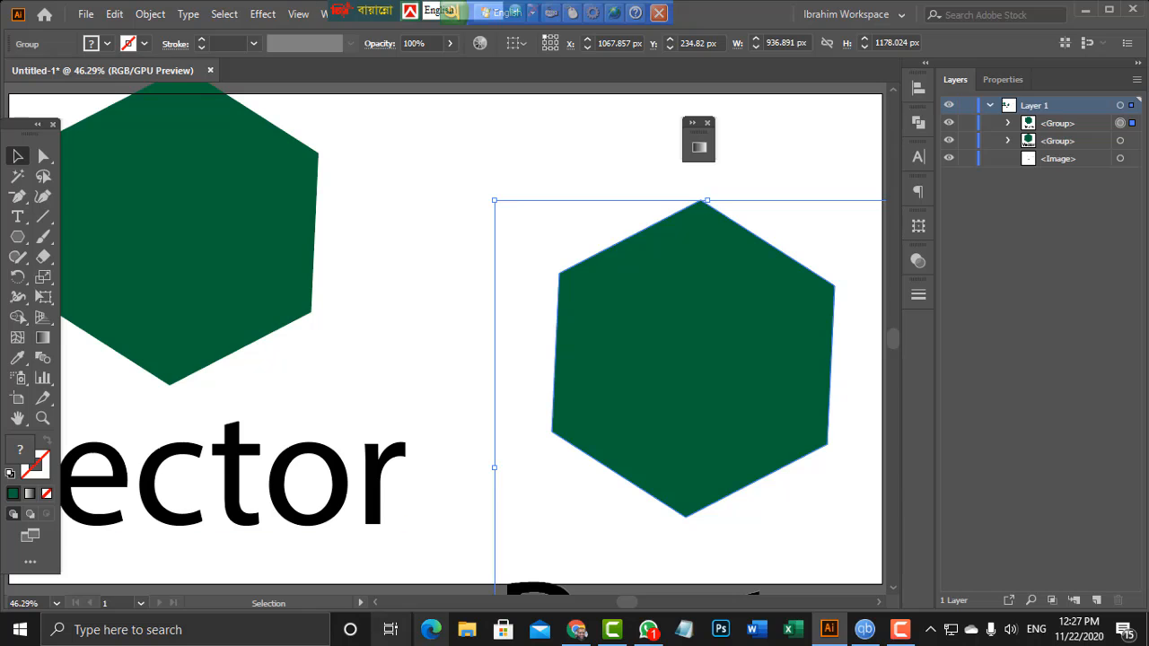
left_click(373, 600)
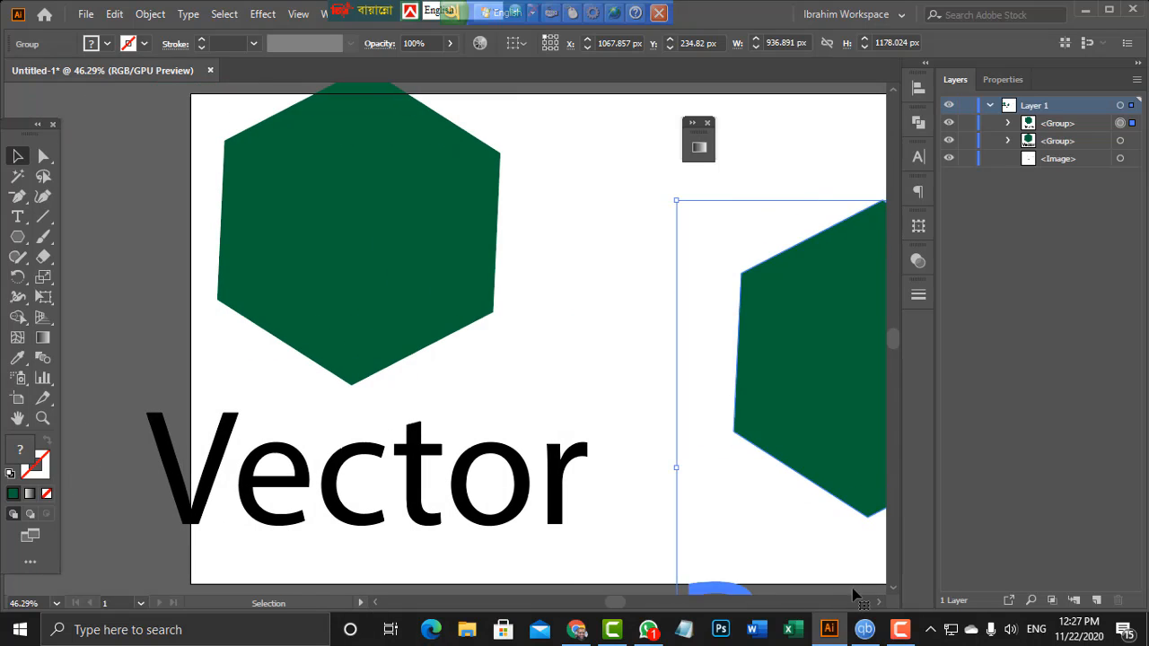
left_click(880, 605)
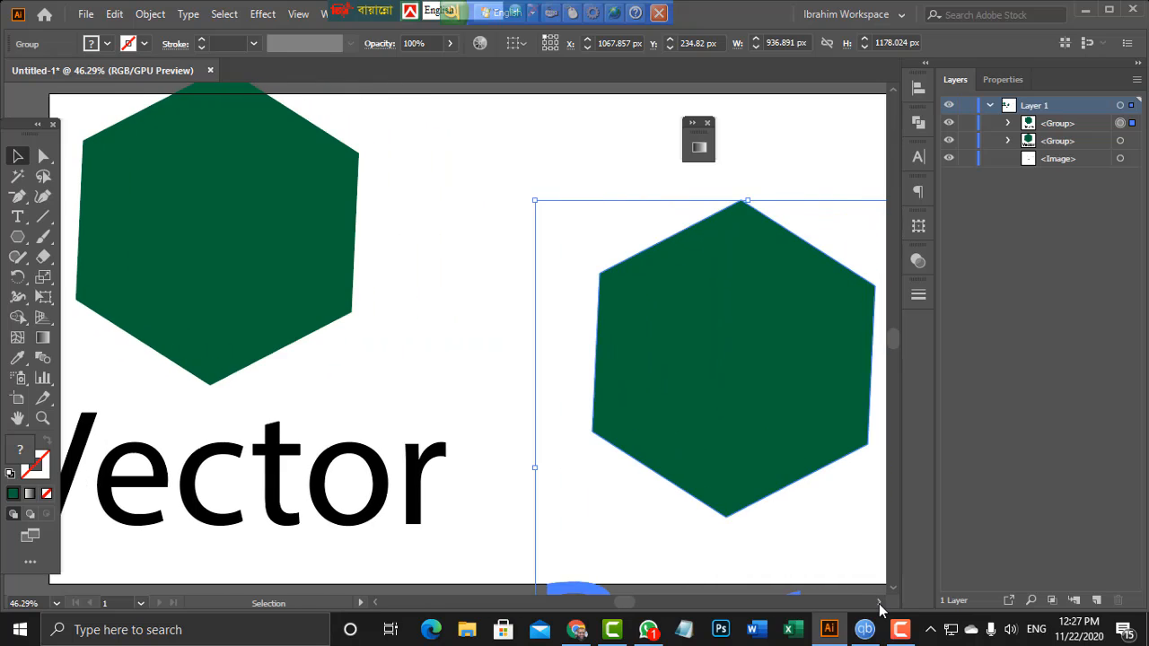
Switch to the YouTube Studio channel videos page in Chrome
mouse_move(875, 633)
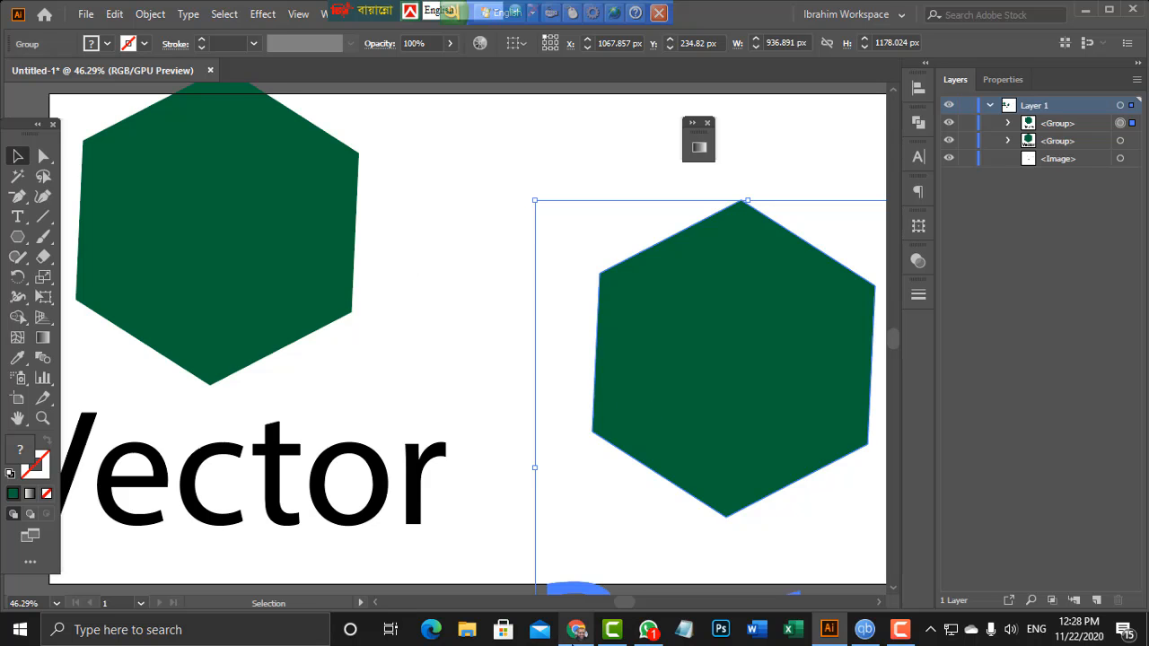
left_click(577, 629)
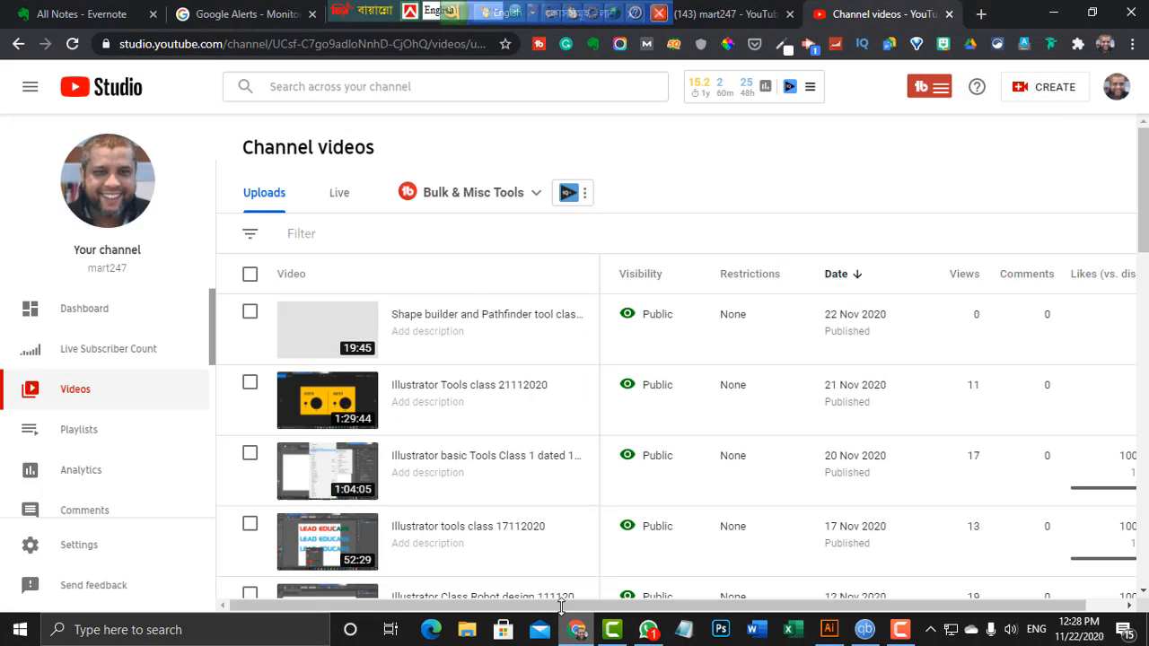
Open fiverr.com in a new browser tab and search its services for "vector tracing"
left_click(980, 16)
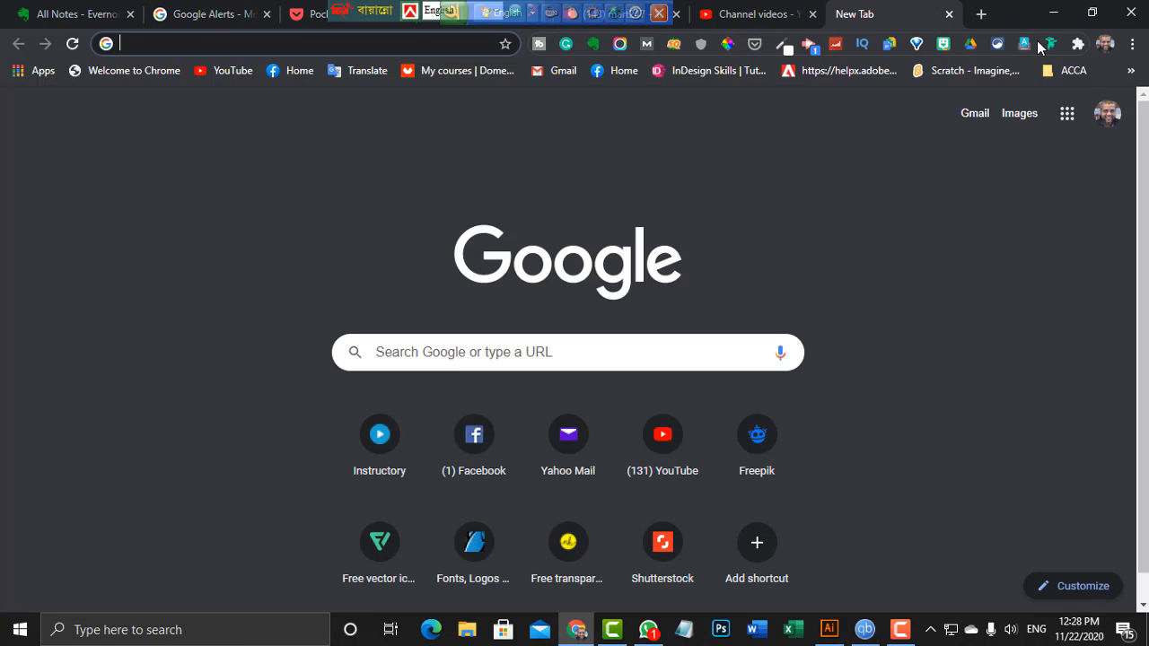
type("fiverr.com")
key("Return")
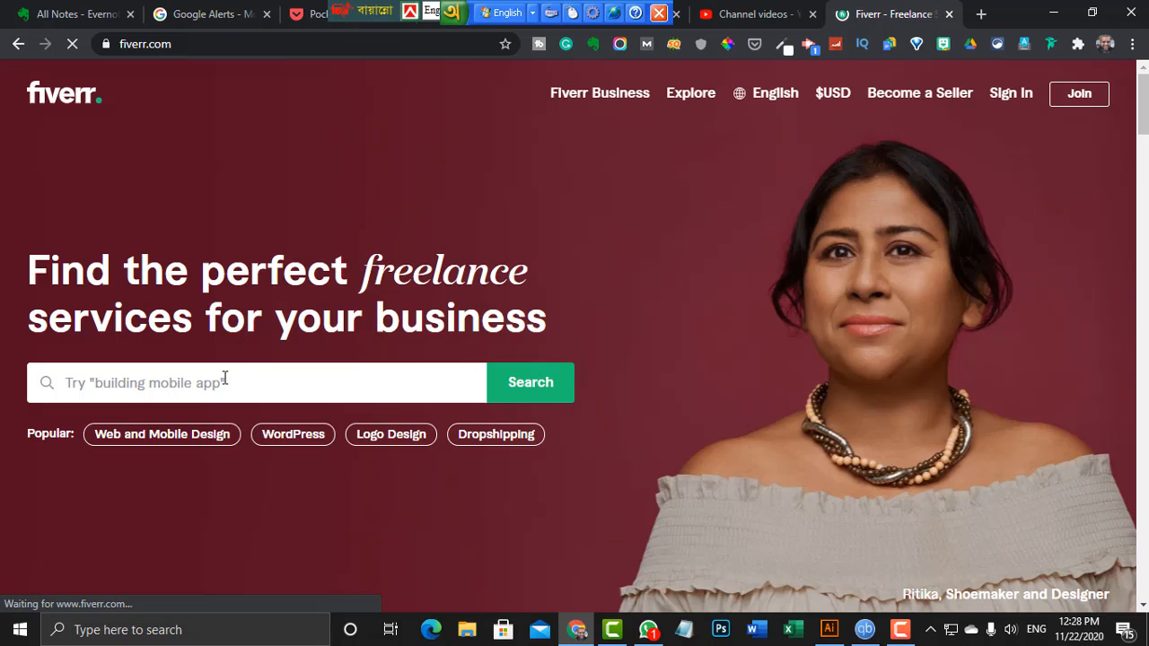
left_click(222, 380)
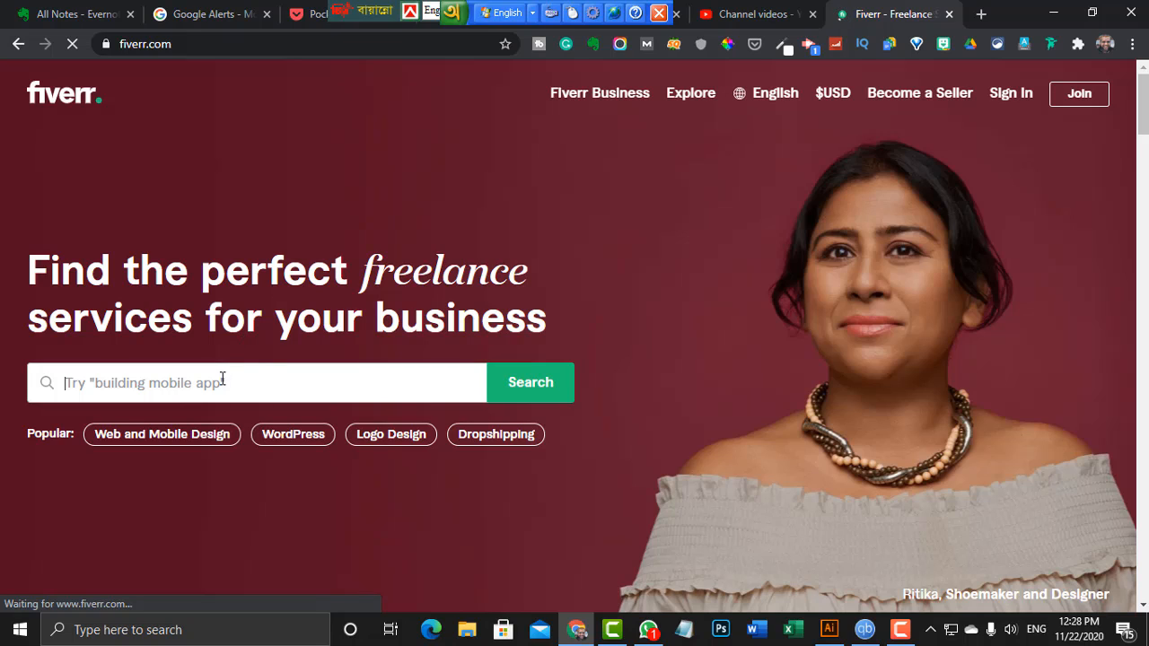
type("vector tracing")
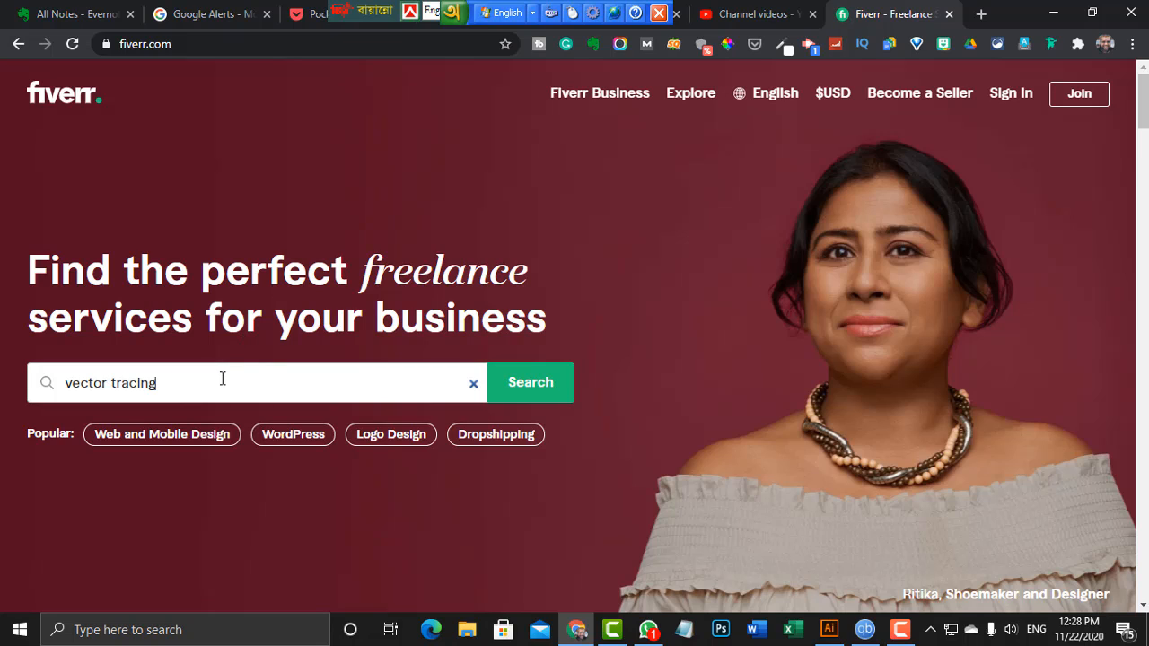
key("Return")
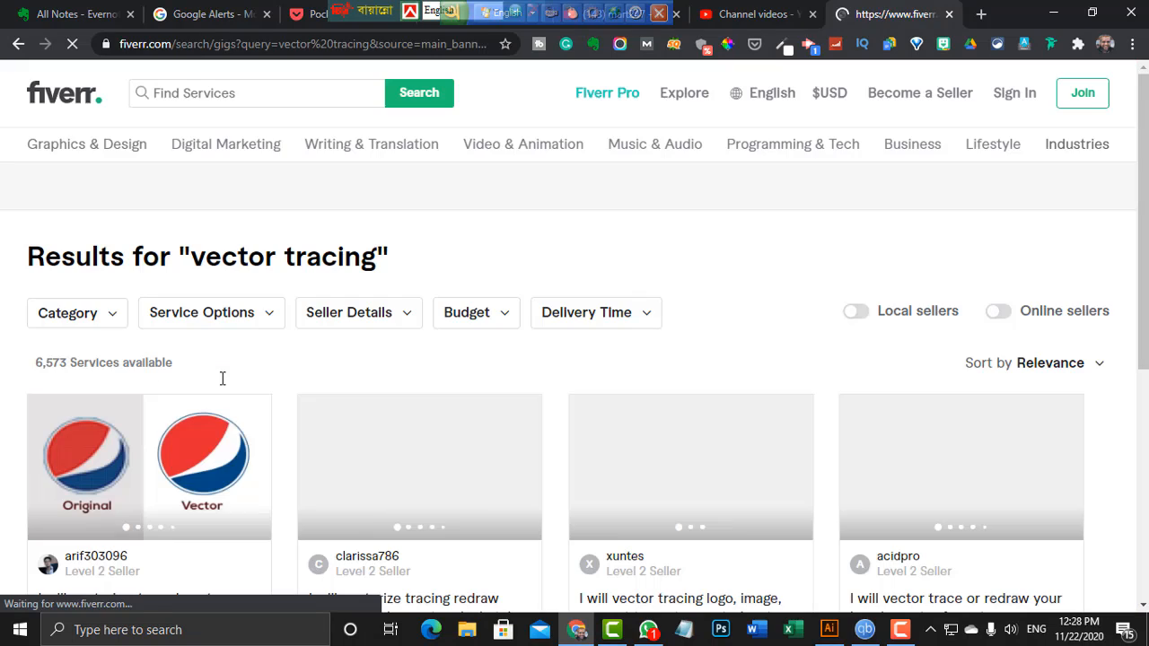
Open the gig "I will vectorize, trace logo to vector professionally" from the search results
scroll(690, 257, "down", 2)
scroll(690, 259, "down", 2)
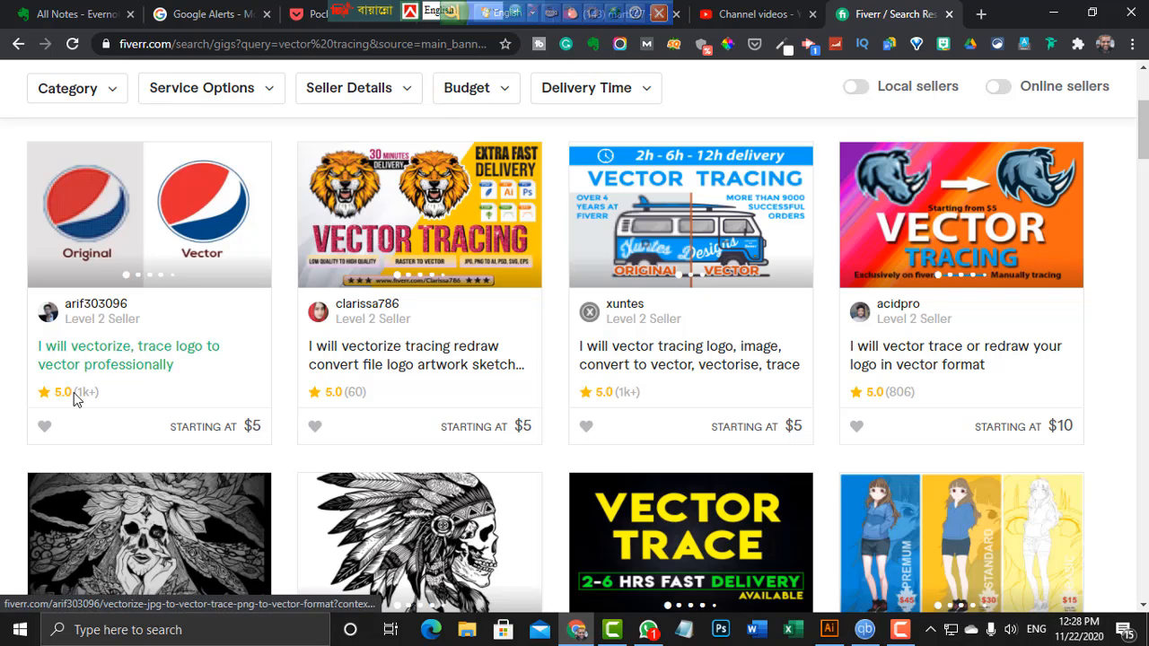
mouse_move(130, 326)
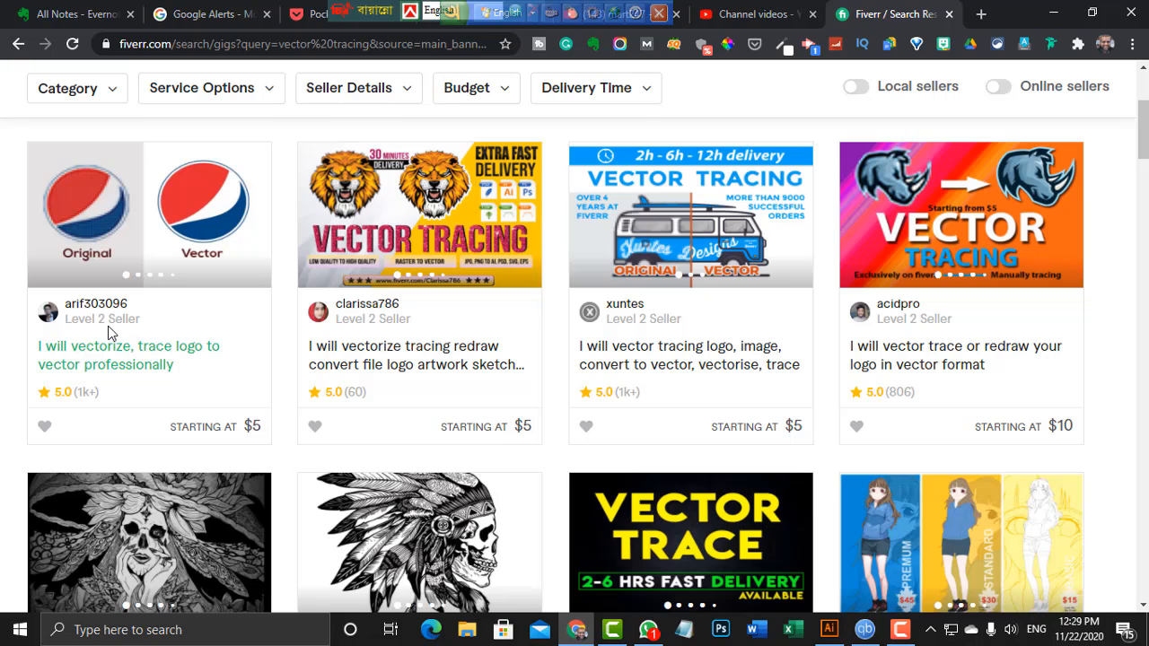
left_click(139, 363)
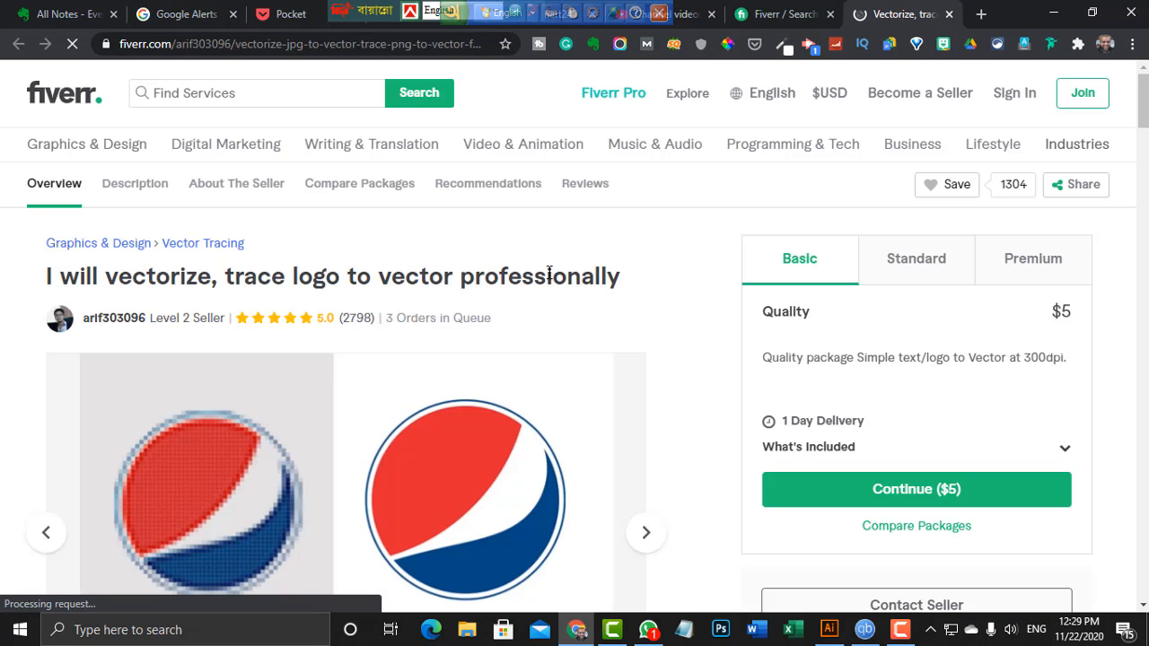
Examine the gig's sample images, its description and the seller's profile details
scroll(549, 274, "down", 3)
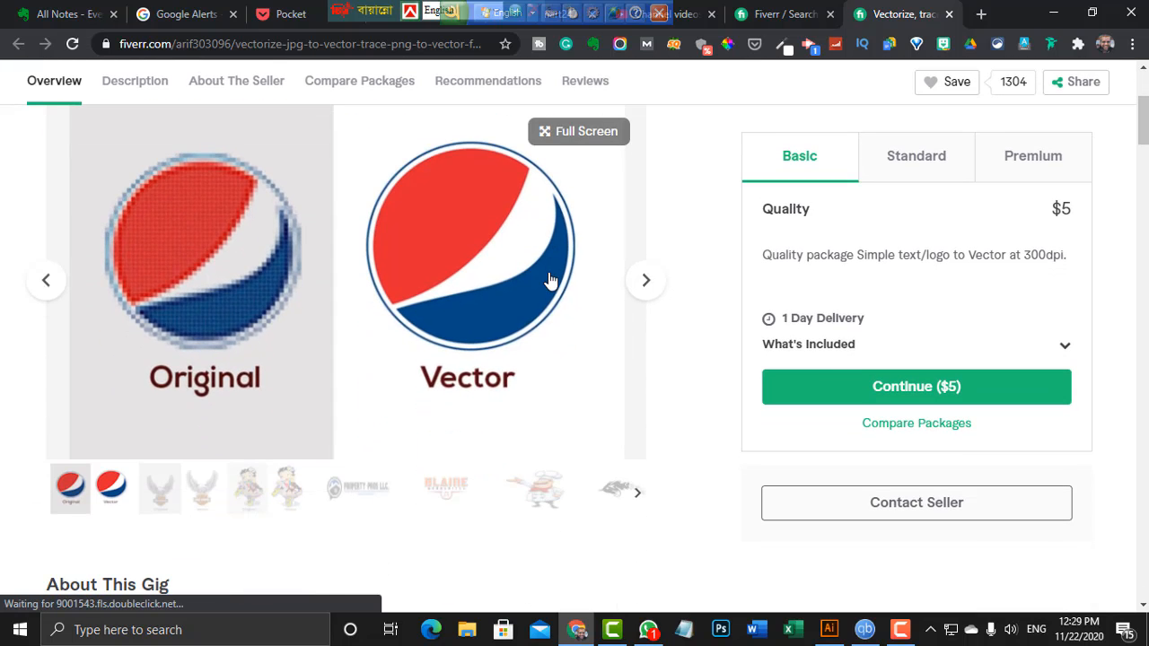
scroll(547, 277, "up", 1)
scroll(552, 281, "up", 1)
scroll(174, 254, "down", 6)
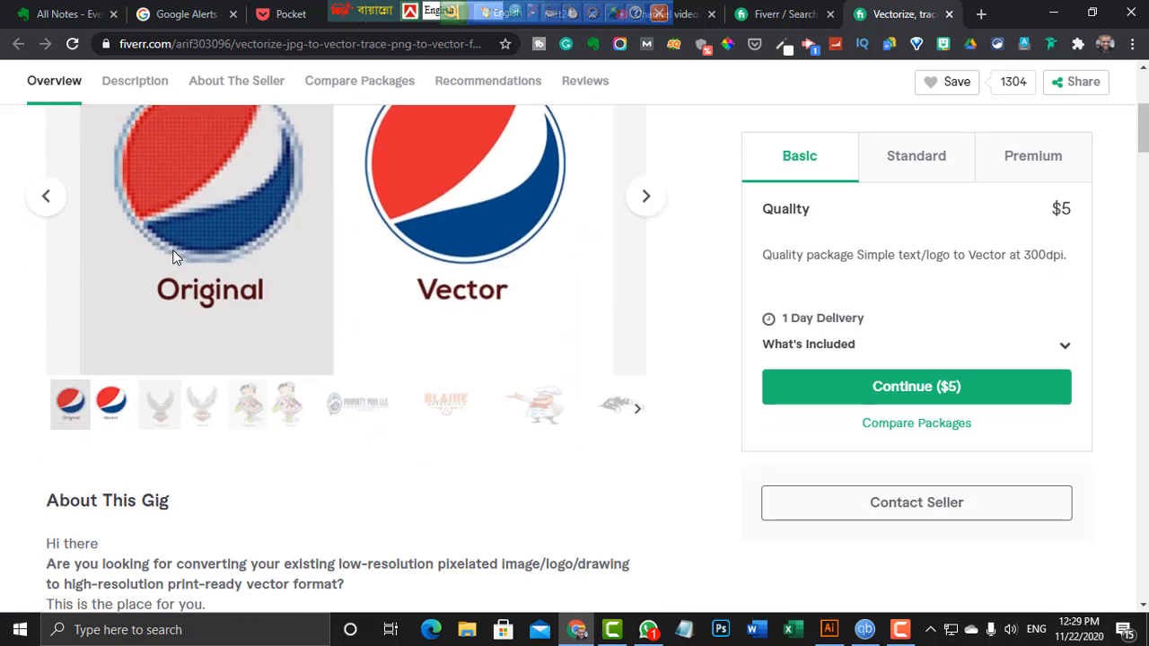
scroll(174, 254, "down", 5)
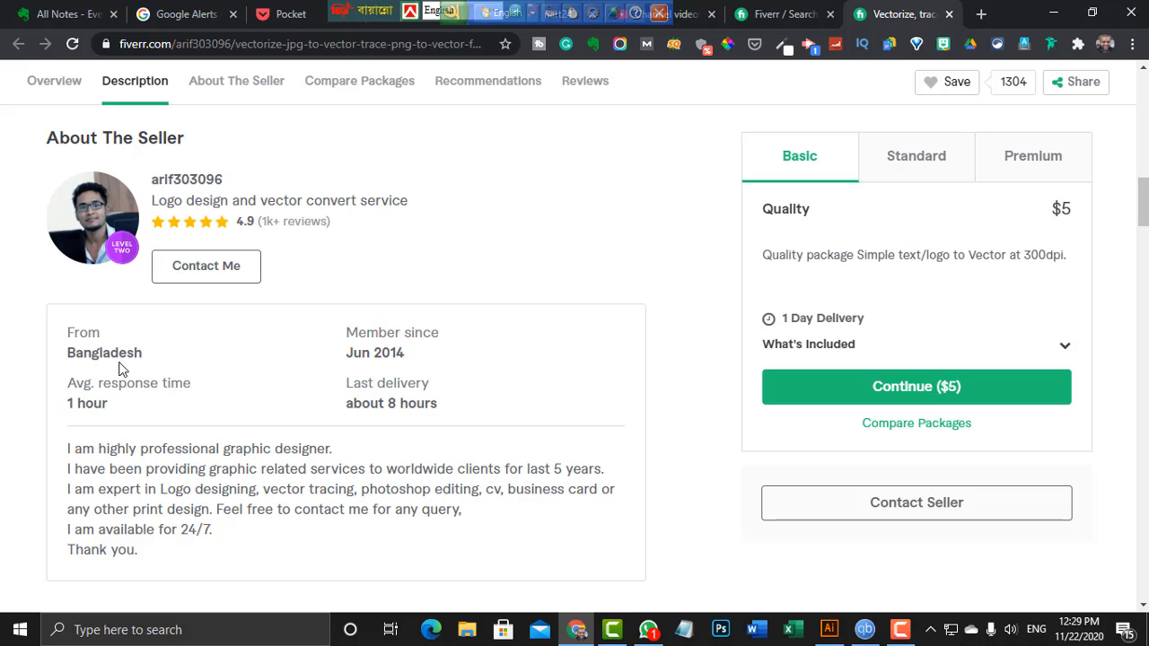
scroll(349, 316, "up", 10)
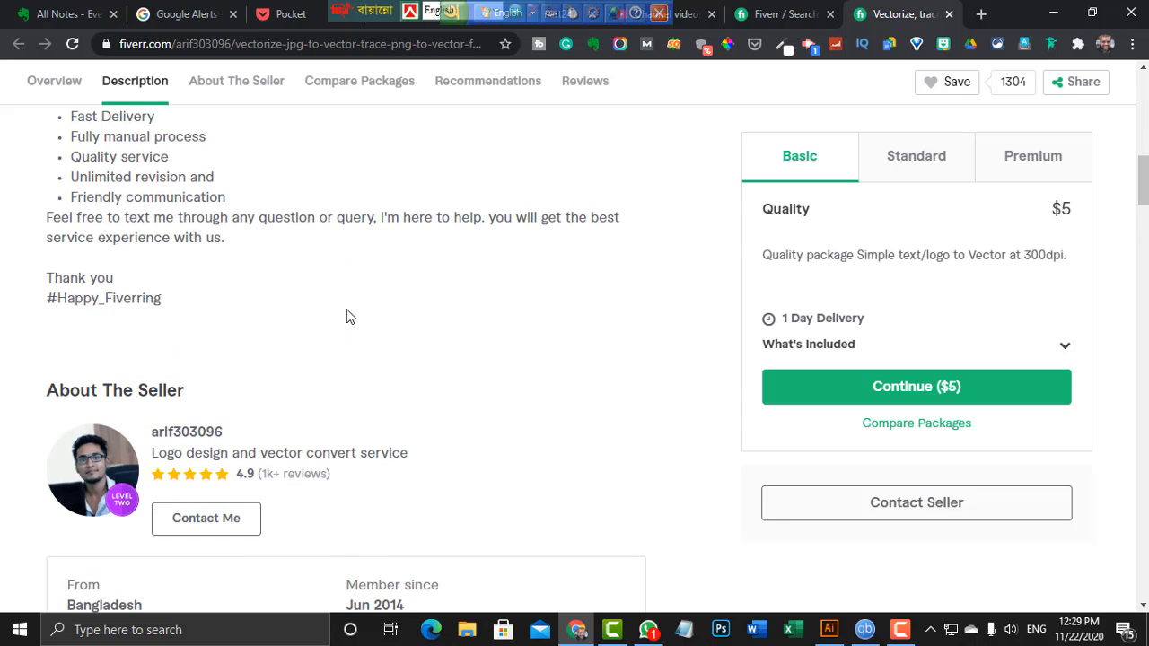
scroll(349, 316, "up", 3)
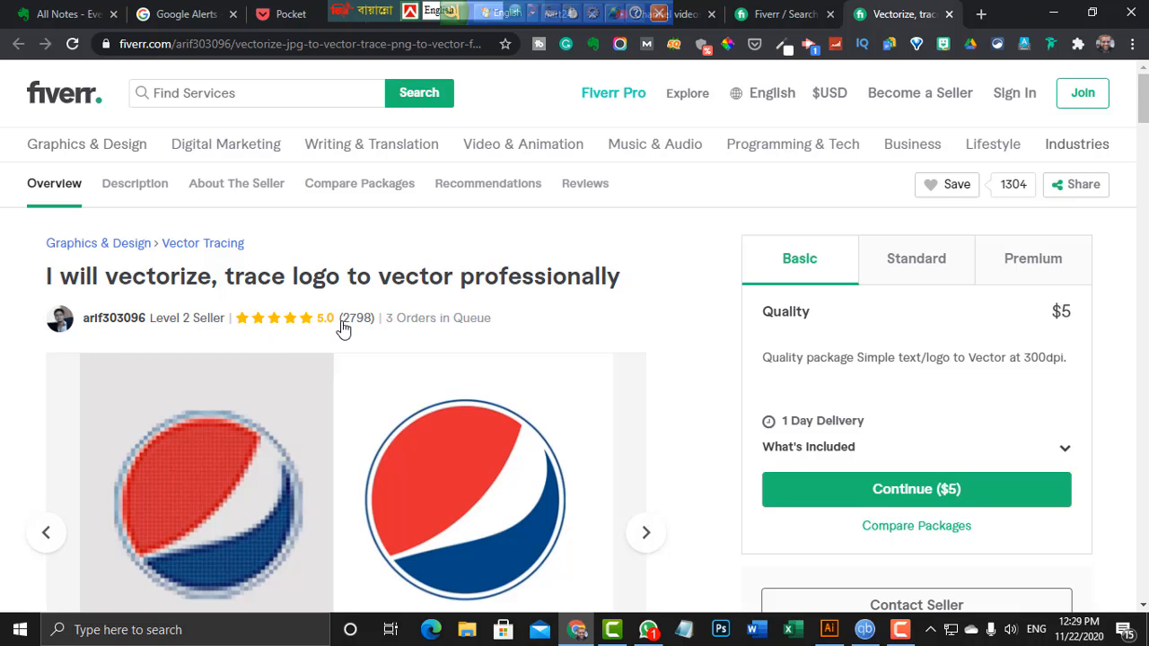
Examine the gig's review section, including the star distribution and the rating breakdown
scroll(341, 328, "down", 14)
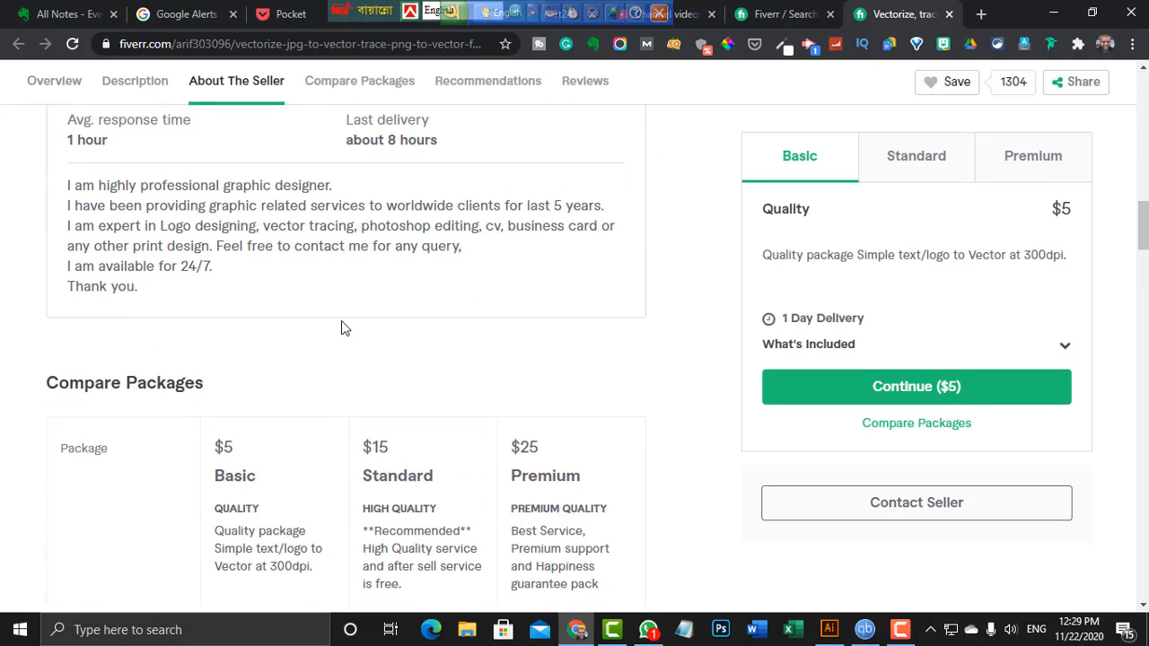
scroll(342, 328, "down", 13)
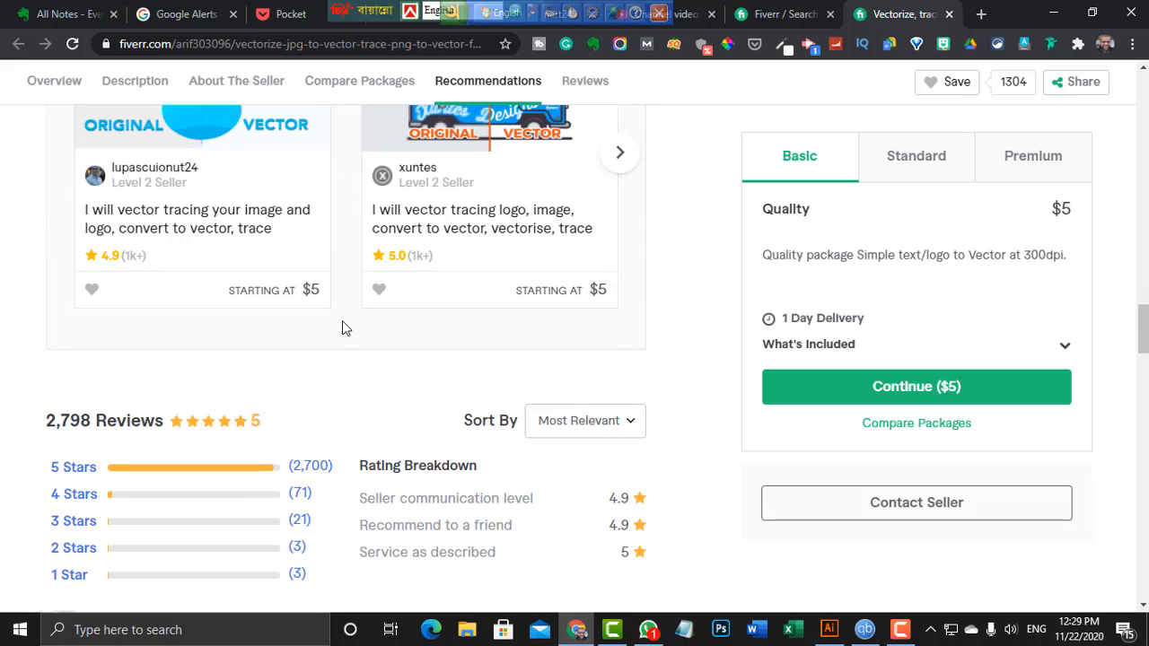
scroll(342, 325, "down", 2)
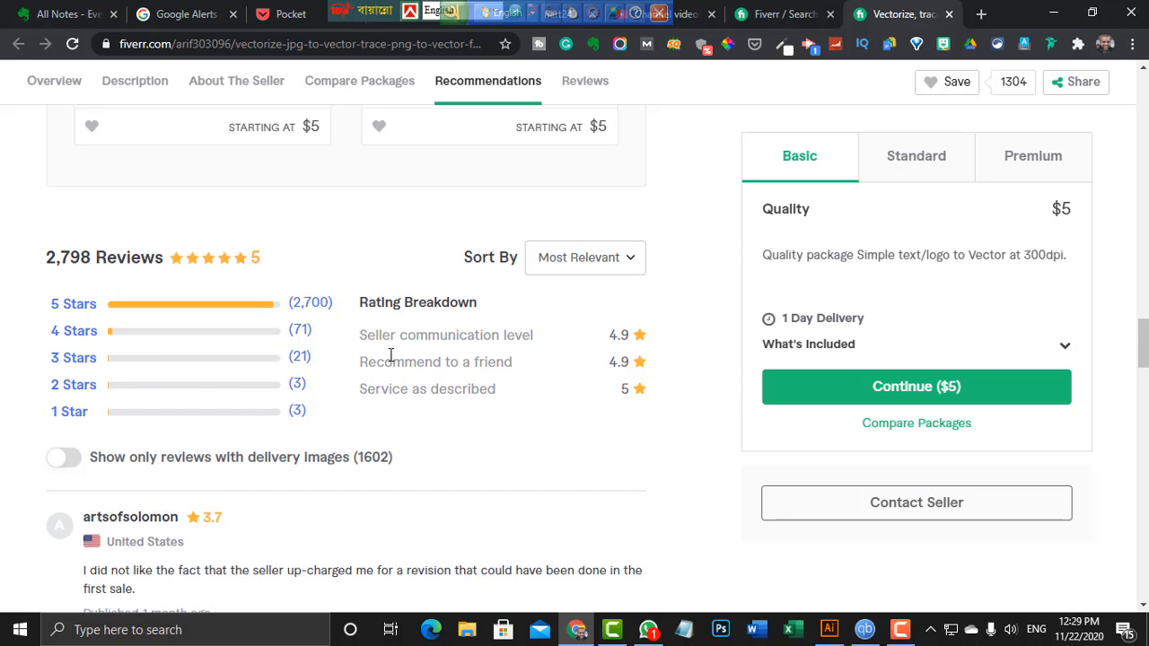
scroll(392, 358, "up", 15)
scroll(399, 362, "up", 12)
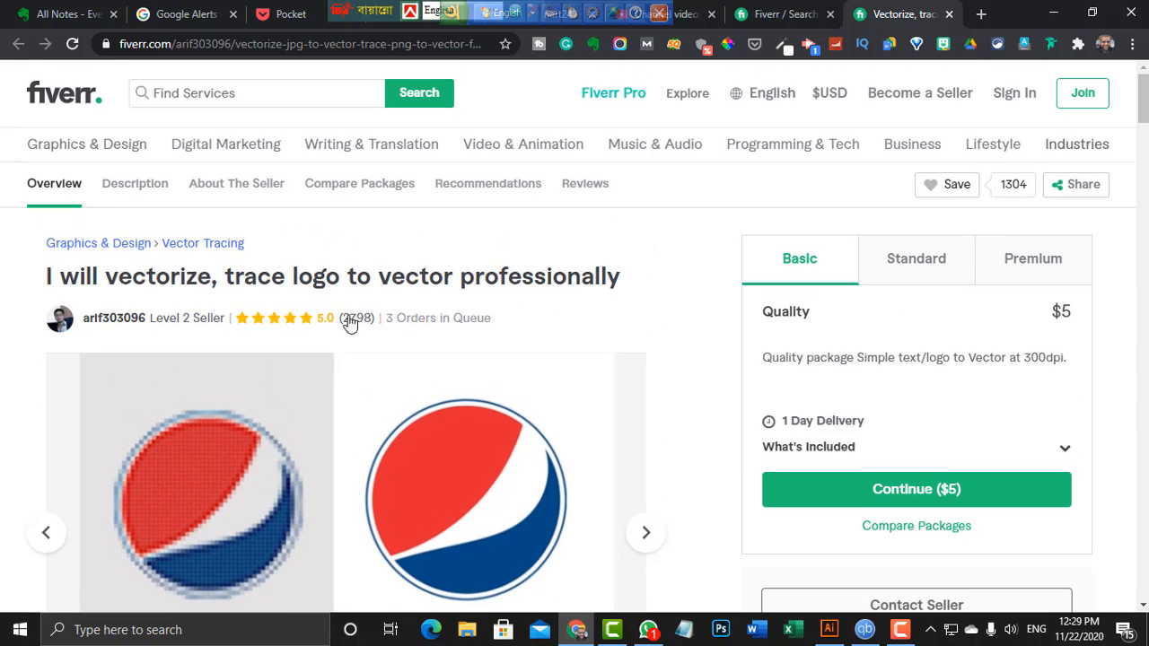
View the gig's Standard and Premium package offers, then return to the Basic package
scroll(576, 281, "down", 1)
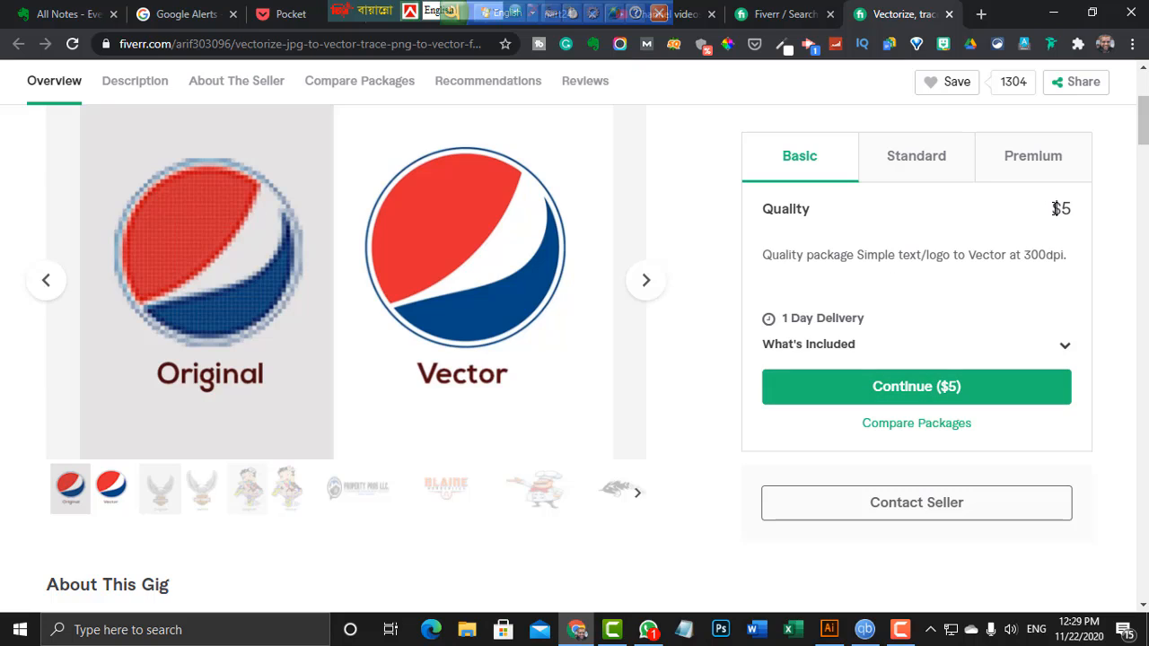
left_click(940, 161)
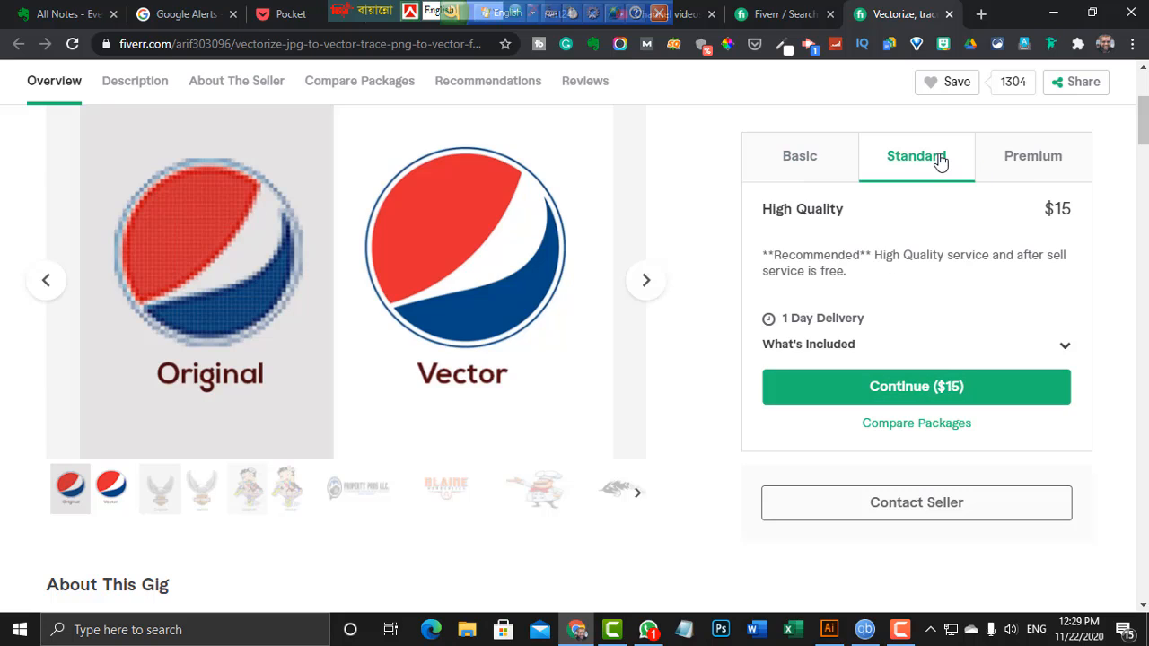
left_click(1048, 170)
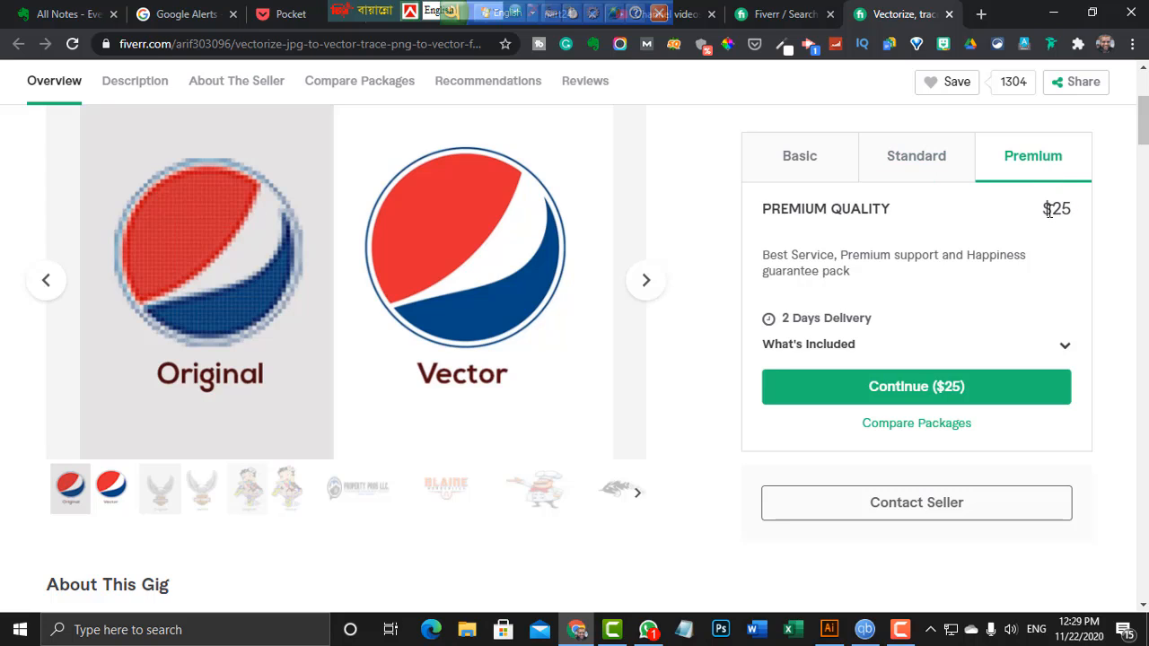
left_click(809, 157)
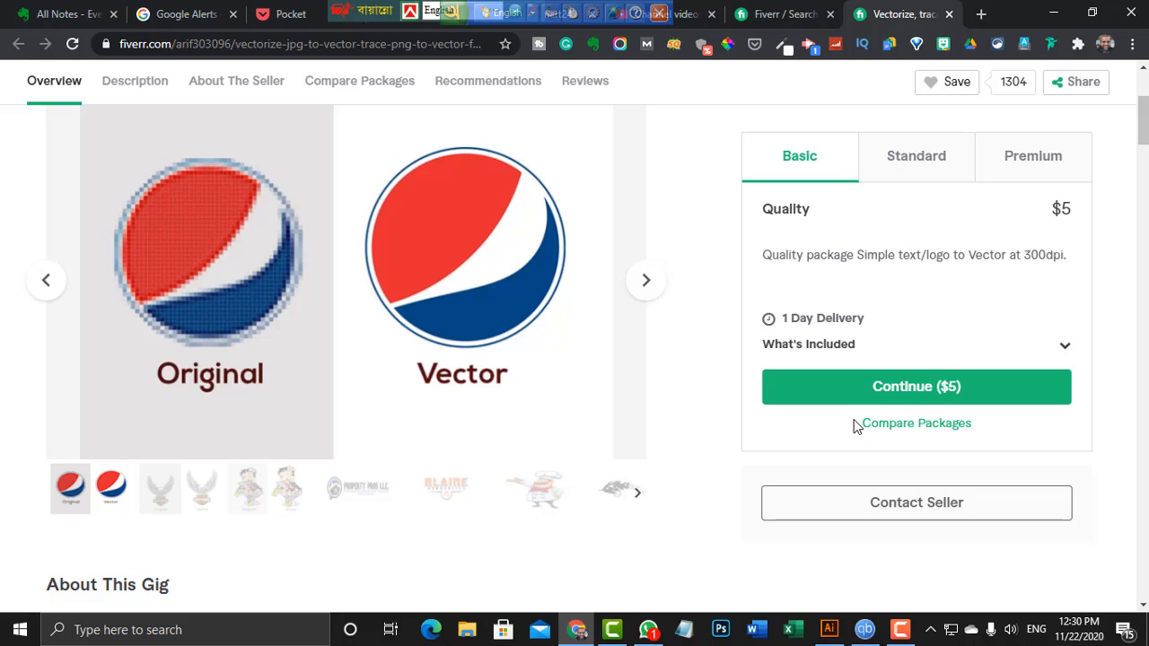
Open the gig's package comparison and examine the file formats, extras, delivery times and prices of all three packages
left_click(923, 425)
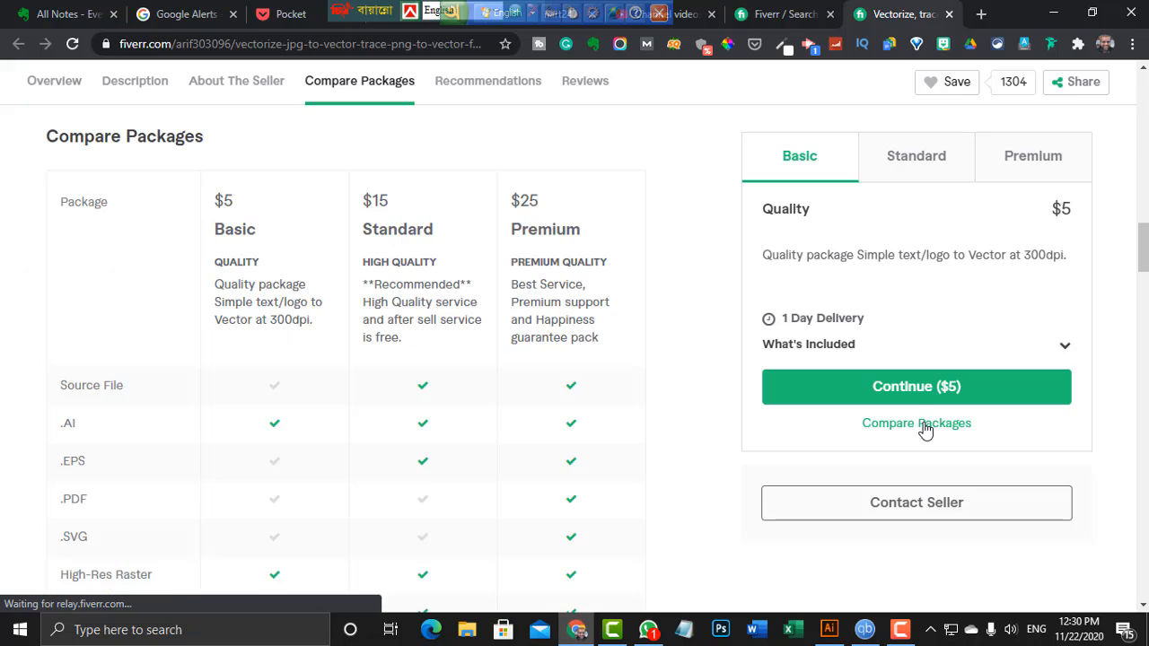
scroll(469, 338, "down", 2)
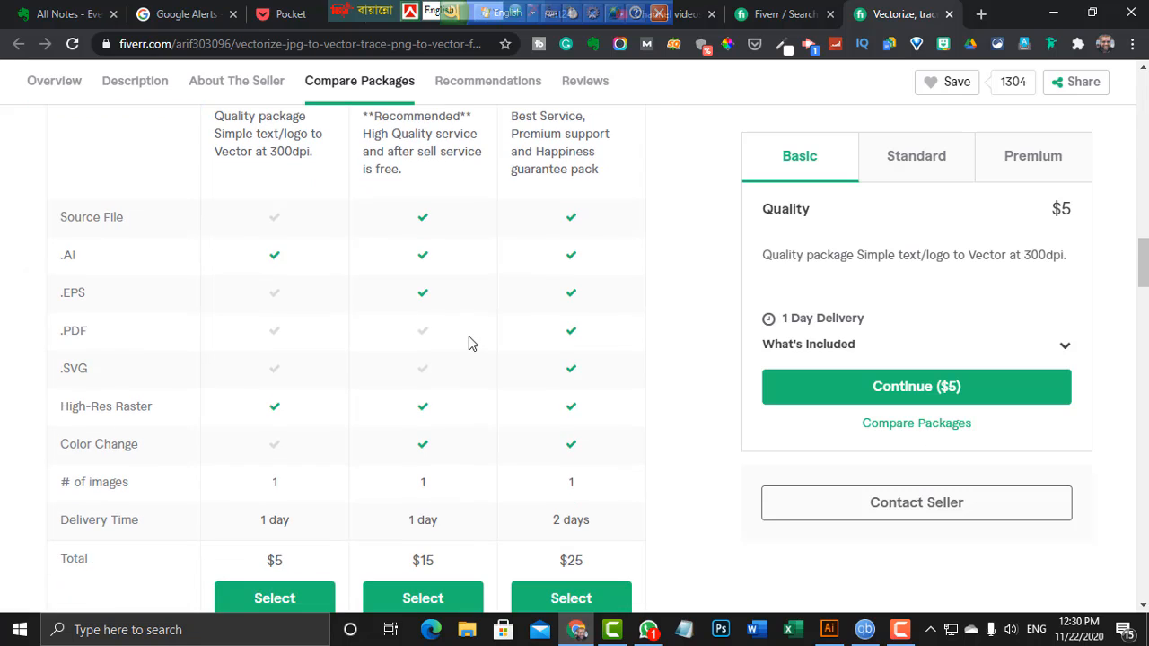
scroll(469, 338, "up", 2)
scroll(239, 252, "down", 1)
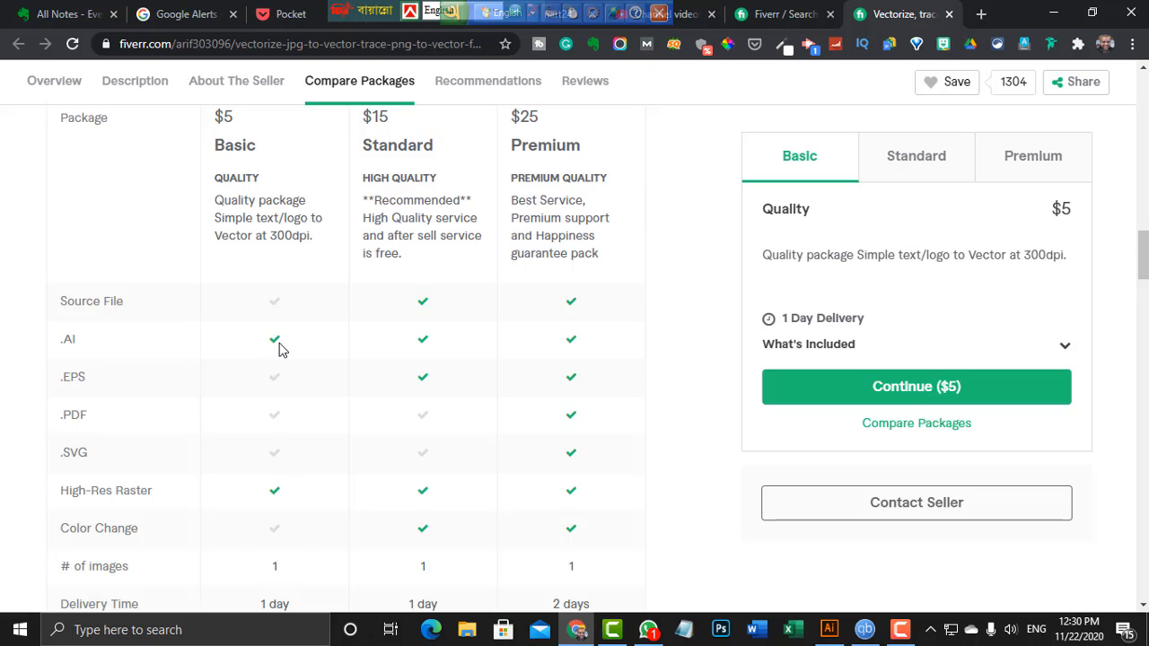
scroll(278, 348, "down", 2)
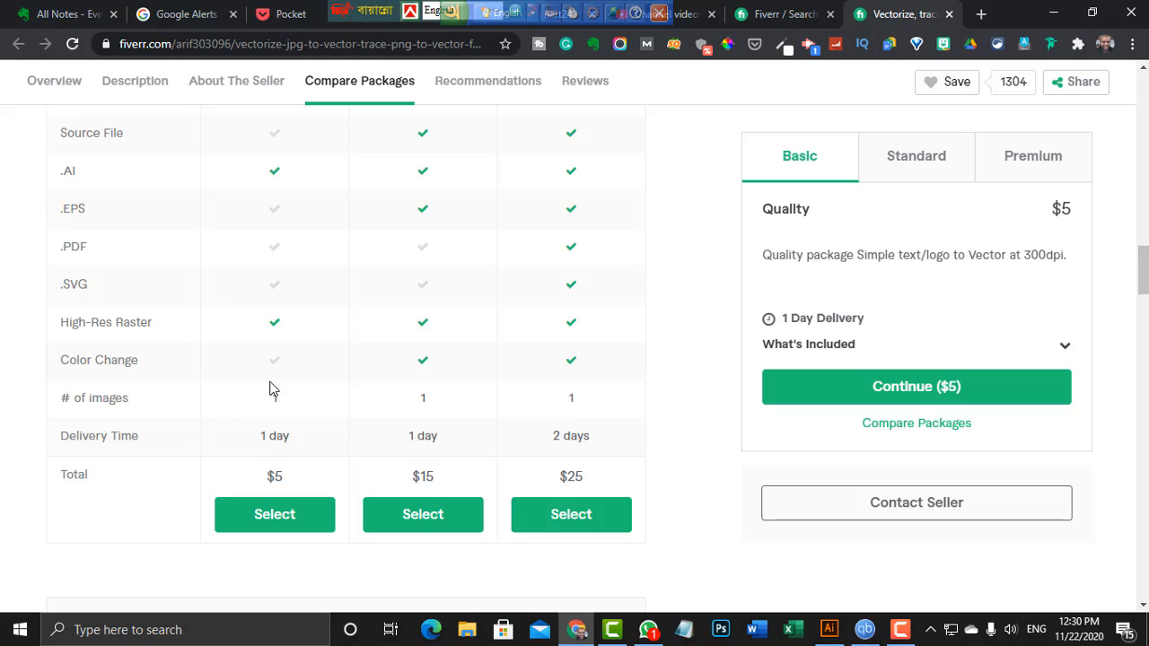
mouse_move(115, 412)
scroll(287, 469, "up", 2)
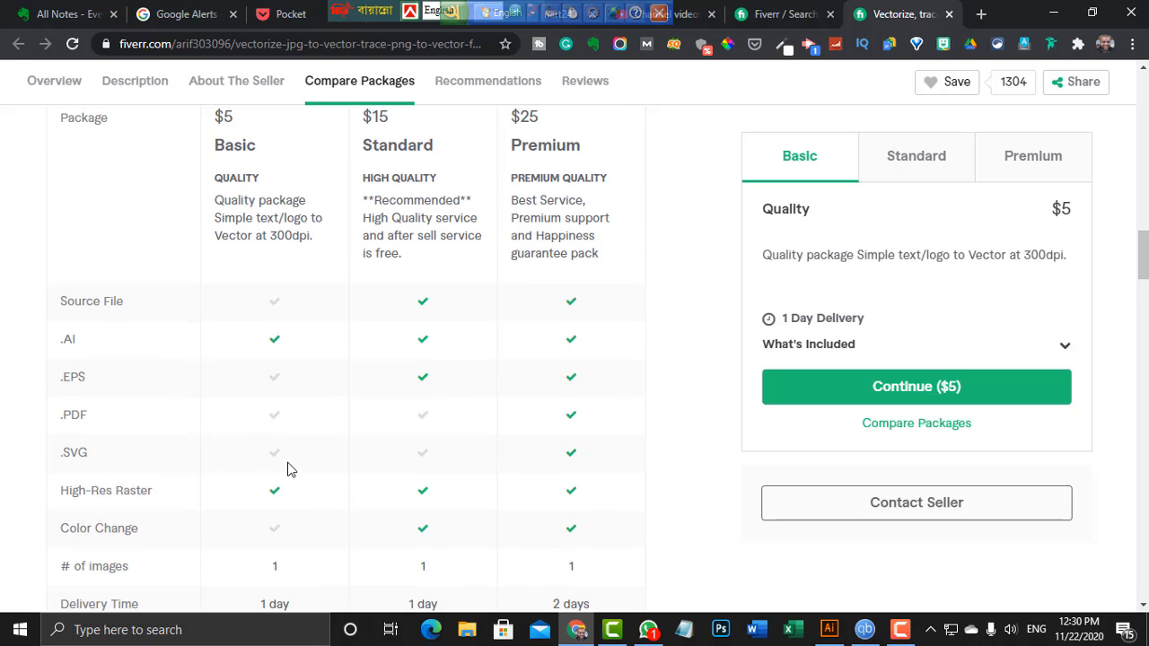
scroll(289, 467, "down", 1)
scroll(303, 422, "up", 1)
scroll(311, 396, "down", 2)
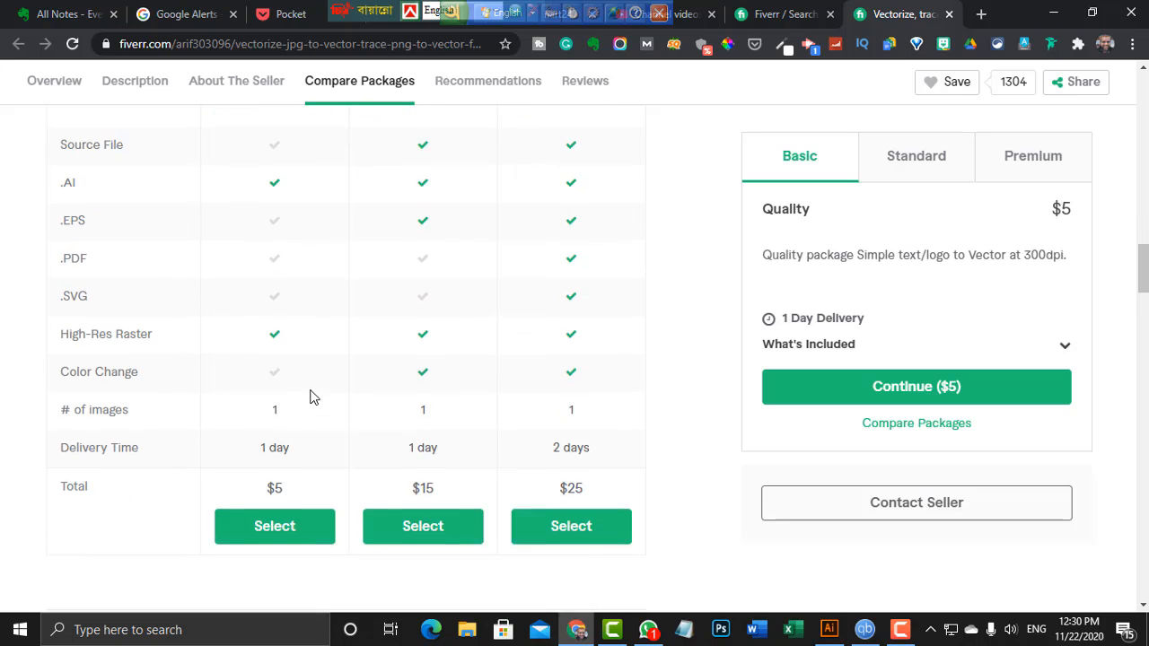
scroll(311, 395, "up", 2)
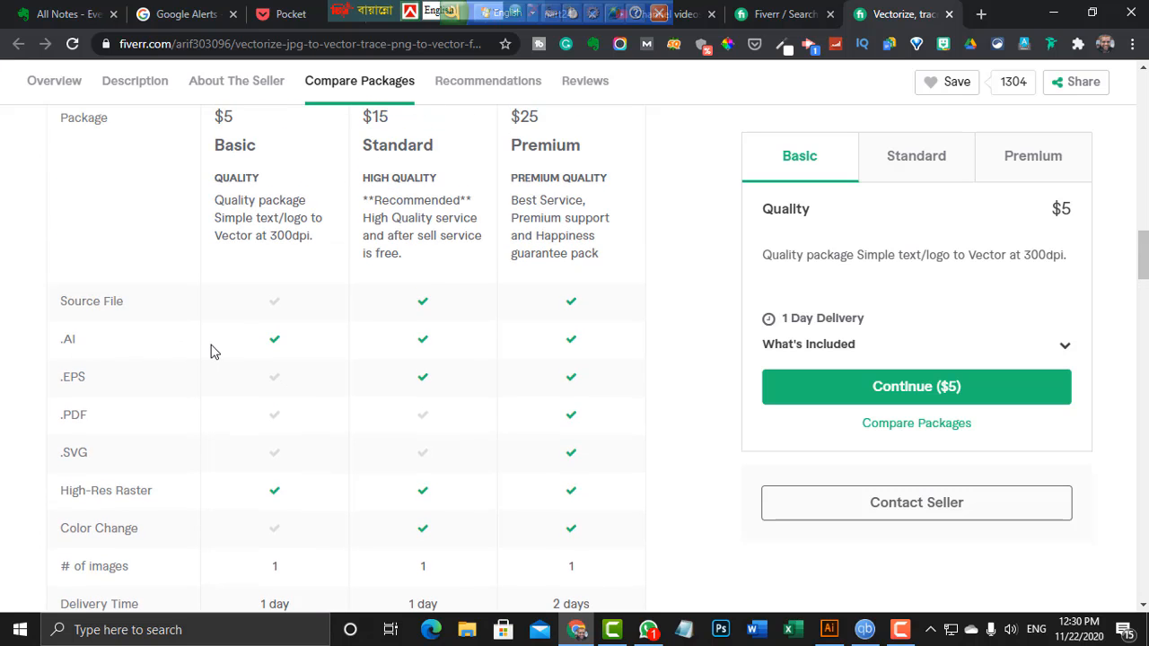
Return to the gig's image gallery and view the next two original-versus-vector samples, the eagle logo and the cartoon girl
scroll(211, 351, "up", 10)
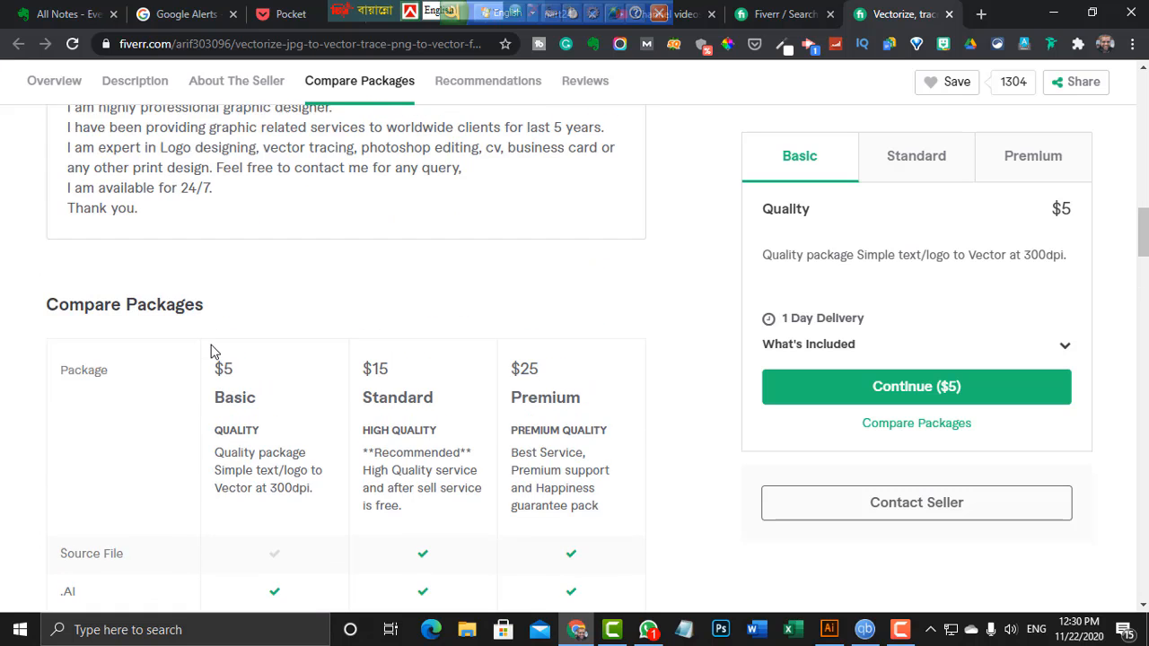
scroll(212, 350, "up", 6)
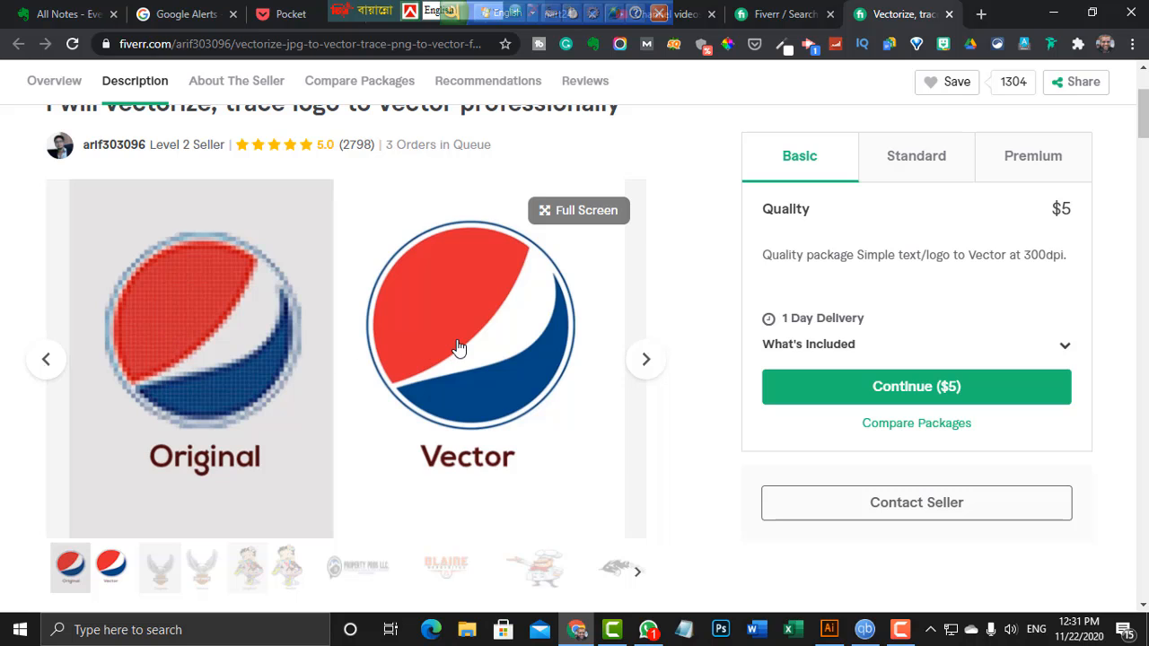
left_click(647, 363)
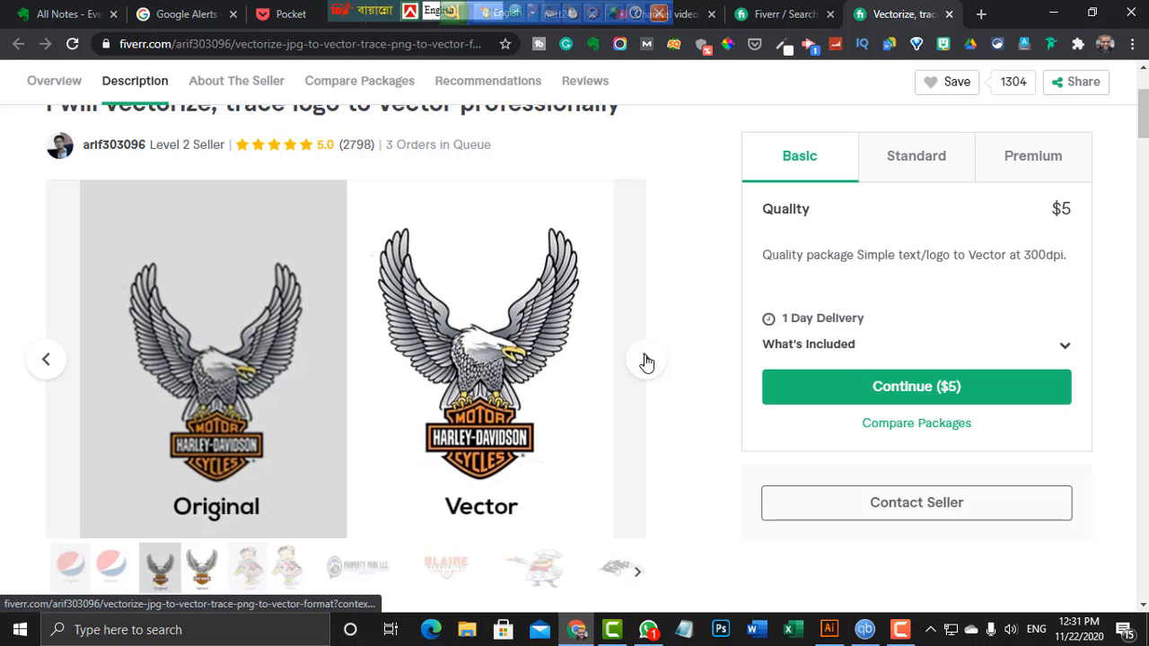
left_click(646, 360)
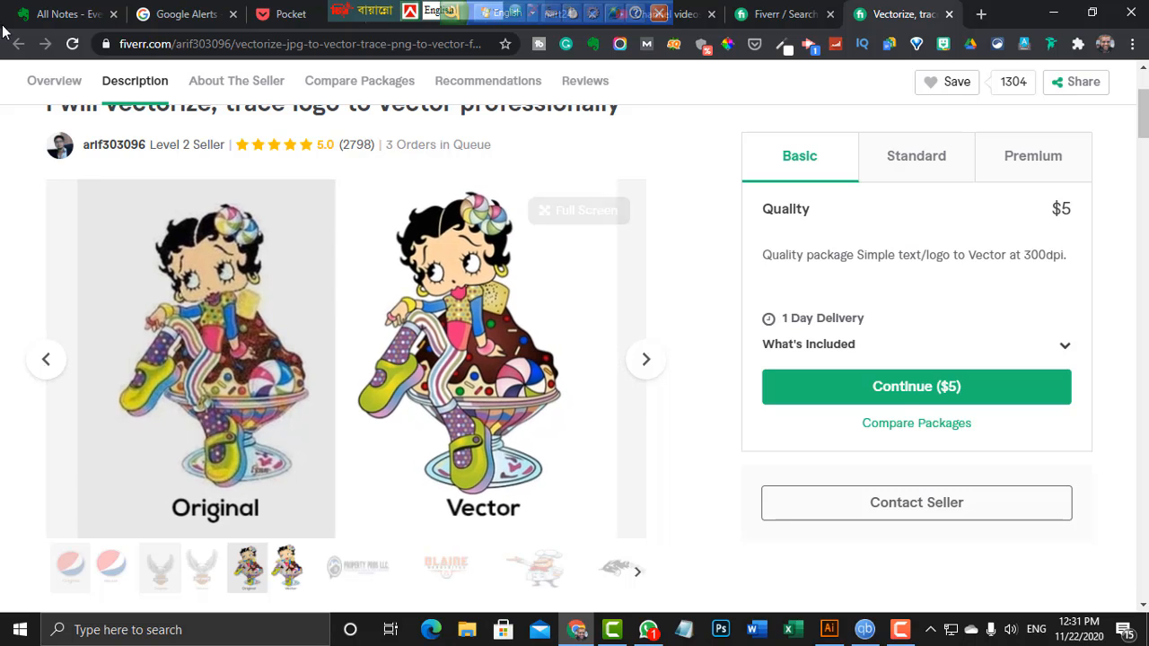
scroll(370, 232, "down", 3)
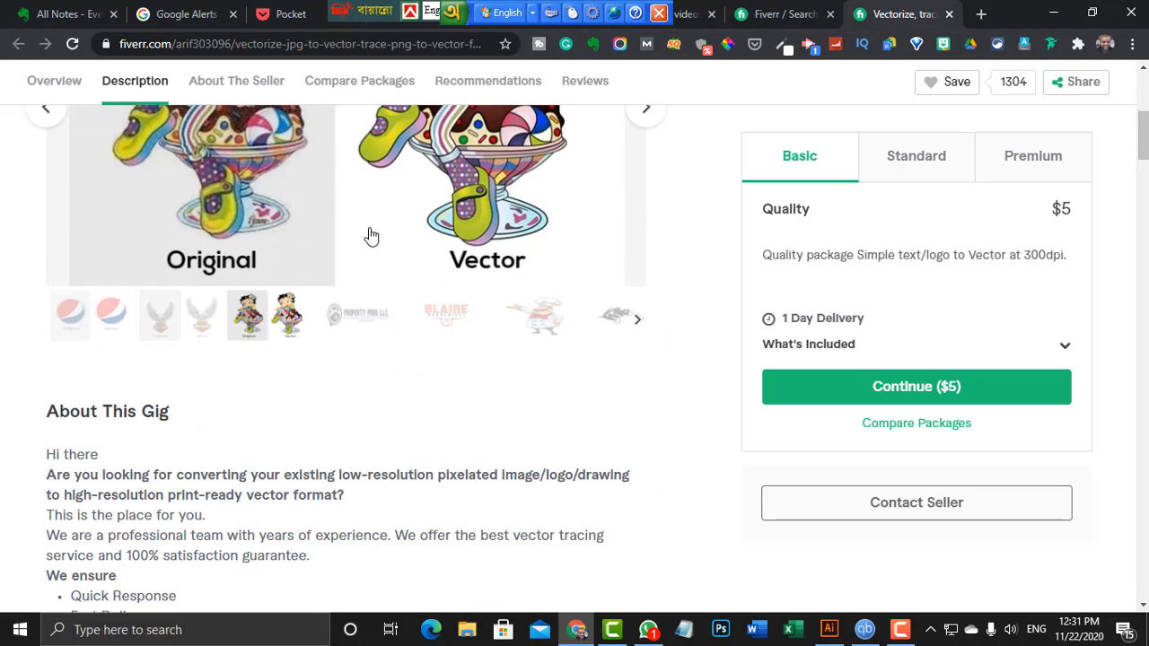
scroll(372, 236, "up", 3)
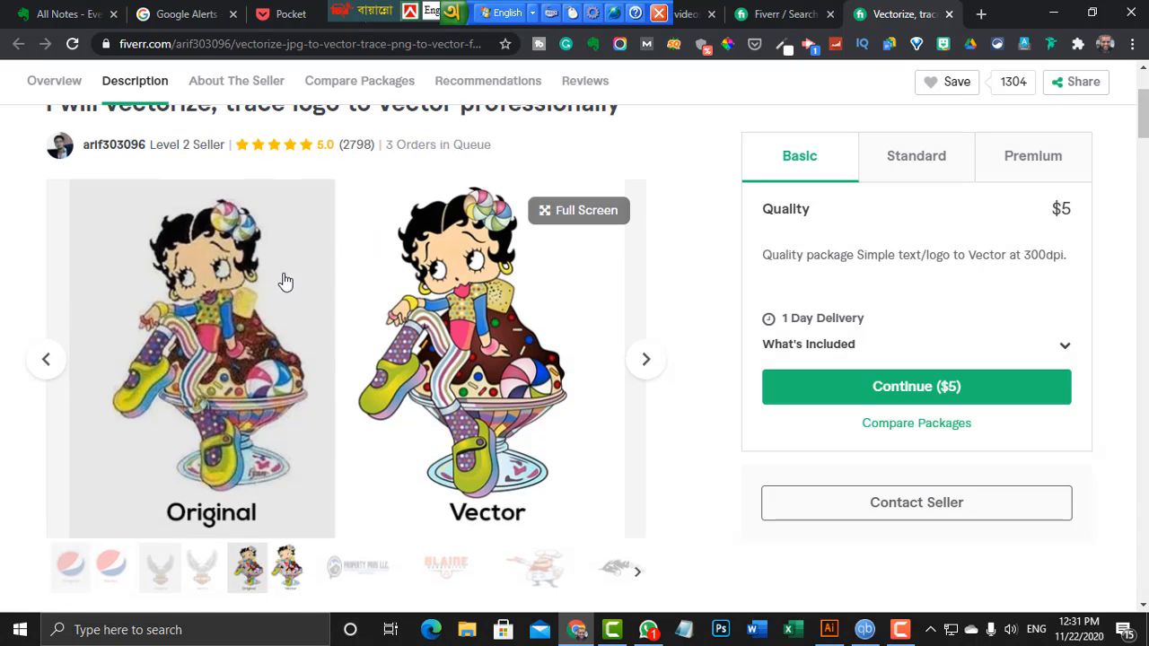
scroll(285, 282, "down", 2)
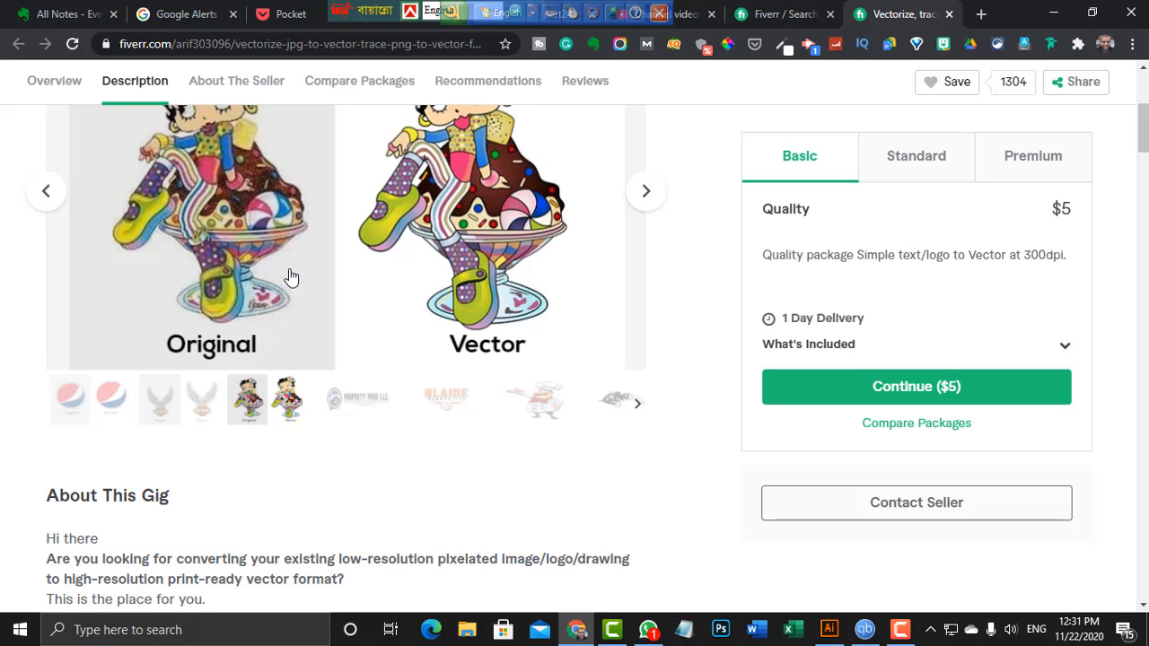
Read the gig's description, including the list of service assurances, and the seller's profile with response time, last delivery and experience
scroll(290, 278, "down", 2)
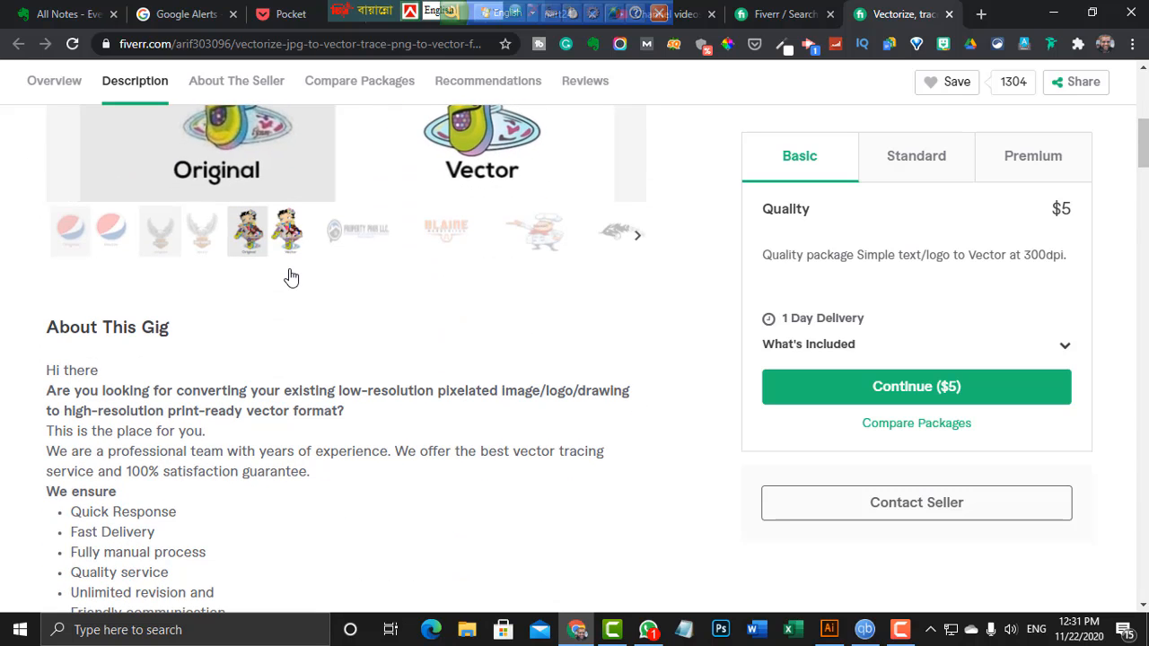
scroll(291, 276, "down", 6)
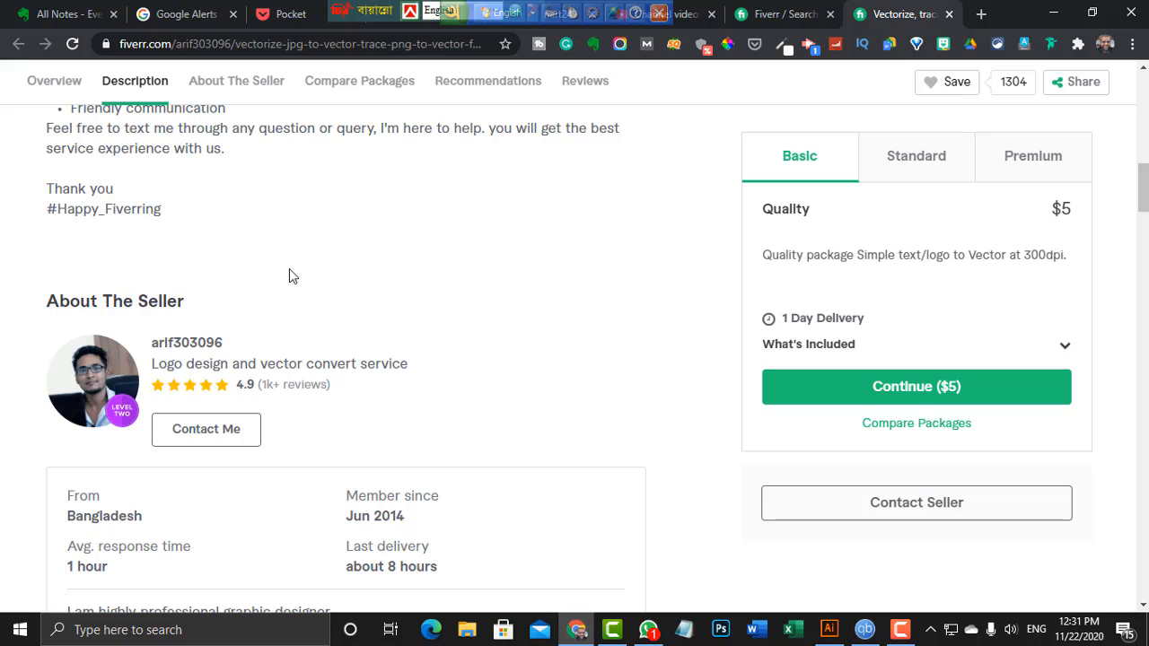
scroll(289, 269, "down", 2)
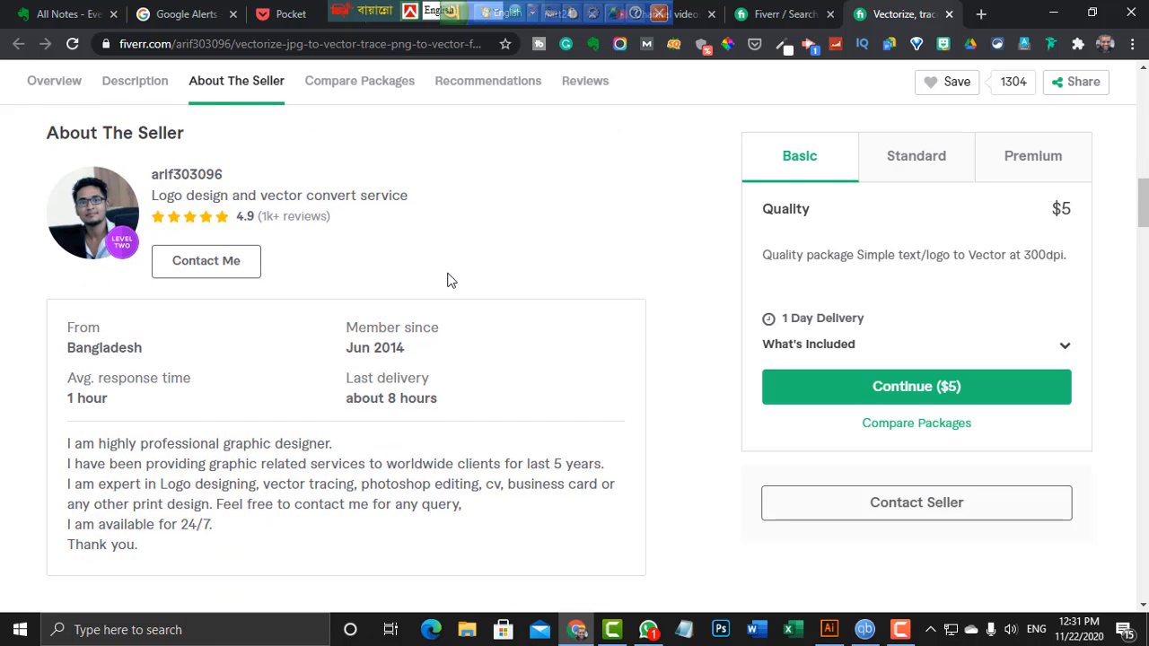
scroll(451, 281, "down", 1)
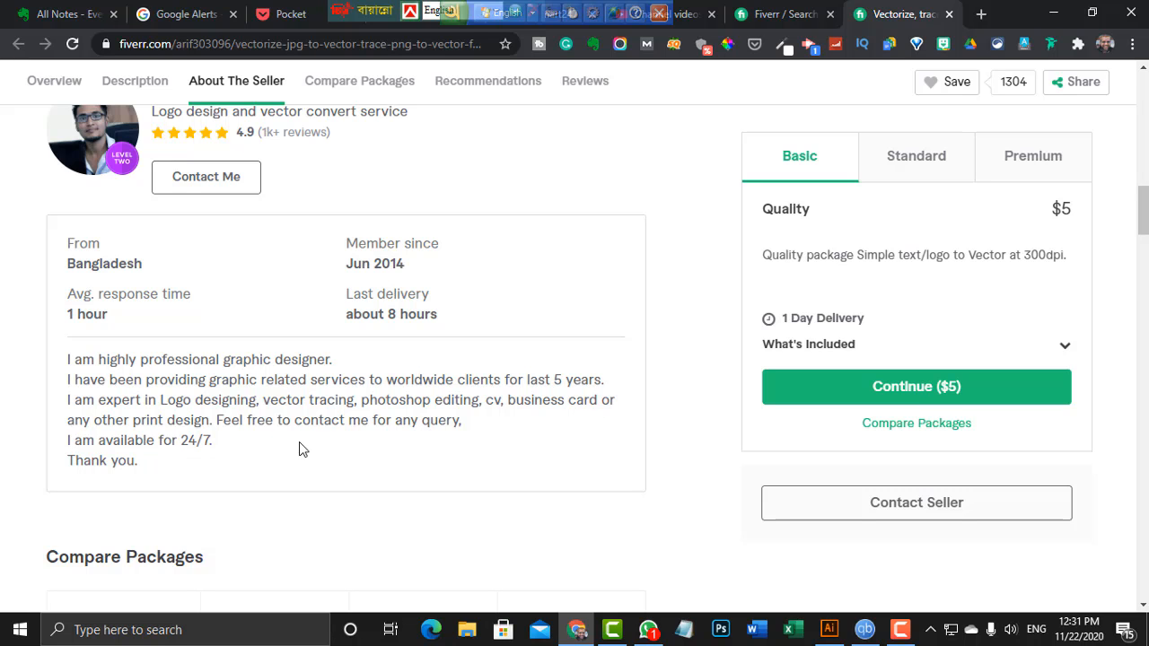
scroll(296, 431, "up", 9)
scroll(287, 417, "down", 2)
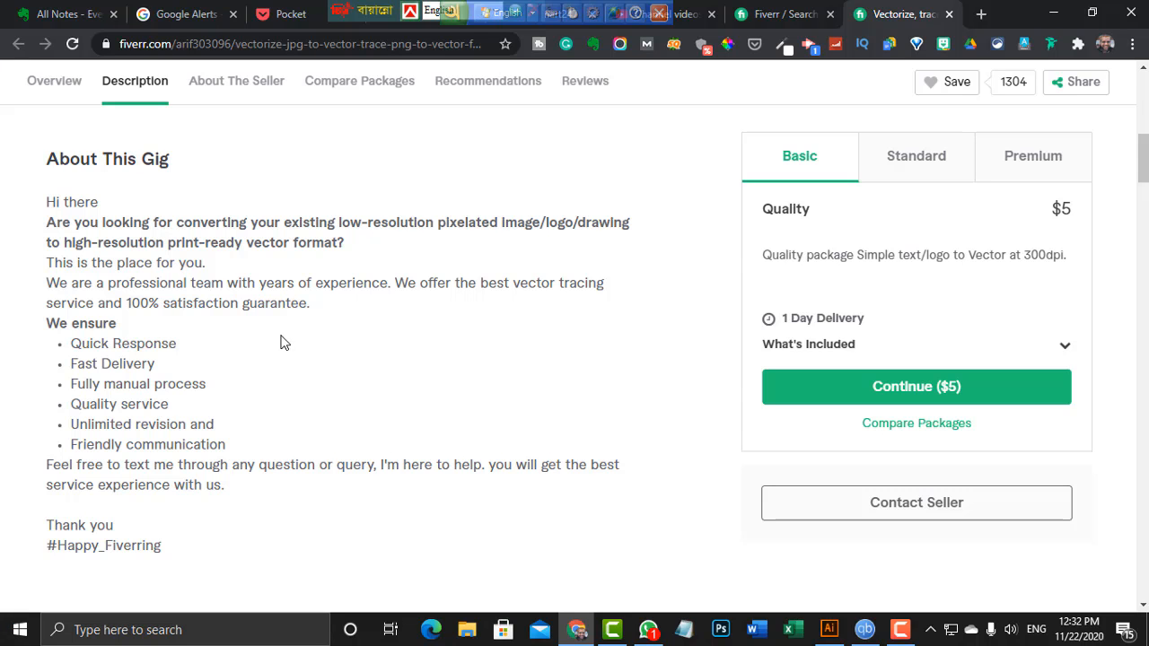
scroll(380, 259, "up", 3)
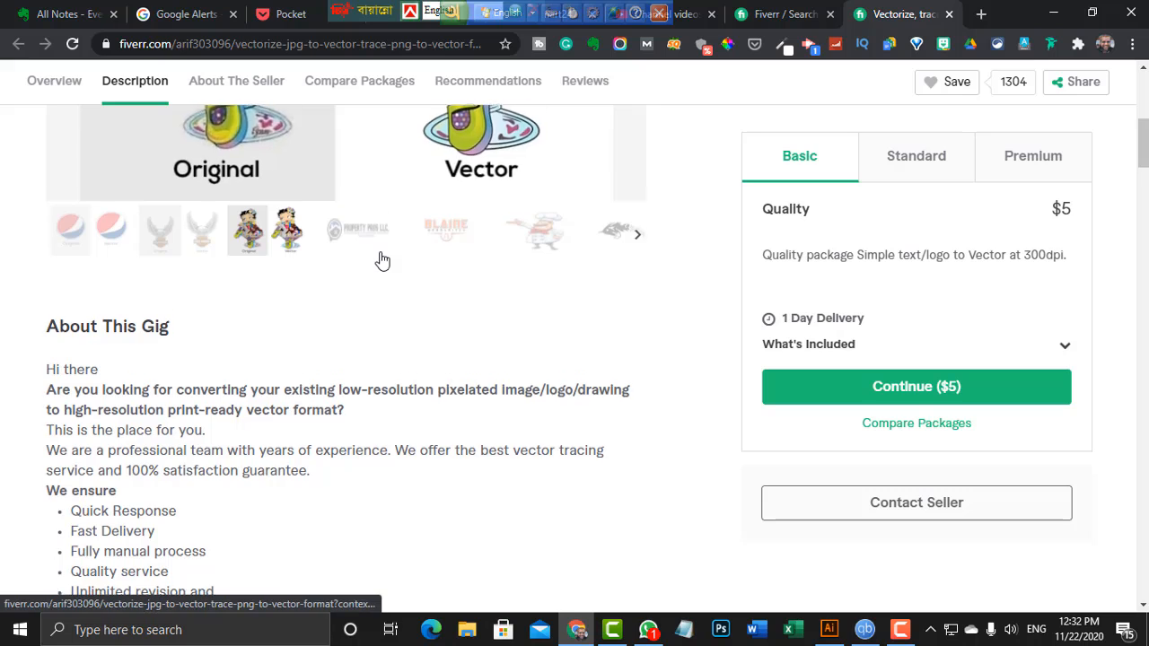
scroll(382, 260, "down", 1)
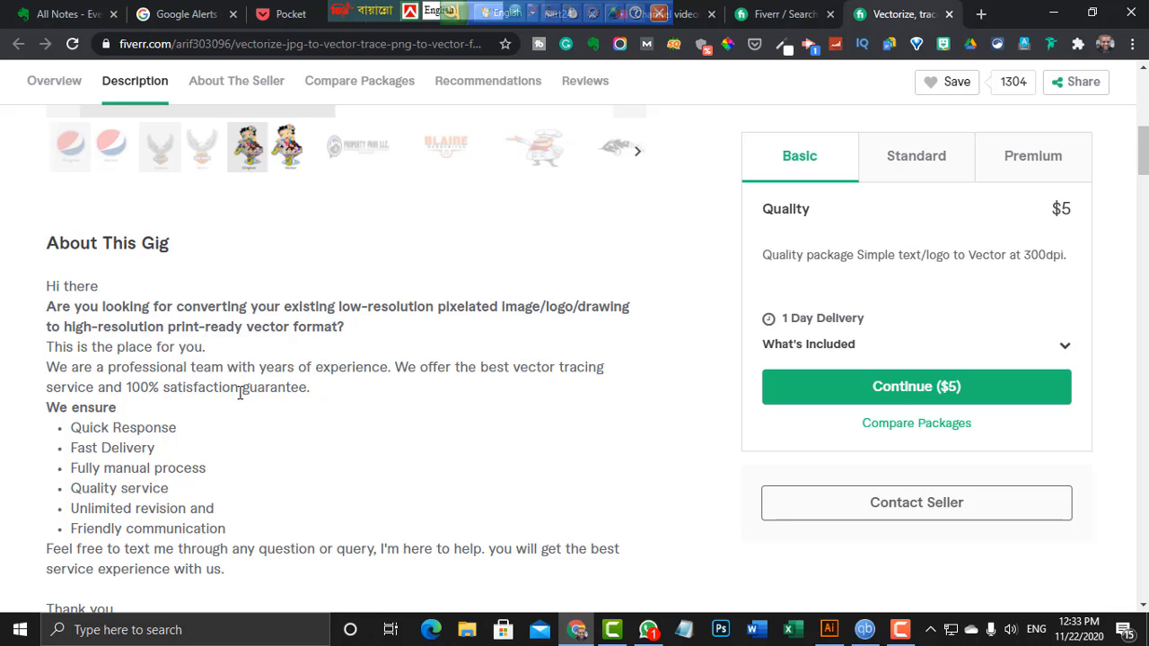
scroll(257, 386, "down", 2)
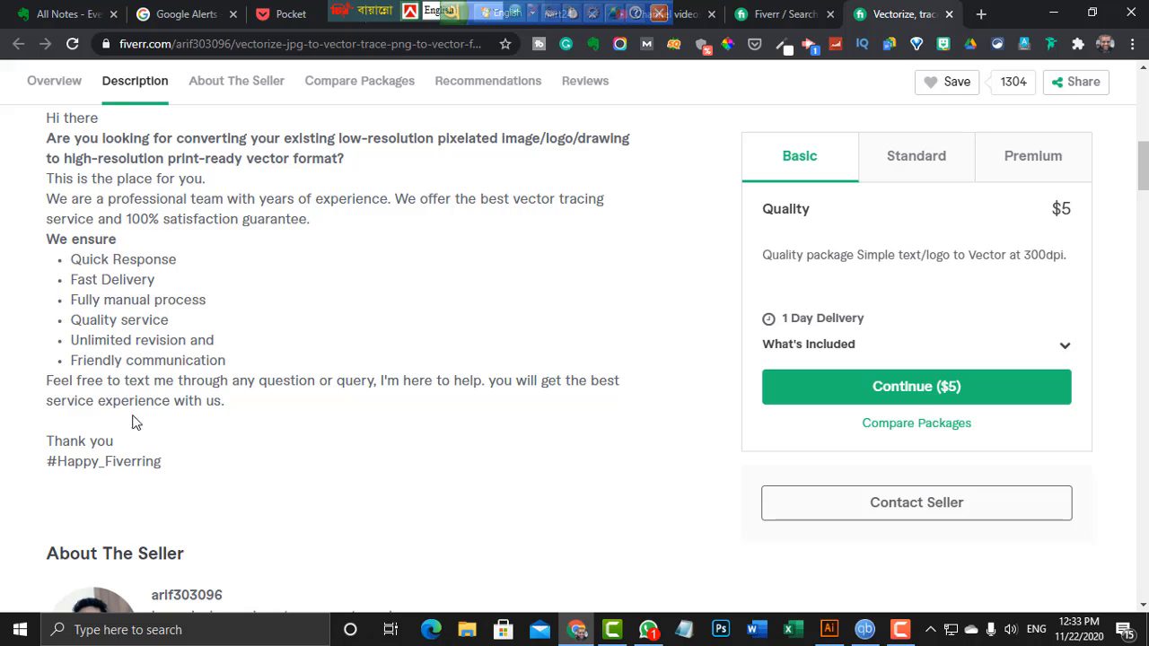
scroll(129, 395, "down", 2)
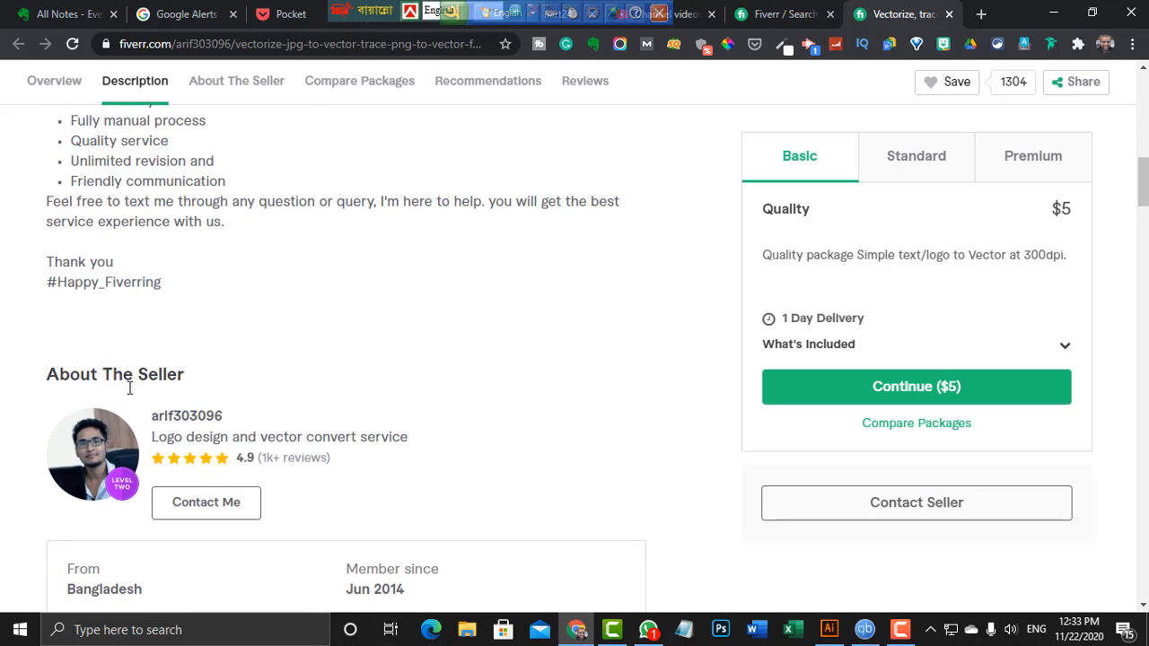
scroll(129, 389, "down", 2)
Check the gig's Standard and Premium package offers once more and return to the Basic package
scroll(129, 390, "up", 4)
left_click(932, 172)
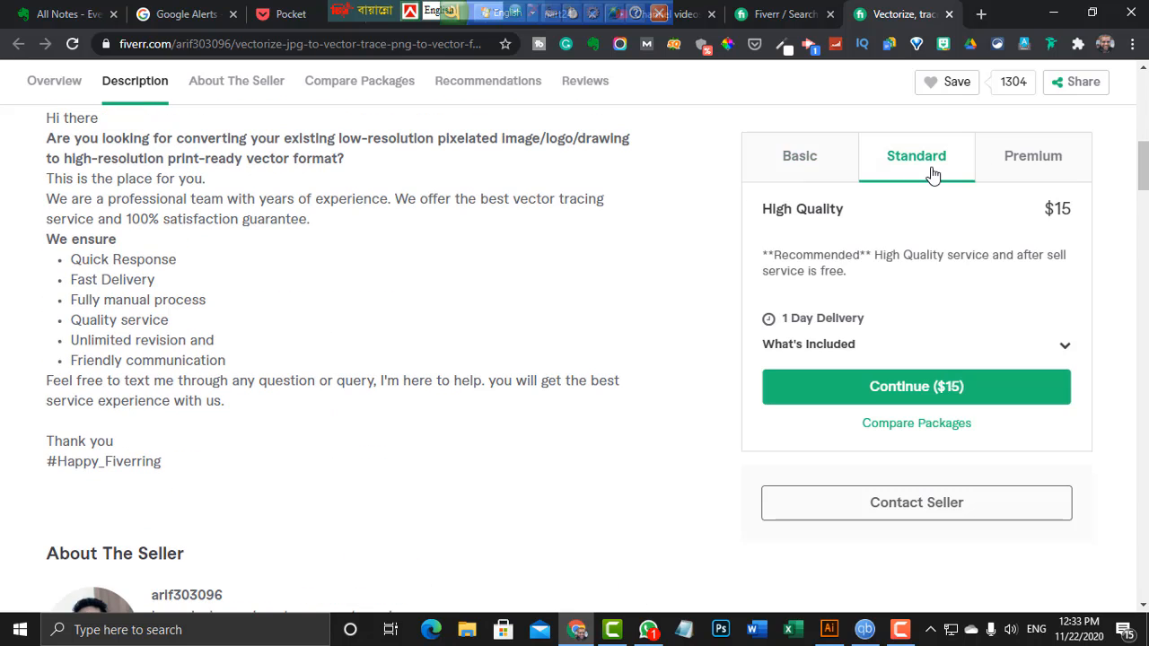
left_click(1024, 168)
left_click(836, 172)
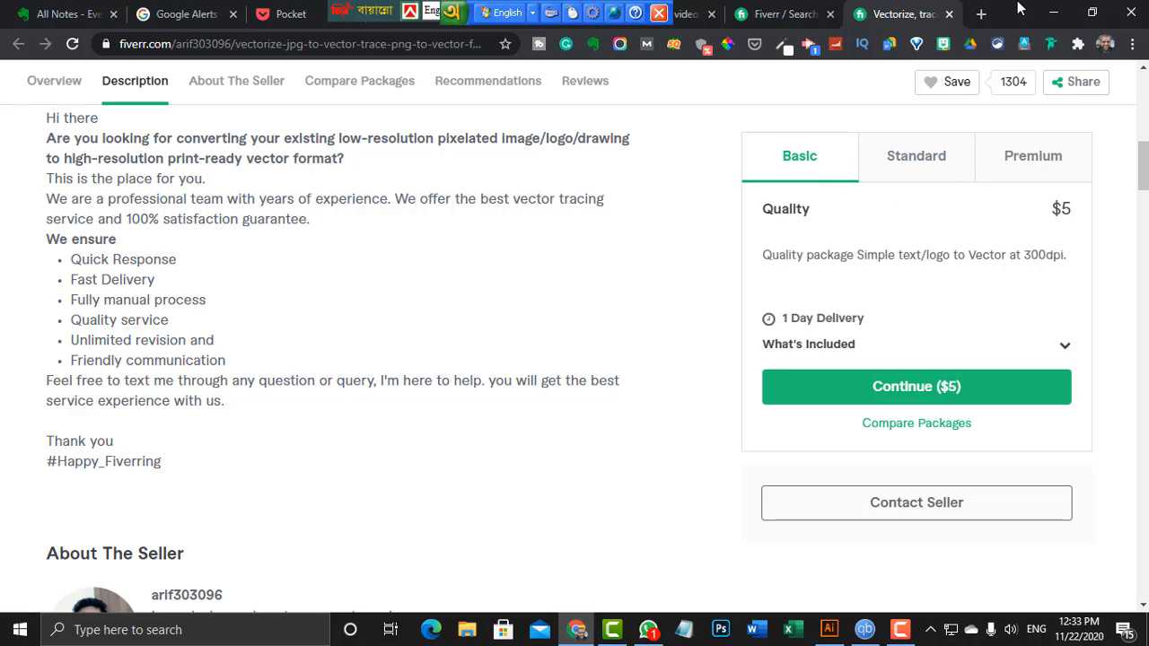
Close the gig page and return to the Fiverr search results for "vector tracing"
scroll(583, 218, "up", 6)
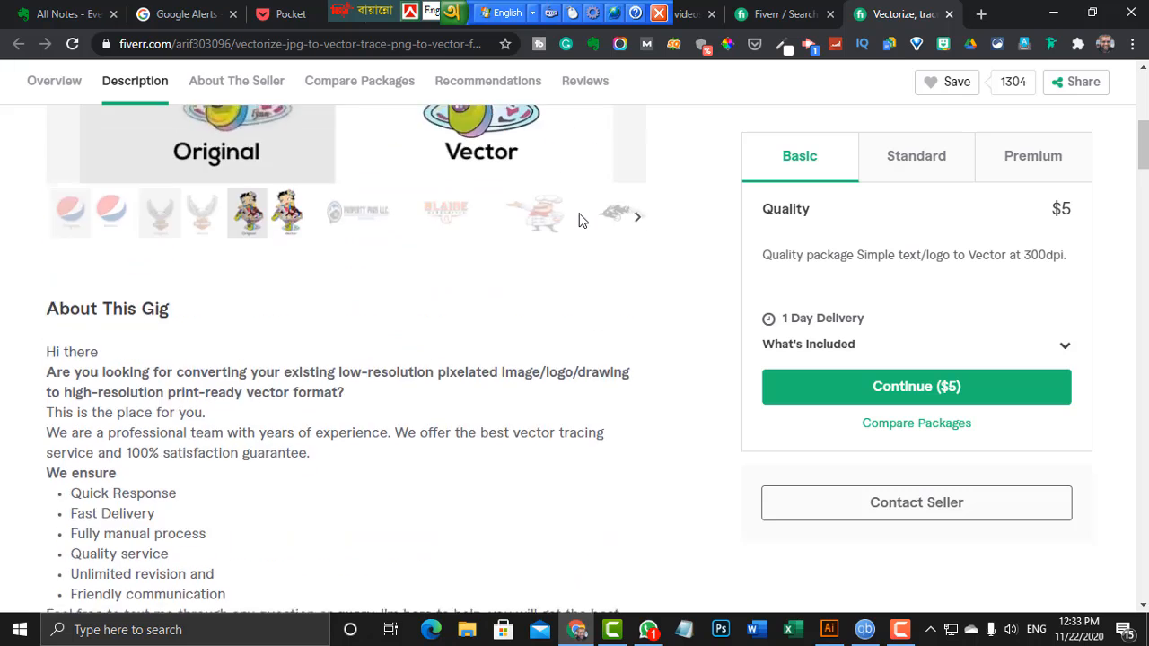
left_click(948, 14)
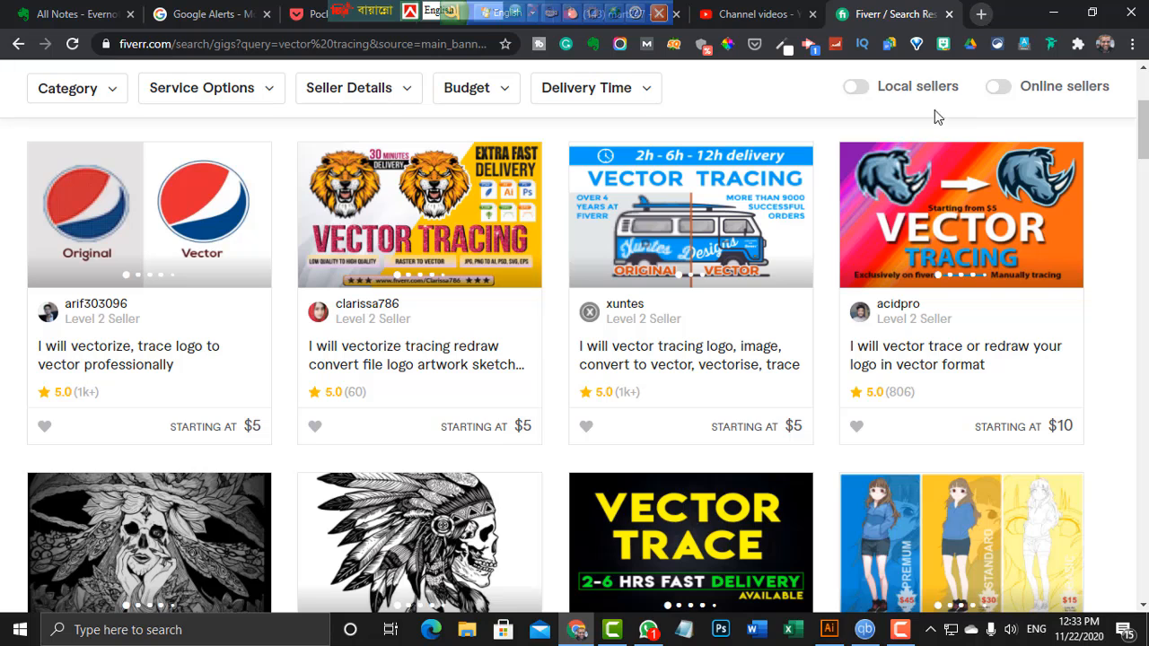
scroll(906, 180, "up", 3)
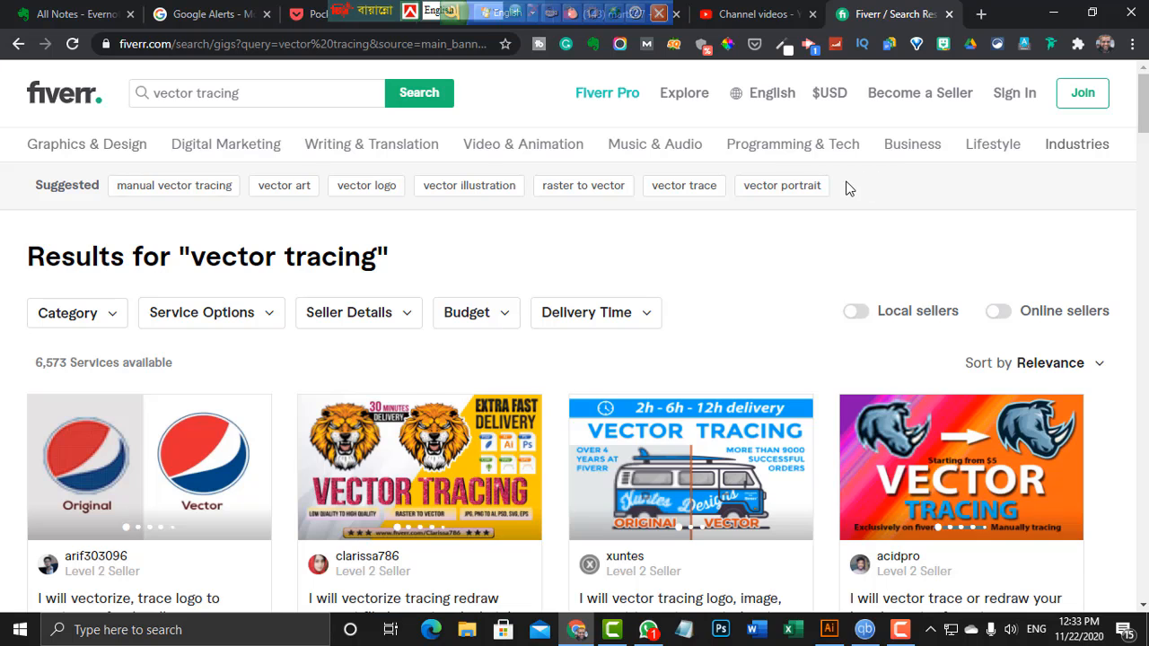
scroll(847, 187, "down", 3)
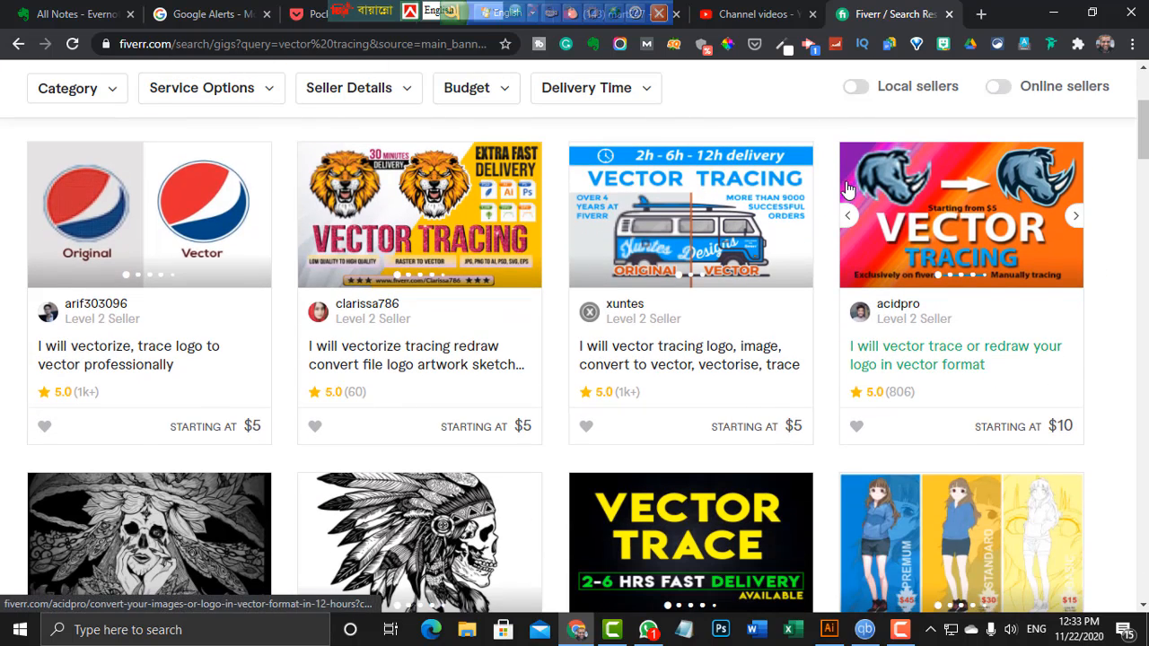
scroll(847, 185, "up", 1)
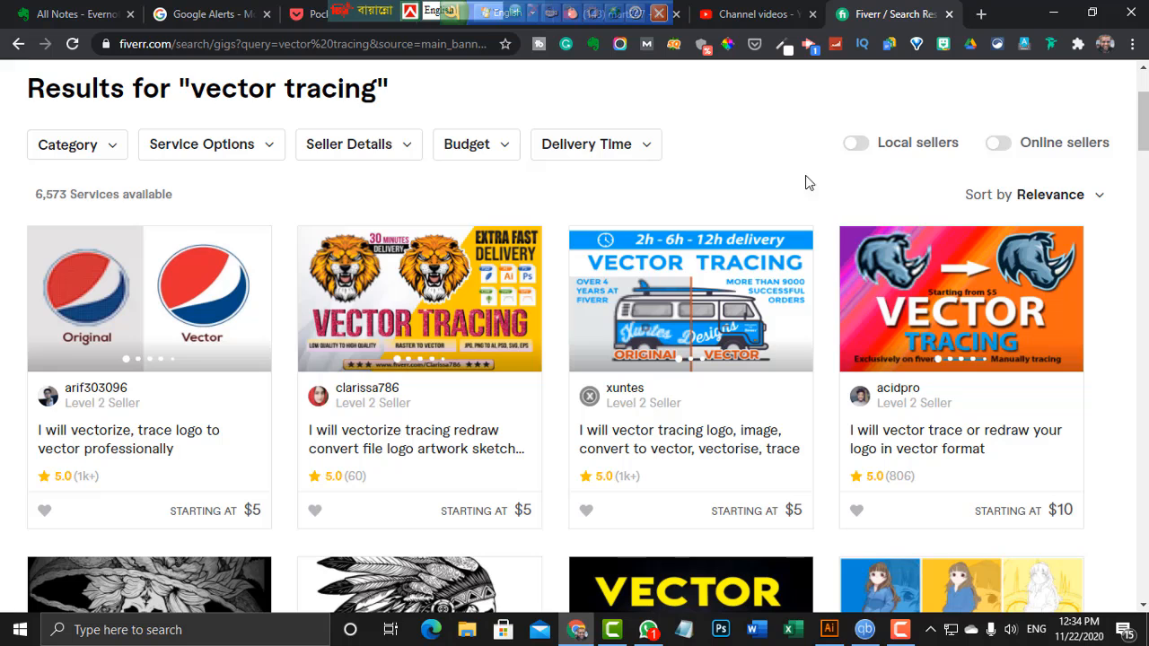
Browse the vector tracing gigs down the results page, examining thumbnails, ratings and starting prices, and return to the service count
scroll(785, 180, "down", 2)
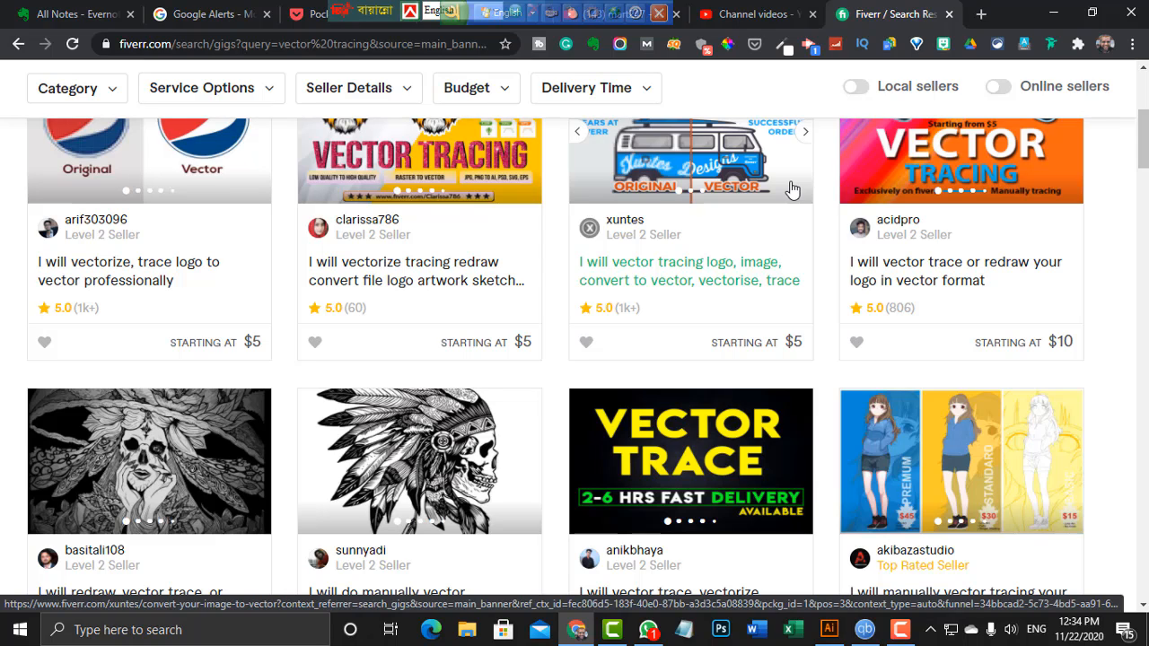
scroll(684, 249, "down", 3)
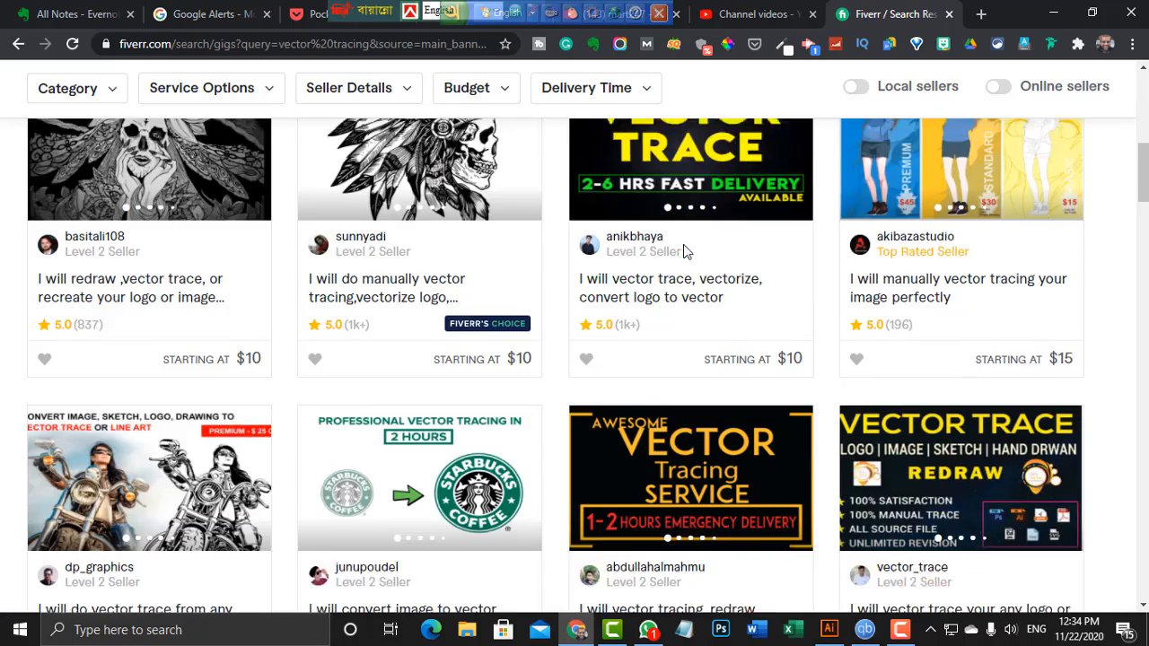
scroll(683, 251, "down", 3)
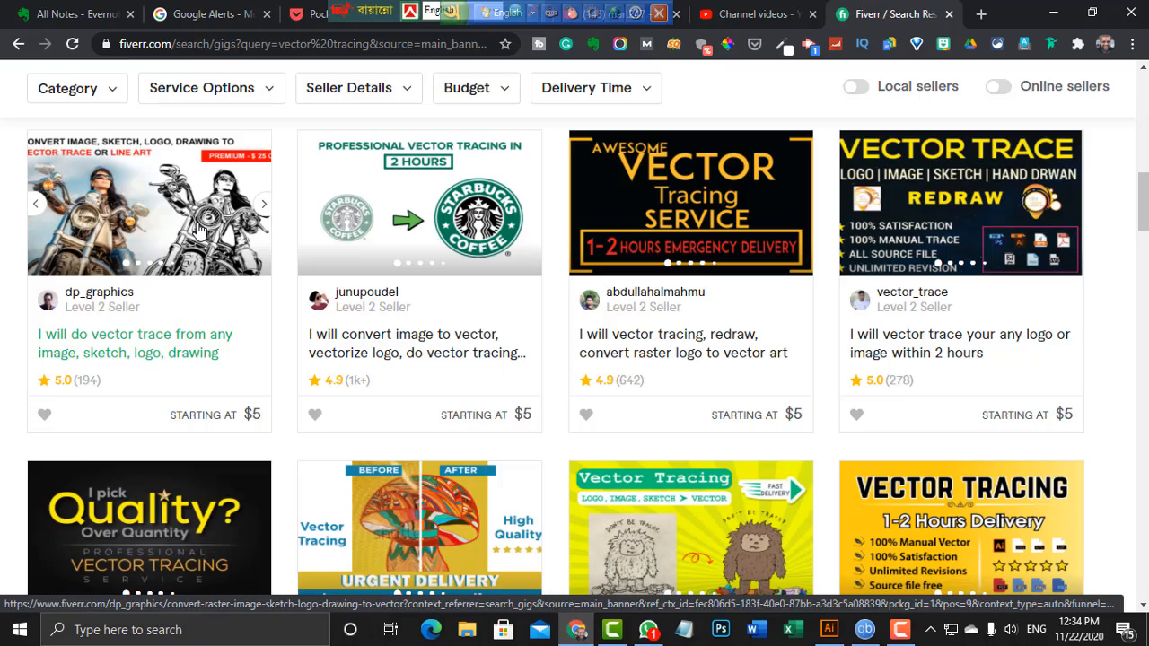
scroll(559, 213, "down", 10)
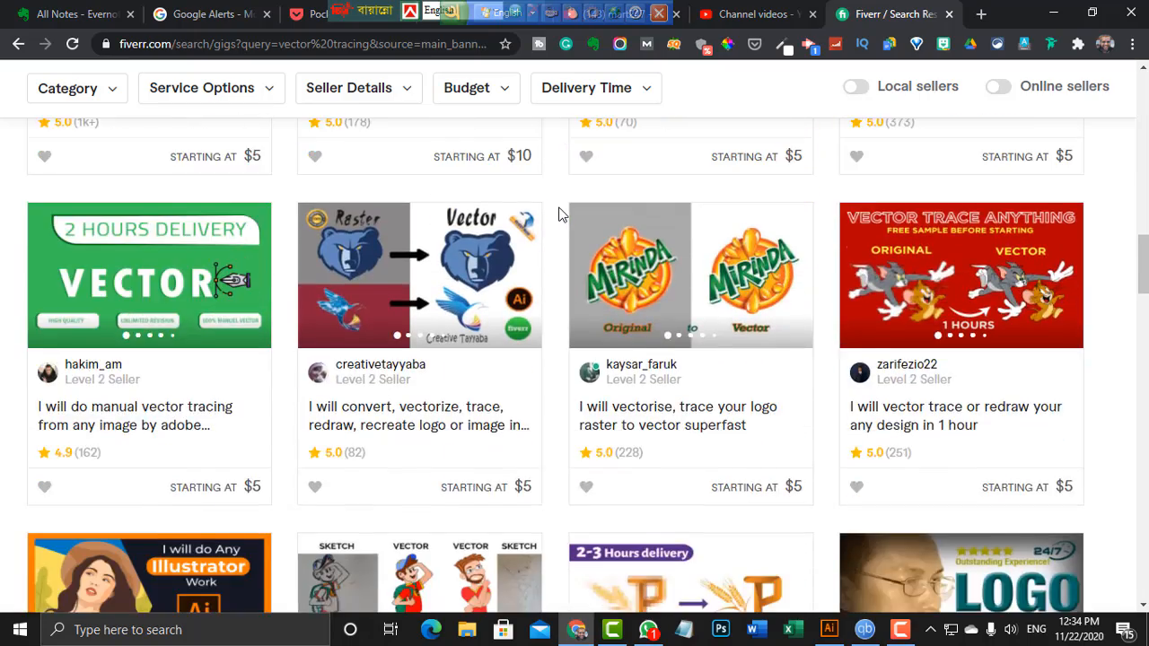
scroll(559, 212, "down", 6)
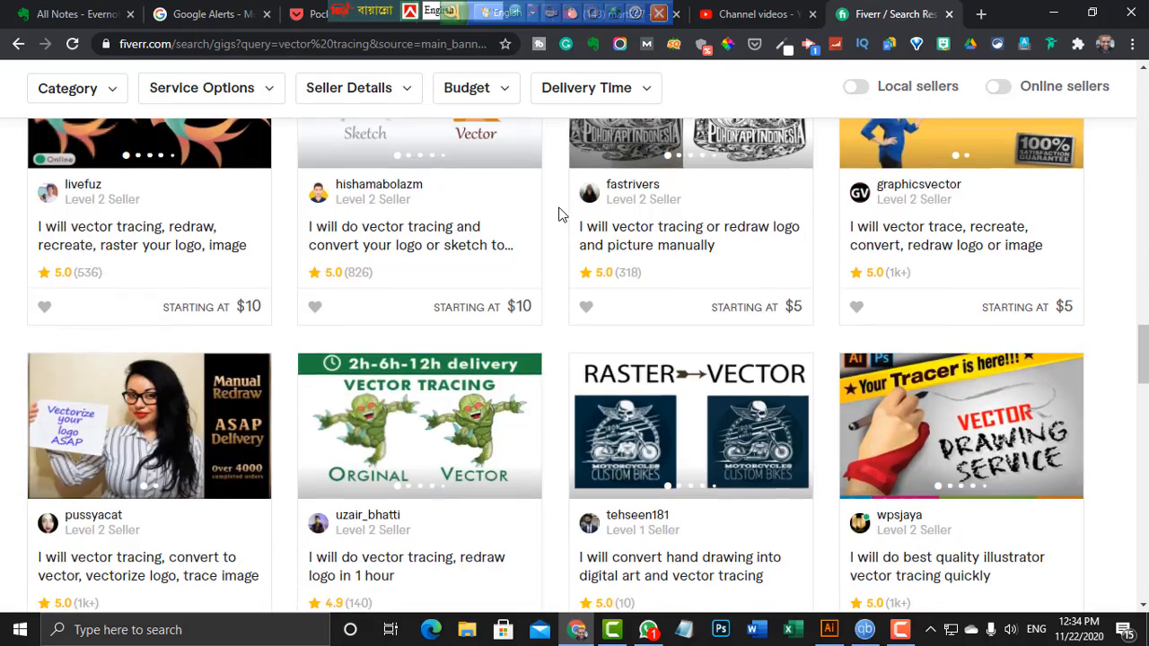
scroll(559, 213, "down", 8)
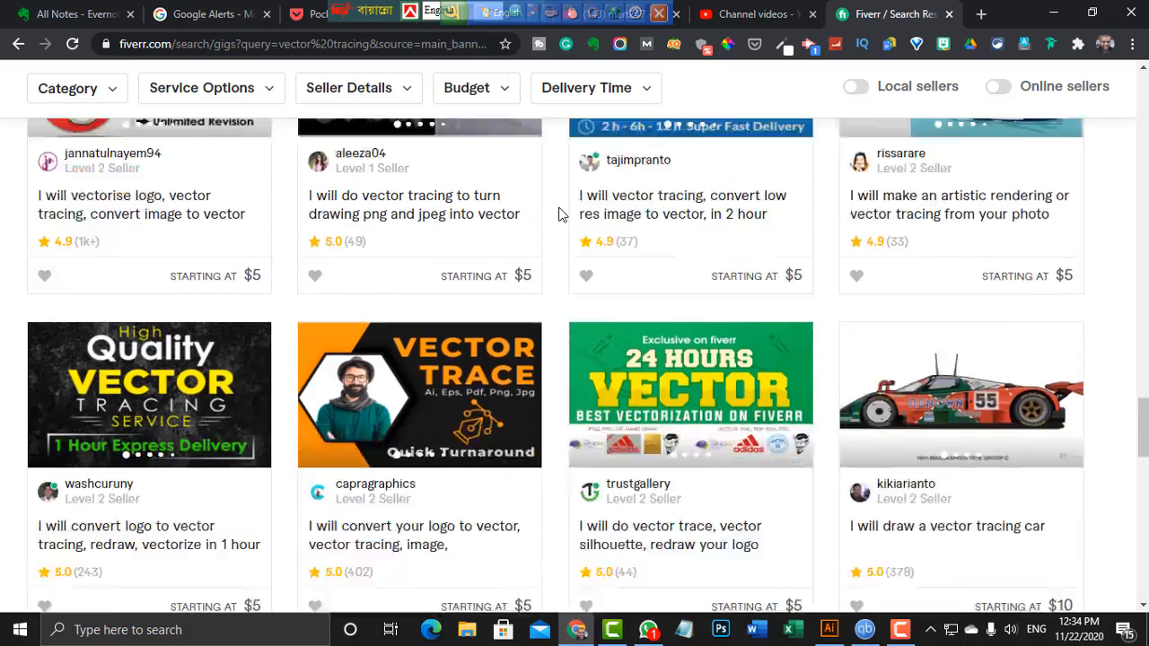
scroll(559, 213, "down", 3)
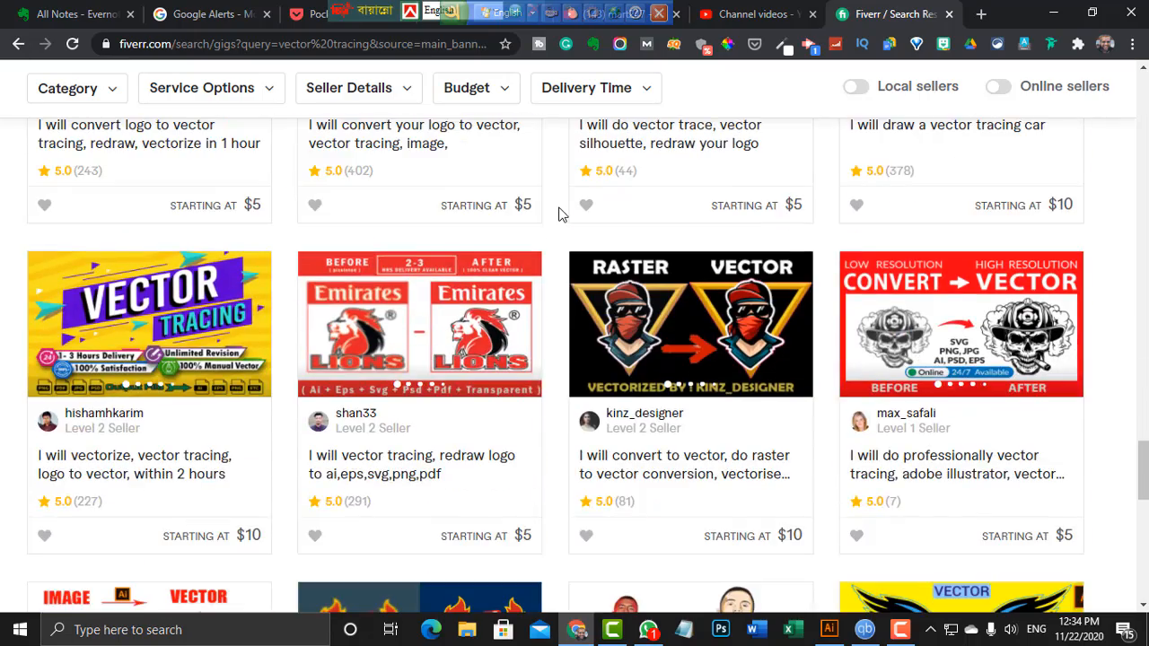
scroll(560, 213, "down", 3)
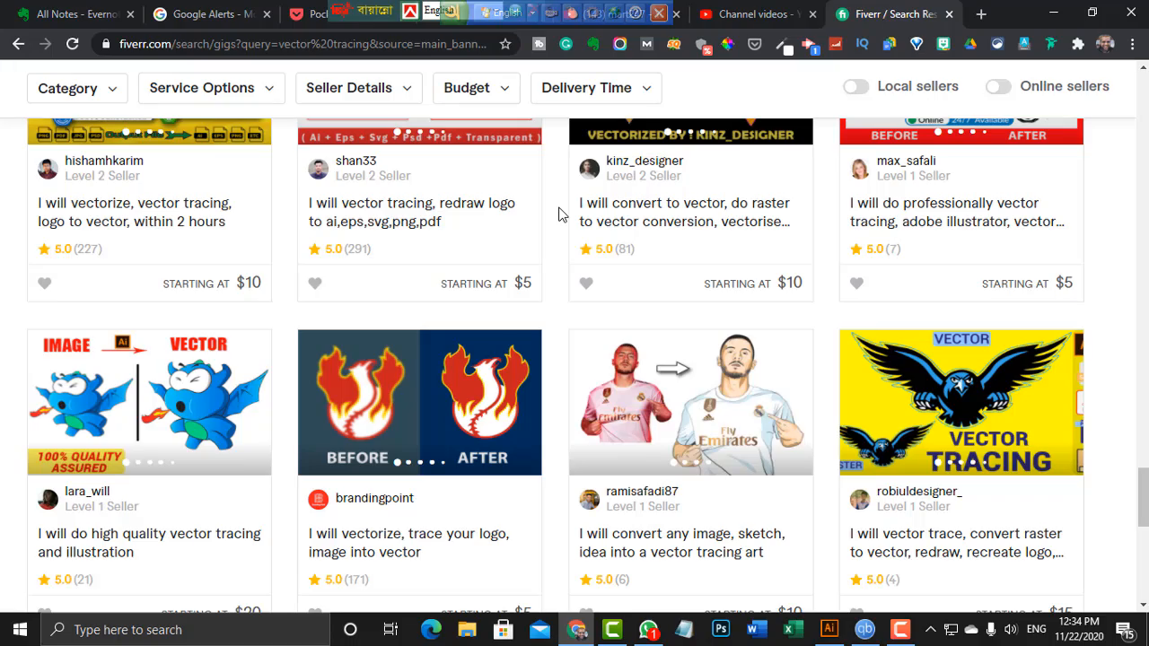
scroll(560, 213, "down", 4)
scroll(560, 212, "up", 10)
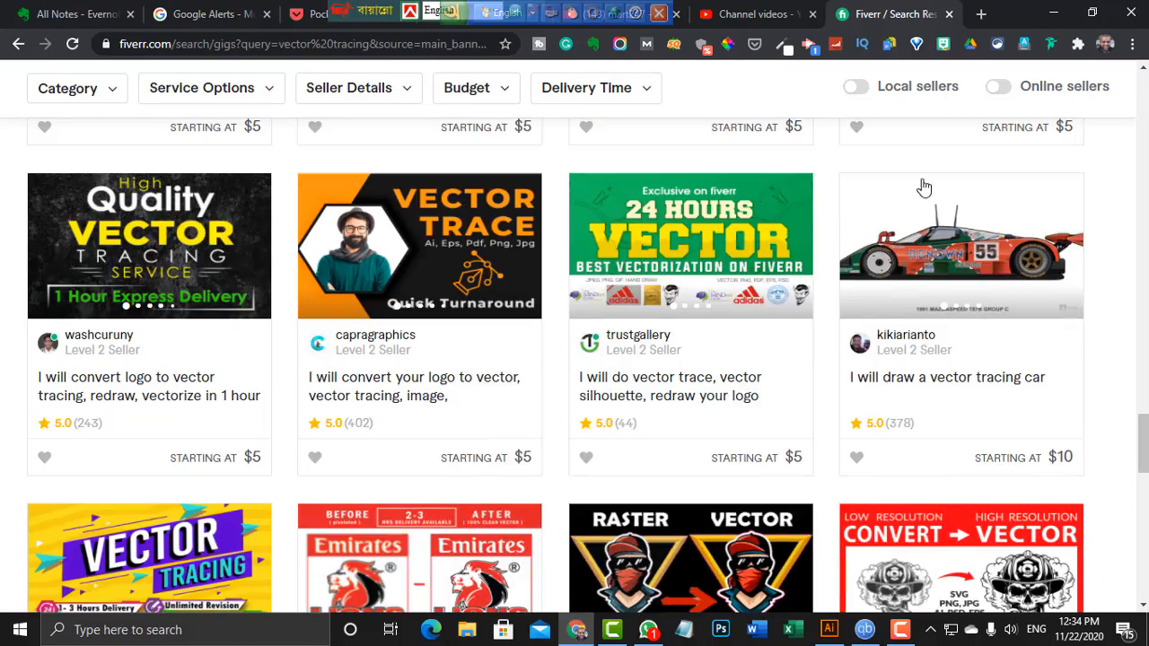
left_click(1142, 86)
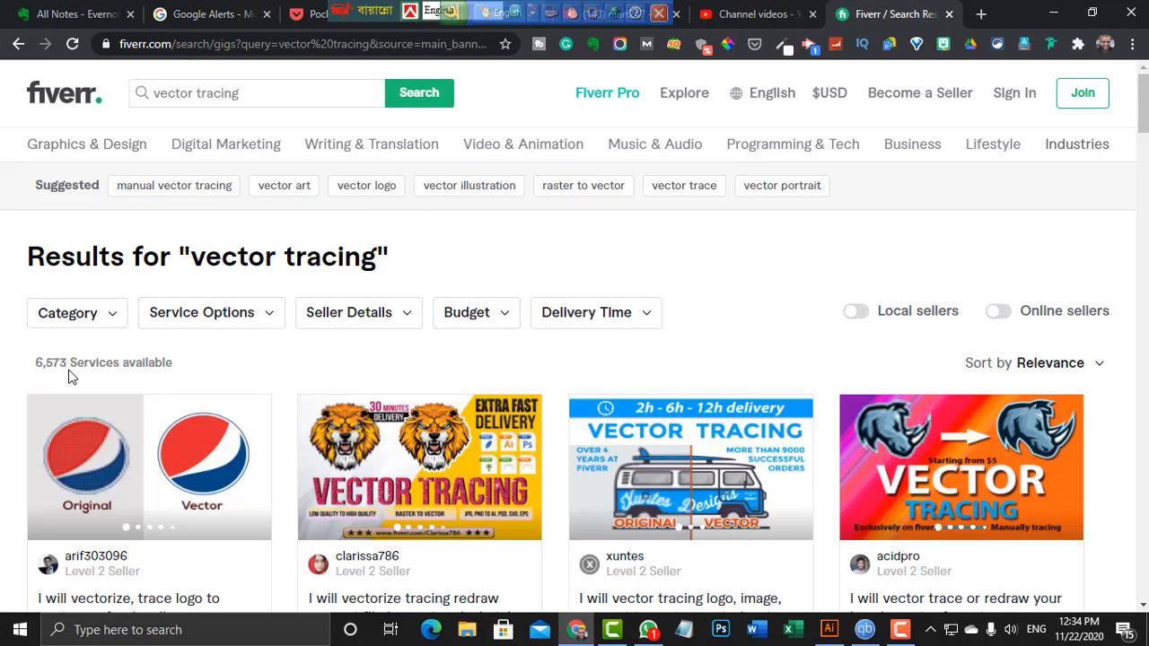
Close the Fiverr search results and switch to the Illustrator document, showing the whole artboard and the shapes image beside it
left_click(950, 14)
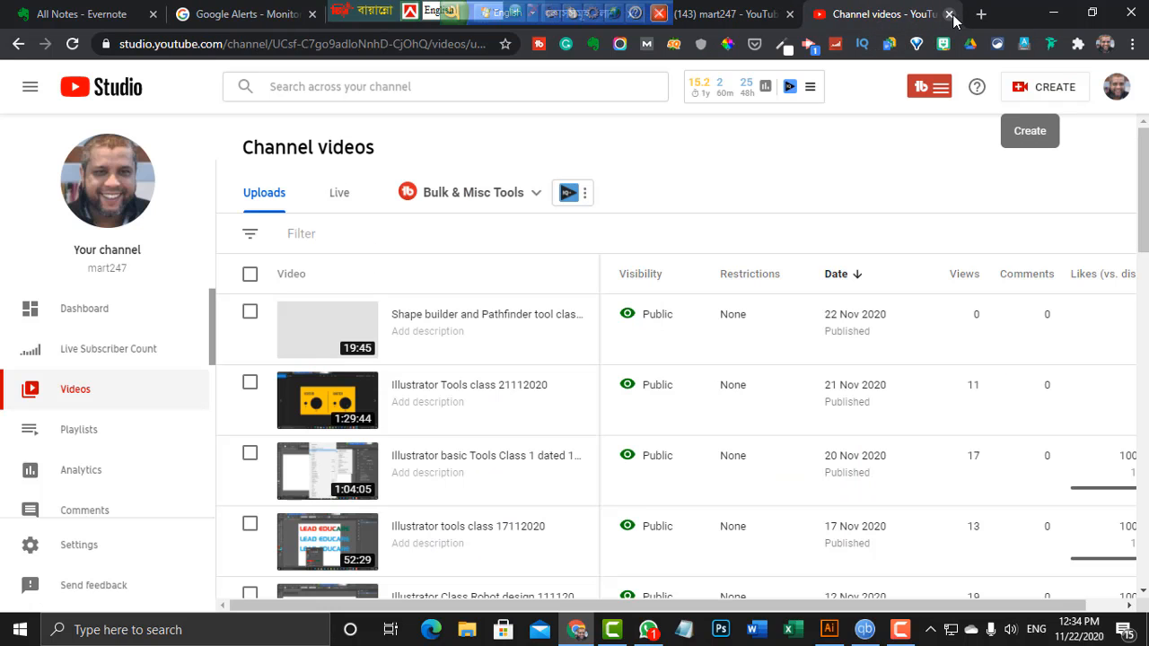
left_click(1053, 12)
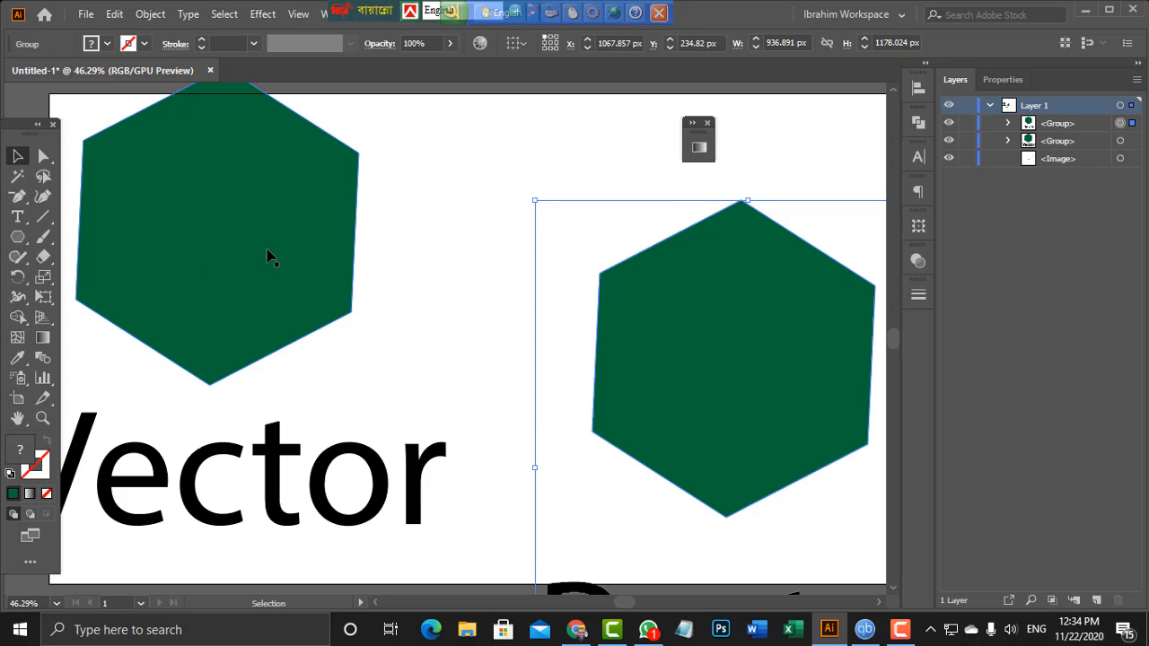
scroll(272, 259, "down", 2)
key("ctrl+minus")
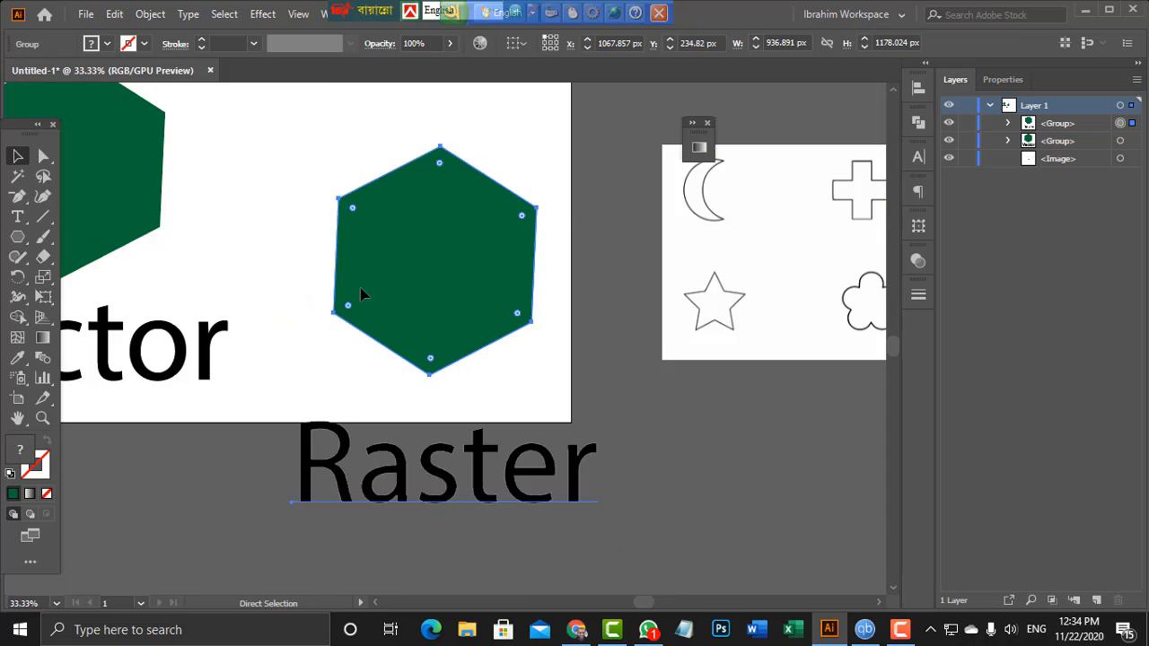
key("ctrl+minus")
key("ctrl+minus")
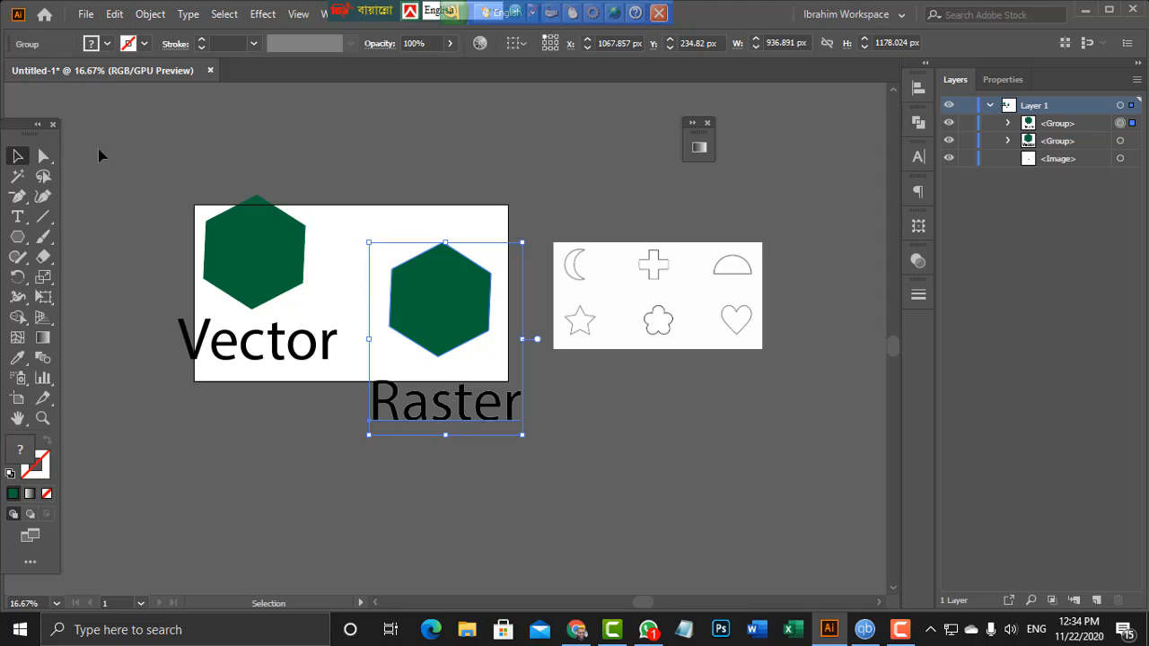
Delete the group with the green hexagon and the word Raster
left_click_drag(225, 241, 525, 469)
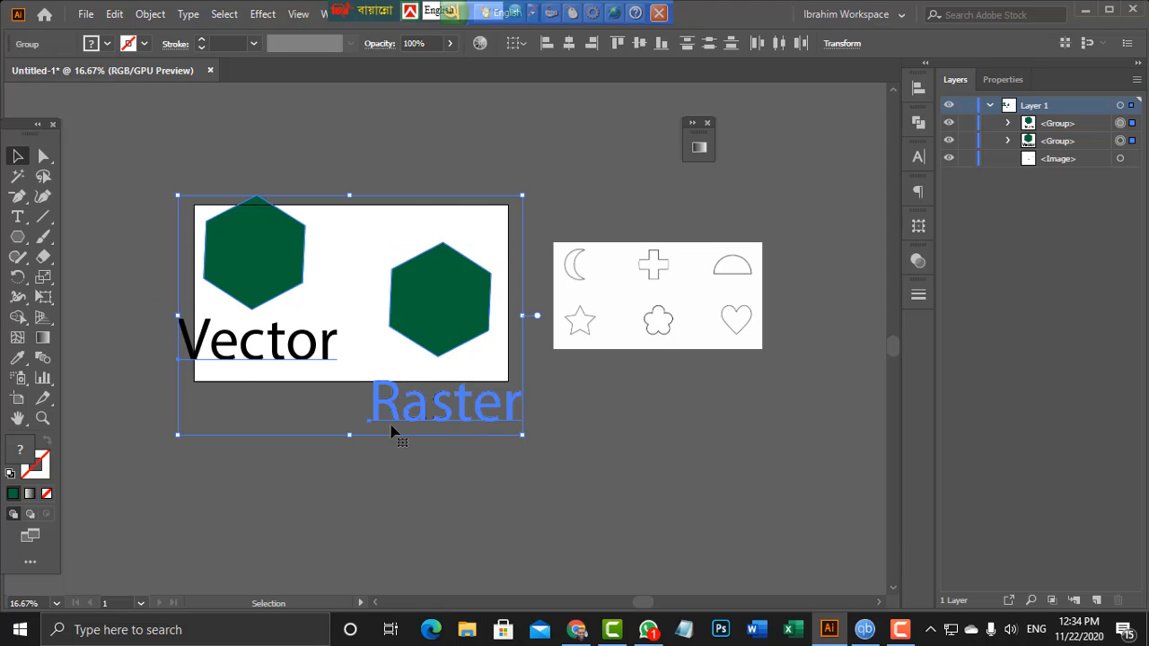
left_click(615, 467)
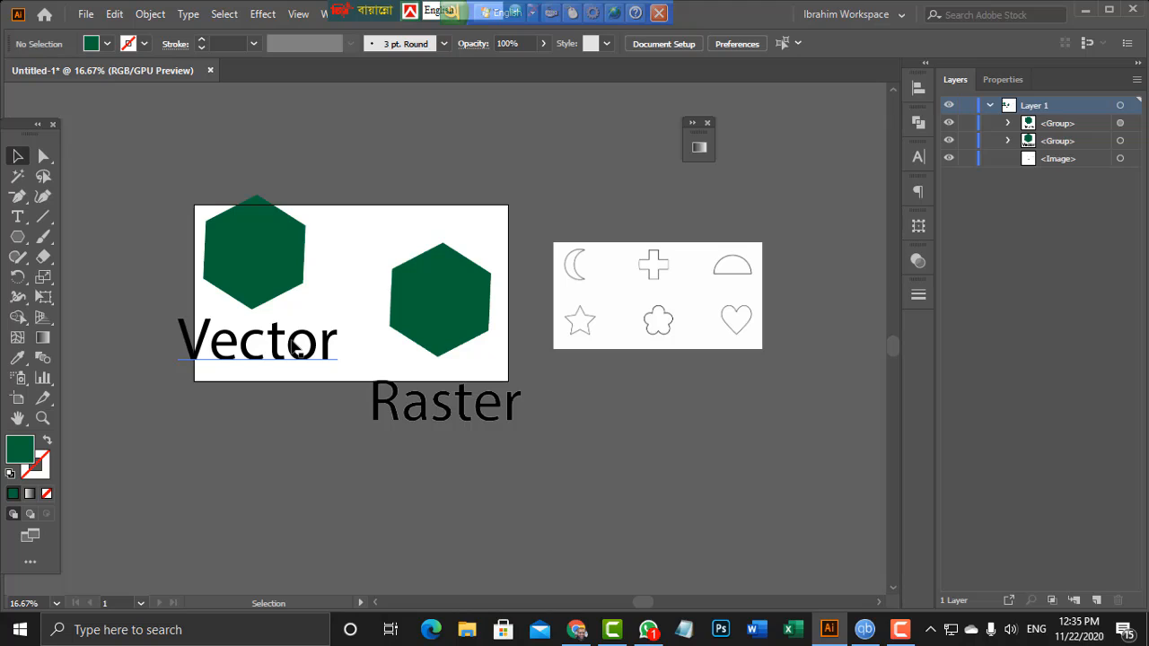
left_click(418, 310)
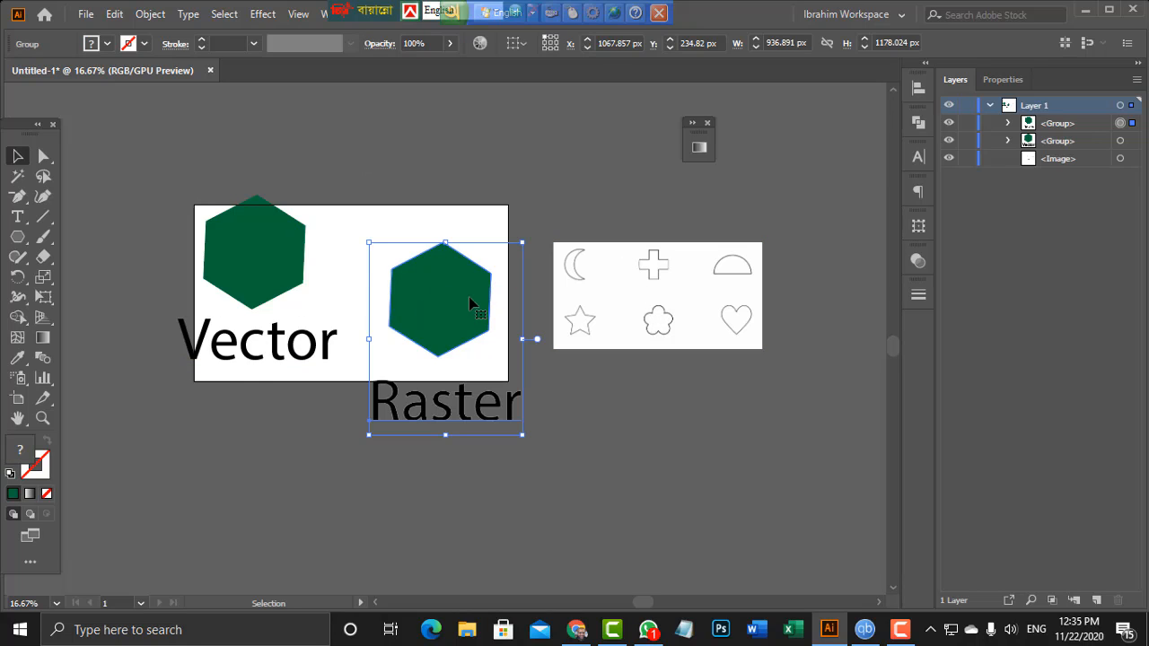
key("Delete")
Undo the move of the Vector group and the deletion of the Raster group
left_click_drag(249, 260, 345, 265)
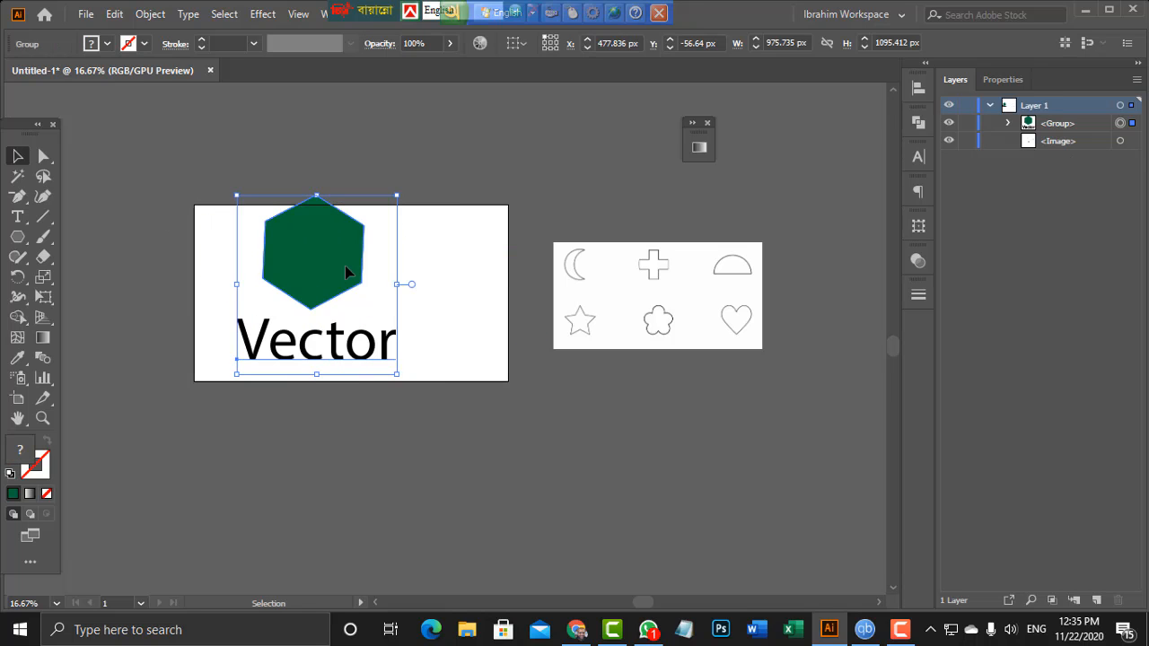
key("ctrl+z")
key("ctrl+z")
key("ctrl+z")
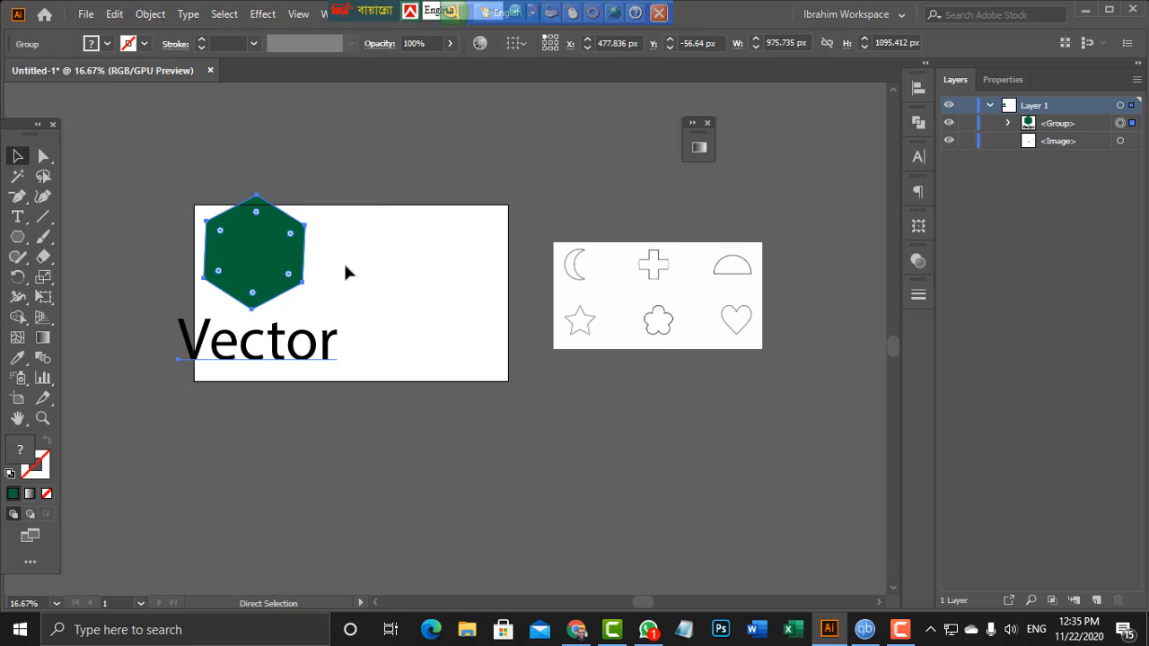
key("v")
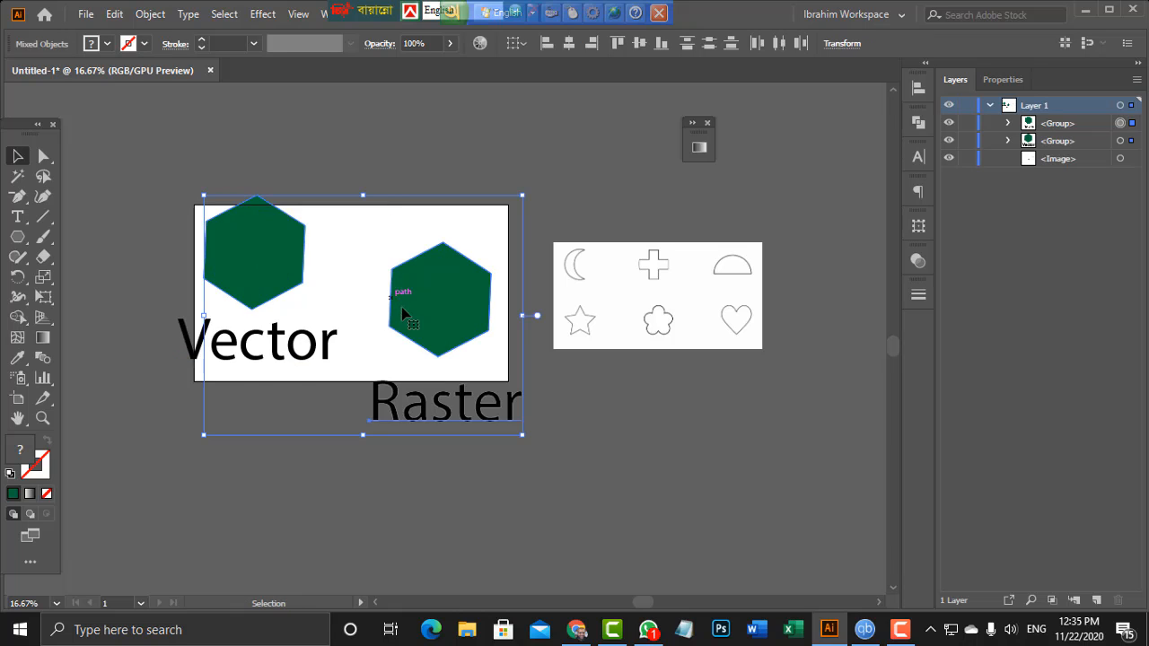
Move the Vector group off the artboard to below the shapes image and place the Raster group near the artboard's centre
left_click(655, 447)
left_click_drag(453, 323, 437, 235)
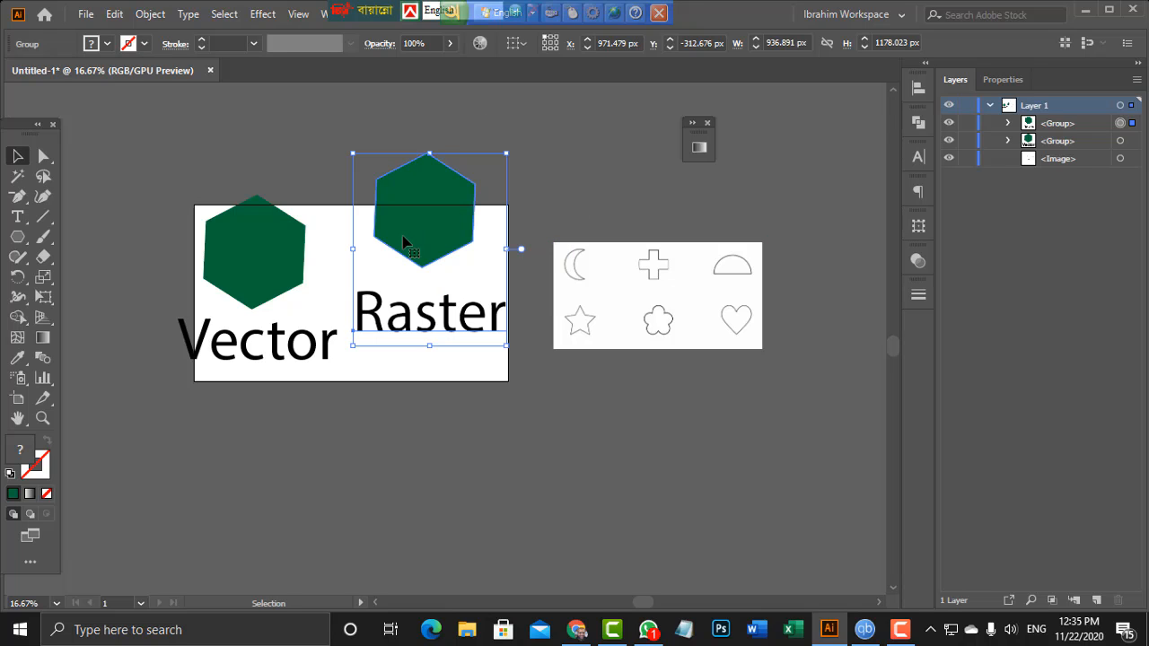
left_click_drag(269, 279, 765, 514)
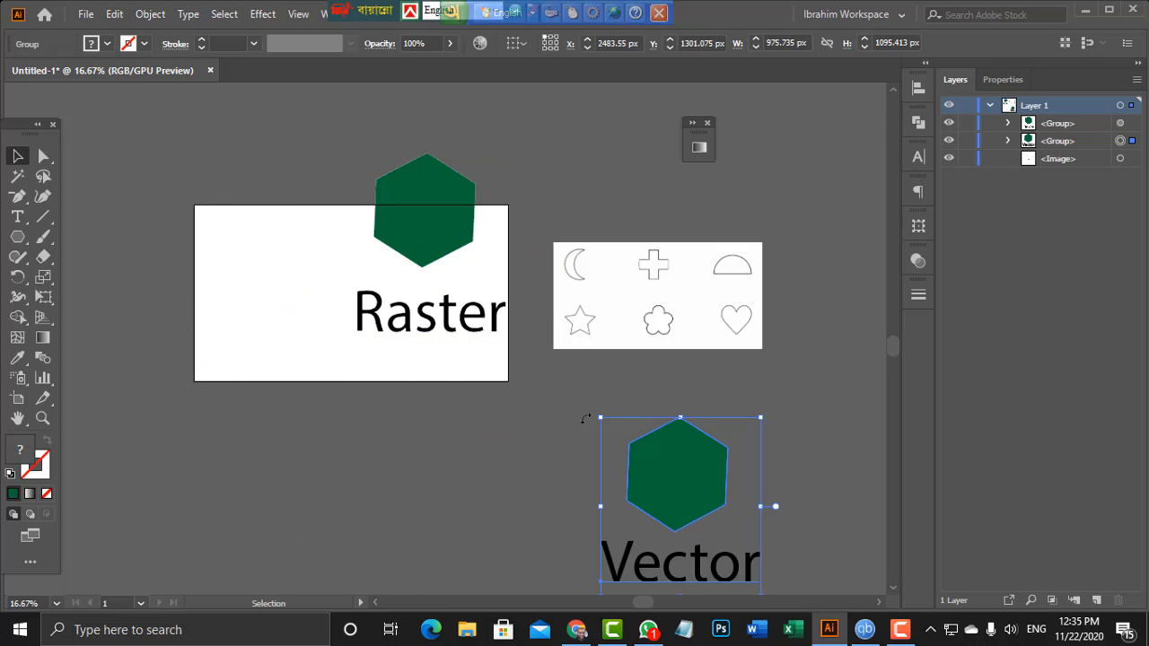
left_click_drag(422, 253, 379, 289)
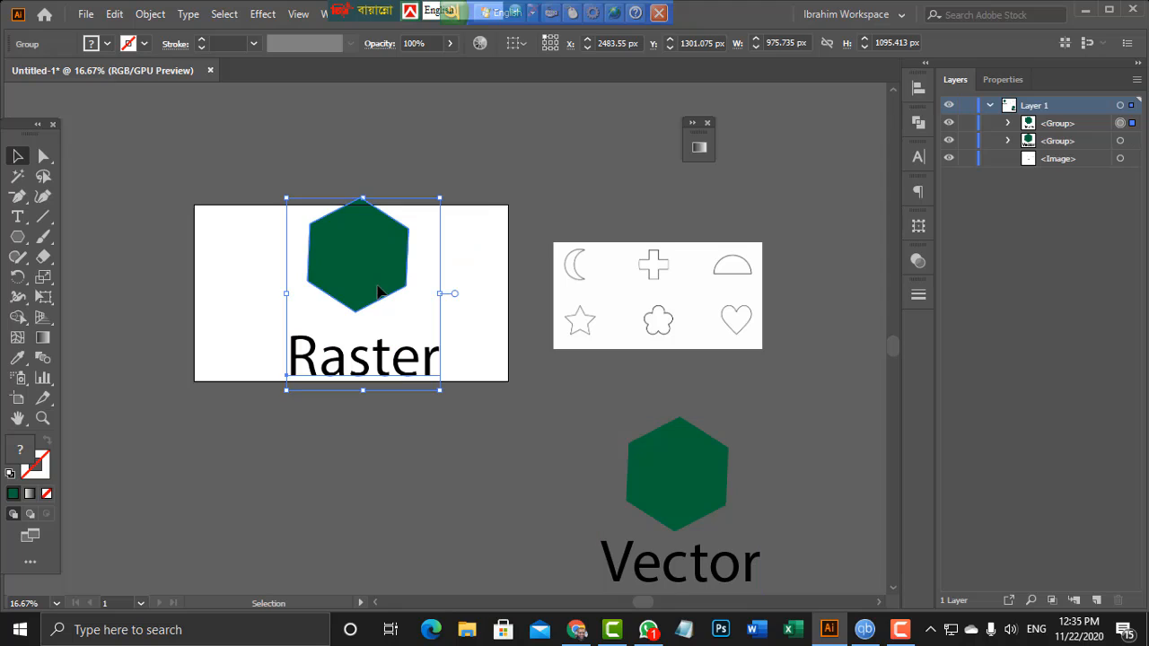
left_click(492, 276)
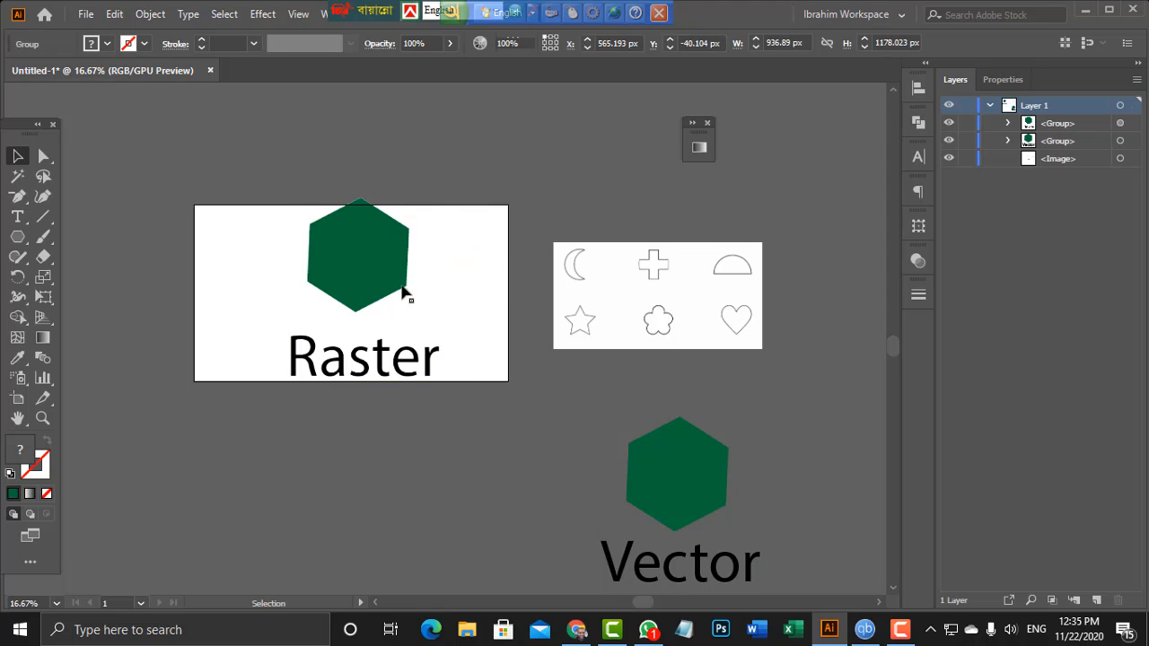
Lock the Raster group with the green hexagon in place
left_click(382, 289)
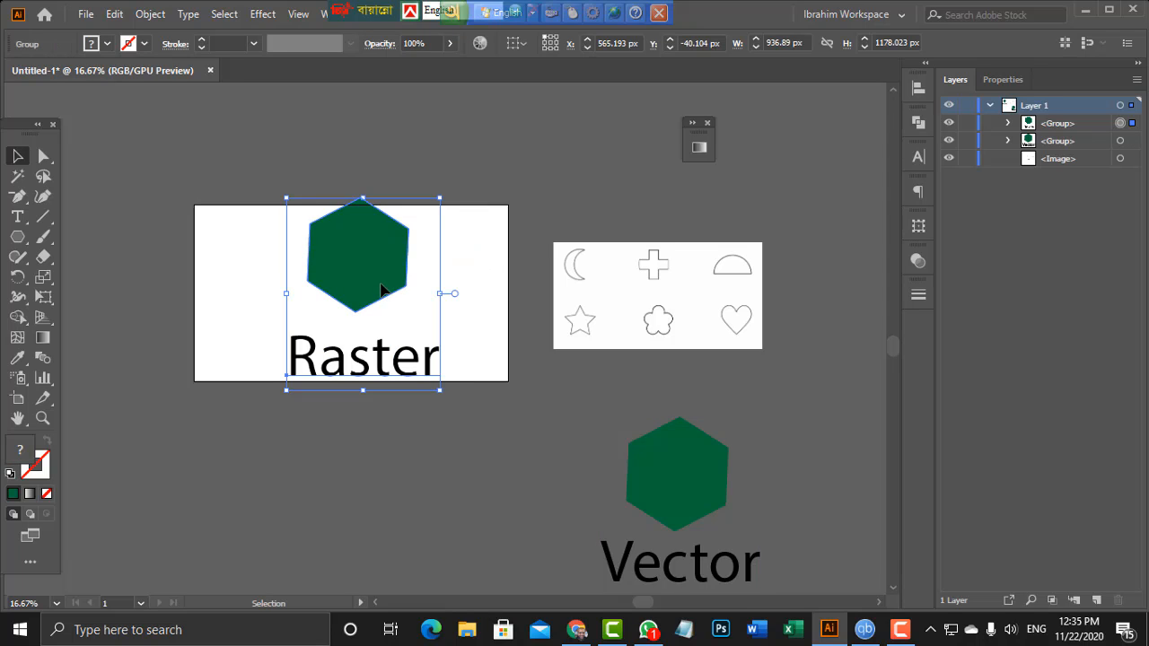
key("a")
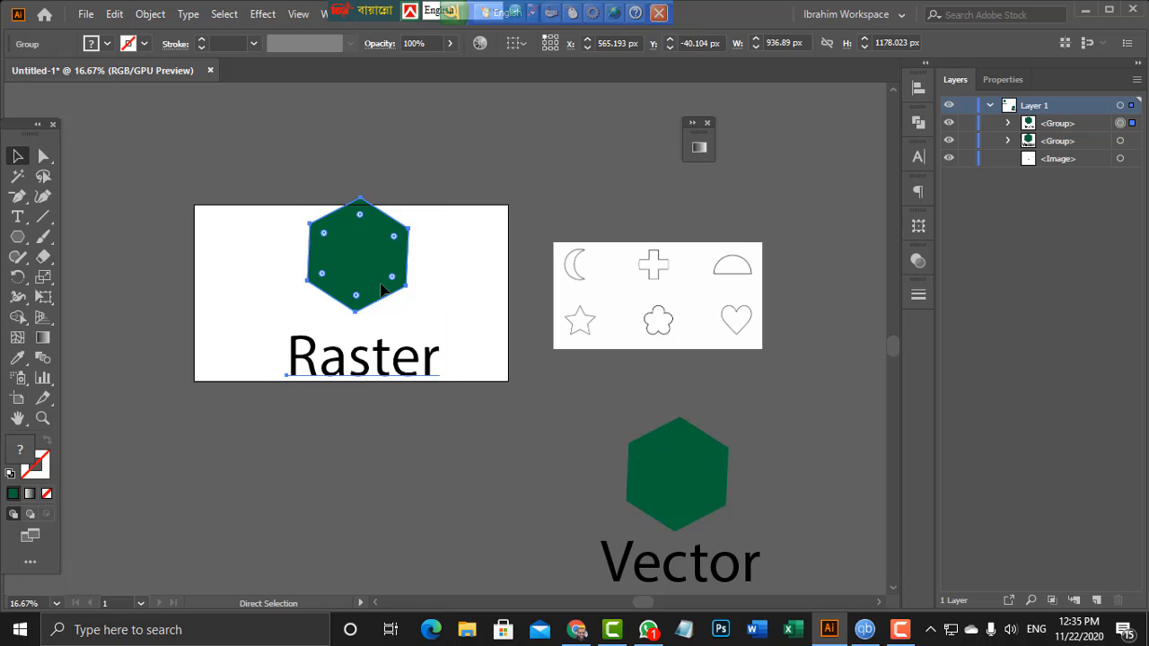
key("ctrl+2")
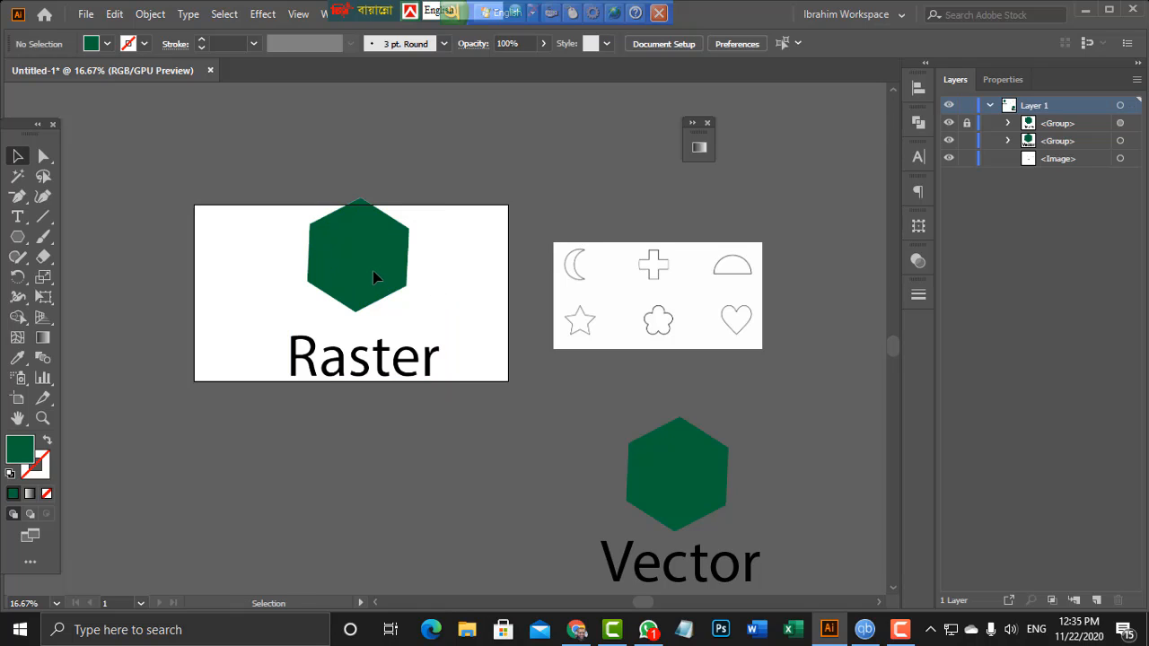
Trace the locked green hexagon with the Curvature tool, placing straight-edged anchors at its six corners and closing the path
key("z")
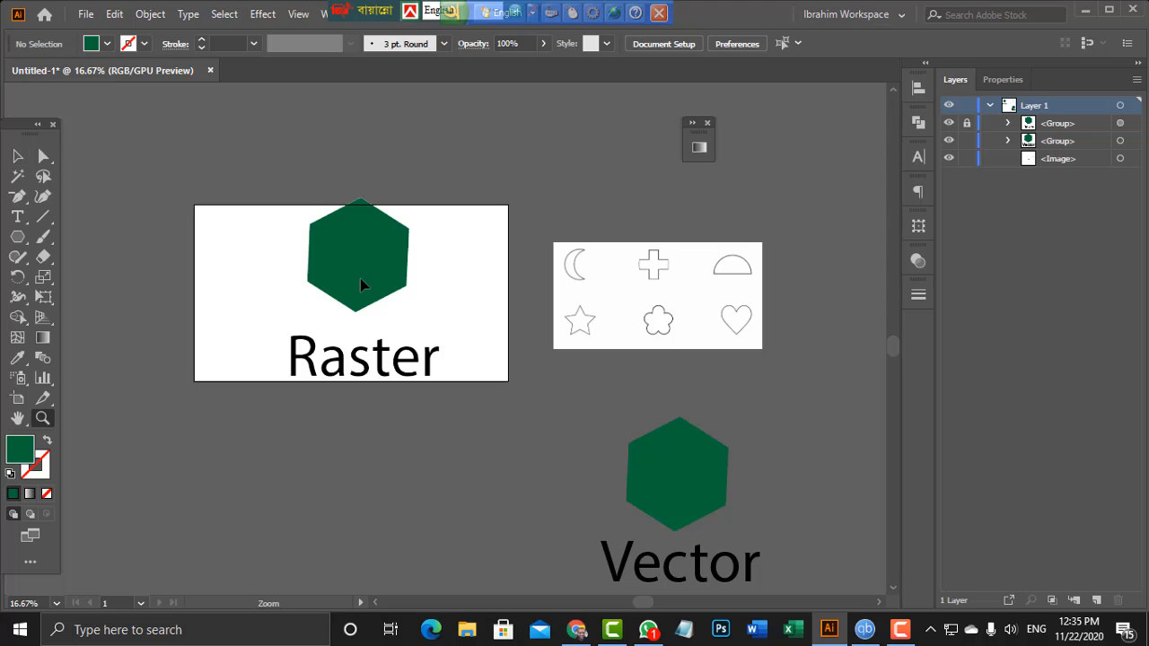
left_click(360, 278)
left_click(483, 311)
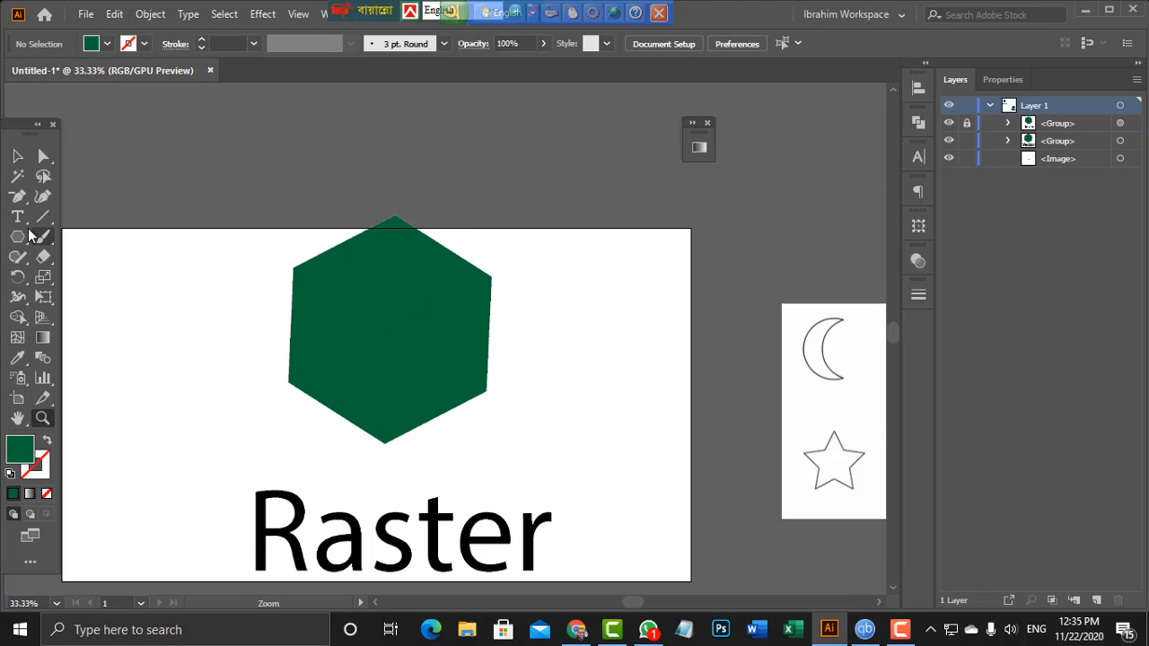
left_click(43, 195)
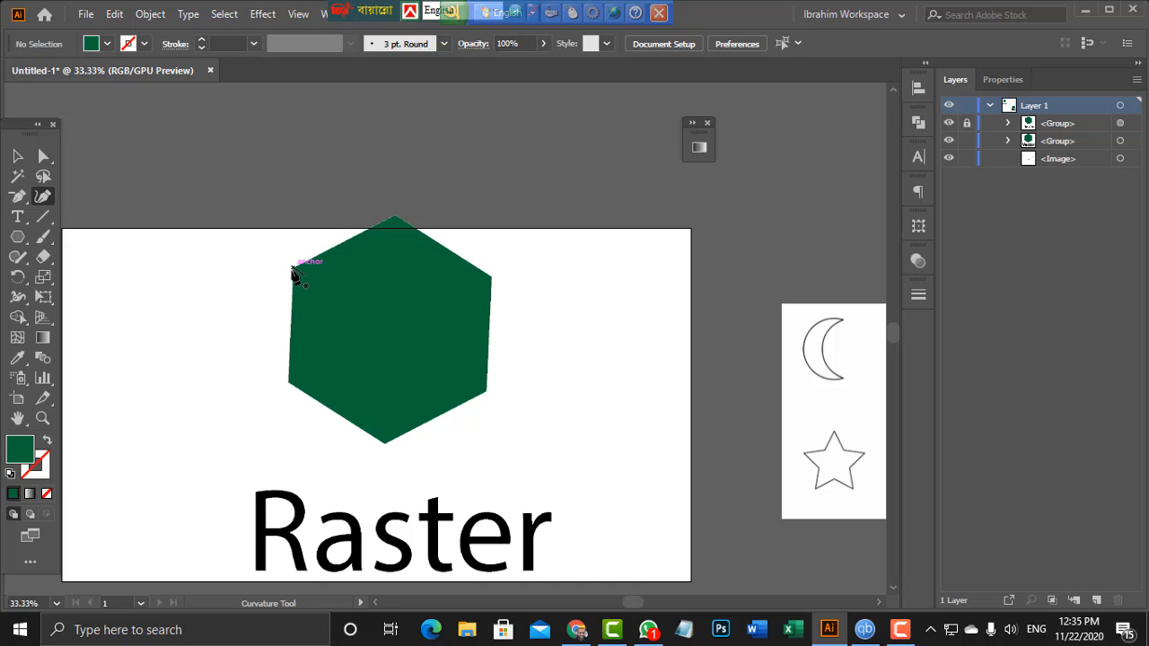
left_click(292, 267)
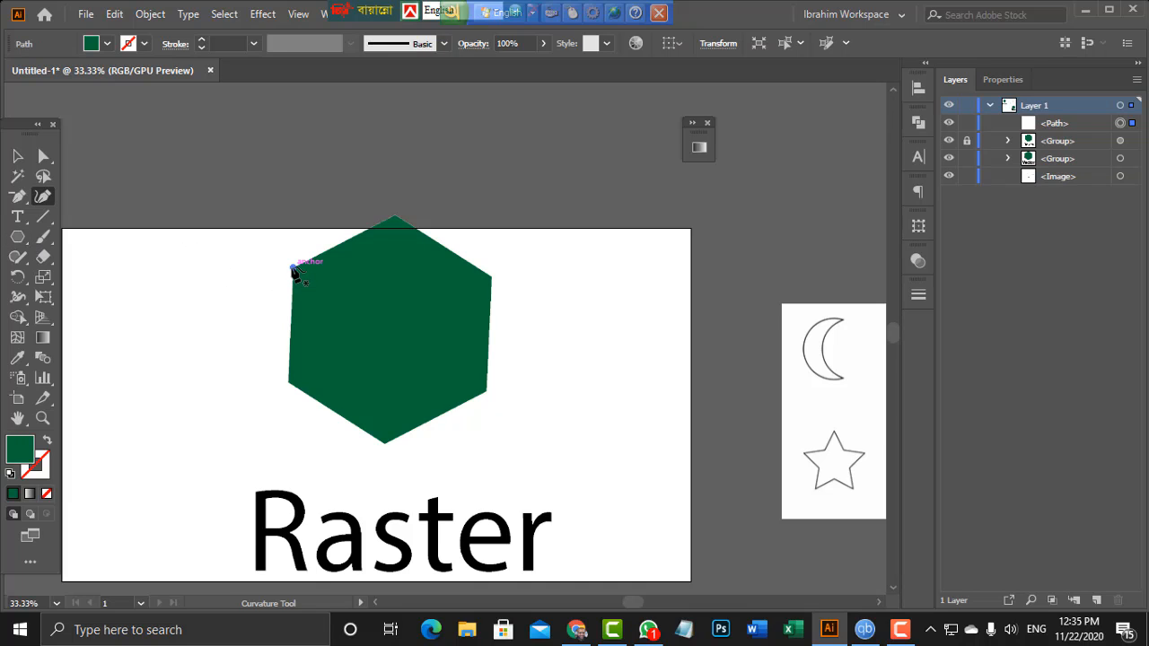
left_click(396, 218)
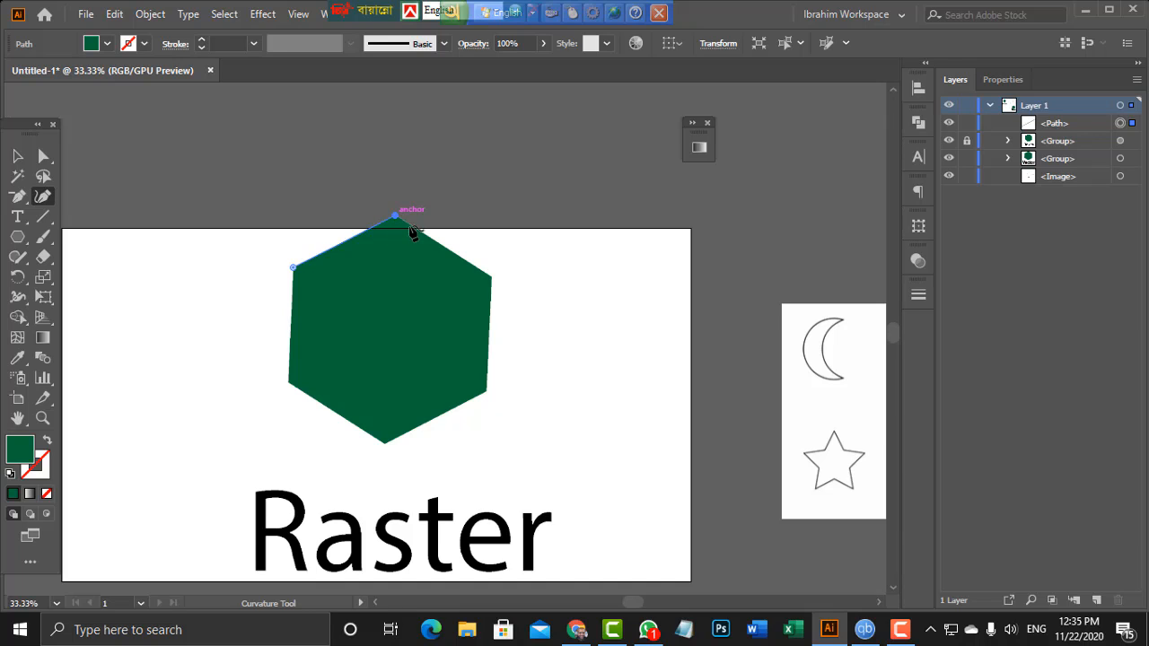
left_click(492, 277)
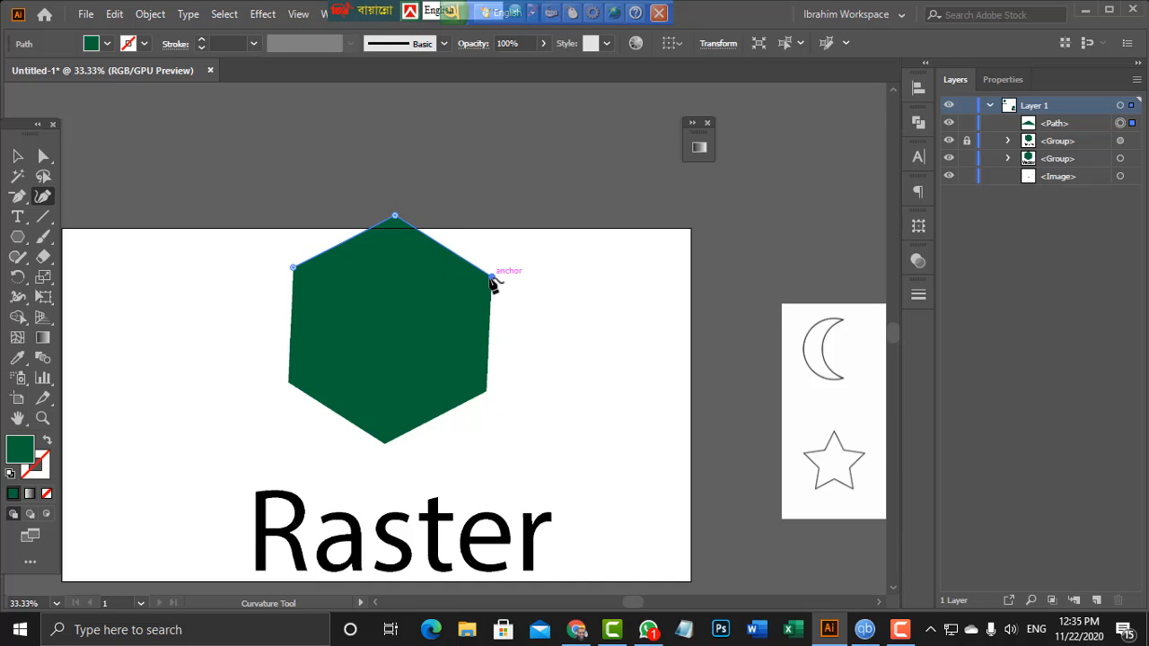
left_click(486, 391)
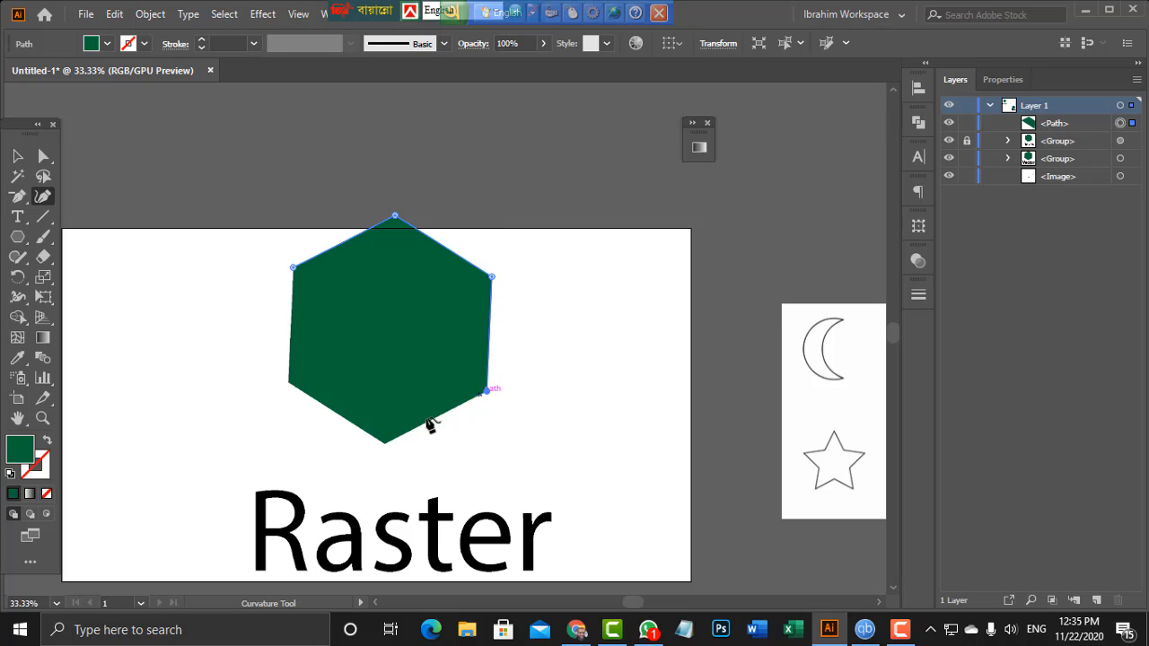
left_click(386, 445)
left_click(288, 382)
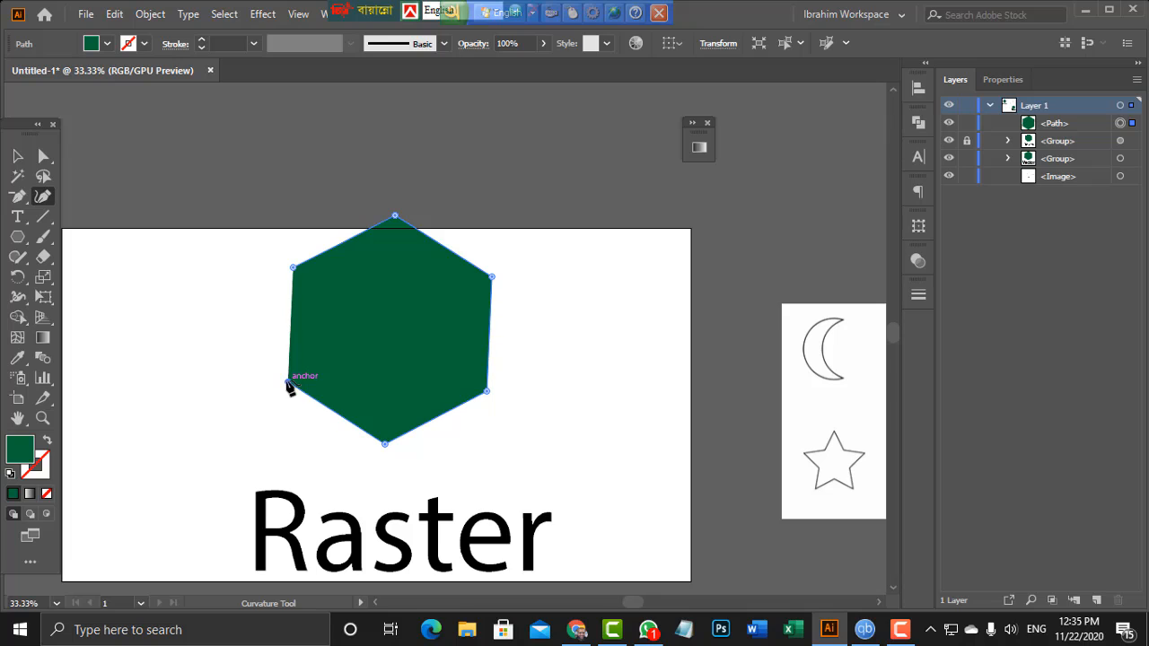
left_click(293, 270)
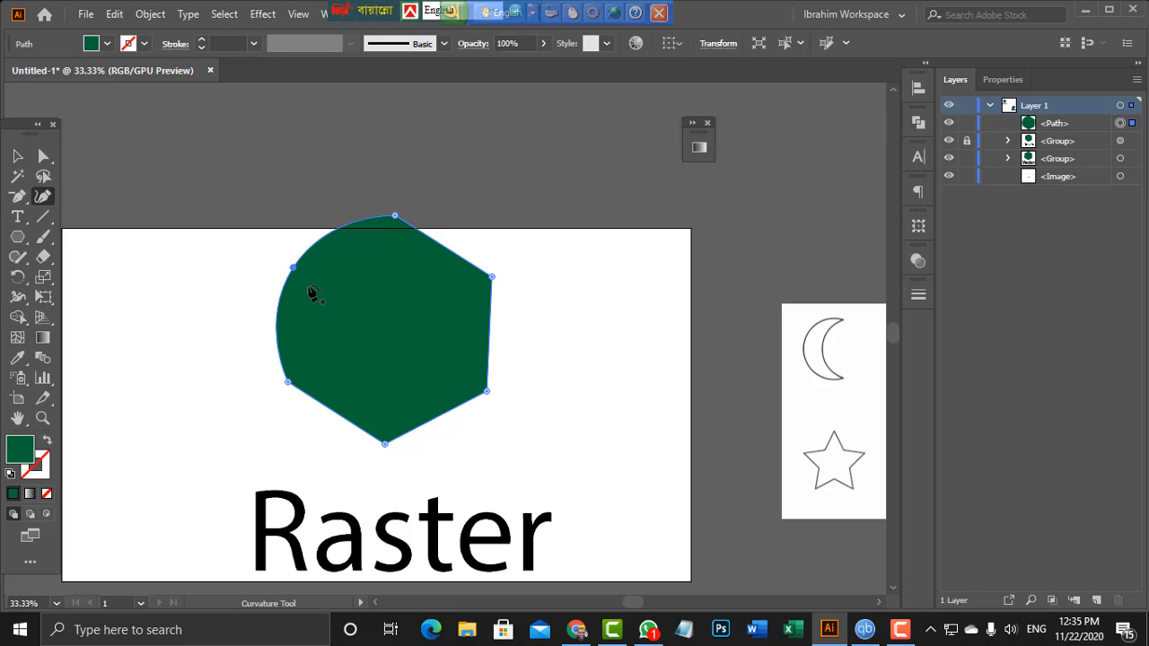
Turn the rounded closing anchor at the traced hexagon's upper-left corner back into a sharp corner point
key("ctrl+z")
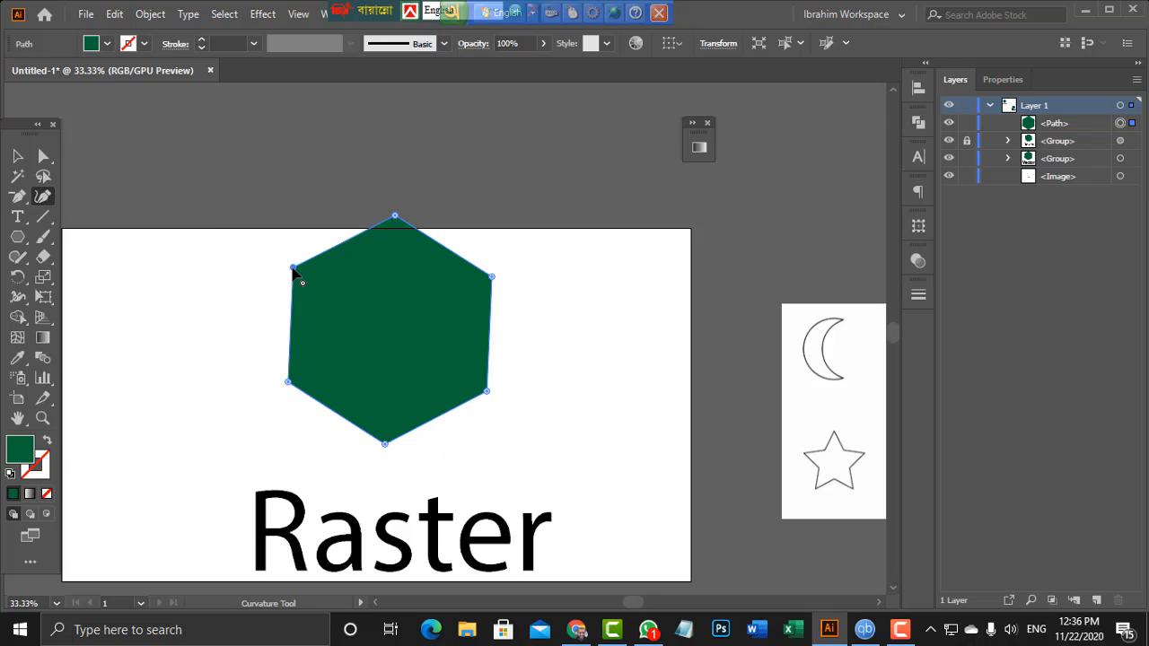
double_click(294, 270)
key("ctrl+z")
Move the traced hexagon horizontally to the right so it sits beside the original hexagon
left_click(18, 156)
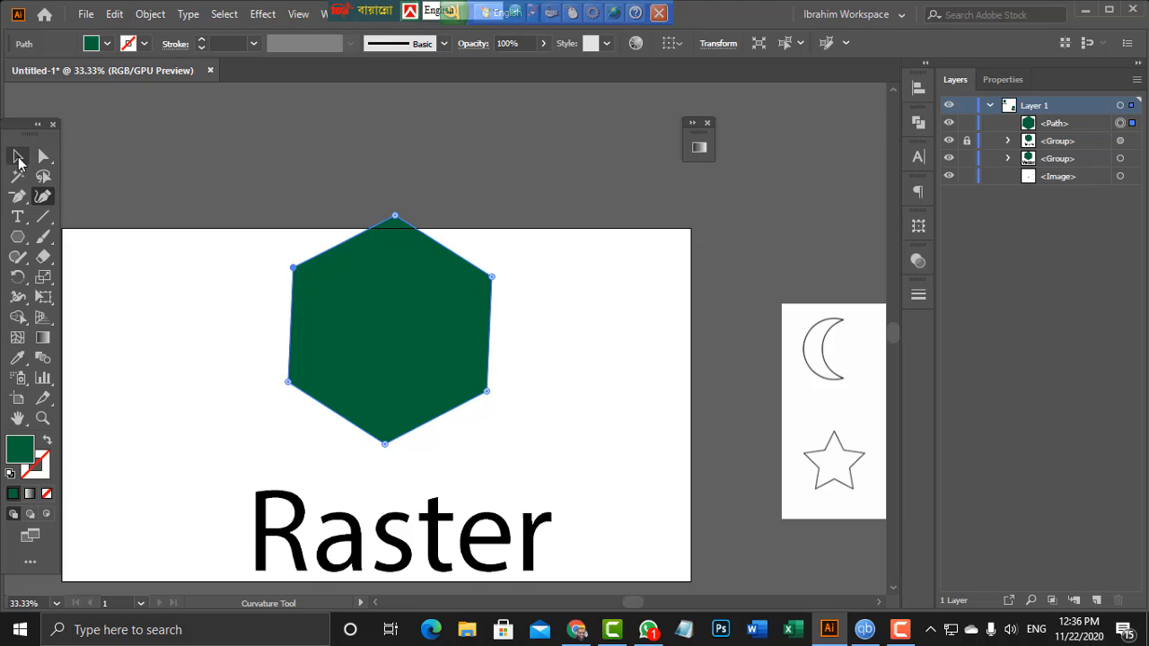
left_click(178, 251)
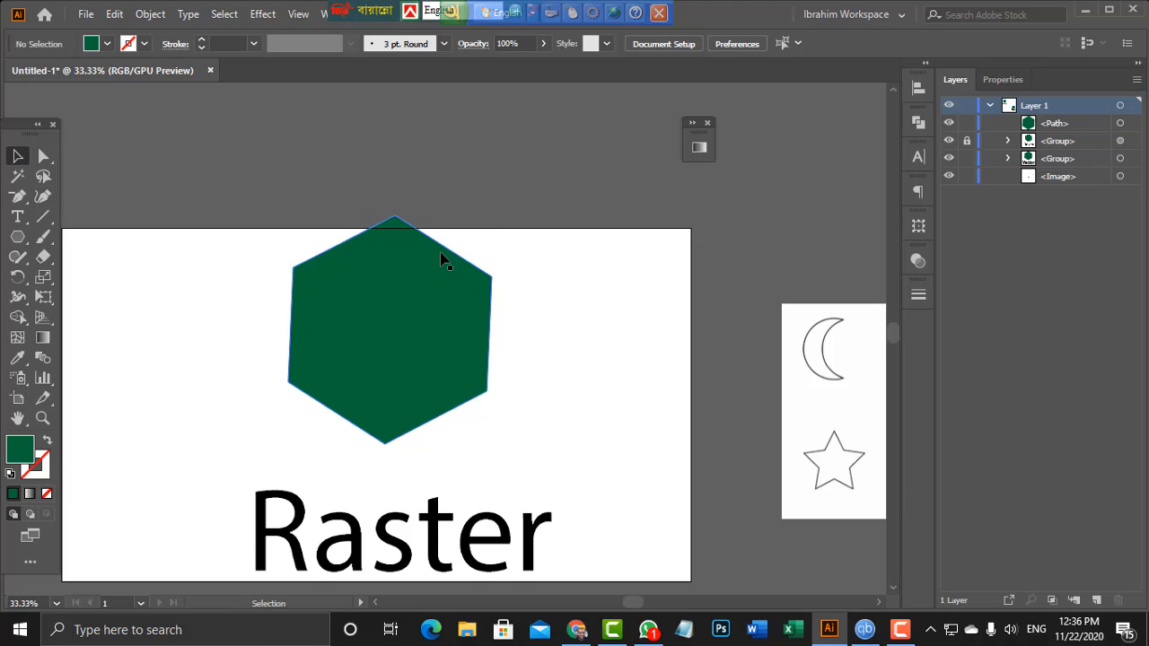
left_click_drag(447, 255, 678, 254, "alt")
scroll(615, 334, "down", 3)
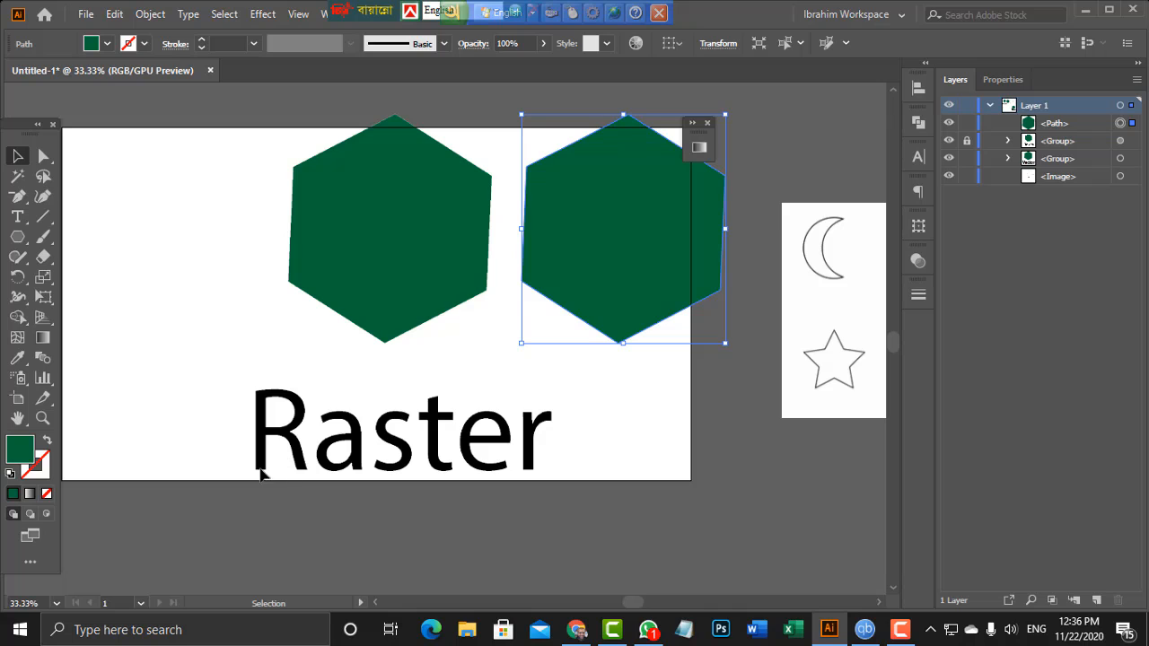
Start tracing the R of Raster with the Curvature tool, up its straight left edge and onto the top curve
key("z")
left_click(359, 441)
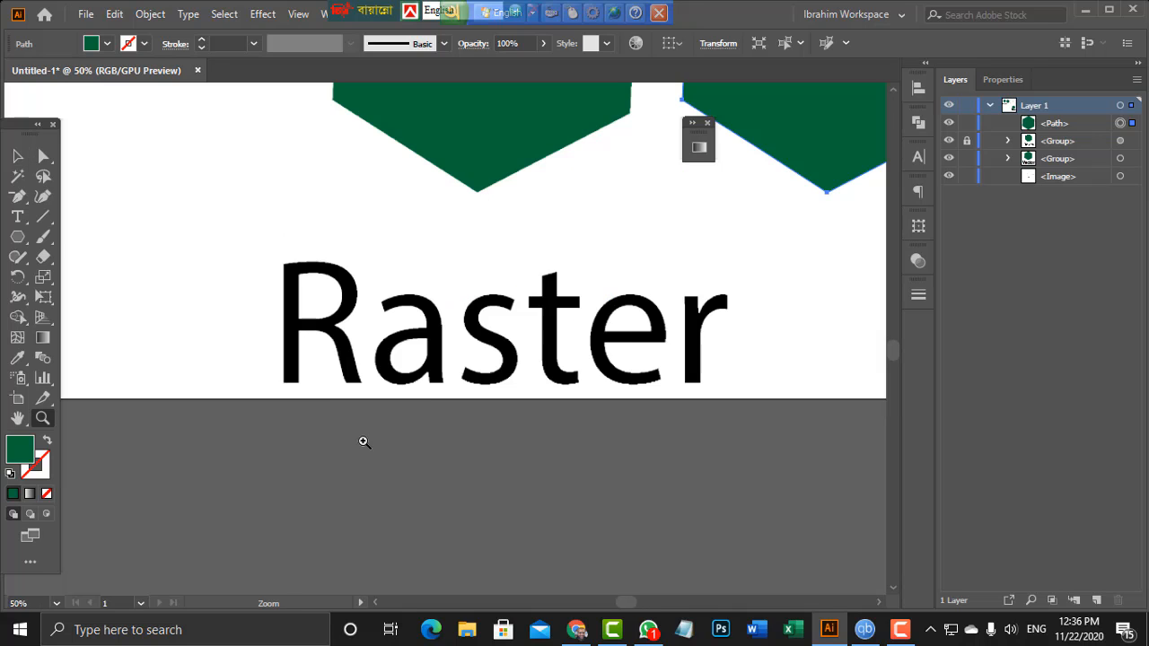
left_click(427, 374)
left_click(427, 304)
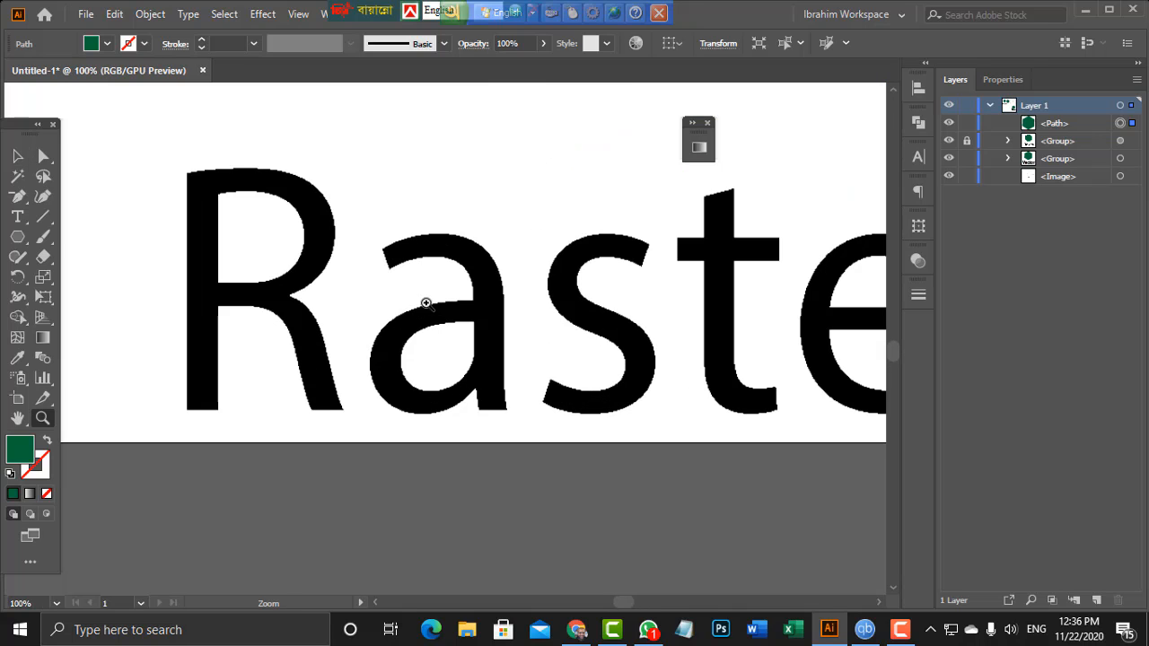
left_click(409, 327)
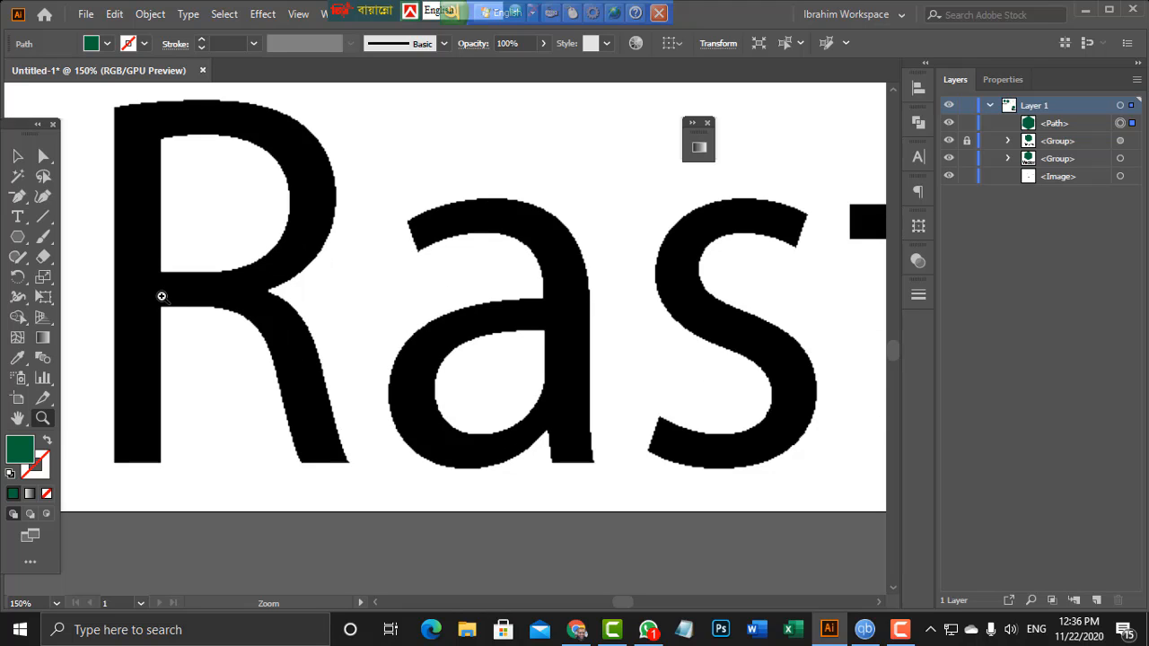
left_click(45, 200)
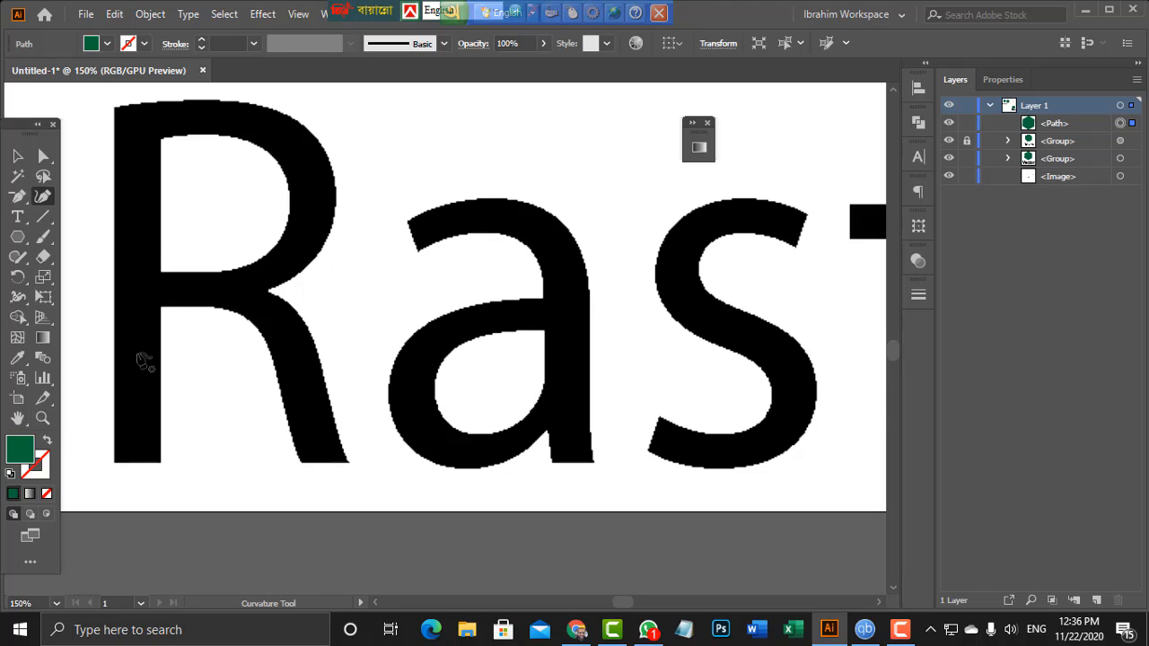
left_click(114, 460)
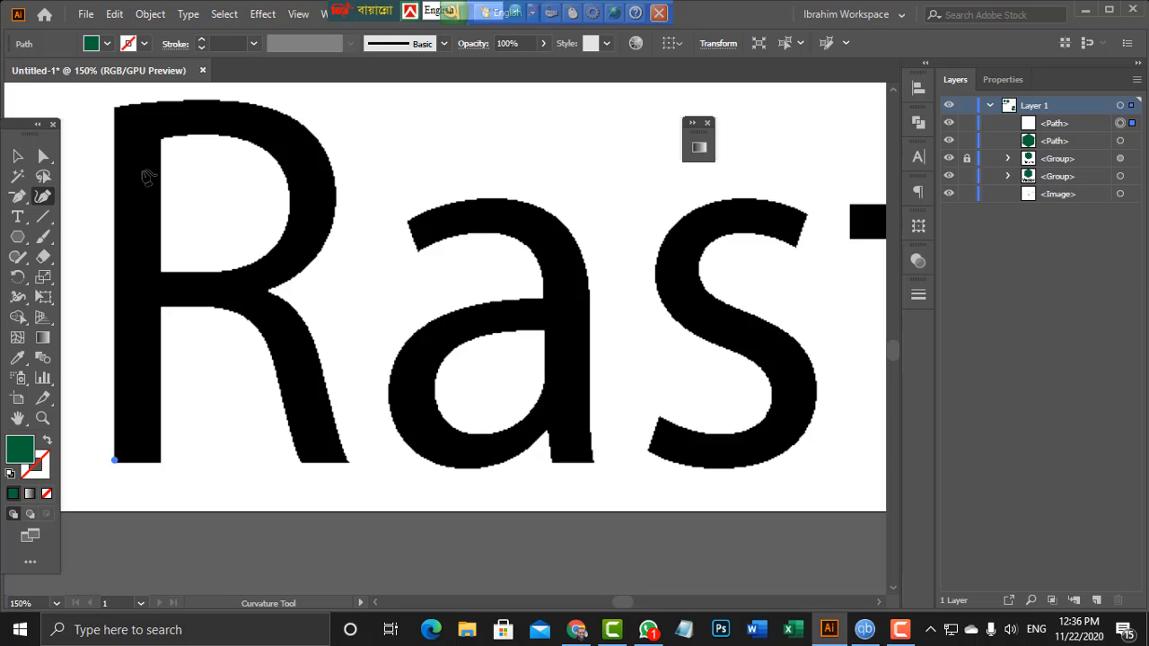
left_click(115, 108)
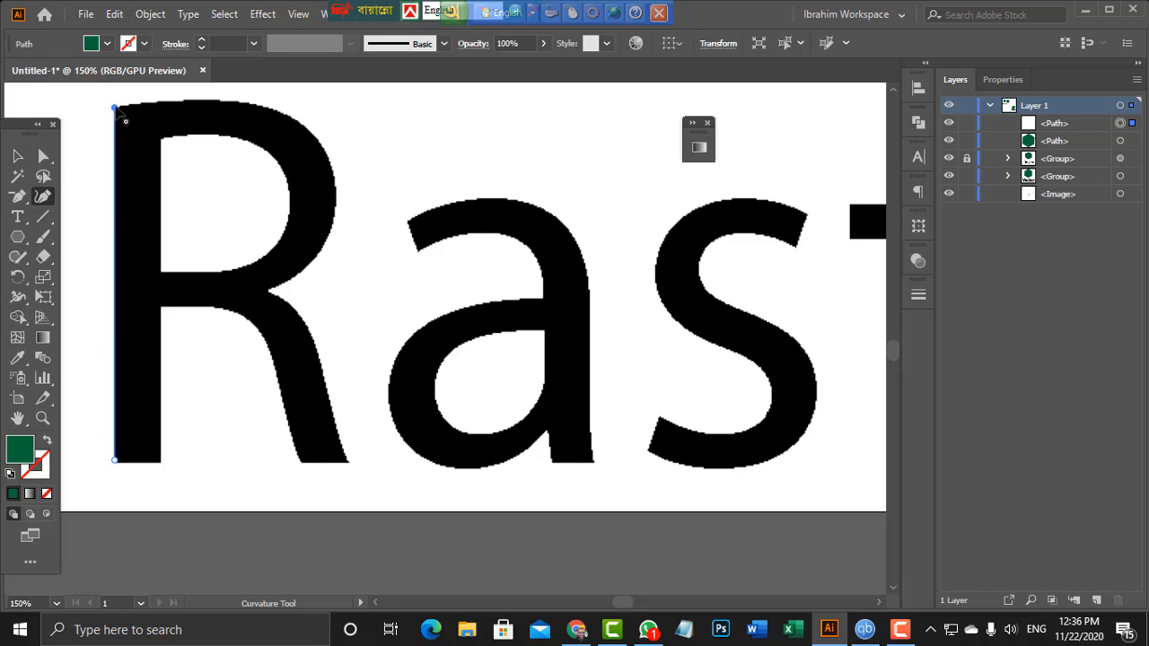
left_click(250, 105)
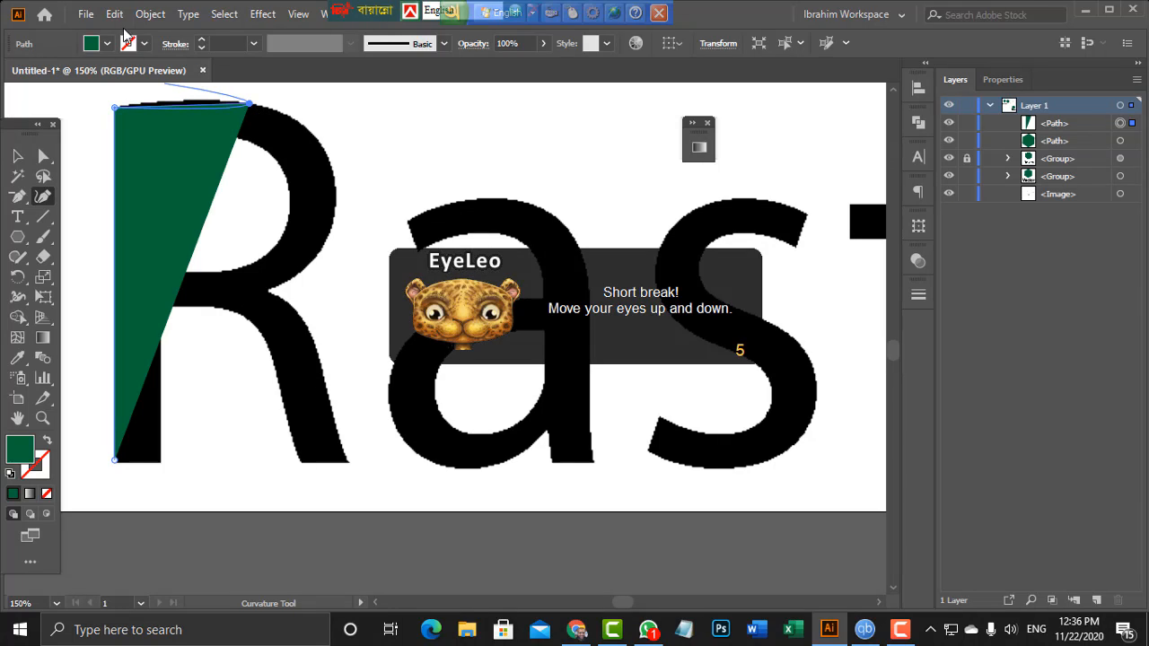
Set the R path's fill to None and its stroke to orange
left_click(107, 43)
left_click(11, 72)
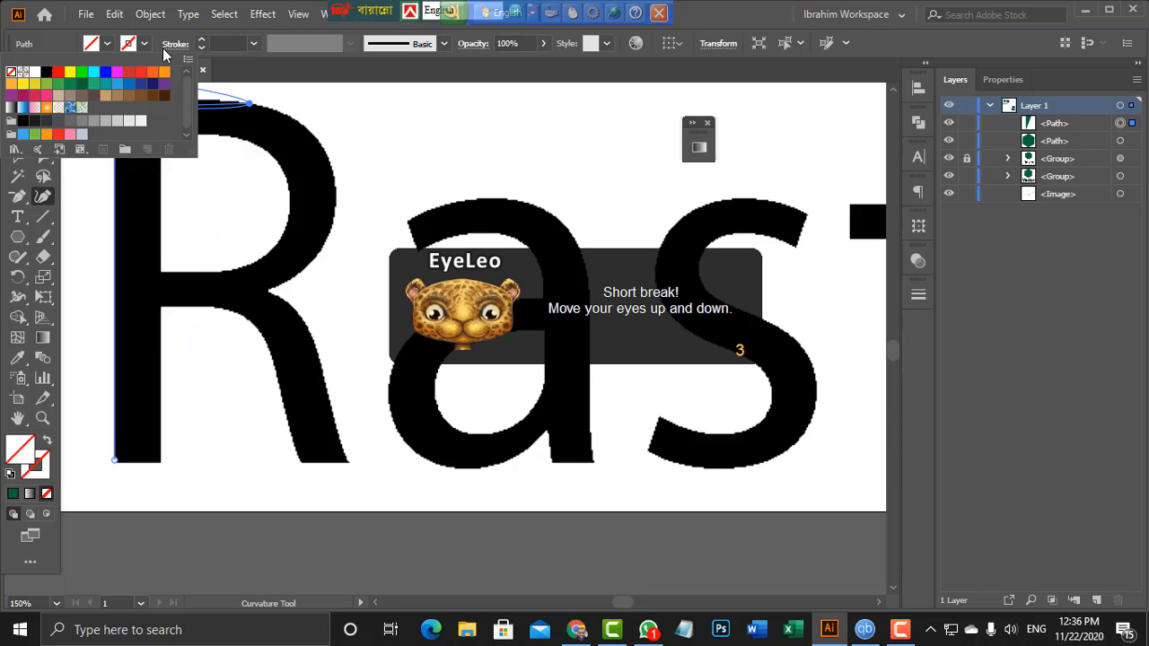
left_click(146, 45)
left_click(145, 45)
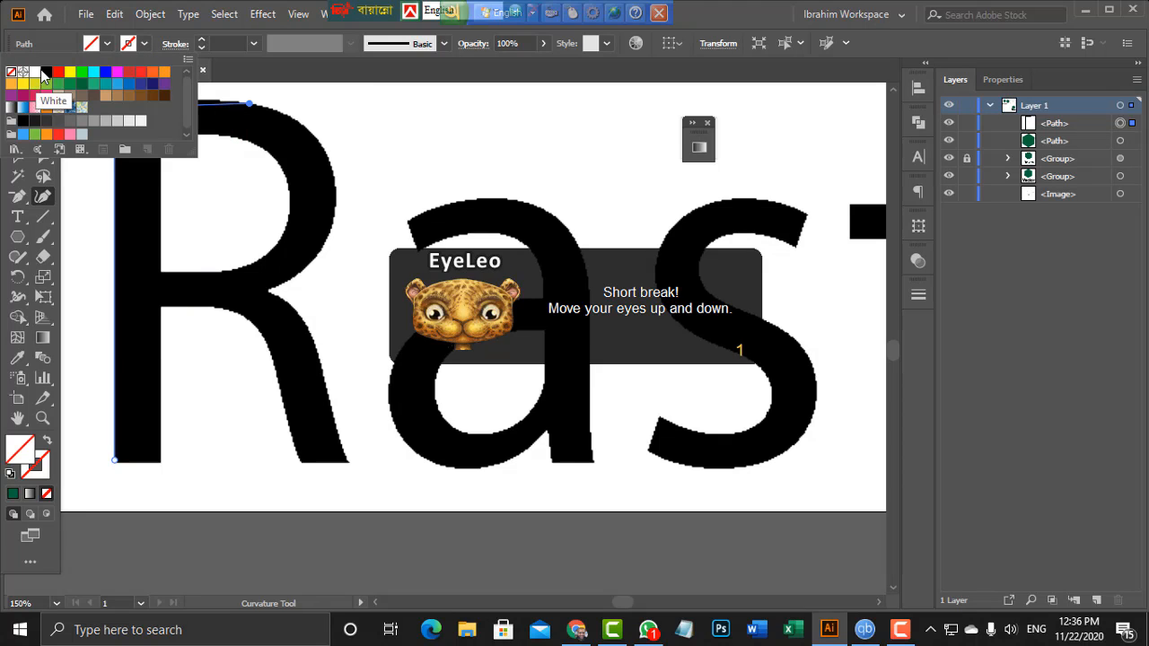
left_click(164, 72)
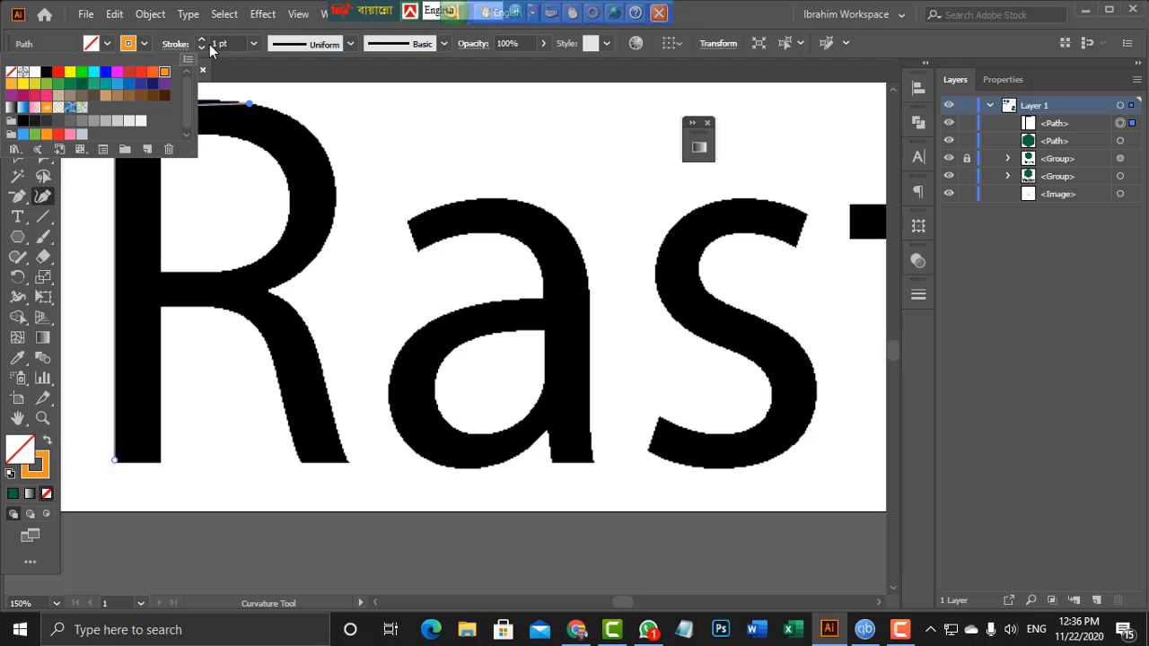
left_click(308, 72)
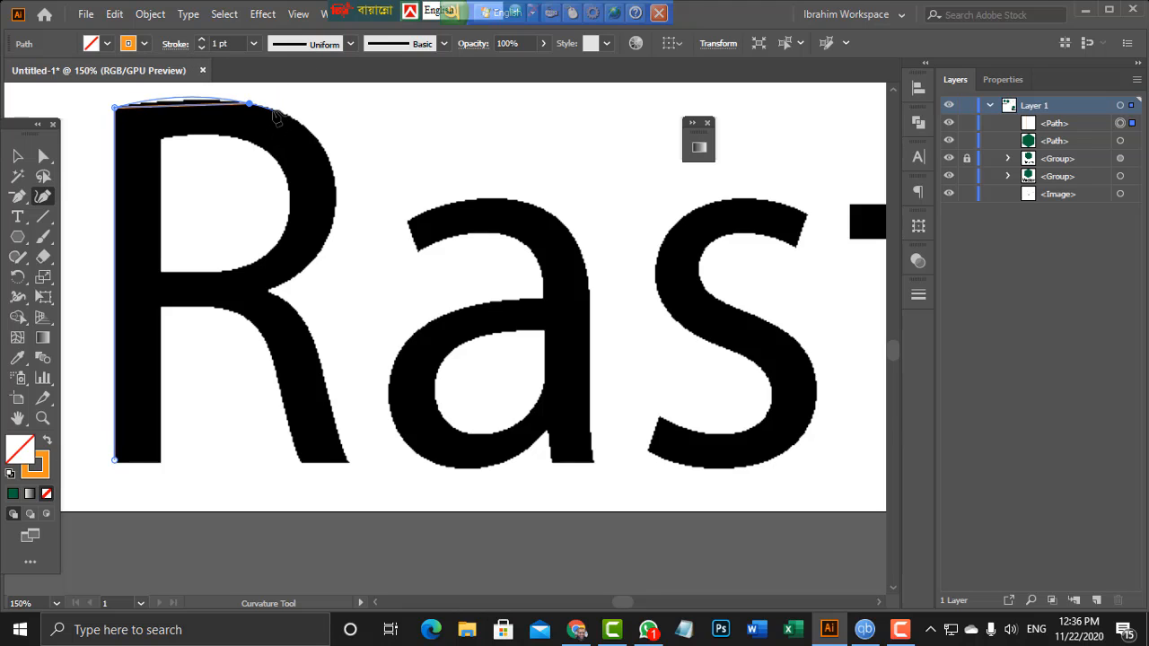
Reposition the R path's top anchor along the letter's upper edge and continue the trace around the outside of the bowl
left_click(217, 101)
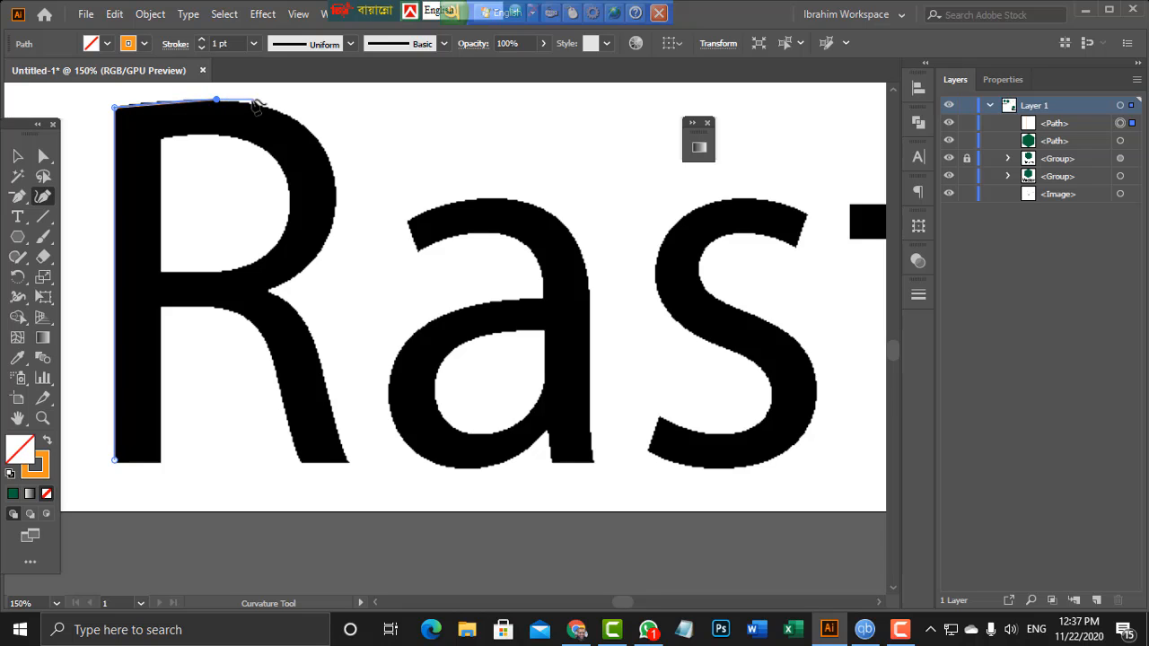
left_click_drag(216, 101, 211, 100)
left_click(240, 100)
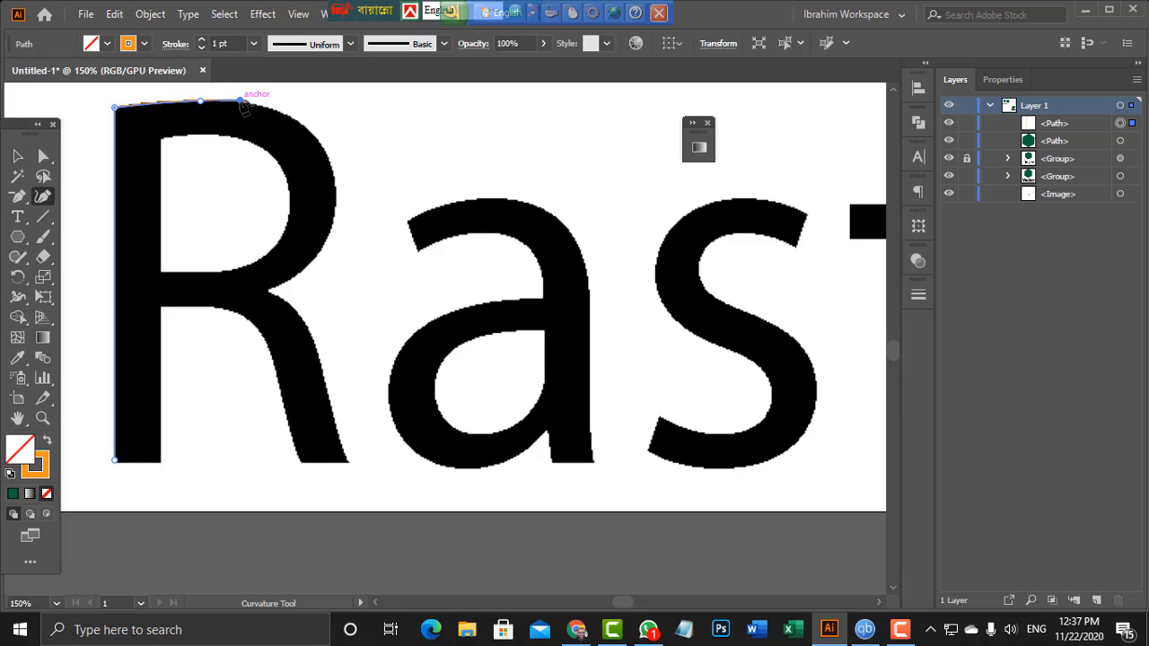
left_click(296, 120)
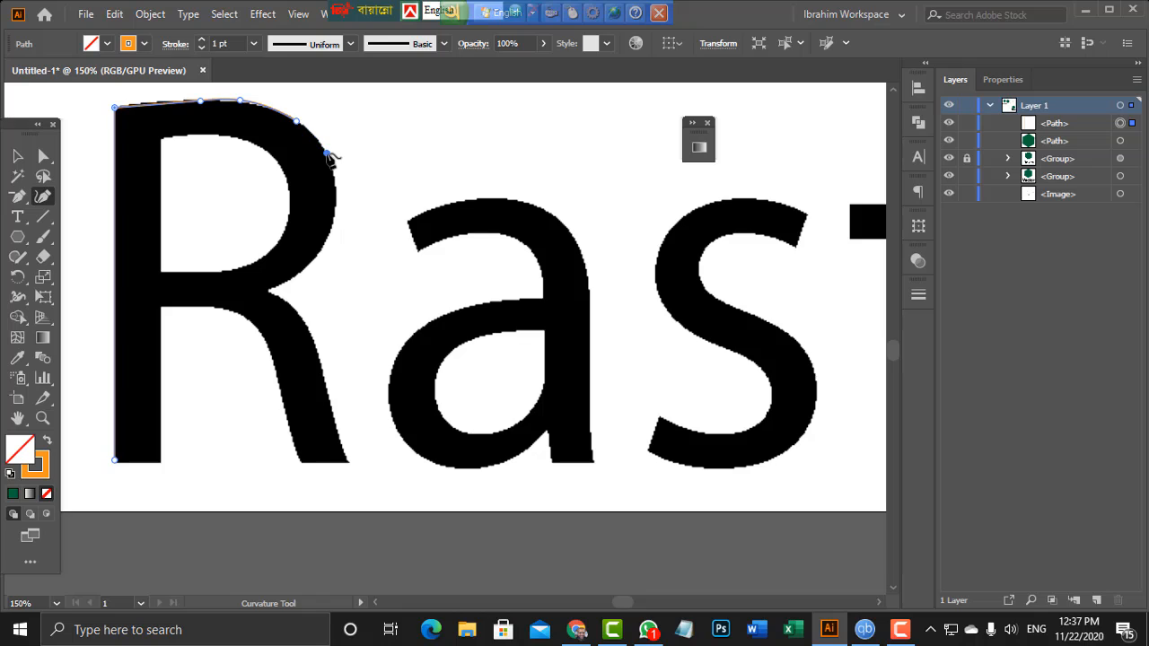
left_click(327, 155)
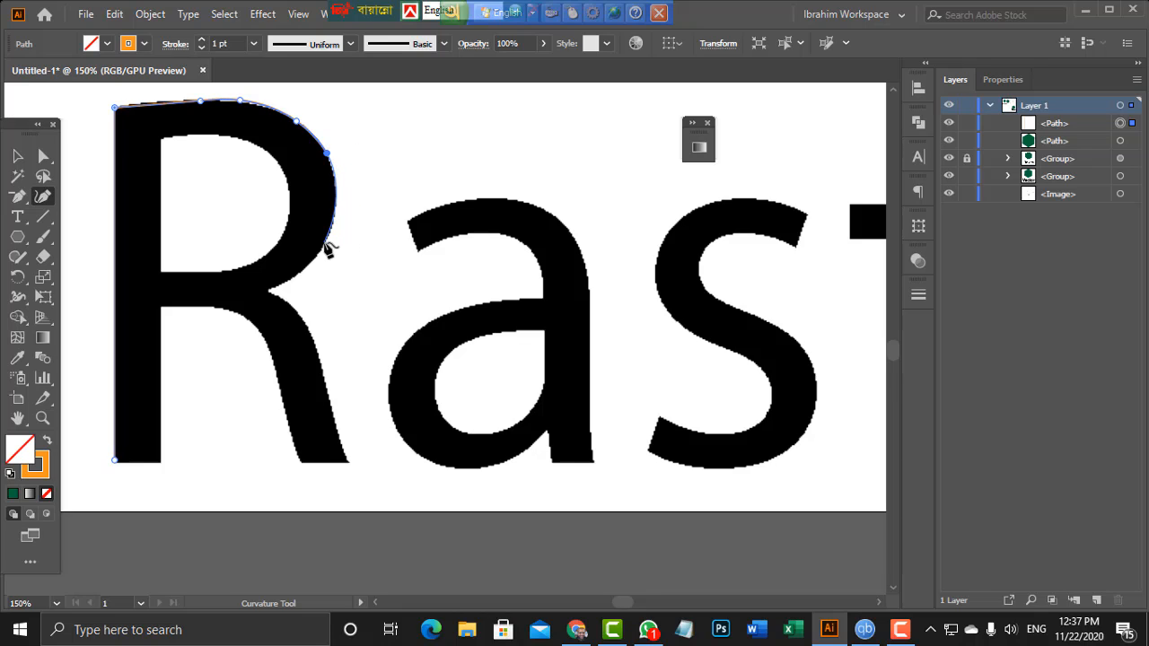
left_click(325, 243)
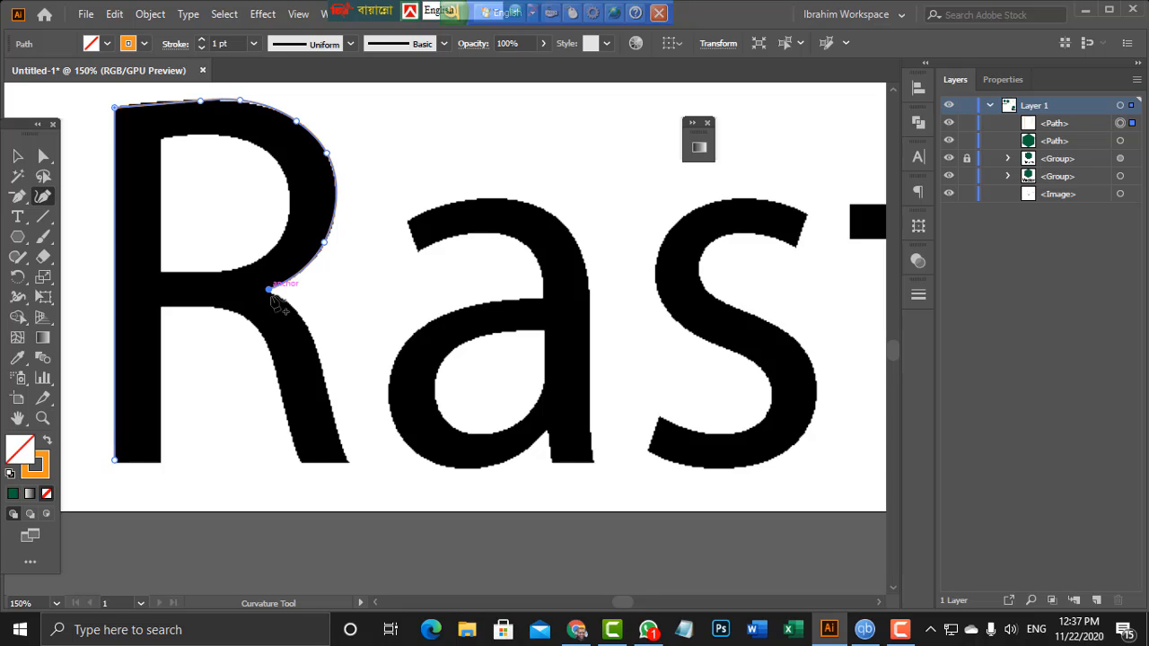
Make a corner where the R's bowl meets its leg, trace the leg's upper outer curve, and stop tracing
left_click(270, 293)
left_click(294, 308)
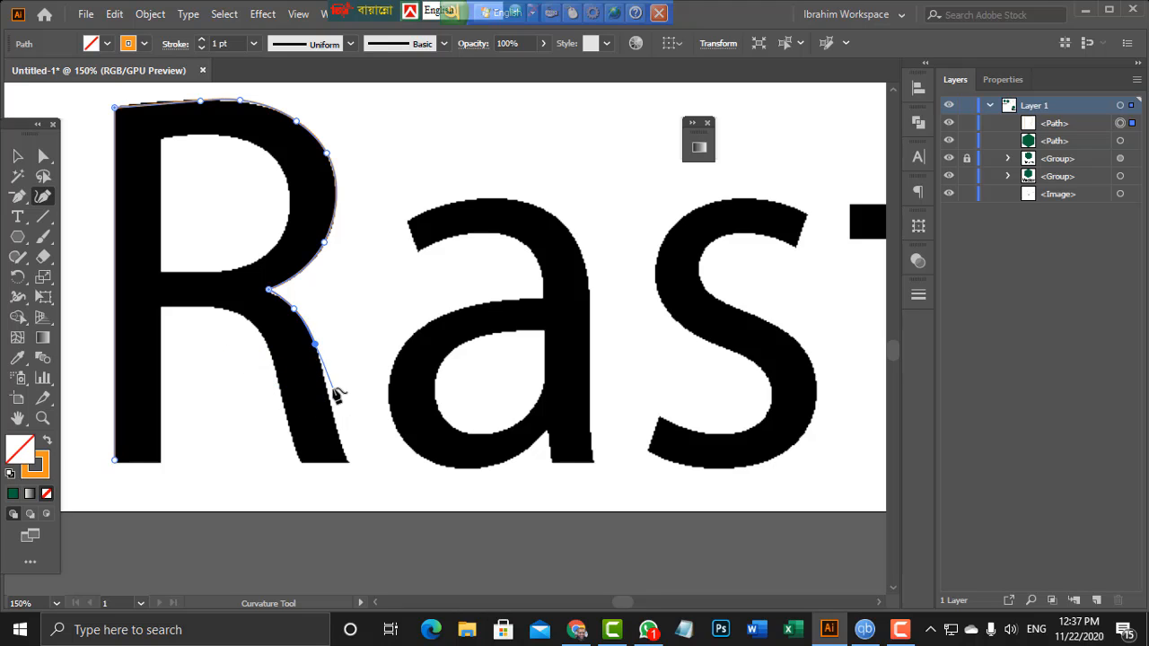
left_click(116, 107)
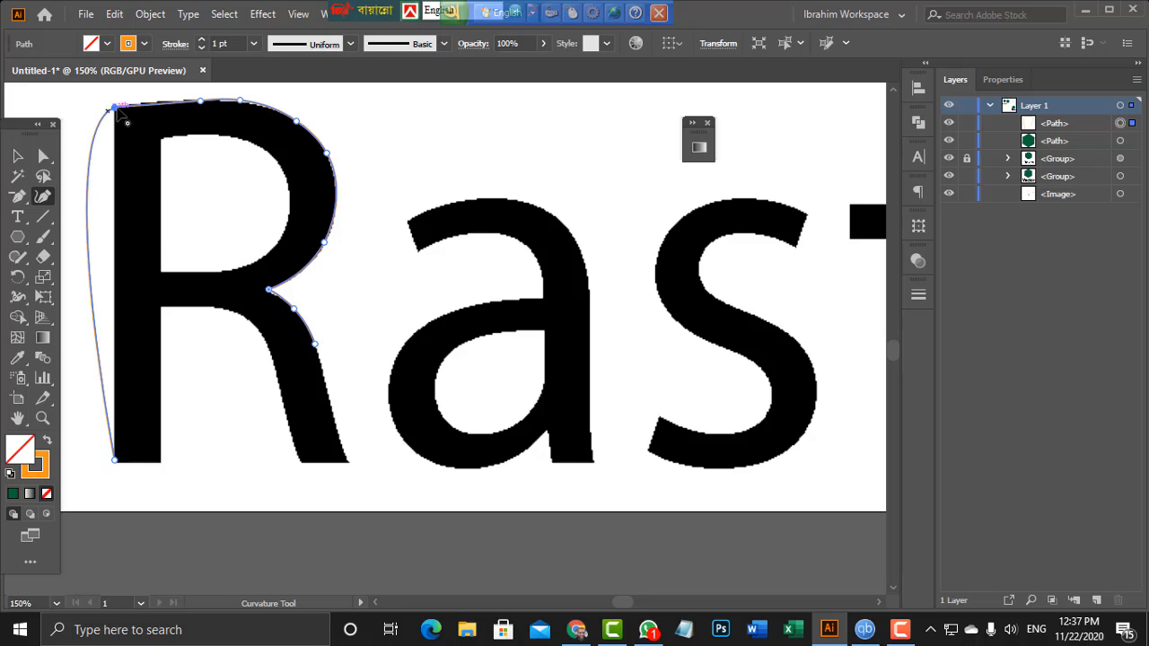
left_click(17, 155)
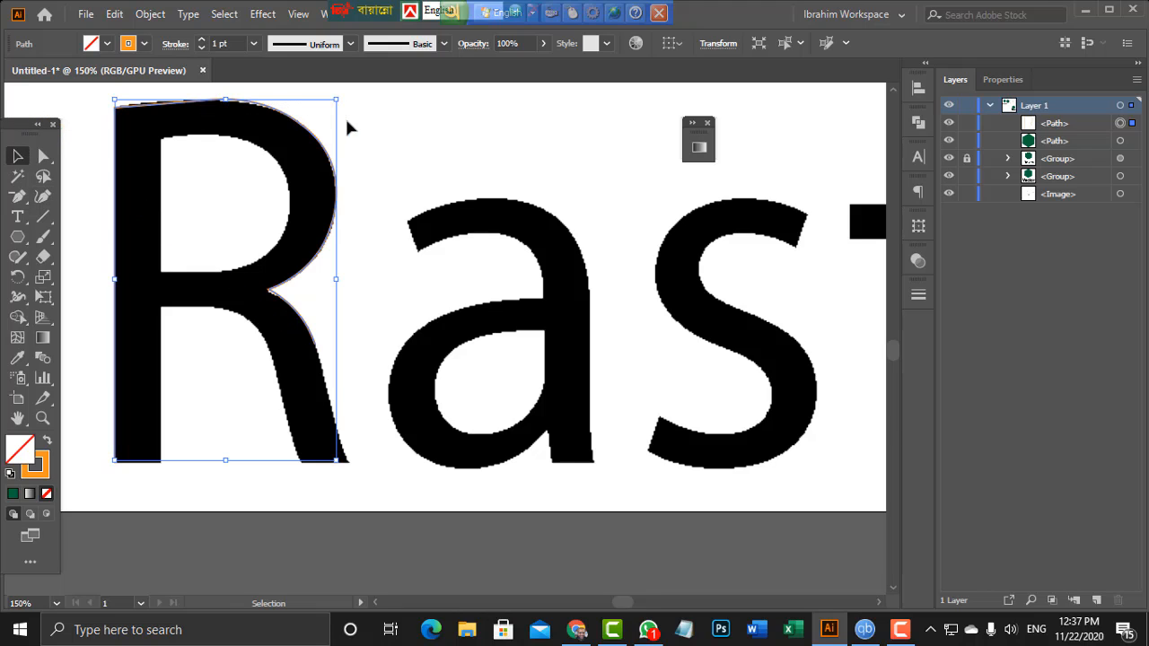
Move the traced hexagon to the left of the original hexagon and the orange R path just below it, leaving everything deselected
scroll(449, 258, "up", 1)
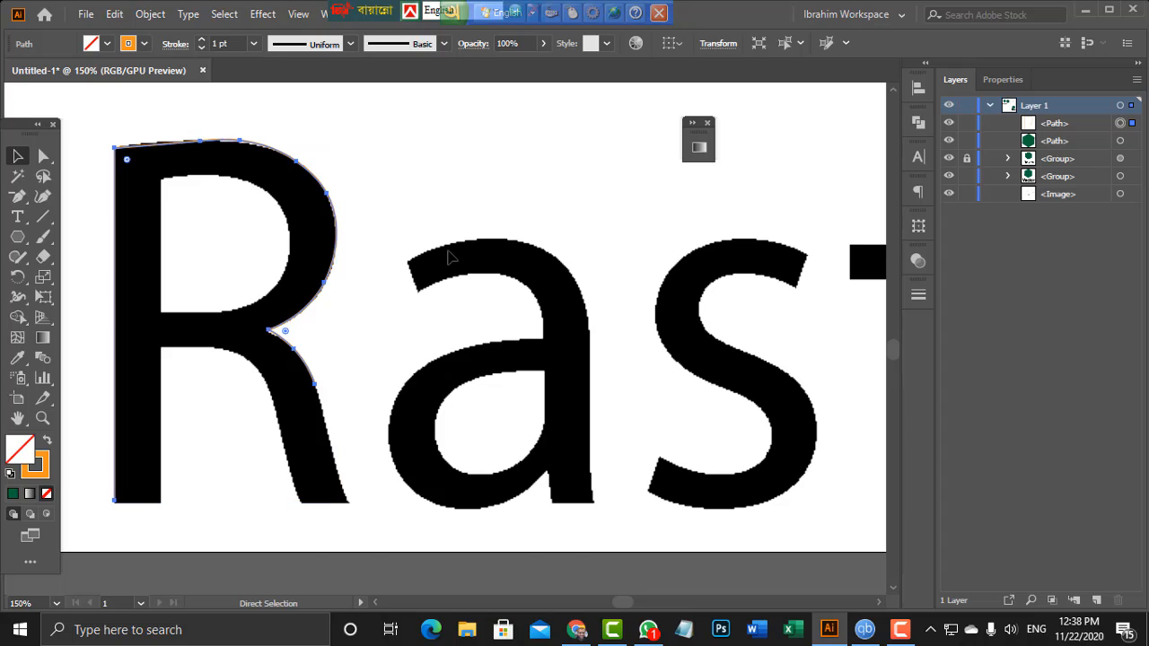
key("ctrl+0")
left_click(386, 432)
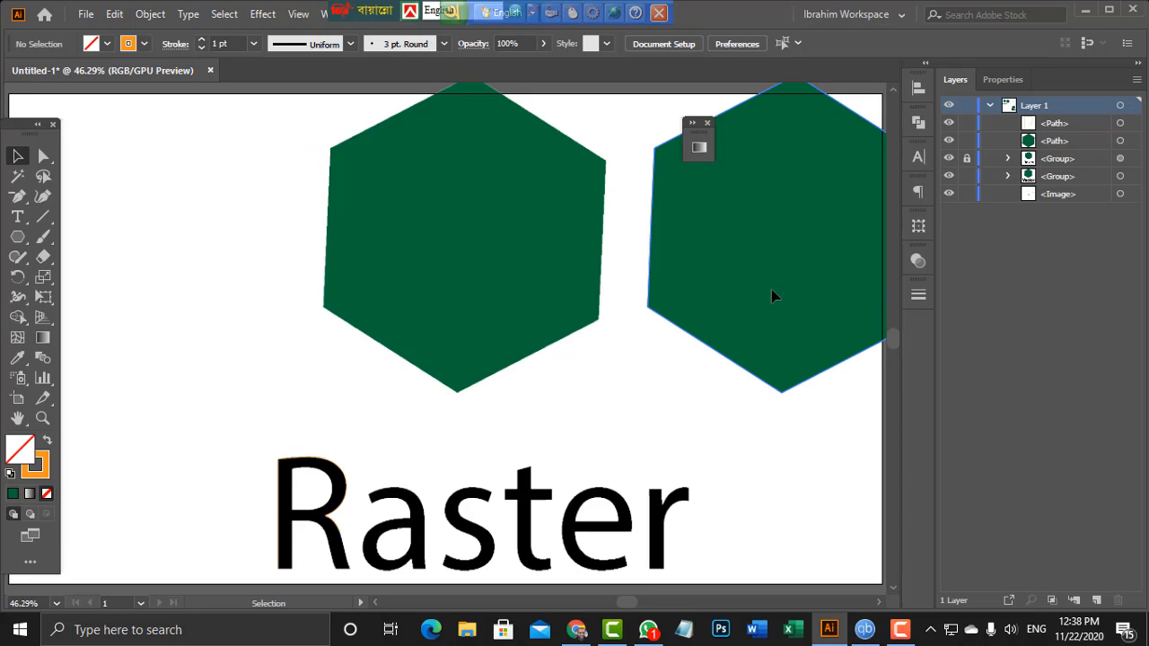
left_click_drag(771, 289, 299, 305)
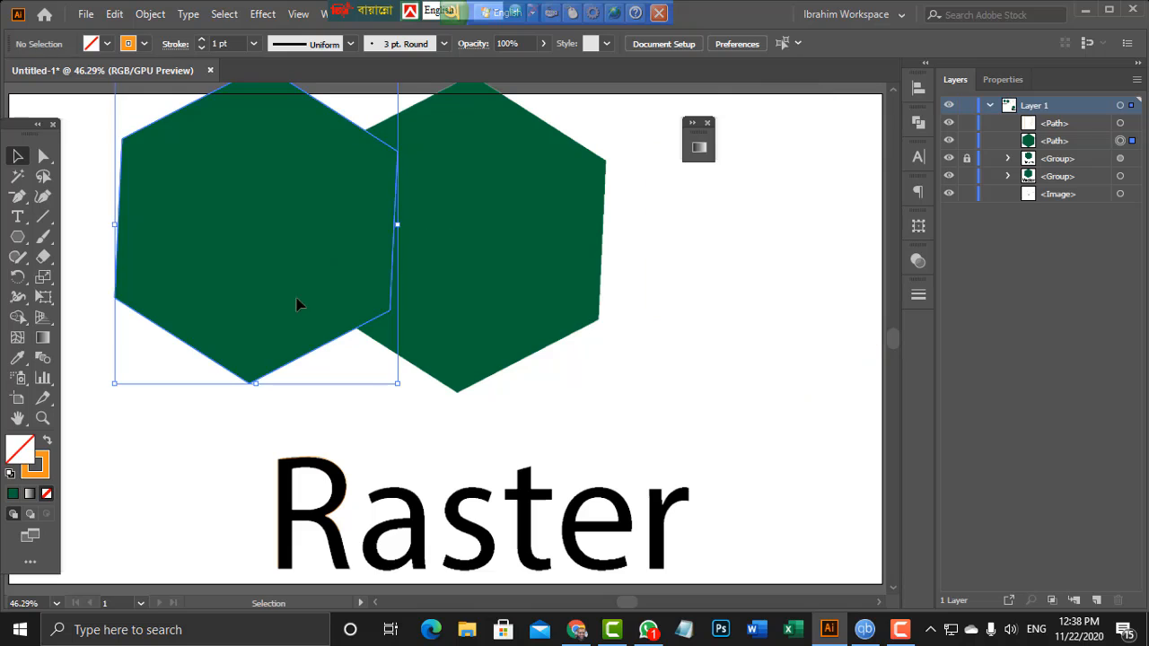
left_click(308, 462)
left_click_drag(303, 470, 249, 357)
key("ctrl+shift+a")
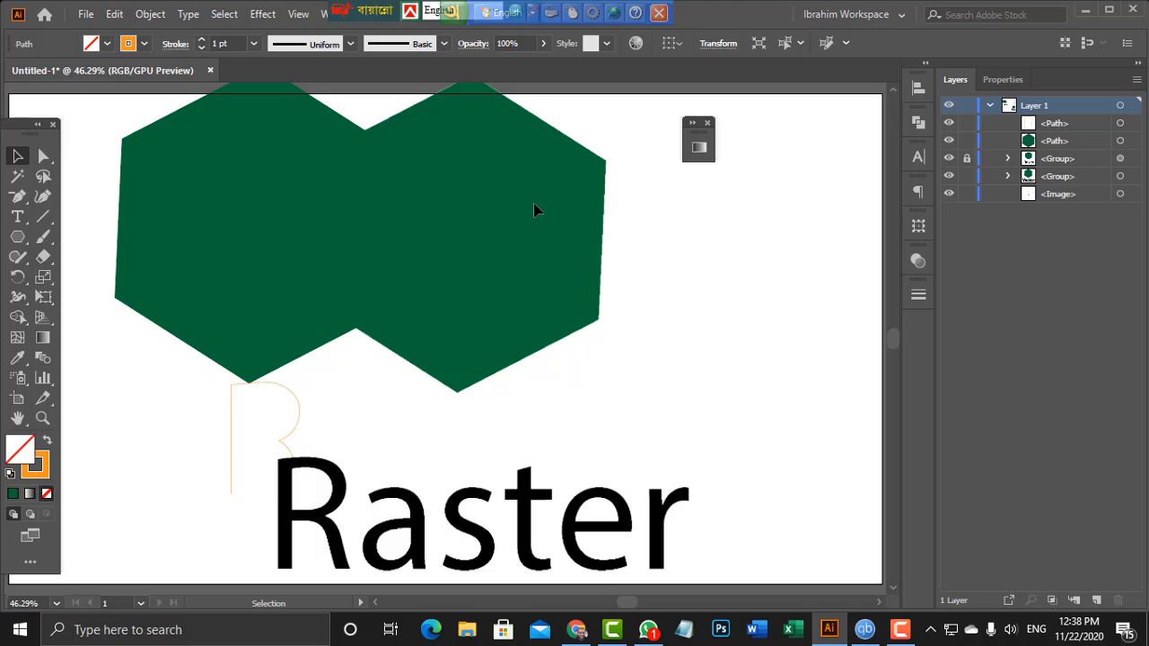
Unlock and delete the original Raster group with its hexagon and lettering
left_click(605, 260, "ctrl")
left_click(604, 260, "ctrl")
key("Delete")
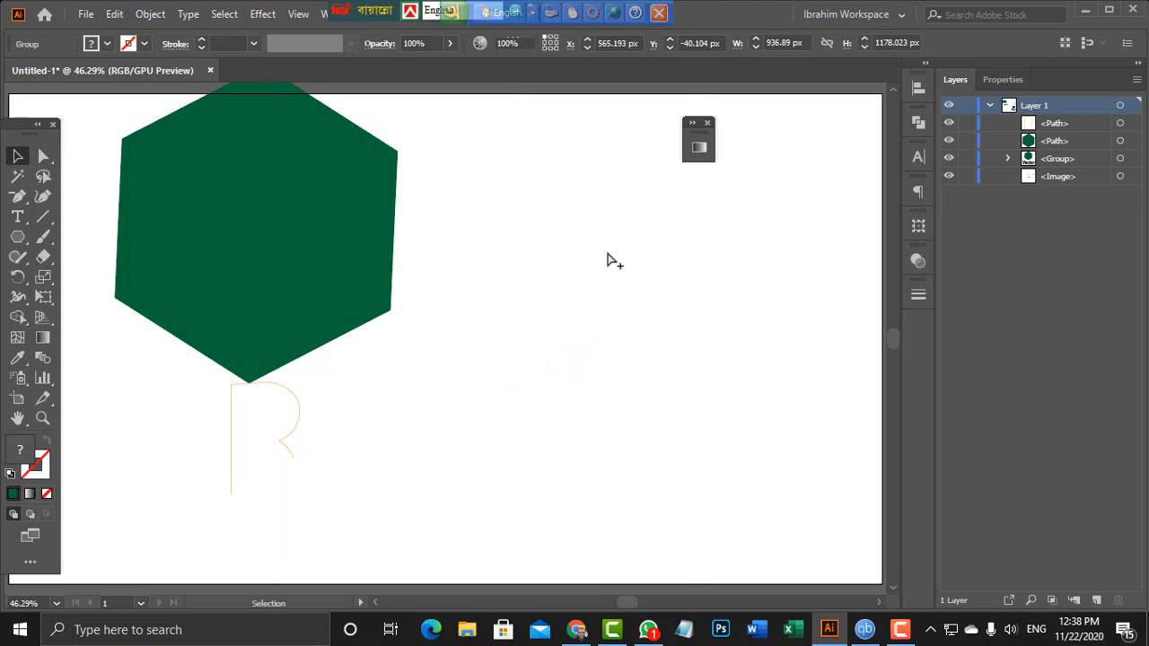
Delete the placed Curvature tool.png image and the remaining hexagon-and-text group outside the artboard
scroll(528, 292, "up", 2)
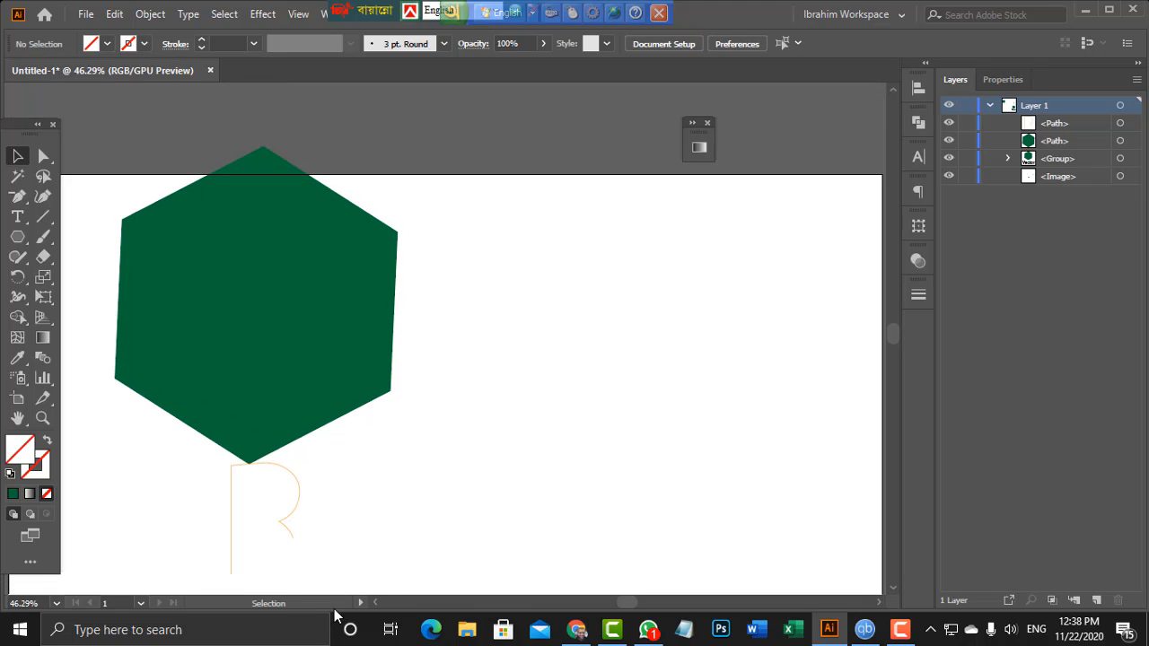
scroll(377, 608, "left", 2)
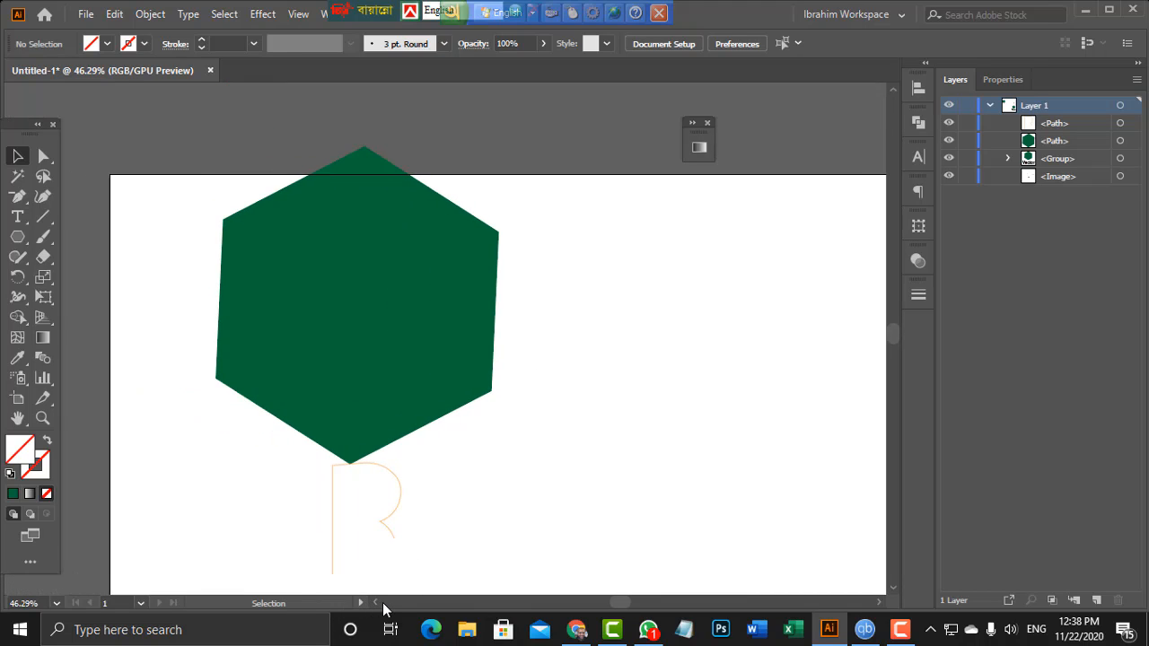
key("ctrl")
scroll(383, 608, "right", 2)
key("ctrl+minus")
key("ctrl+minus")
key("ctrl+minus")
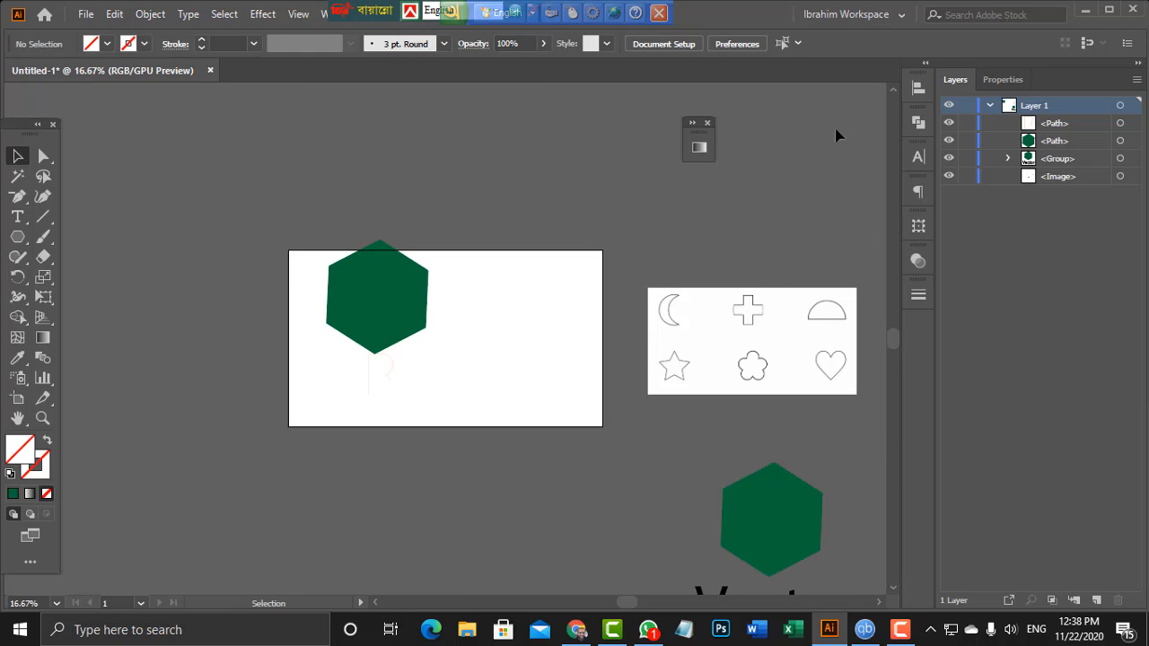
scroll(642, 265, "right", 3)
left_click_drag(347, 264, 616, 451)
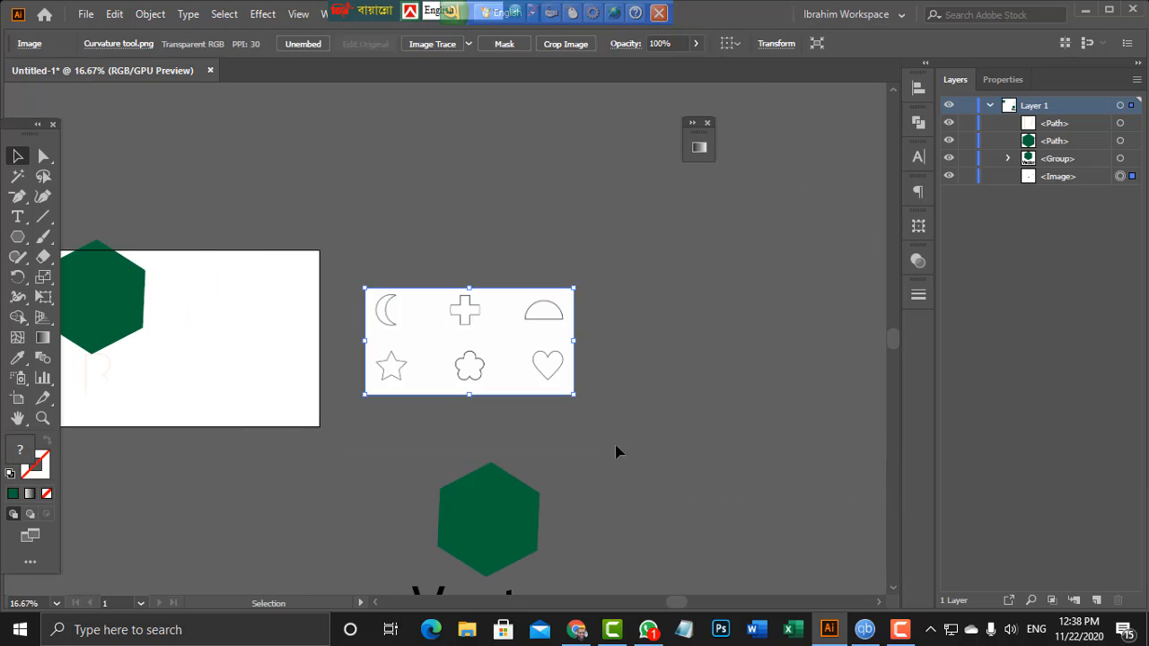
key("Delete")
left_click_drag(462, 431, 558, 589)
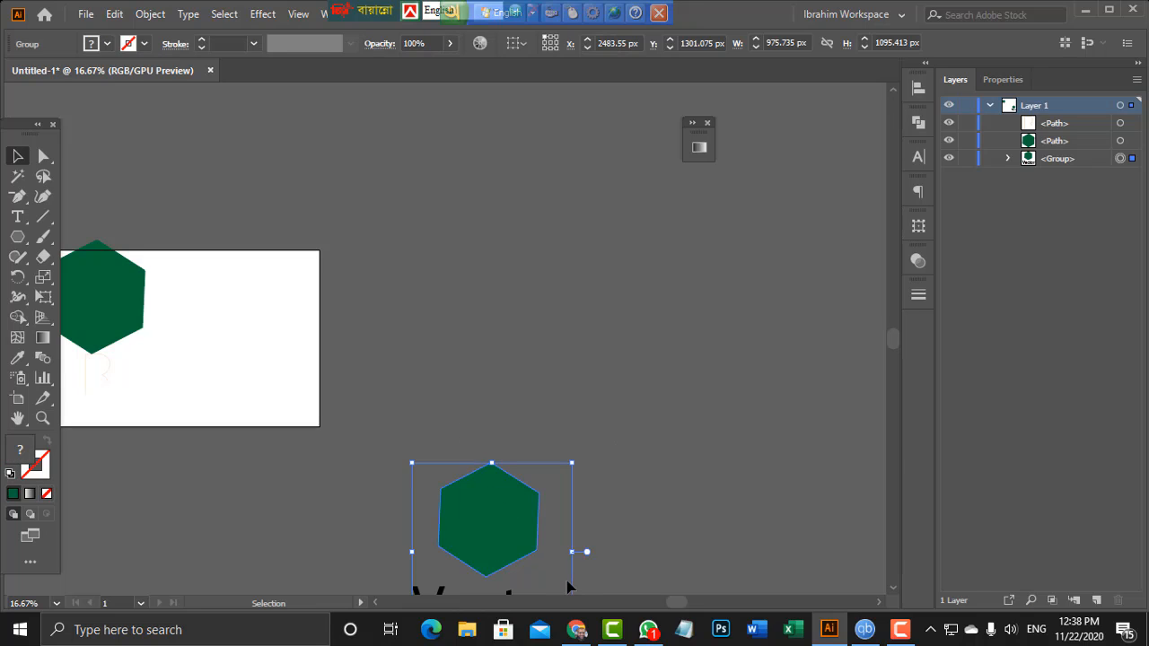
key("Delete")
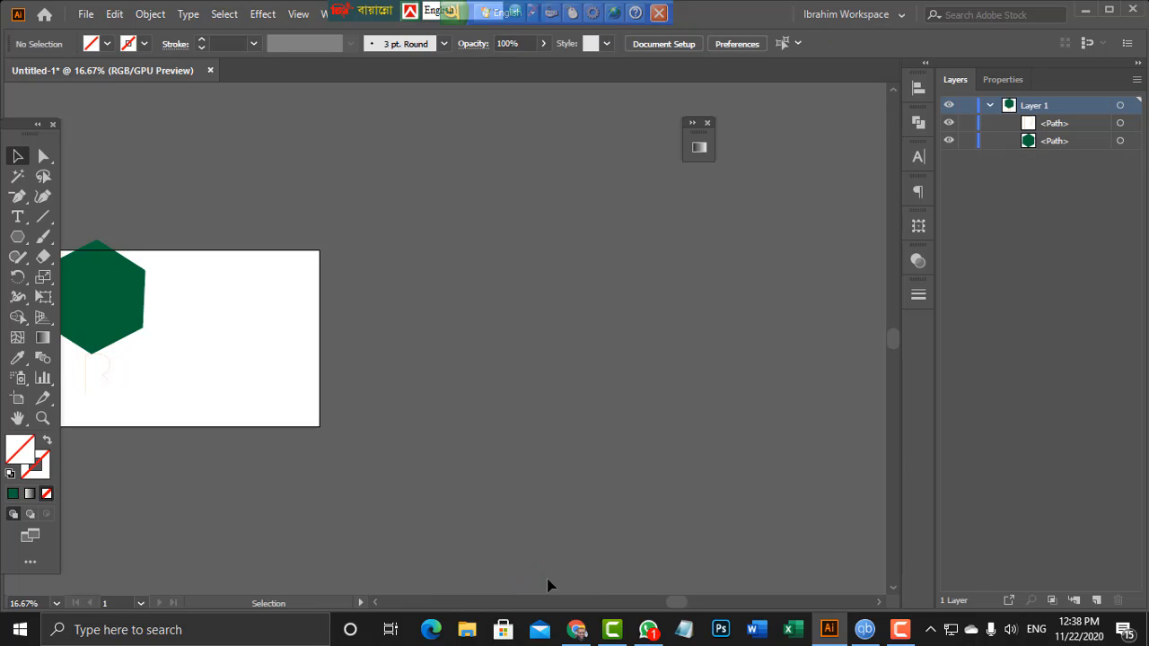
Delete the orange R path and move the green hexagon fully inside the artboard
left_click(376, 603)
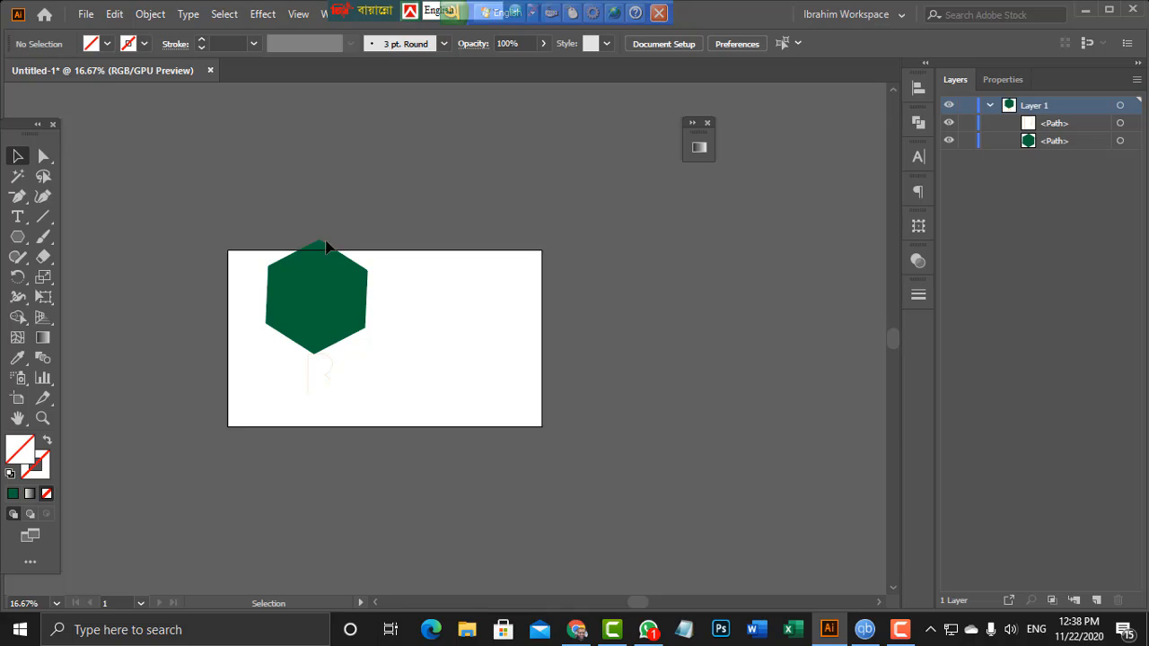
left_click(325, 356)
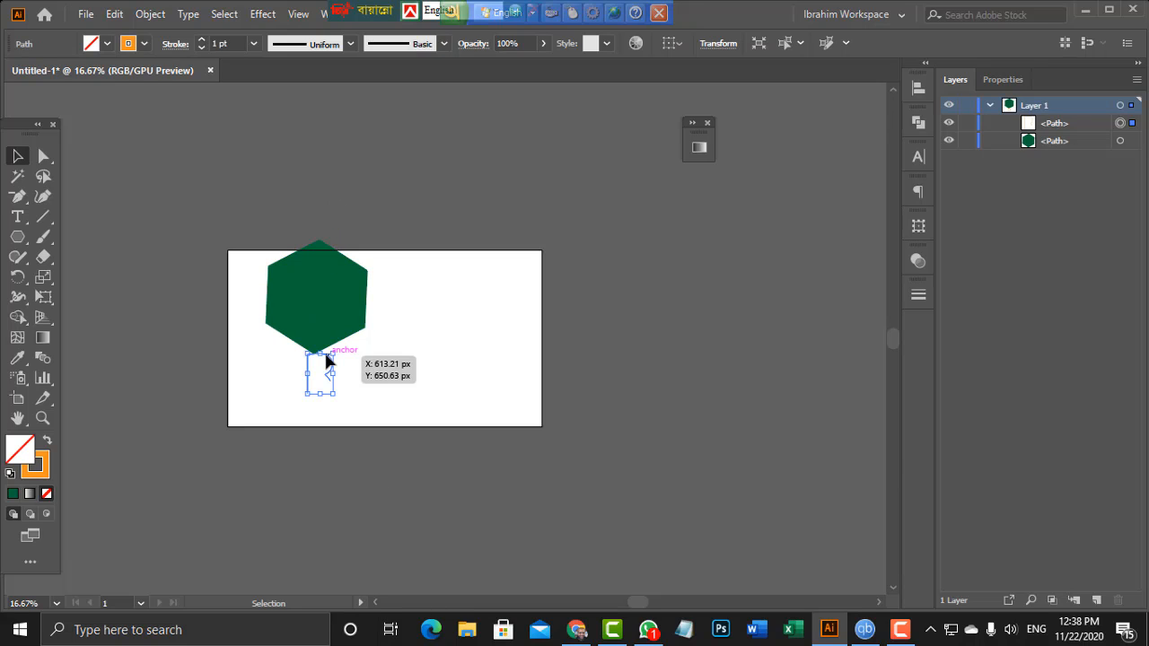
left_click(109, 44)
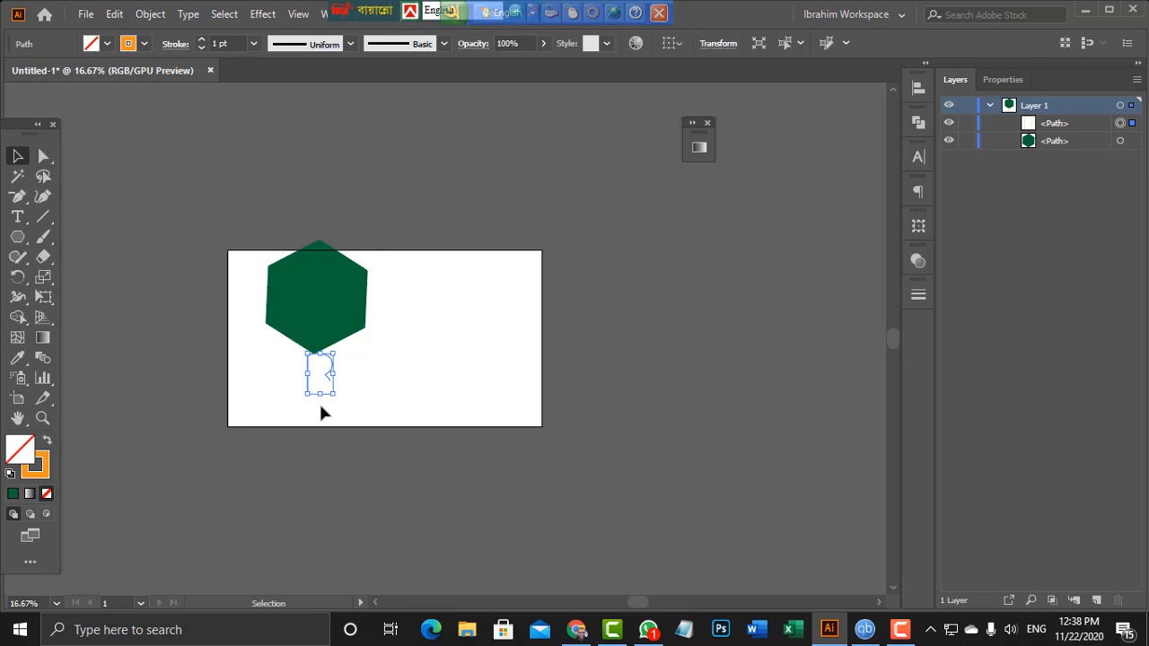
key("Delete")
left_click_drag(296, 302, 334, 346)
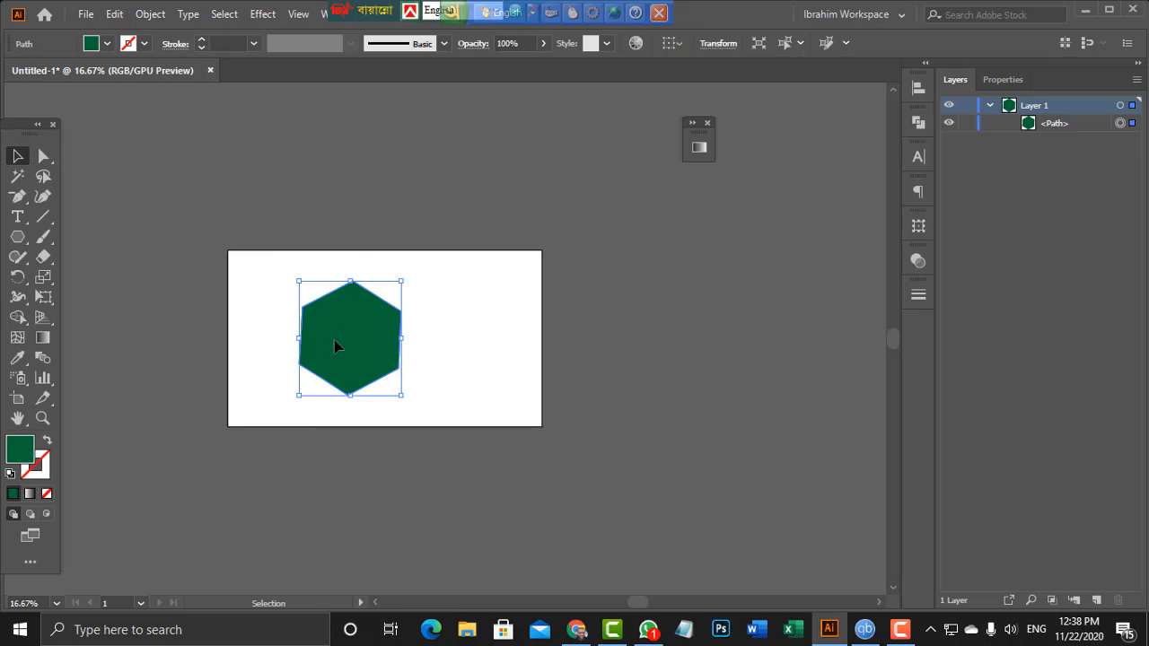
Examine the file formats offered for saving the document, leaving it unsaved
left_click(85, 15)
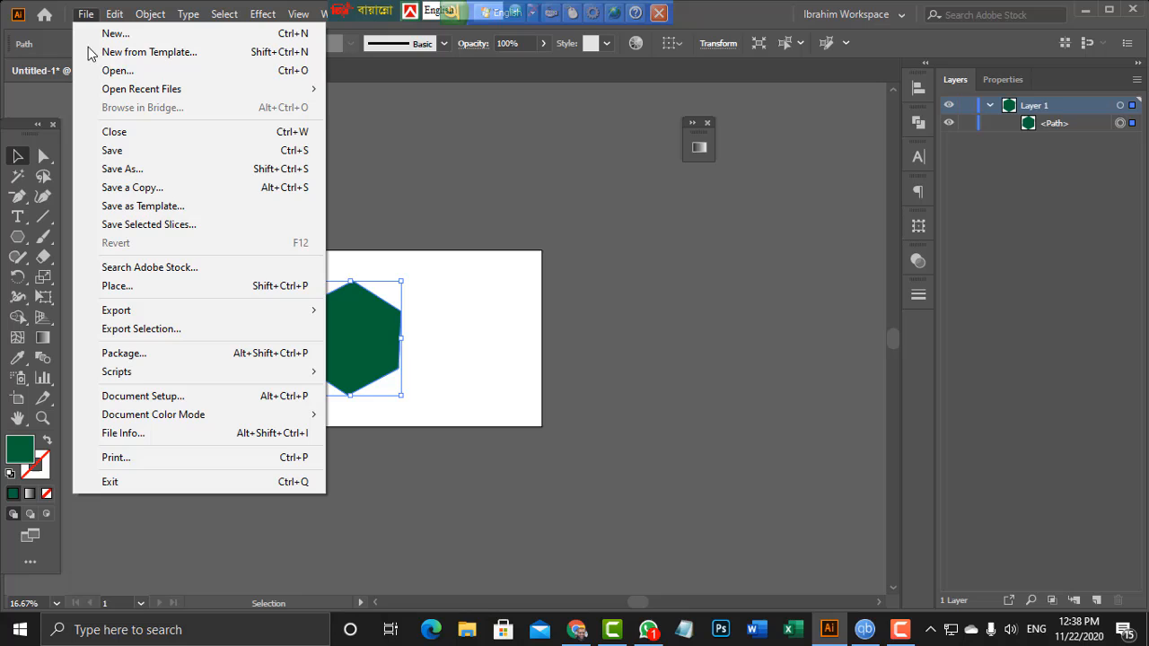
left_click(150, 157)
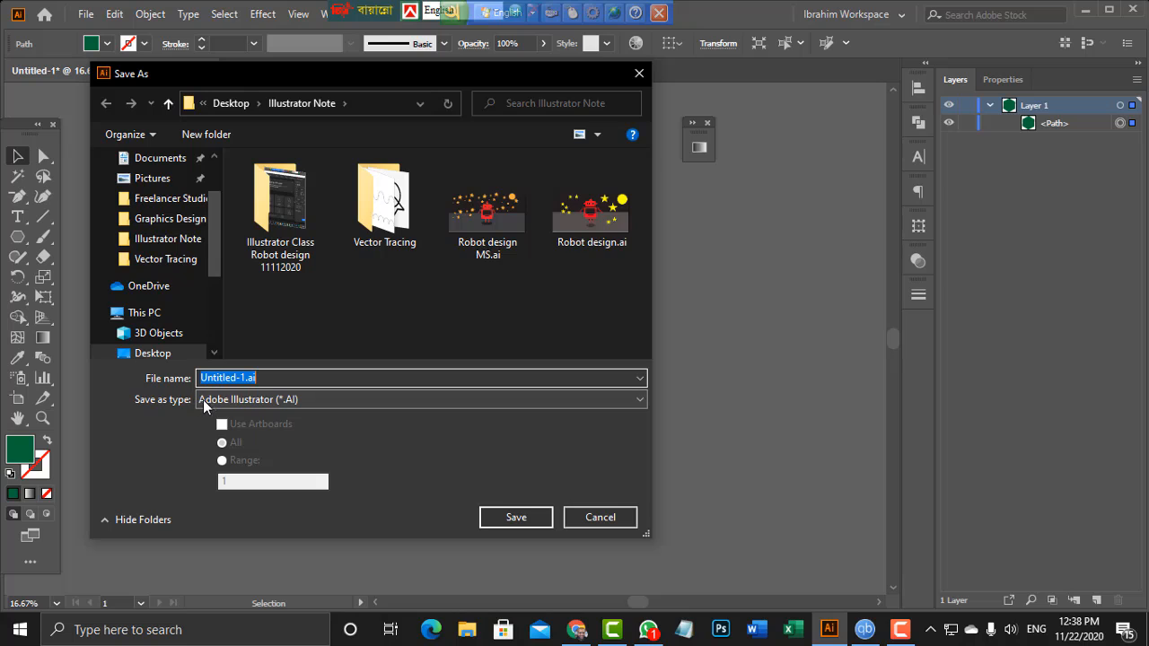
left_click(285, 402)
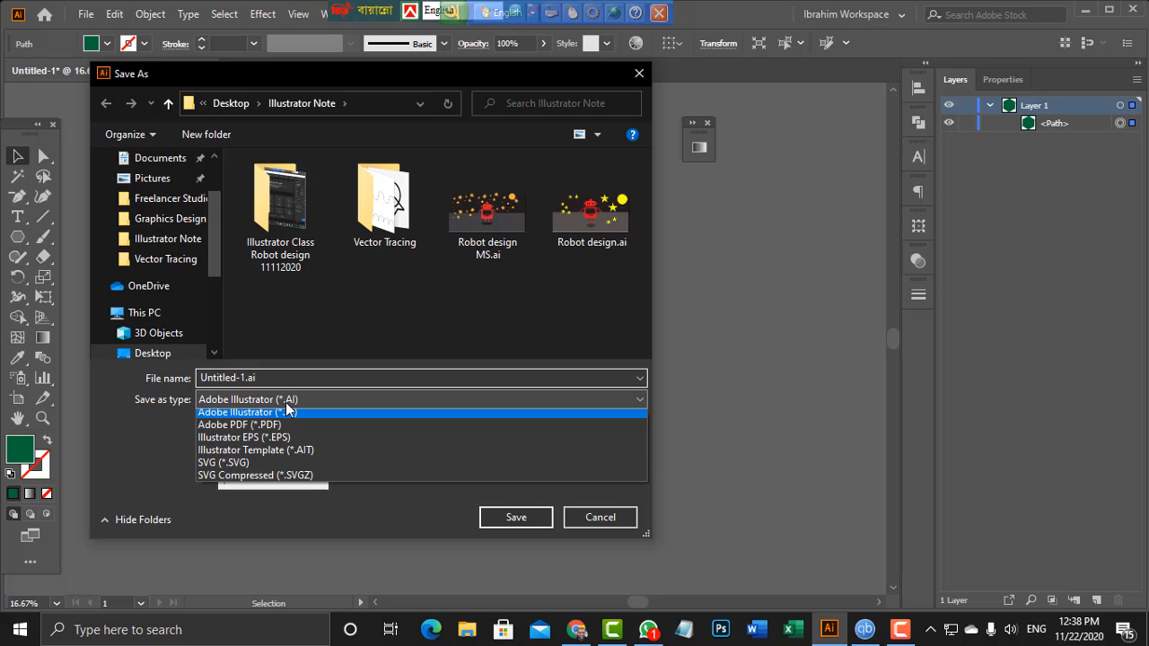
left_click(286, 404)
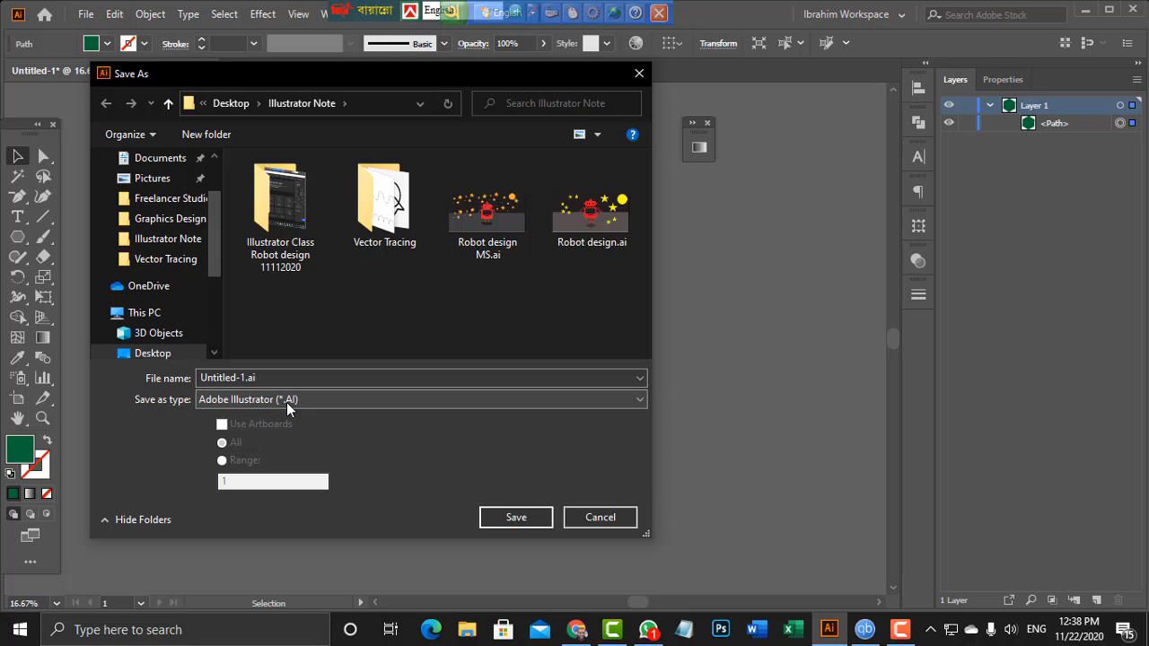
left_click(286, 403)
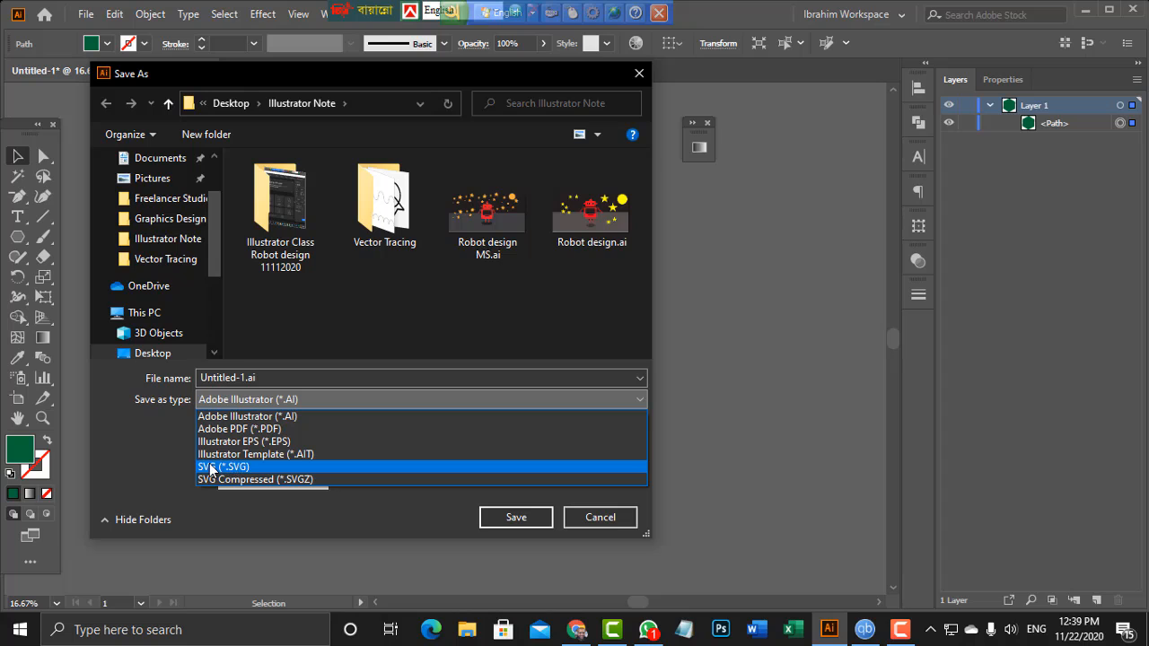
left_click(624, 519)
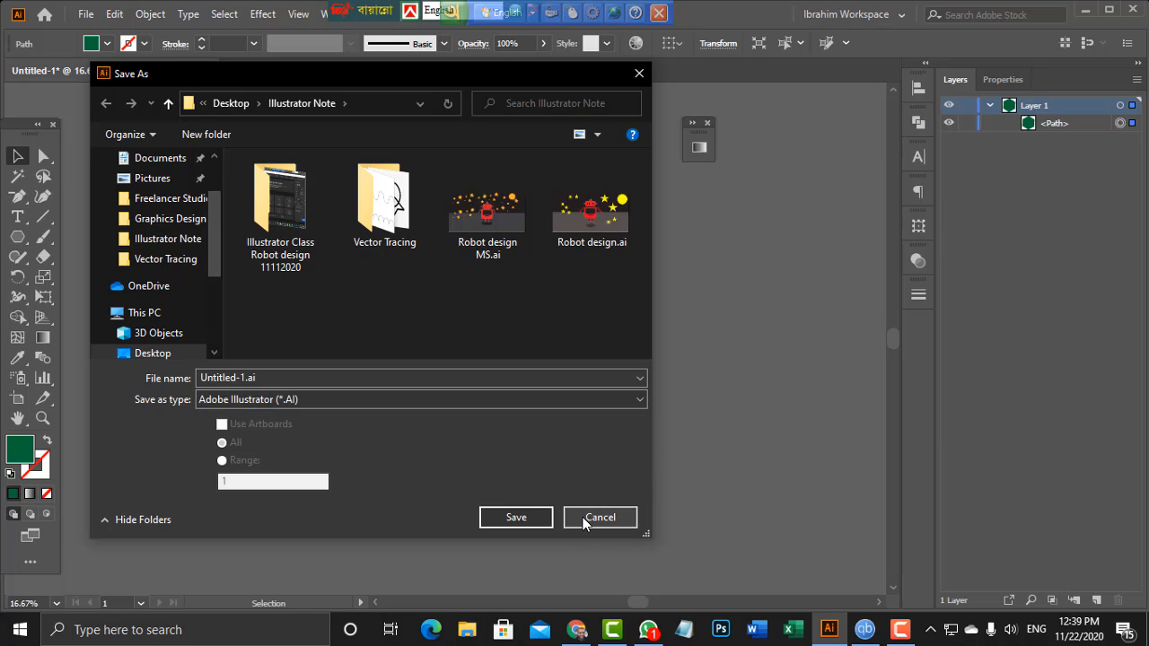
left_click(586, 520)
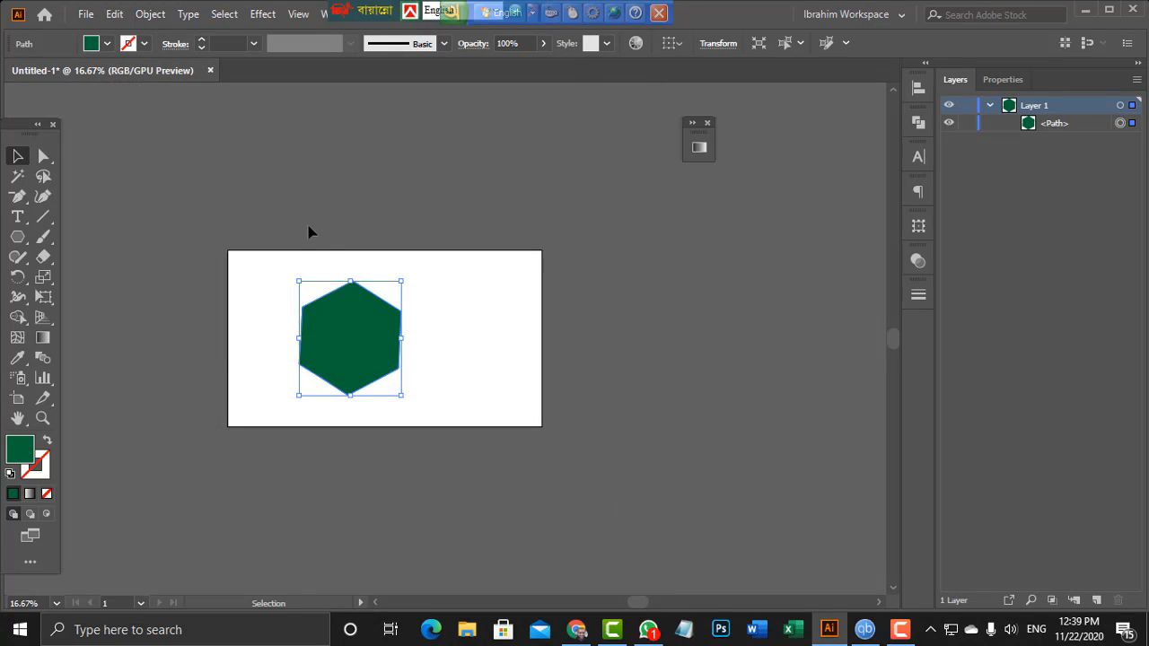
Export the artboard as a JPEG named 11 with Use Artboards on, in RGB at Maximum quality 10 and 300 ppi
left_click(85, 14)
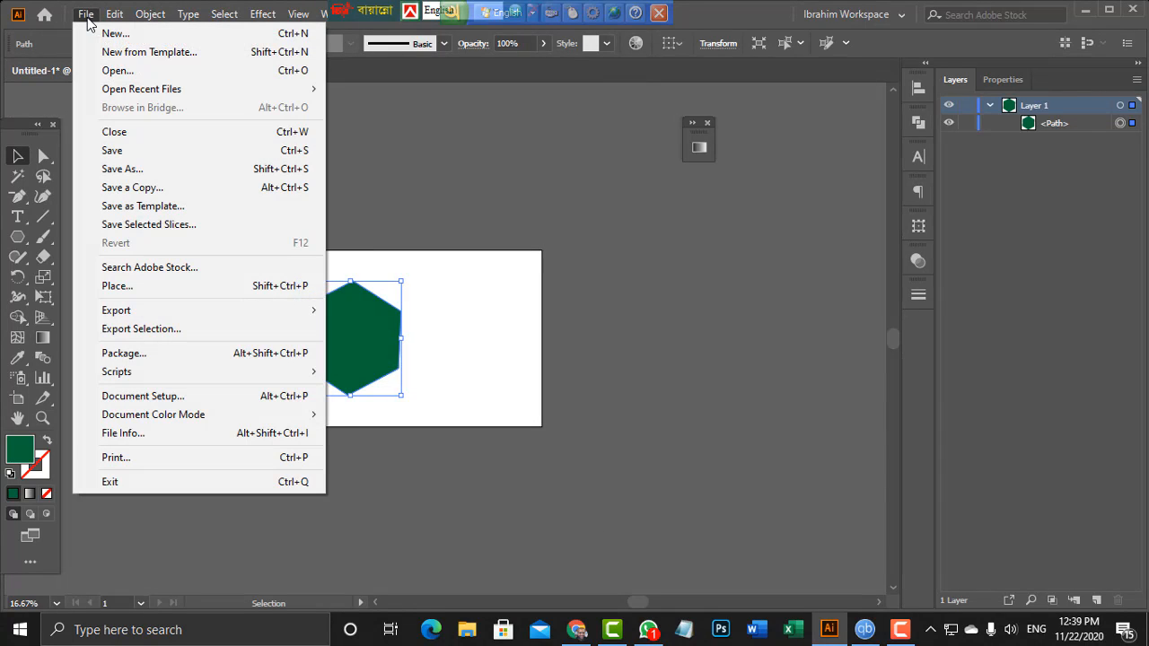
mouse_move(161, 314)
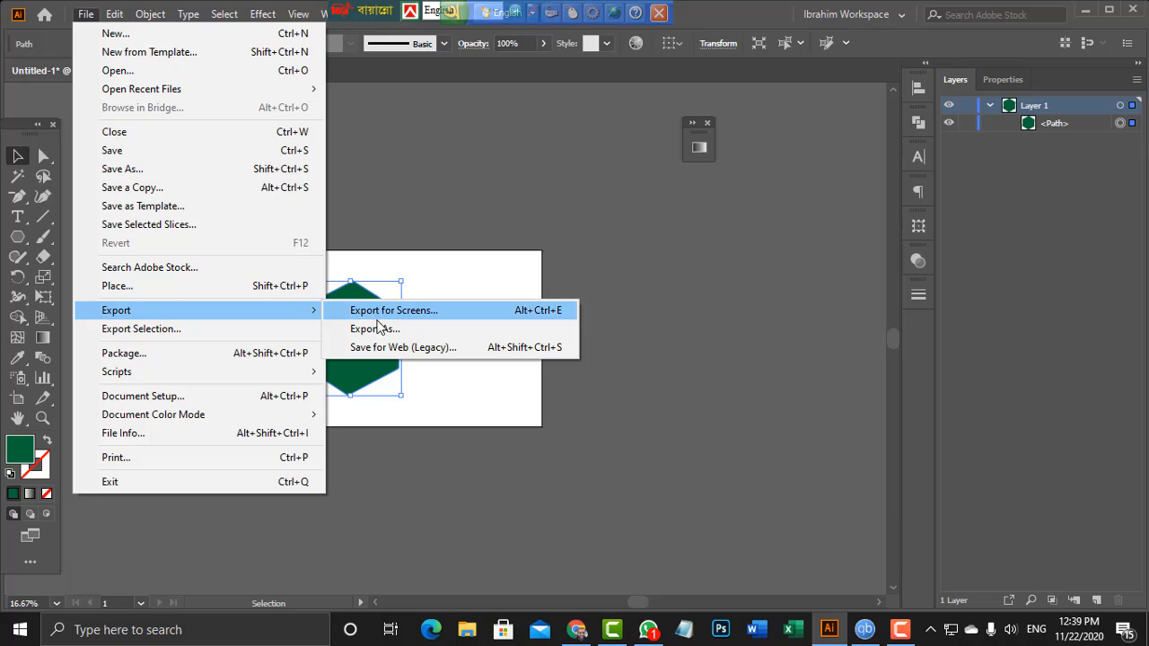
left_click(377, 329)
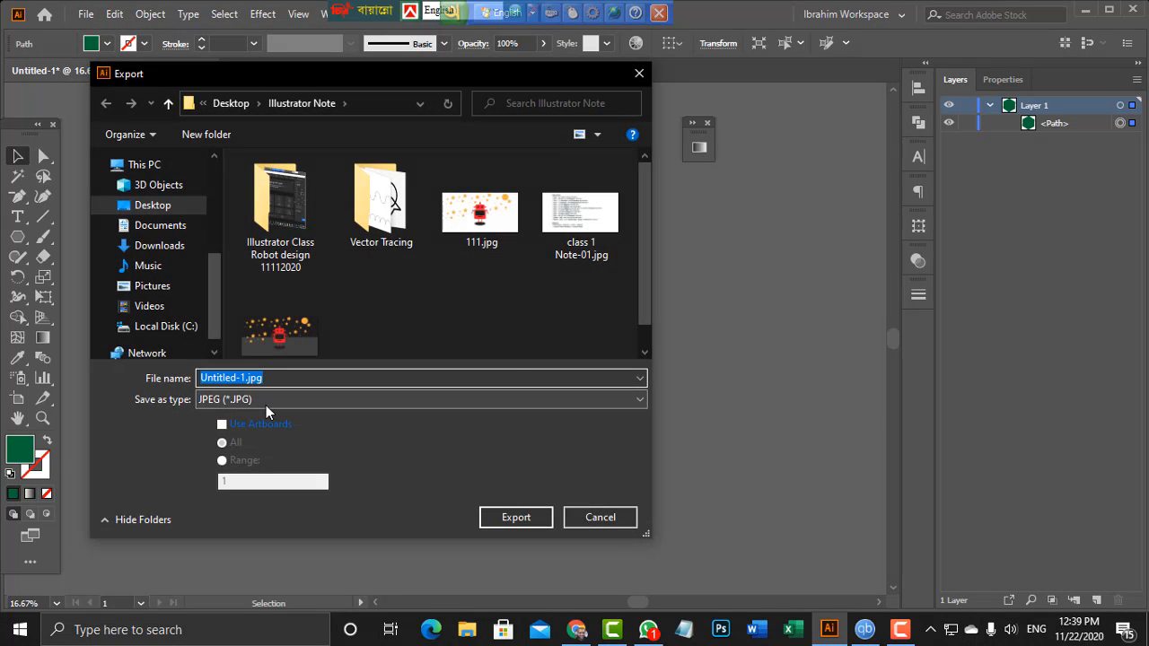
left_click(279, 401)
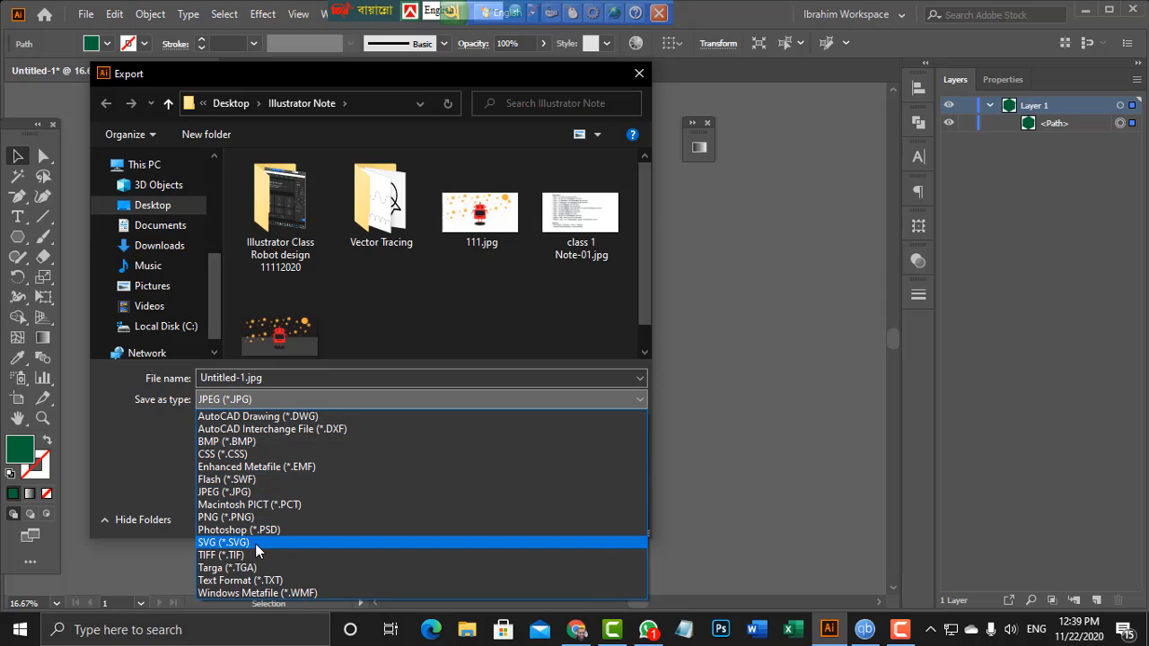
left_click(212, 493)
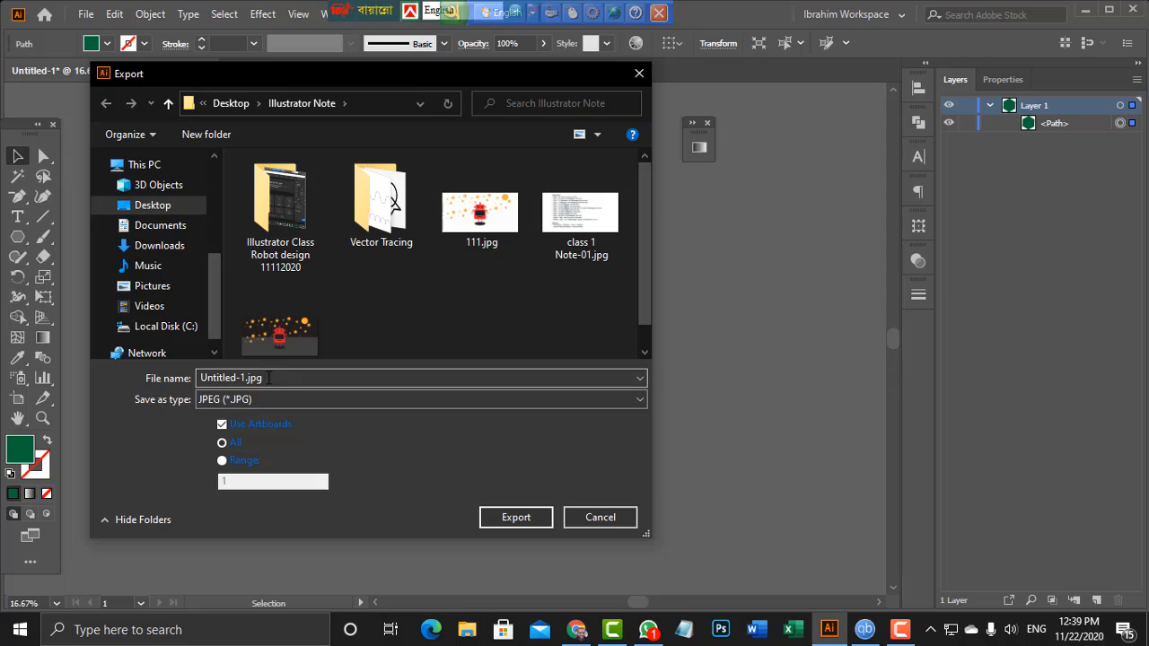
double_click(268, 377)
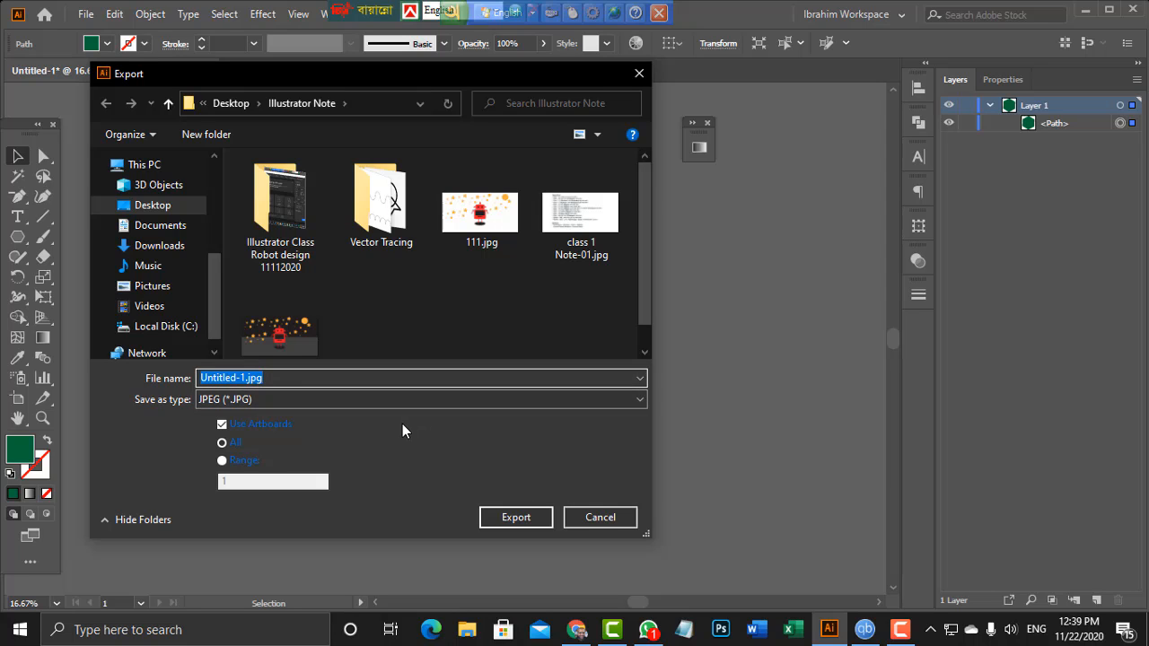
type("11")
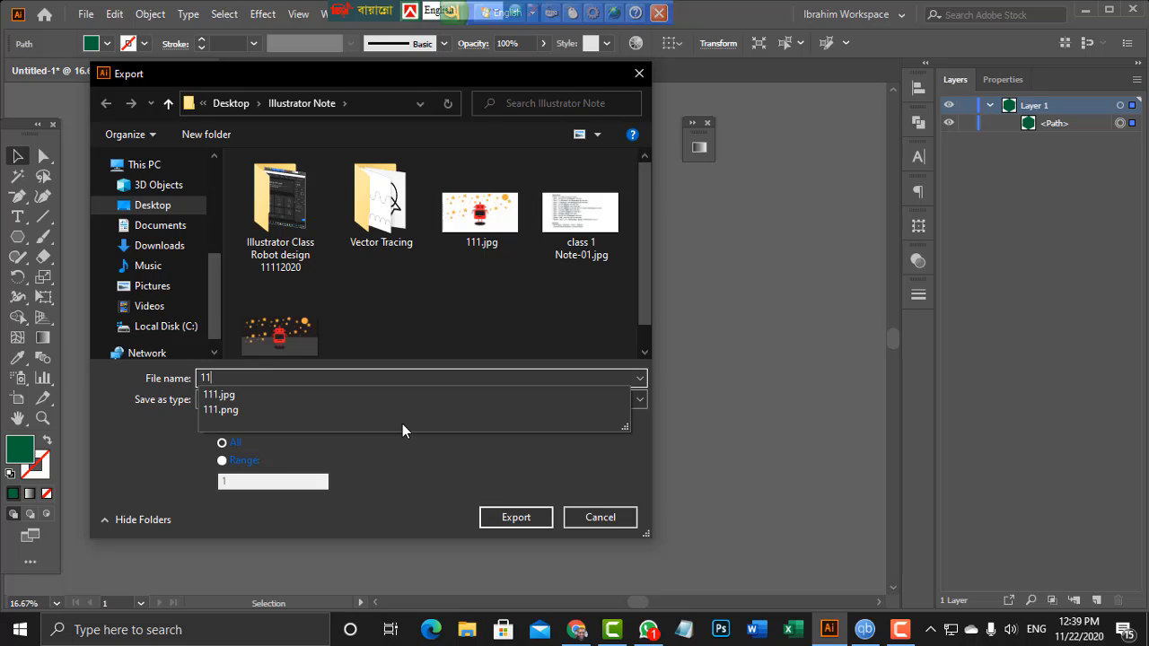
left_click(524, 477)
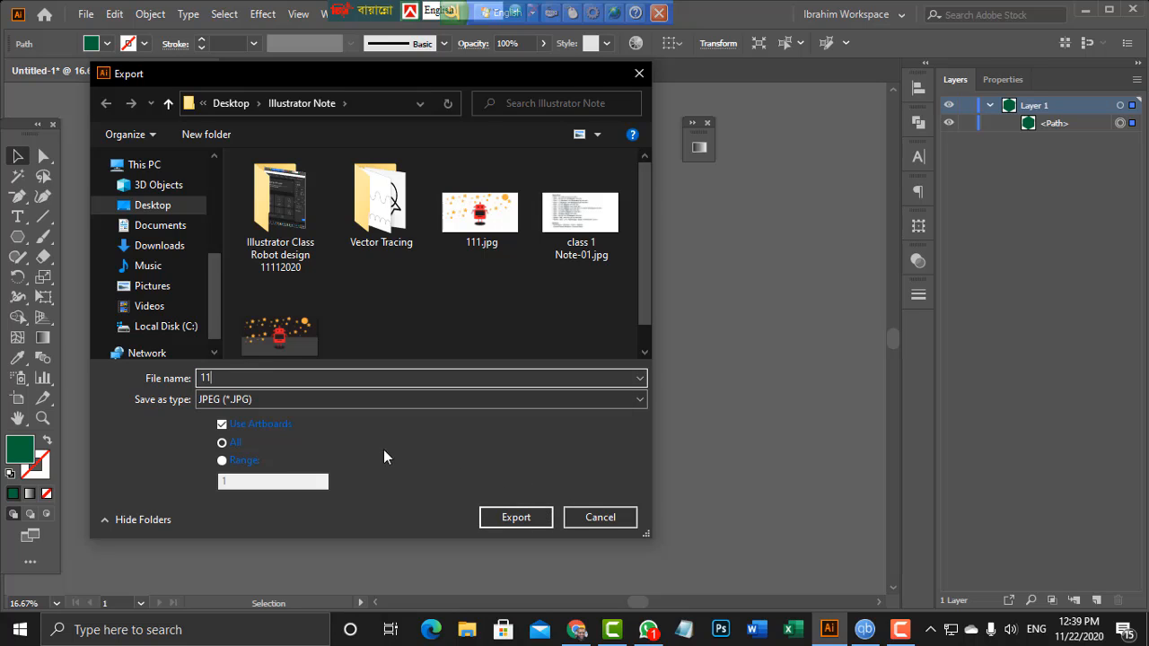
left_click(523, 515)
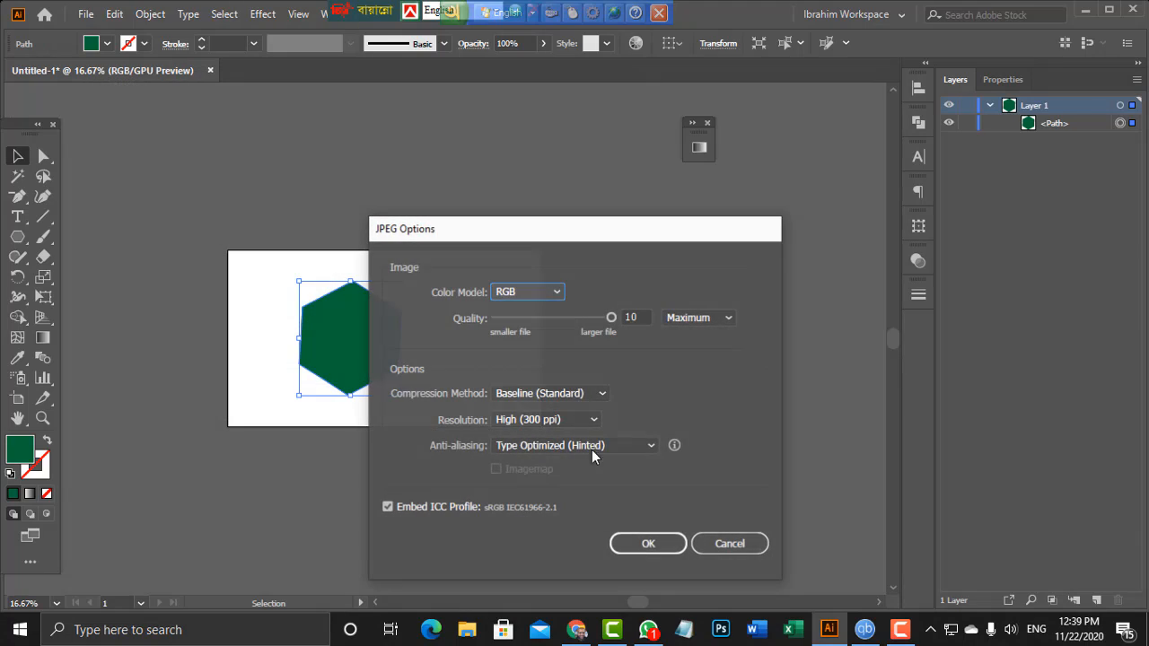
left_click(650, 544)
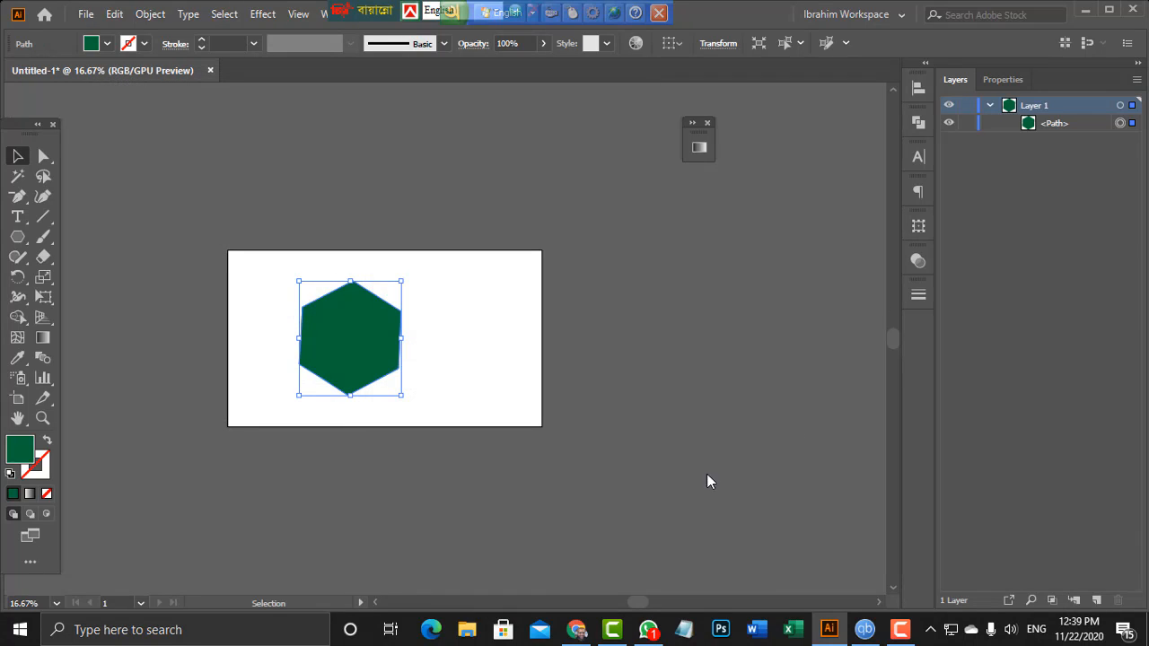
View the exported 11-01.jpg from the desktop's Illustrator Note folder, closing the image after checking it
left_click(1084, 9)
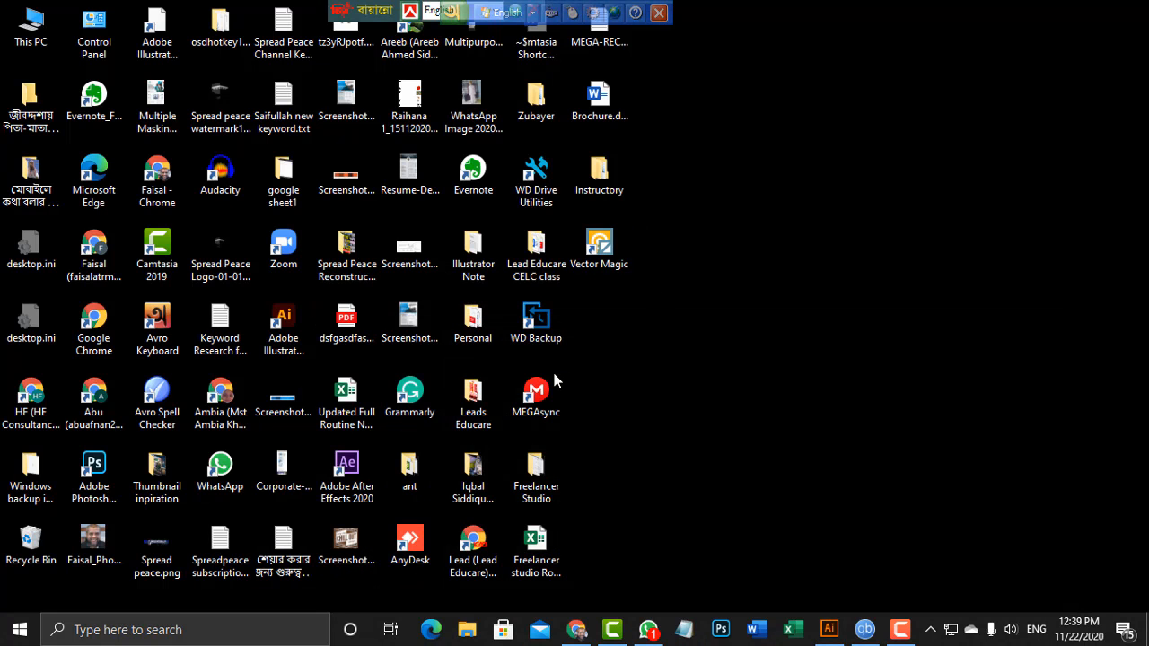
double_click(473, 260)
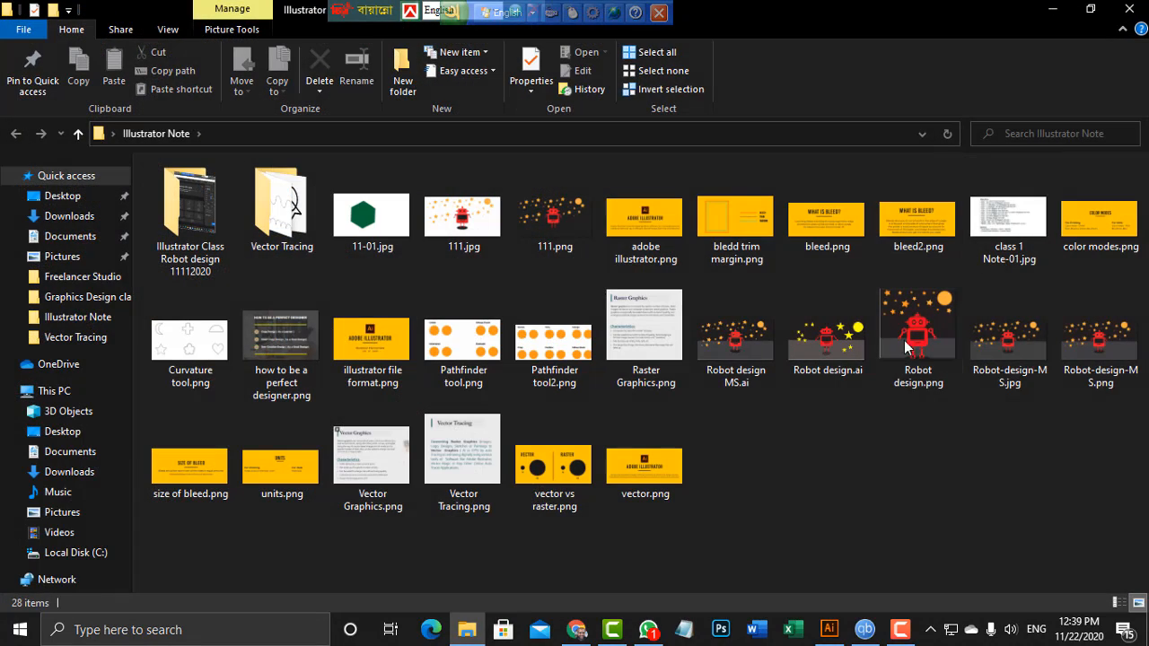
double_click(384, 240)
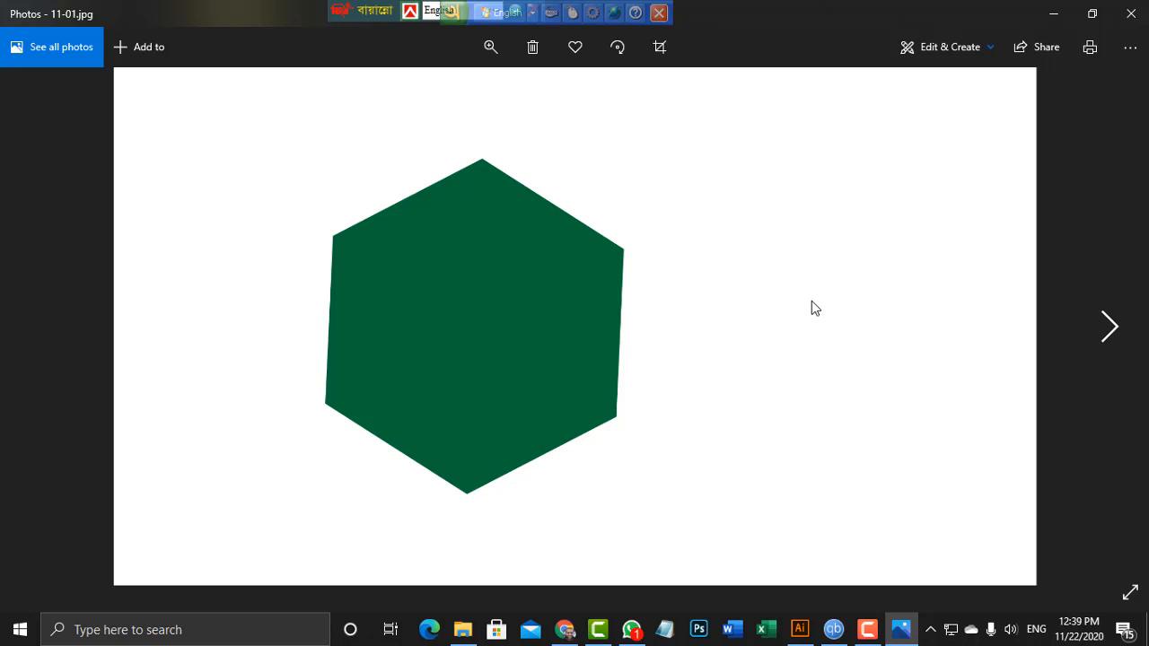
left_click(1127, 25)
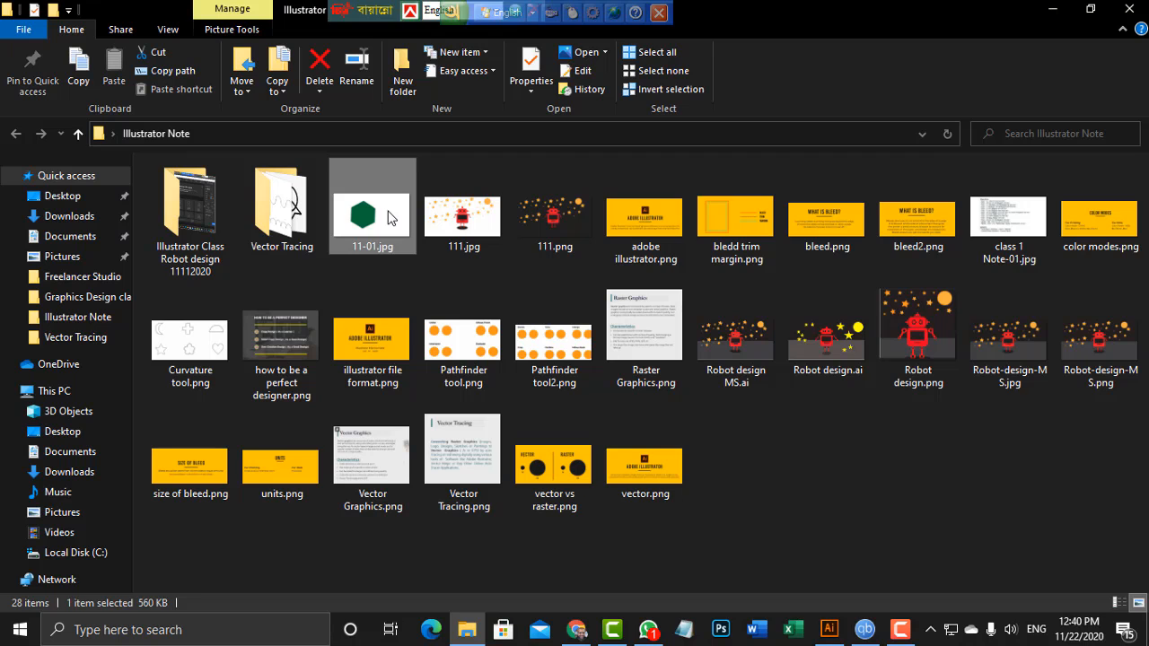
Delete 11-01.jpg from the Illustrator Note folder and switch back to Illustrator
key("Delete")
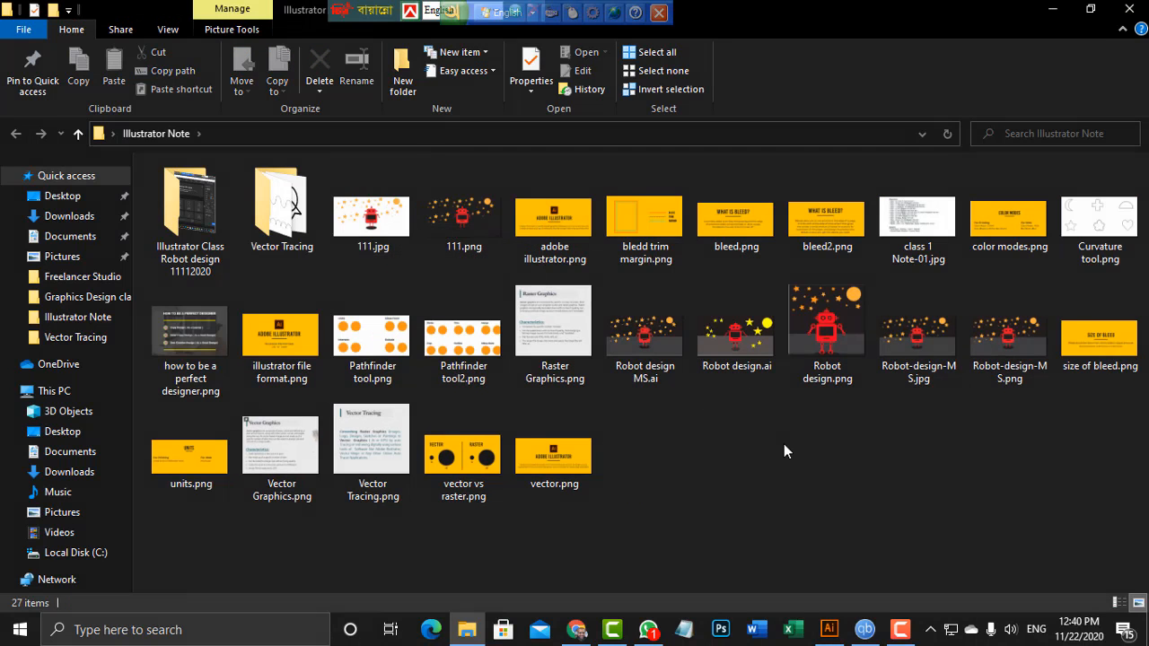
left_click(1128, 9)
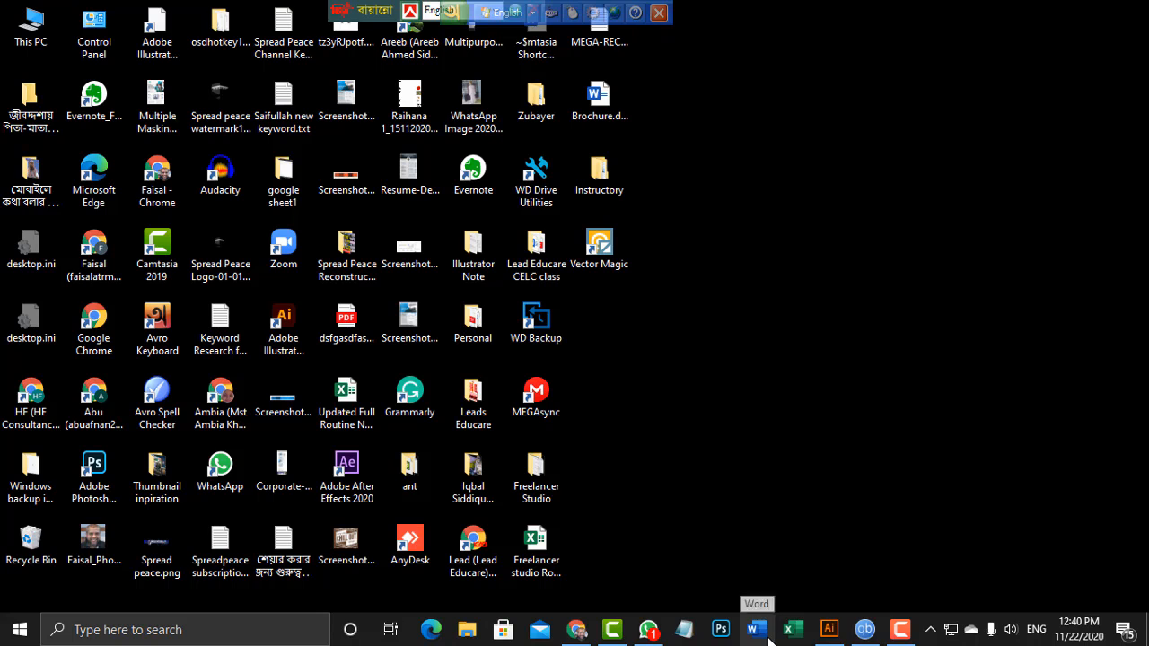
left_click(830, 635)
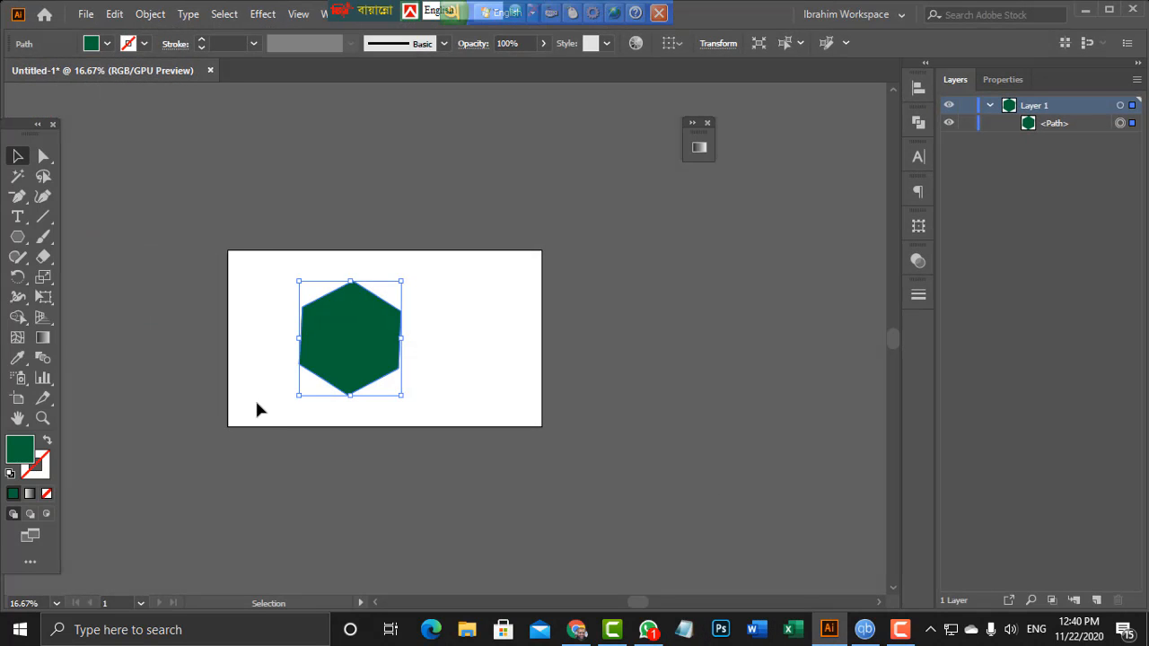
Delete the green hexagon from the artboard and activate the Pen tool
key("Delete")
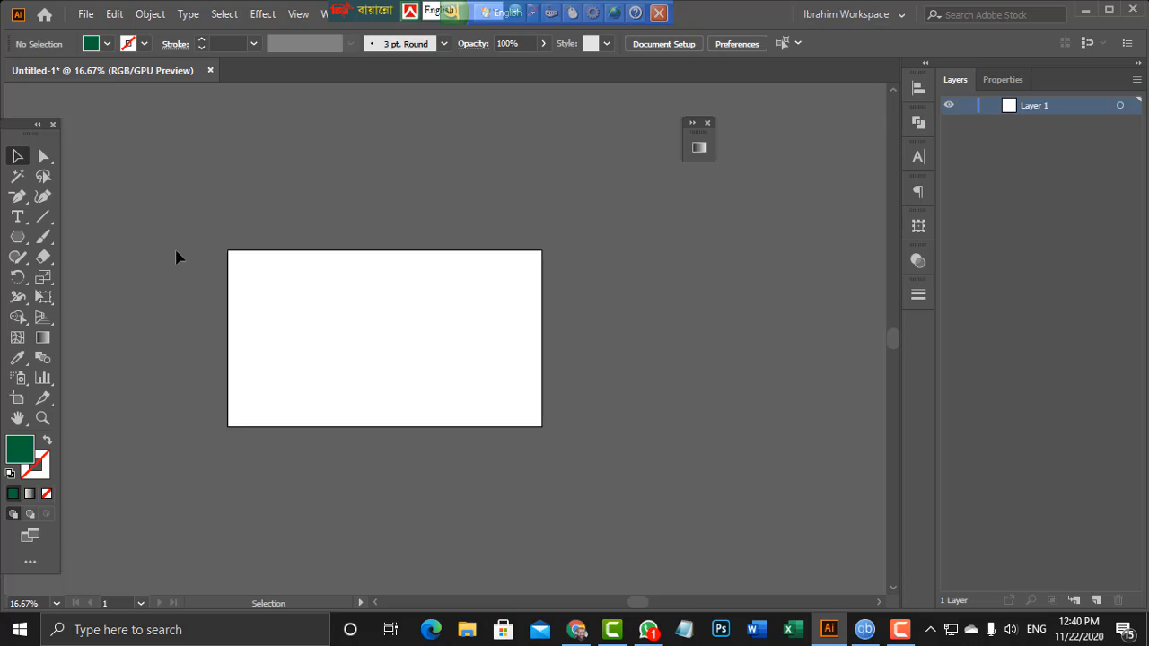
scroll(176, 258, "down", 1)
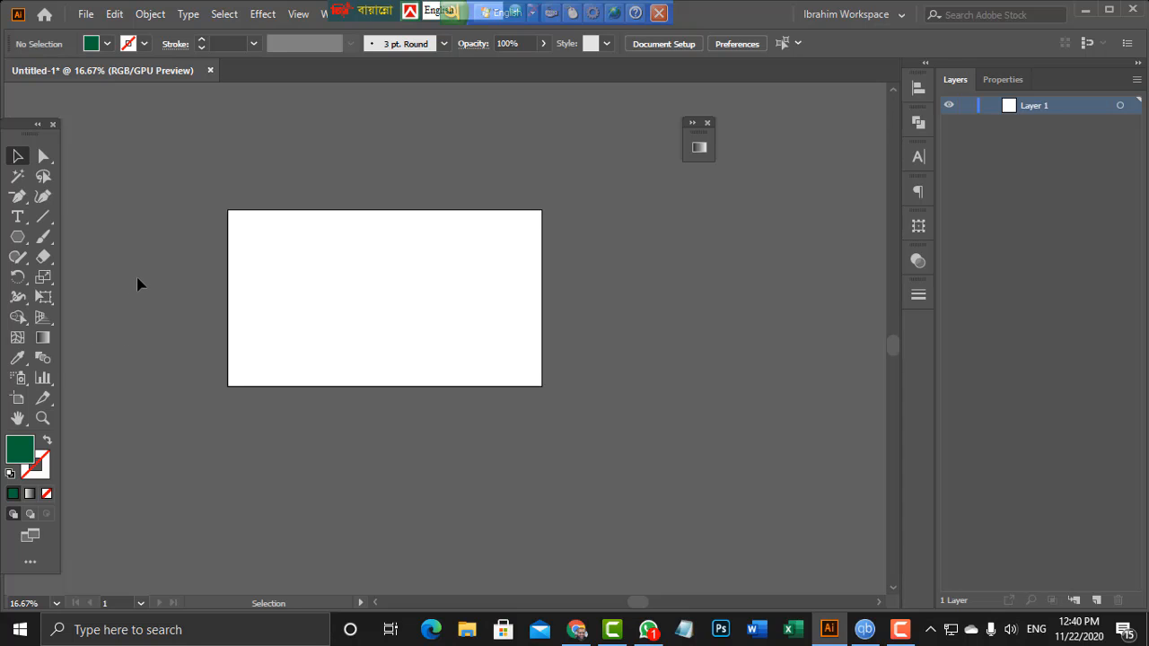
left_click(22, 200)
left_click(27, 208)
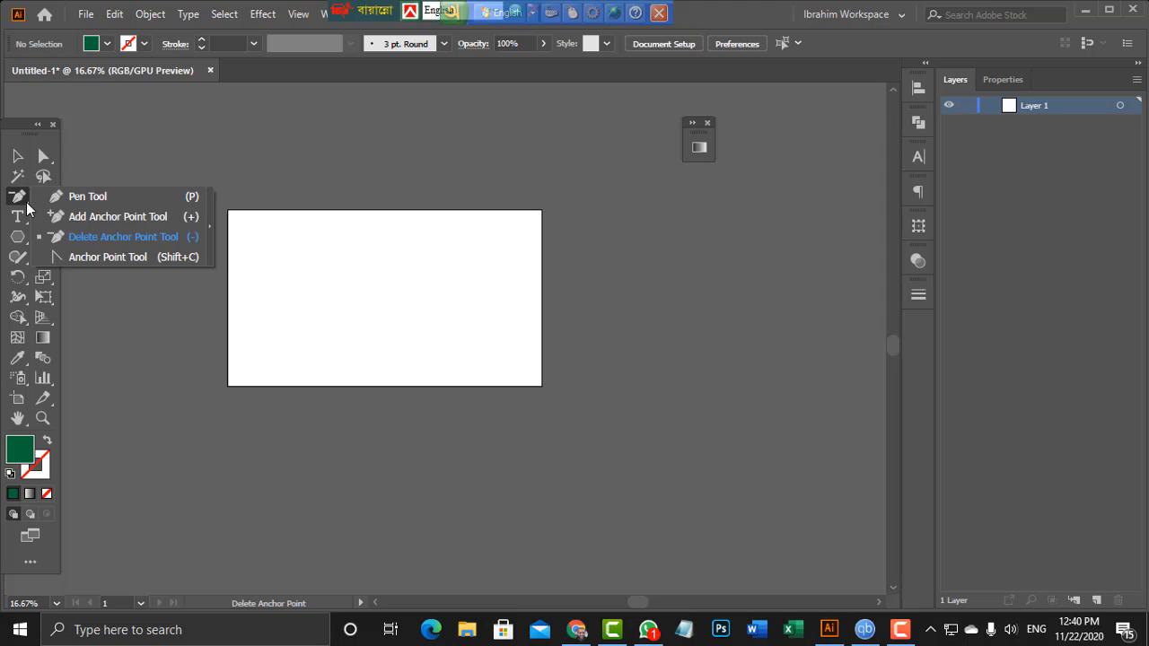
left_click(109, 199)
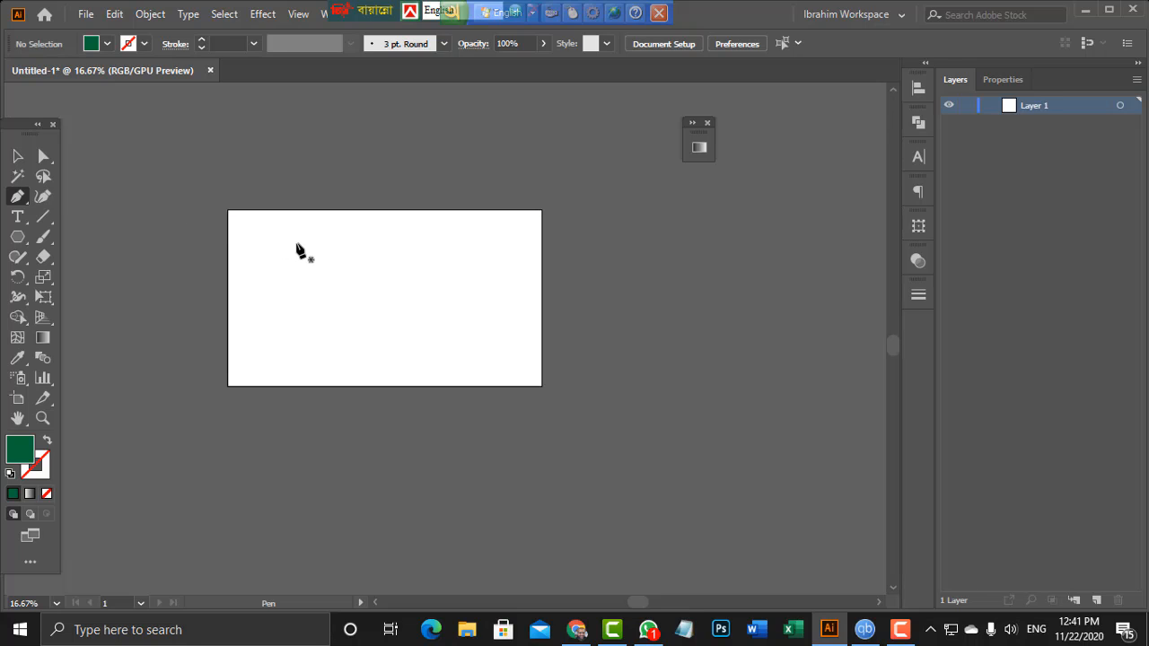
Place _8393479_orig.jpg from the Vector Tracing folder inside Illustrator Note into the document near the artboard's lower edge
left_click(1086, 11)
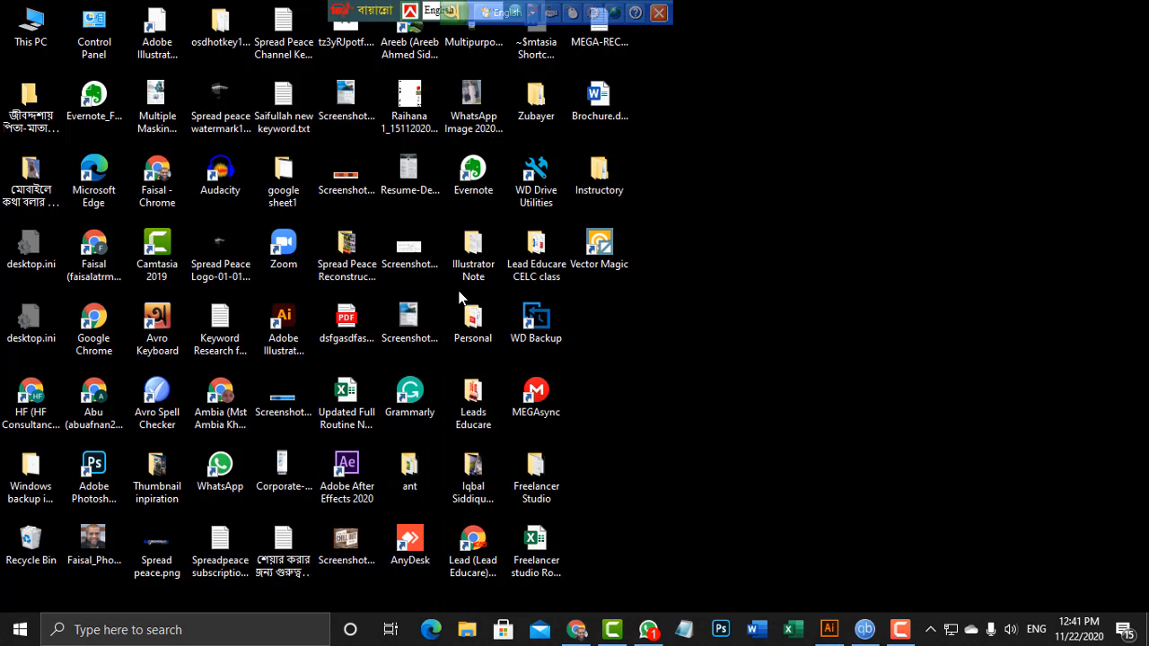
double_click(465, 253)
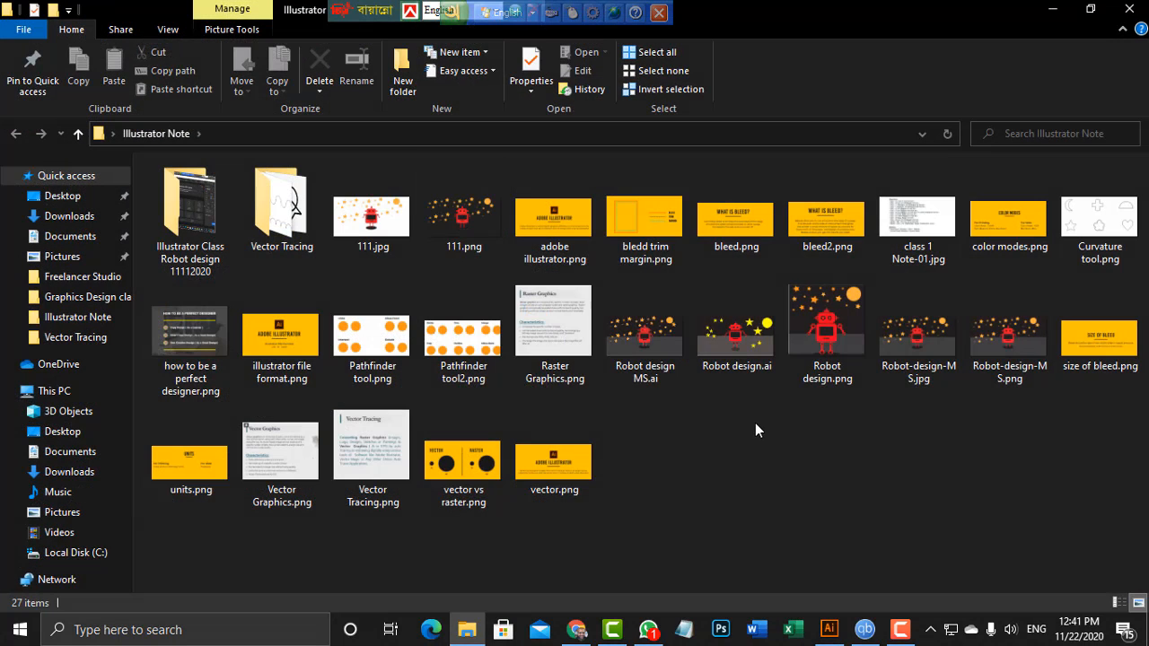
double_click(293, 220)
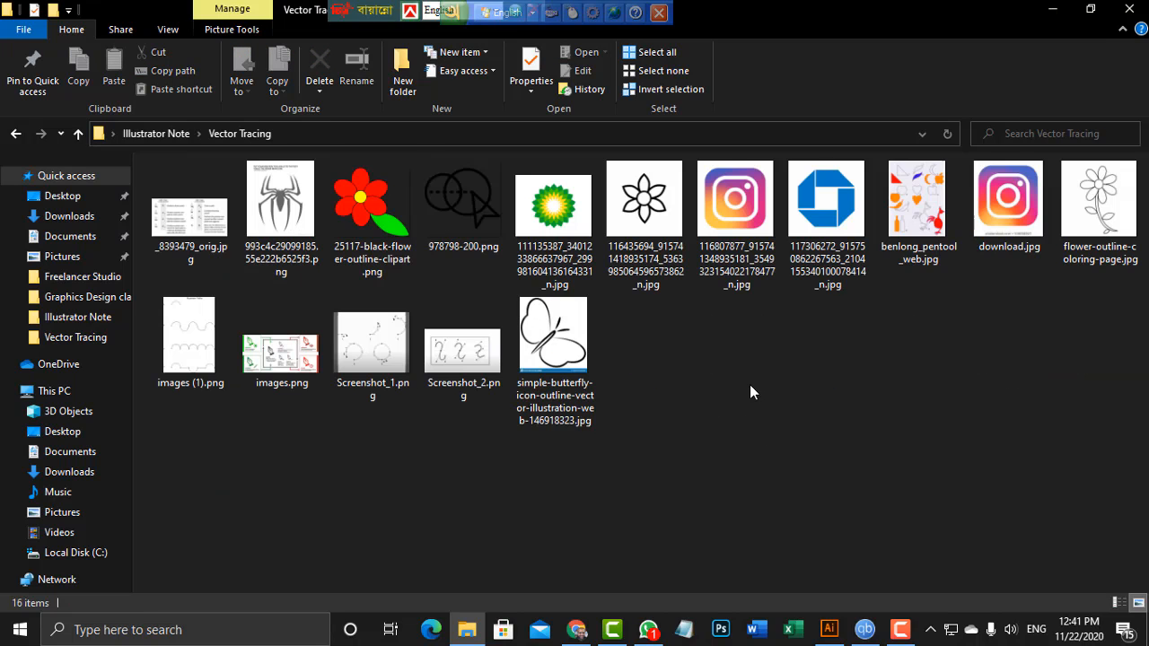
left_click_drag(170, 240, 479, 388)
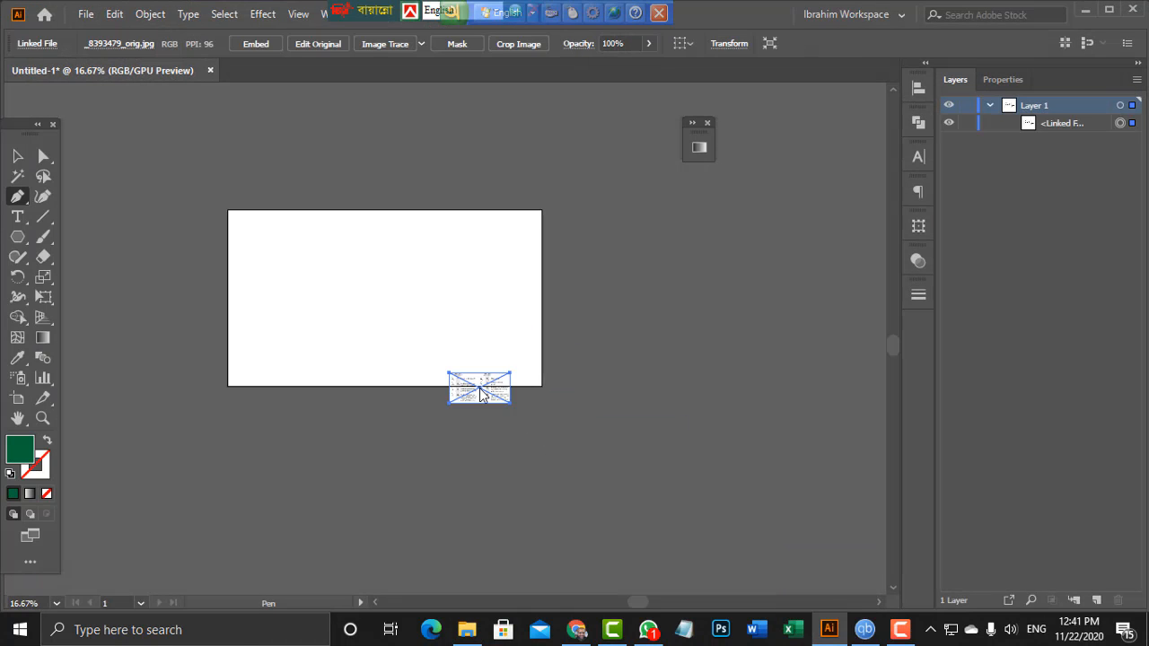
Enlarge the placed Pen-tool cursor chart across the artboard's right edge and embed the image
left_click(17, 155)
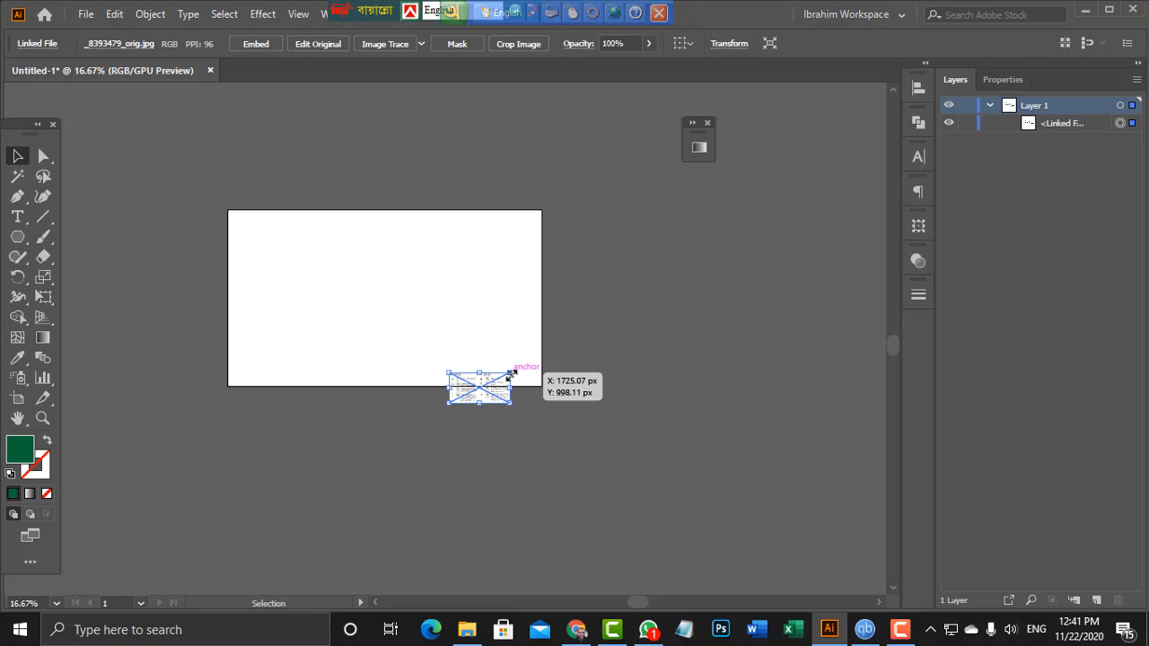
left_click_drag(511, 373, 733, 262)
left_click_drag(500, 424, 686, 314)
left_click(242, 44)
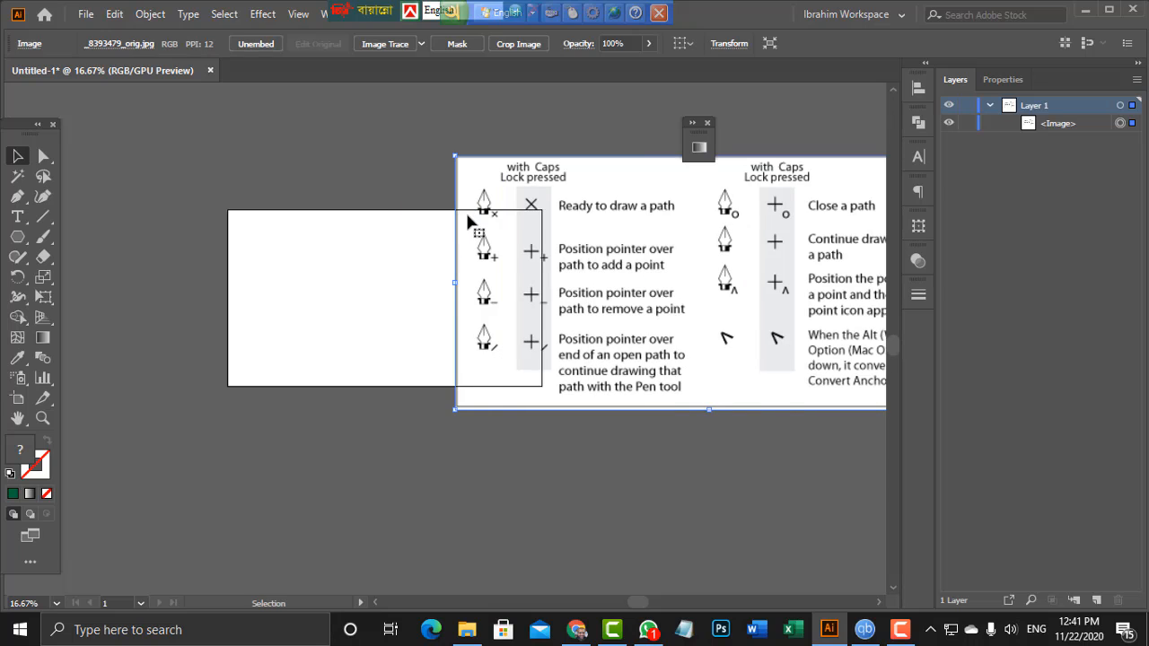
left_click(17, 196)
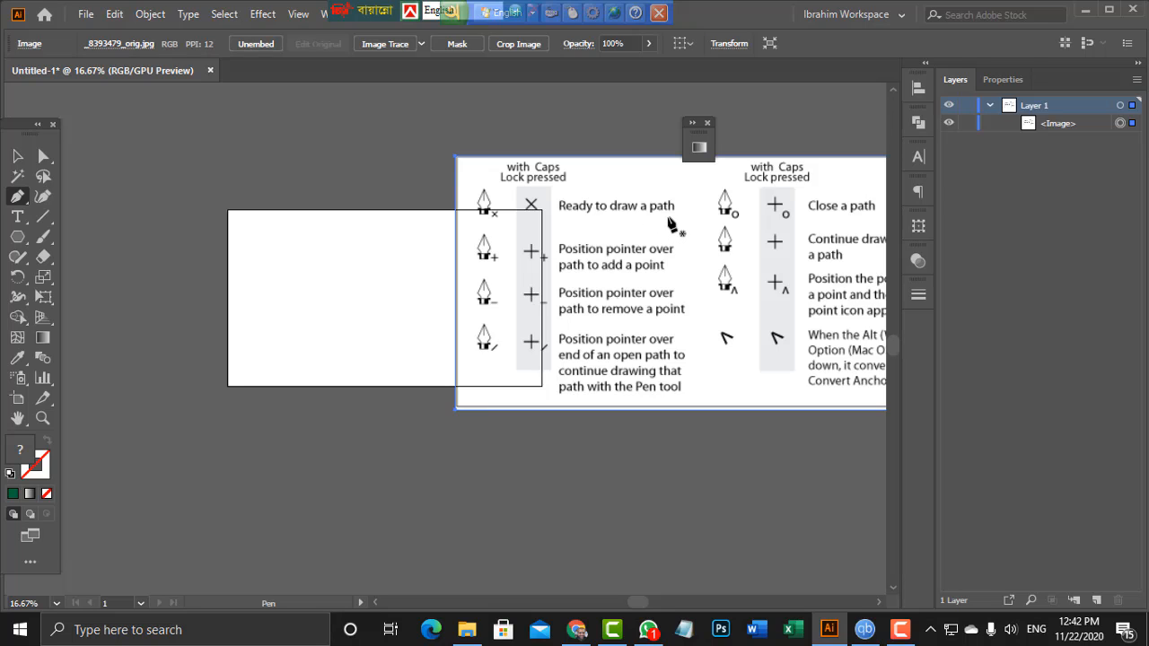
left_click(314, 235)
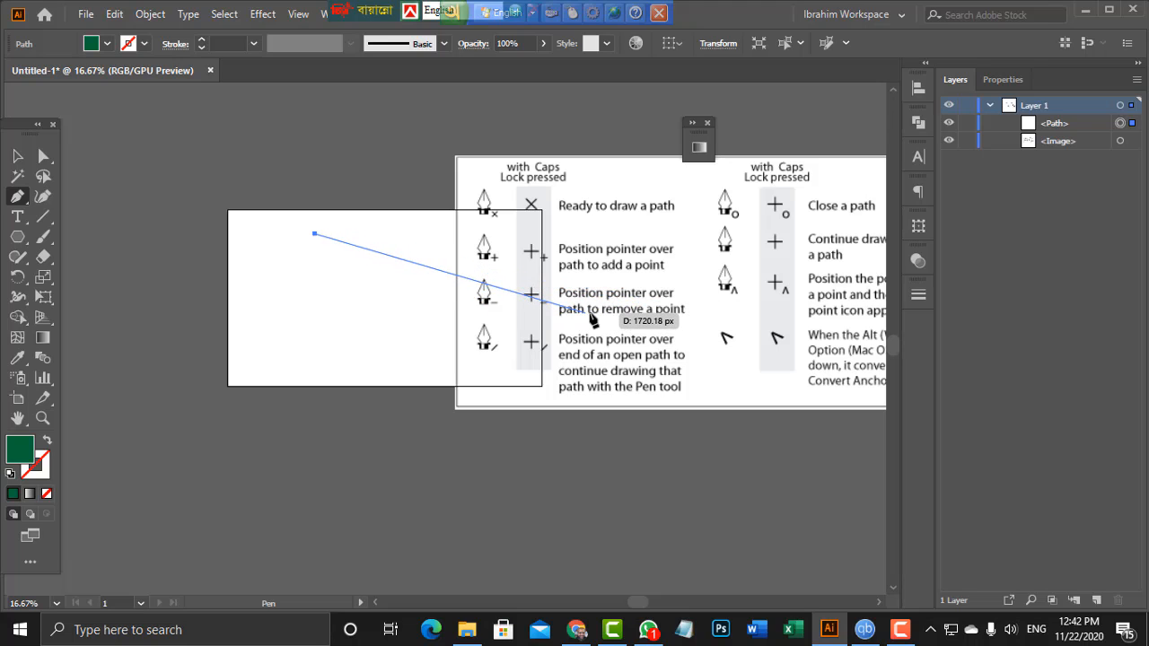
left_click(317, 241)
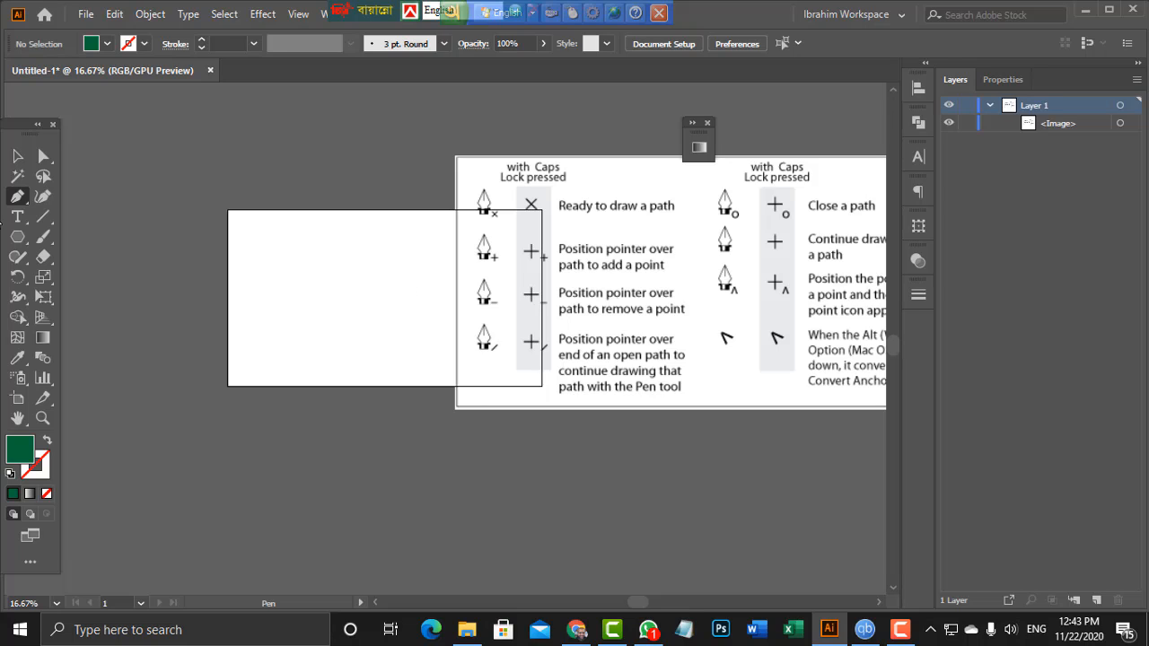
Draw a straight vertical path segment about 756 px long with the Pen tool on the artboard's empty area
left_click(18, 200)
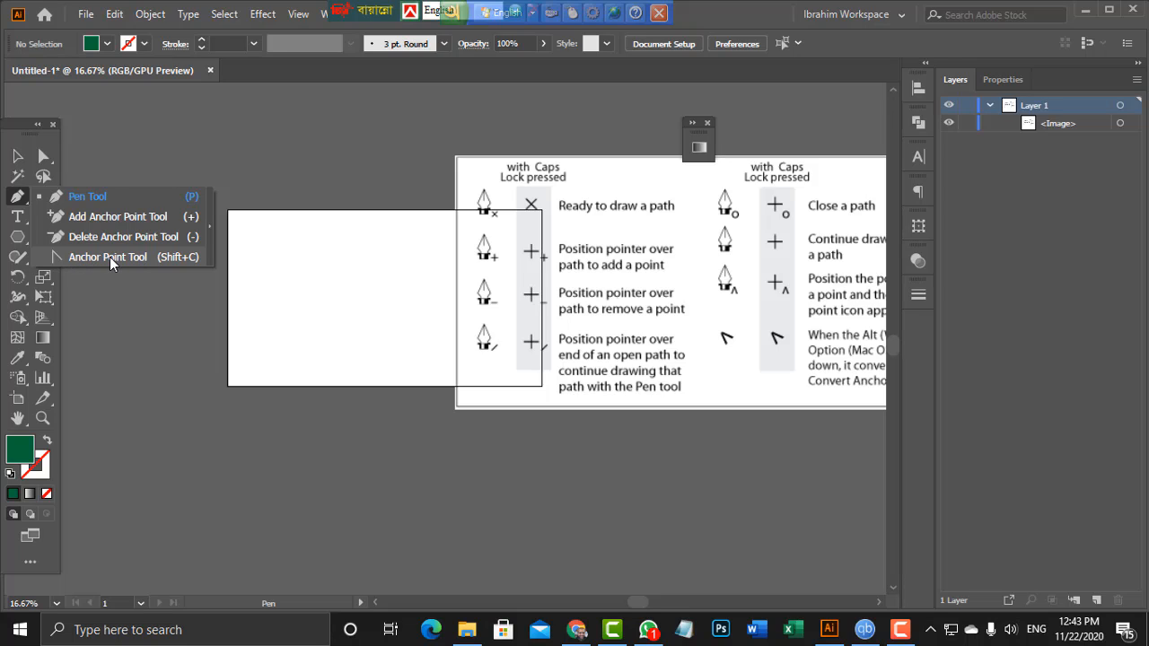
left_click(19, 197)
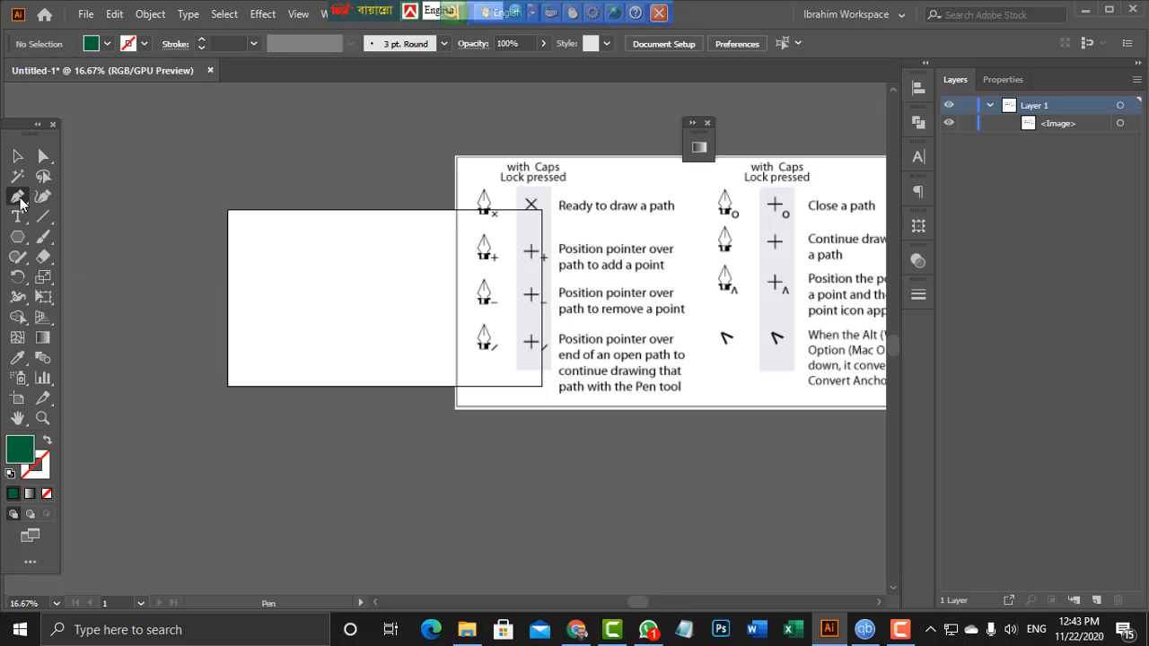
left_click(299, 232)
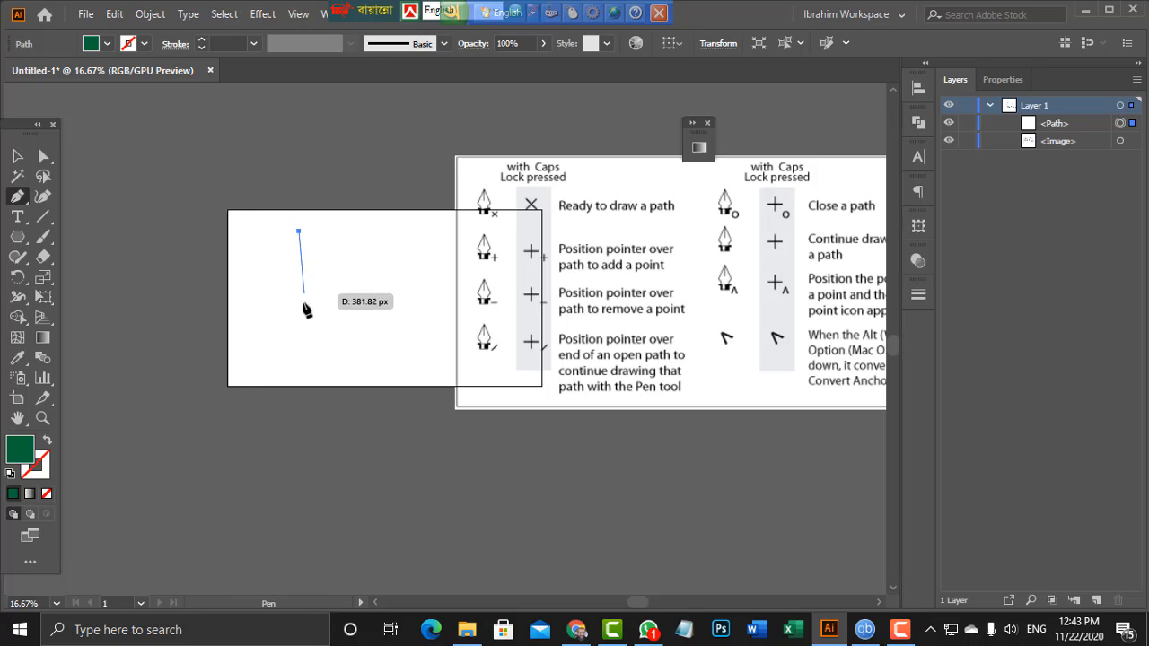
left_click(300, 357)
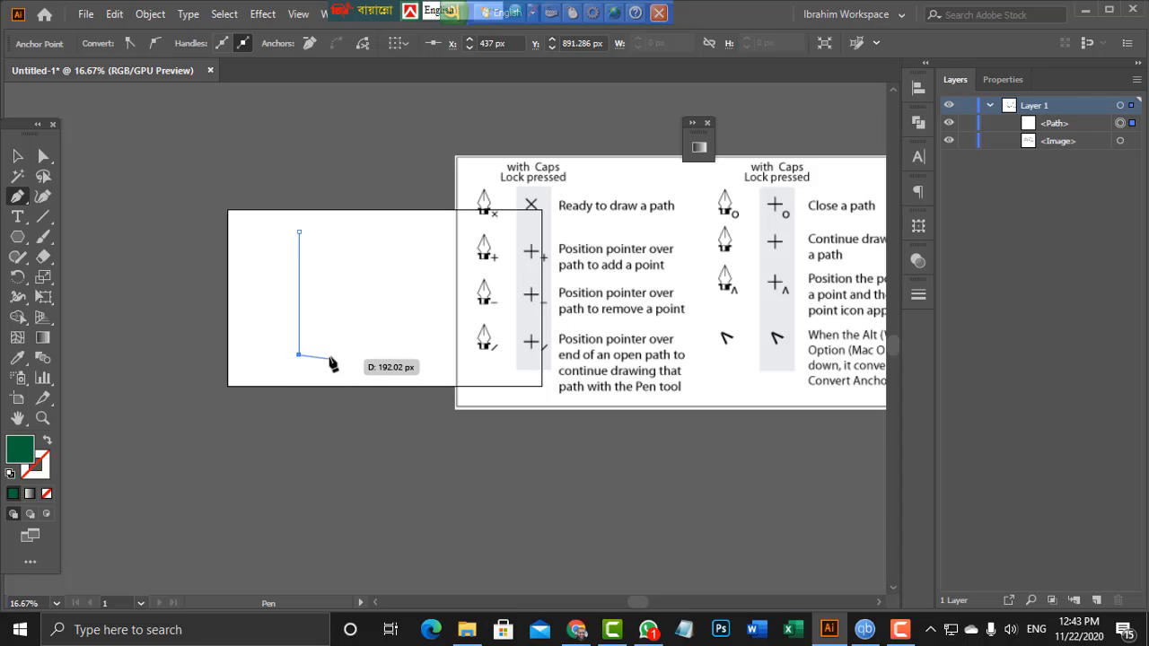
left_click(300, 234)
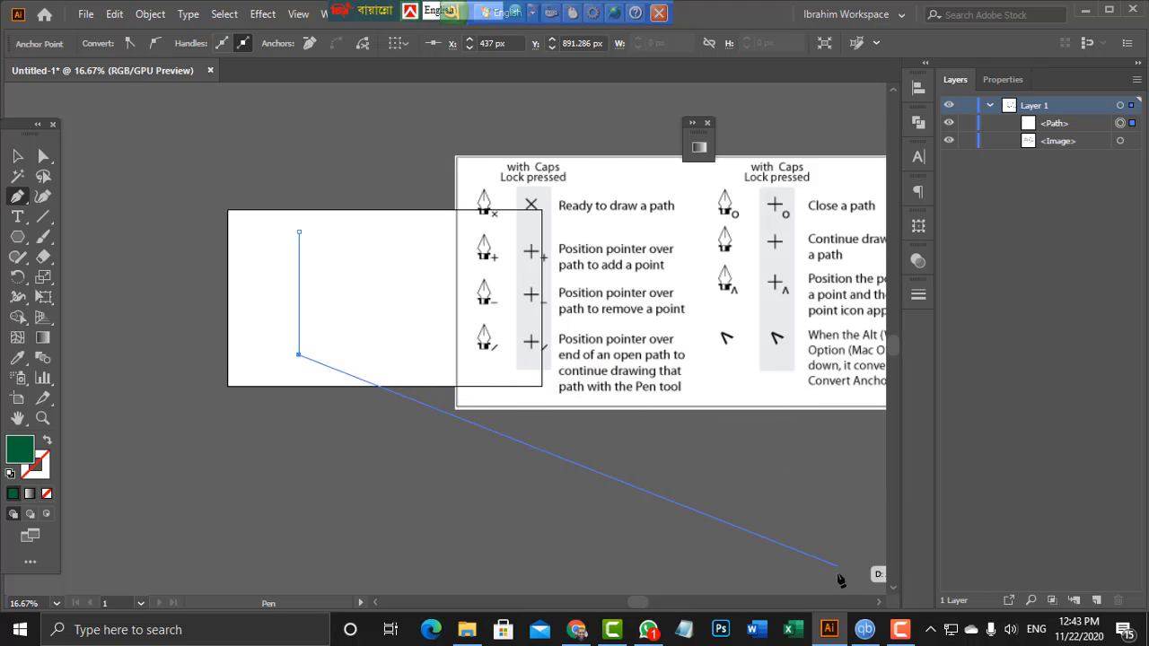
Try to pull a curve handle out of the segment's lower anchor point, and undo it
left_click(881, 604)
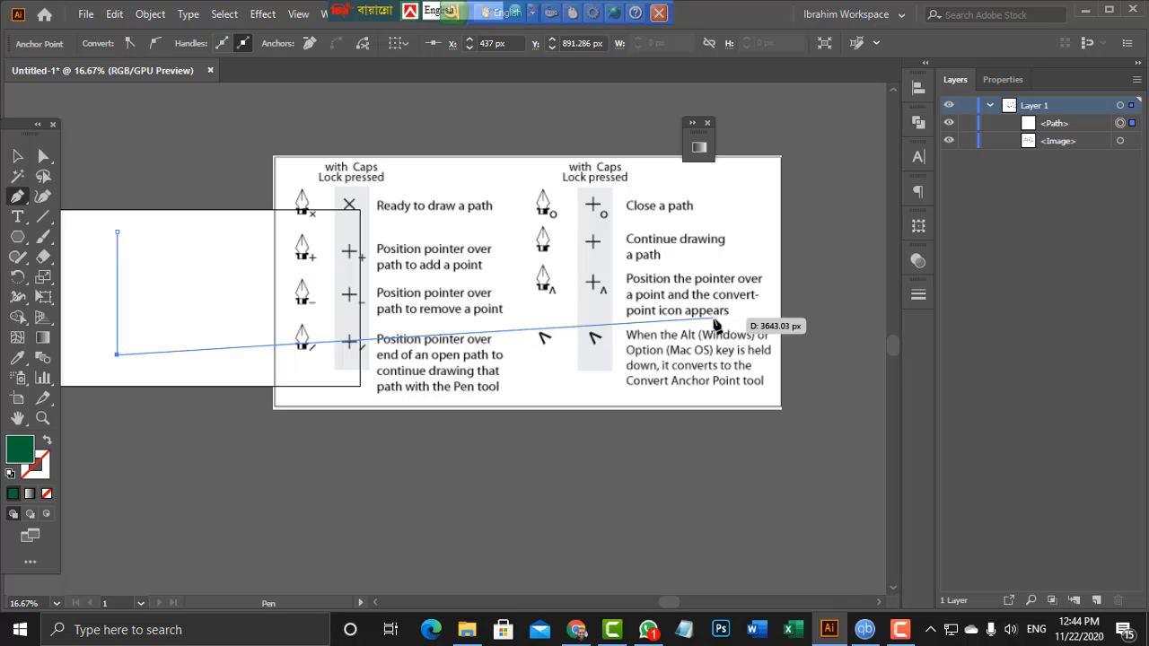
left_click(375, 603)
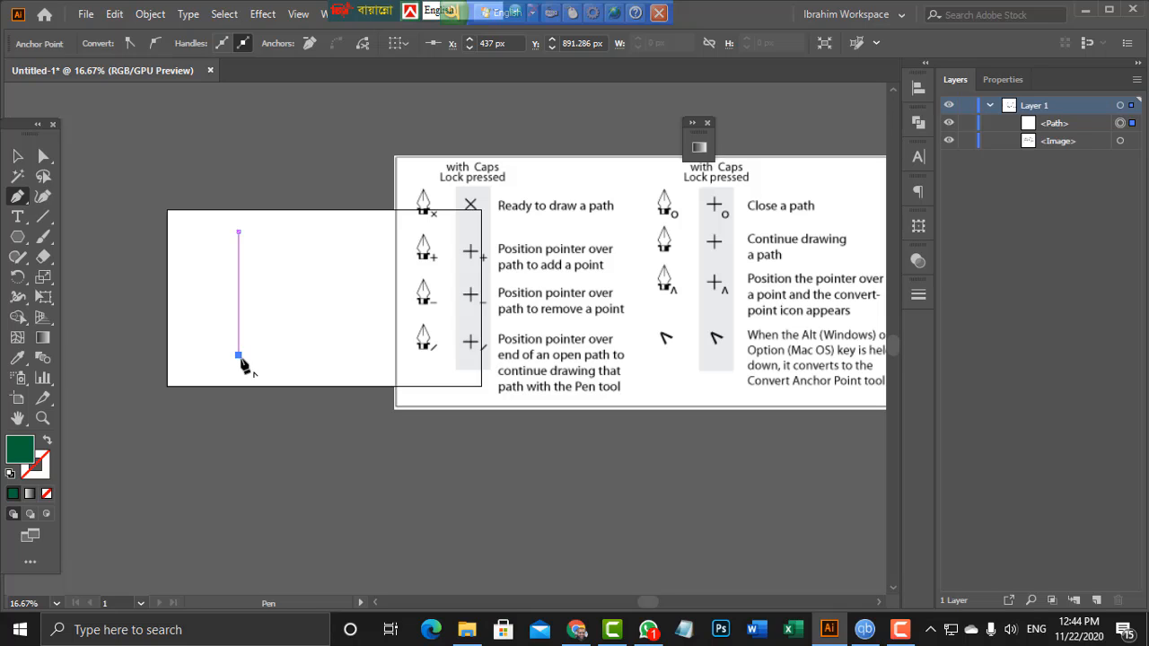
left_click(240, 357)
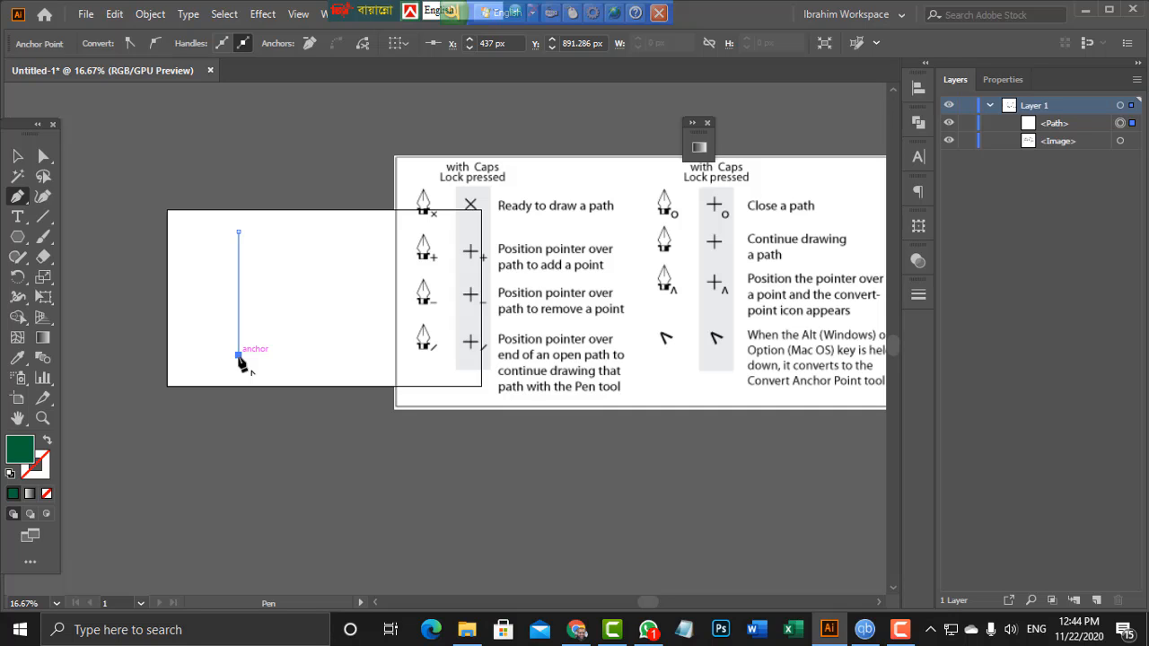
left_click_drag(240, 360, 283, 406)
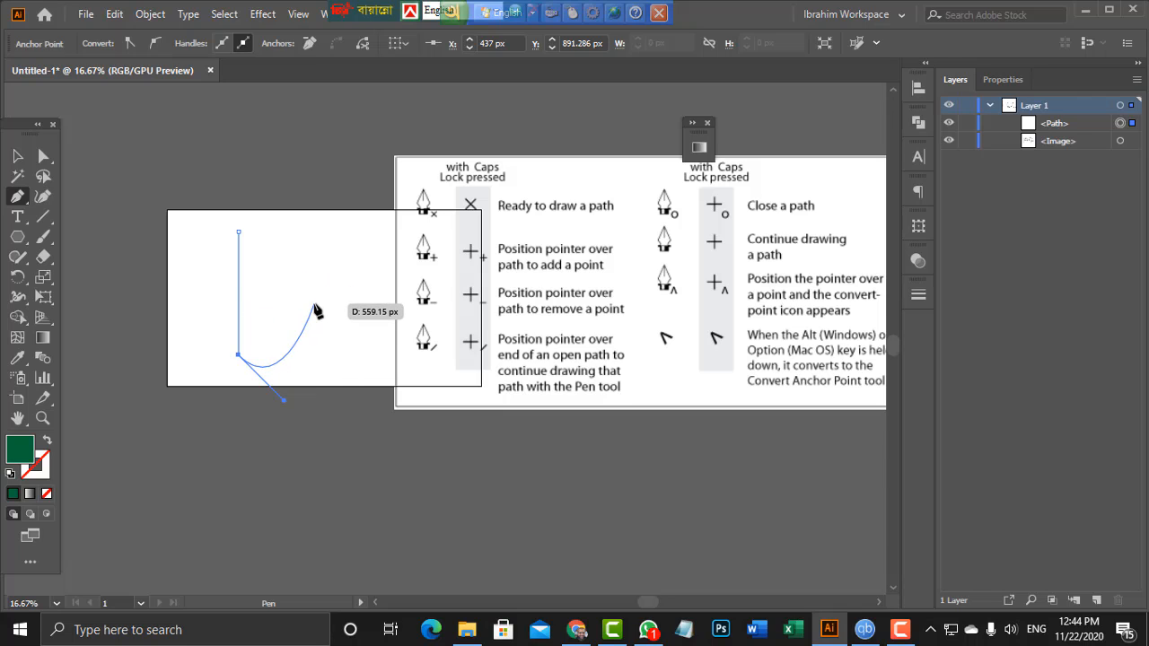
key("ctrl")
key("ctrl+z")
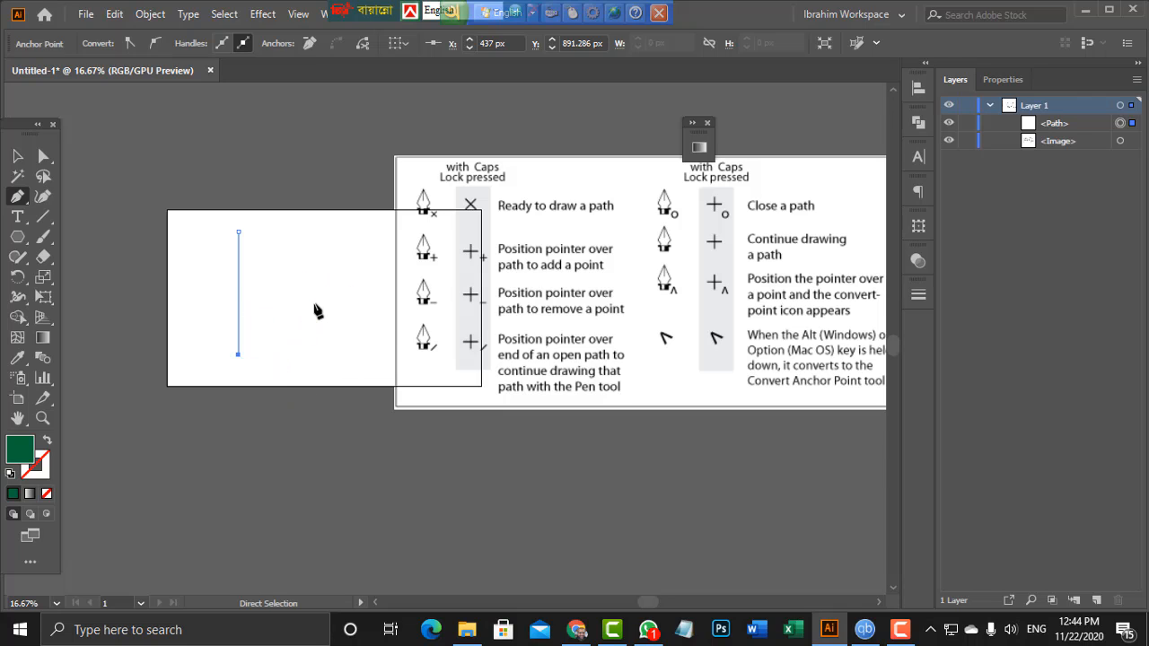
Extend the path from its lower anchor with a horizontal segment about 756 px long, and give it no fill and an orange stroke
left_click(239, 356)
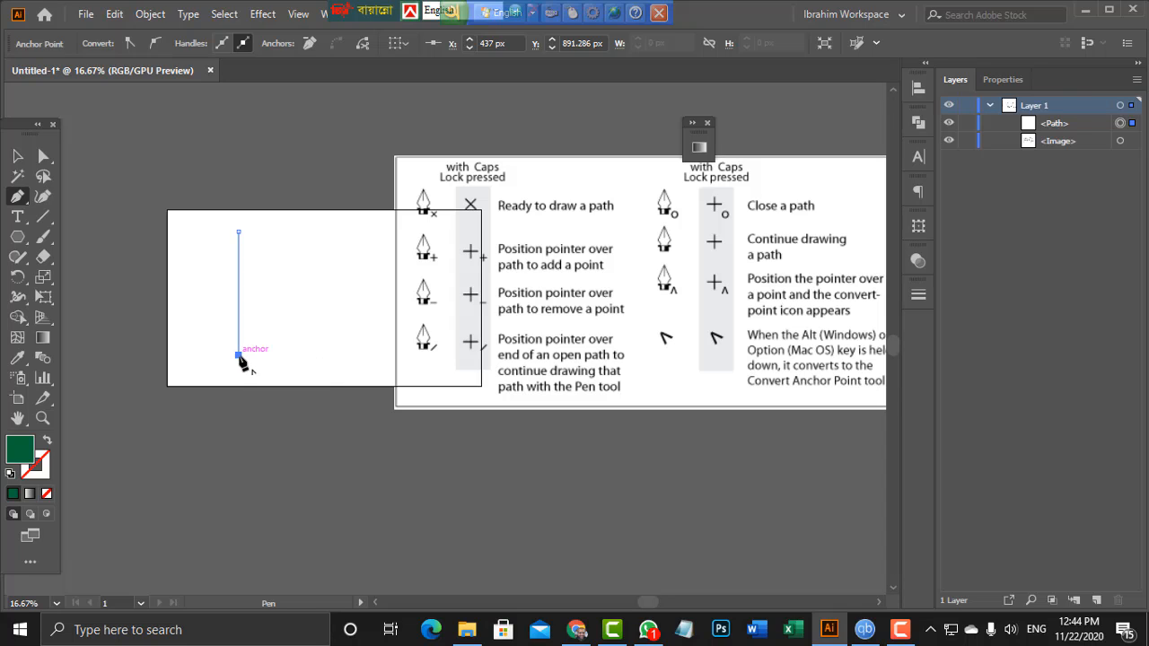
left_click(362, 356)
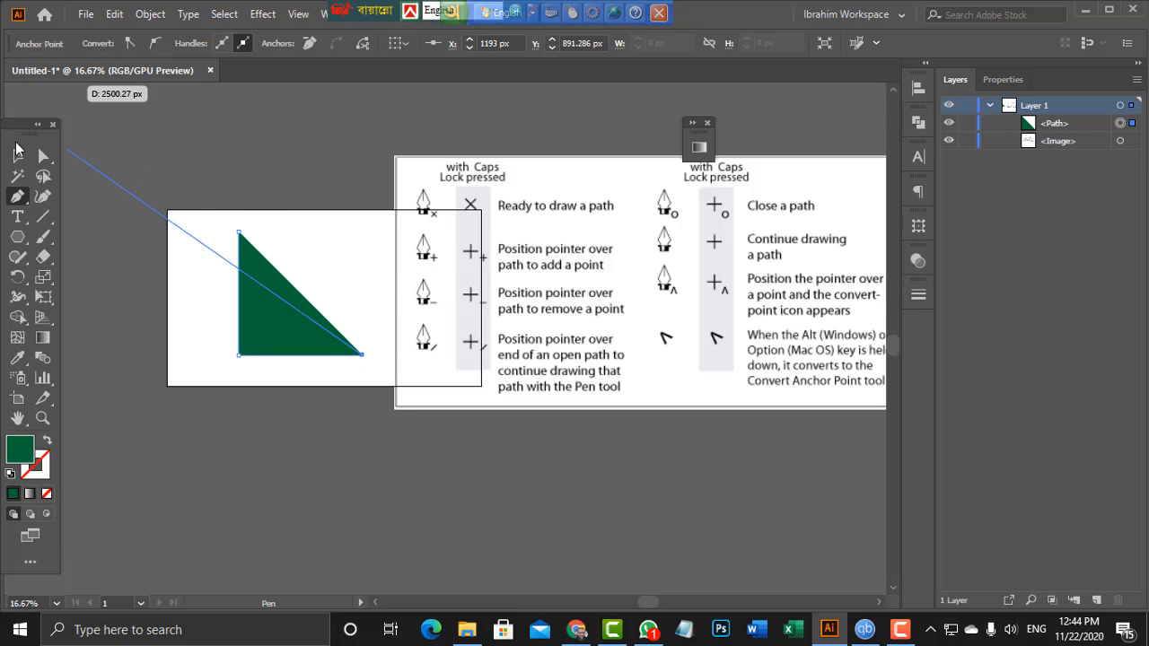
left_click(17, 151)
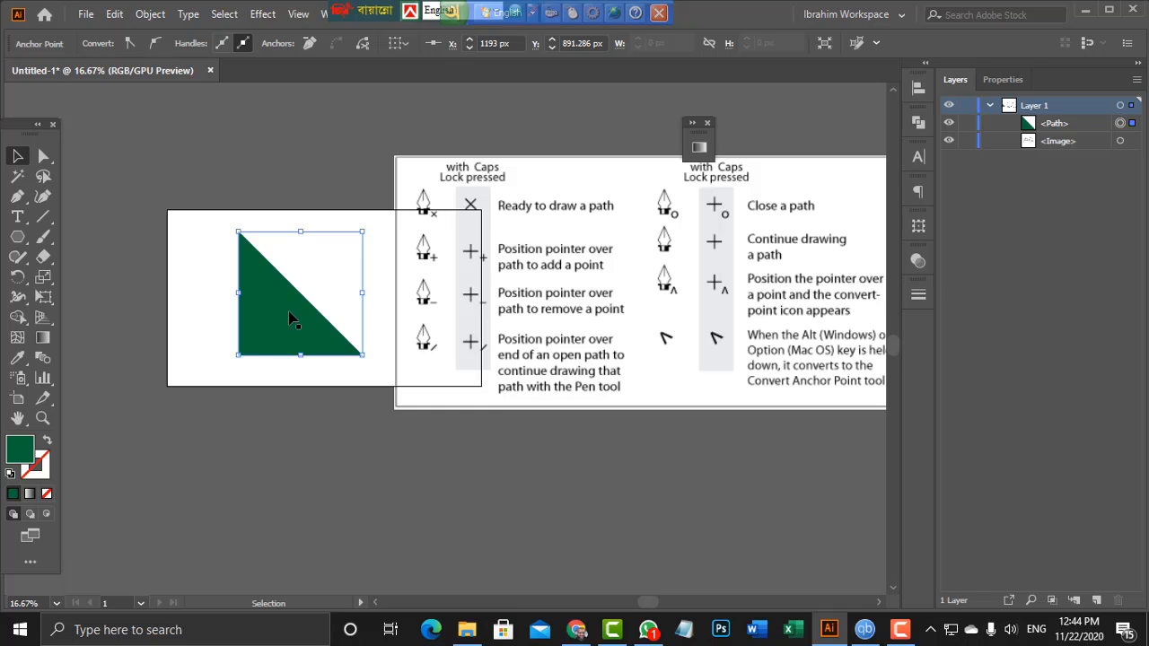
left_click(289, 319)
left_click(107, 44)
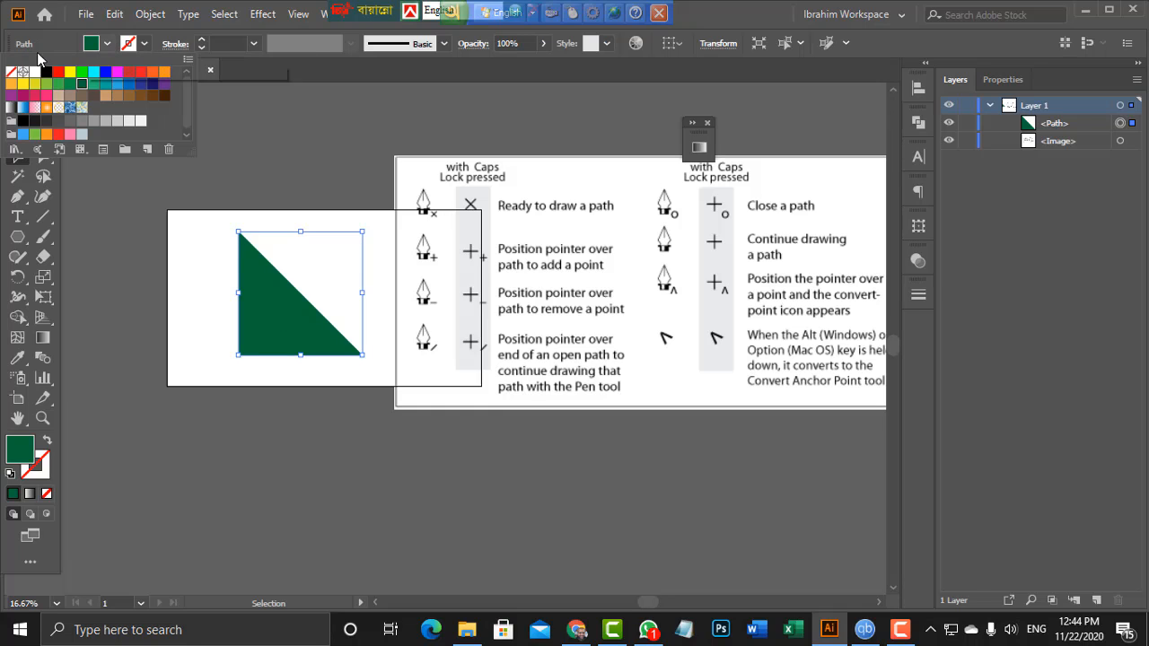
left_click(11, 71)
left_click(144, 44)
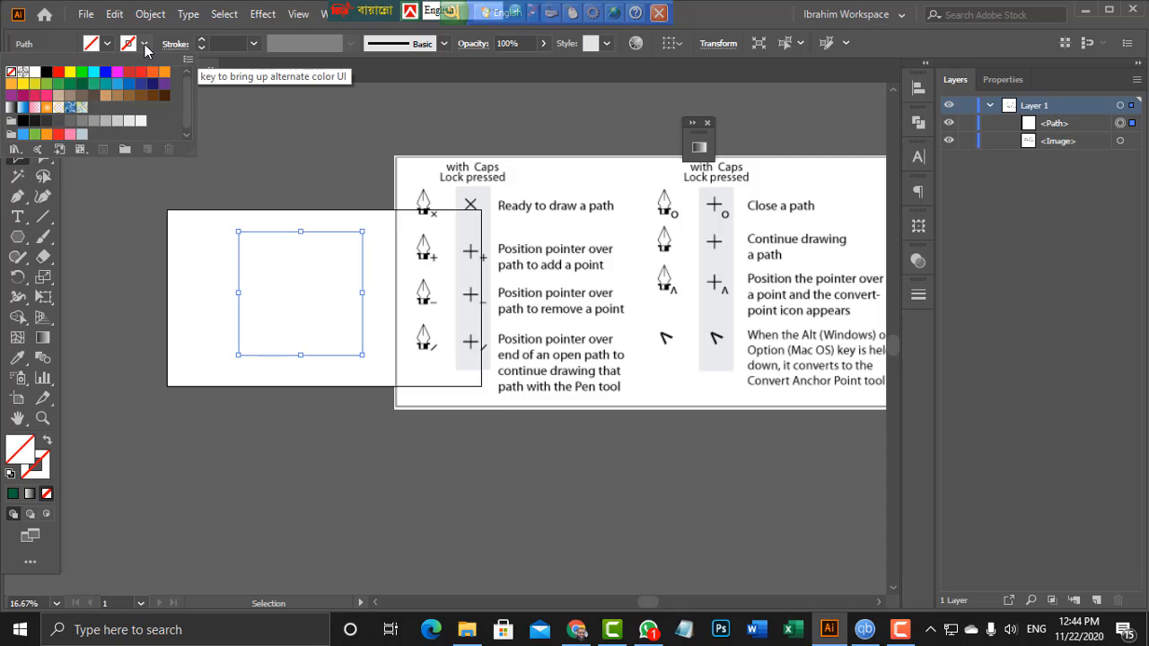
left_click(164, 71)
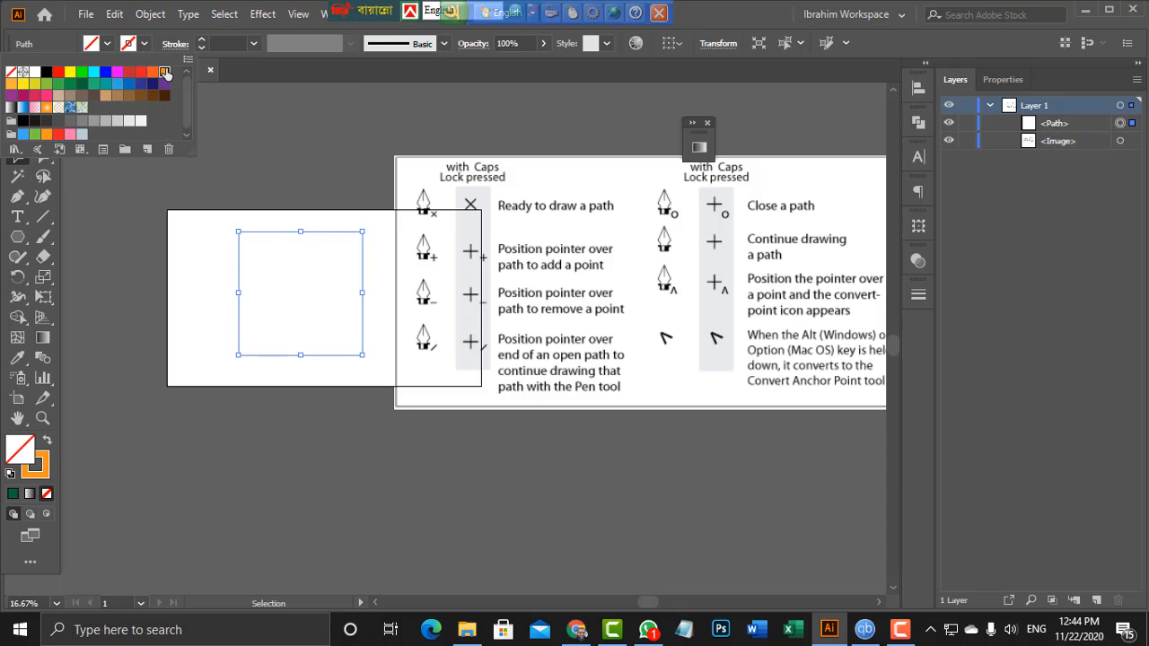
left_click(259, 143)
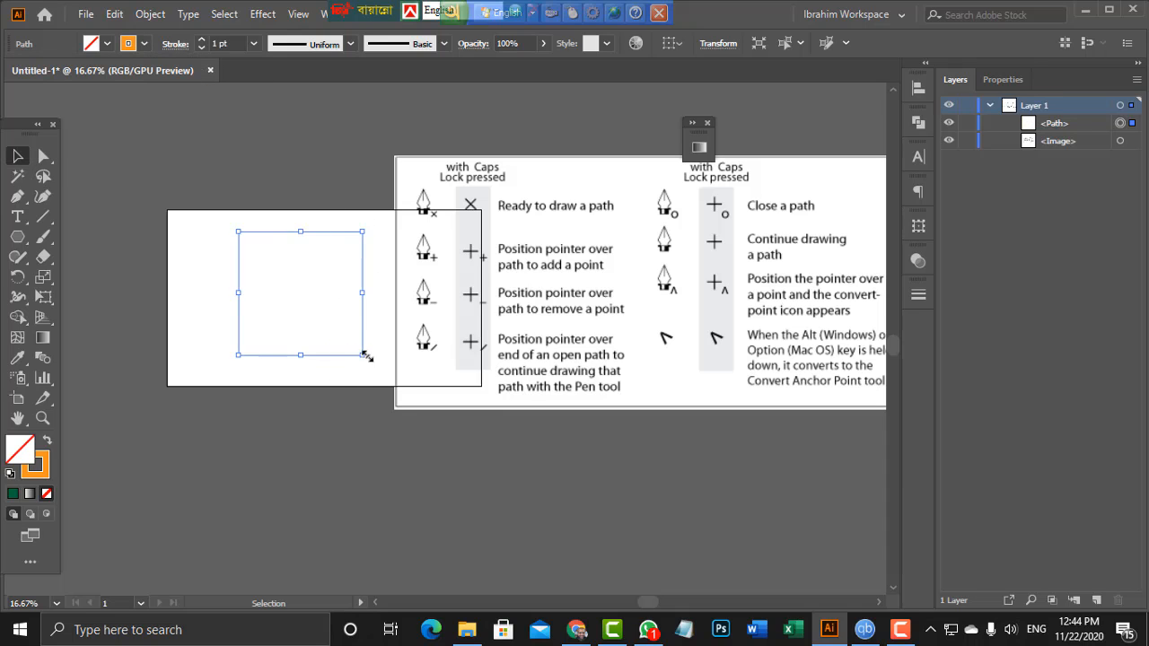
Continue the open path upward from its lower-right endpoint and close it at the starting anchor as a four-sided shape
left_click(17, 196)
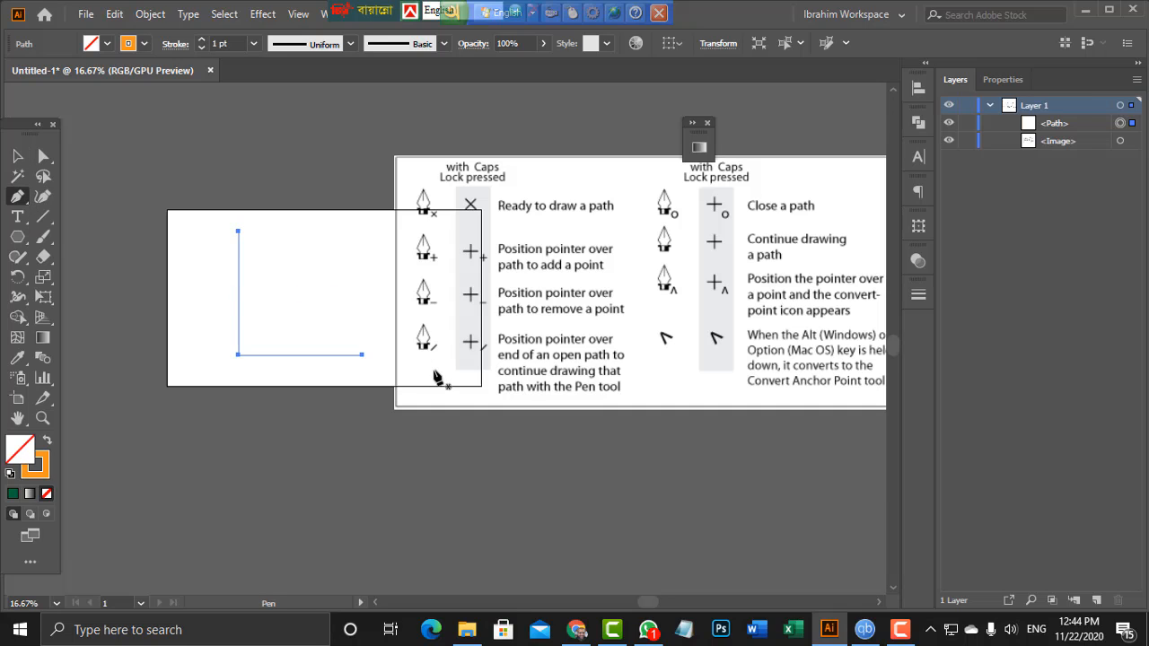
left_click(364, 355)
left_click(362, 356)
left_click(363, 235)
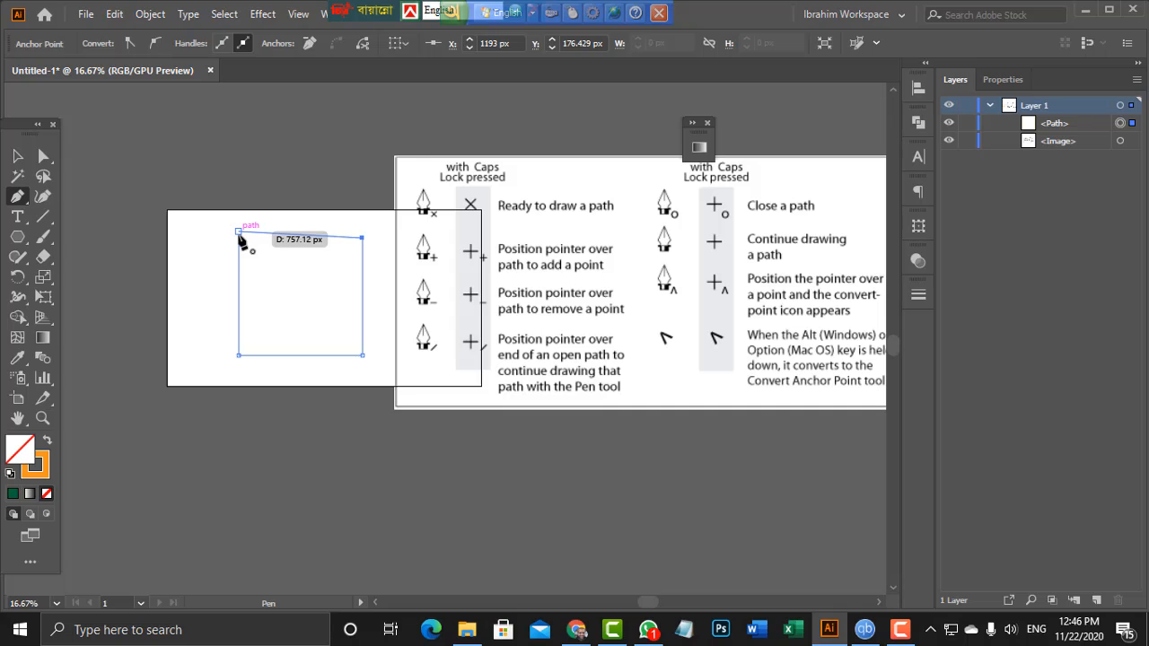
left_click(239, 232)
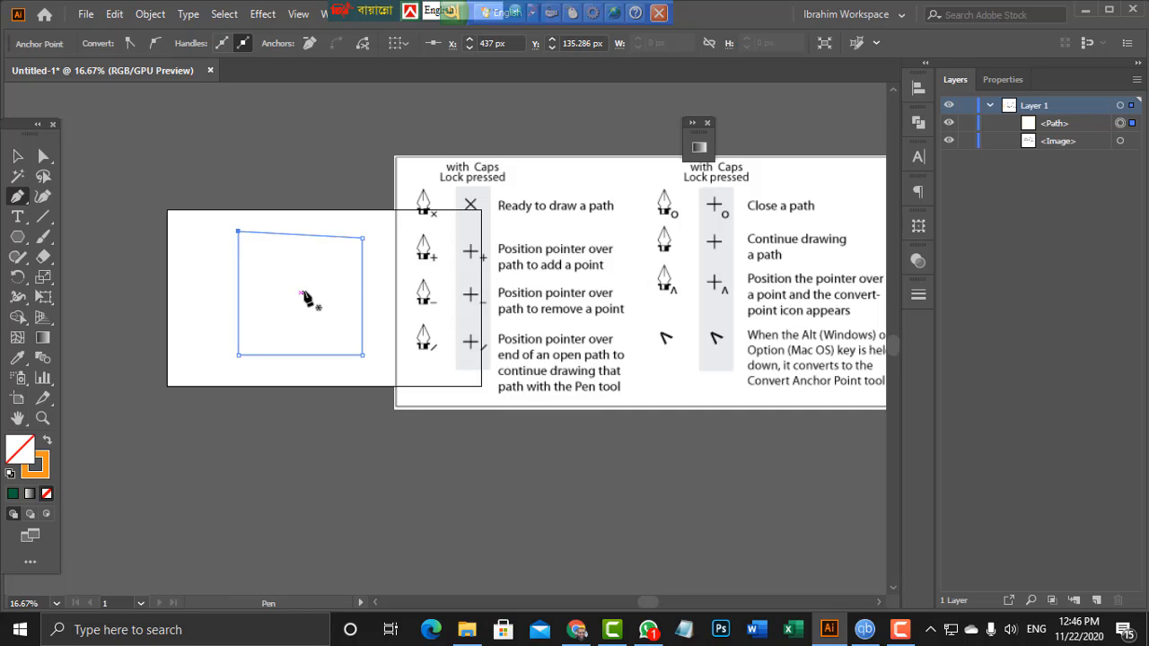
Move the four-sided outline slightly down and to the left, and delete it from the artboard
left_click(17, 158)
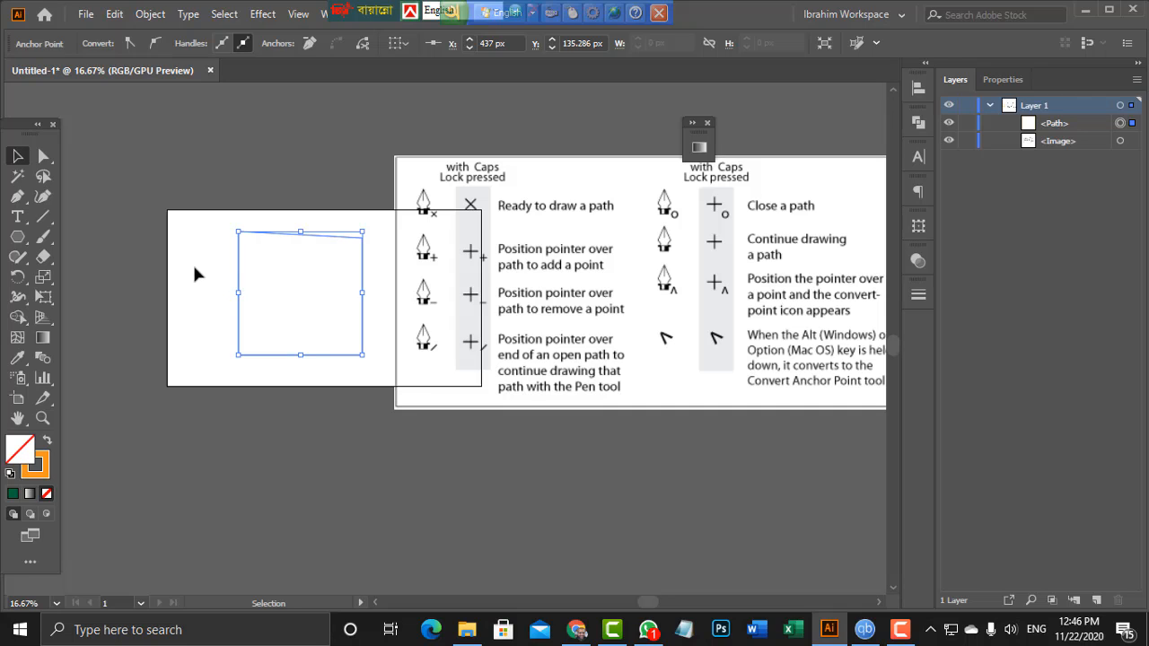
left_click(131, 229)
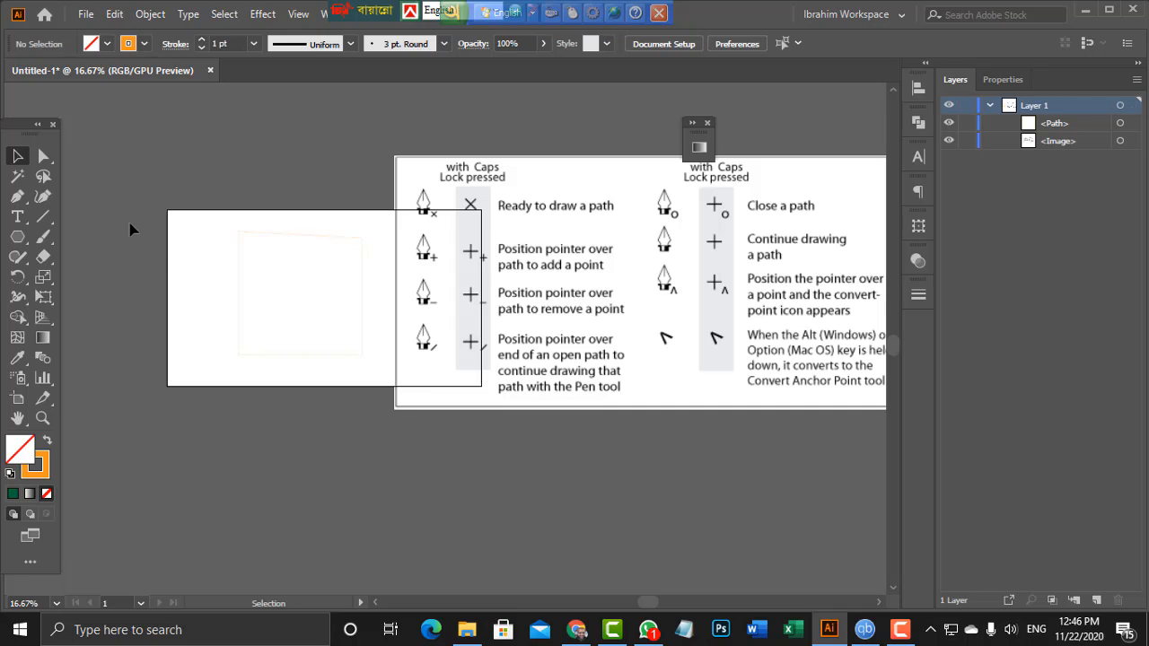
left_click(314, 236)
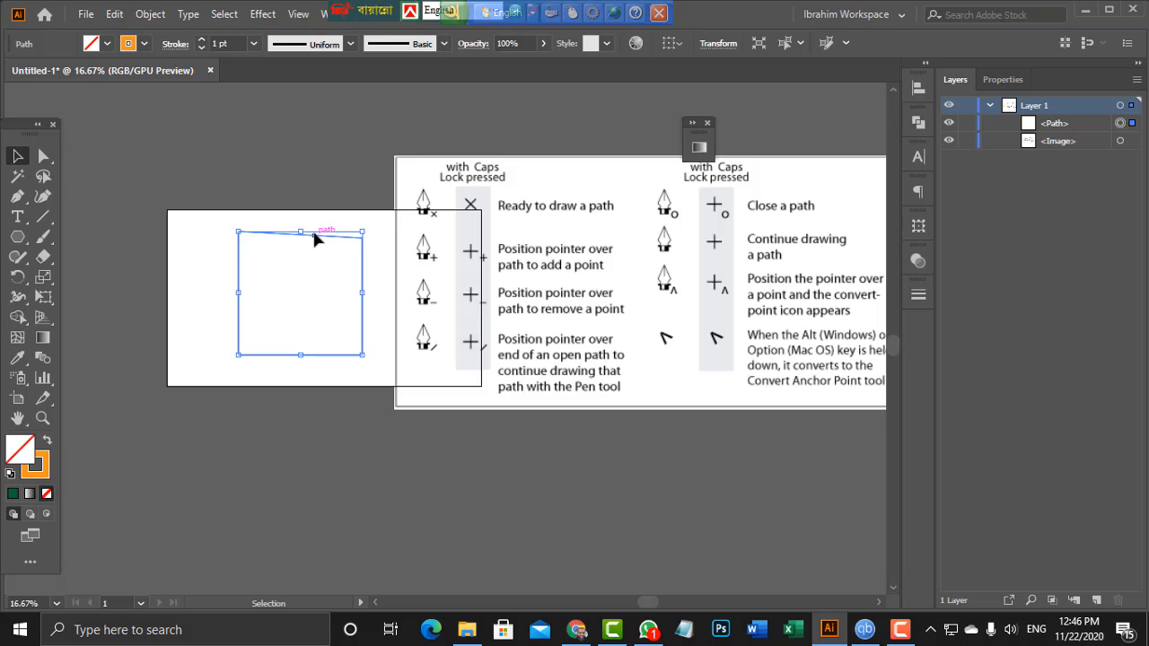
mouse_move(314, 236)
left_mouse_down()
mouse_move(229, 242)
mouse_move(294, 246)
left_mouse_up()
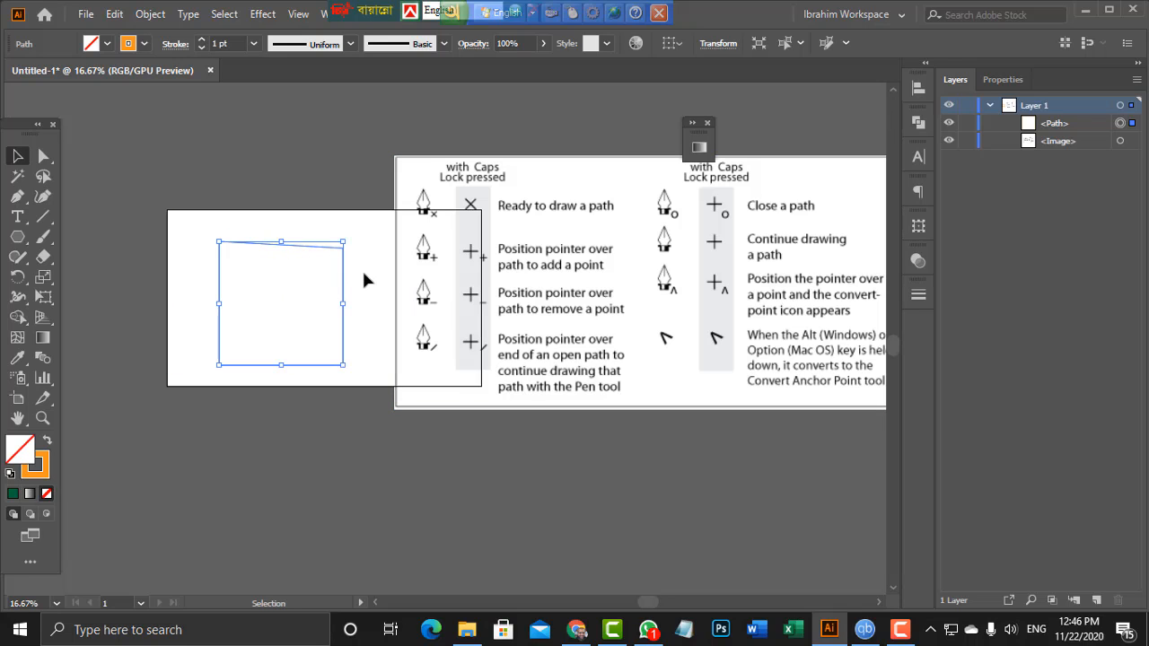
left_click(364, 274)
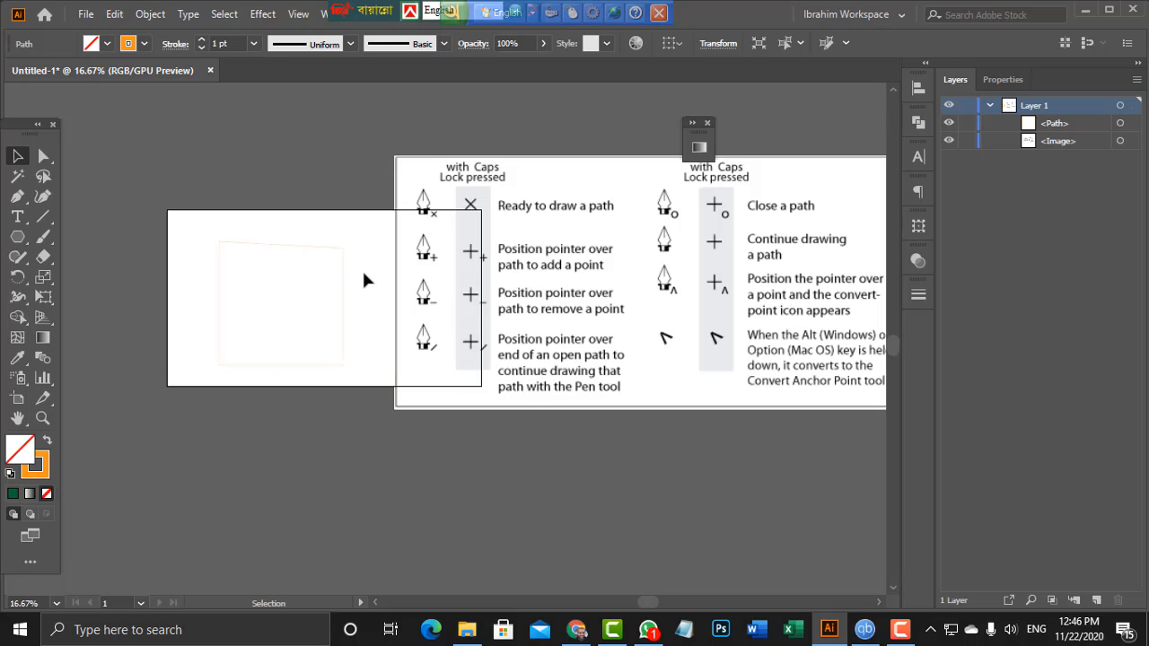
left_click(308, 251)
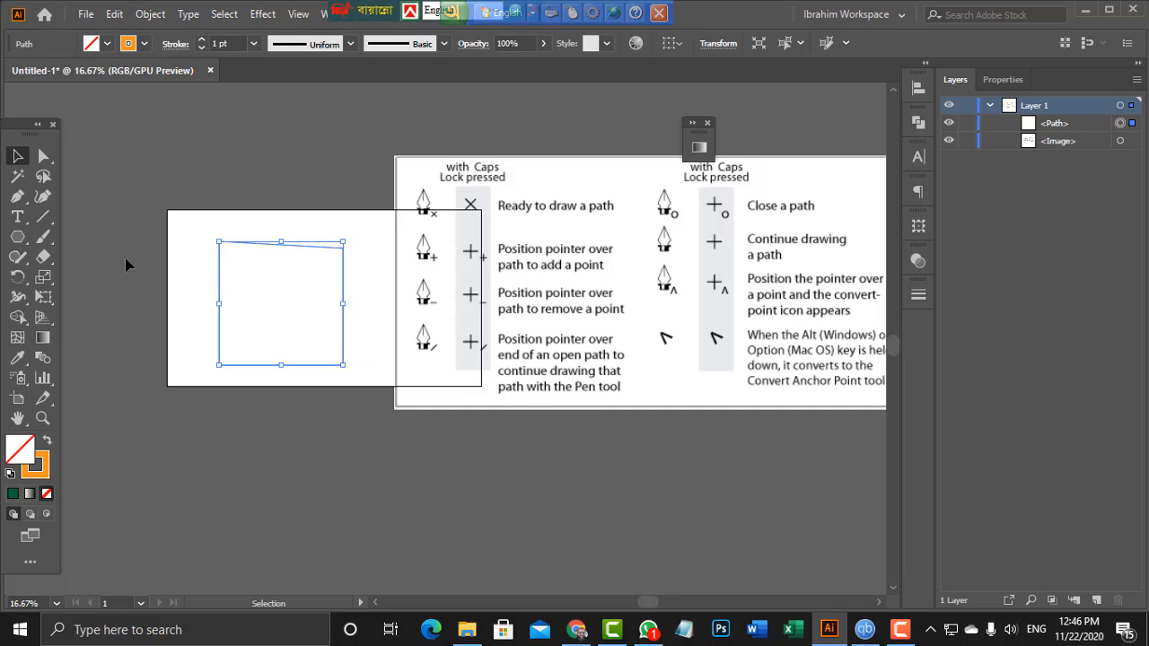
key("Delete")
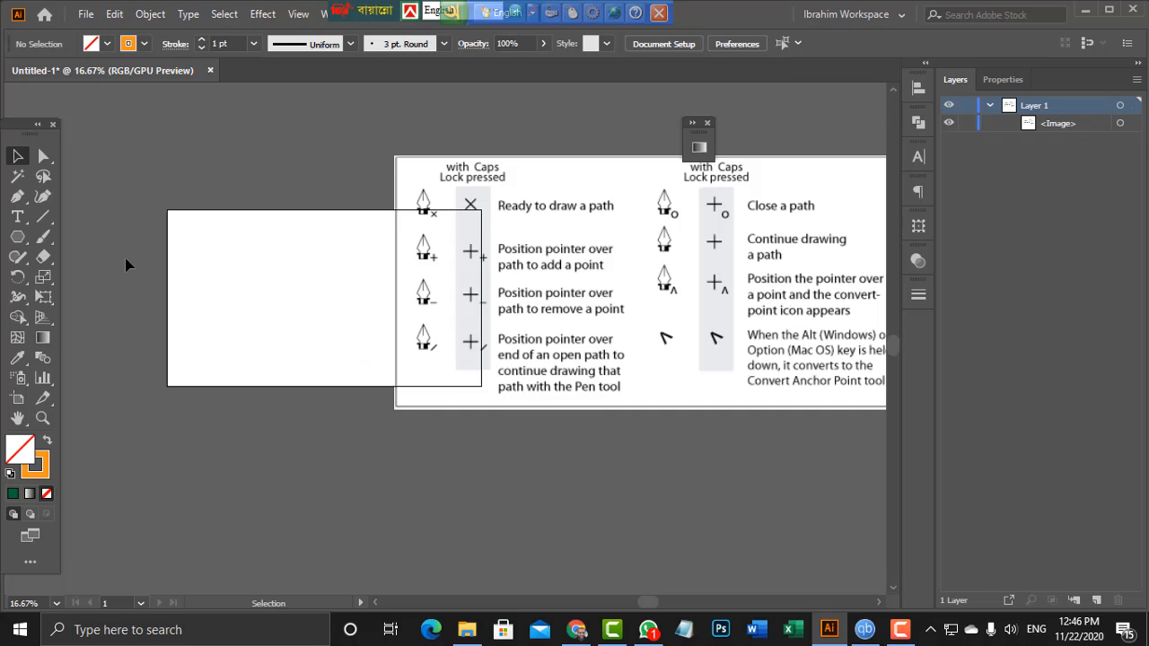
Draw a new vertical path segment about 797 px long with the Pen tool on the empty artboard area, and end it
left_click(17, 196)
left_click(227, 219)
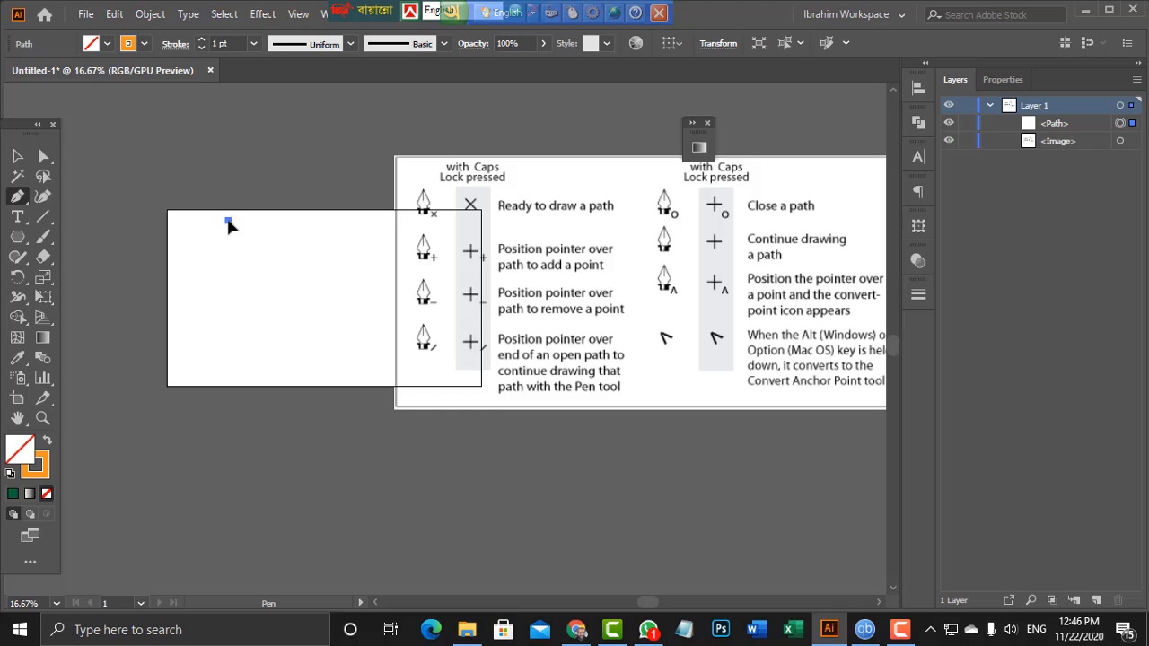
left_click(228, 351)
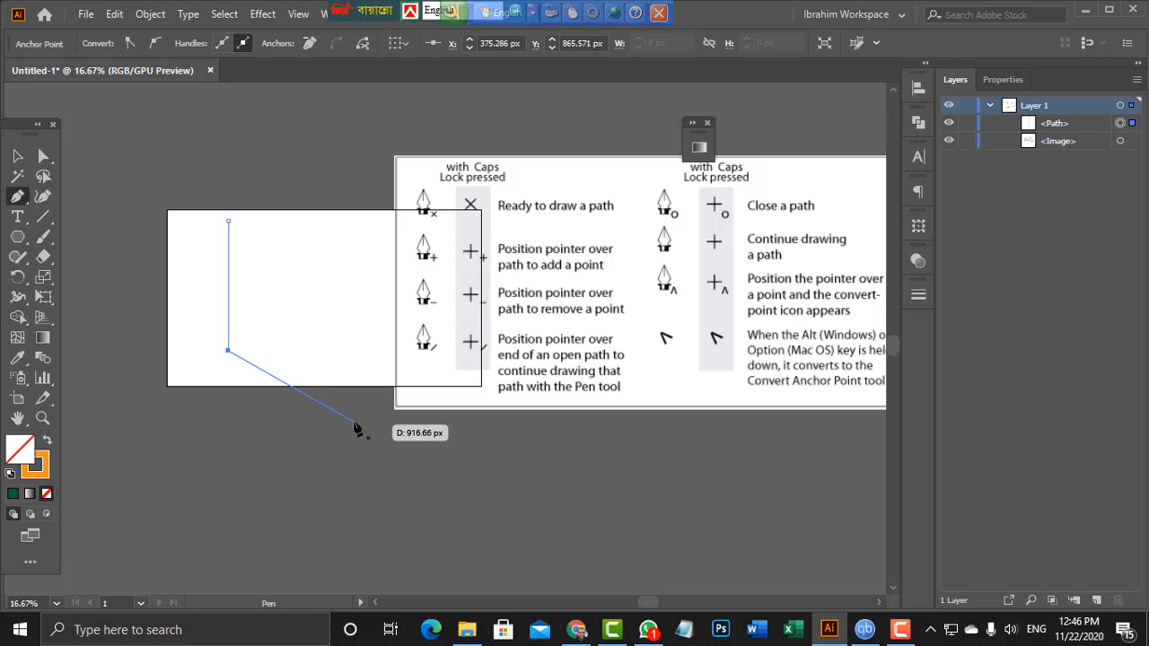
key("Escape")
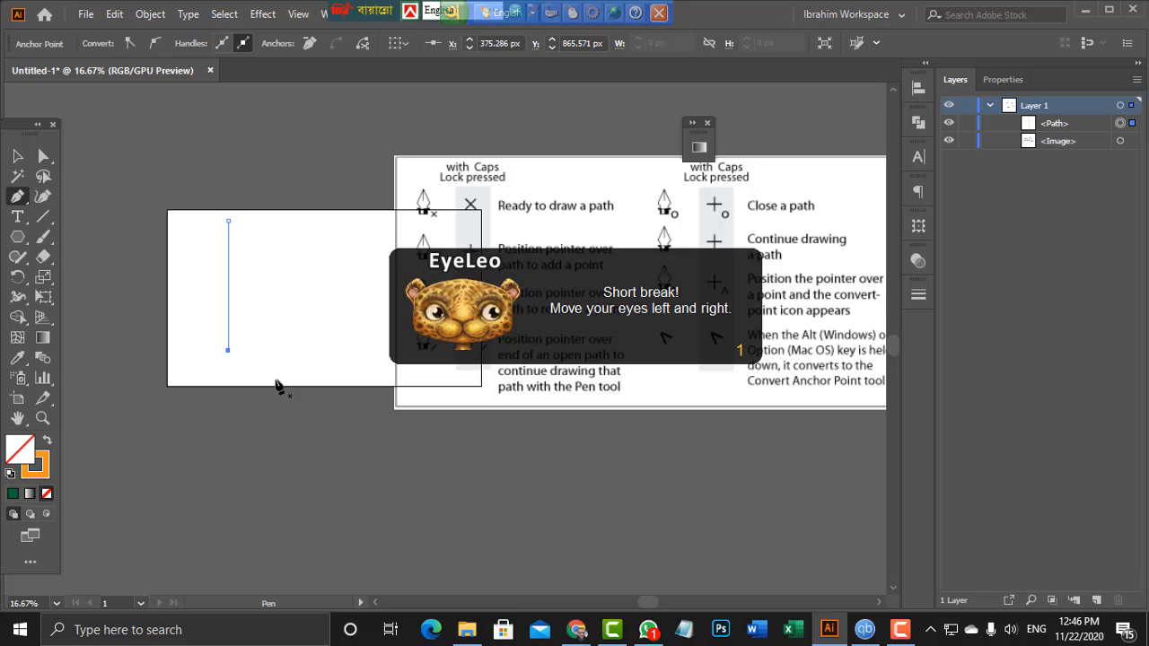
Continue the path from its lower anchor to close a four-sided shape about 792 px wide, and remove its upper-right anchor point
left_click(229, 351)
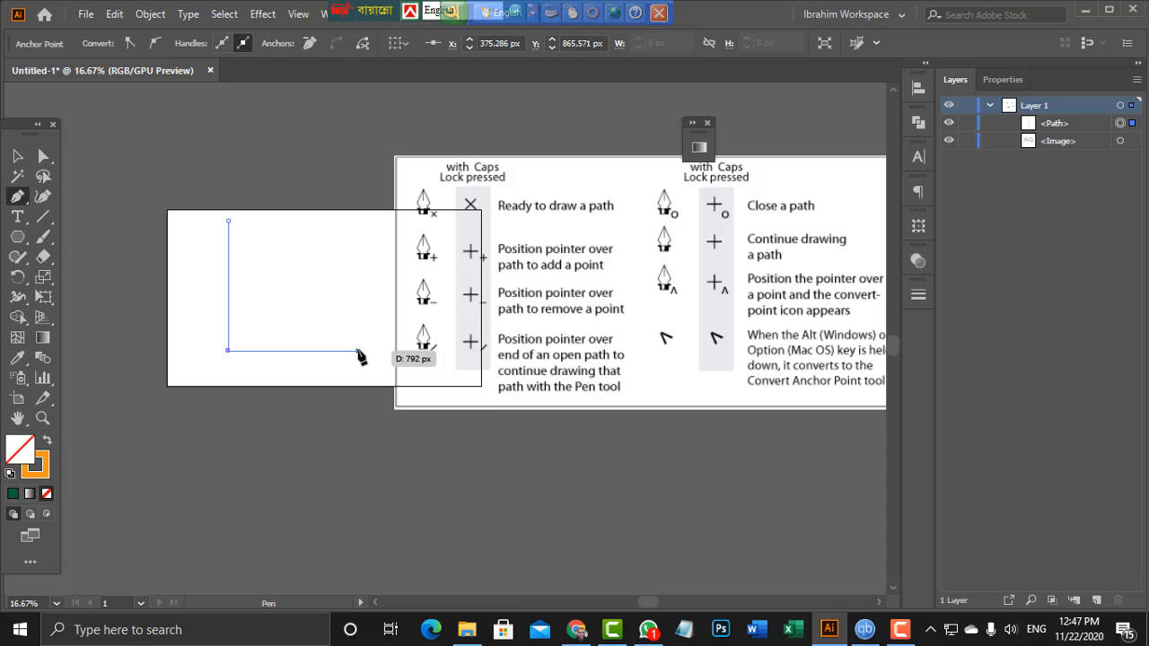
left_click(358, 351)
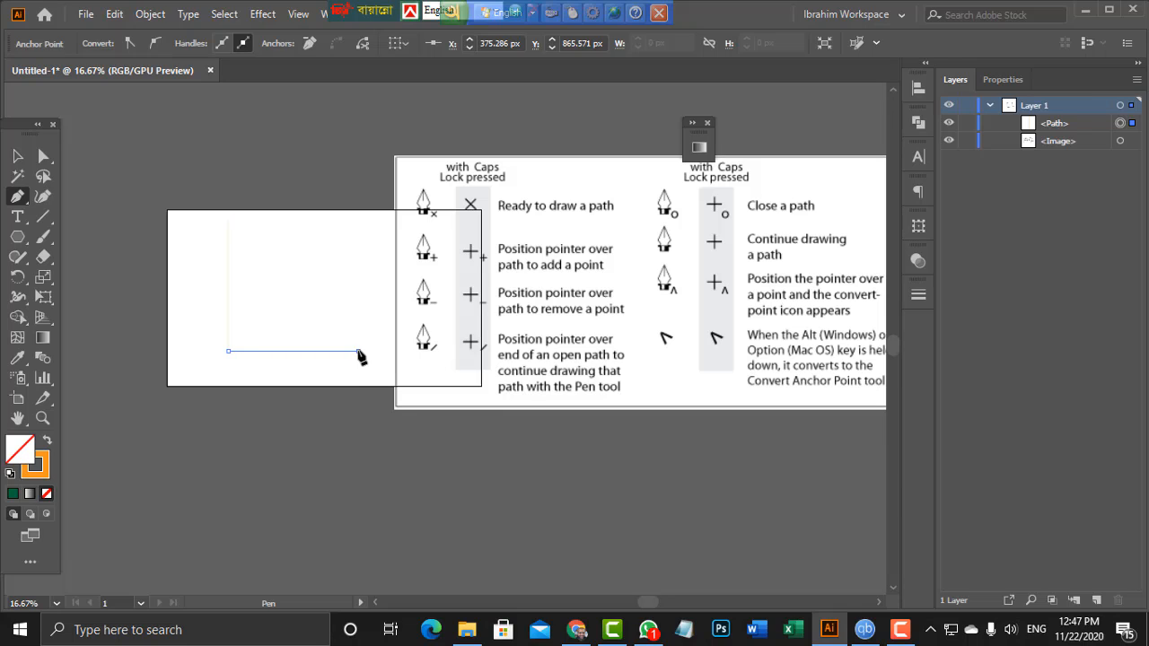
left_click(358, 229)
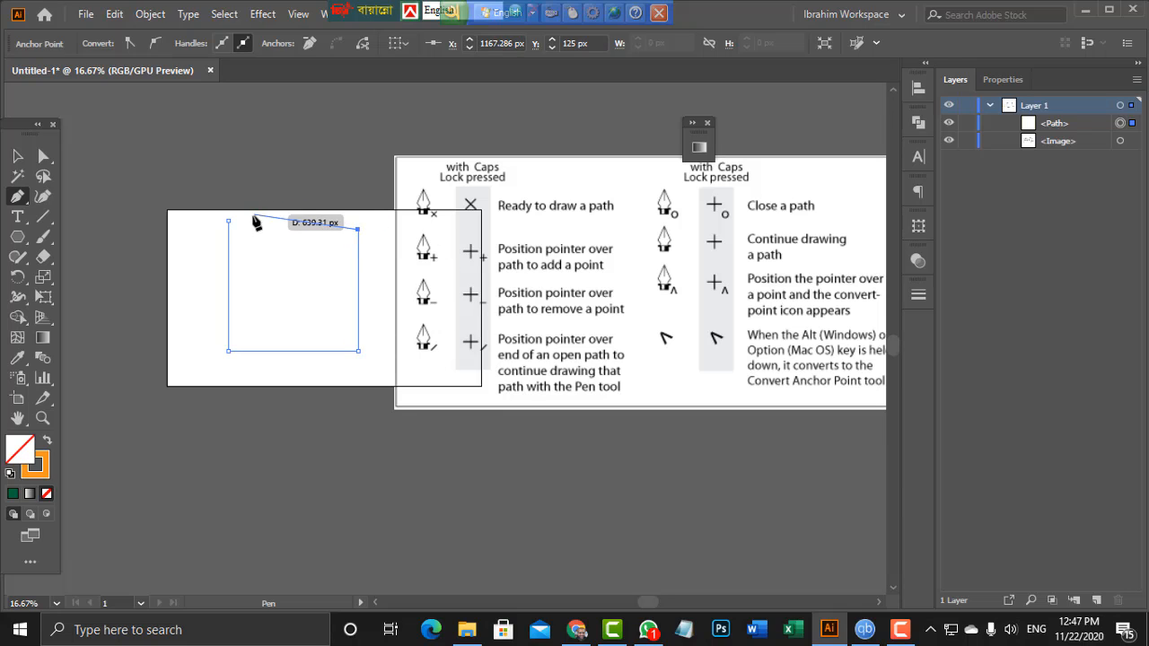
left_click(230, 221)
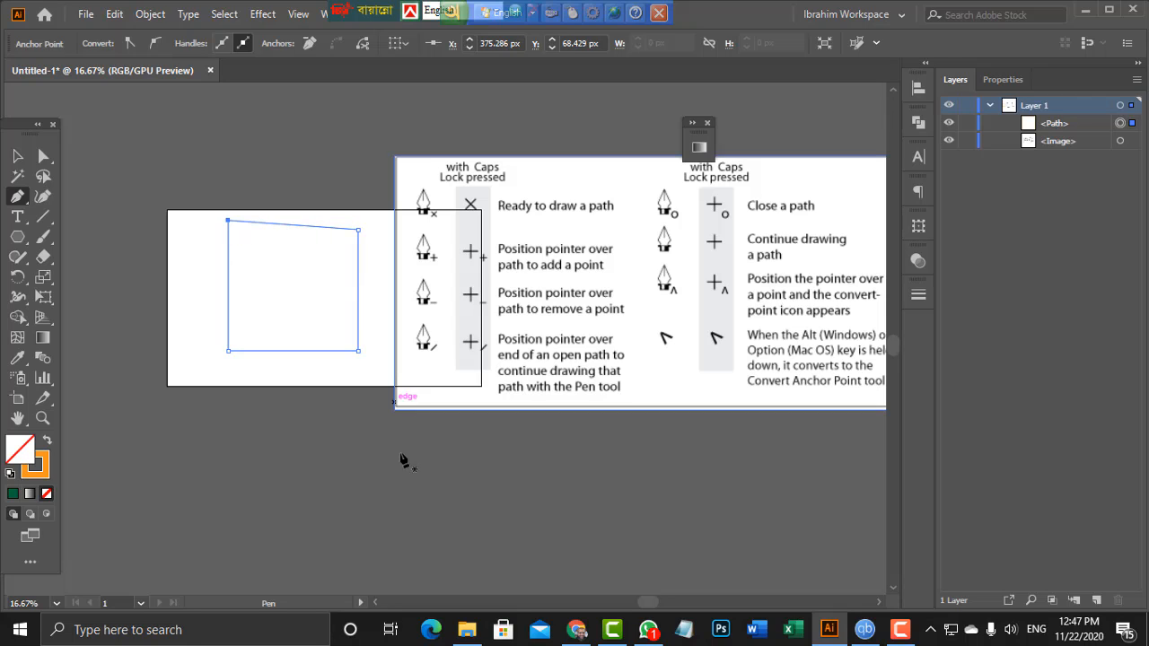
left_click(358, 230)
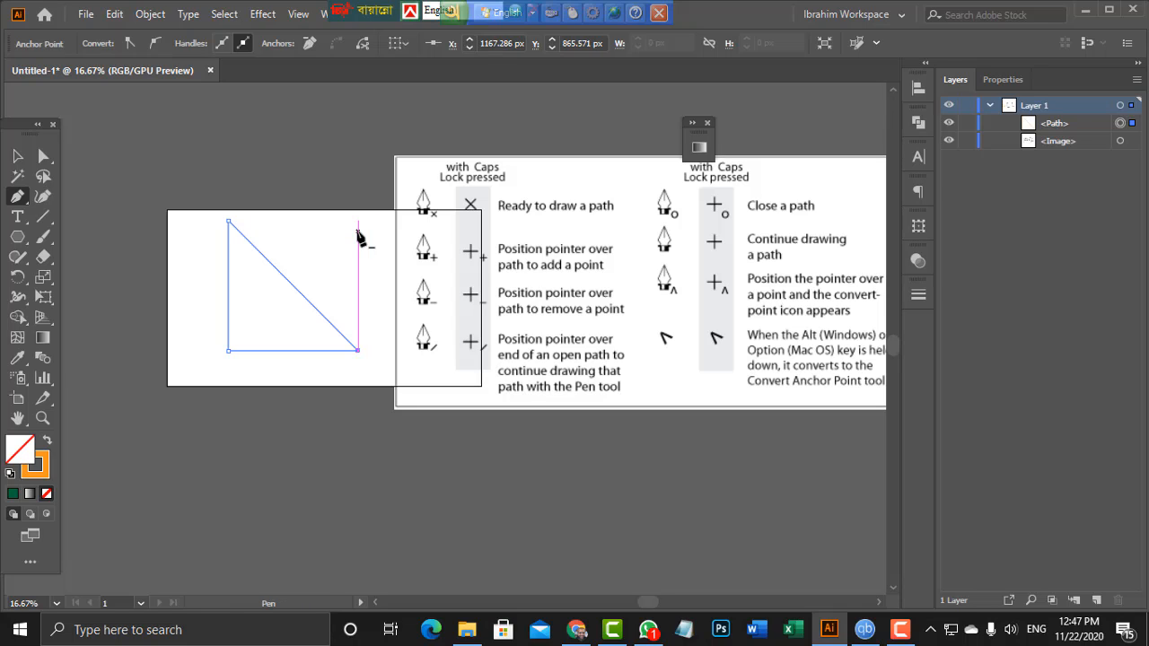
Remove the triangle's lower-right anchor, continue the path from its lower-left endpoint to a slightly higher right anchor, and close it at the starting anchor
left_click(358, 351)
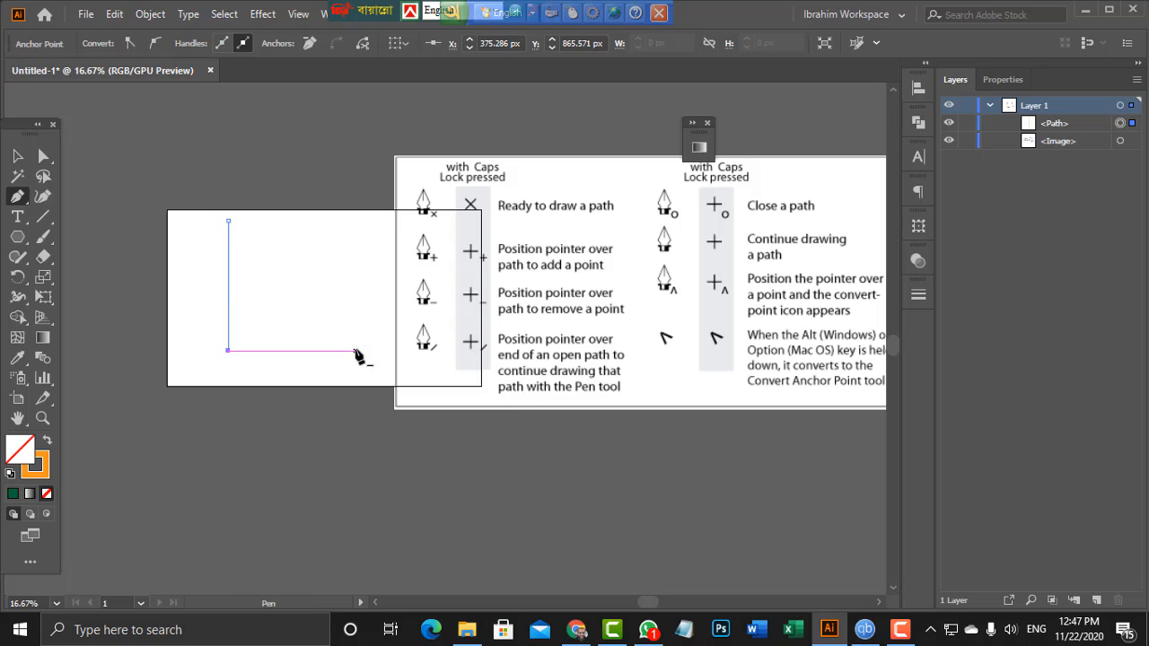
left_click(228, 351)
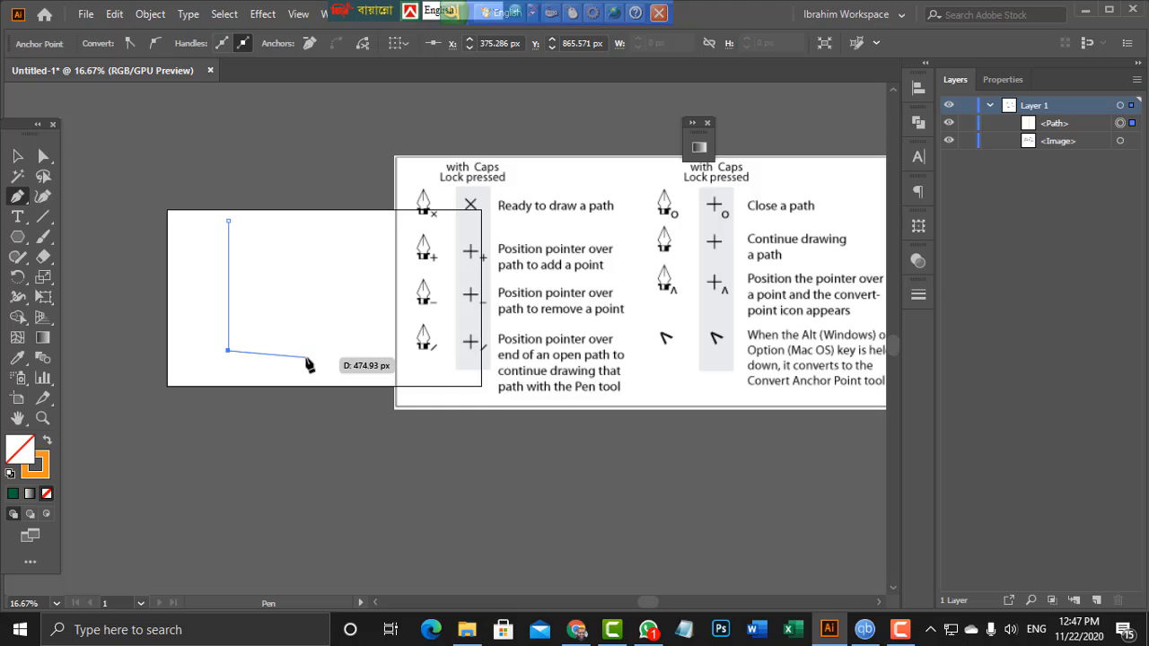
left_click(358, 339)
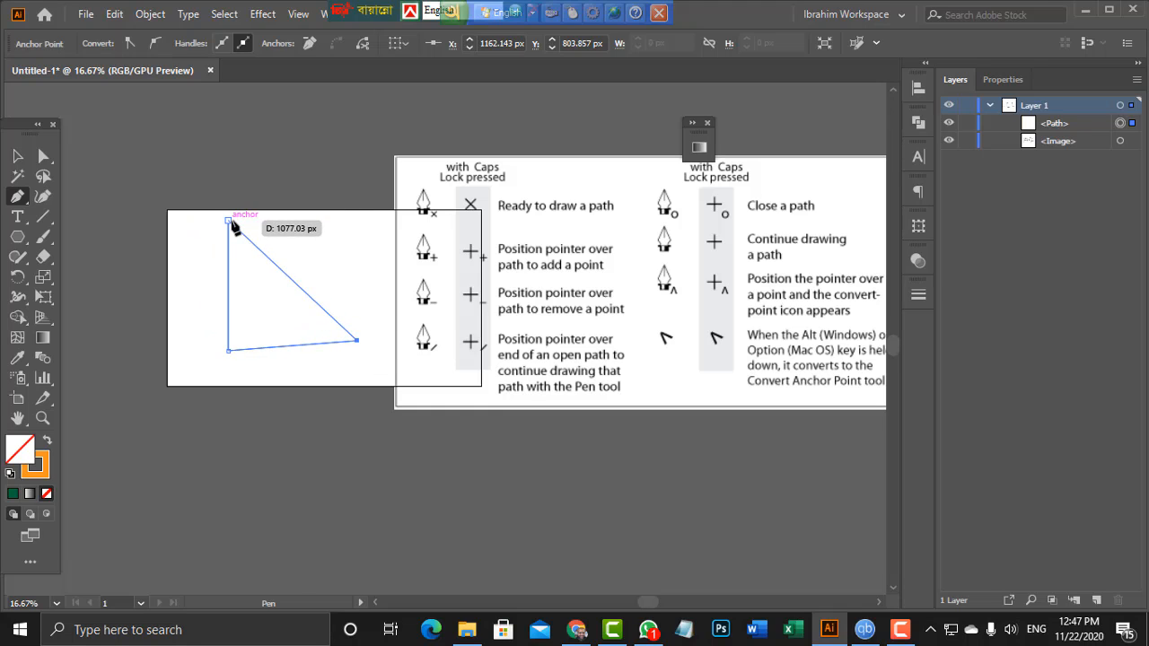
left_click(230, 222)
Move the closed triangle down and to the left, and delete it from the artboard
left_click(17, 156)
left_click(260, 253)
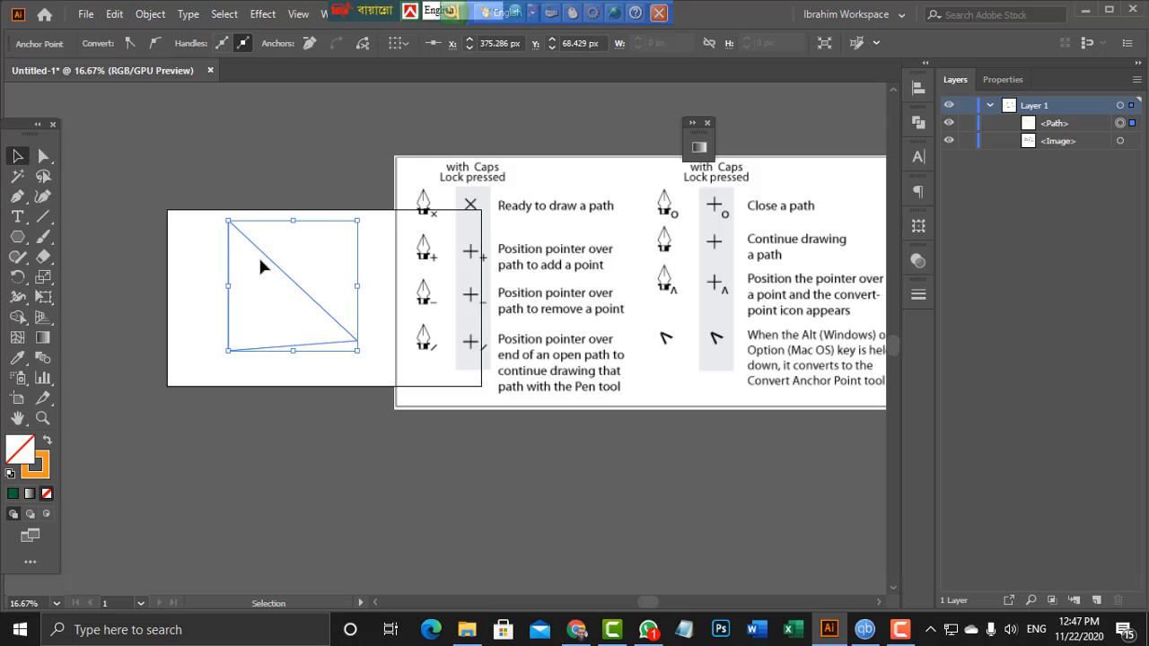
left_click_drag(270, 259, 230, 302)
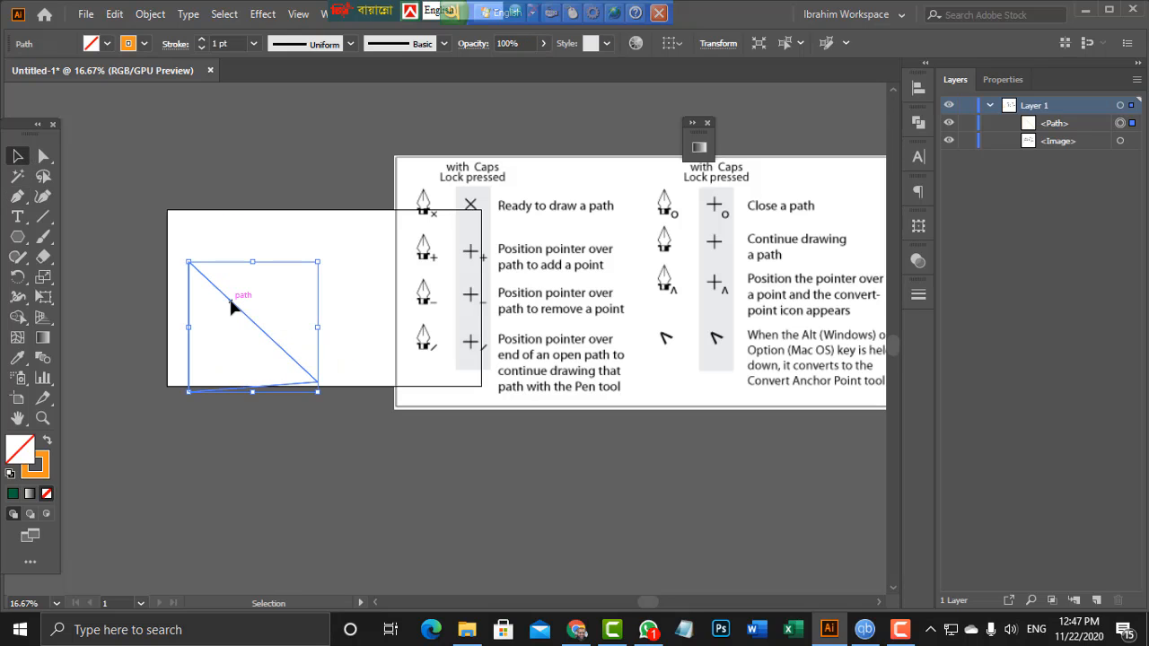
key("Delete")
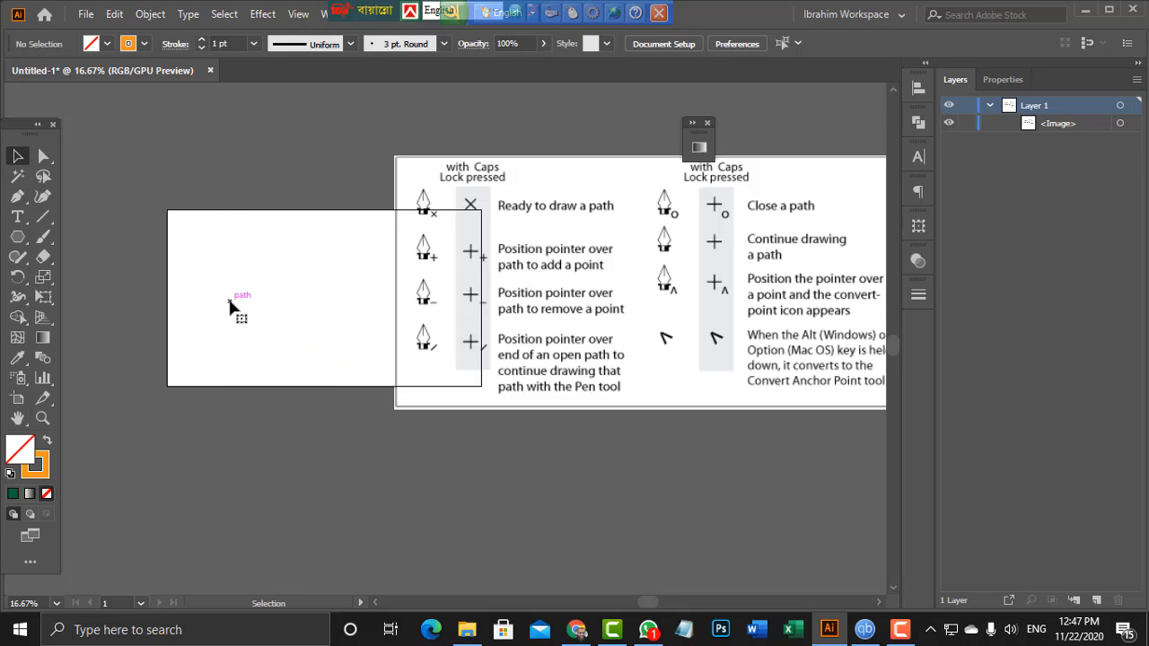
Draw a closed four-sided path about 756 px wide and 854 px high on the empty artboard with the Pen tool
left_click(17, 197)
left_click(240, 232)
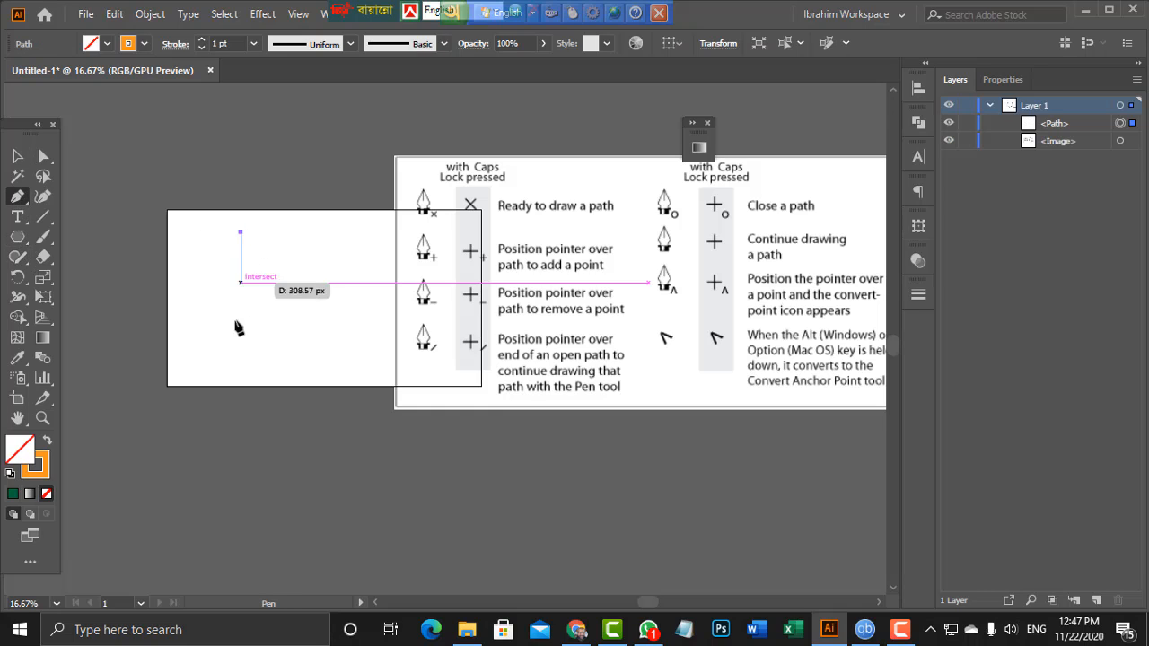
left_click(240, 372)
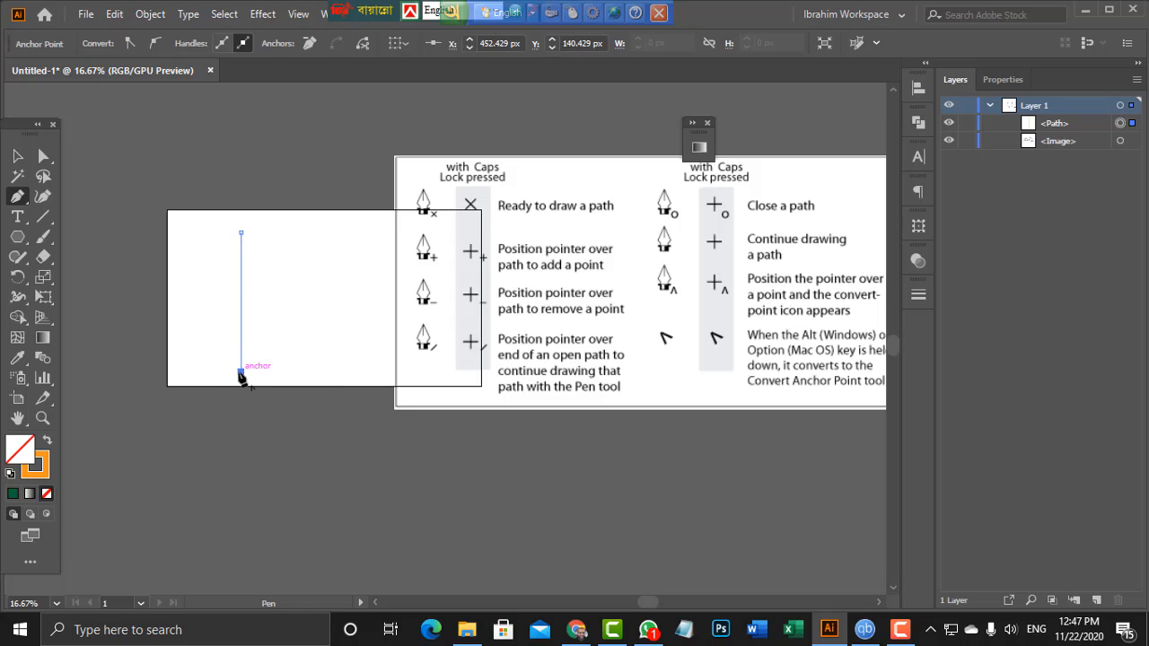
left_click(364, 371)
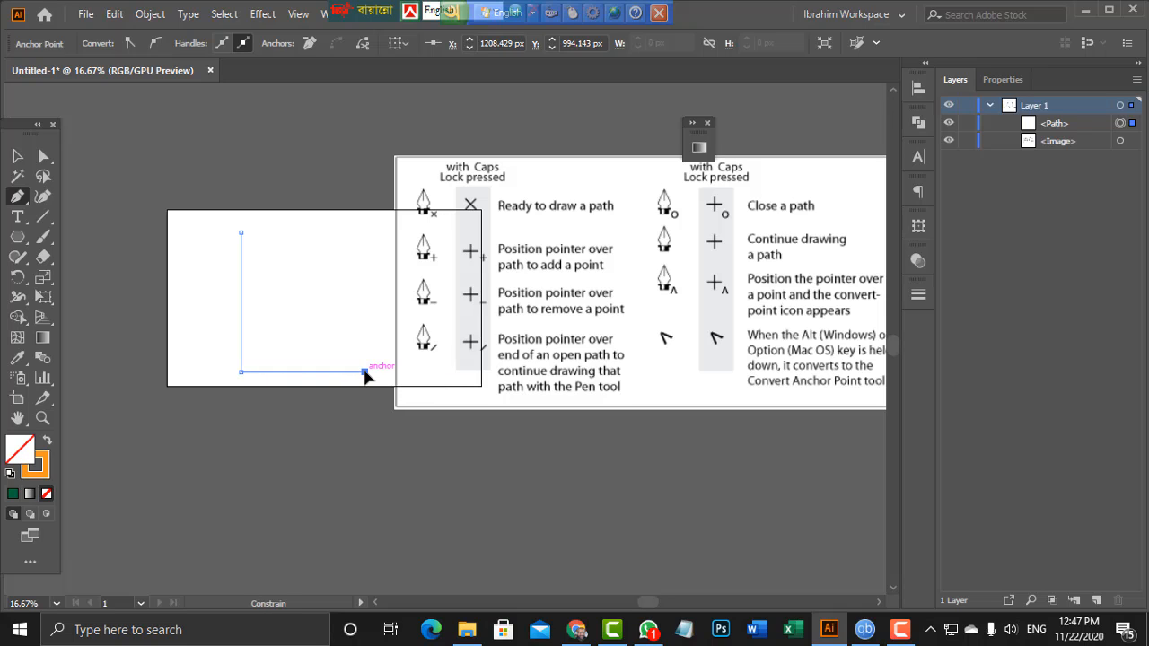
left_click(365, 236)
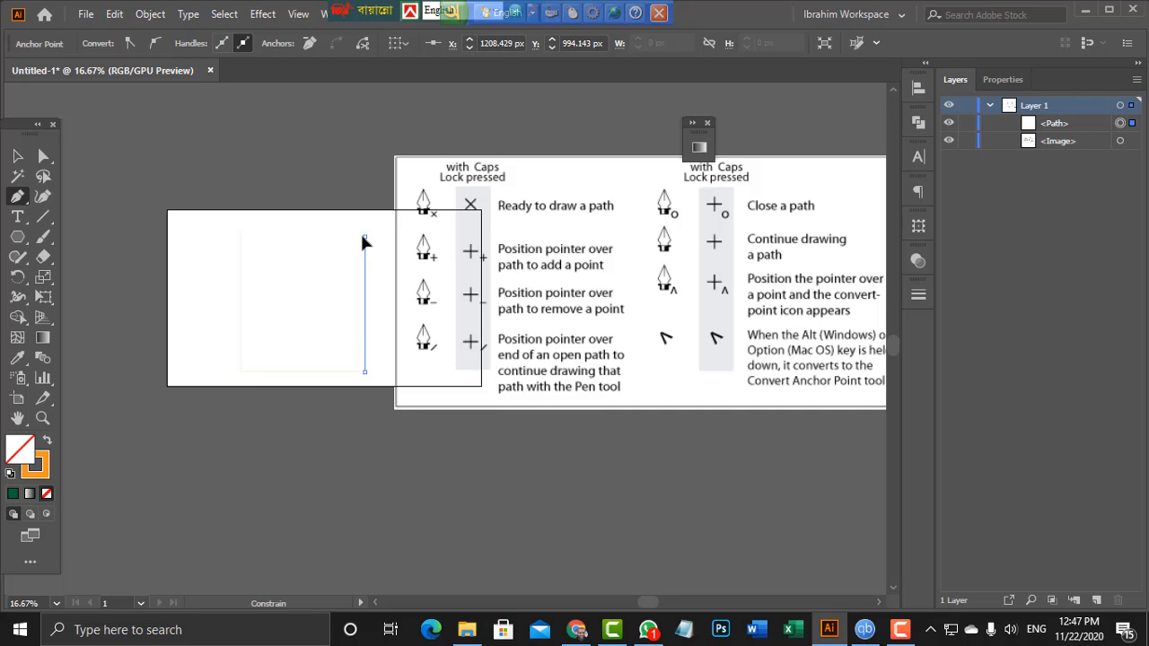
left_click(241, 233)
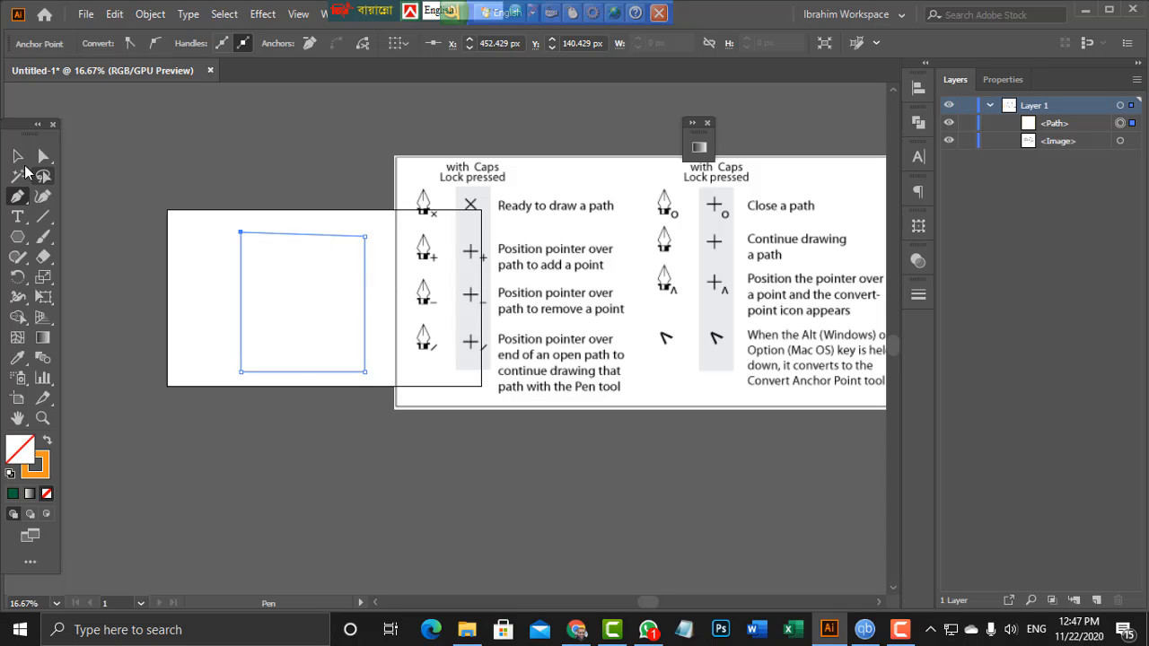
left_click(16, 158)
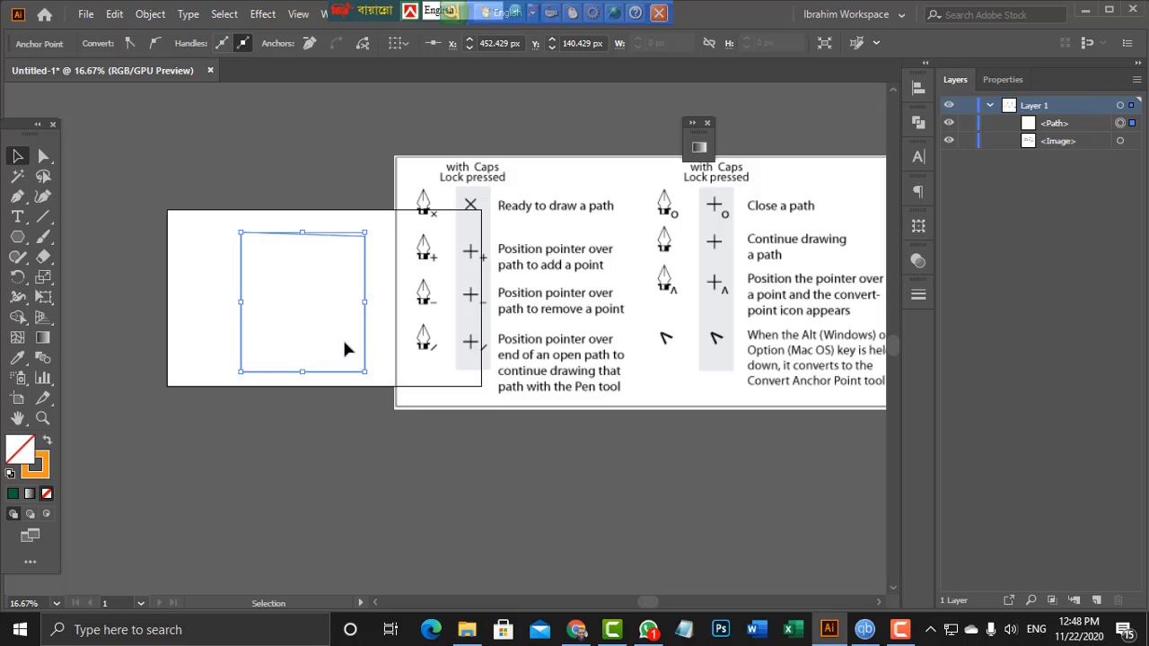
left_click(900, 629)
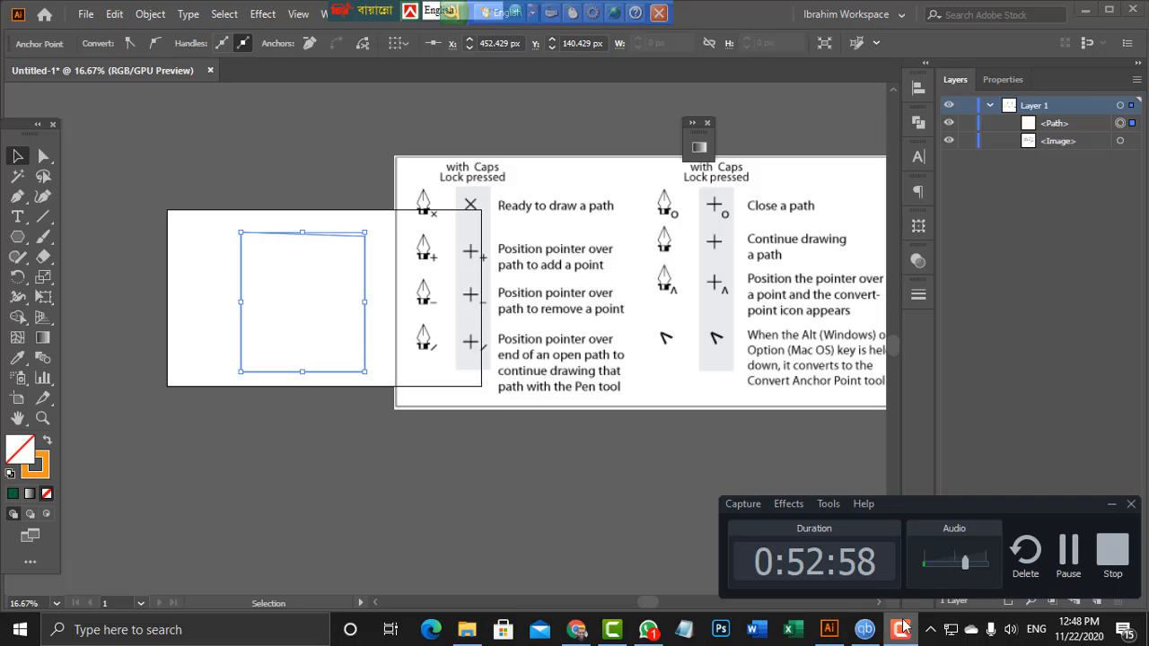
left_click(1068, 555)
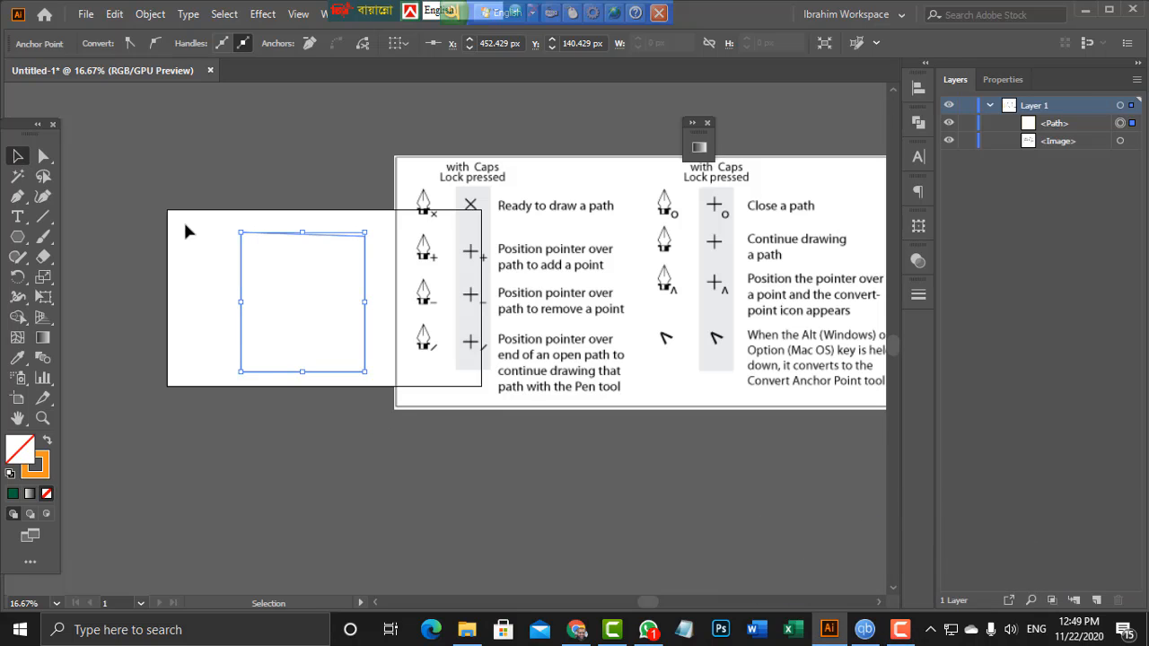
Delete the four-sided path from the artboard
left_click_drag(184, 224, 319, 337)
key("Delete")
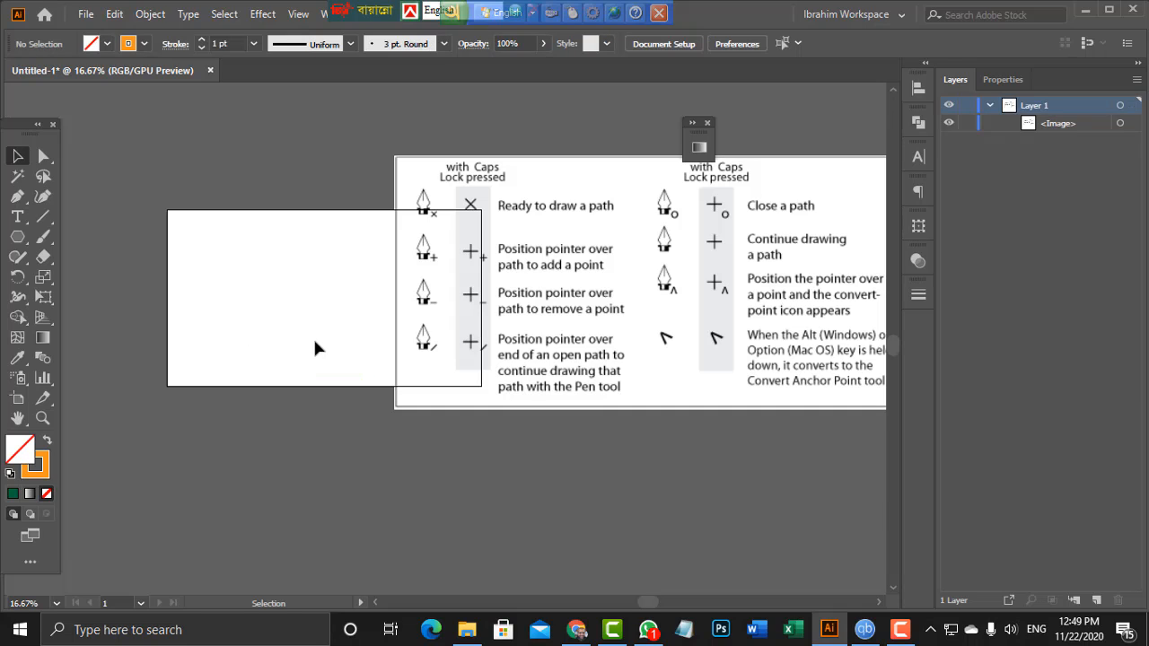
Draw a Pen path from the artboard's upper left to a lower anchor, pulling out nearly horizontal direction handles to bow the segment leftward
left_click(13, 199)
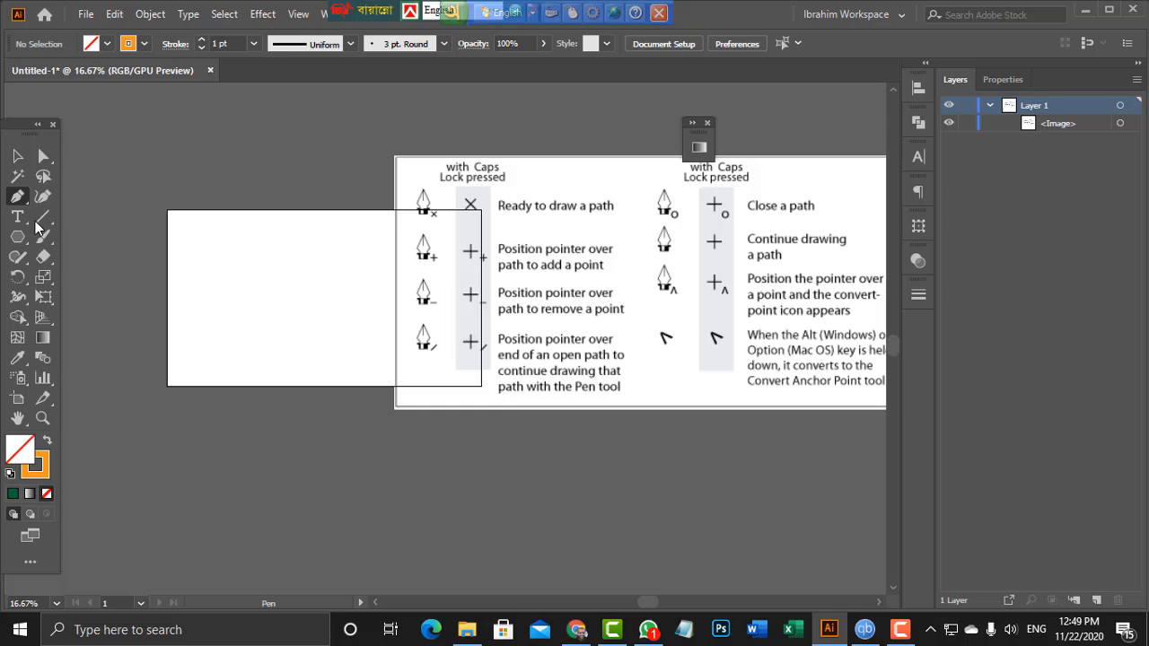
left_click(216, 228)
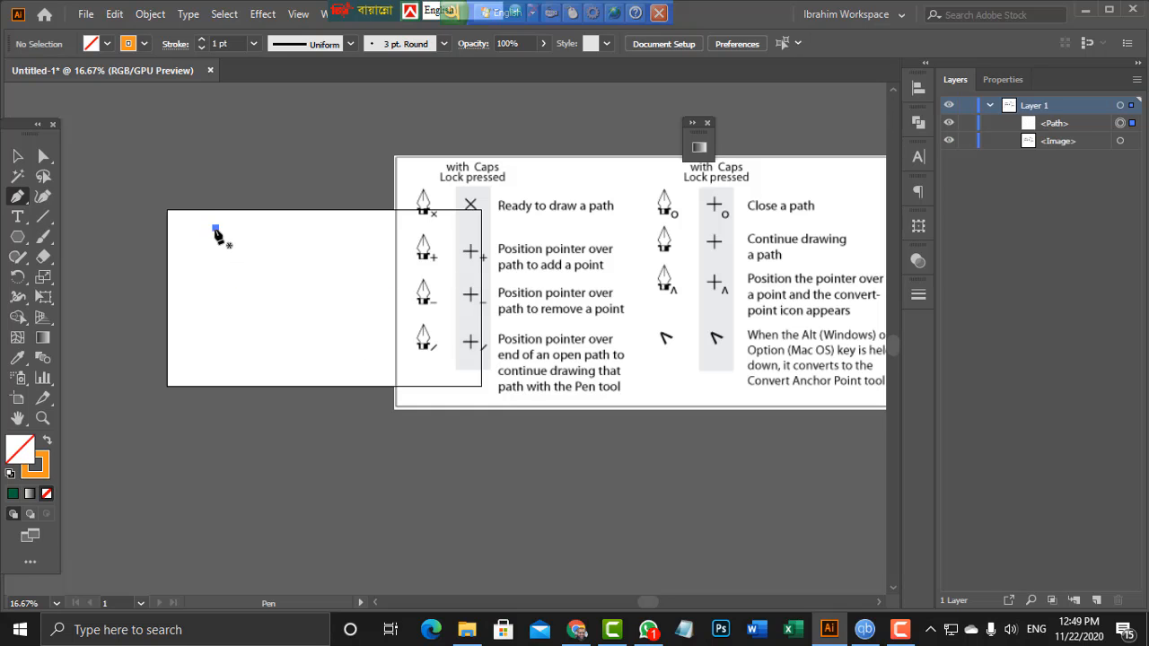
left_click(220, 371)
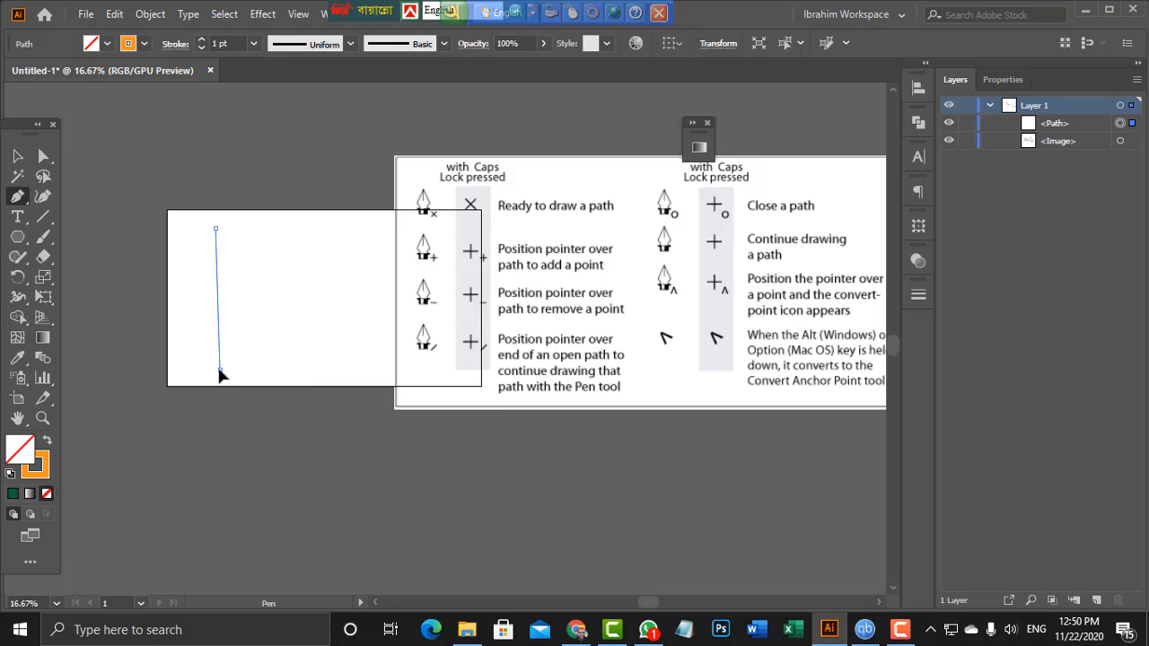
left_click_drag(220, 371, 310, 375)
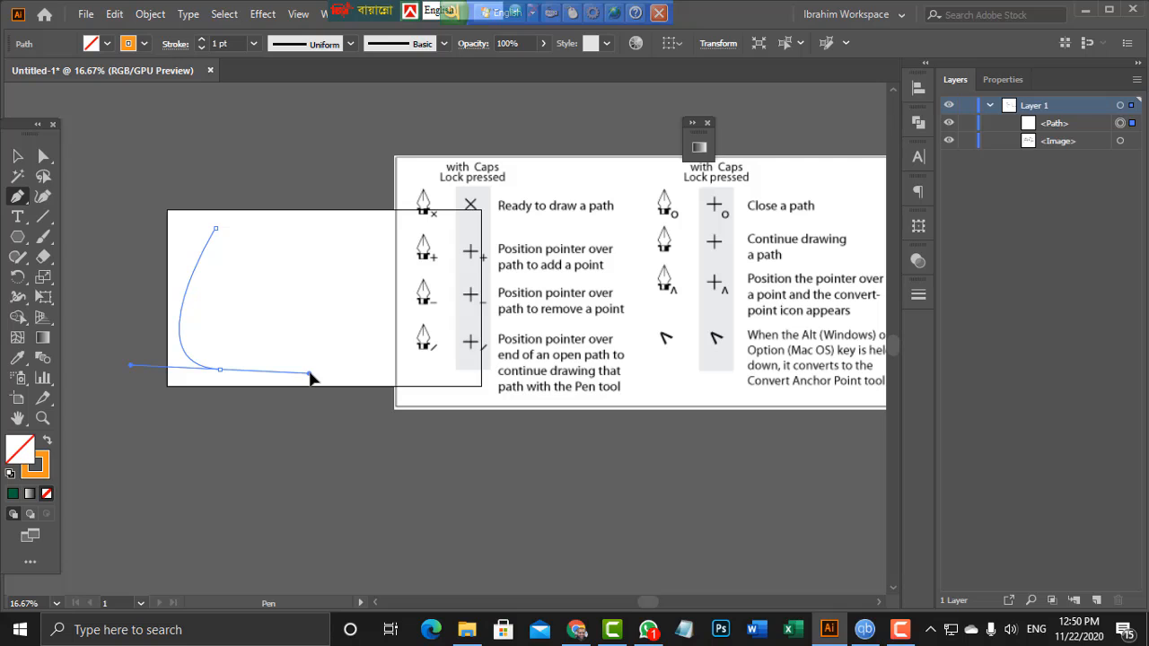
mouse_move(309, 375)
left_mouse_down()
mouse_move(334, 370)
mouse_move(254, 372)
mouse_move(319, 378)
left_mouse_up()
left_click_drag(319, 374, 291, 375)
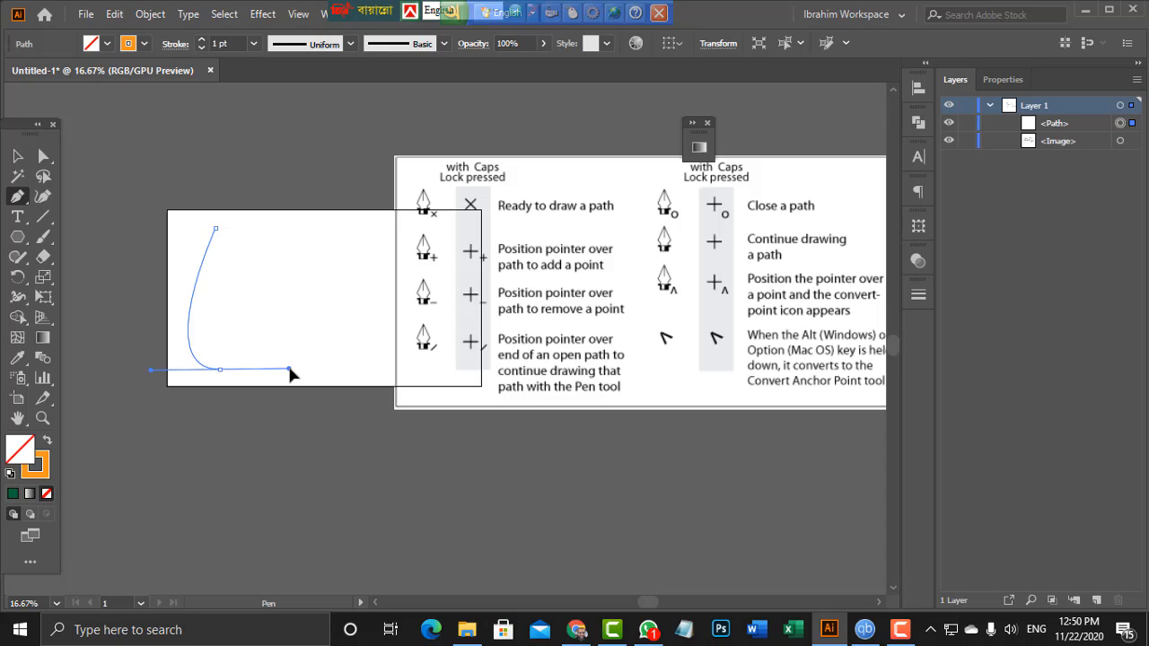
left_click_drag(291, 375, 298, 375)
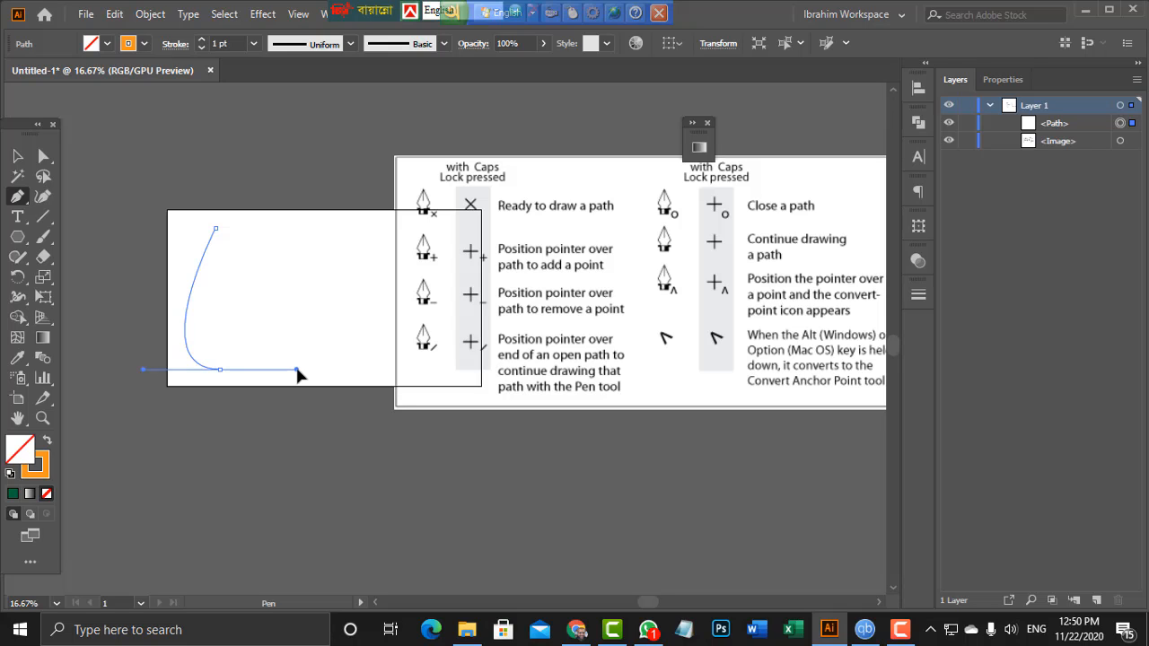
left_click_drag(297, 368, 300, 370)
Shorten the lower anchor's outgoing handle and tilt it slightly upward, independently of the incoming handle
left_click_drag(300, 371, 241, 374)
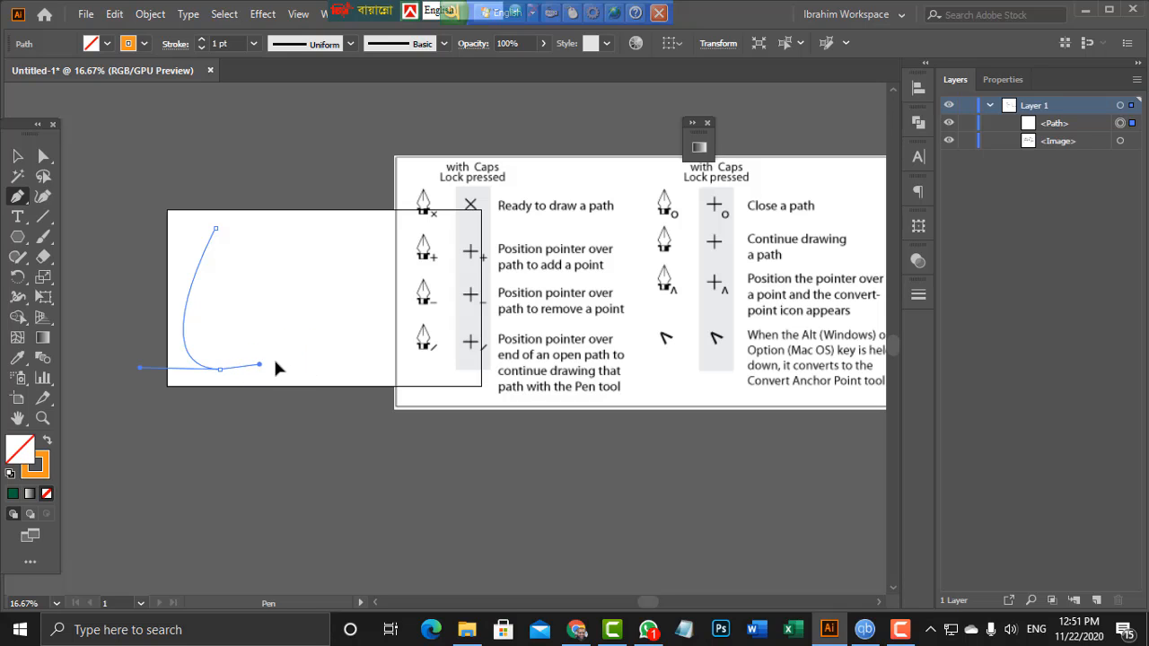
left_click(318, 298)
left_click_drag(310, 307, 275, 361)
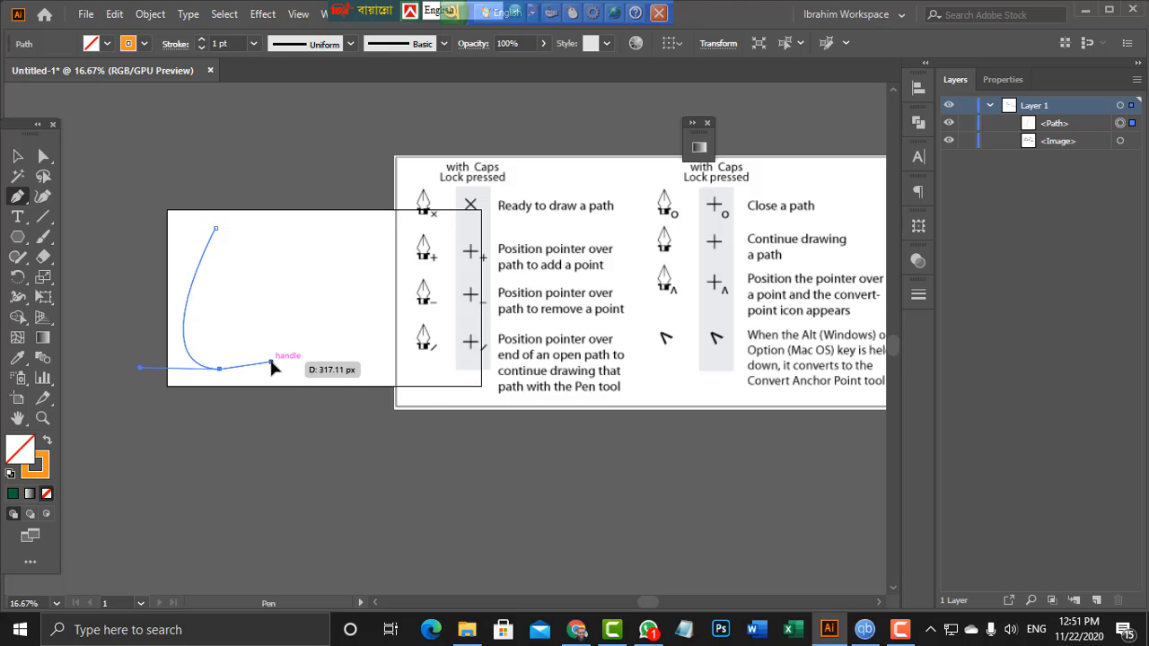
Undo the lower curved anchor and redraw it about 792 px below the starting anchor, with a shorter, horizontal outgoing handle
key("ctrl")
key("ctrl+z")
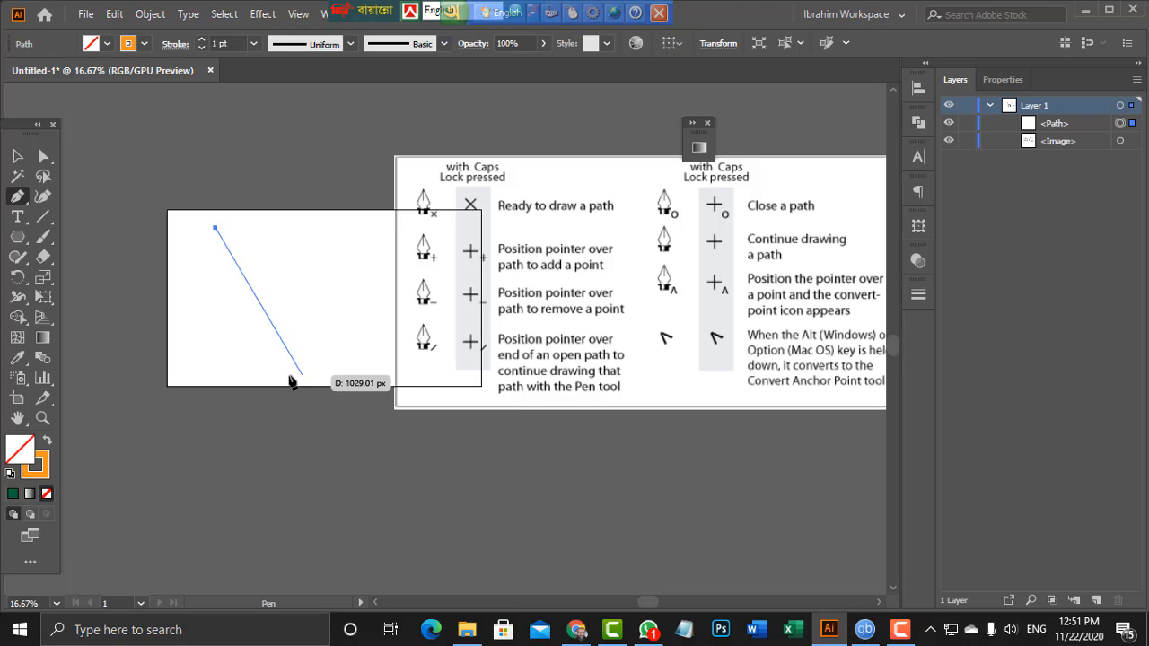
left_click_drag(216, 360, 283, 364)
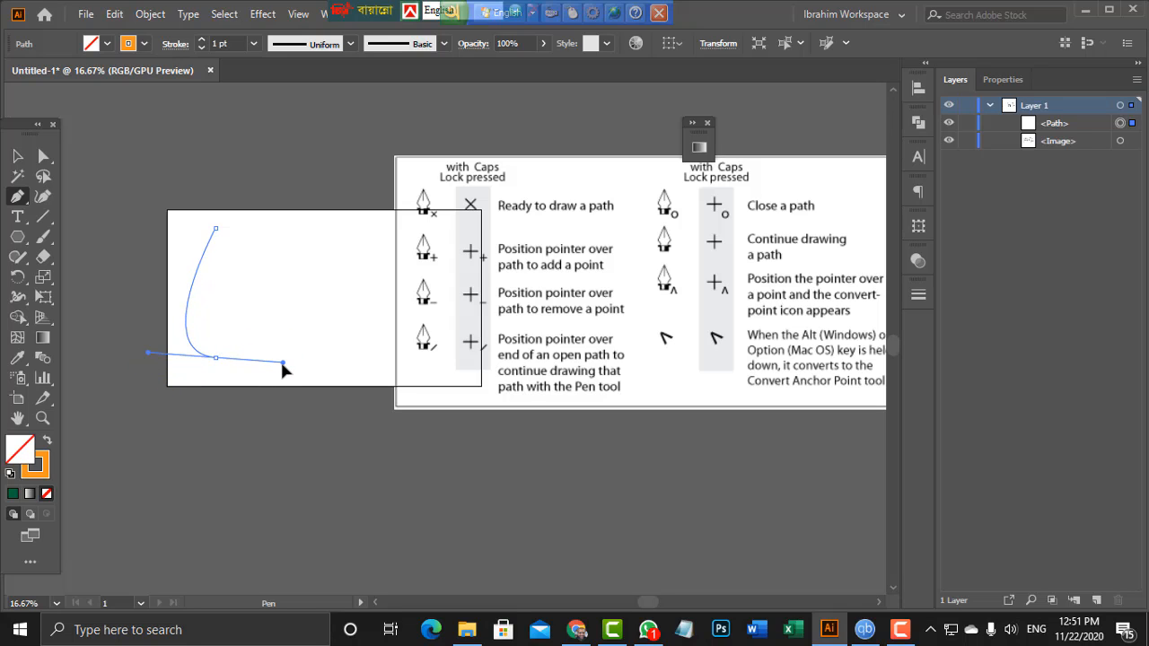
left_click_drag(283, 363, 283, 366)
mouse_move(282, 365)
left_mouse_down()
mouse_move(295, 306)
mouse_move(257, 371)
mouse_move(261, 357)
left_mouse_up()
left_click_drag(248, 358, 248, 358)
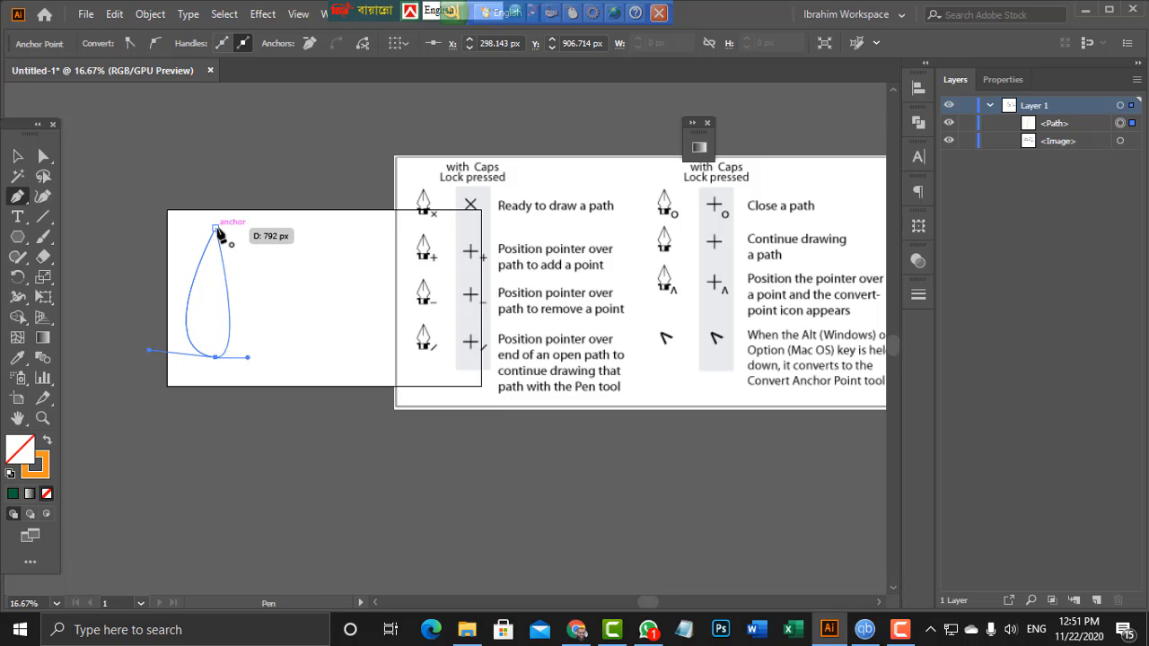
Close the path at its starting anchor, pulling a handle to bow the right side into a teardrop about 349 px wide and 792 px high
left_click_drag(219, 230, 189, 209)
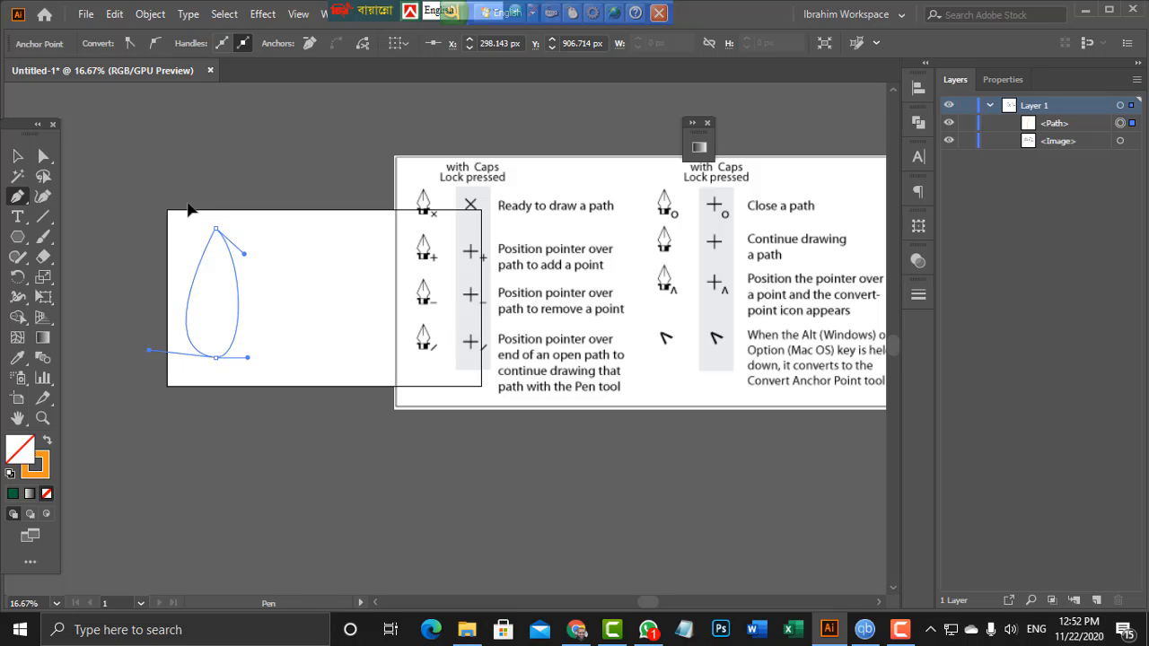
mouse_move(188, 208)
left_mouse_down()
mouse_move(200, 218)
mouse_move(181, 203)
left_mouse_up()
left_click_drag(182, 199, 180, 192)
mouse_move(181, 191)
left_mouse_down()
mouse_move(170, 192)
mouse_move(182, 210)
mouse_move(174, 186)
left_mouse_up()
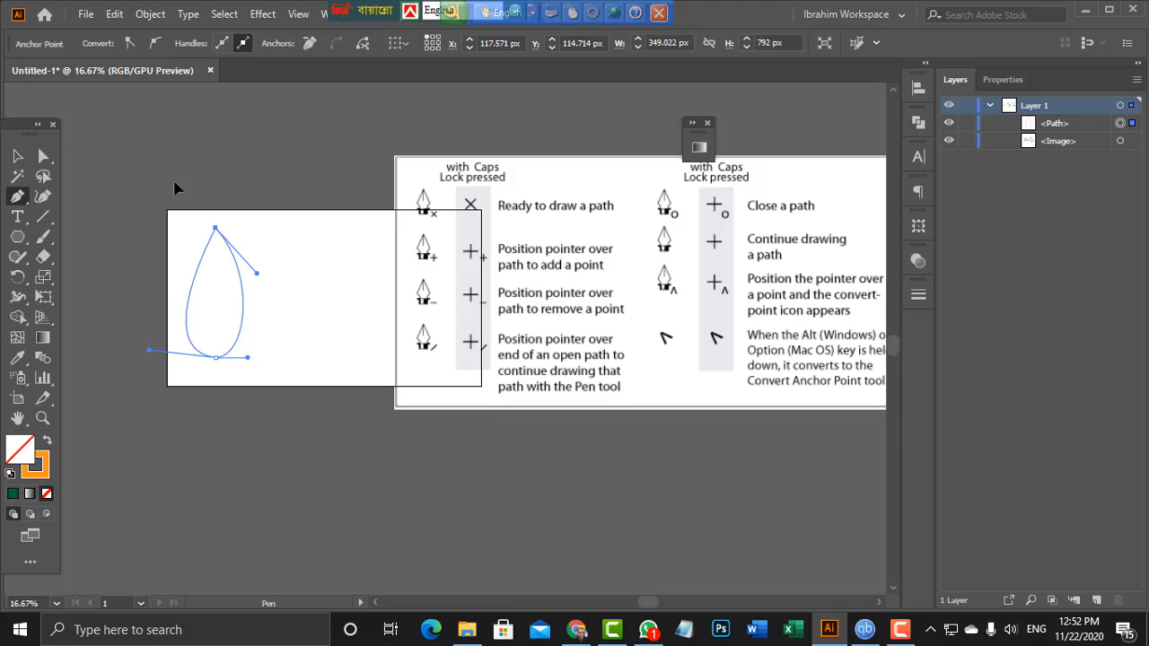
Fill the teardrop shape with the orange swatch and move it to the artboard's upper-left corner
left_click(18, 160)
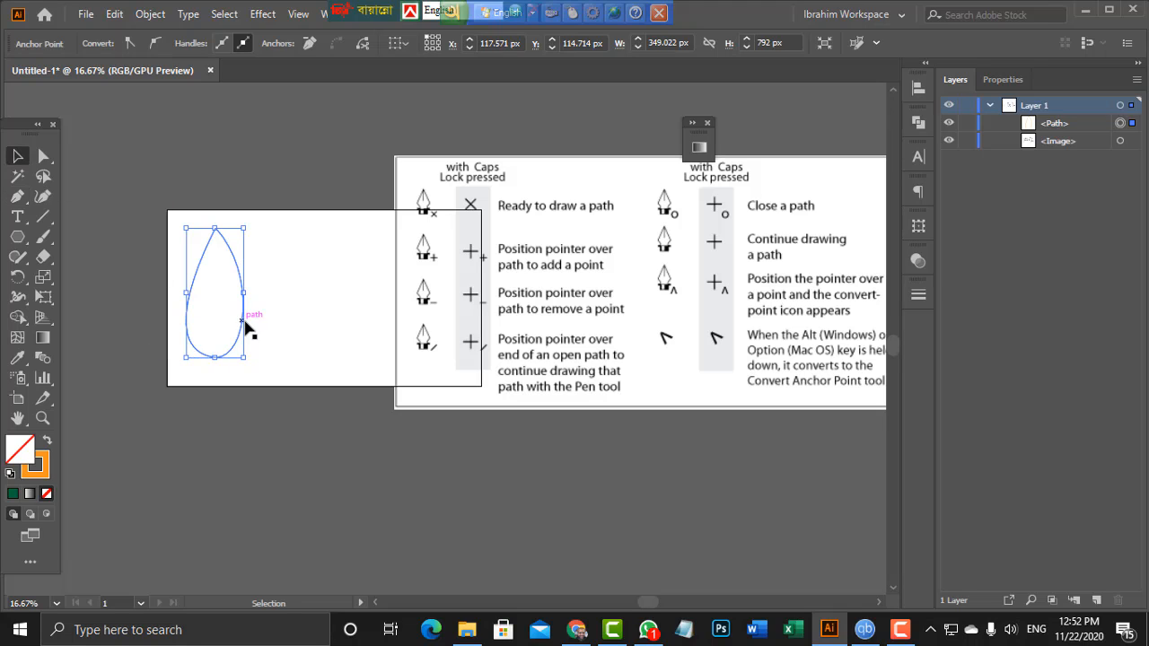
left_click_drag(244, 323, 271, 191)
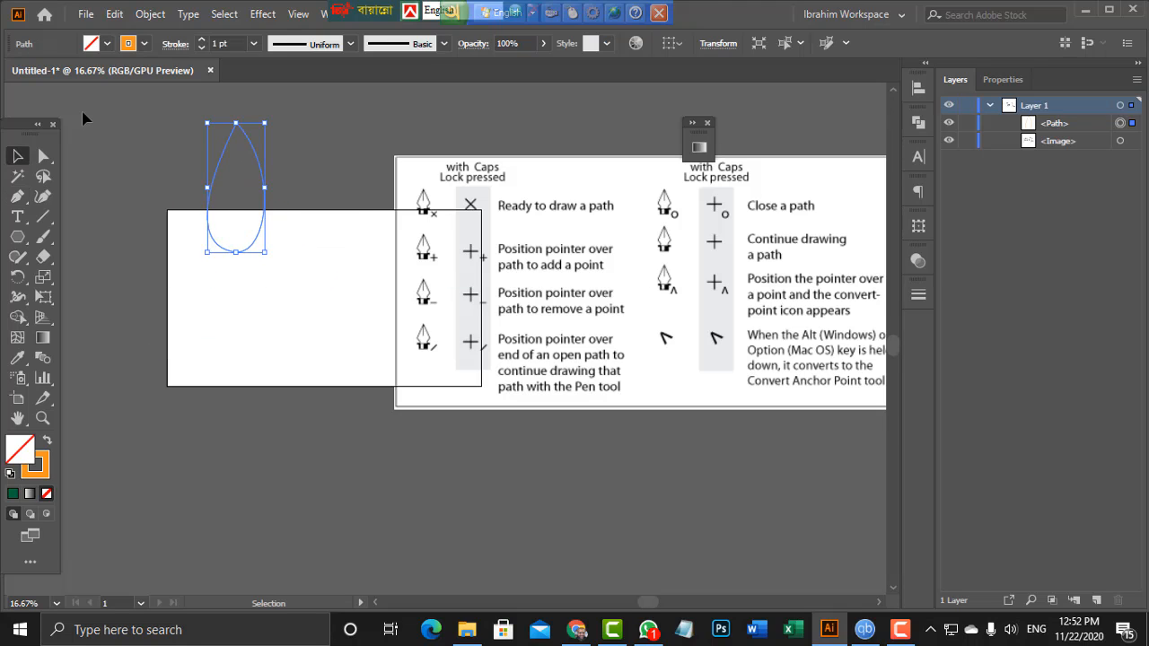
left_click(108, 42)
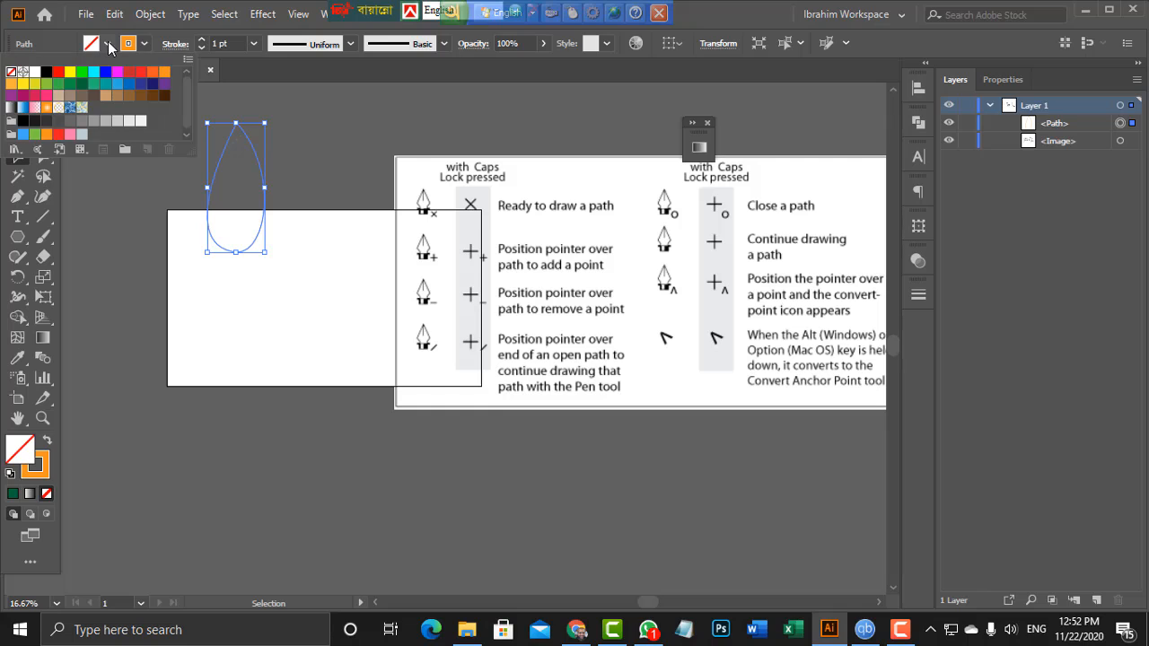
left_click(165, 71)
left_click(132, 199)
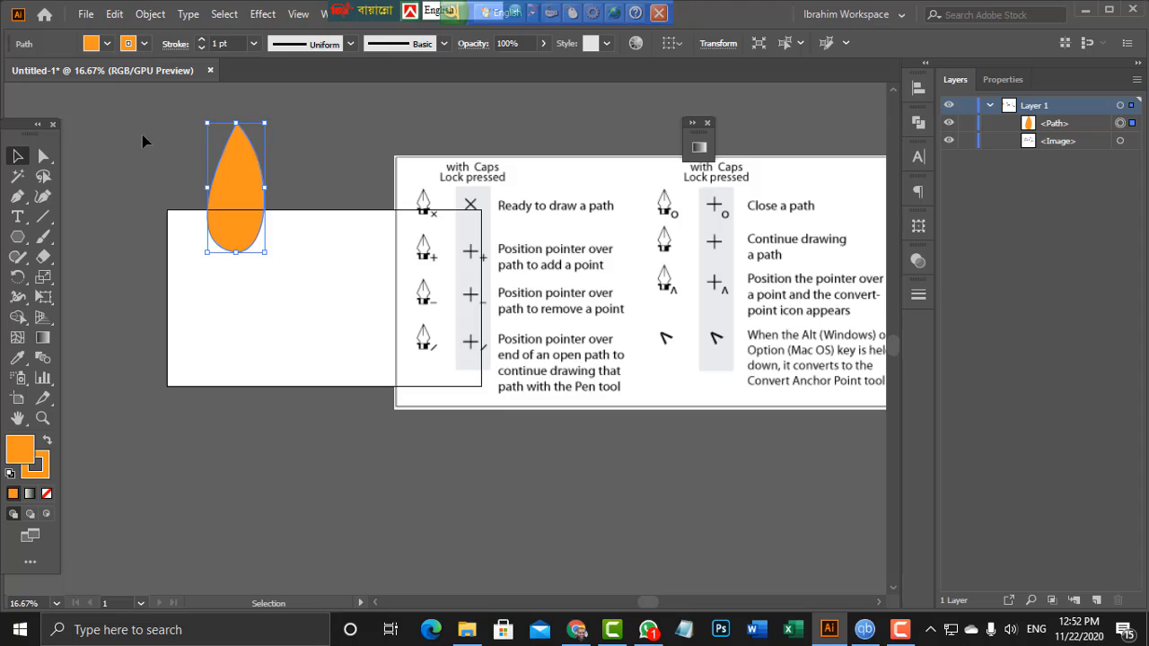
left_click(157, 153)
left_click_drag(229, 191, 148, 171)
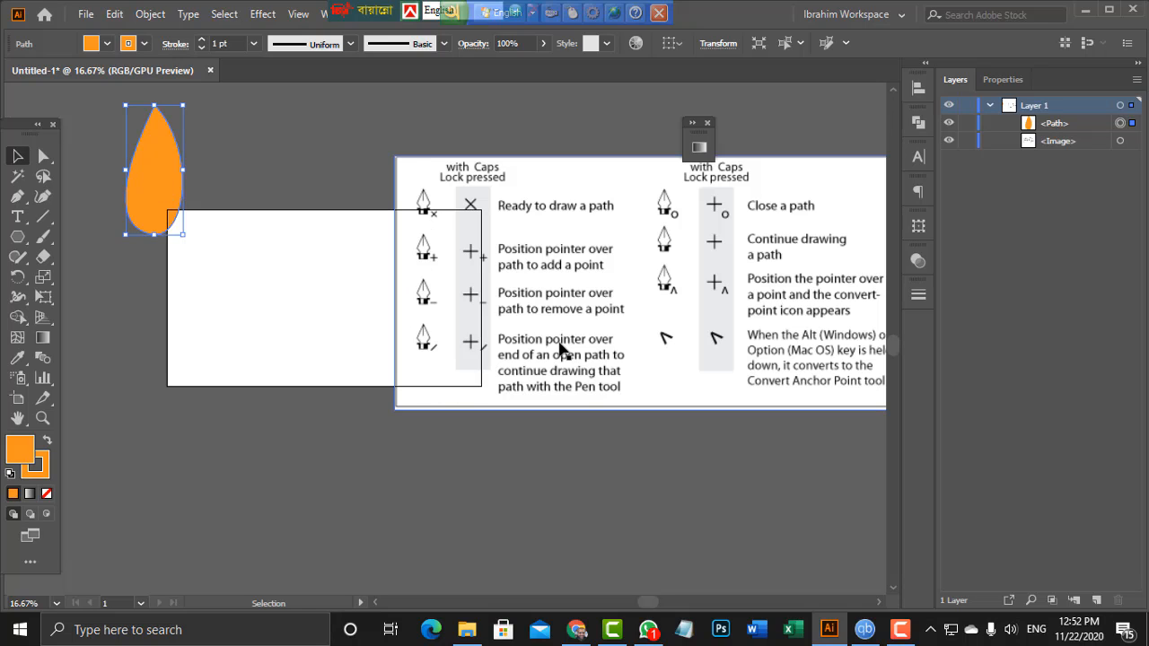
Switch to the Google Chrome window showing the YouTube Studio channel videos page
mouse_move(588, 638)
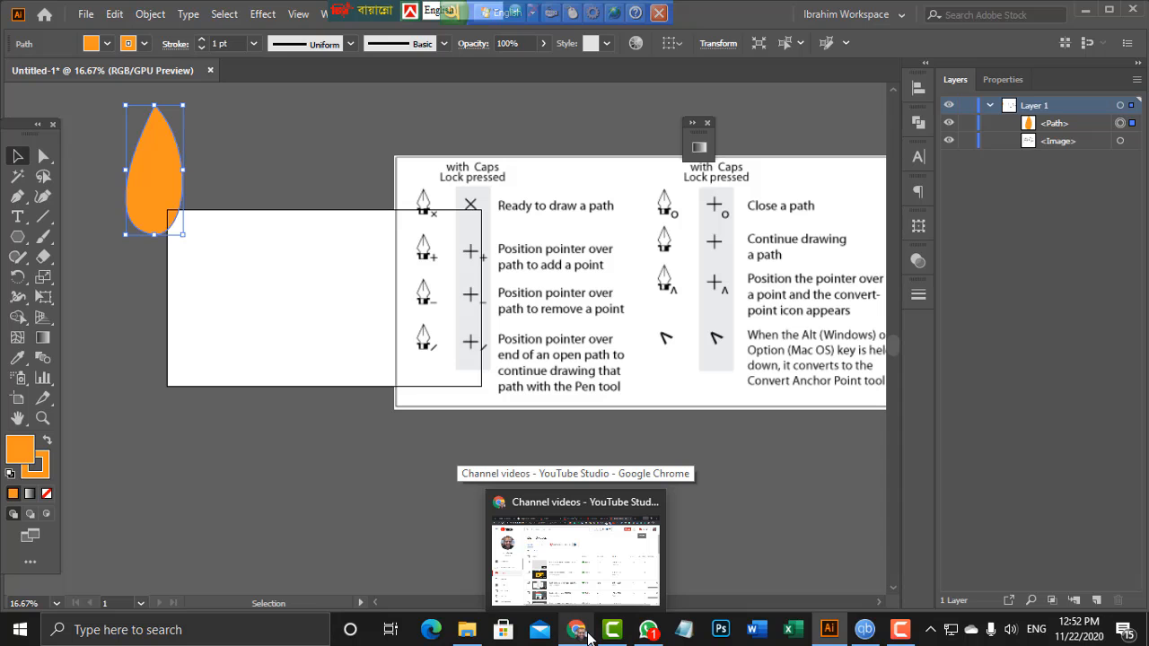
left_click(589, 637)
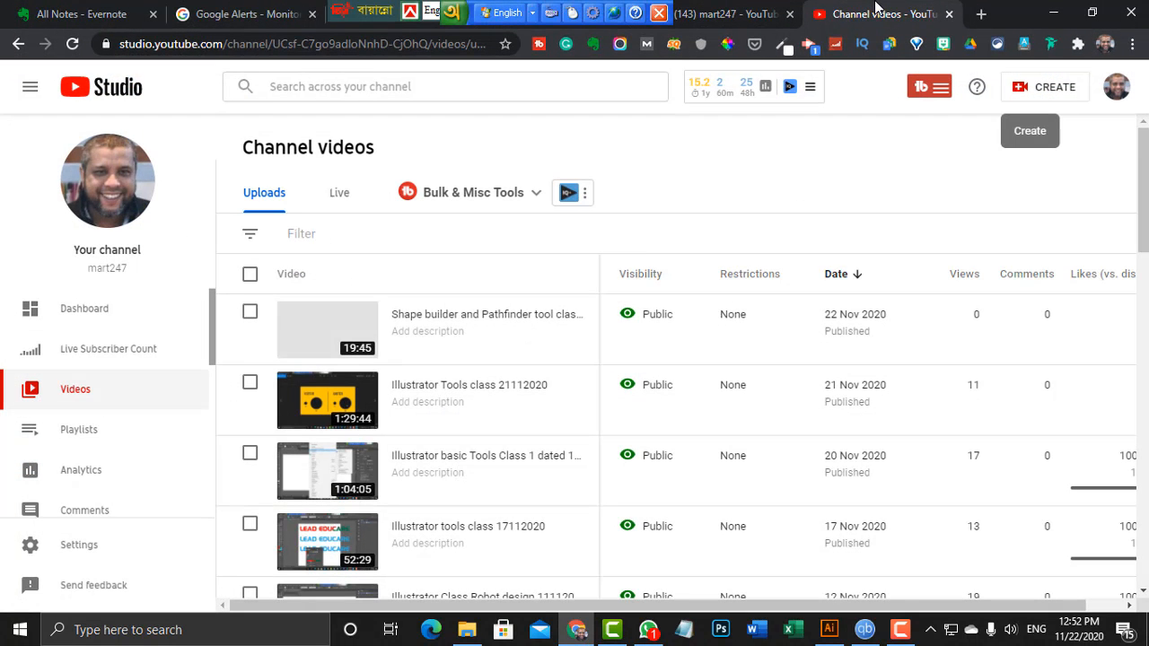
Search for "pen tool game" in a new browser tab and open The Bézier Game at bezier.method.ac
left_click(980, 14)
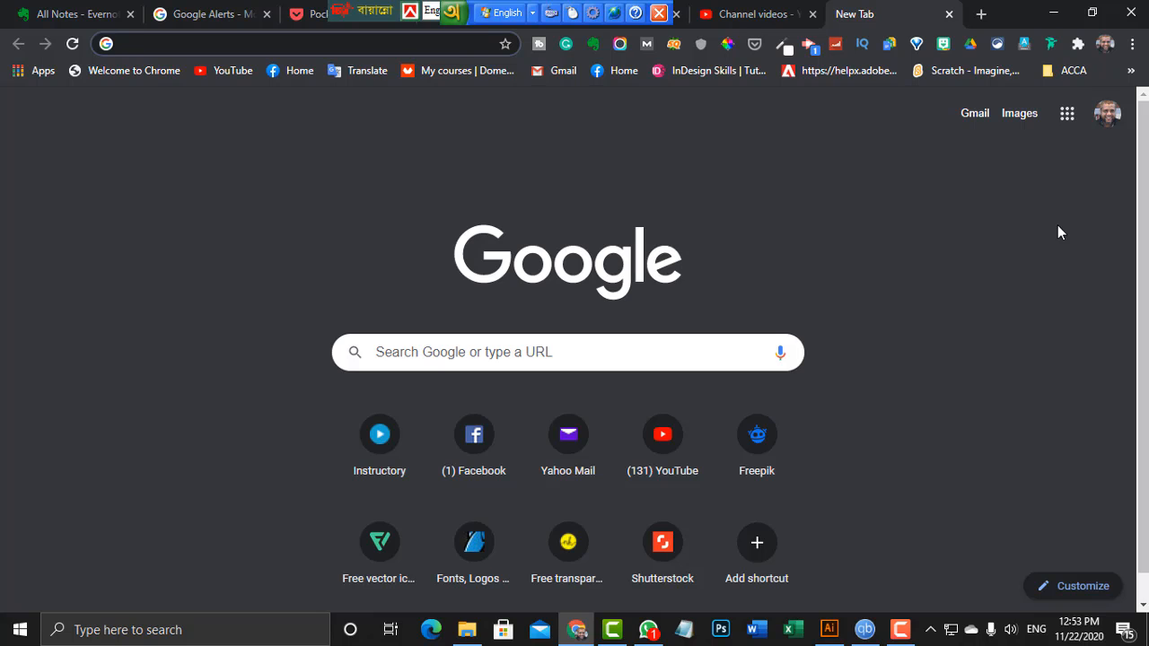
type("pen ")
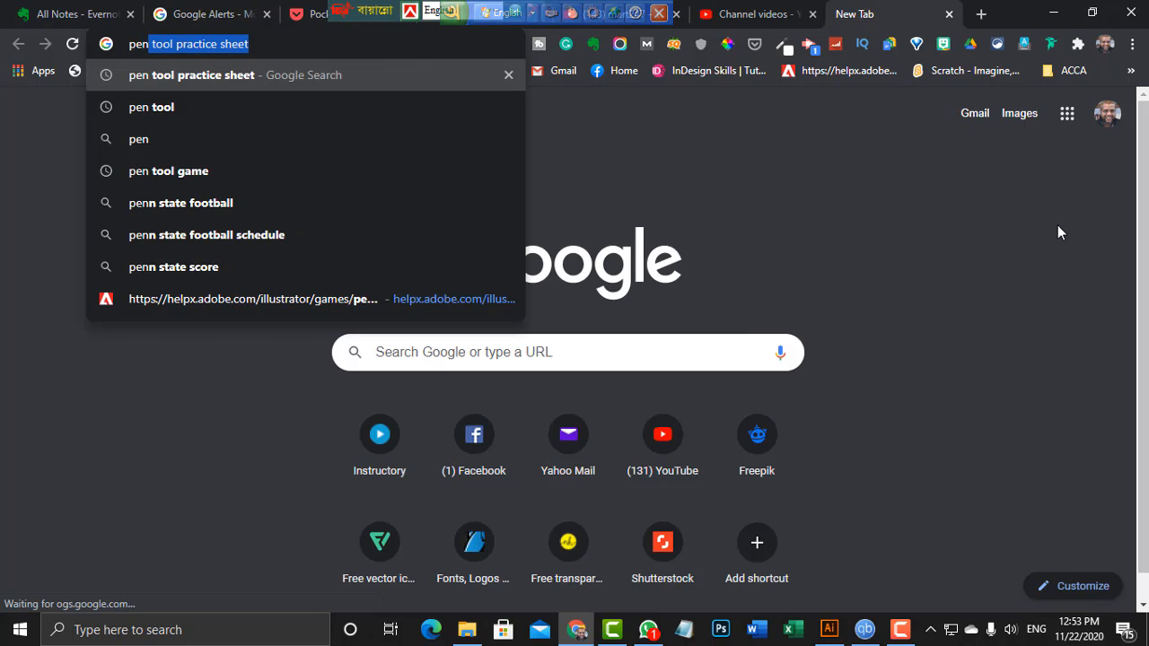
type("t")
key("BackSpace")
type("tool")
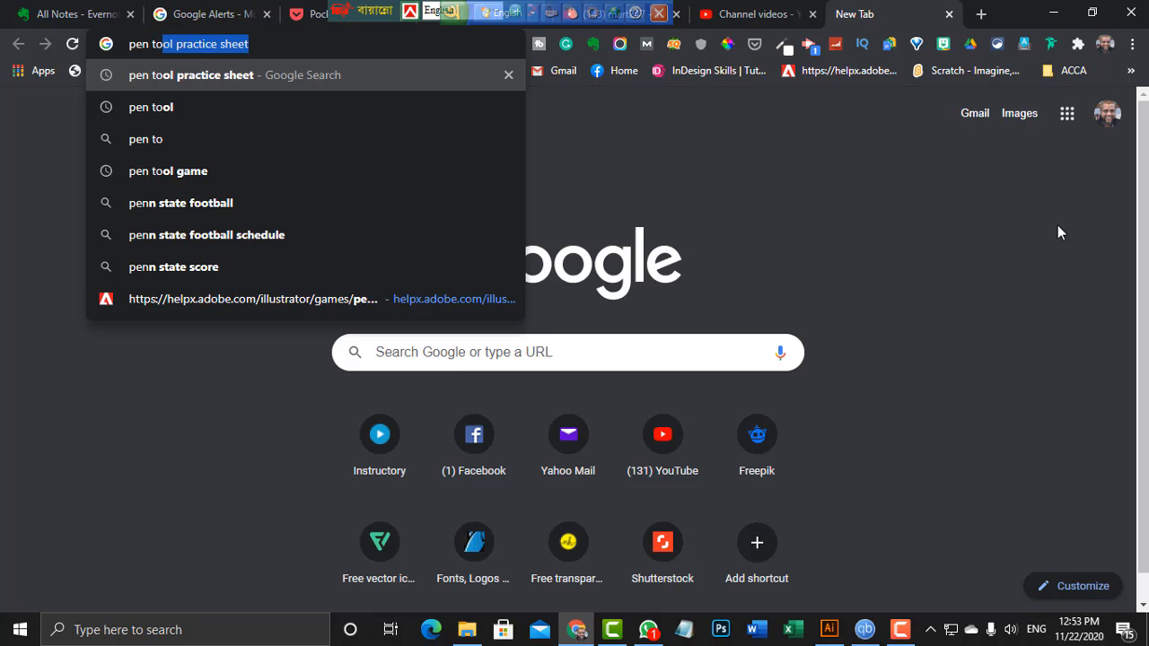
key("BackSpace")
key("BackSpace")
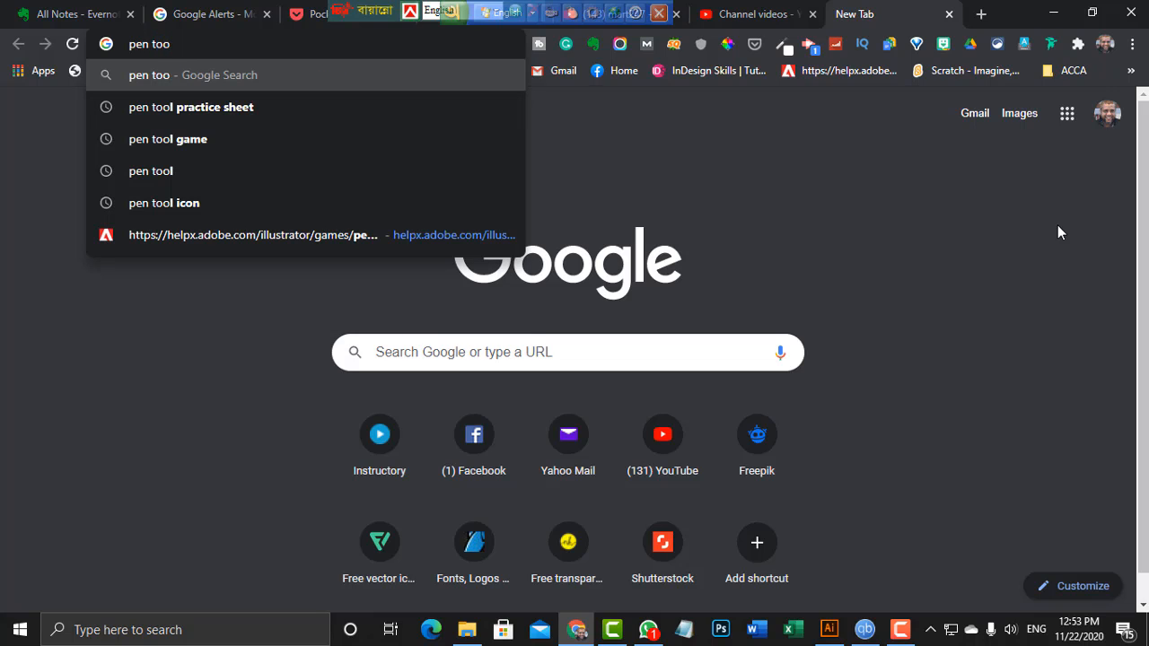
type("l game")
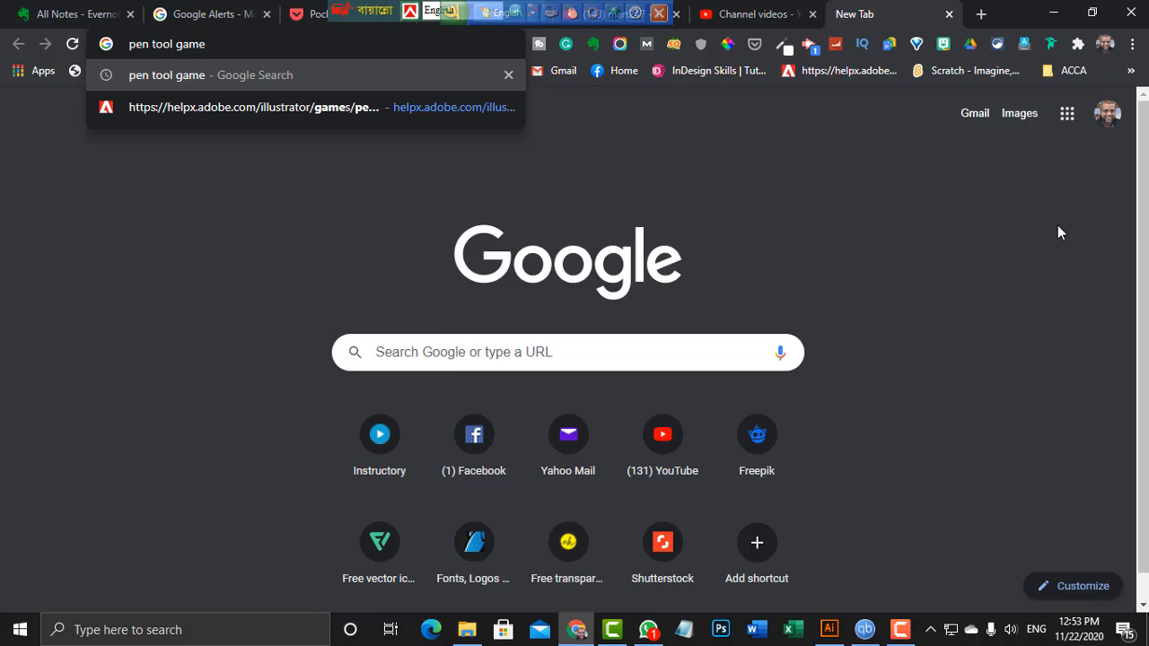
key("Return")
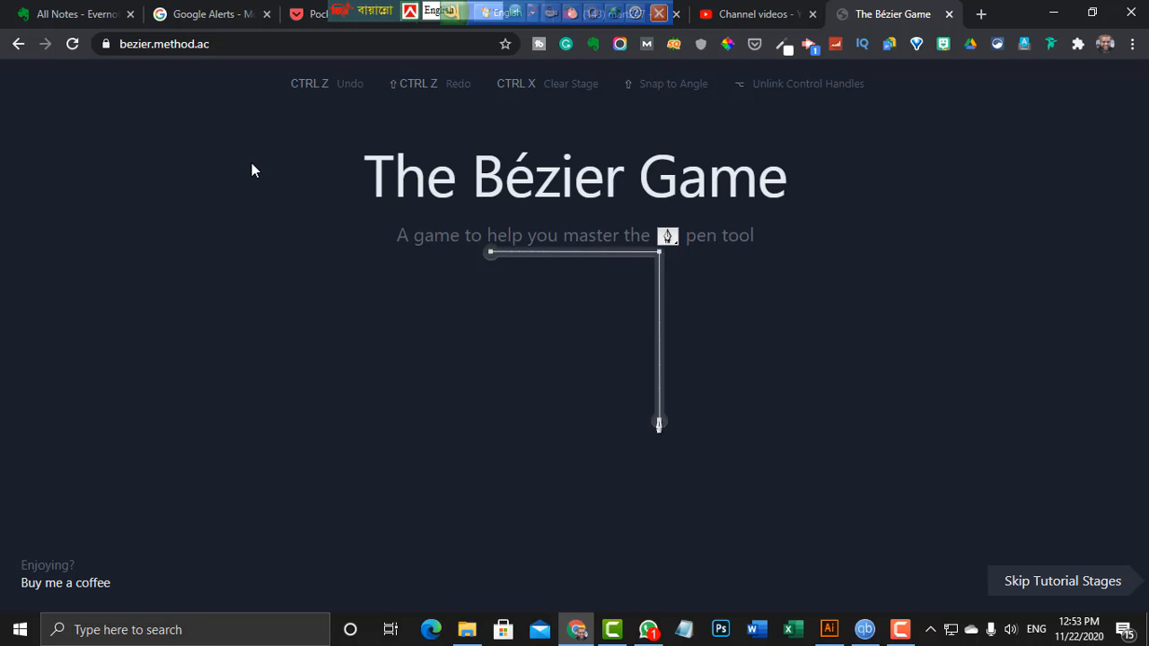
Copy the game's web address, send it to the LEADCOMPUTERGRAPHICSCLASS group in WhatsApp, and return to the game in Chrome
left_click(229, 43)
key("ctrl+c")
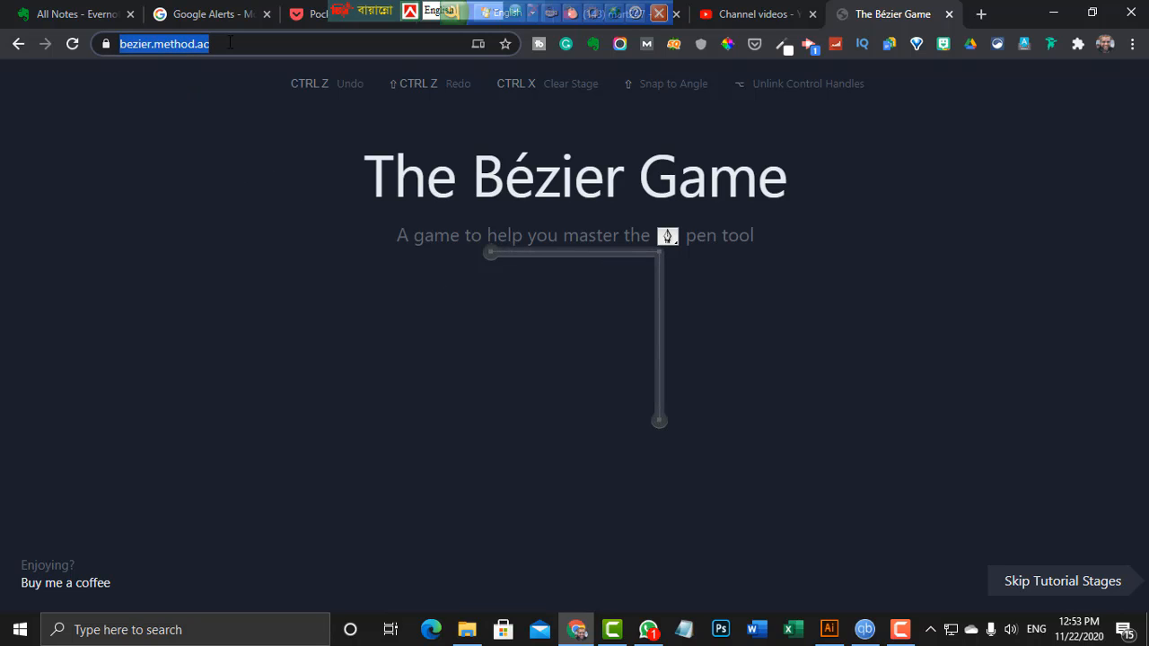
left_click(648, 631)
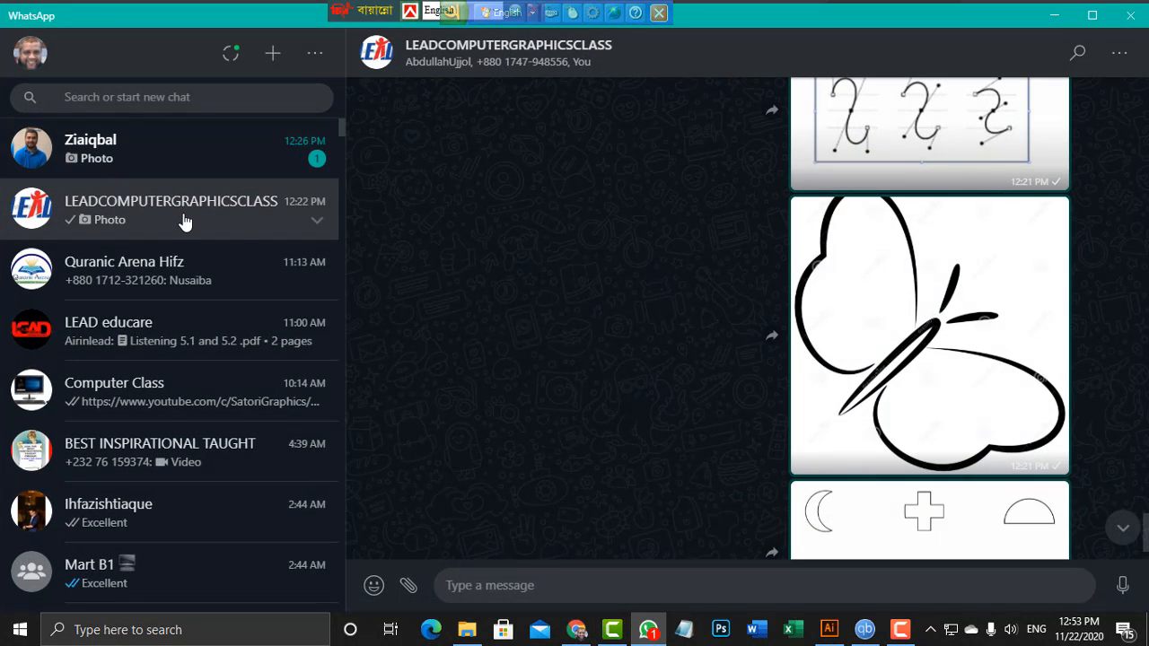
left_click(184, 222)
key("ctrl+v")
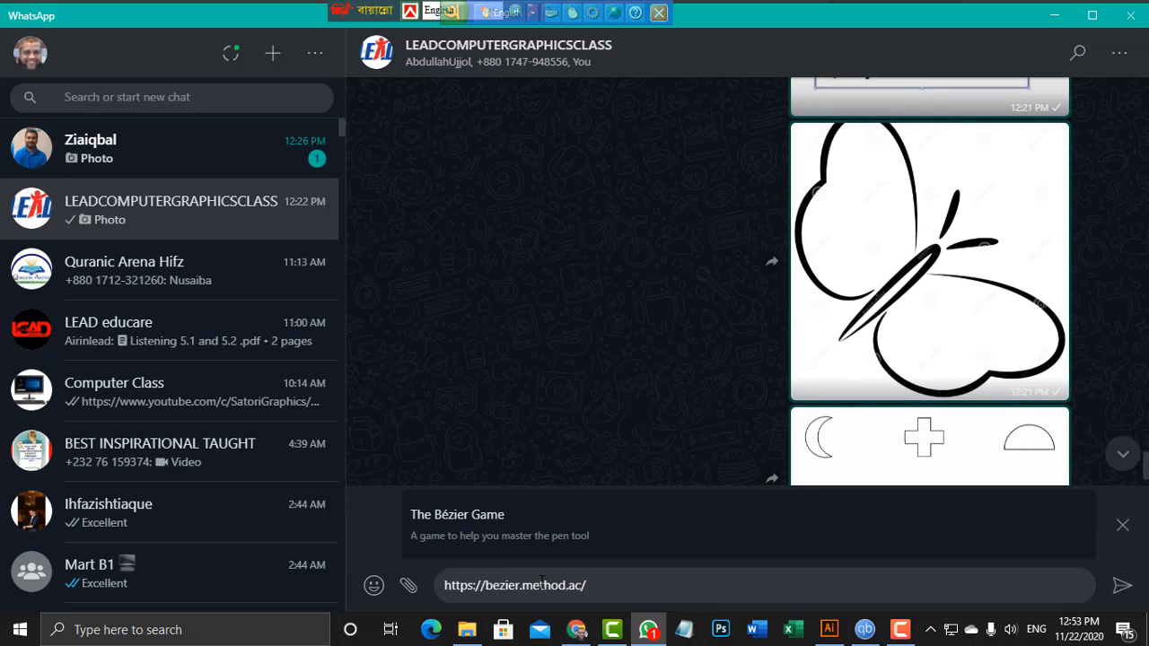
key("Return")
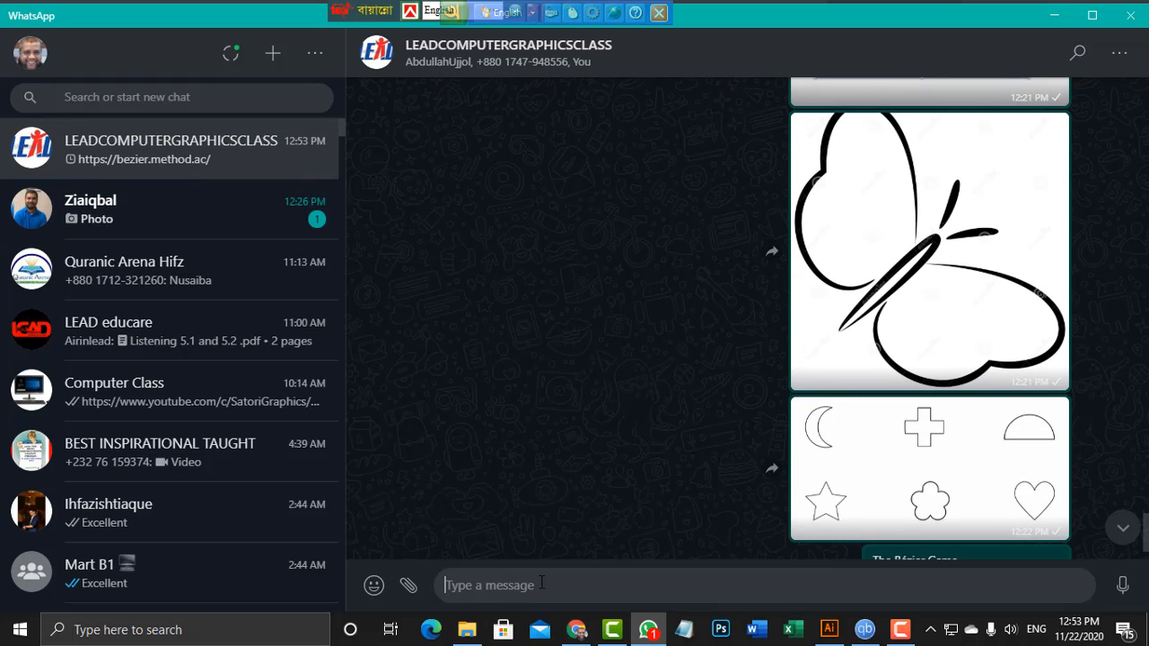
left_click(1056, 17)
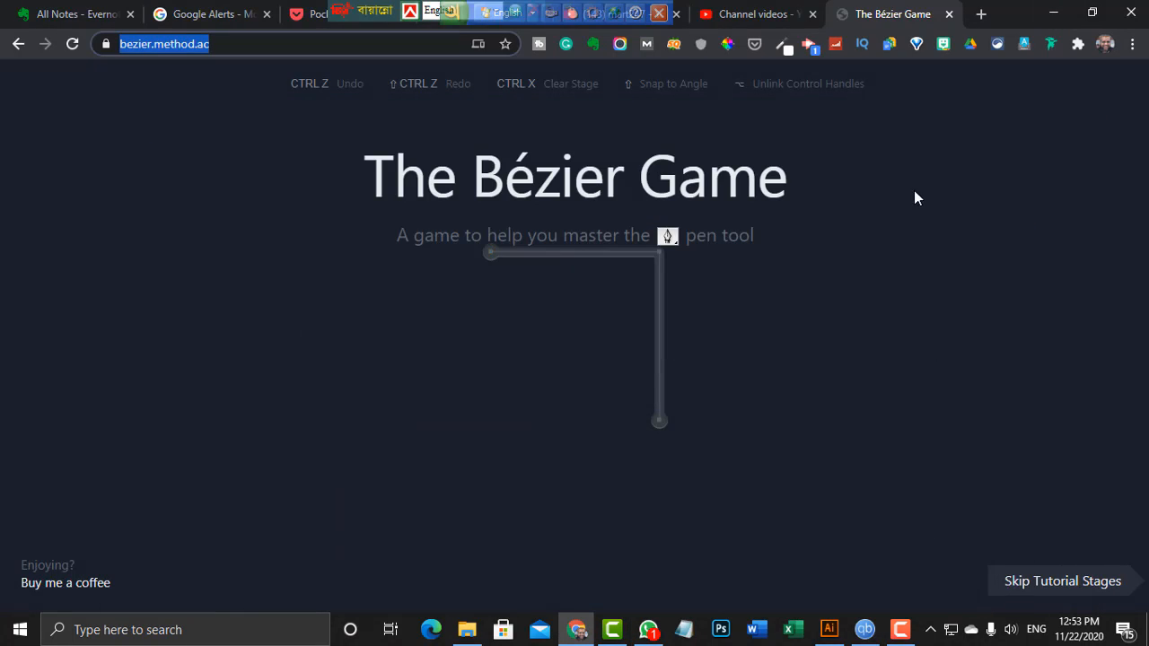
Trace the first stage's right-angle guide with three corner anchors, from its left end through the corner to its lower end
left_click(490, 256)
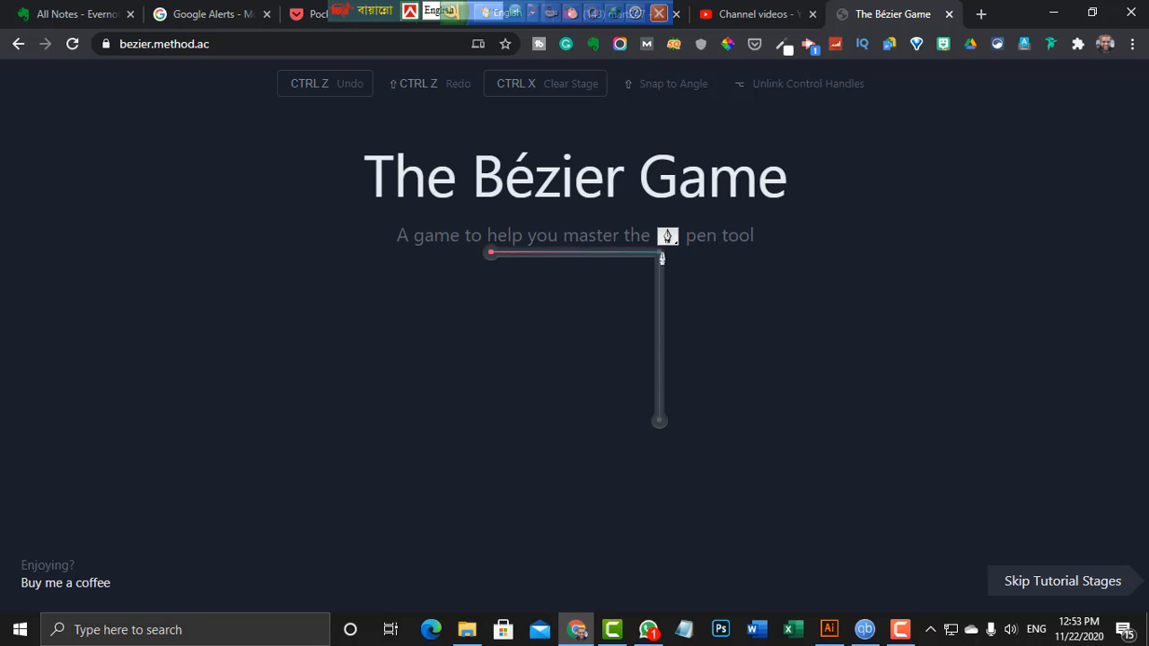
left_click(660, 255)
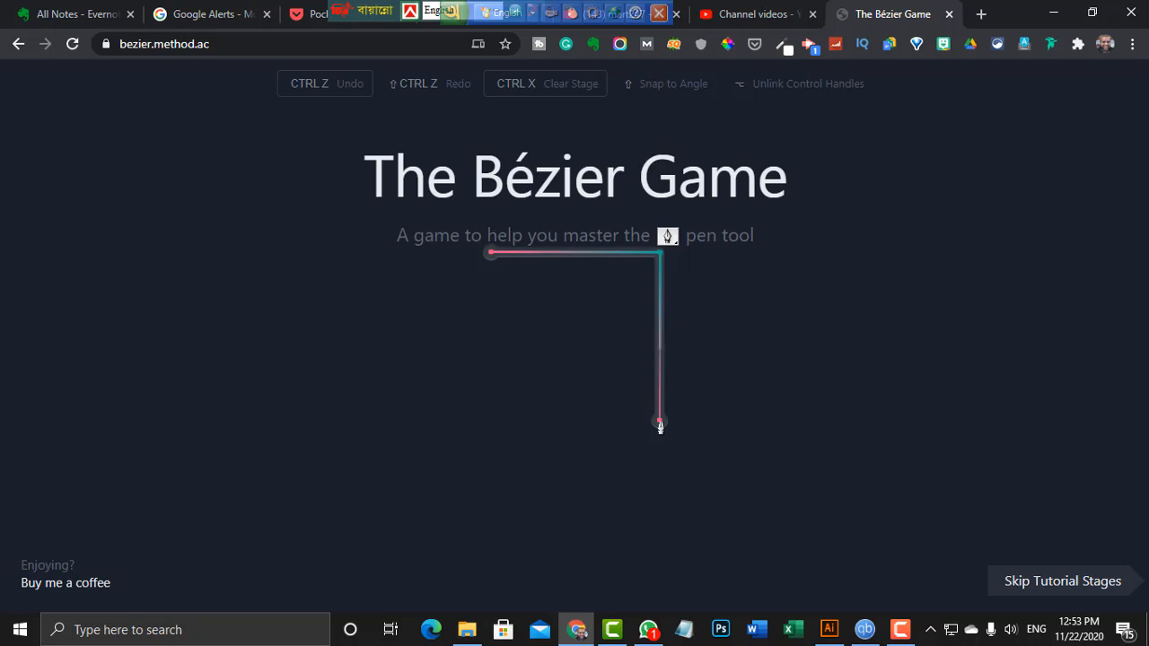
left_click(660, 425)
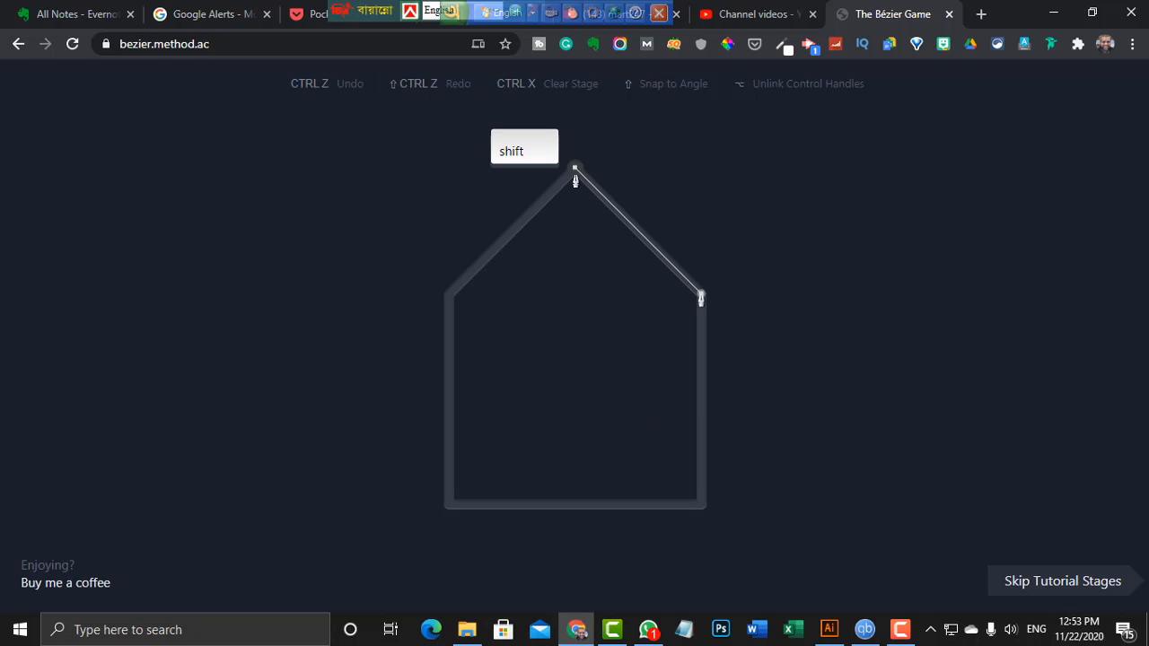
Trace the house outline clockwise with straight segments, starting at the roof peak and closing the path there
left_click(576, 171)
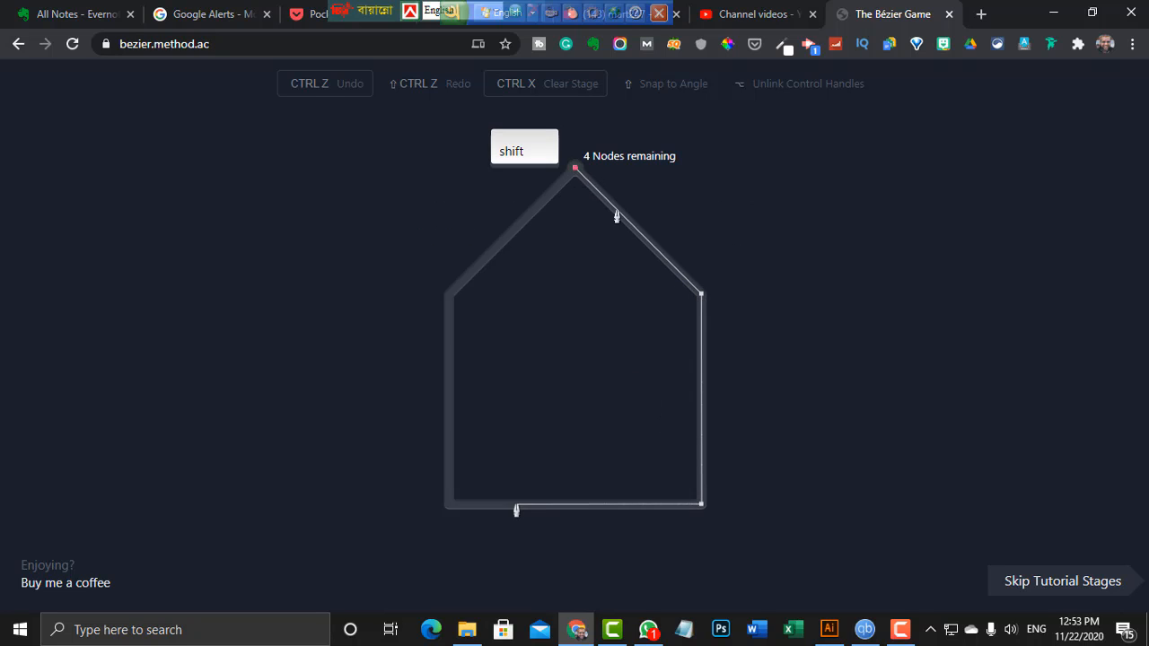
left_click(701, 294)
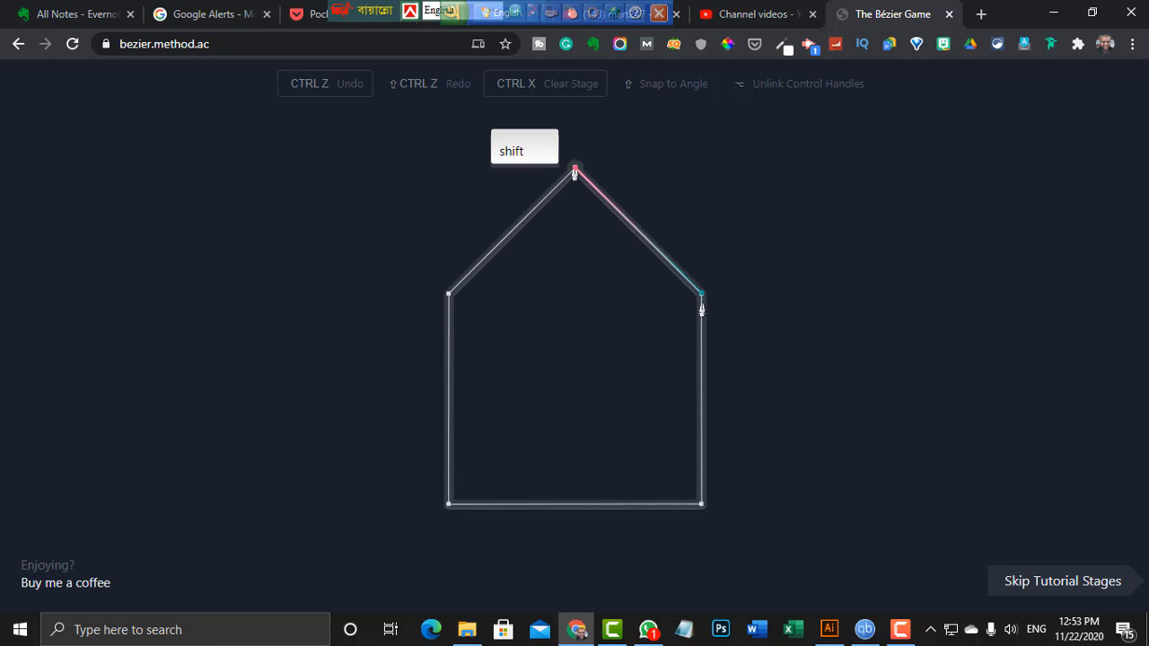
left_click(701, 508)
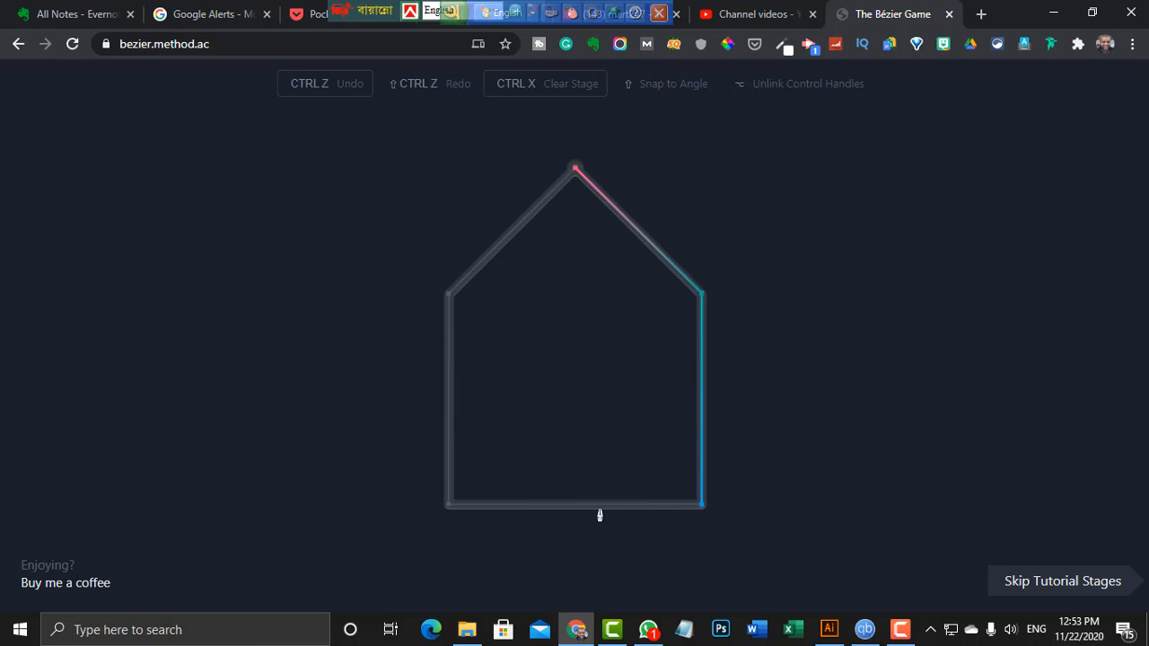
left_click(448, 508)
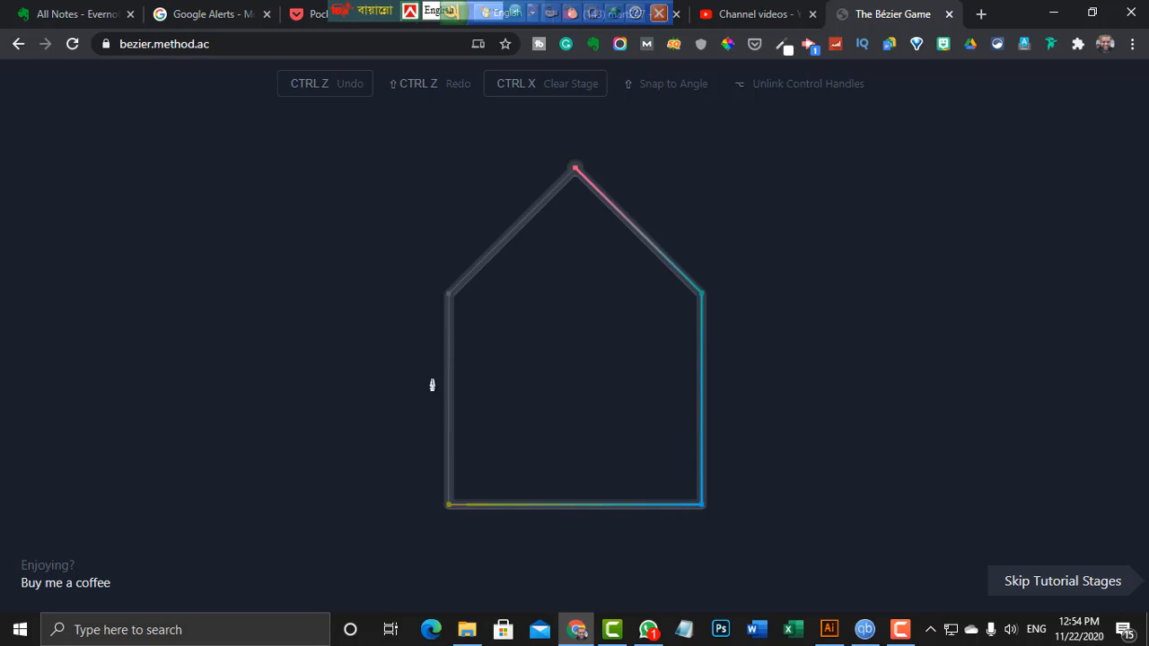
left_click(449, 294)
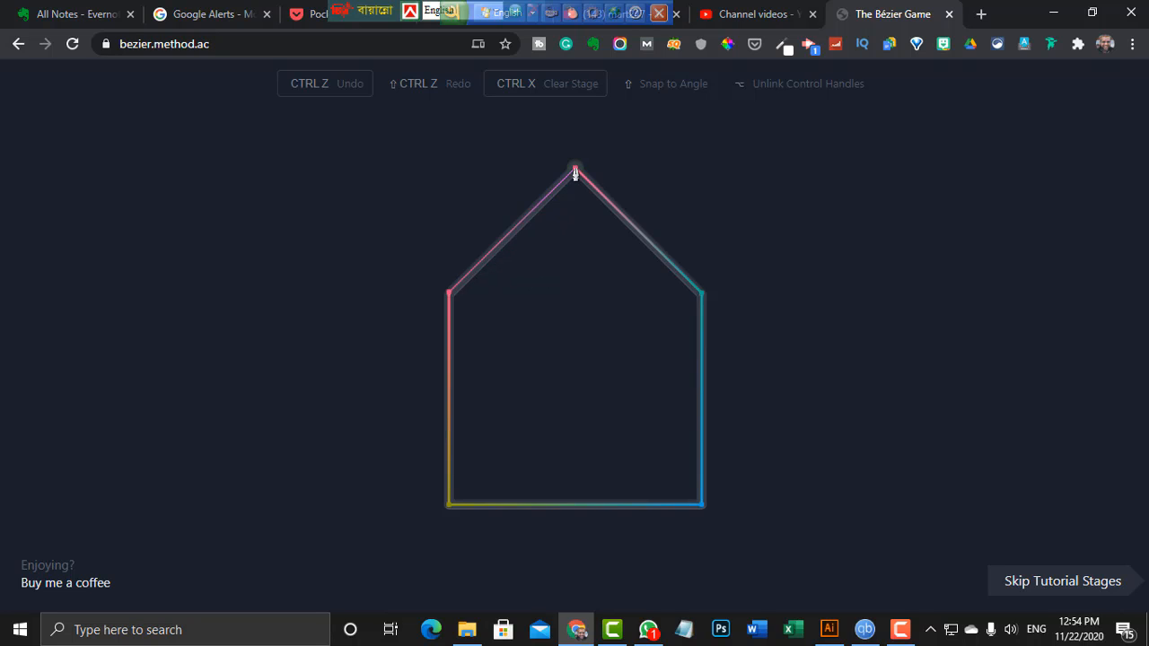
left_click(575, 172)
Trace the circle clockwise from its left point with four smooth anchors, pulling handles along the guide marks, and close it at the start
left_click_drag(482, 337, 482, 384)
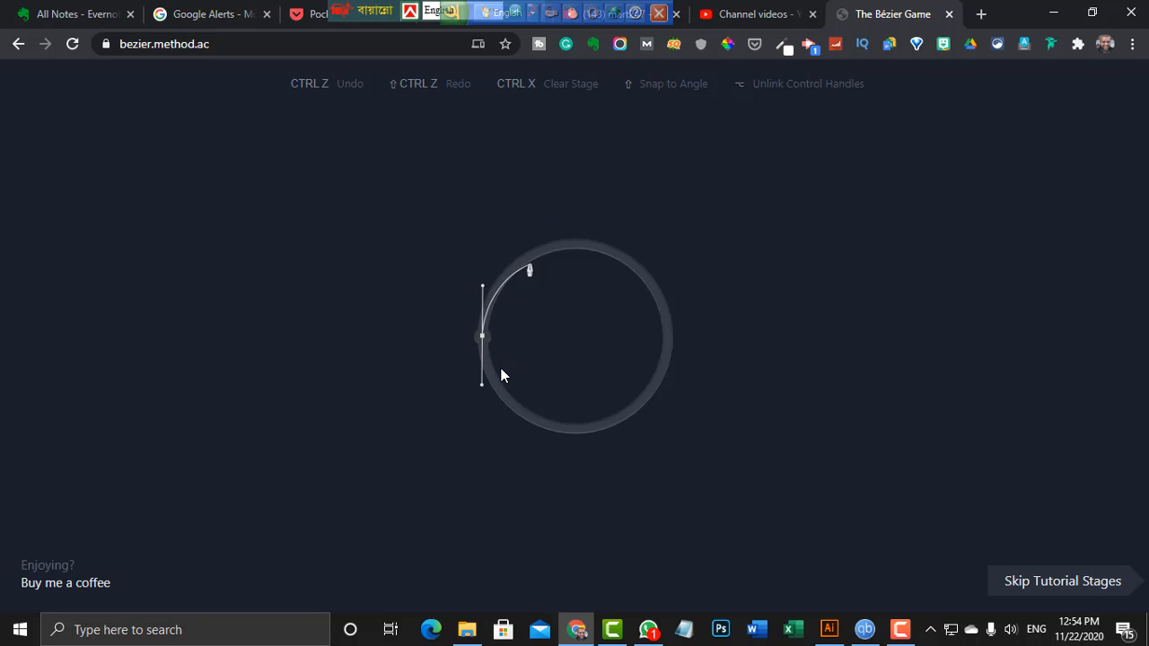
left_click_drag(574, 243, 626, 243)
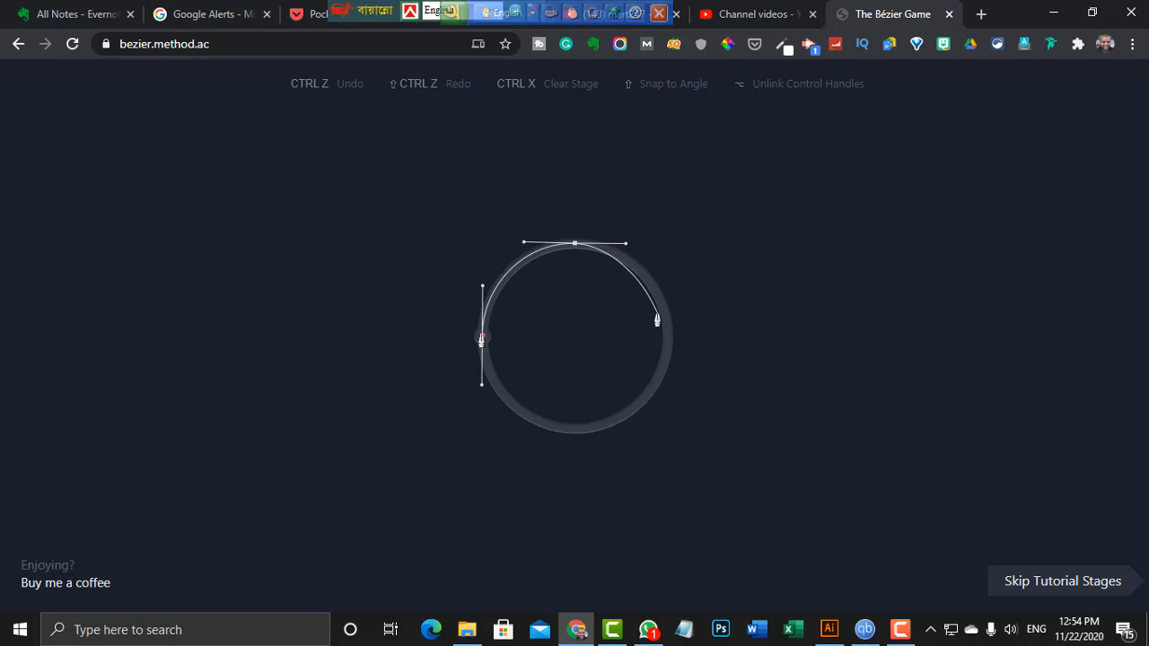
left_click_drag(667, 337, 667, 386)
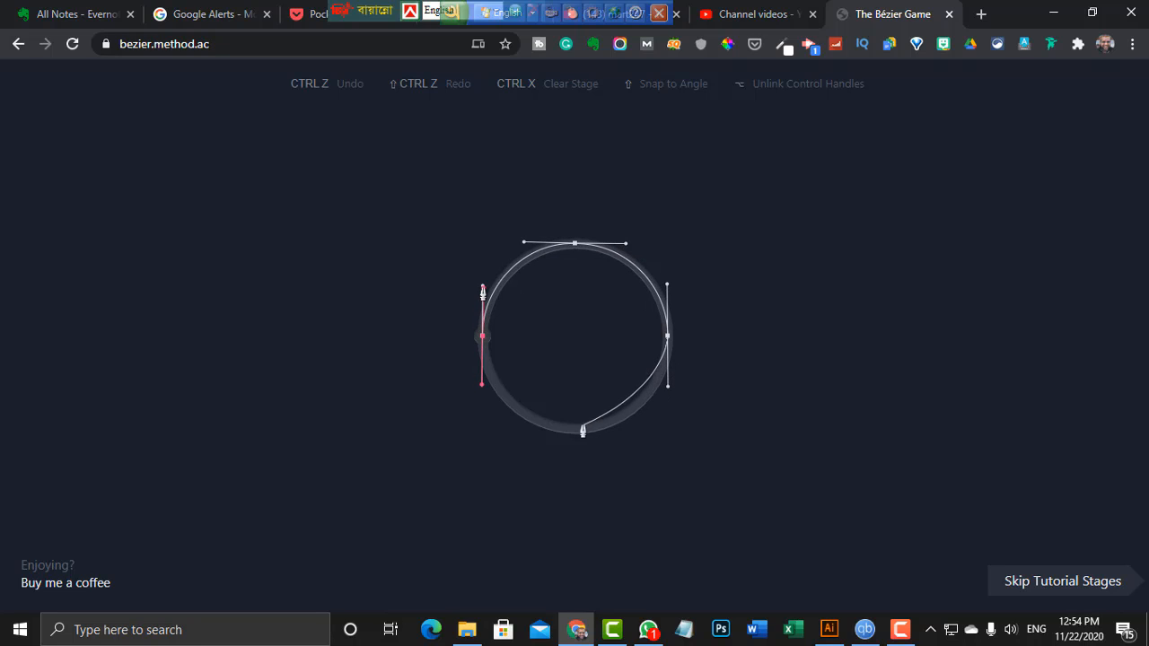
left_click_drag(575, 430, 625, 428)
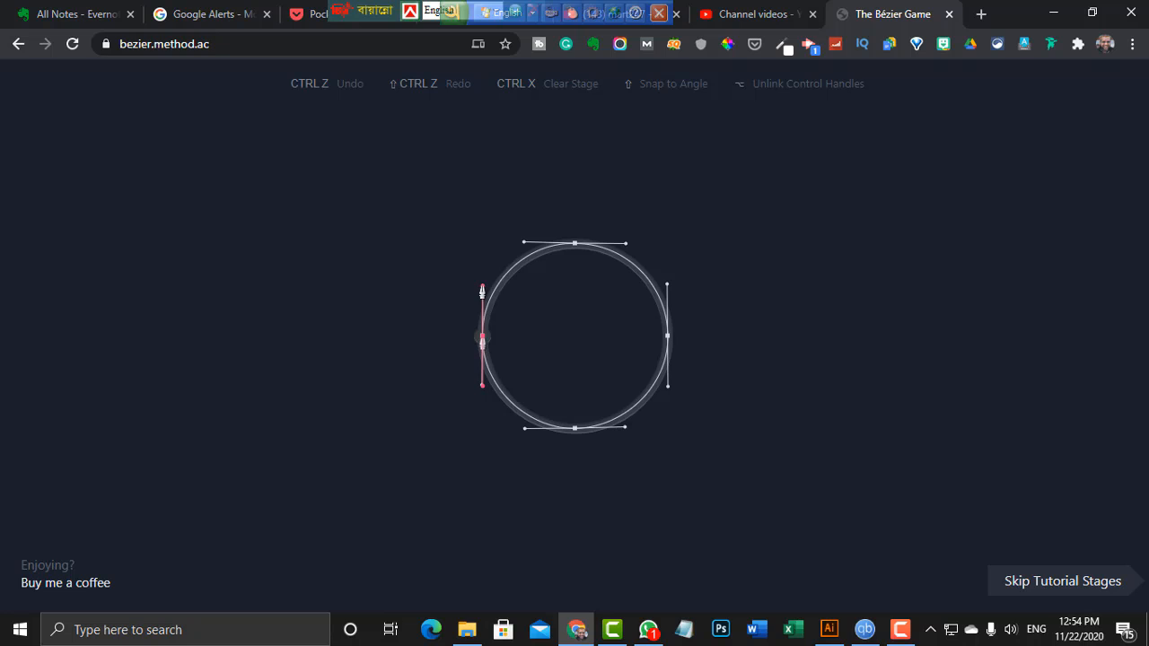
left_click(482, 337)
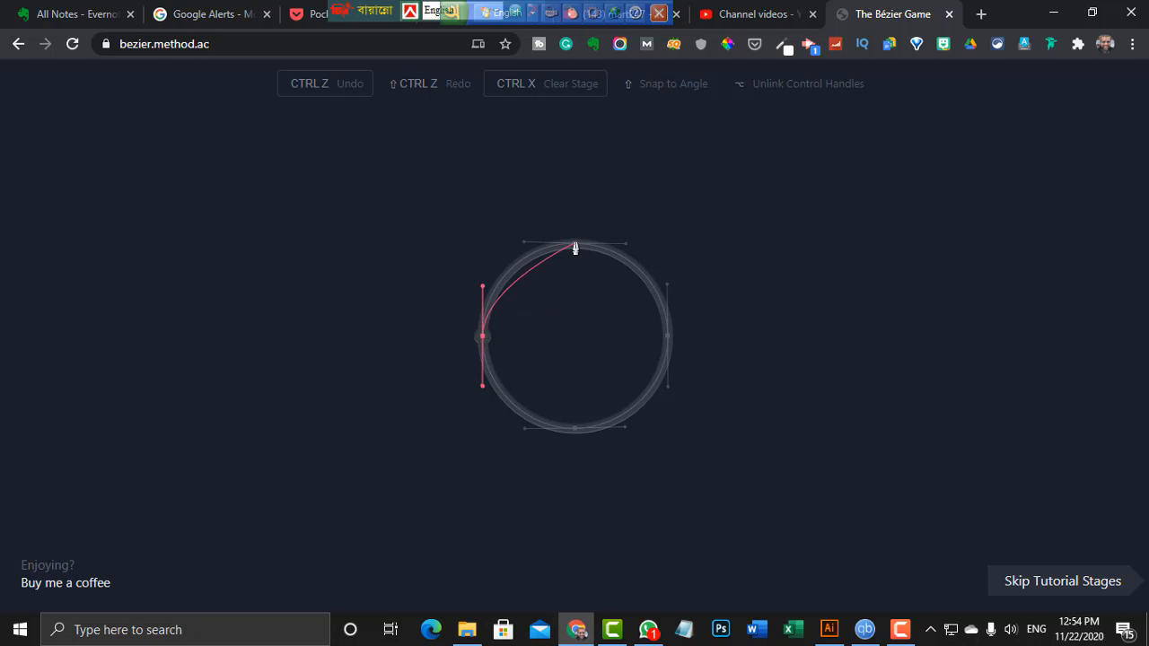
left_click_drag(575, 243, 625, 243)
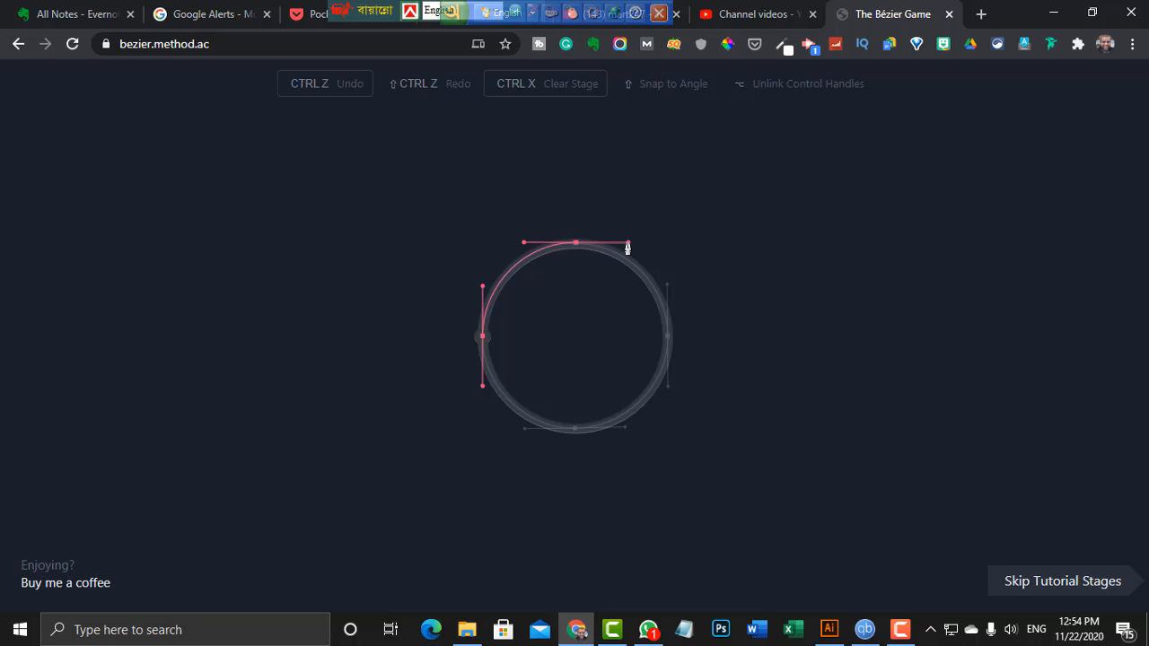
left_click_drag(628, 247, 629, 244)
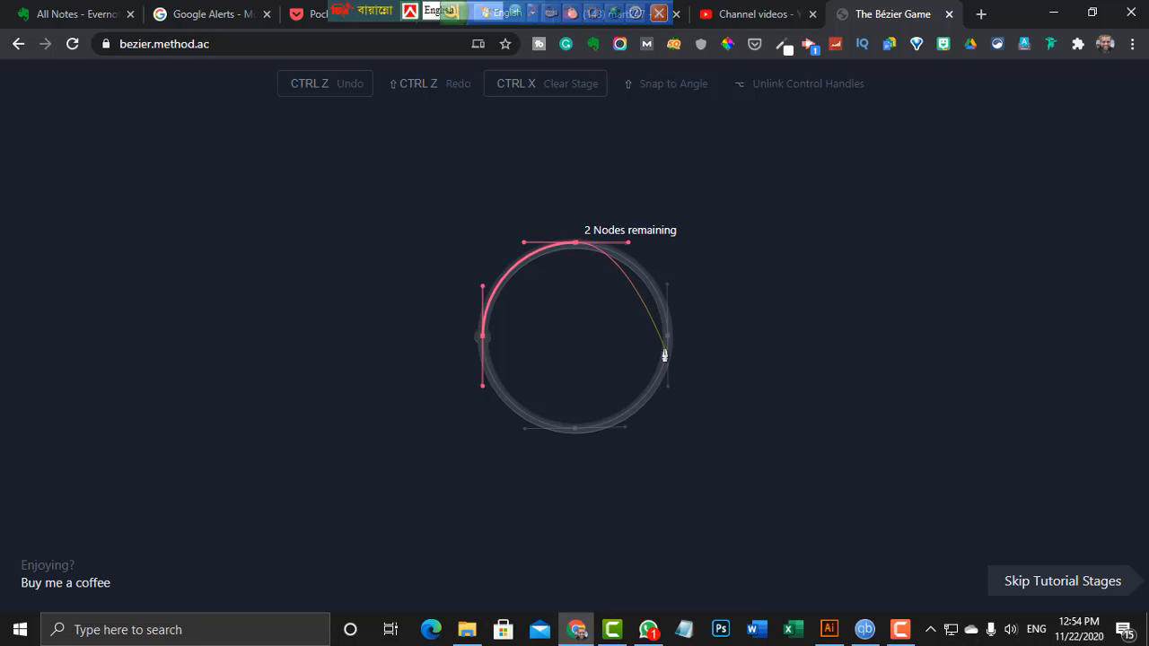
left_click_drag(669, 339, 669, 388)
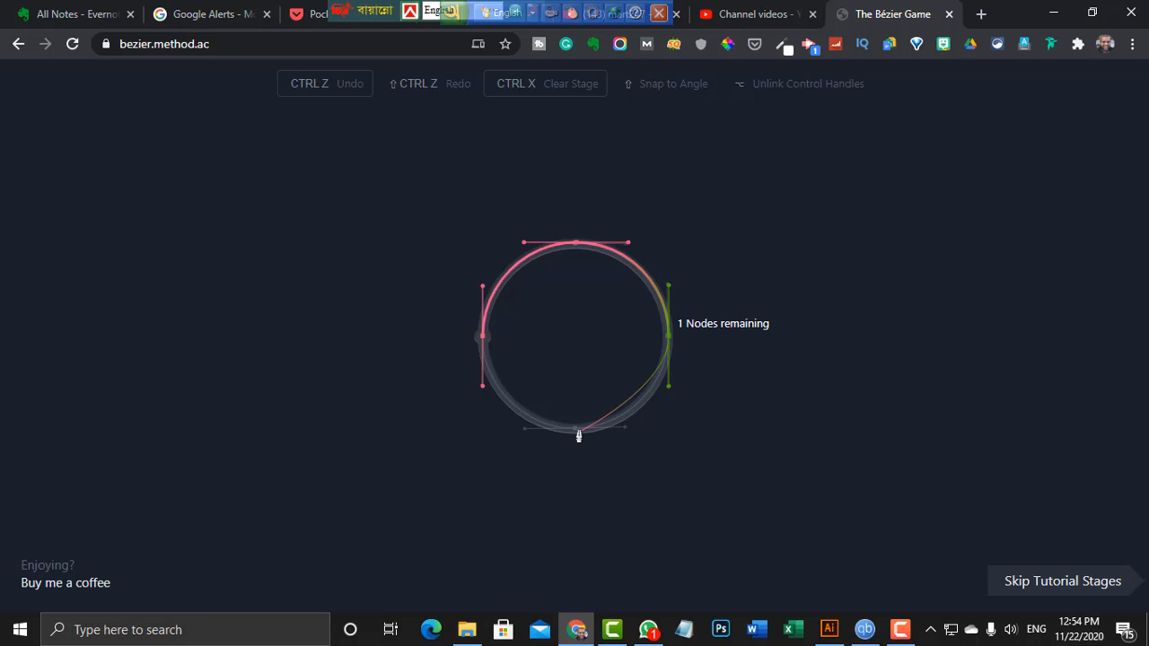
left_click_drag(575, 431, 523, 435)
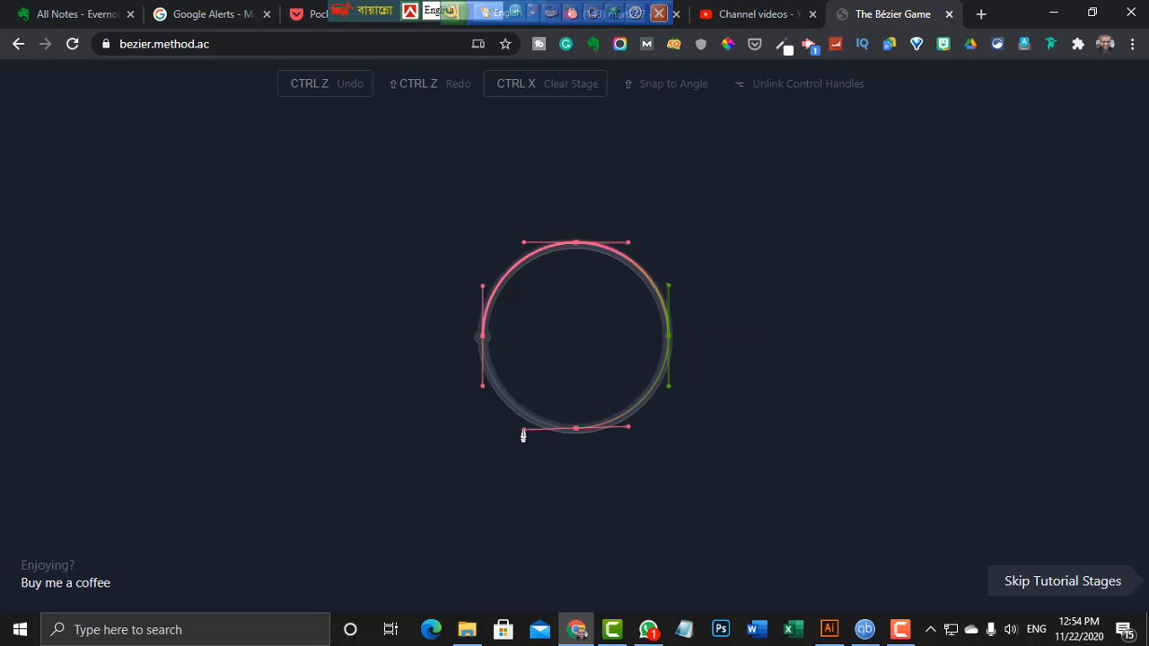
left_click(482, 339)
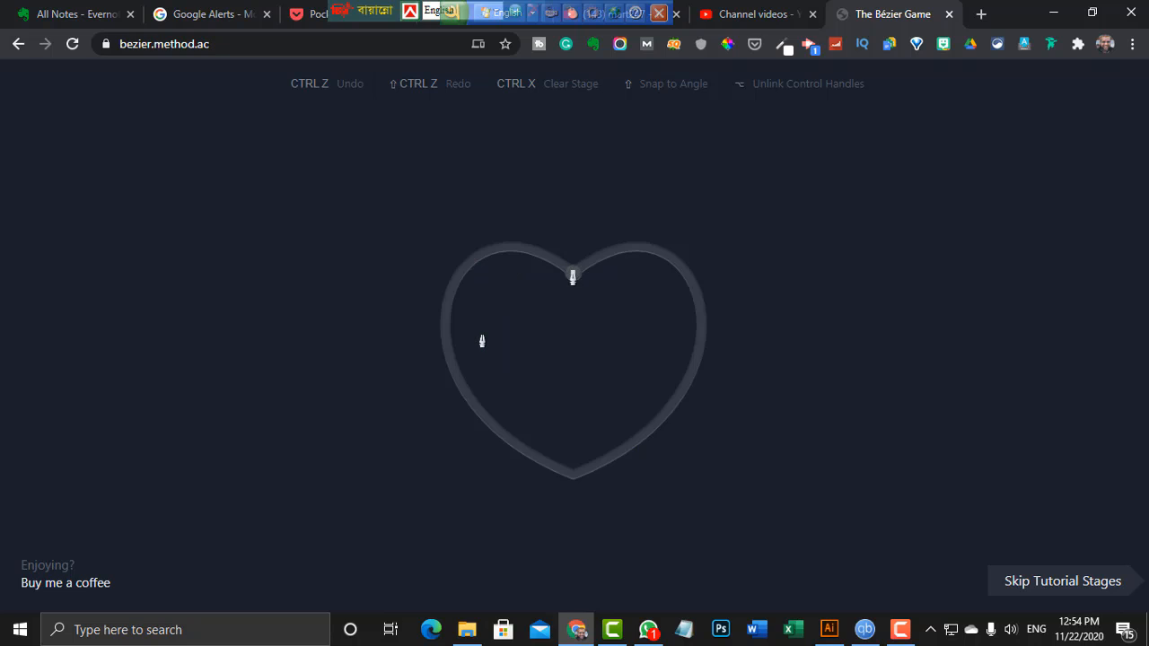
Trace the heart from its upper notch, unlinking the notch's outgoing handle toward the upper right, curving through the lower tip and closing the path
left_click_drag(572, 272, 700, 177)
key("alt")
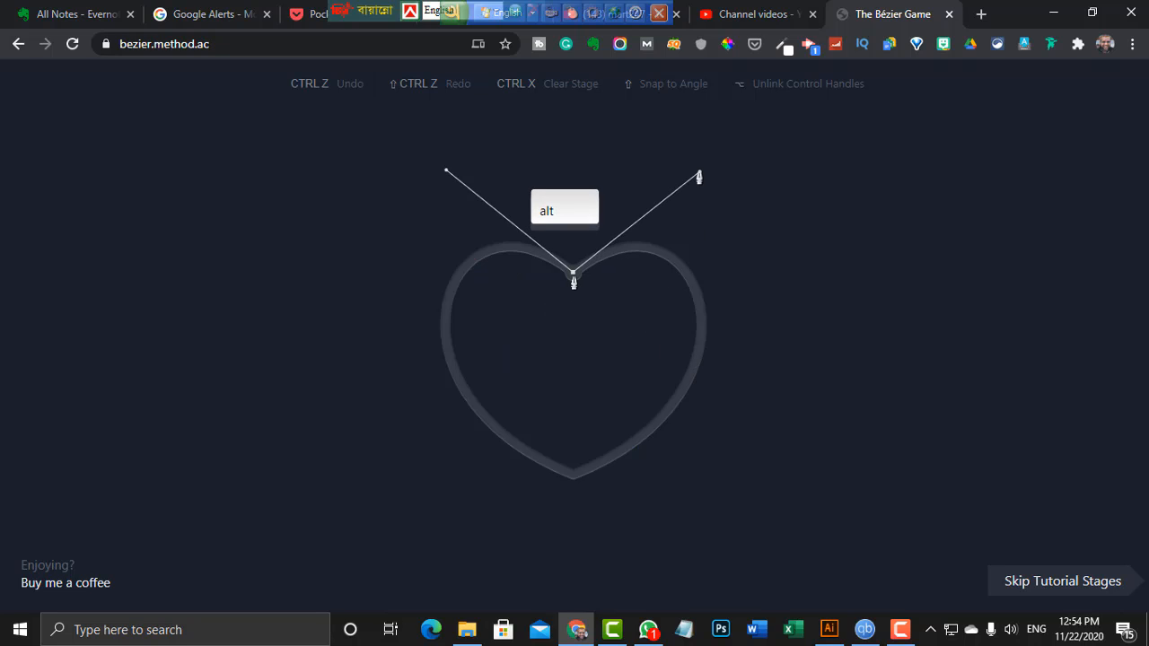
left_click_drag(573, 478, 362, 396)
key("alt")
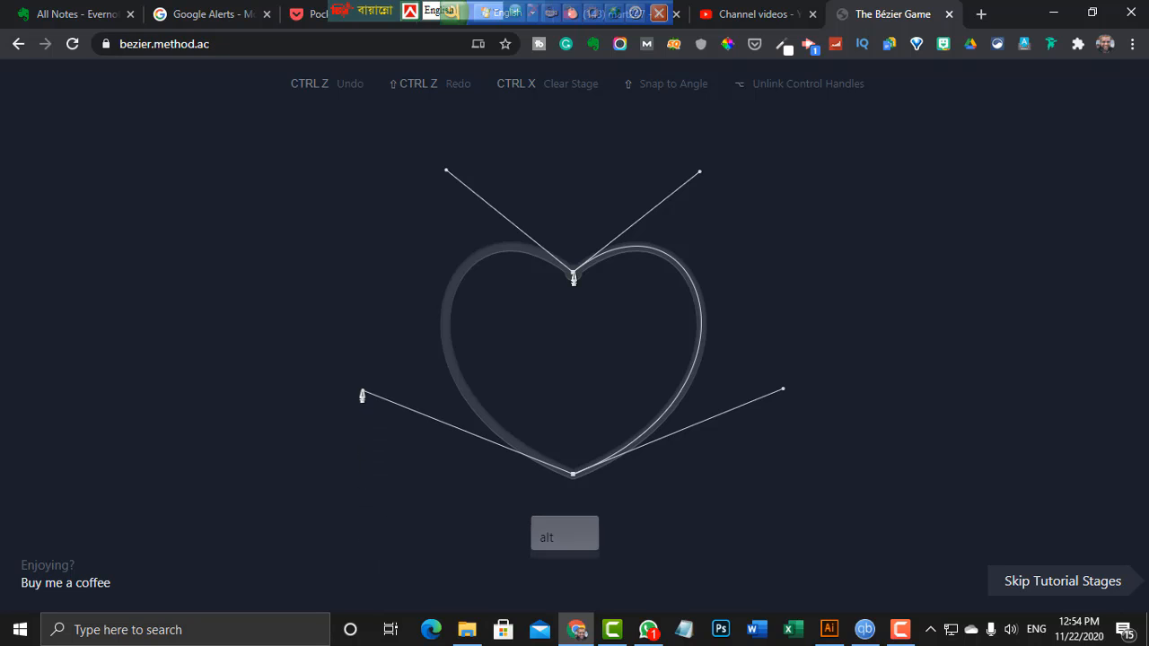
left_click_drag(573, 274, 699, 380)
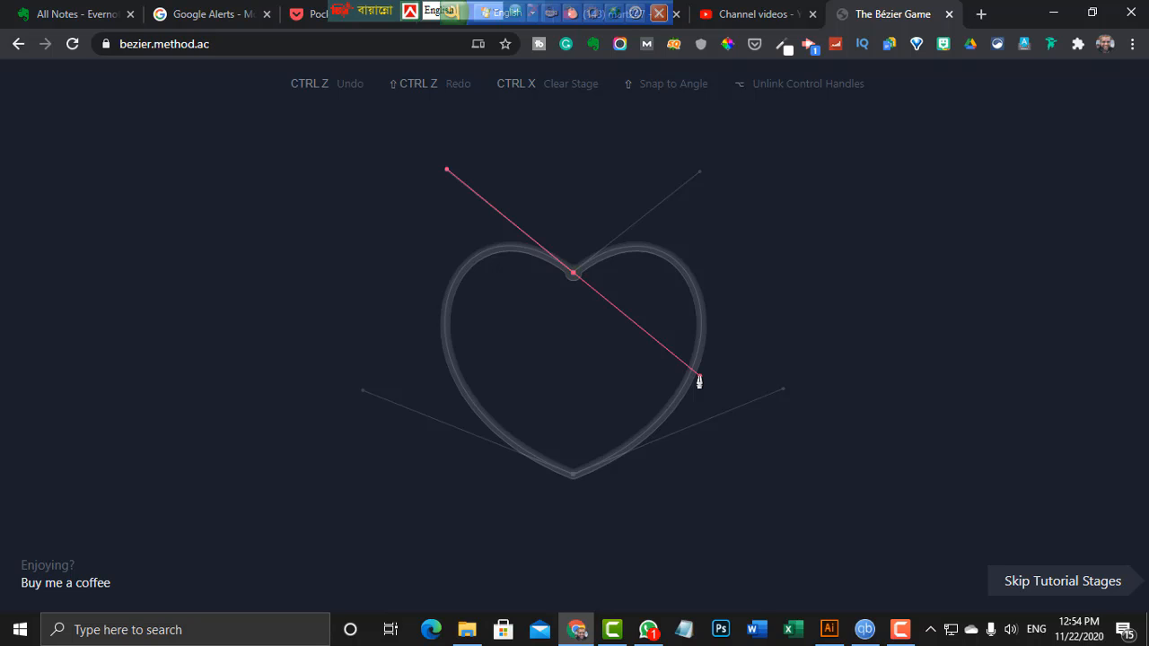
left_click_drag(699, 381, 699, 171)
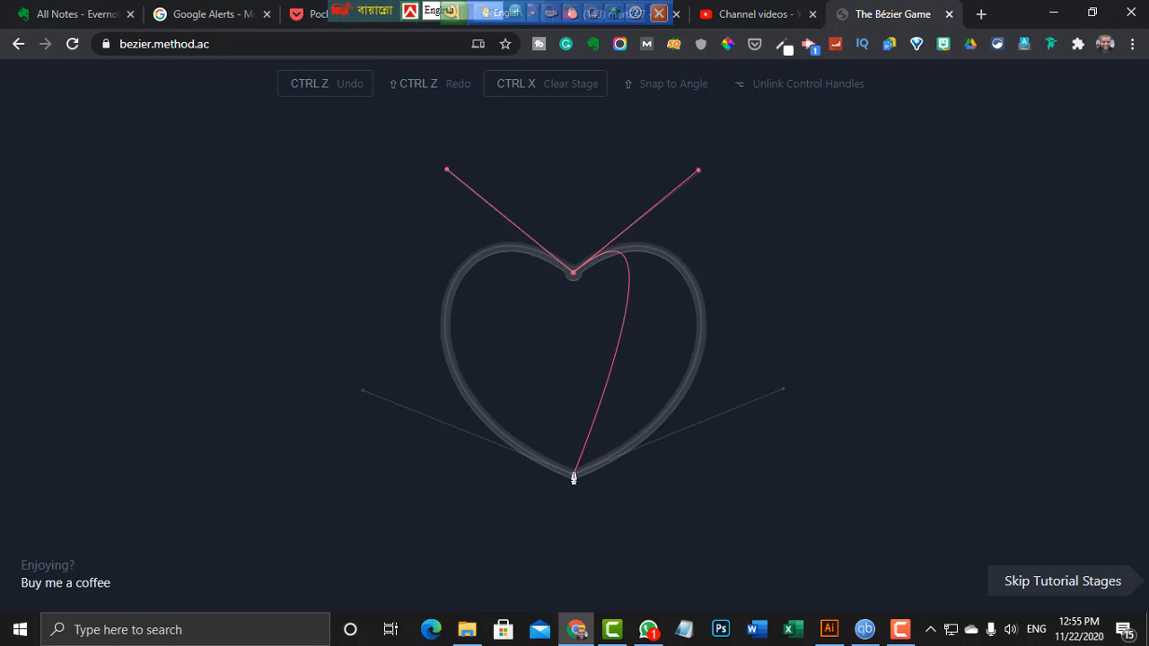
left_click_drag(573, 477, 360, 393)
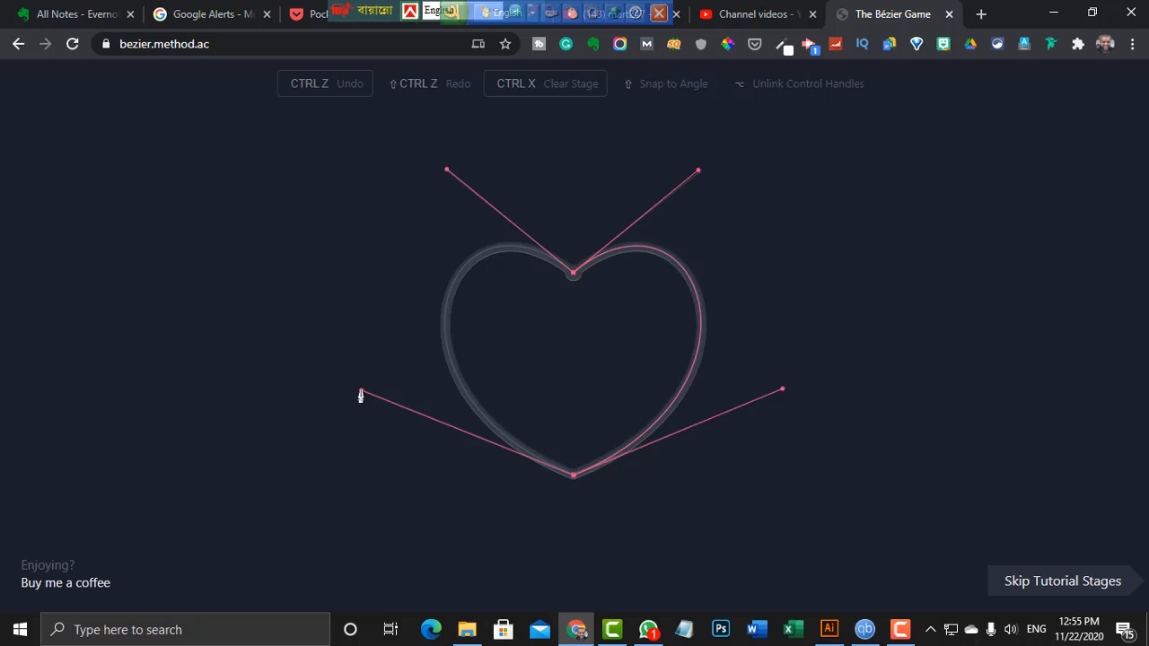
left_click(573, 276)
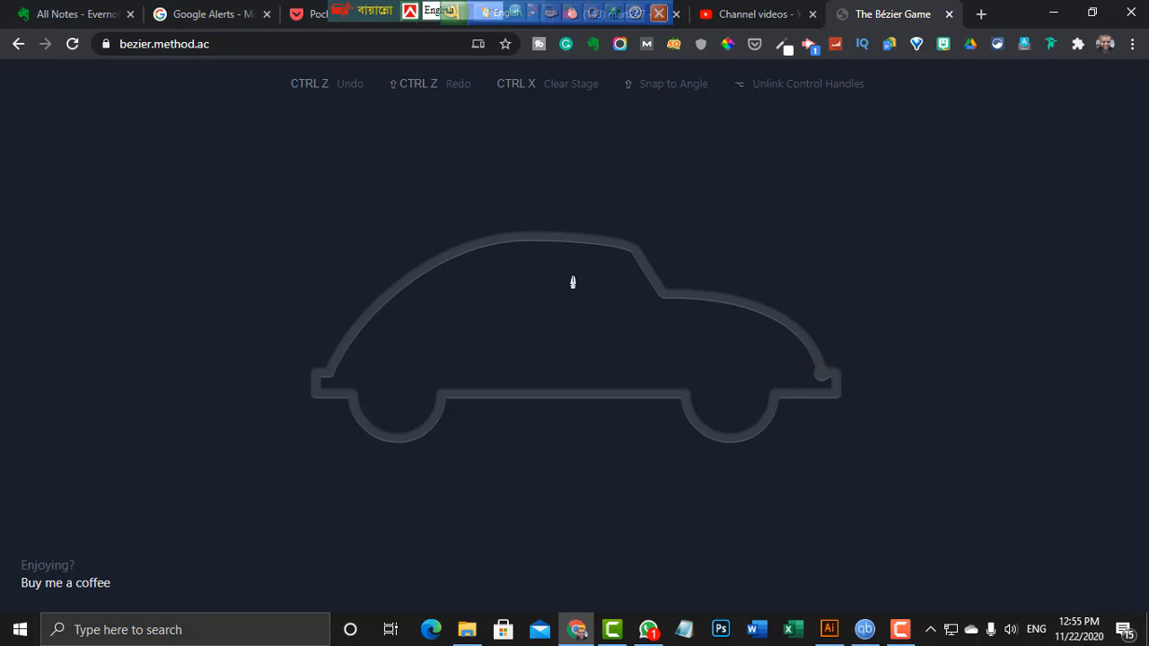
Trace the car's front bumper with corner anchors from the start mark, and curve the path under the front wheel, unlinking handles to fit the guide
left_click(822, 371)
left_click(839, 373)
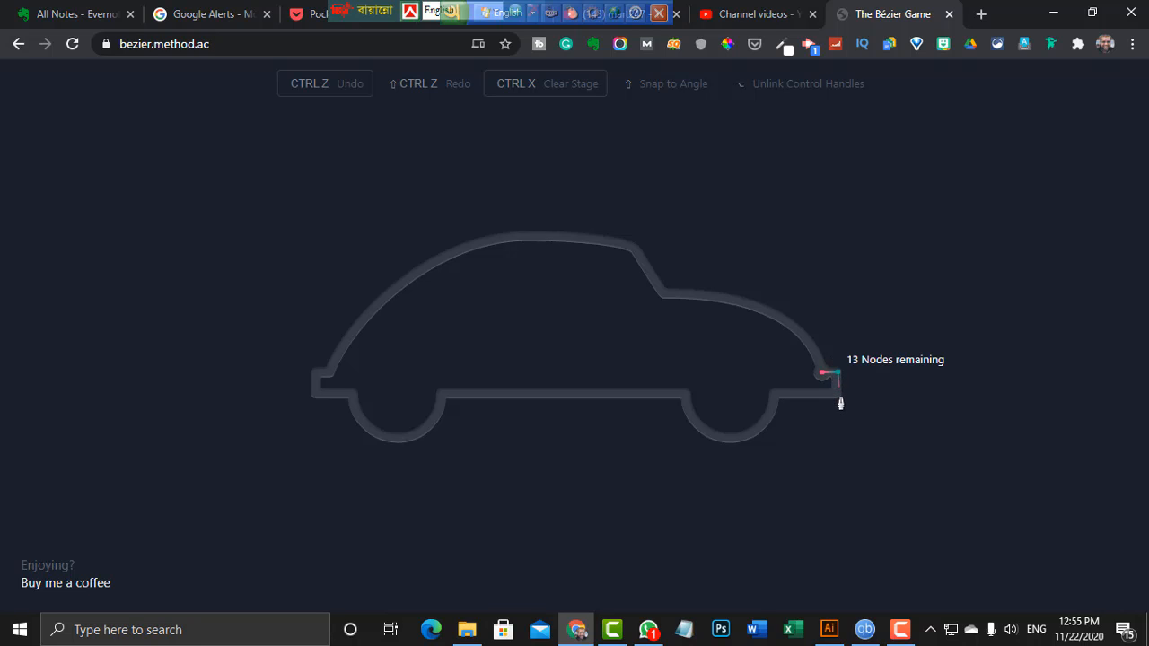
left_click(838, 393)
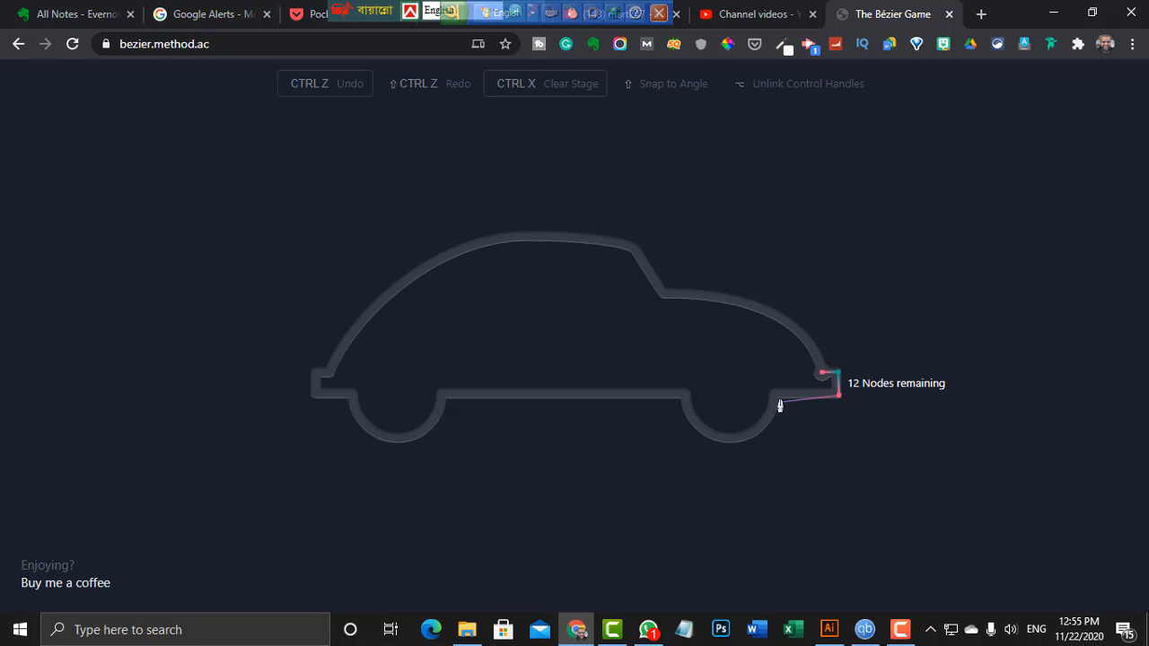
left_click(774, 394)
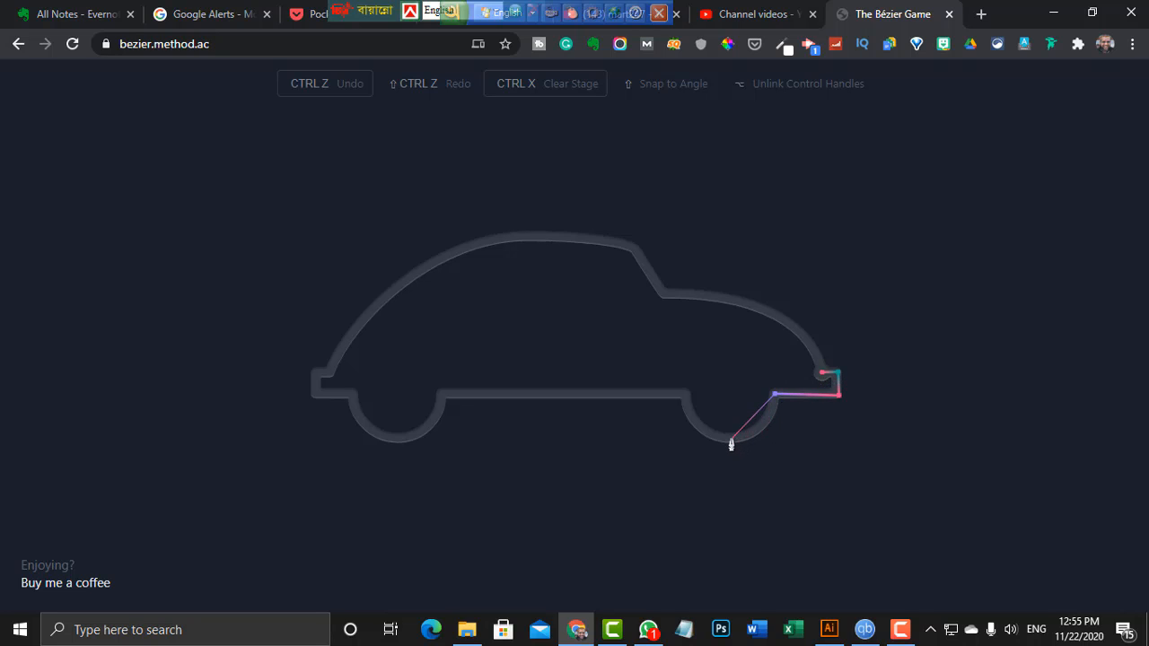
left_click_drag(724, 443, 689, 449)
left_click_drag(713, 441, 714, 439)
mouse_move(684, 392)
left_mouse_down()
mouse_move(683, 361)
mouse_move(670, 398)
left_mouse_up()
left_click_drag(665, 399, 666, 398)
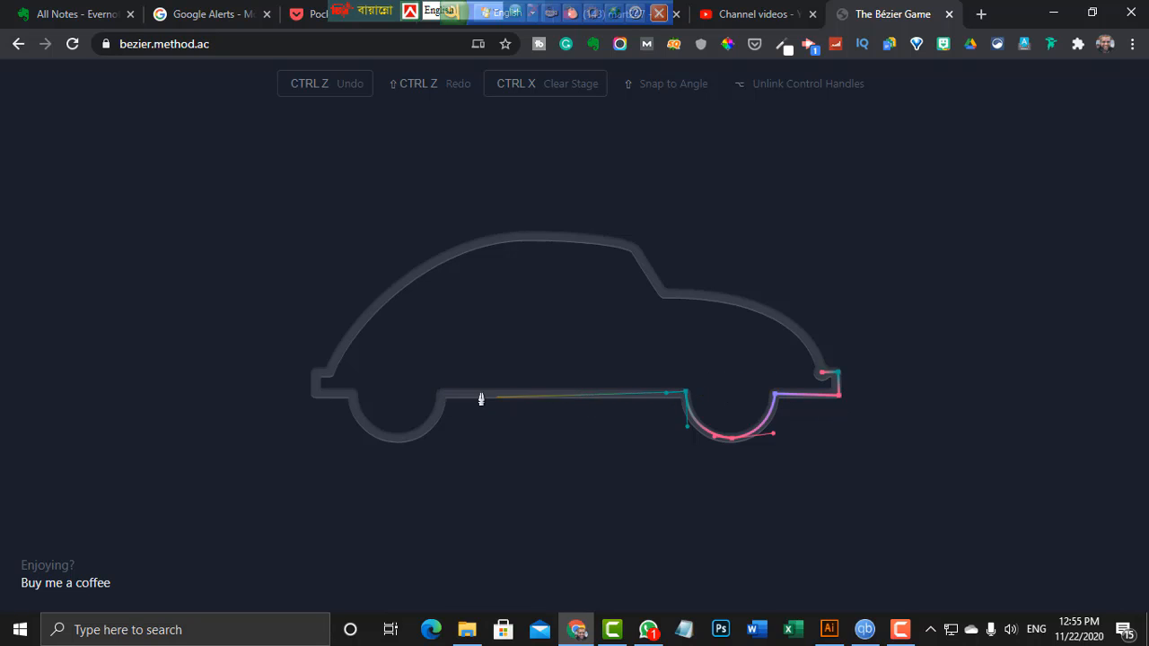
Continue the path straight along the car's underside and curve it around the rear wheel, redirecting the outgoing handles along the guide
left_click(440, 397)
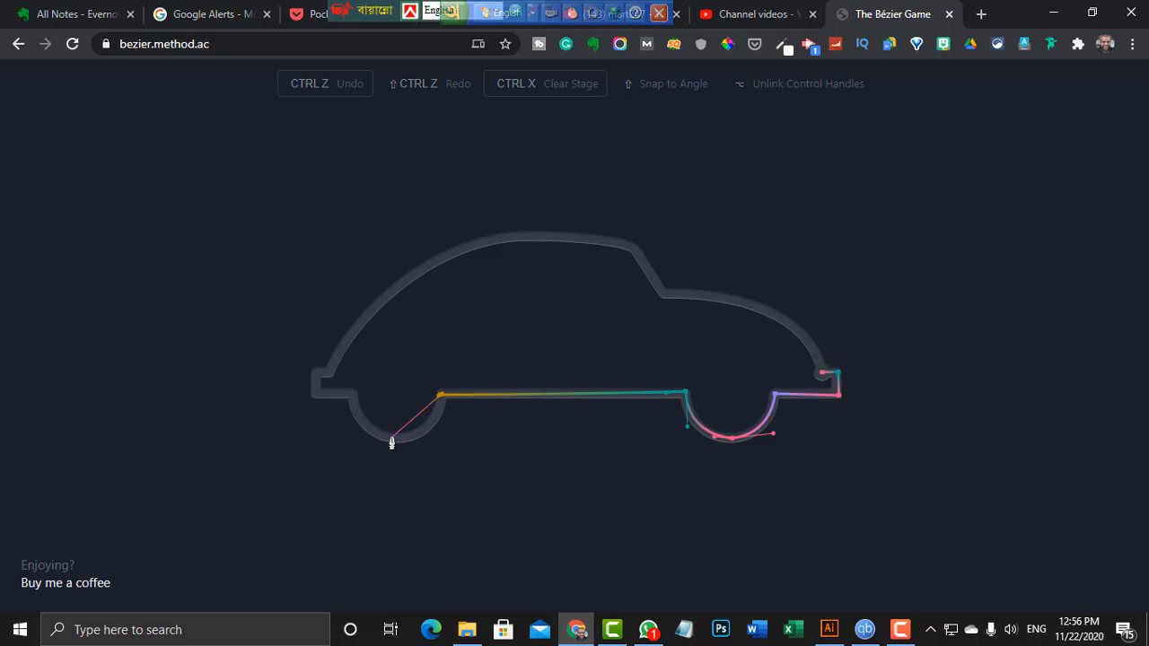
left_click_drag(394, 440, 363, 442)
left_click_drag(373, 436, 373, 434)
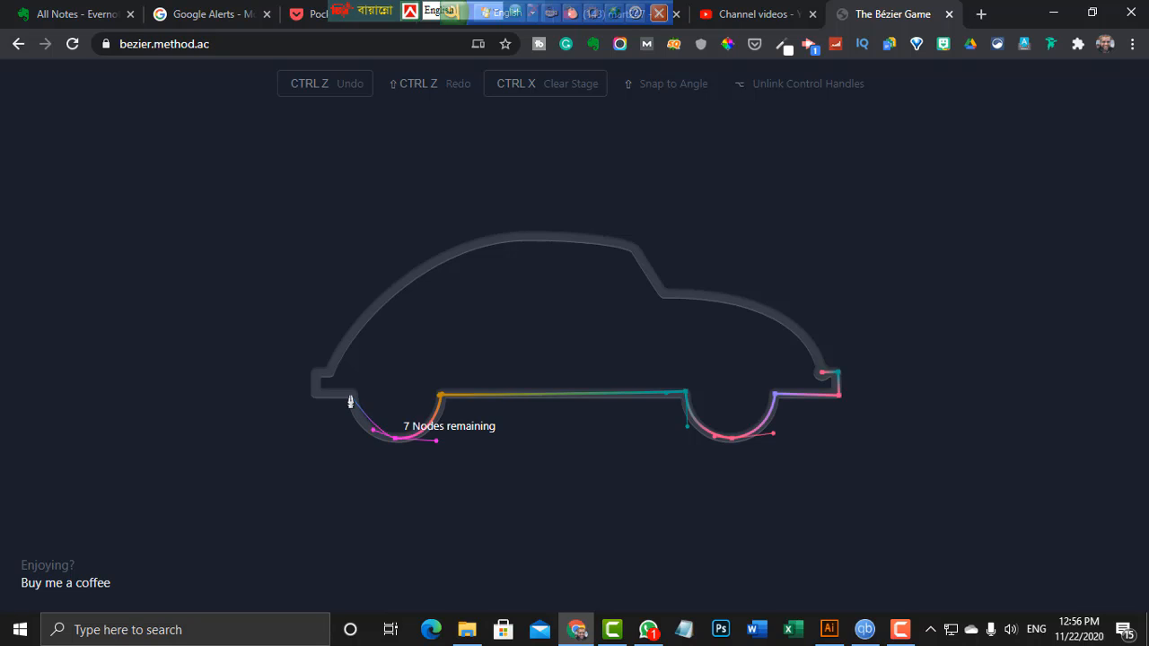
mouse_move(353, 395)
left_mouse_down()
mouse_move(360, 371)
mouse_move(350, 360)
mouse_move(341, 392)
left_mouse_up()
left_click_drag(336, 400, 335, 400)
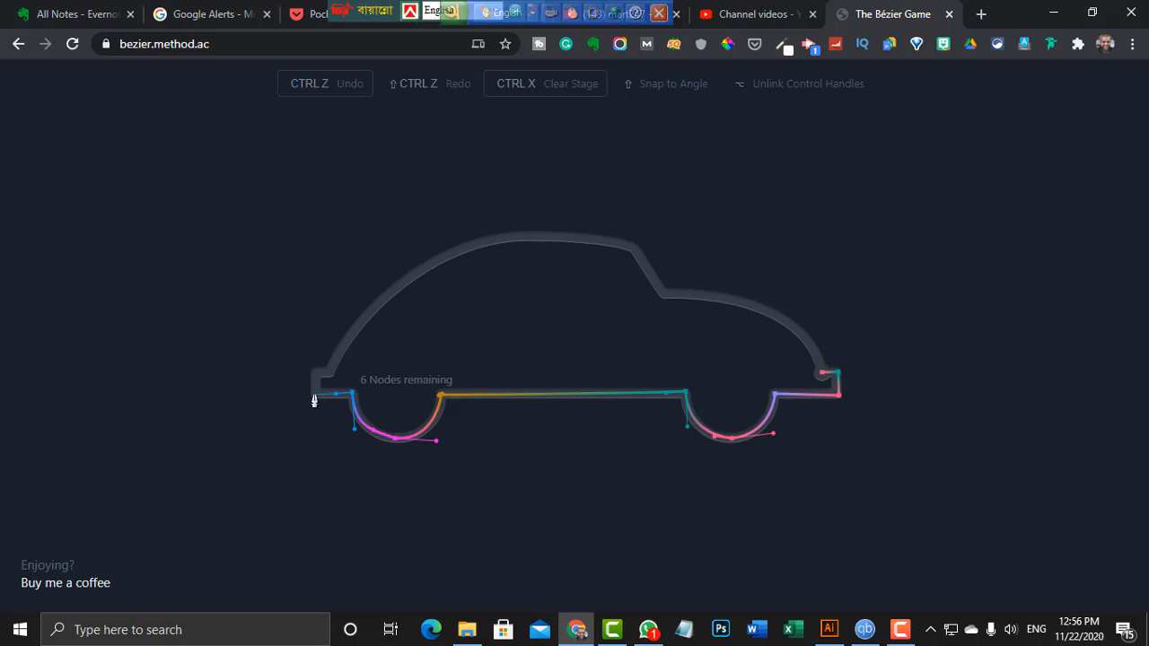
Trace the rear bumper, roof curve, windscreen and bonnet, closing the car path at its starting anchor beside the front bumper
left_click(314, 393)
left_click_drag(314, 372, 328, 380)
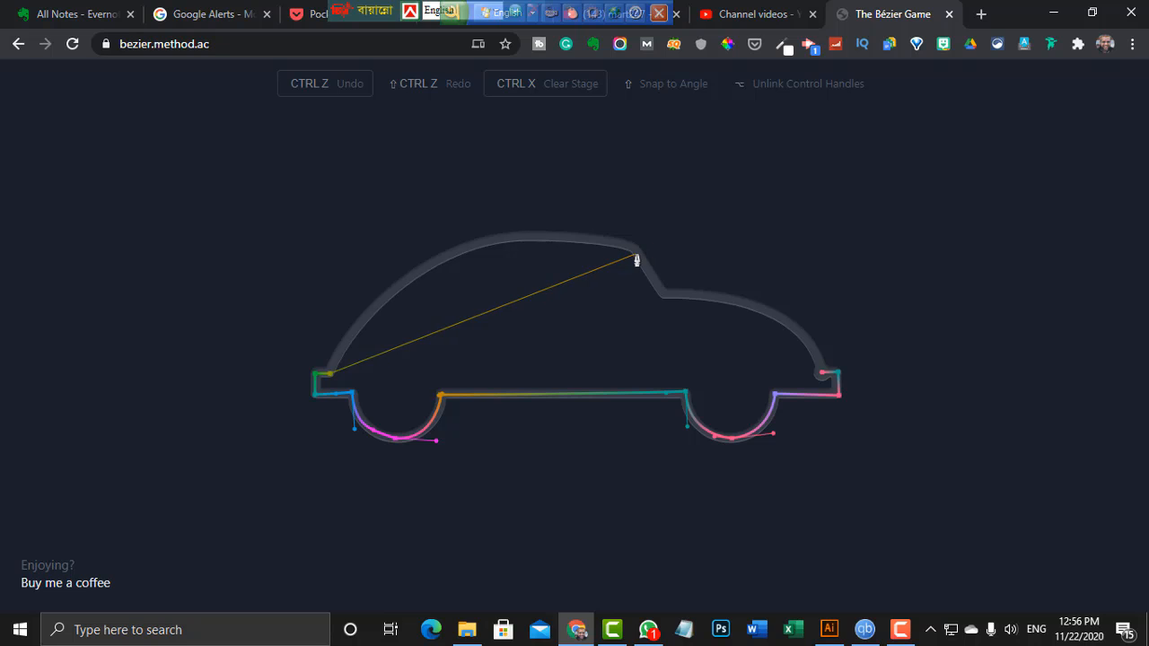
left_click_drag(638, 253, 859, 325)
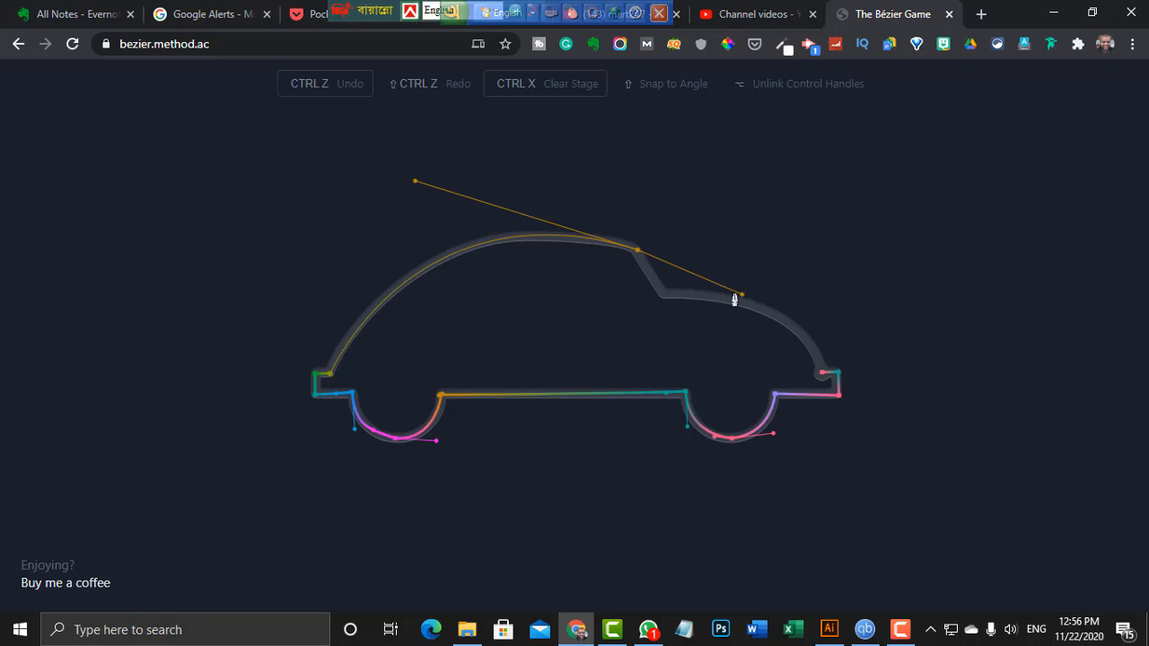
left_click(662, 298)
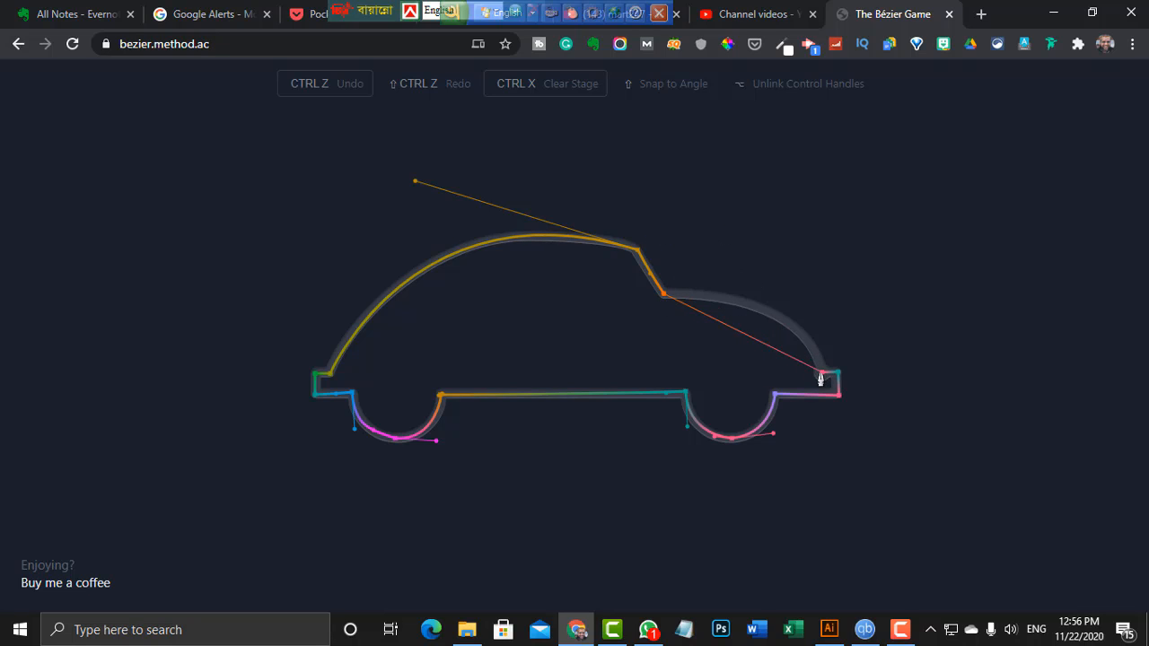
mouse_move(821, 373)
left_mouse_down()
mouse_move(843, 461)
mouse_move(827, 390)
mouse_move(811, 388)
mouse_move(826, 388)
left_mouse_up()
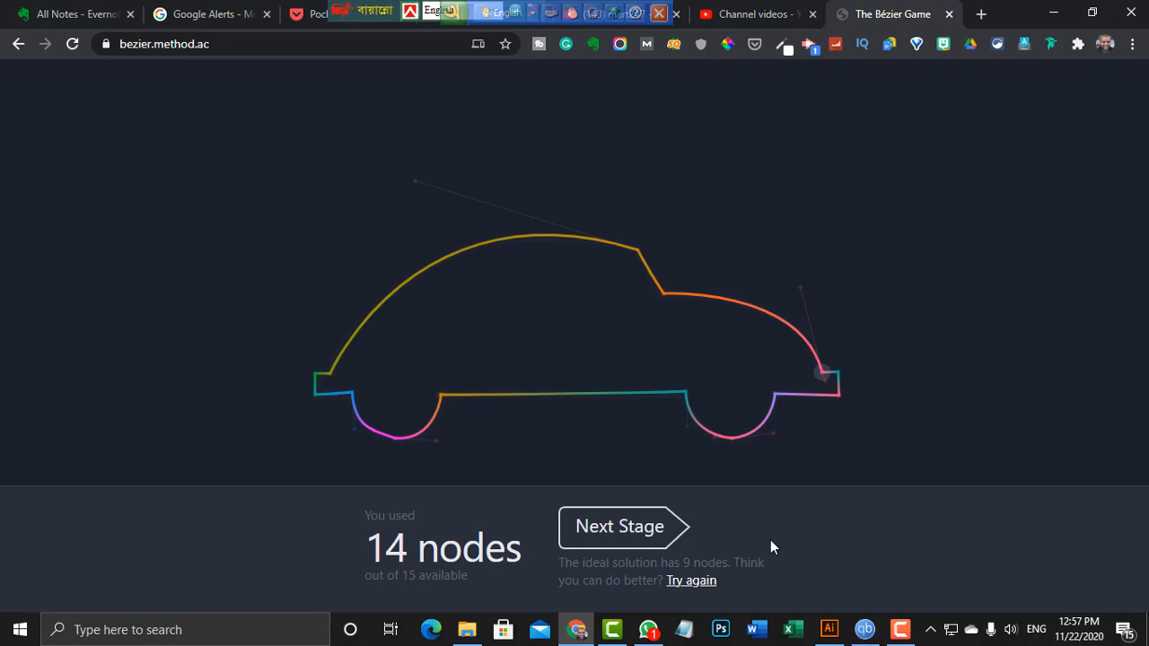
Switch to Illustrator and capture its canvas area with the orange drop and Pen tool pointer chart, using the Snipping Tool
left_click(1050, 11)
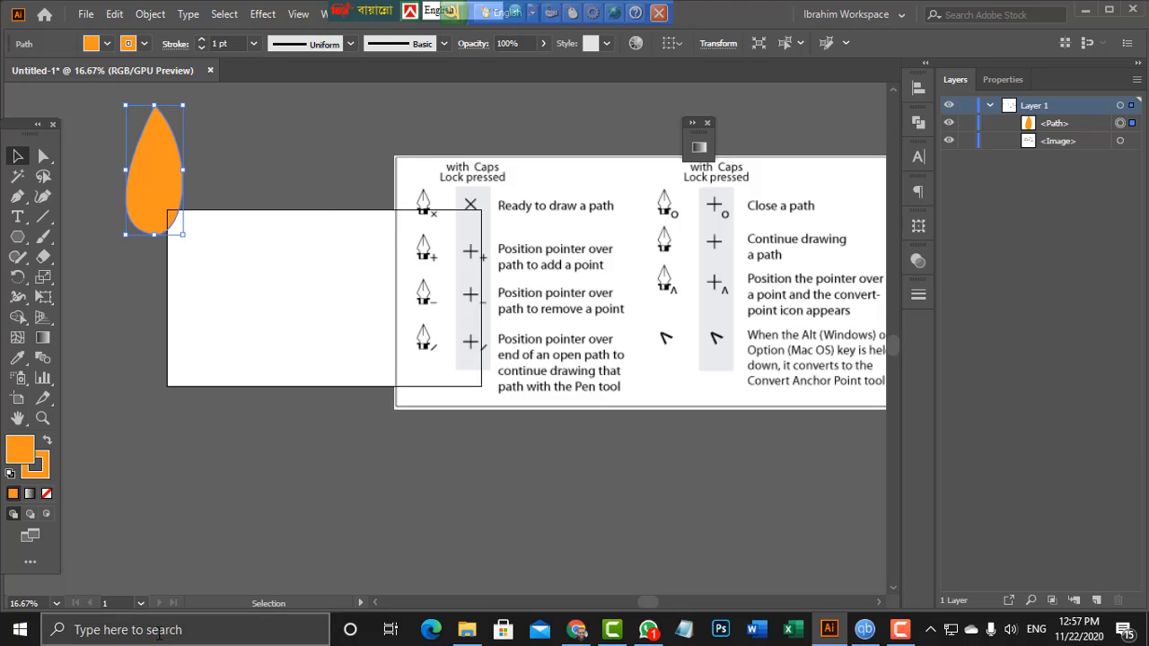
left_click(158, 630)
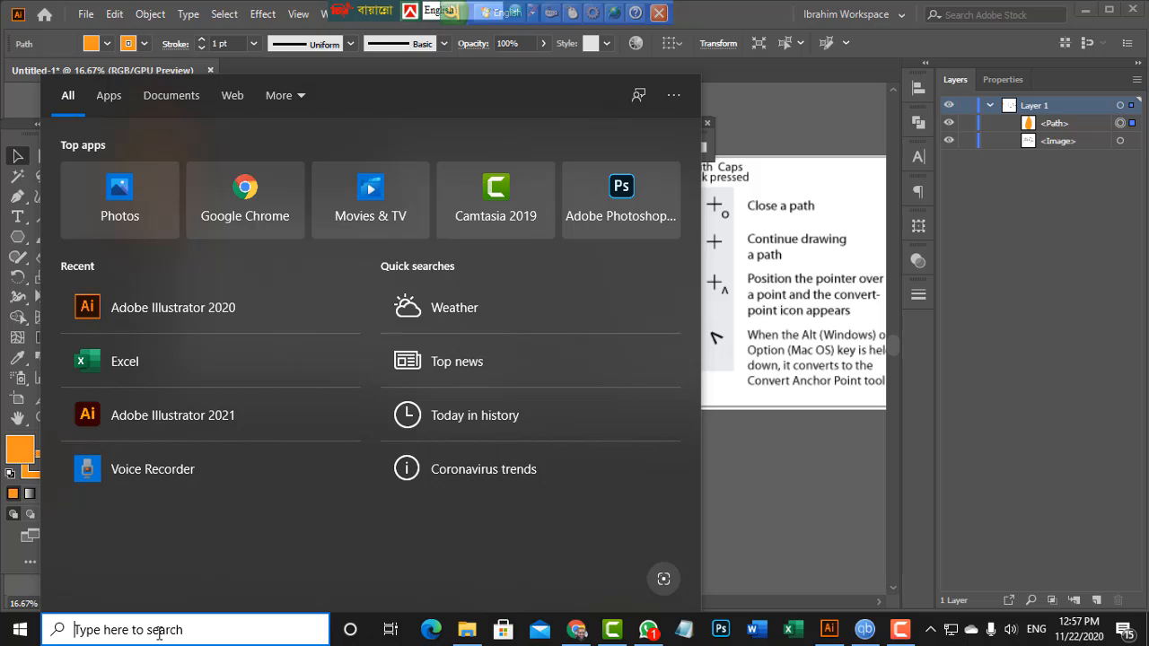
type("snipp")
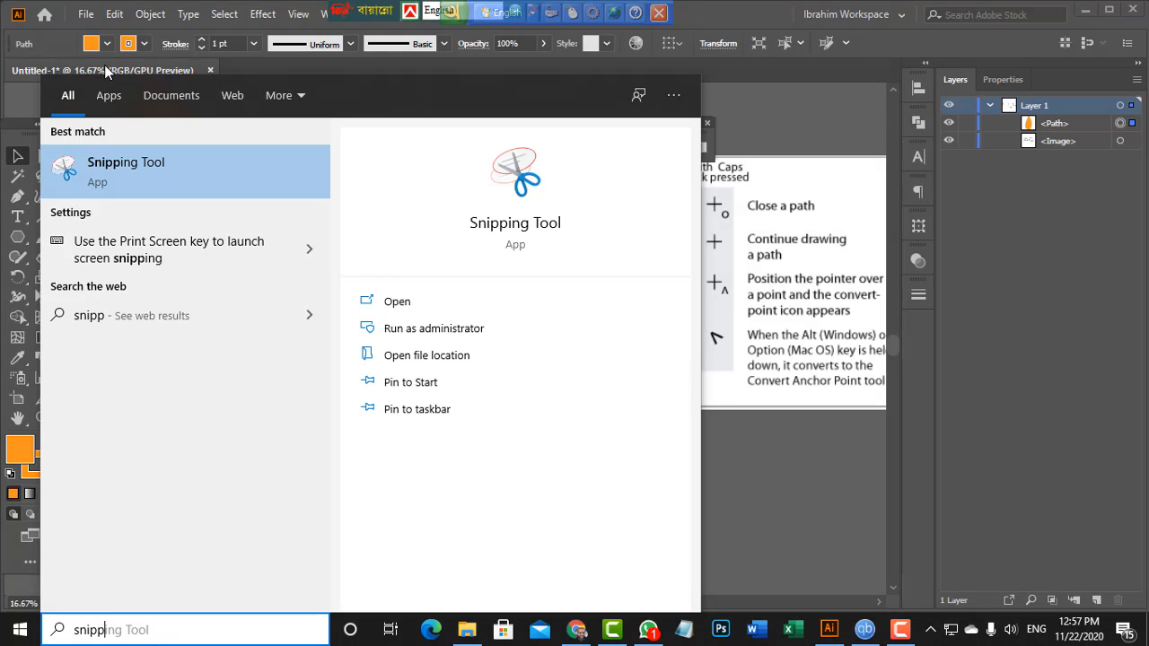
left_click(150, 167)
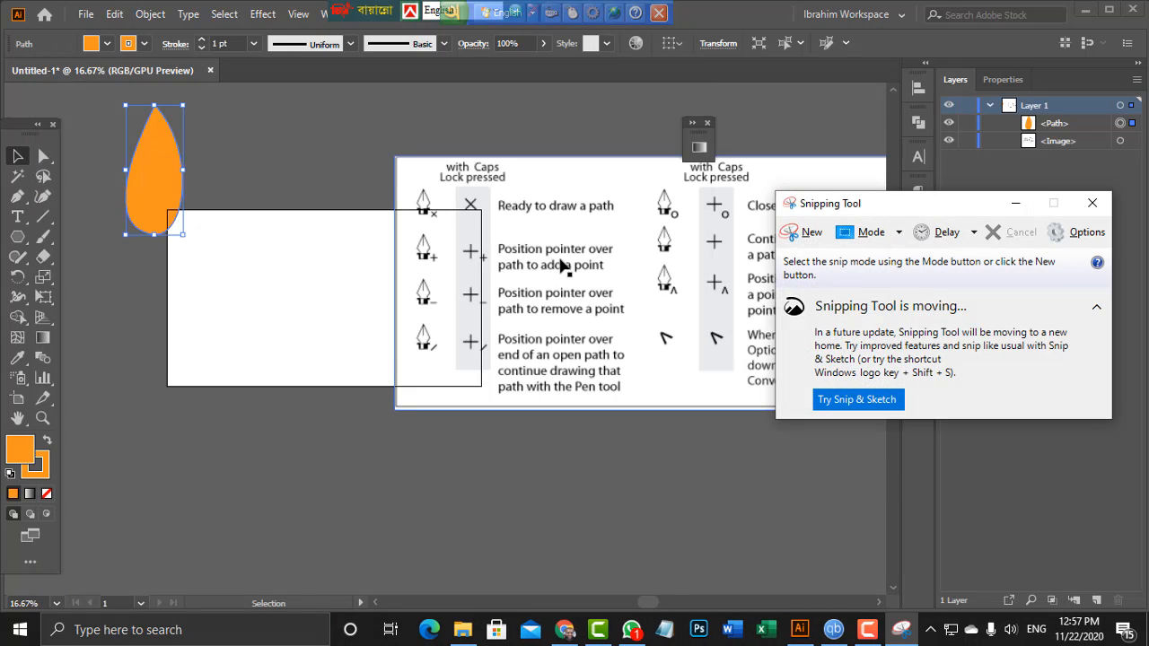
left_click_drag(991, 199, 1086, 164)
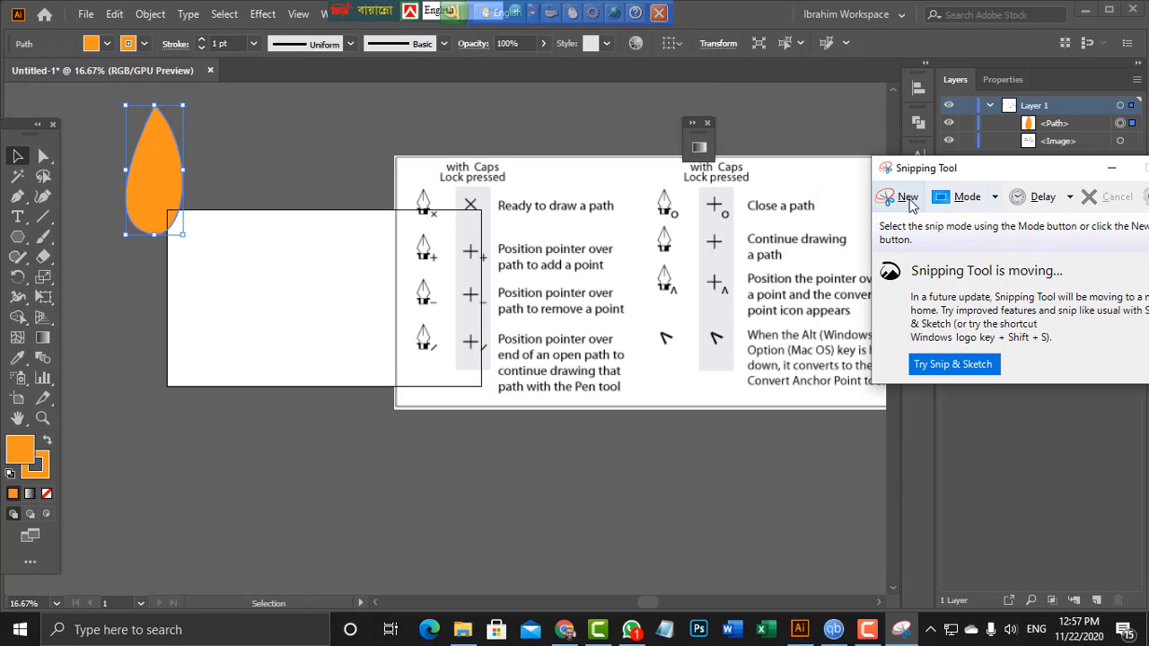
left_click(908, 200)
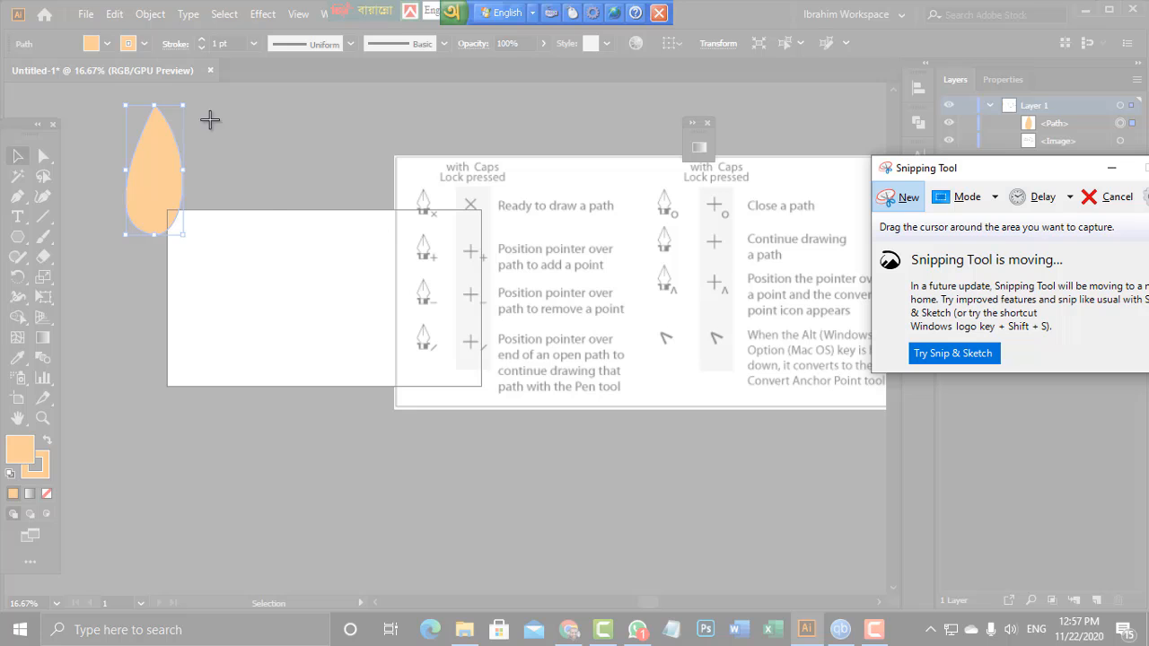
left_click_drag(112, 101, 891, 425)
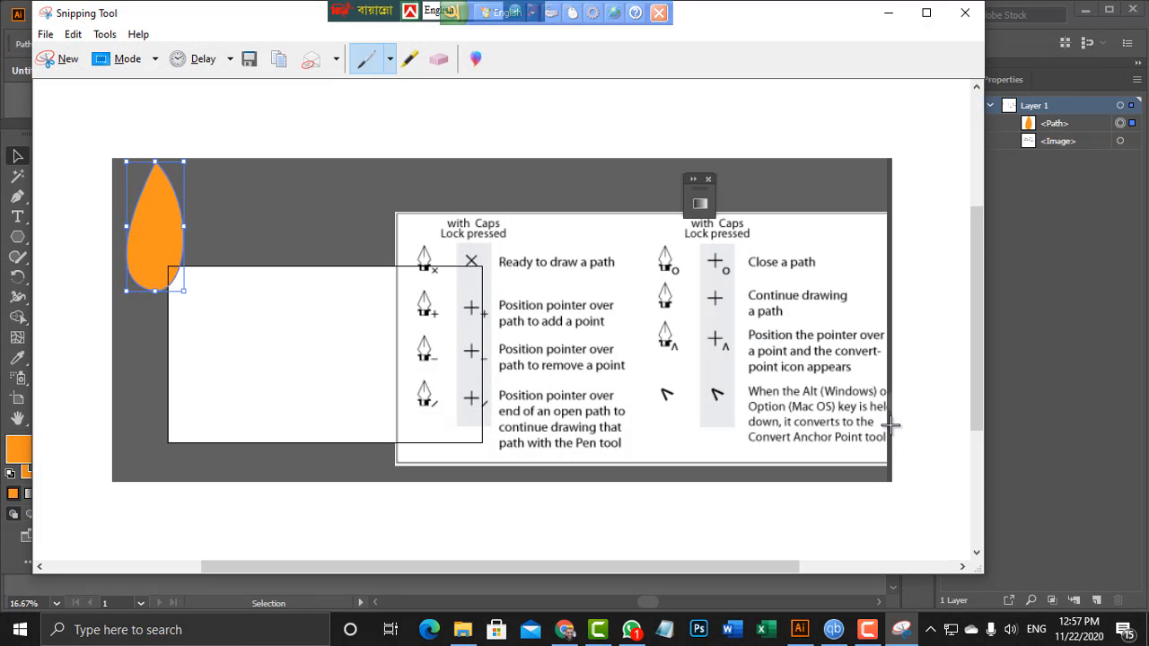
Save the captured snip to the Desktop as a PNG named 123
left_click(45, 35)
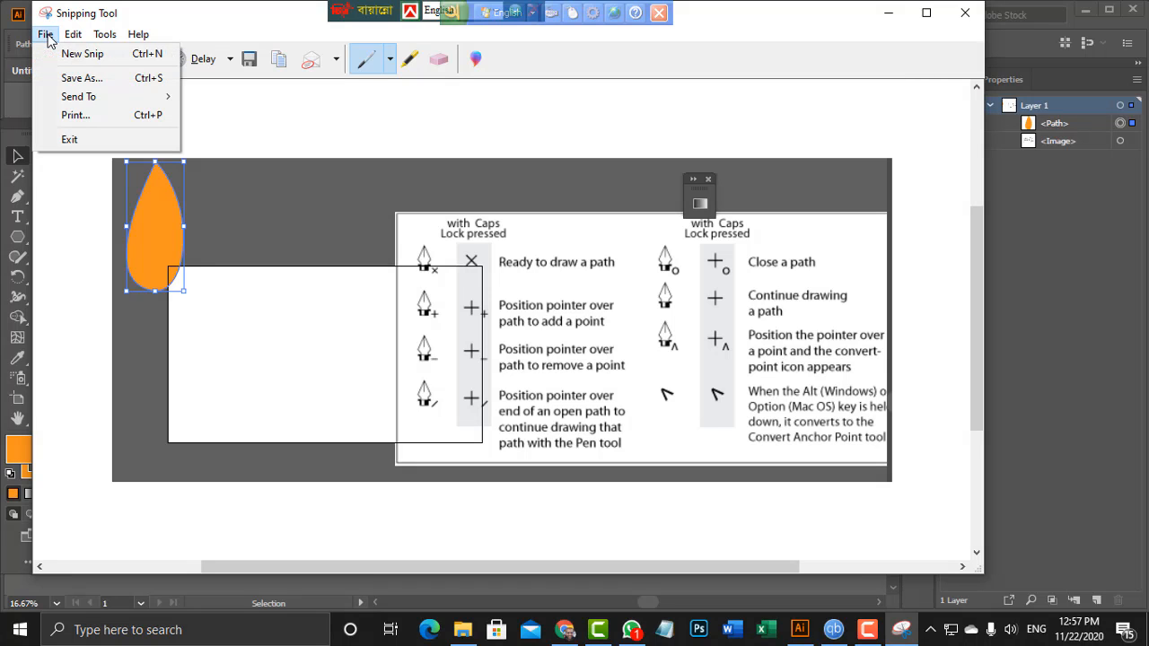
left_click(68, 84)
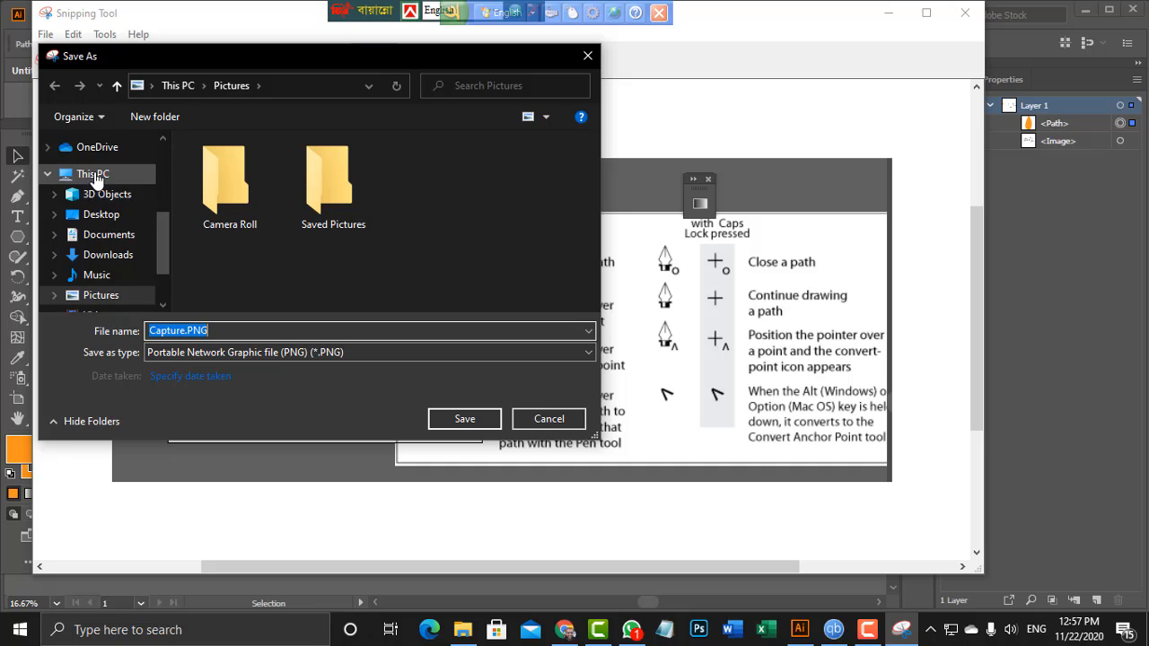
left_click(97, 215)
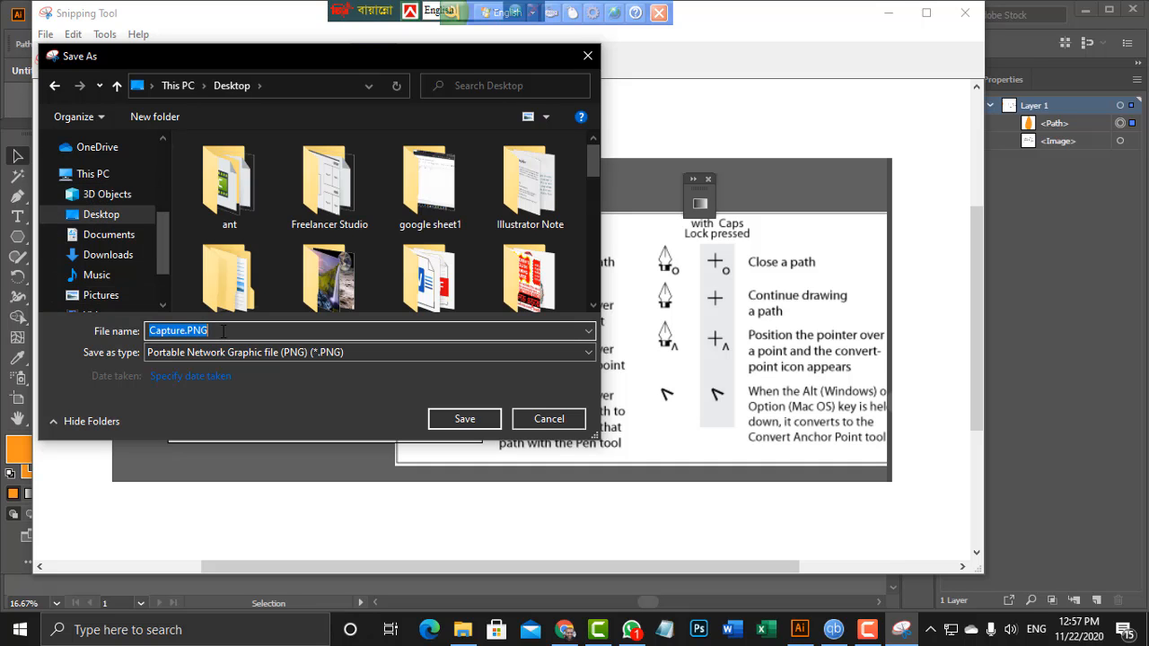
type("123")
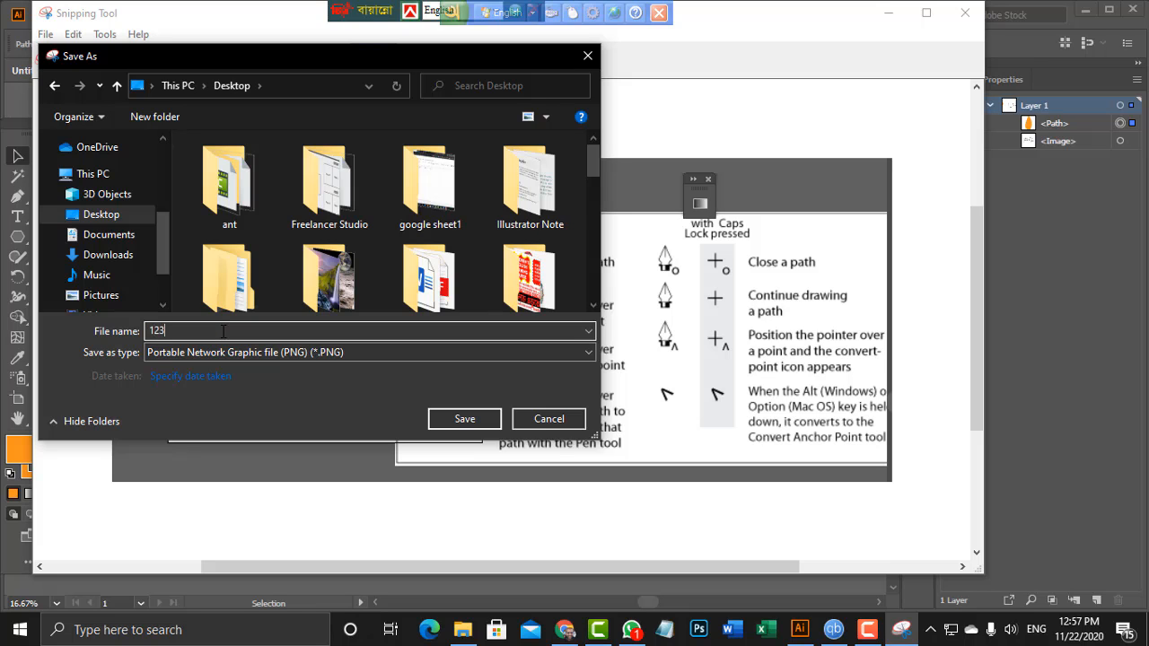
left_click(463, 420)
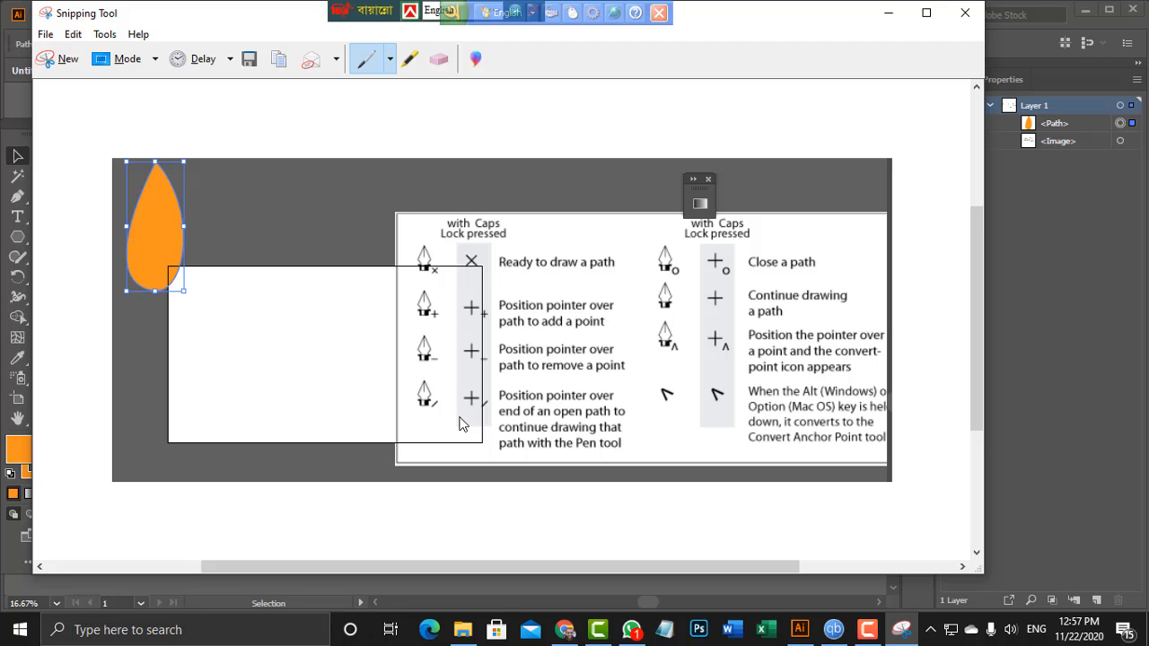
Clear the open windows off the desktop and view 123.PNG in Photos, closing it after checking the capture
left_click(979, 18)
left_click(1086, 9)
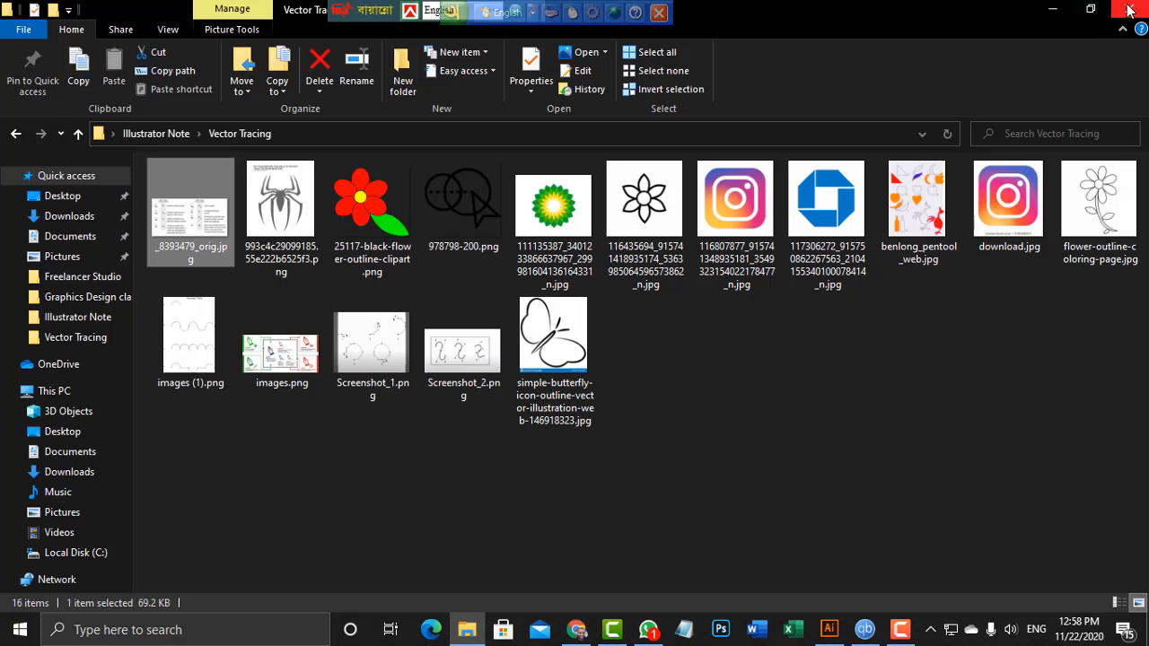
left_click(1130, 10)
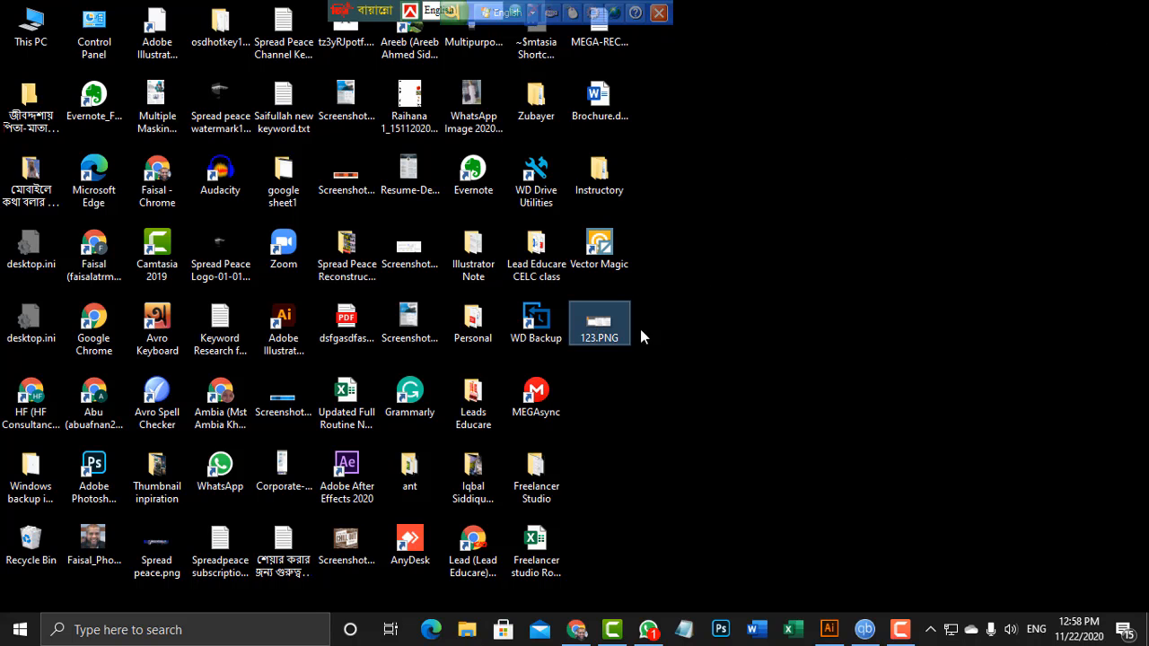
double_click(599, 325)
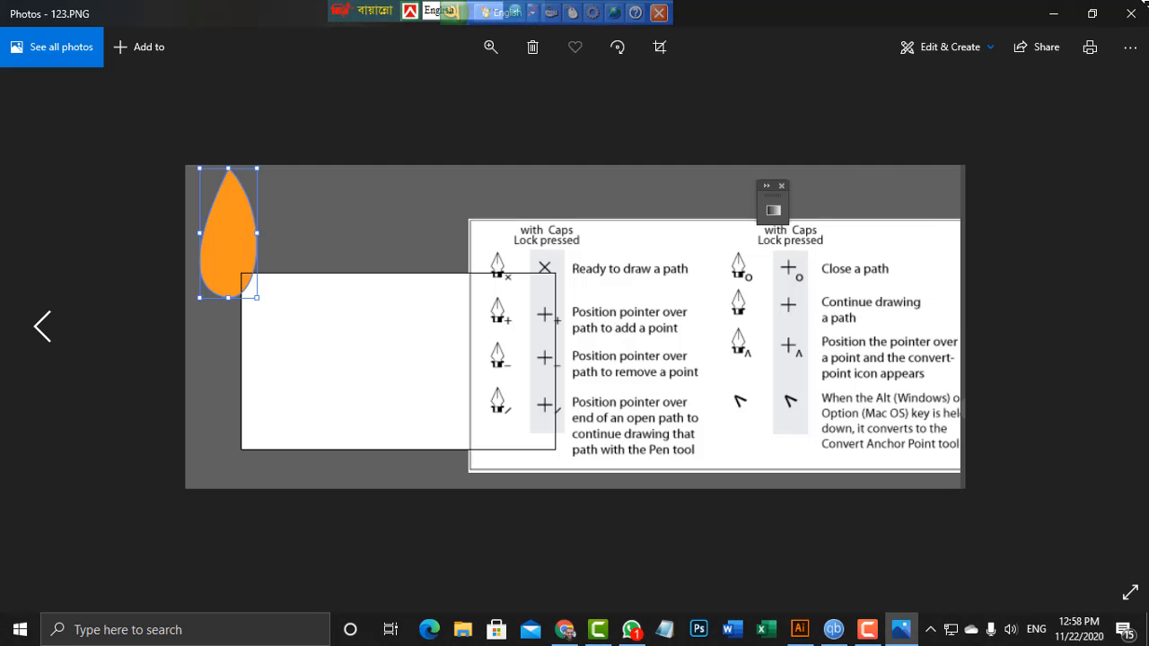
left_click(1143, 4)
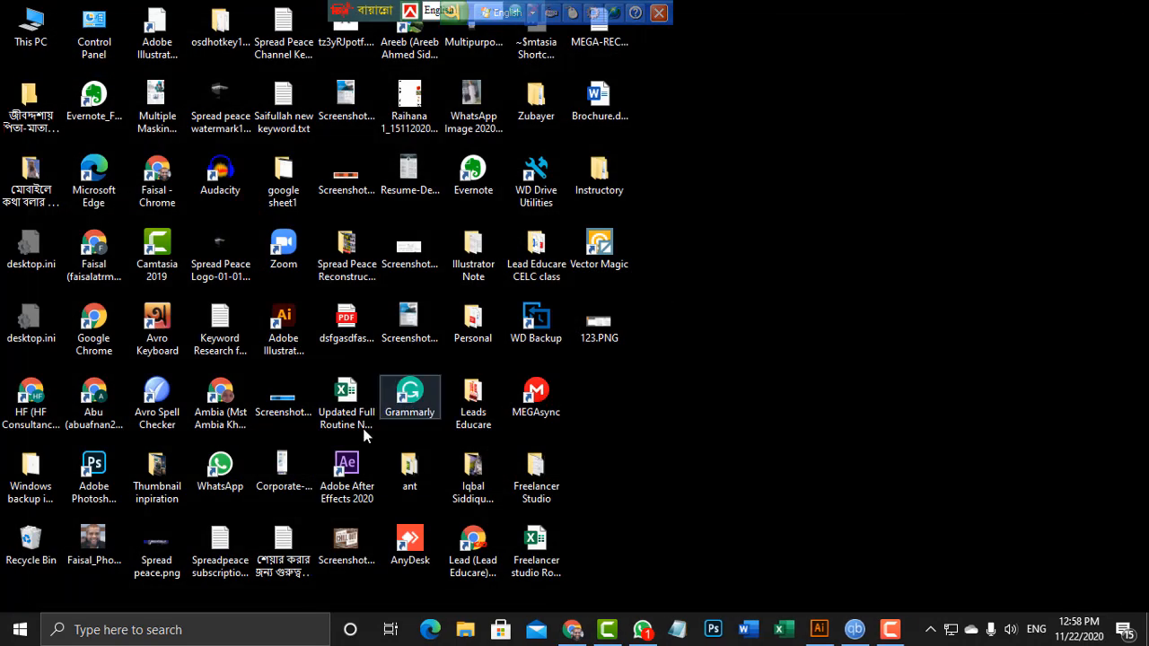
Switch to WhatsApp and send the image 123.PNG from the Desktop to the LEADCOMPUTERGRAPHICSCLASS group without a caption
left_click(648, 631)
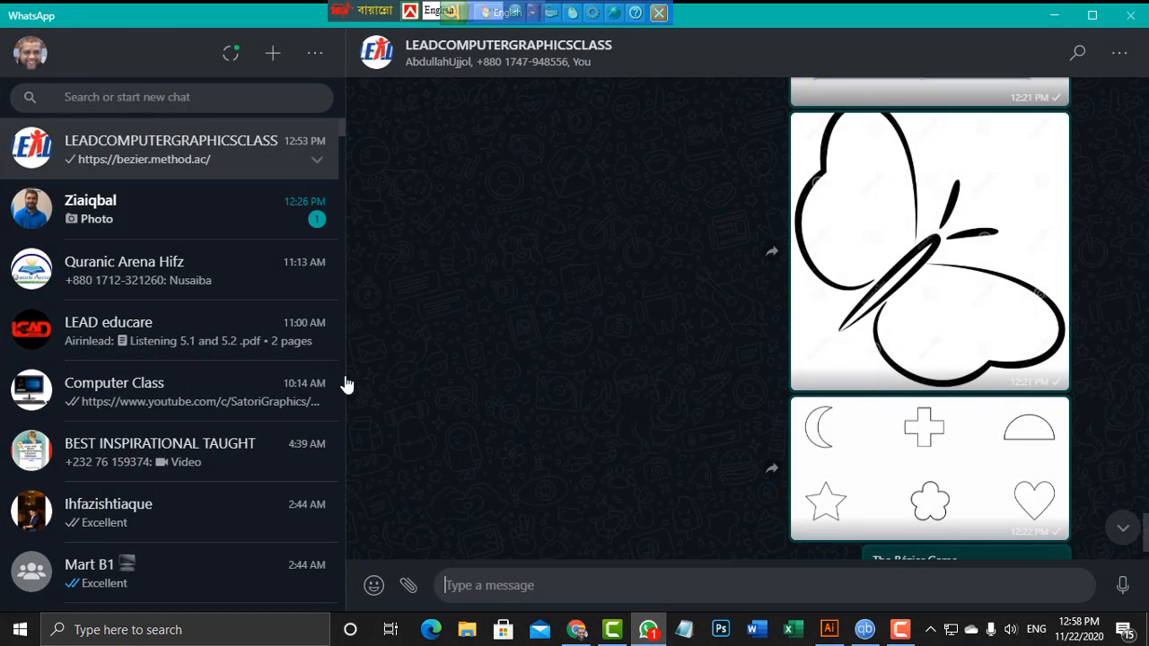
left_click(407, 588)
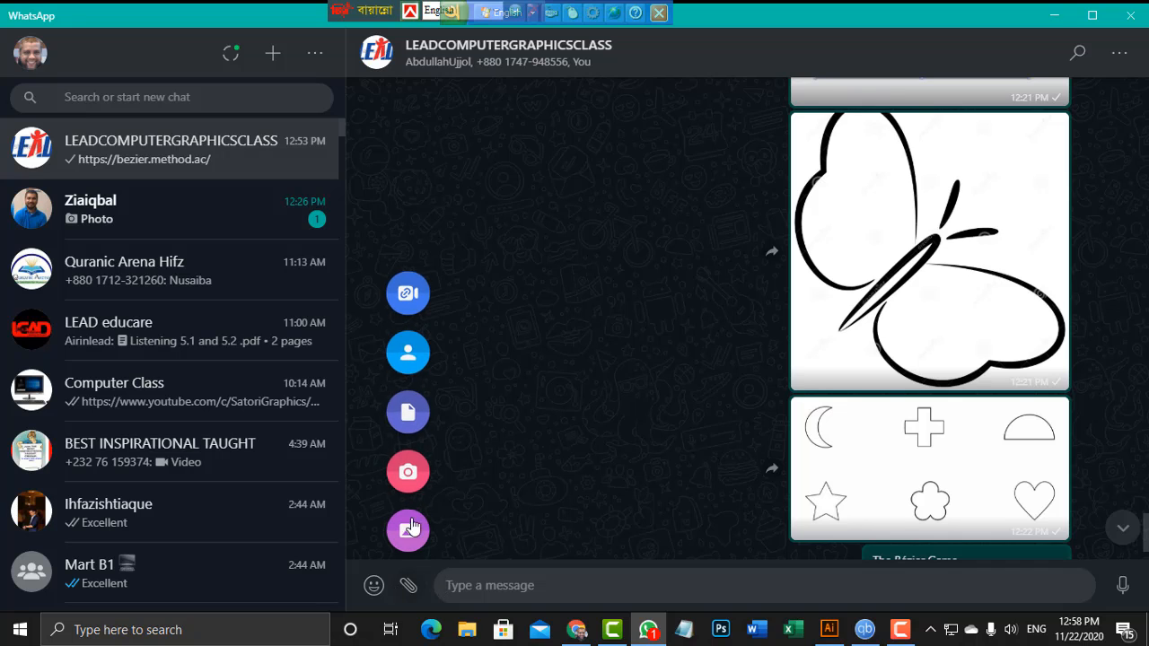
left_click(408, 530)
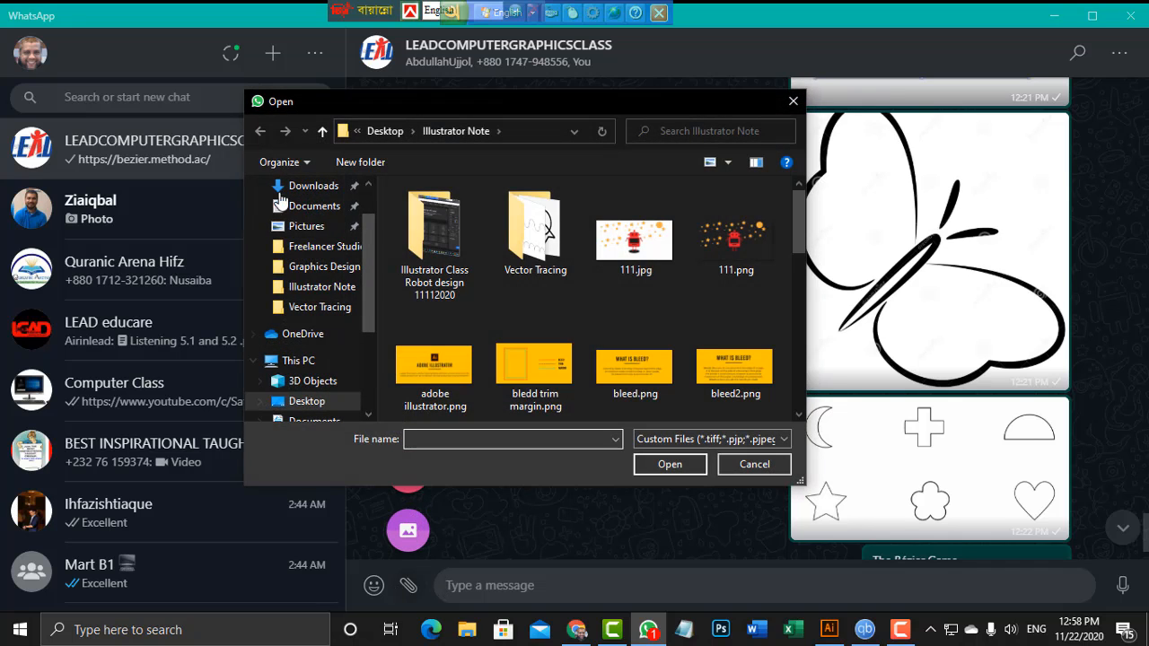
scroll(306, 244, "up", 2)
left_click(305, 219)
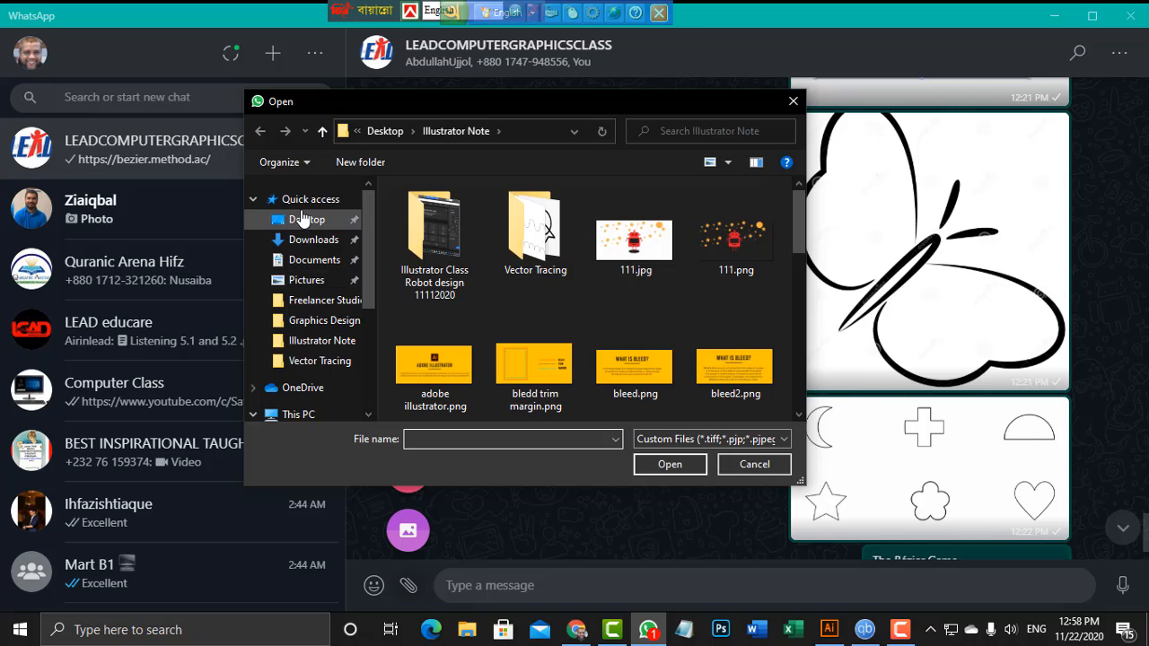
scroll(597, 226, "down", 5)
scroll(597, 226, "down", 6)
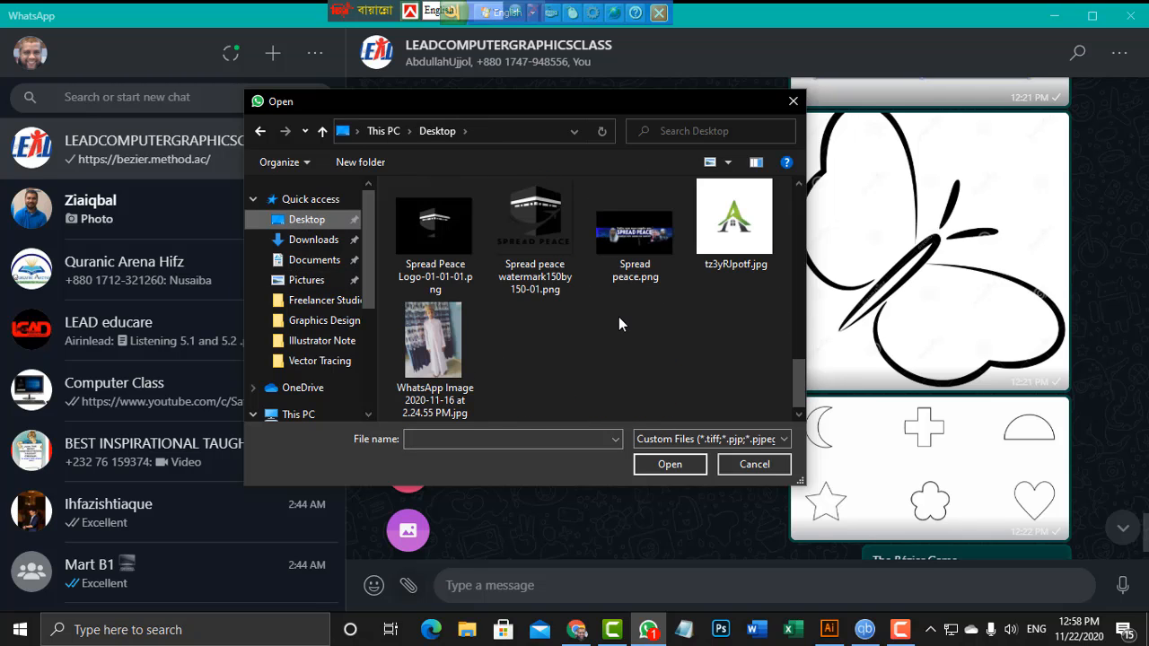
scroll(619, 317, "up", 3)
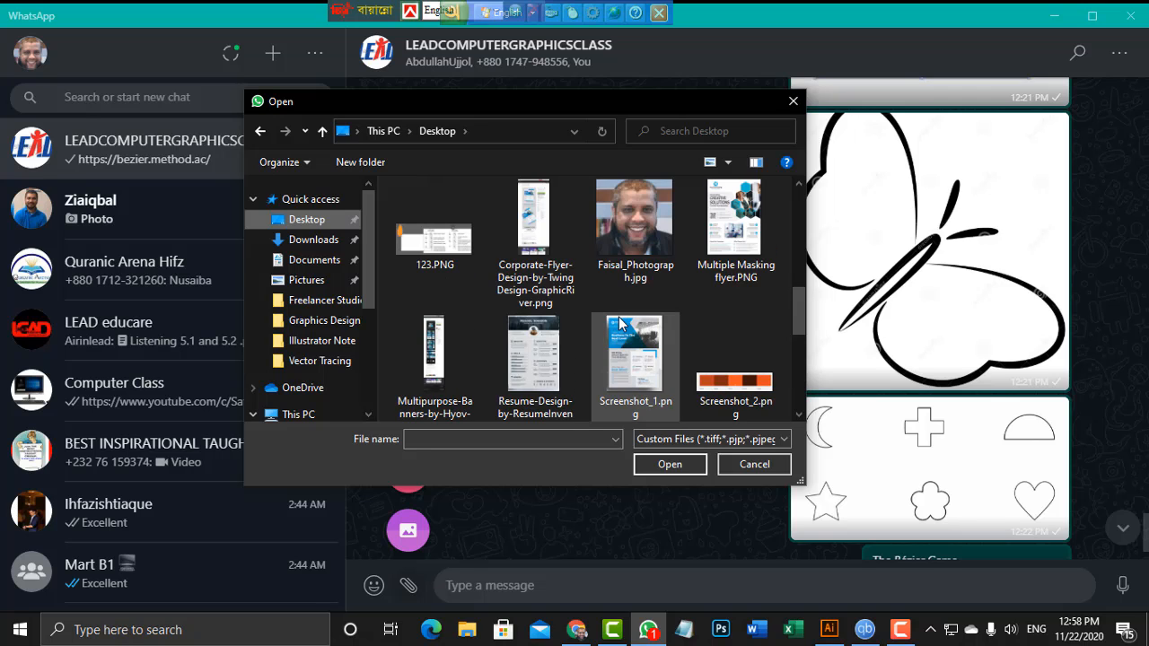
left_click(446, 264)
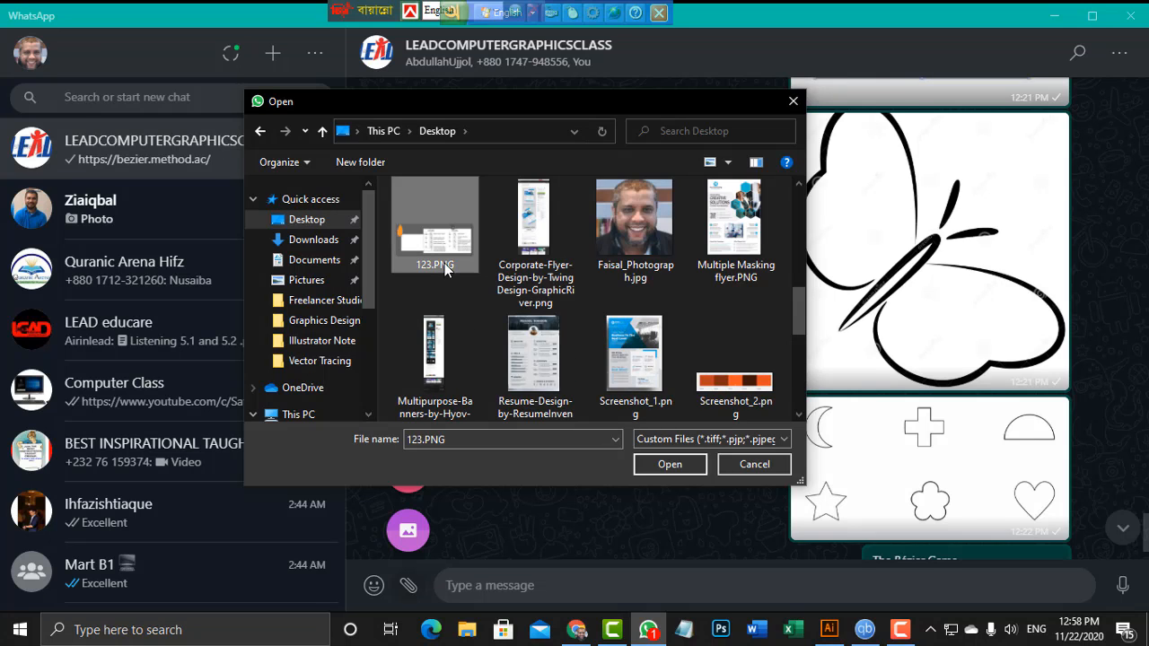
left_click(668, 462)
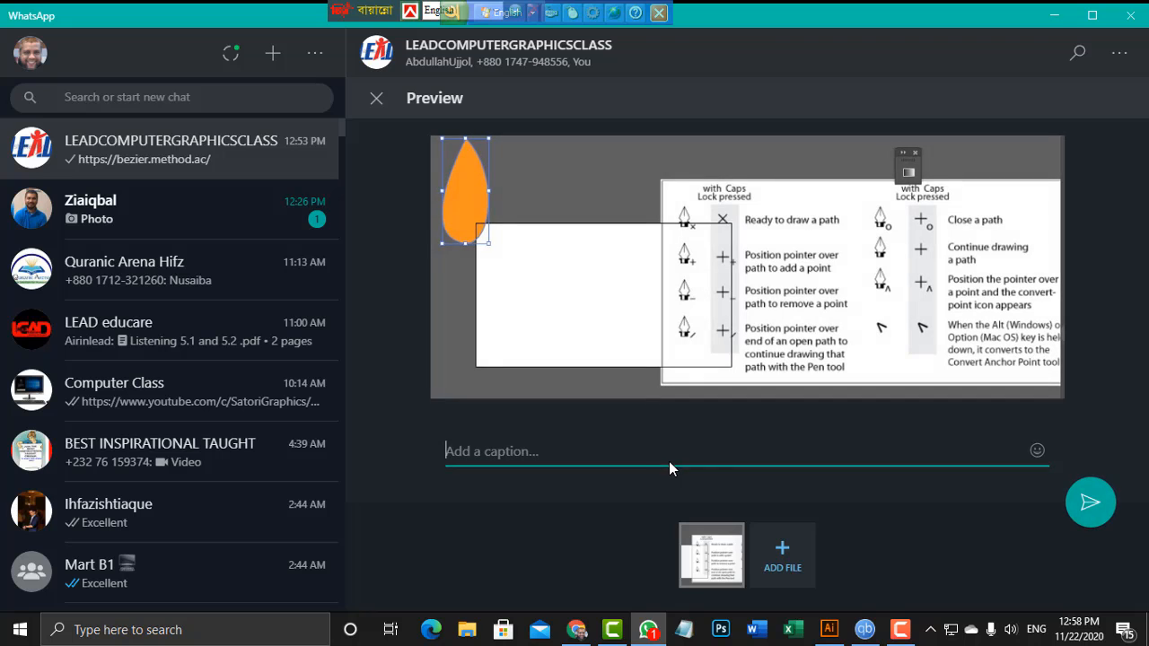
left_click(1092, 503)
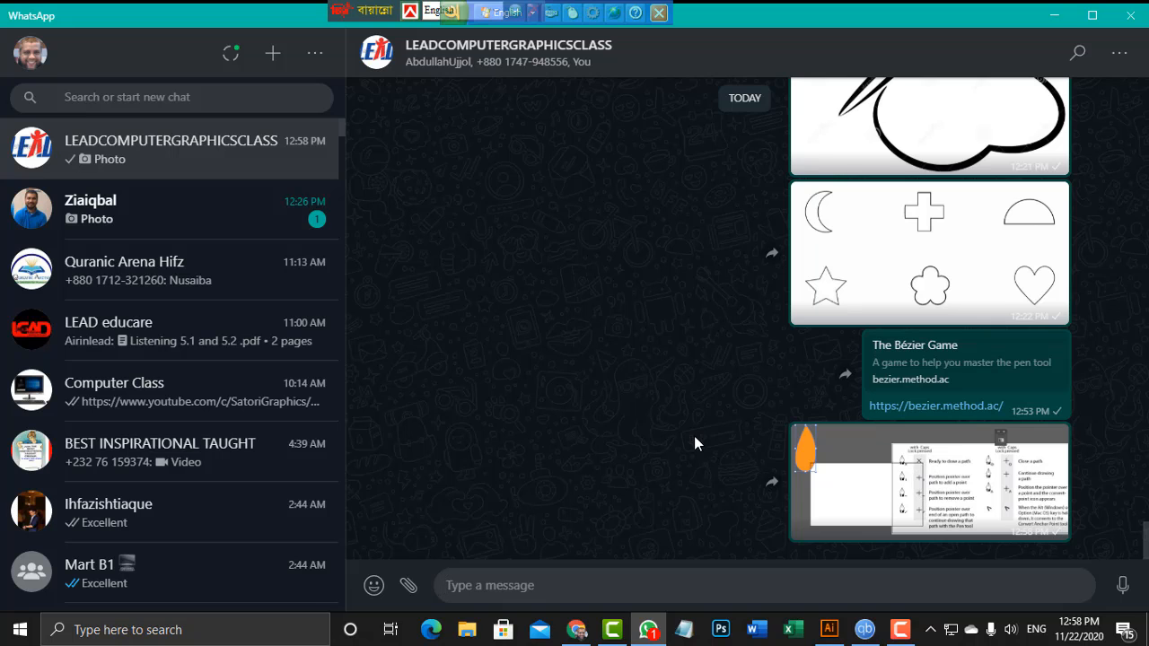
Minimise WhatsApp, switch to Chrome and close the Bézier Game page
left_click(1051, 14)
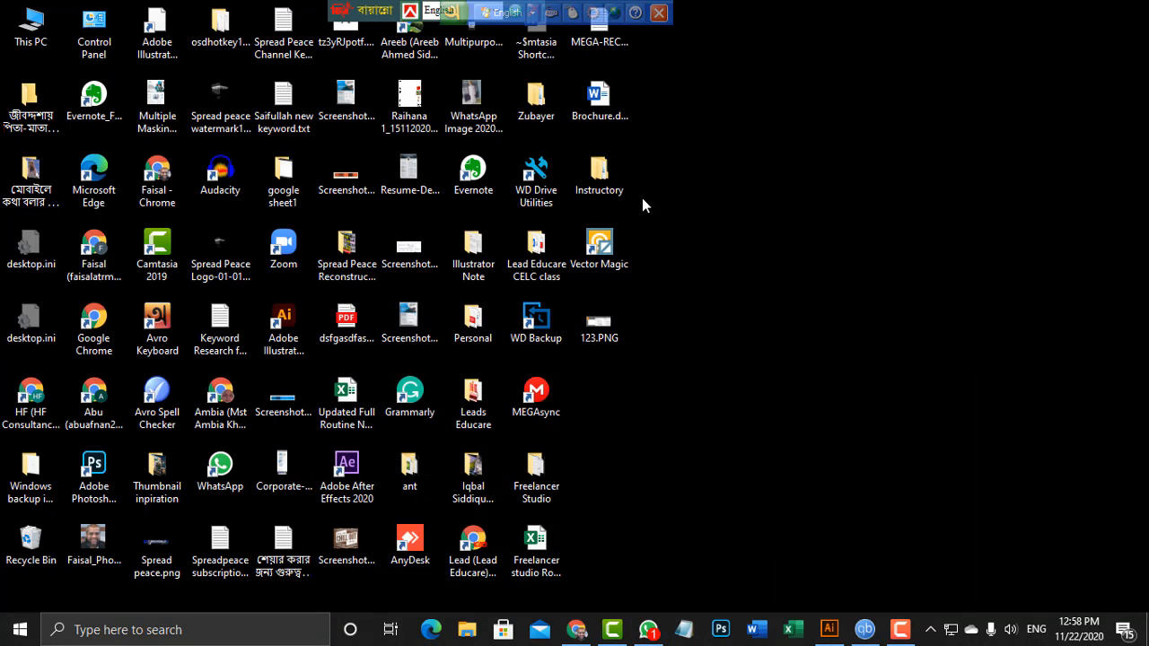
left_click(578, 632)
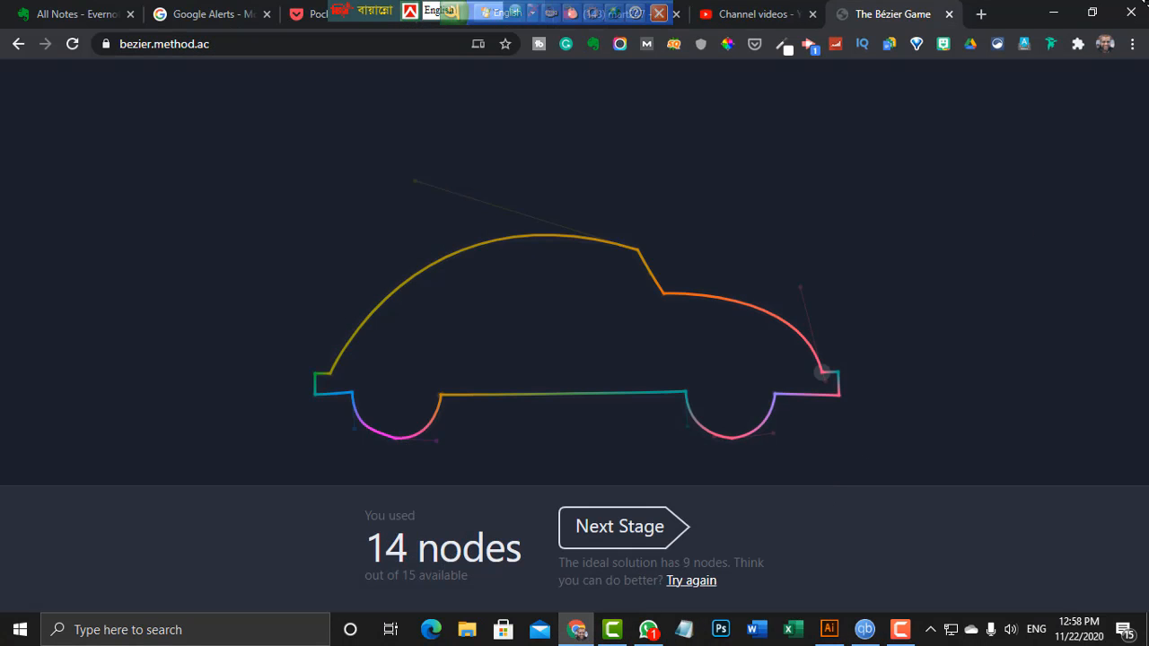
left_click(949, 14)
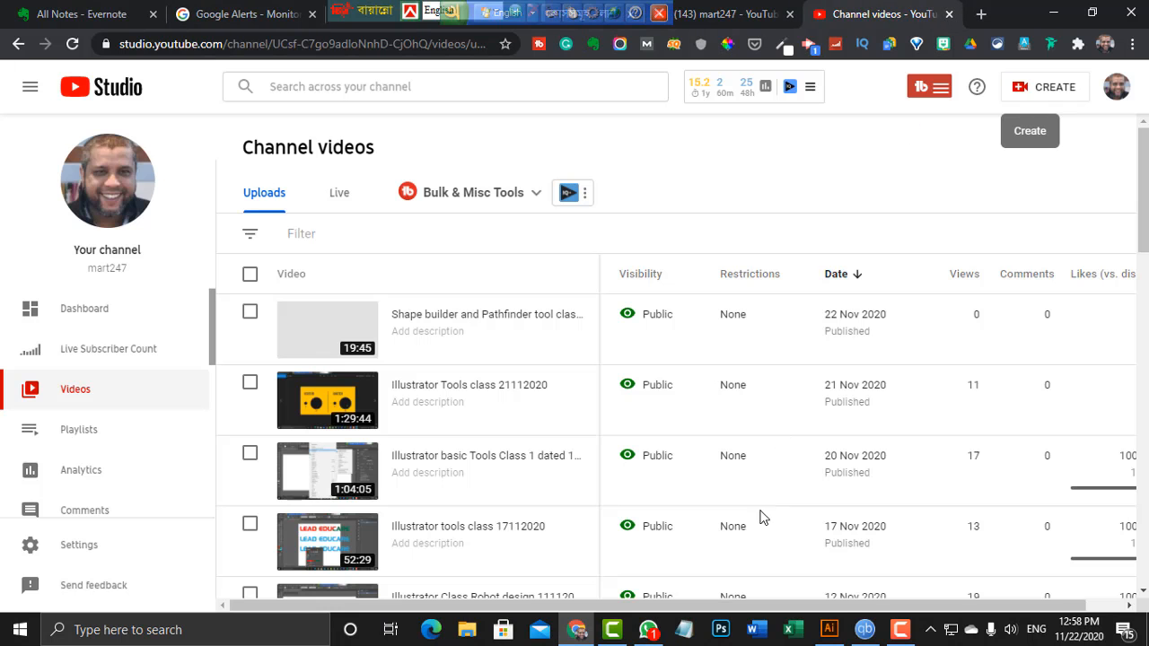
Look back through the practice images shared in the LEADCOMPUTERGRAPHICSCLASS chat in WhatsApp, then minimise it
left_click(654, 633)
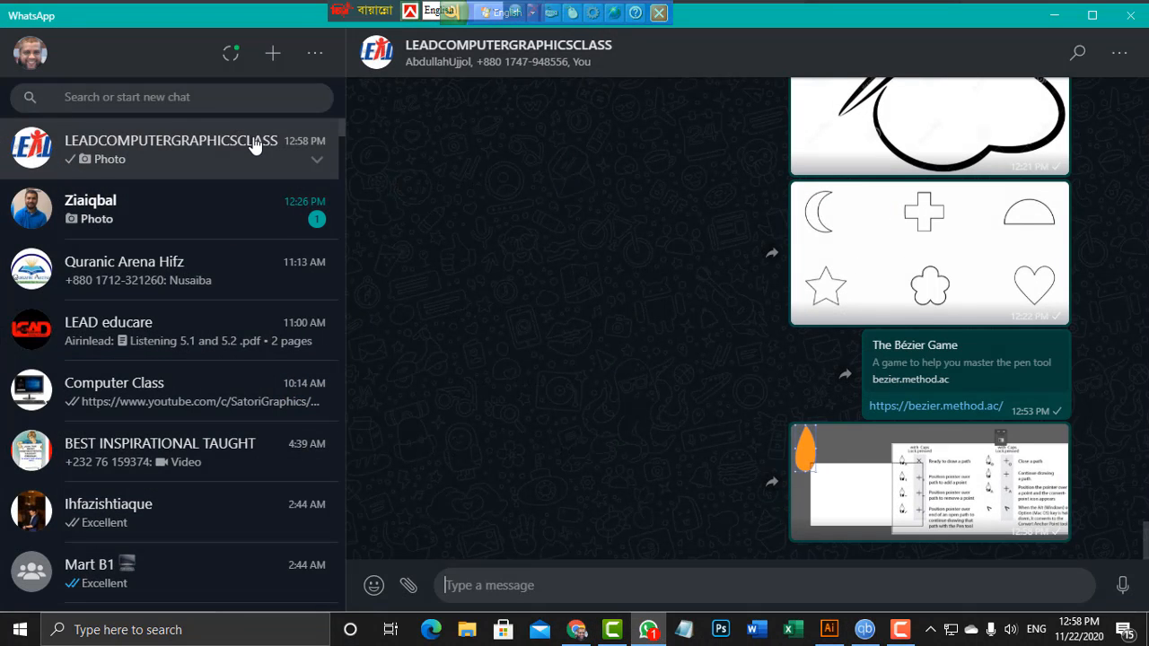
scroll(624, 384, "up", 10)
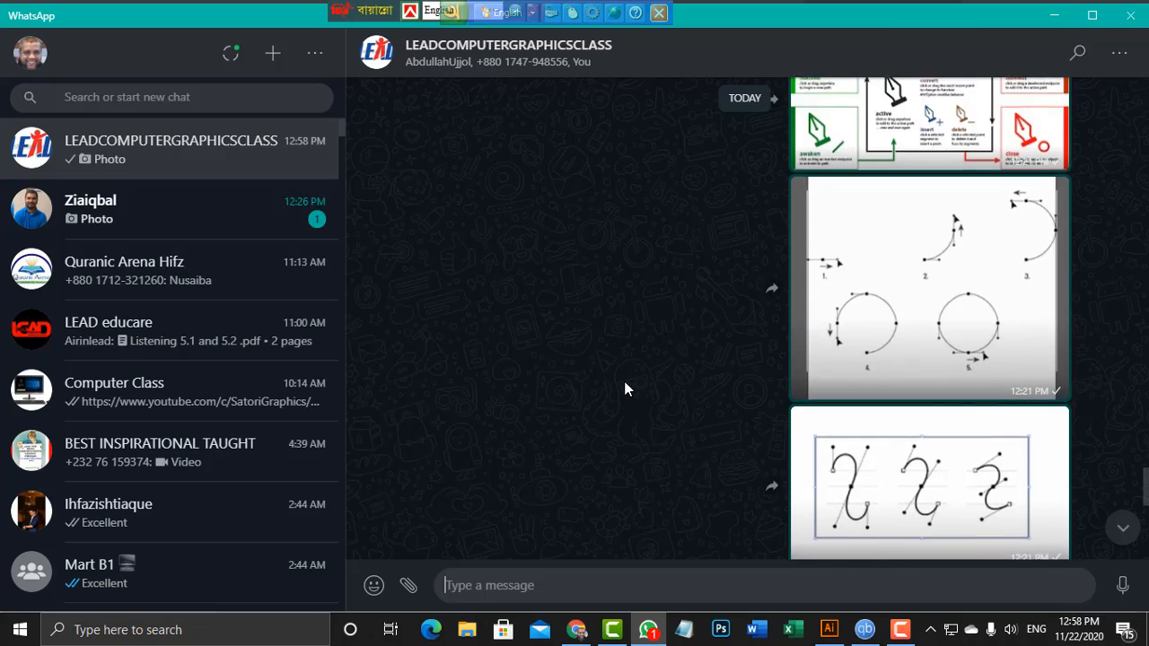
scroll(626, 386, "up", 15)
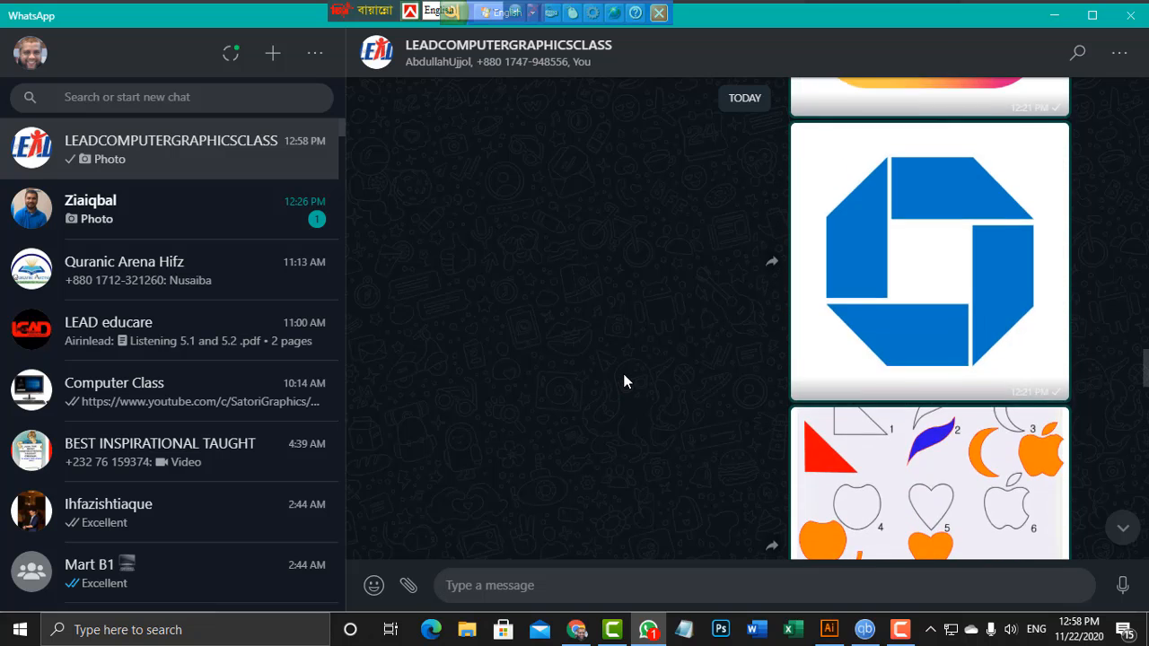
scroll(623, 380, "up", 6)
left_click(1057, 17)
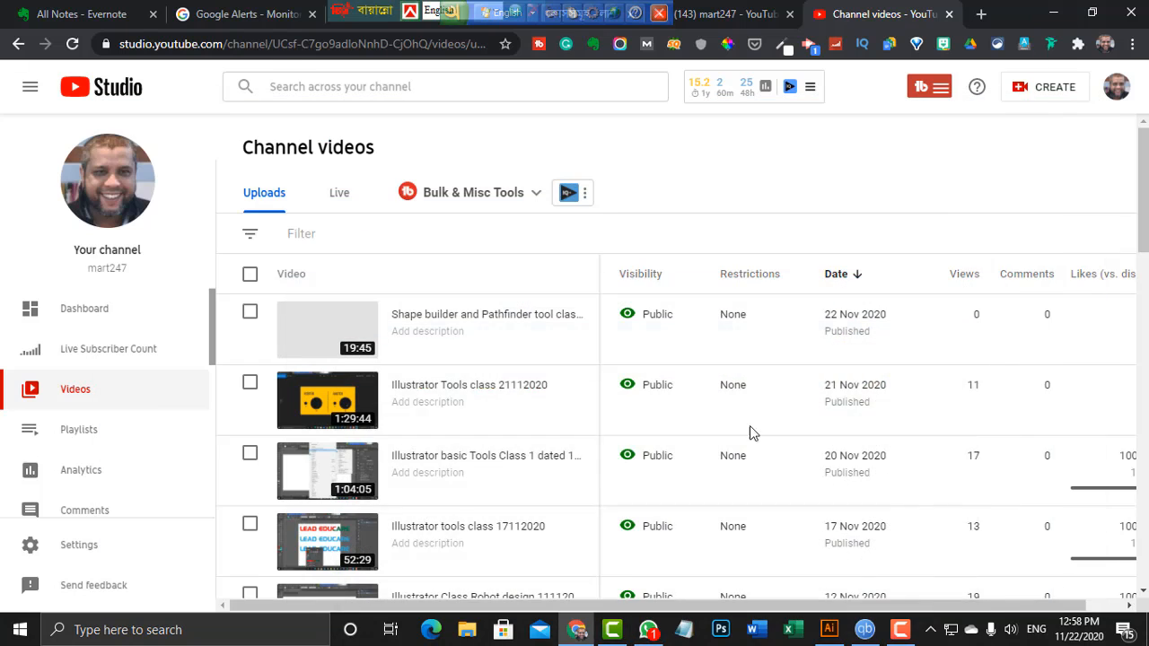
Open fiverr.com in a new Chrome tab and search its services for "vector tracing"
left_click(578, 631)
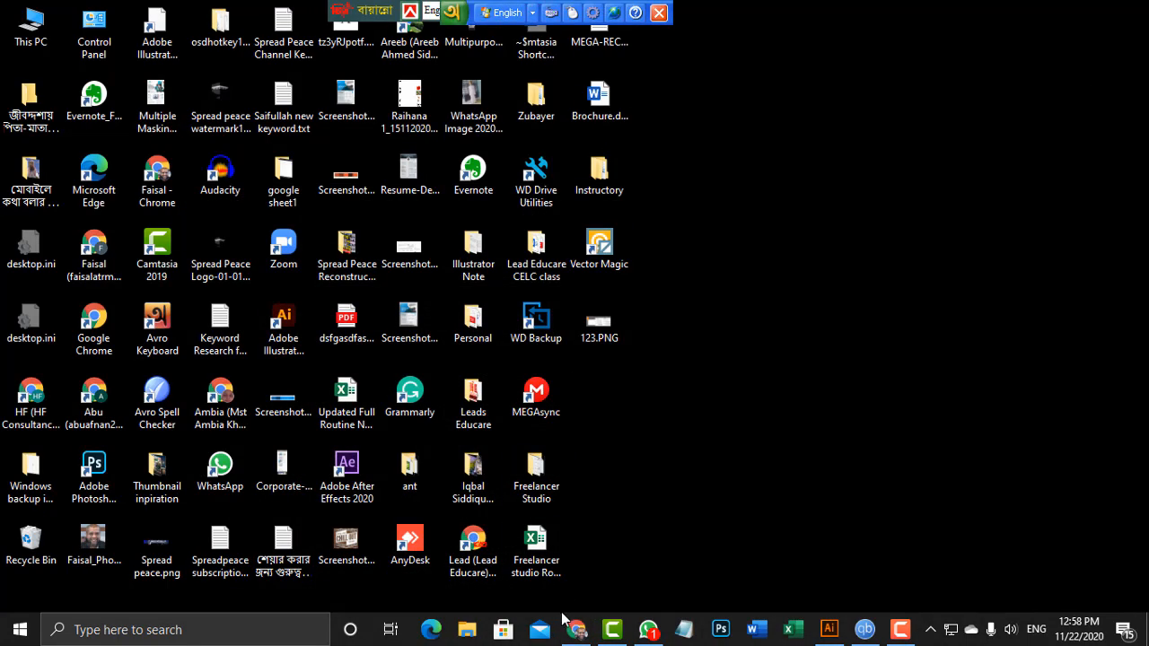
left_click(571, 626)
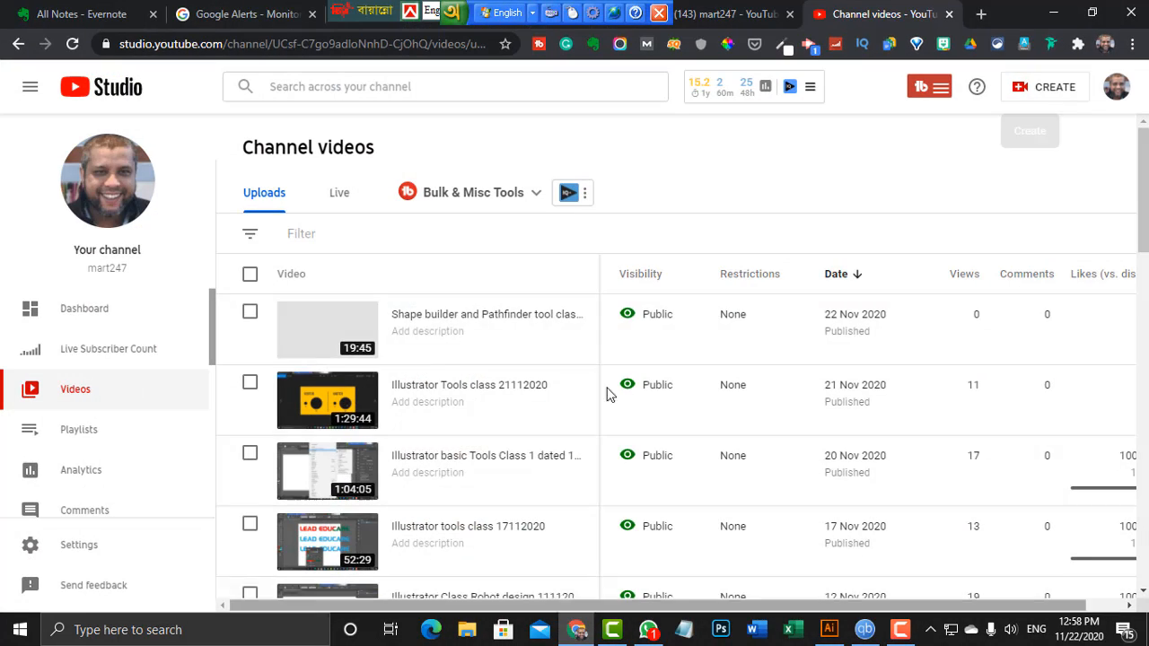
left_click(981, 14)
type("fi")
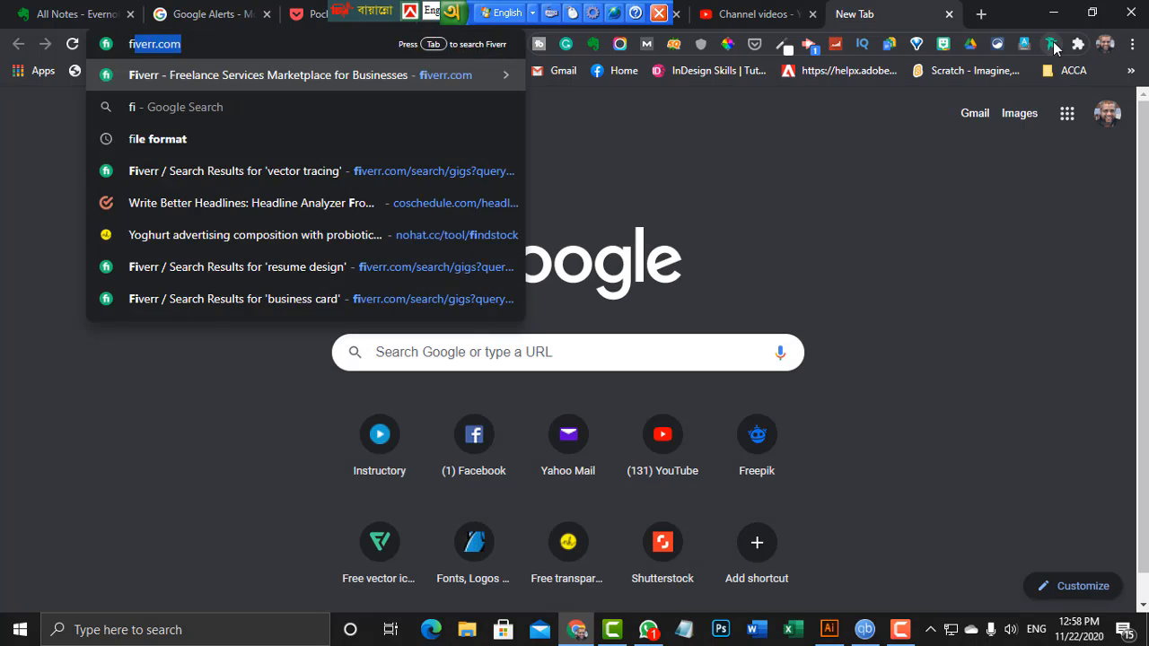
type("v")
key("Return")
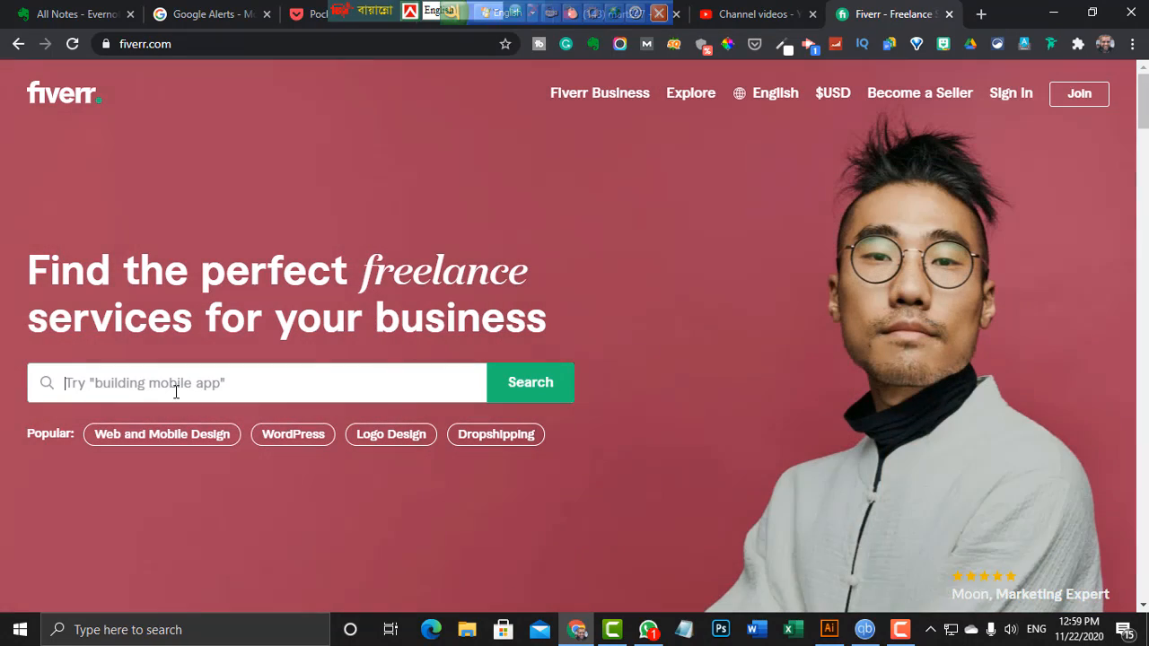
type("vect")
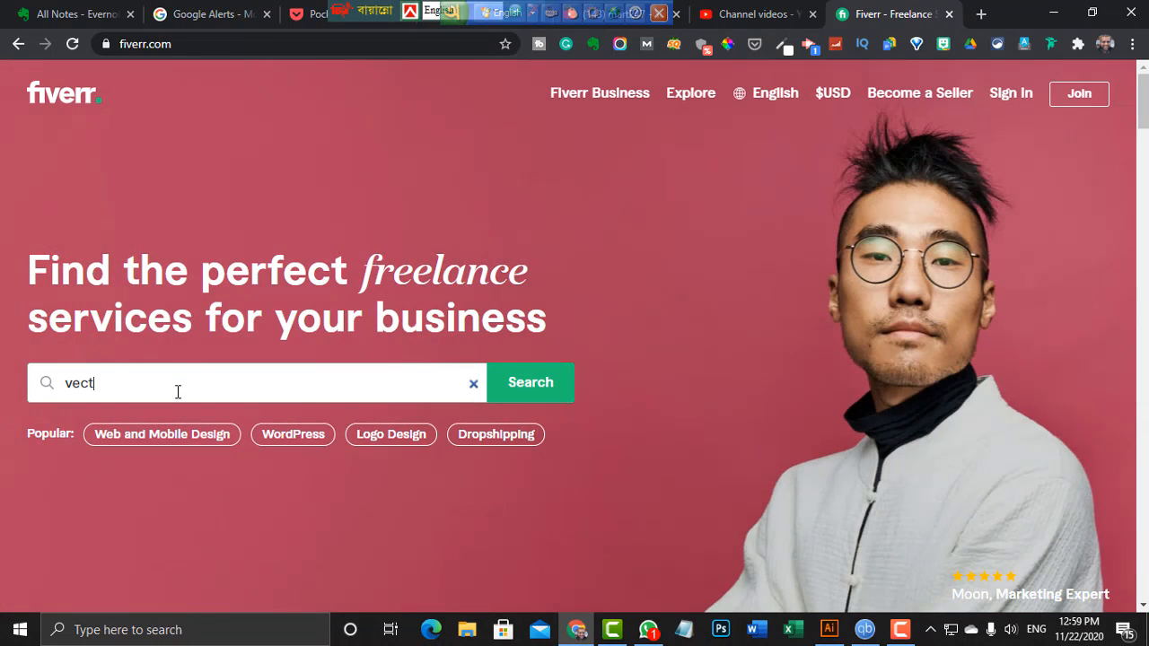
type("or tracing")
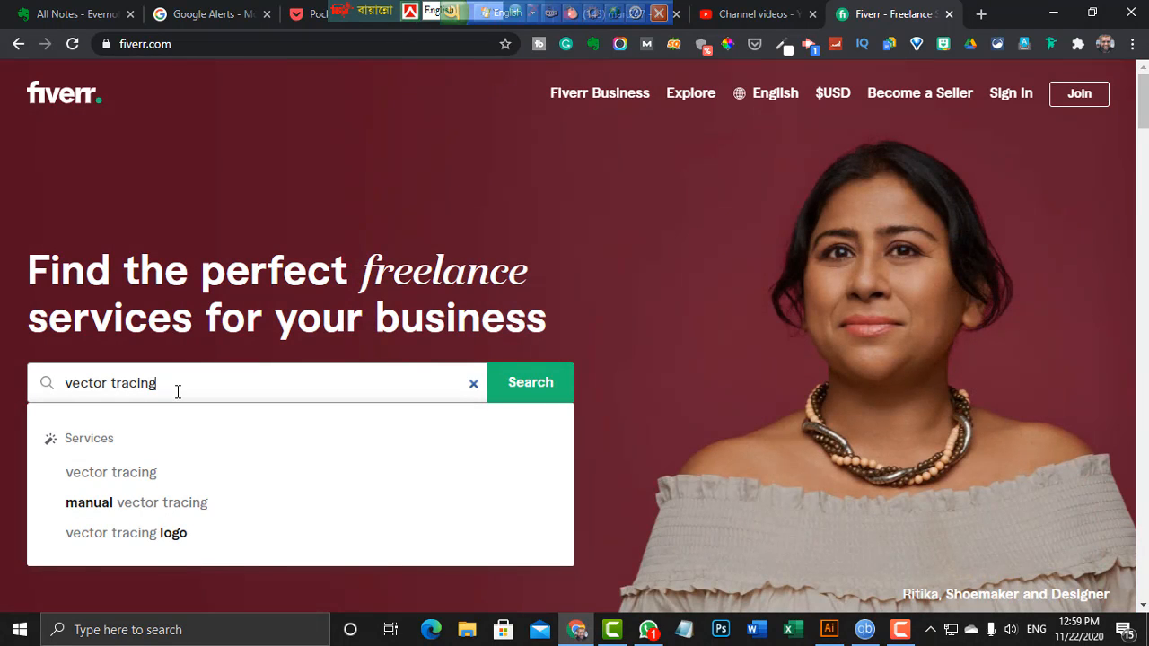
key("Return")
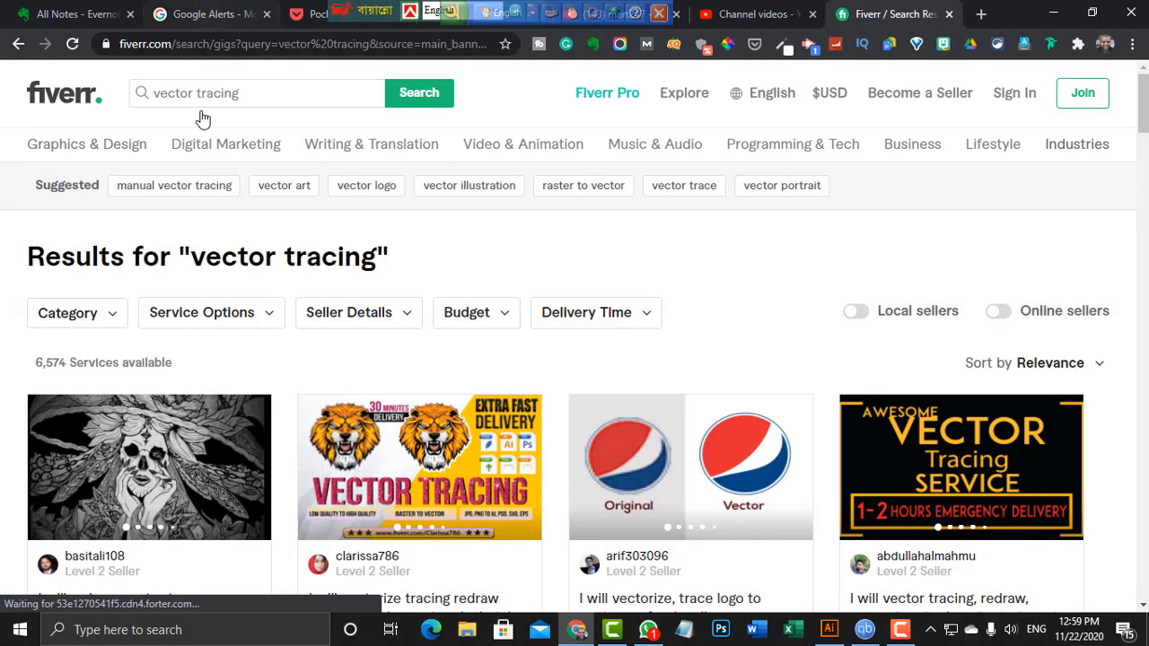
Copy the address of the Fiverr vector tracing results and send it to the LEADCOMPUTERGRAPHICSCLASS group in WhatsApp
left_click(278, 41)
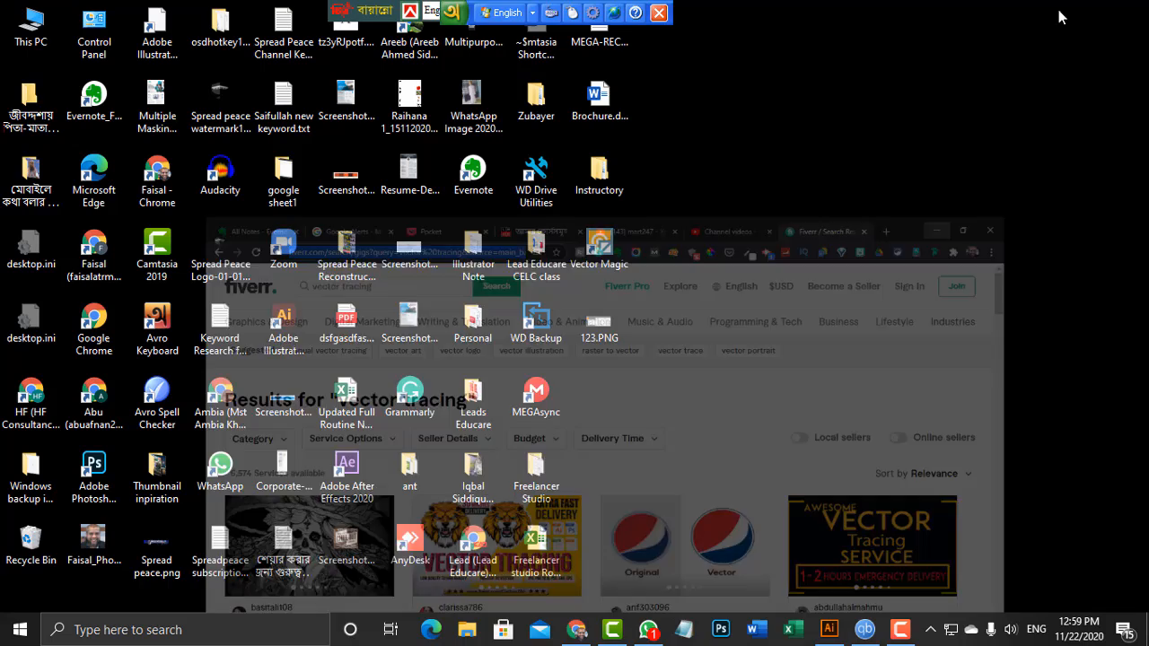
left_click(1053, 13)
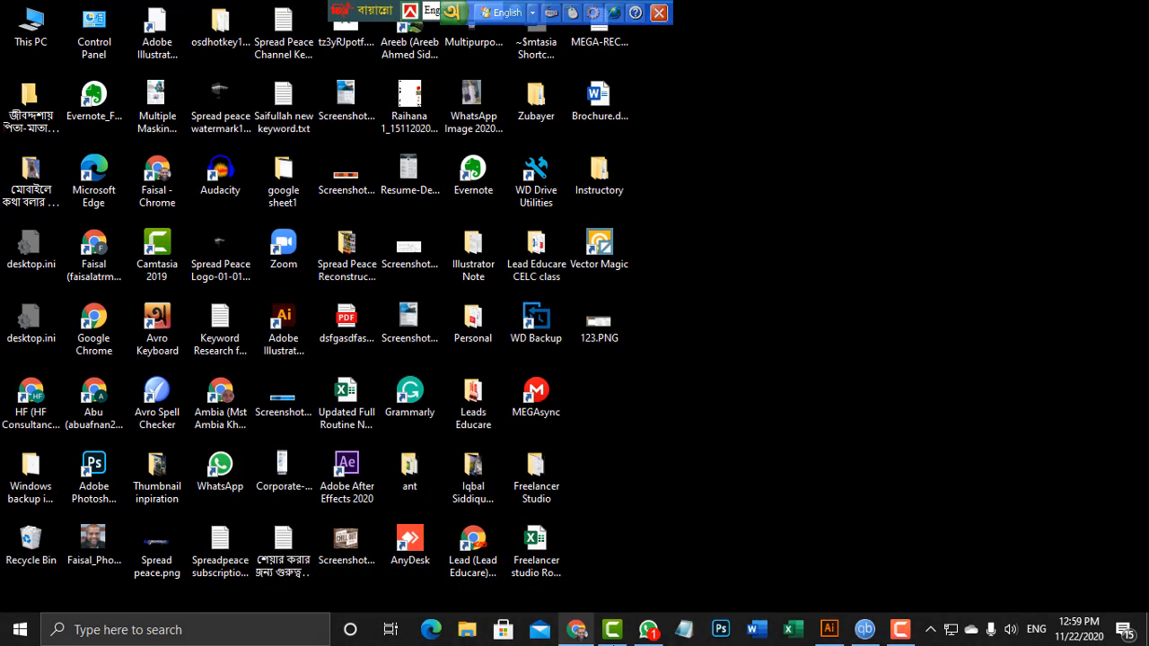
left_click(646, 633)
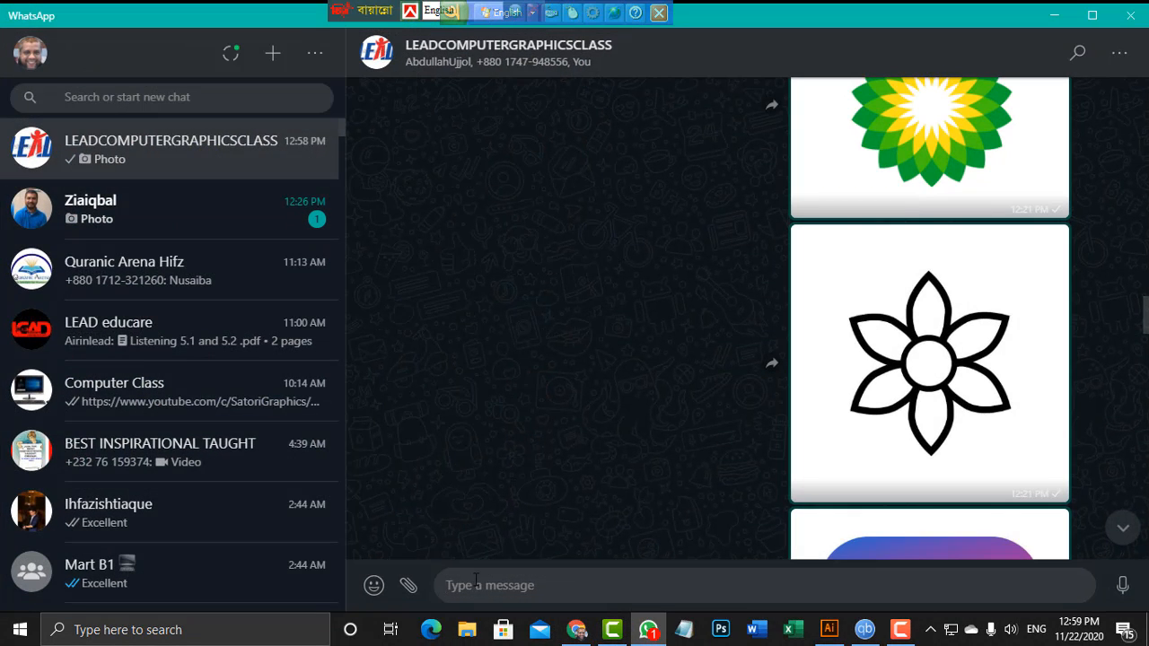
type("https://www.fiverr.com/search/gigs?query=vector%20tracing&source=main_banner&search_in=everywhere&search-autocomplete-original-term=vector%20tracing")
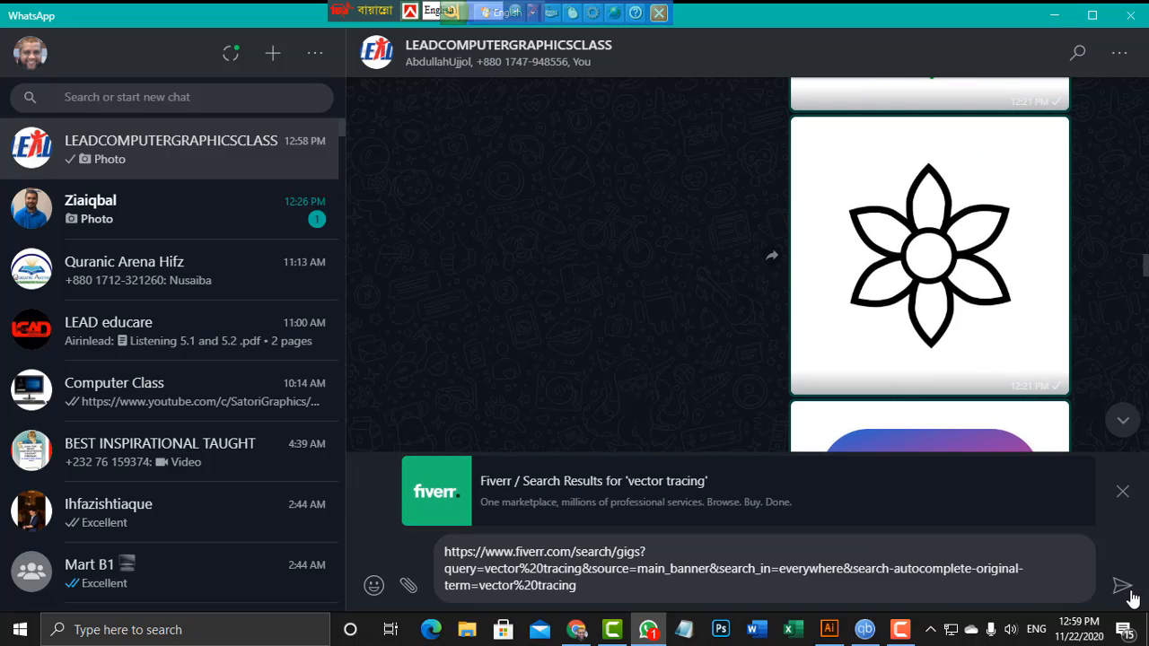
left_click(1124, 589)
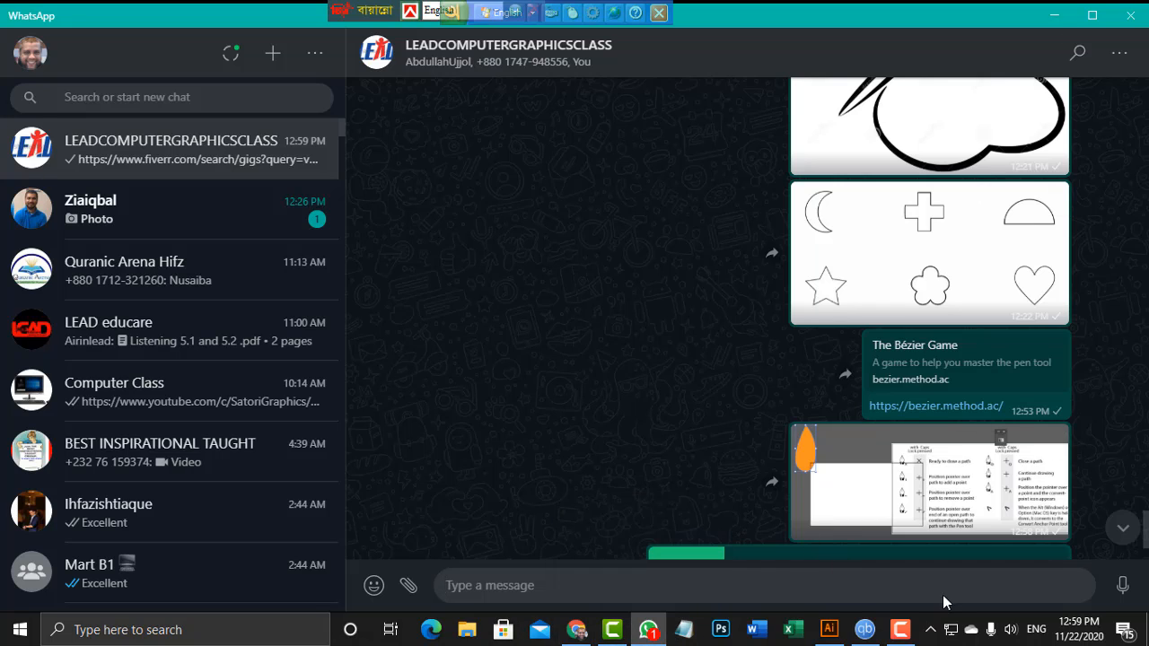
left_click(900, 629)
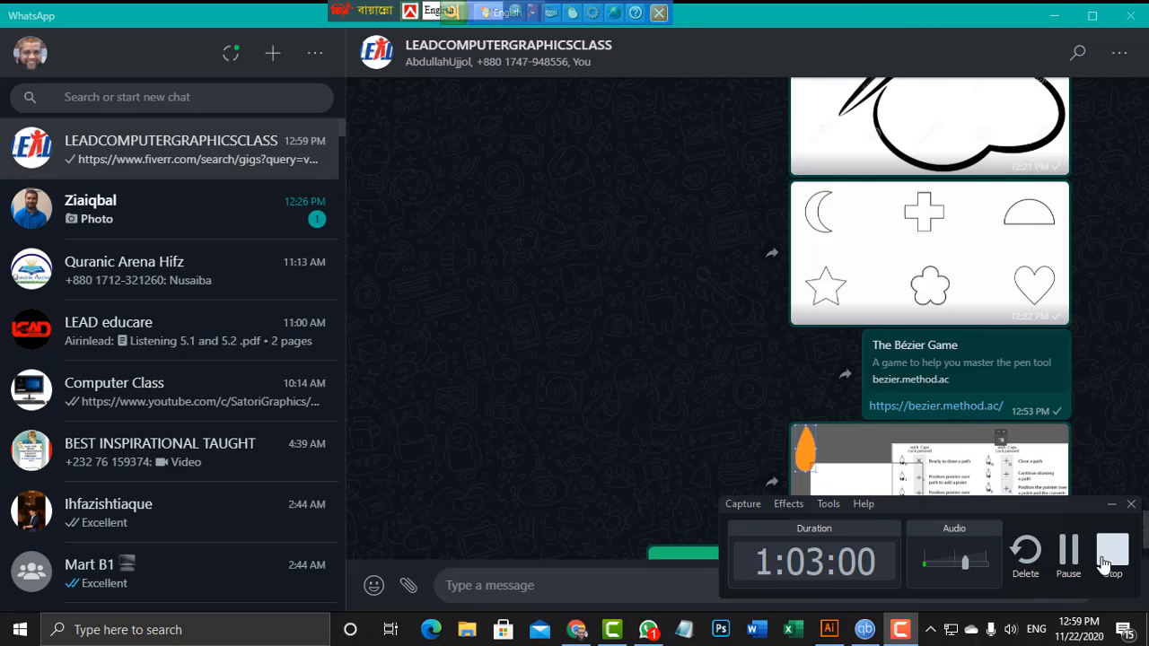